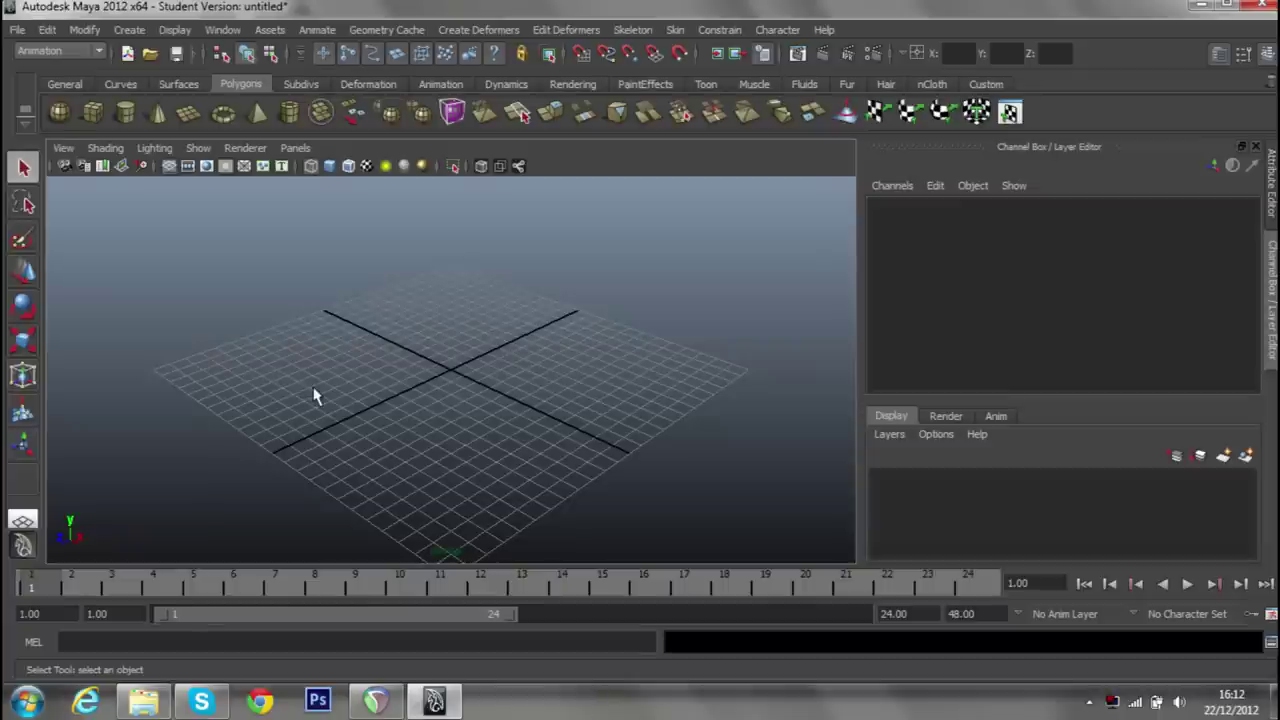
Switch the working linear unit from centimeter to meter in Preferences and save it.
{"action": "left_click_drag", "start_coordinate": [419, 343], "coordinate": [495, 425]}
{"action": "scroll", "scroll_direction": "up", "scroll_amount": 3}
{"action": "scroll", "scroll_direction": "up", "scroll_amount": 3}
{"action": "scroll", "scroll_direction": "down", "scroll_amount": 3}
{"action": "scroll", "scroll_direction": "down", "scroll_amount": 3}
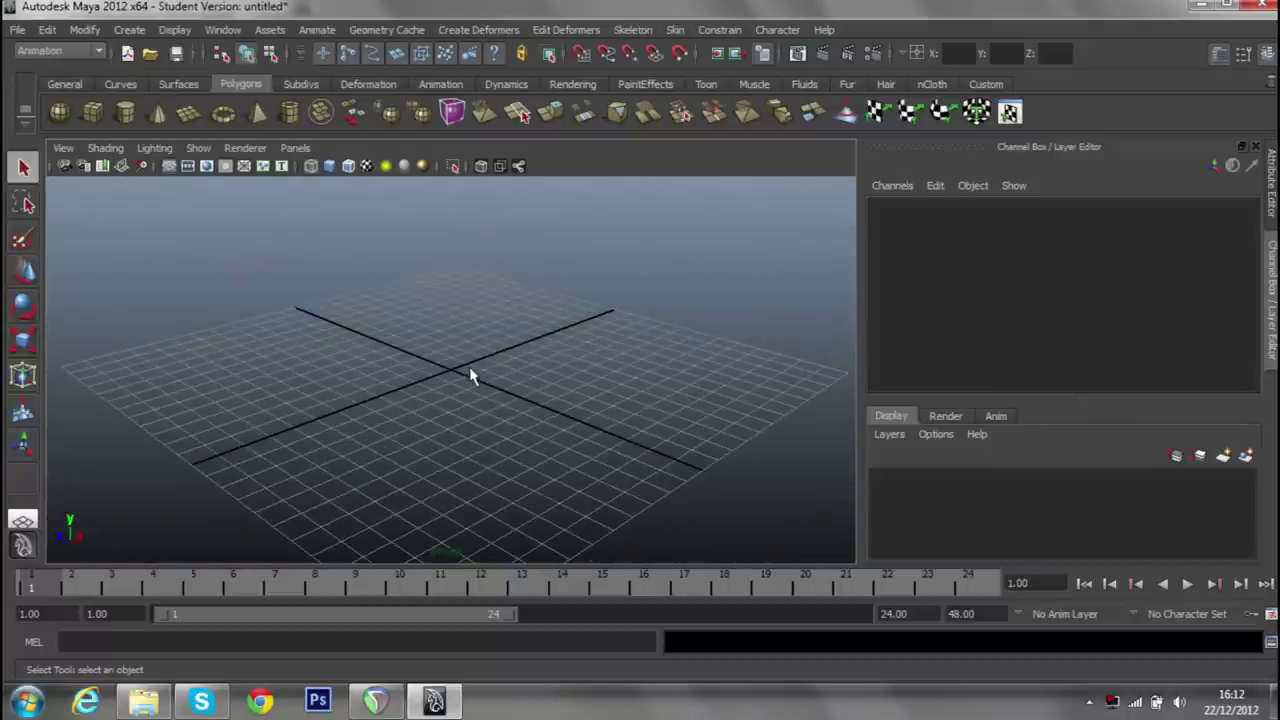
{"action": "left_click_drag", "start_coordinate": [466, 380], "coordinate": [567, 391]}
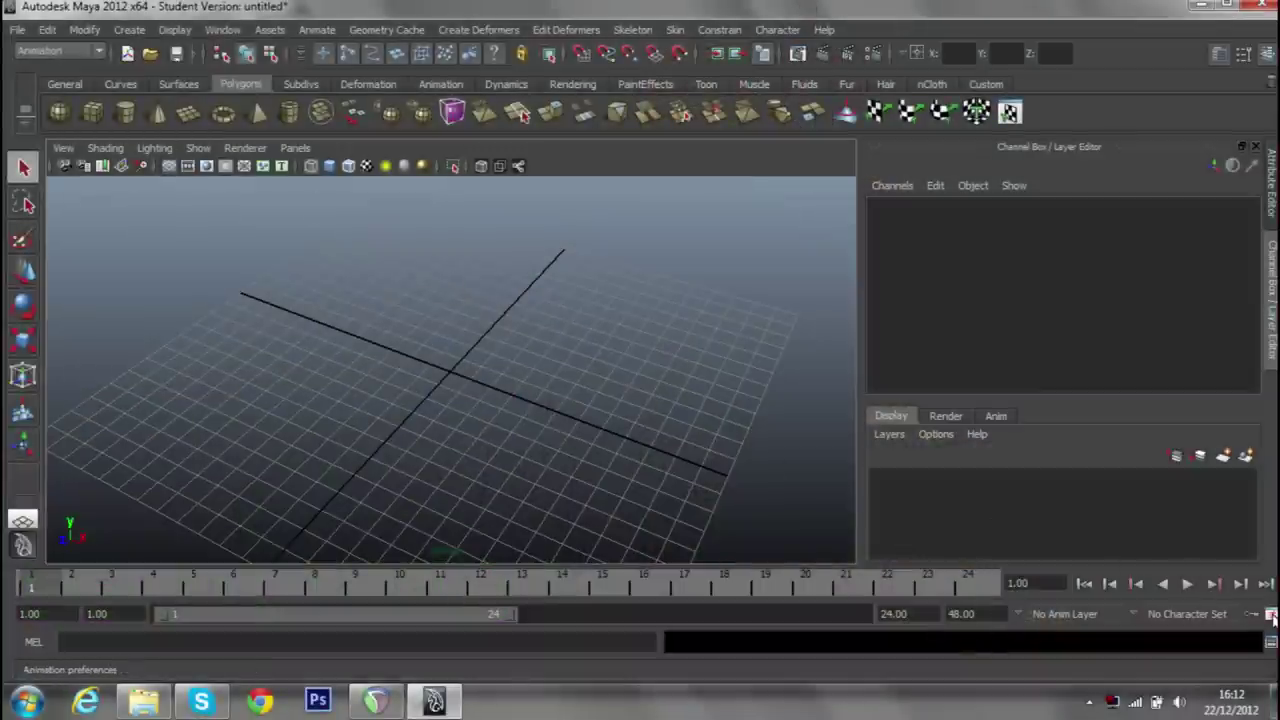
{"action": "left_click", "coordinate": [1271, 613]}
{"action": "left_click", "coordinate": [235, 223]}
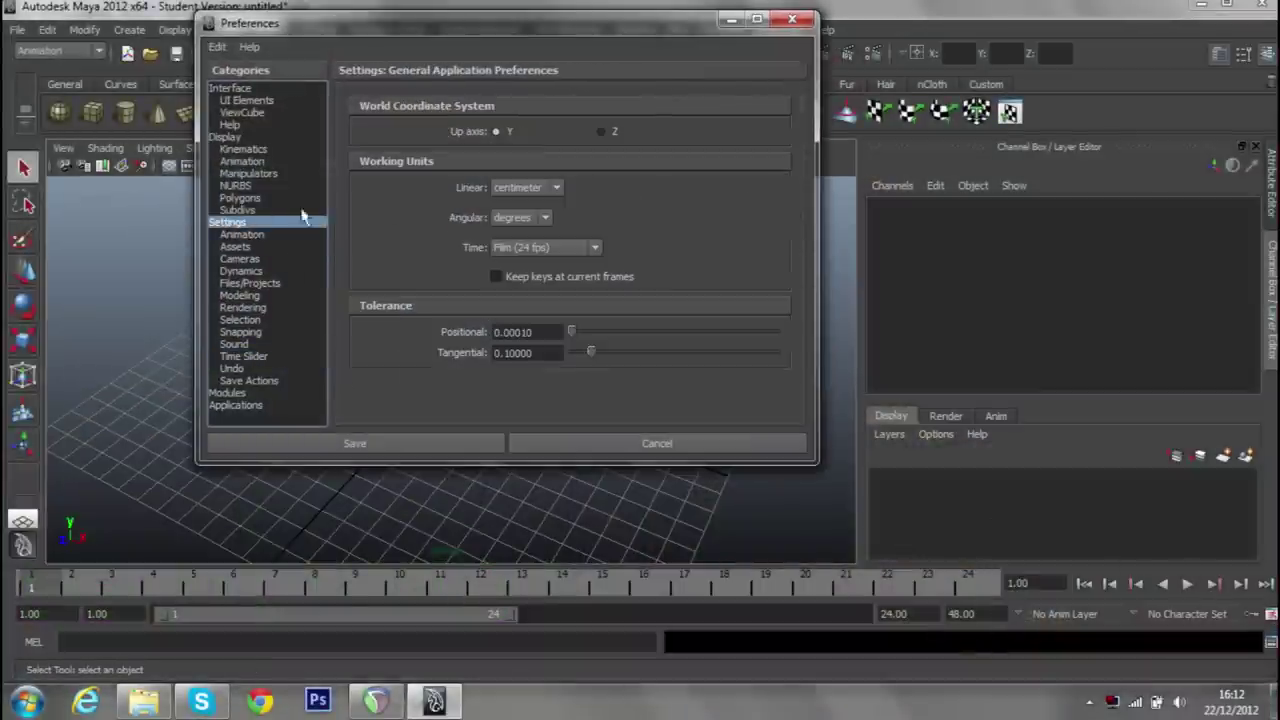
{"action": "left_click", "coordinate": [527, 187]}
{"action": "left_click", "coordinate": [523, 227]}
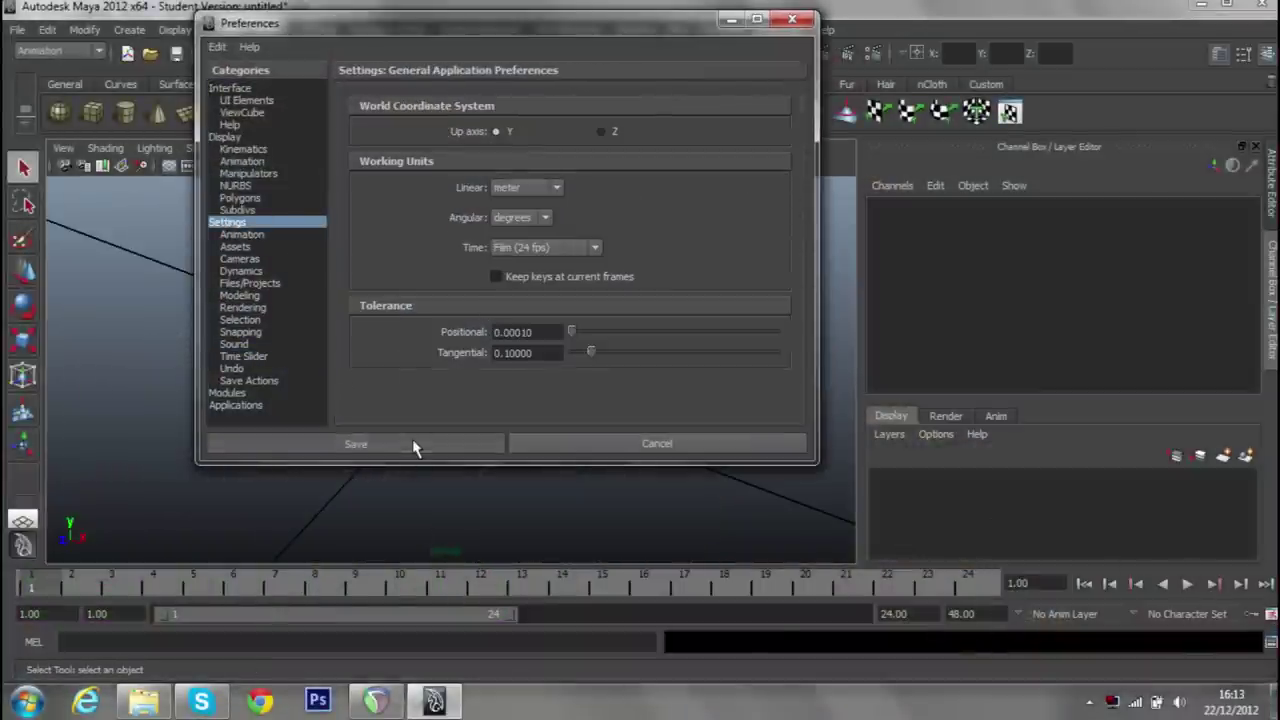
{"action": "left_click", "coordinate": [414, 445]}
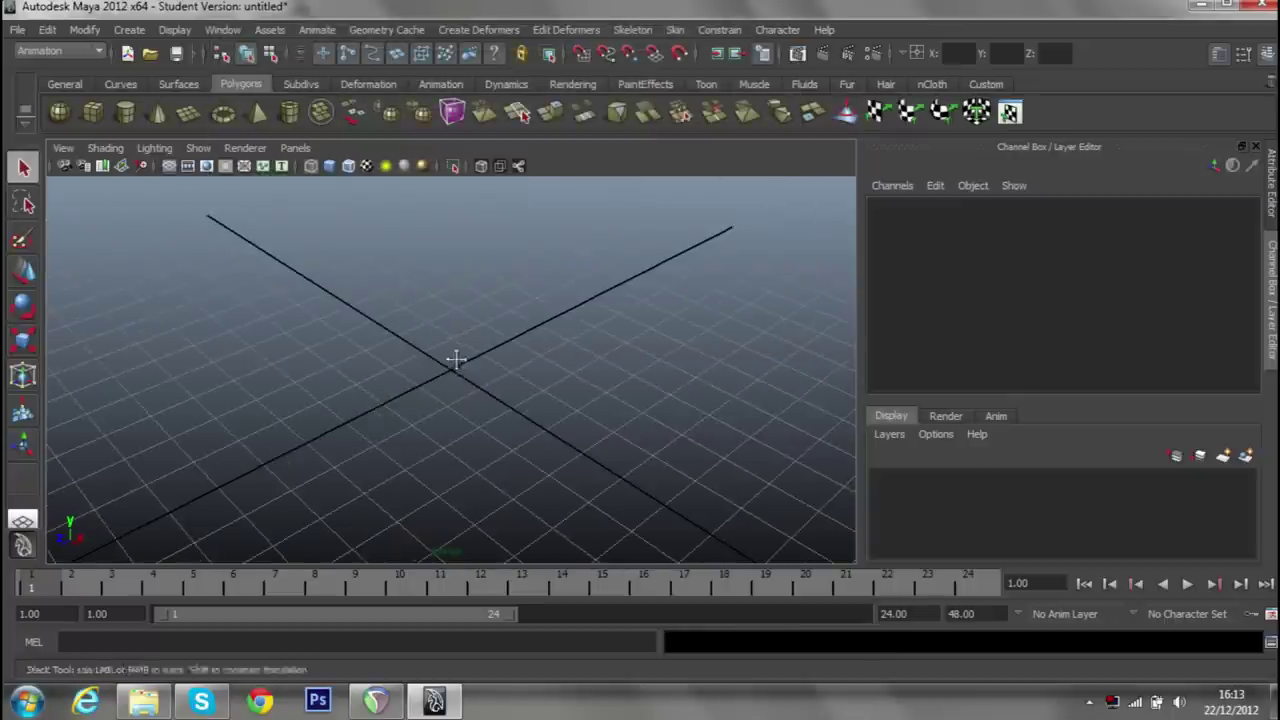
Import 2Bras.mb into the scene with the Group option enabled.
{"action": "left_click", "coordinate": [18, 30]}
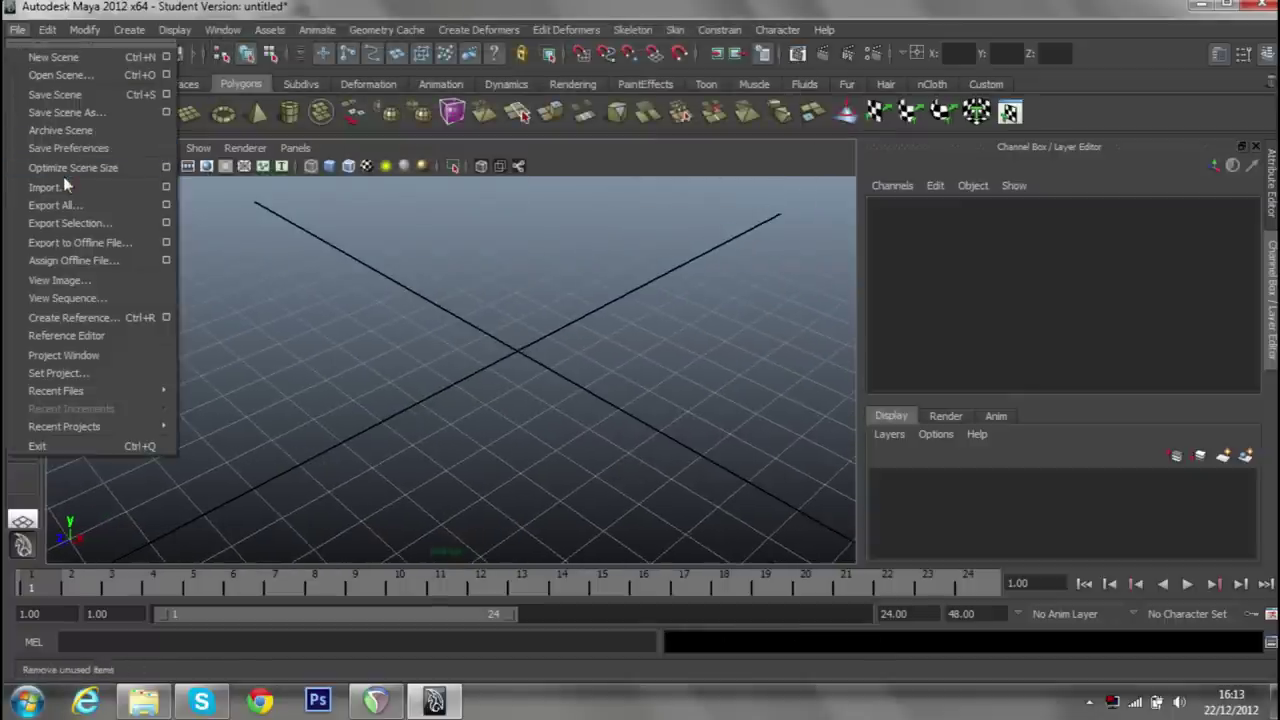
{"action": "left_click", "coordinate": [50, 187]}
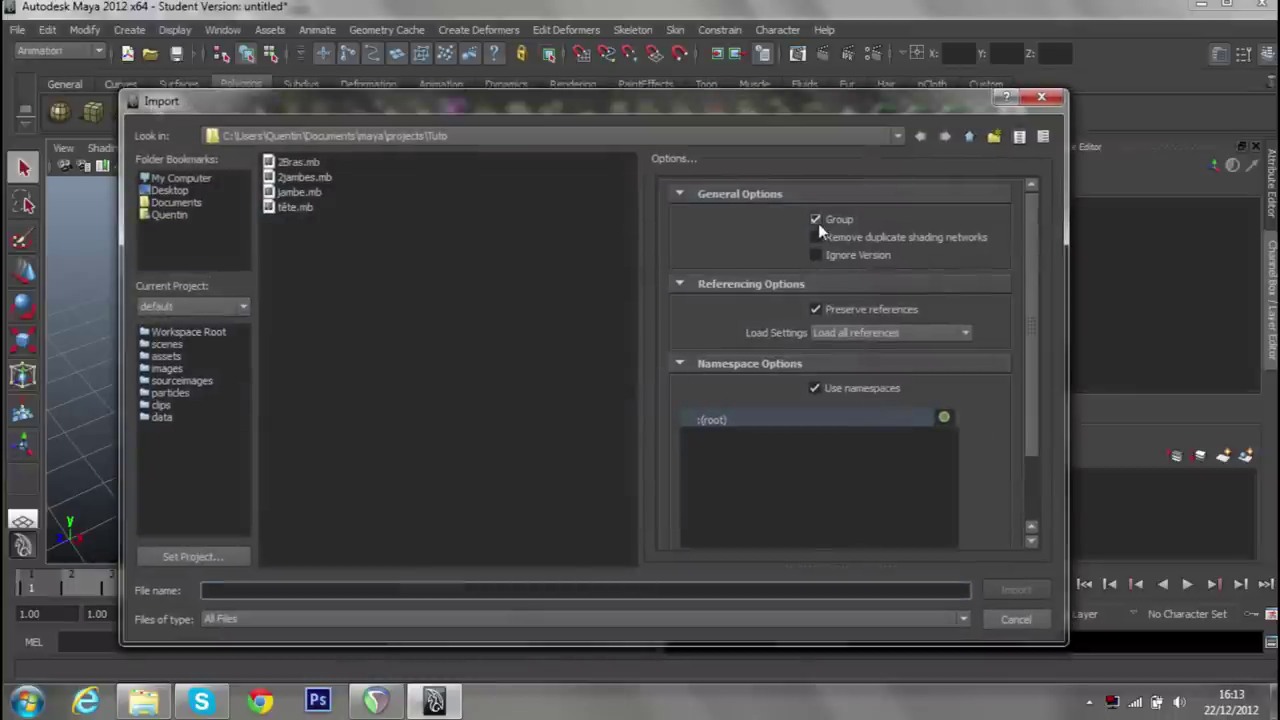
{"action": "left_click", "coordinate": [817, 222]}
{"action": "left_click_drag", "start_coordinate": [358, 108], "coordinate": [300, 206]}
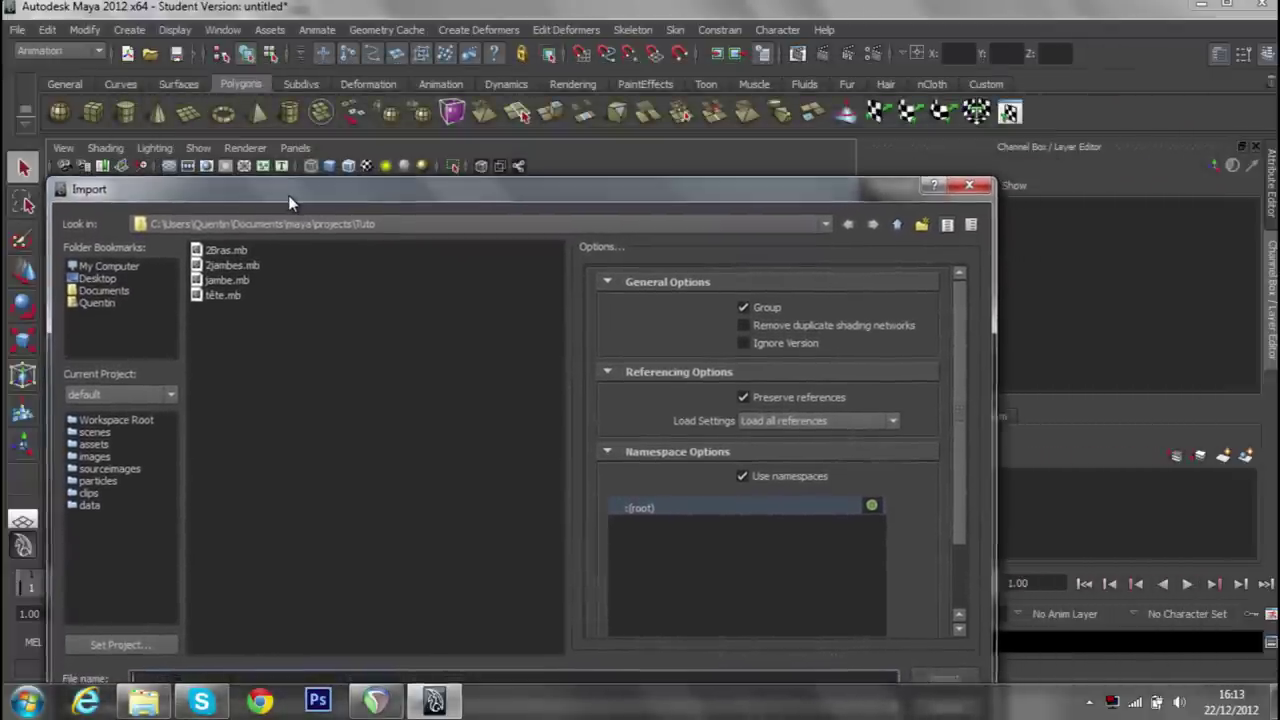
{"action": "left_click_drag", "start_coordinate": [300, 206], "coordinate": [487, 56]}
{"action": "left_click", "coordinate": [430, 105]}
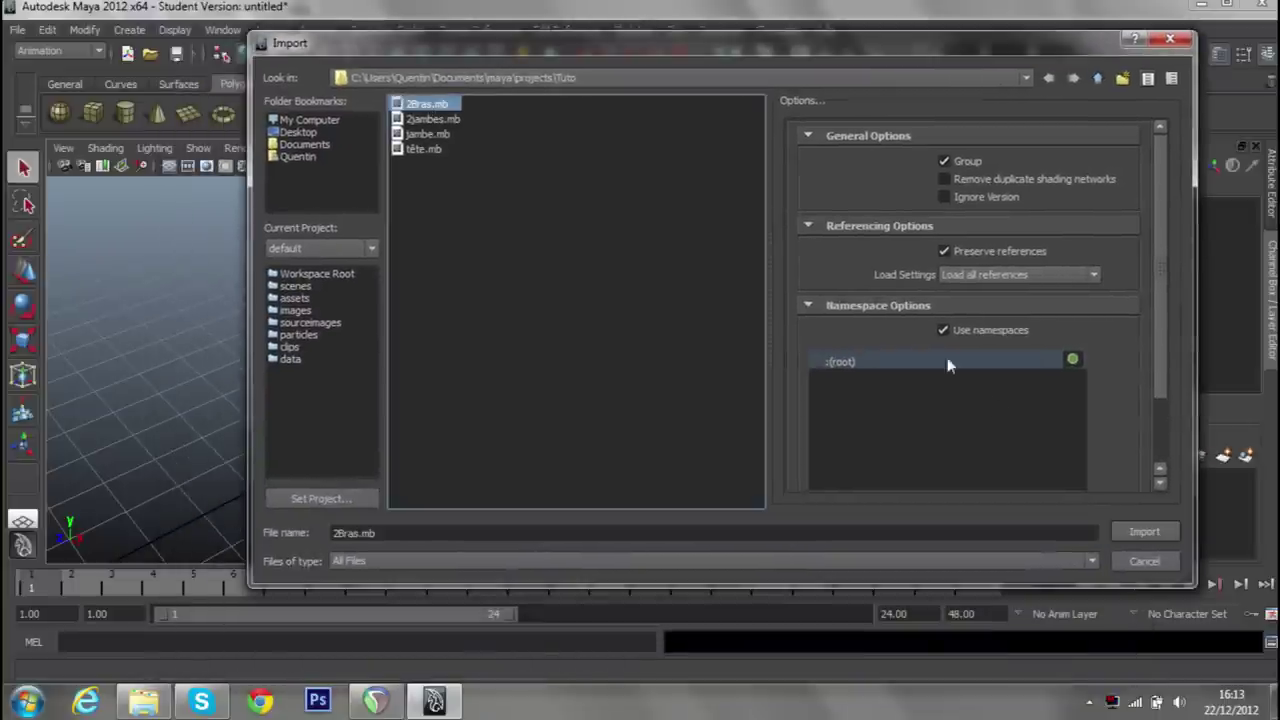
{"action": "left_click", "coordinate": [1145, 535]}
Switch the viewport to smooth shading and close in on the two tall imported objects.
{"action": "left_click_drag", "start_coordinate": [606, 451], "coordinate": [420, 330]}
{"action": "left_click", "coordinate": [330, 166]}
{"action": "left_click_drag", "start_coordinate": [335, 190], "coordinate": [461, 507]}
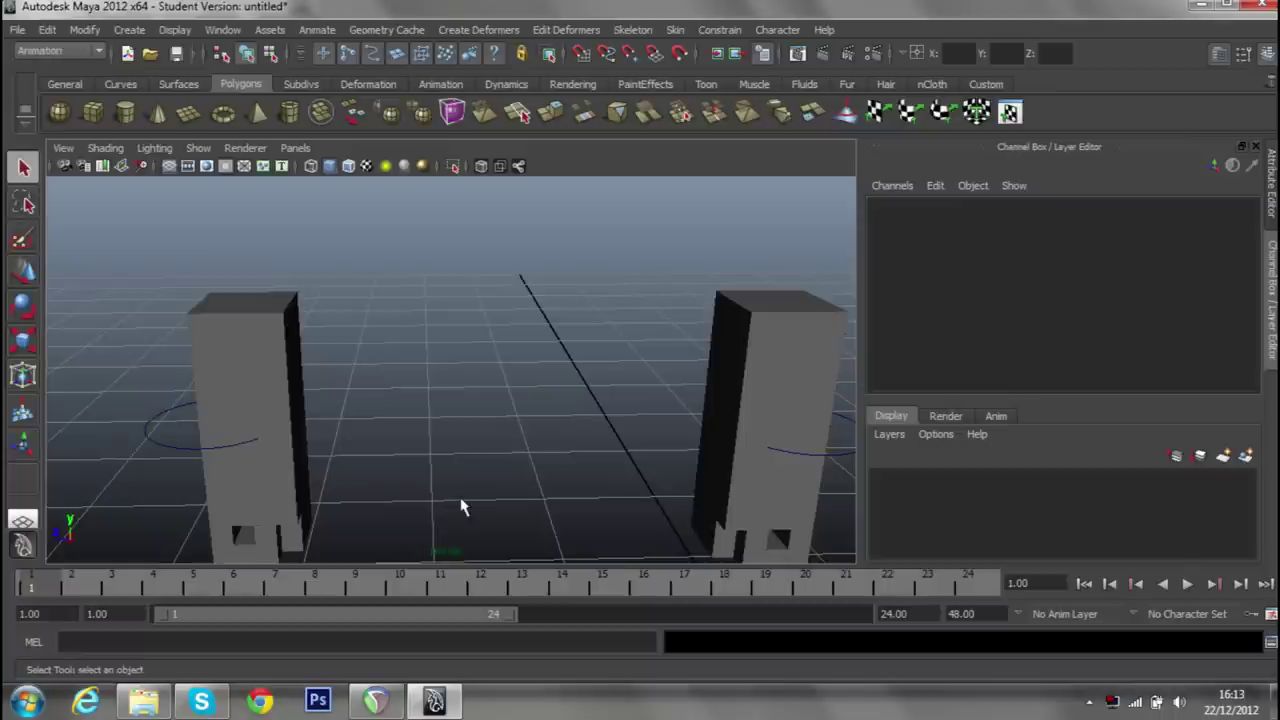
Import the 2jambes.mb file into the scene.
{"action": "left_click_drag", "start_coordinate": [561, 438], "coordinate": [466, 350]}
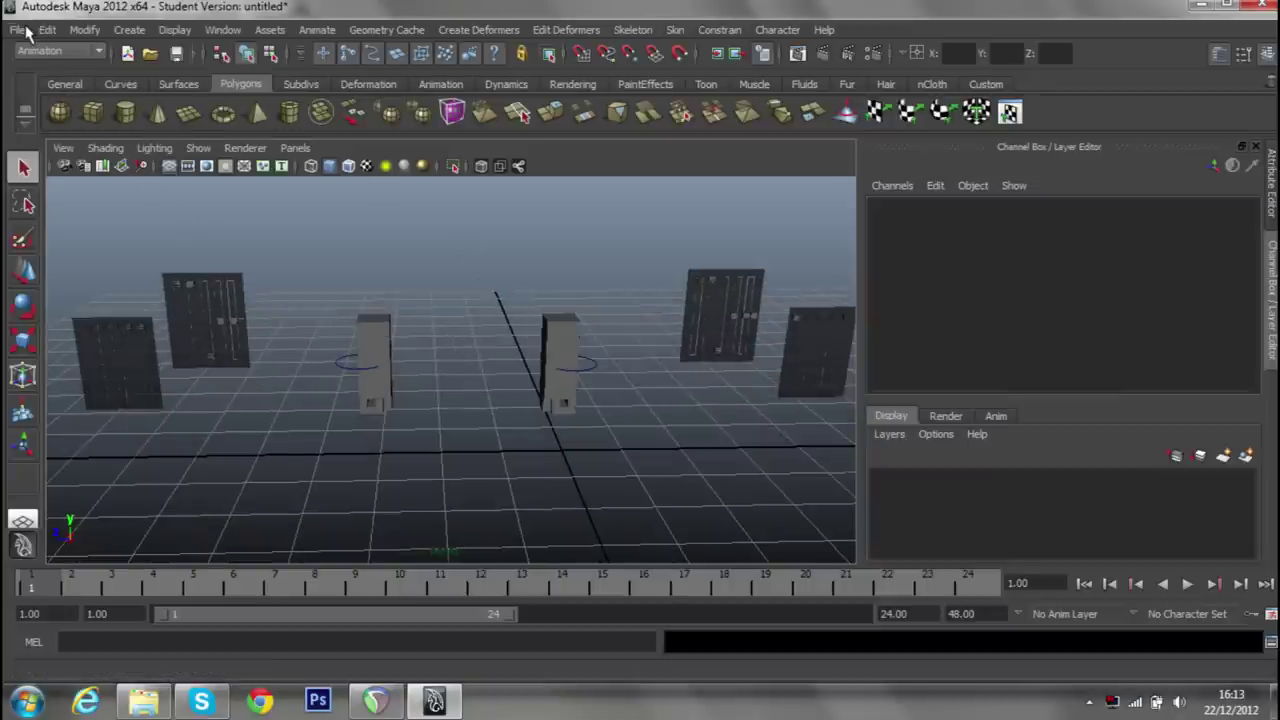
{"action": "left_click_drag", "start_coordinate": [457, 423], "coordinate": [489, 389]}
{"action": "left_click_drag", "start_coordinate": [489, 389], "coordinate": [897, 410]}
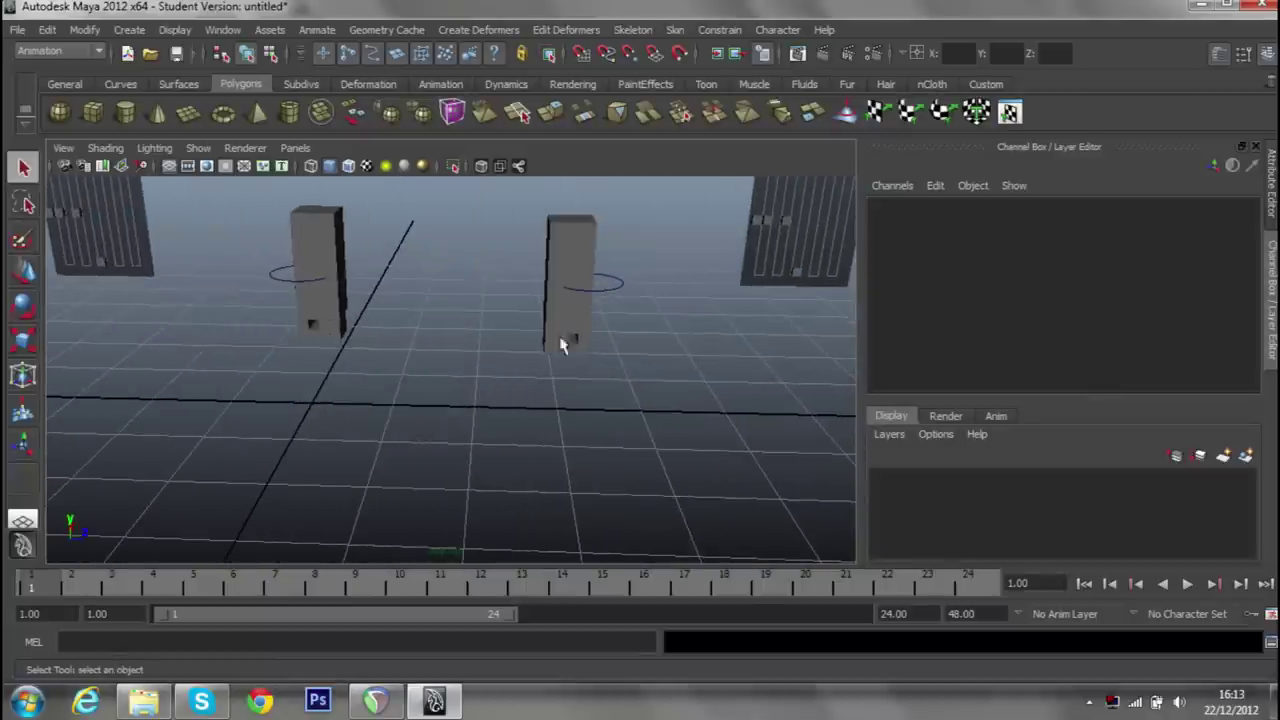
{"action": "left_click_drag", "start_coordinate": [560, 345], "coordinate": [522, 430]}
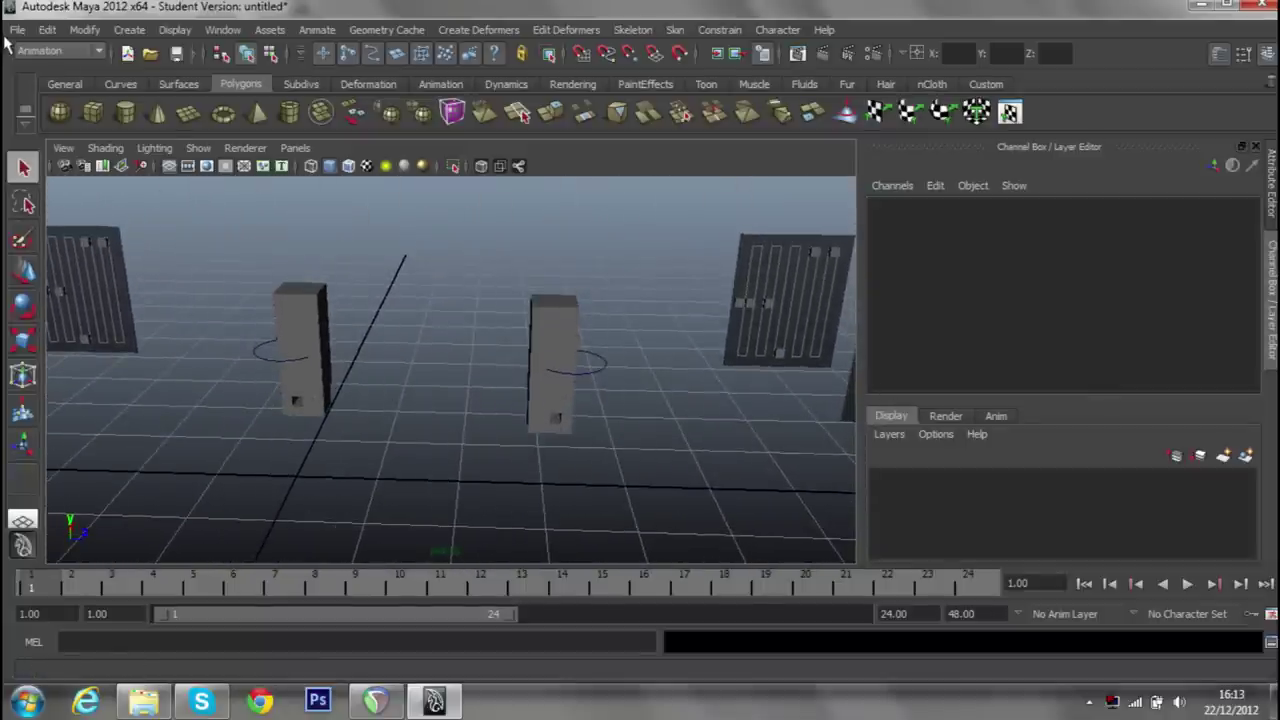
{"action": "left_click", "coordinate": [17, 29]}
{"action": "left_click", "coordinate": [91, 186]}
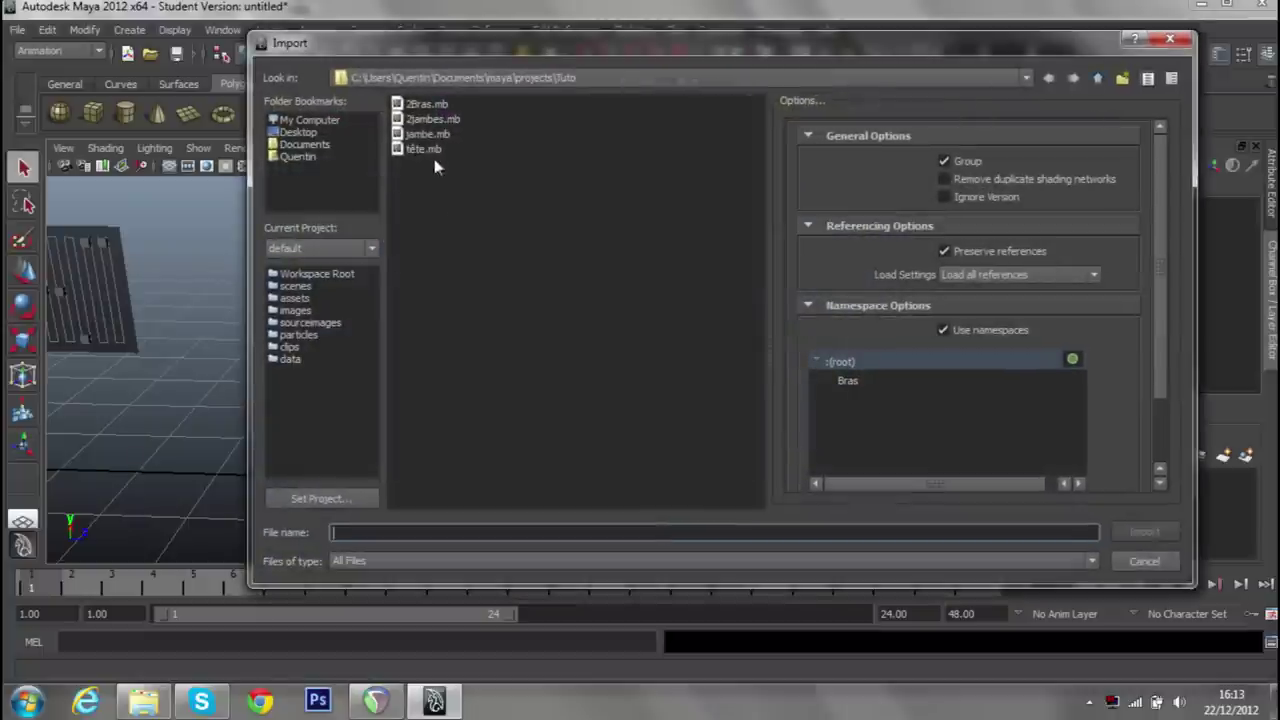
{"action": "left_click", "coordinate": [433, 120]}
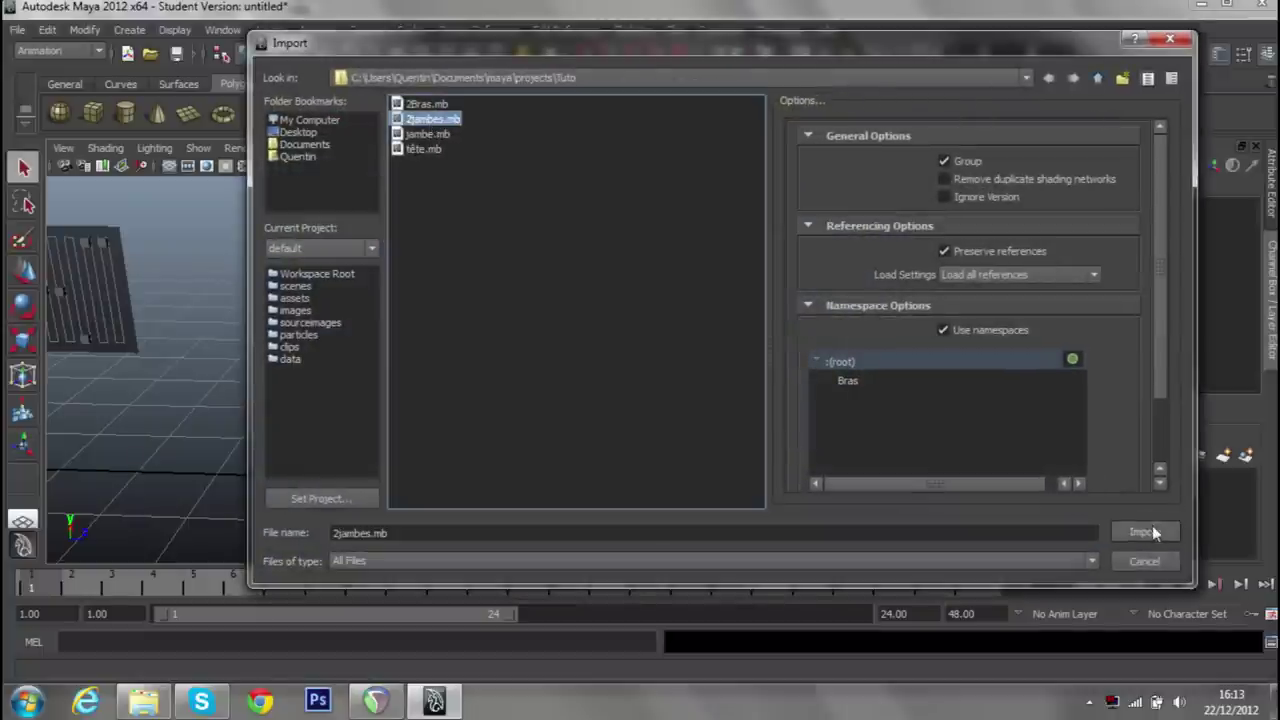
{"action": "left_click", "coordinate": [1150, 532]}
Import the tête.mb file into the scene.
{"action": "left_click", "coordinate": [18, 29]}
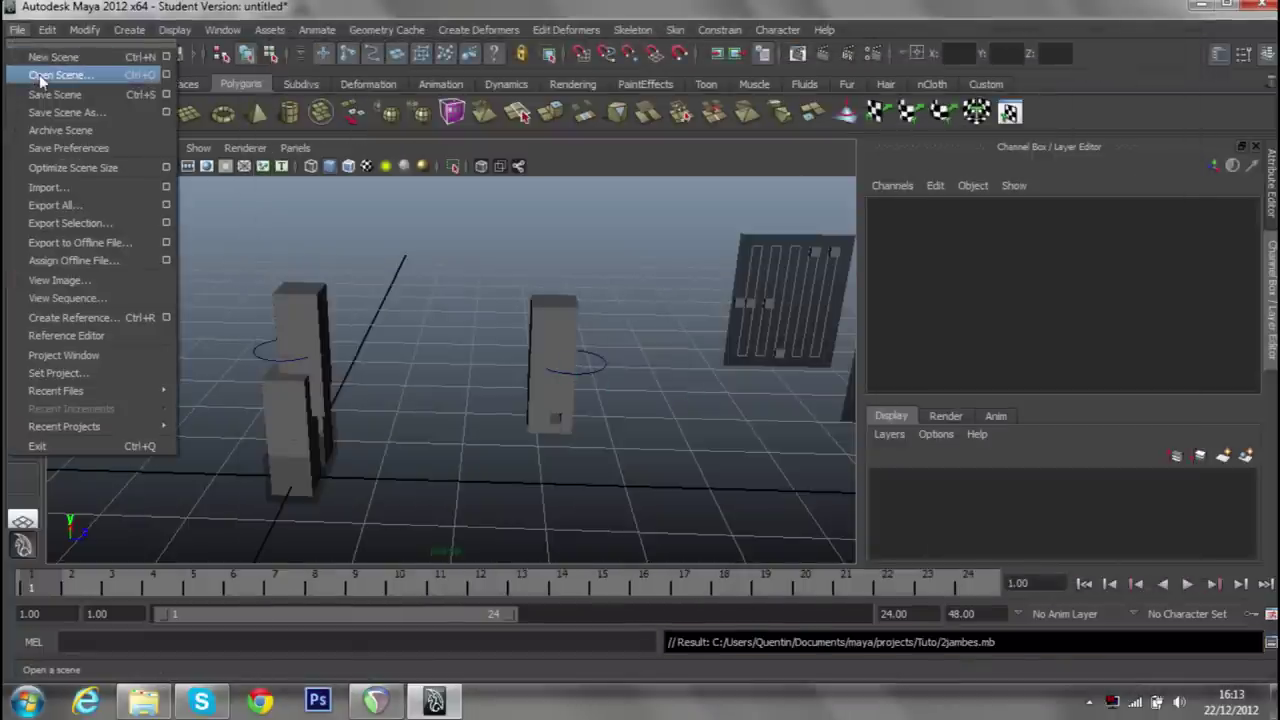
{"action": "left_click", "coordinate": [74, 187]}
{"action": "left_click", "coordinate": [425, 149]}
{"action": "left_click", "coordinate": [1146, 532]}
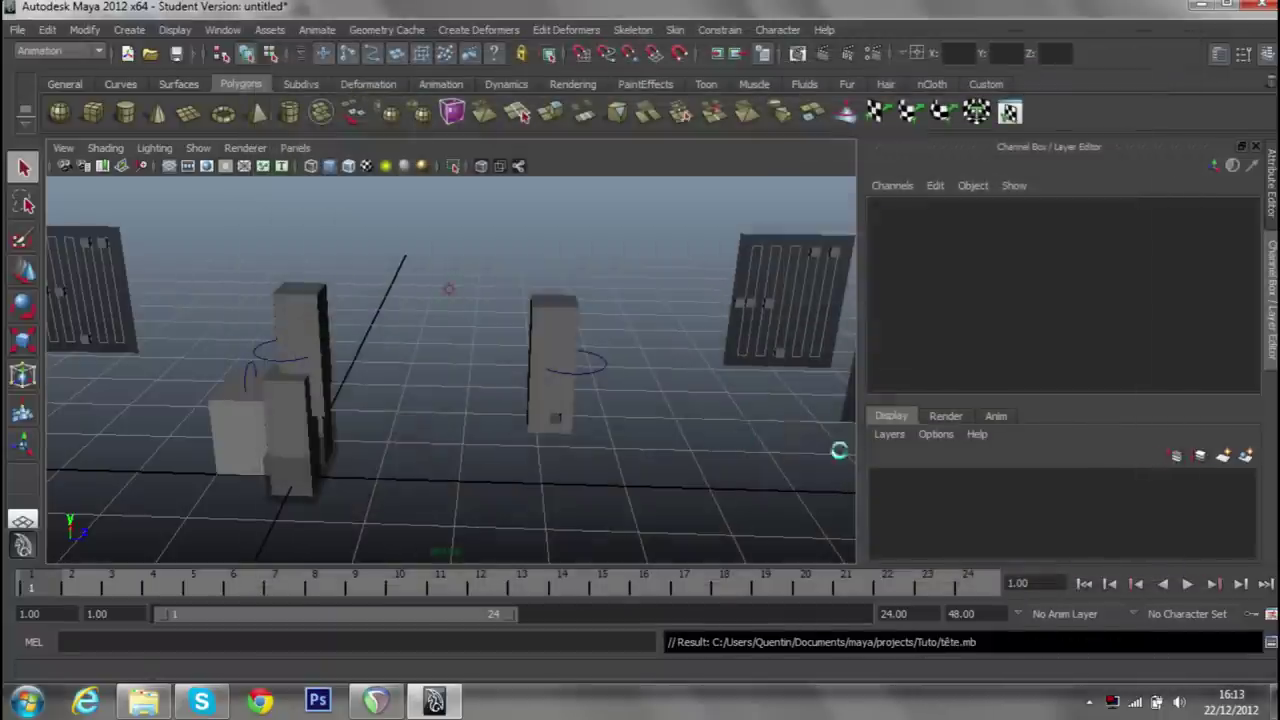
{"action": "scroll", "scroll_direction": "up", "scroll_amount": 3}
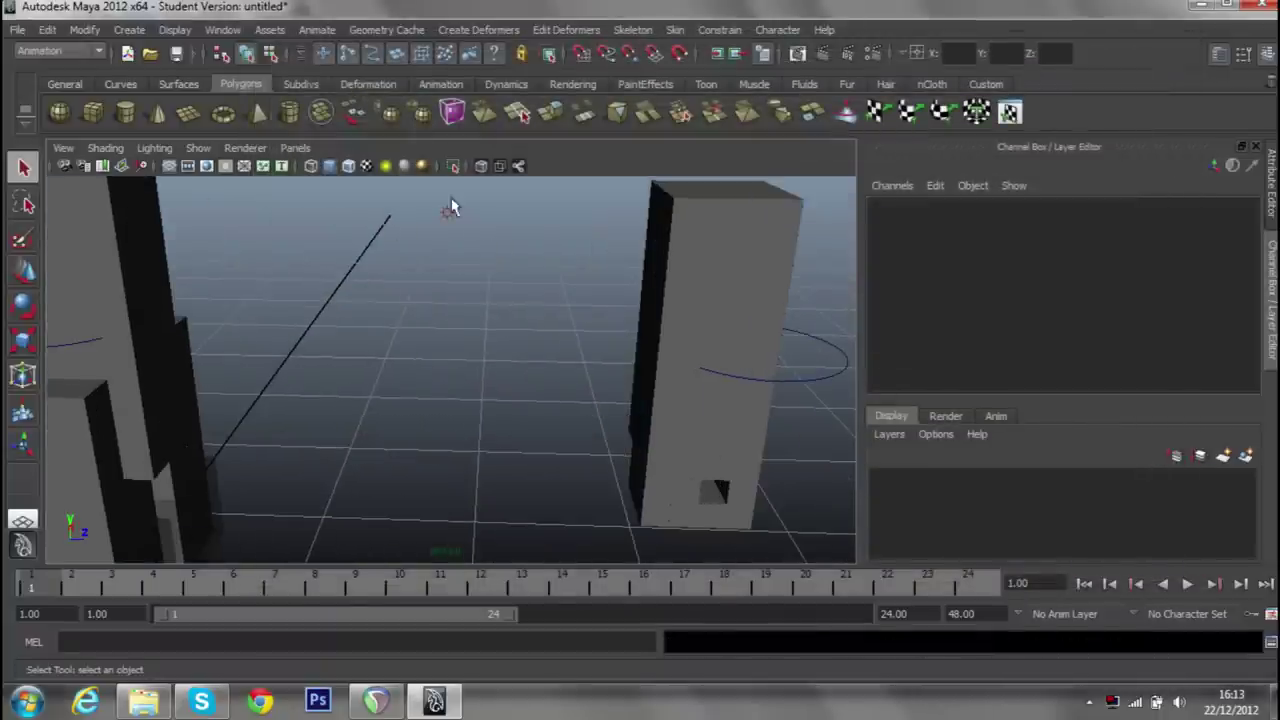
{"action": "left_click", "coordinate": [433, 203]}
{"action": "left_click", "coordinate": [433, 203]}
{"action": "scroll", "scroll_direction": "down", "scroll_amount": 3}
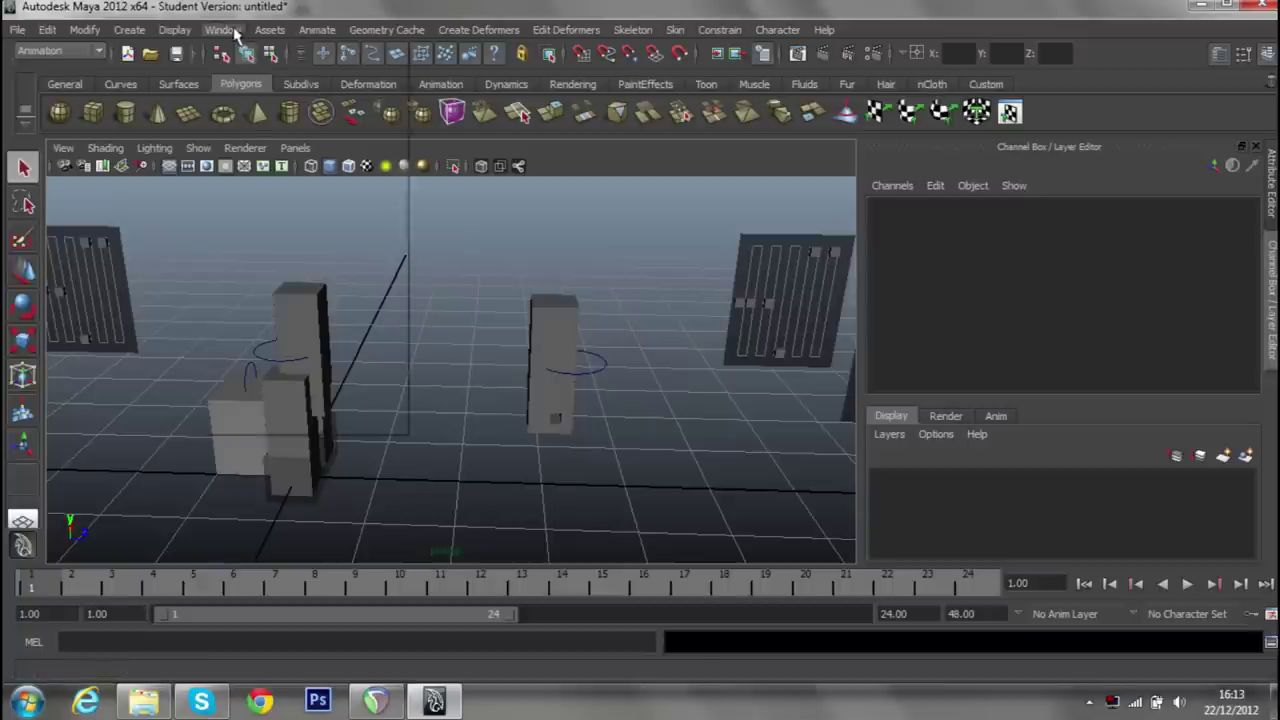
Open the Outliner and move 'group' to Z 1.972 and X 1.917.
{"action": "left_click", "coordinate": [255, 166]}
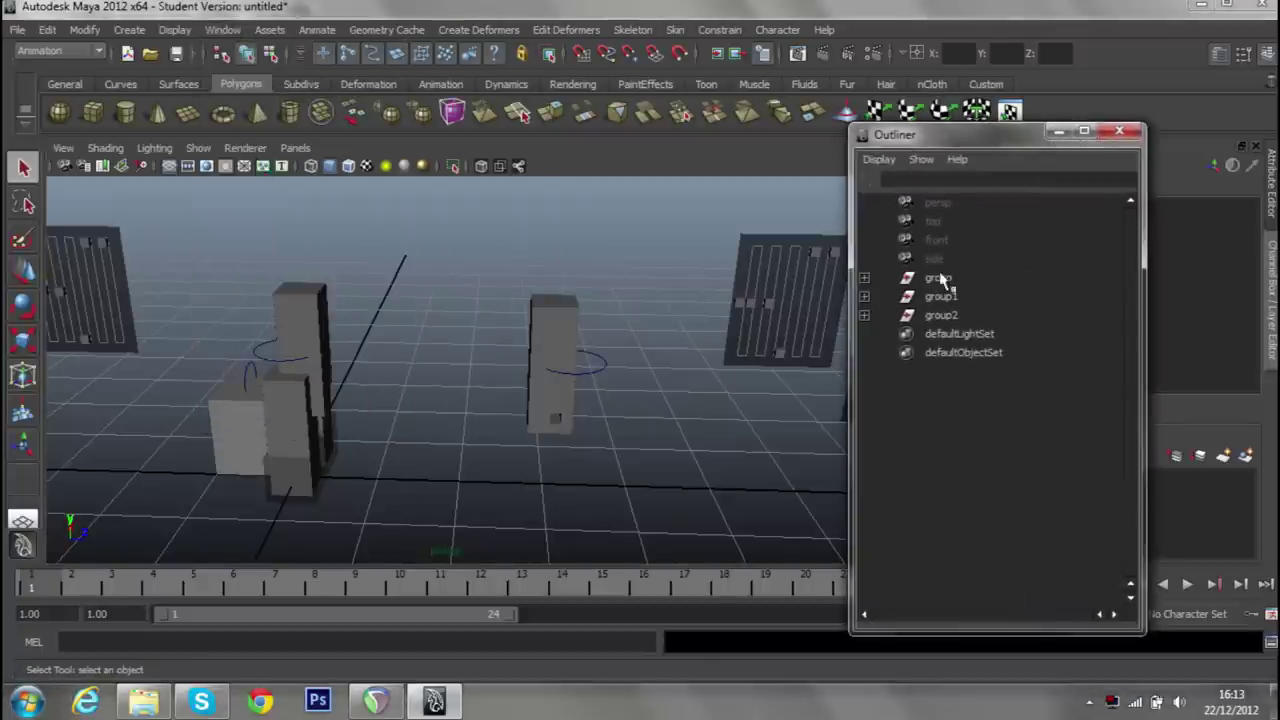
{"action": "left_click", "coordinate": [940, 279]}
{"action": "left_click", "coordinate": [945, 297]}
{"action": "left_click", "coordinate": [940, 279]}
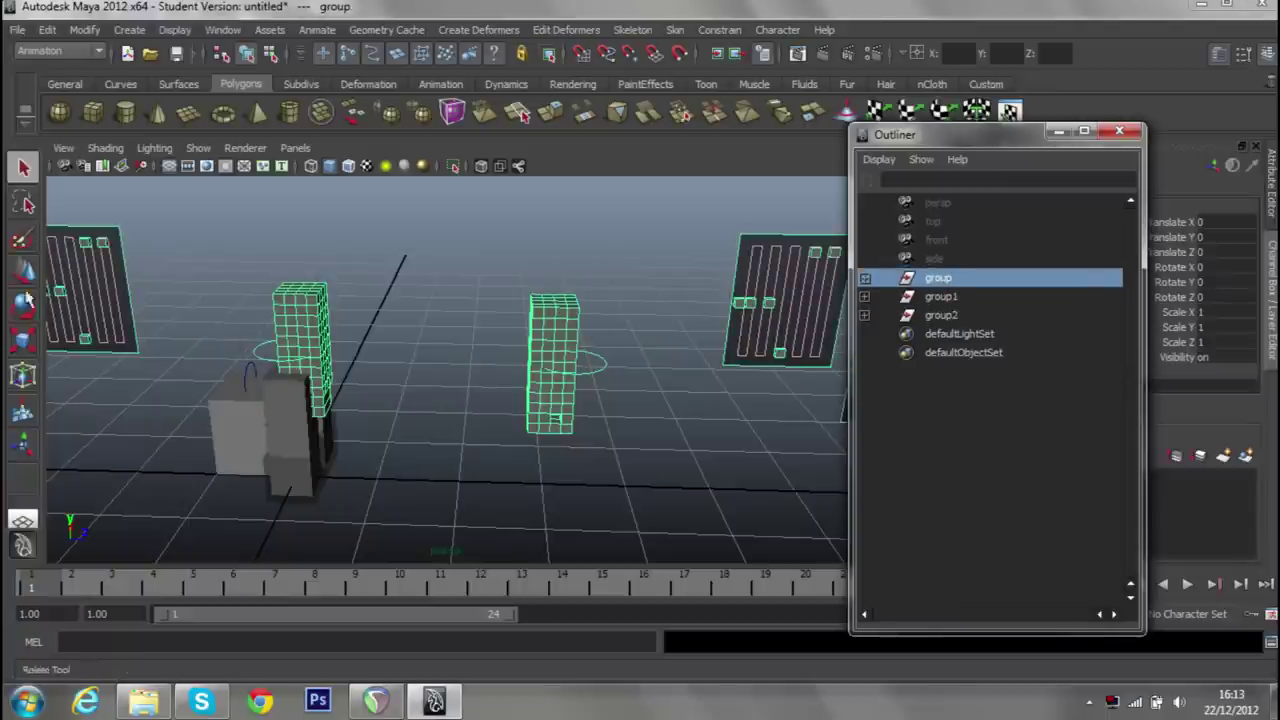
{"action": "left_click", "coordinate": [23, 272]}
{"action": "left_click_drag", "start_coordinate": [460, 330], "coordinate": [837, 400]}
{"action": "left_click_drag", "start_coordinate": [837, 400], "coordinate": [660, 428]}
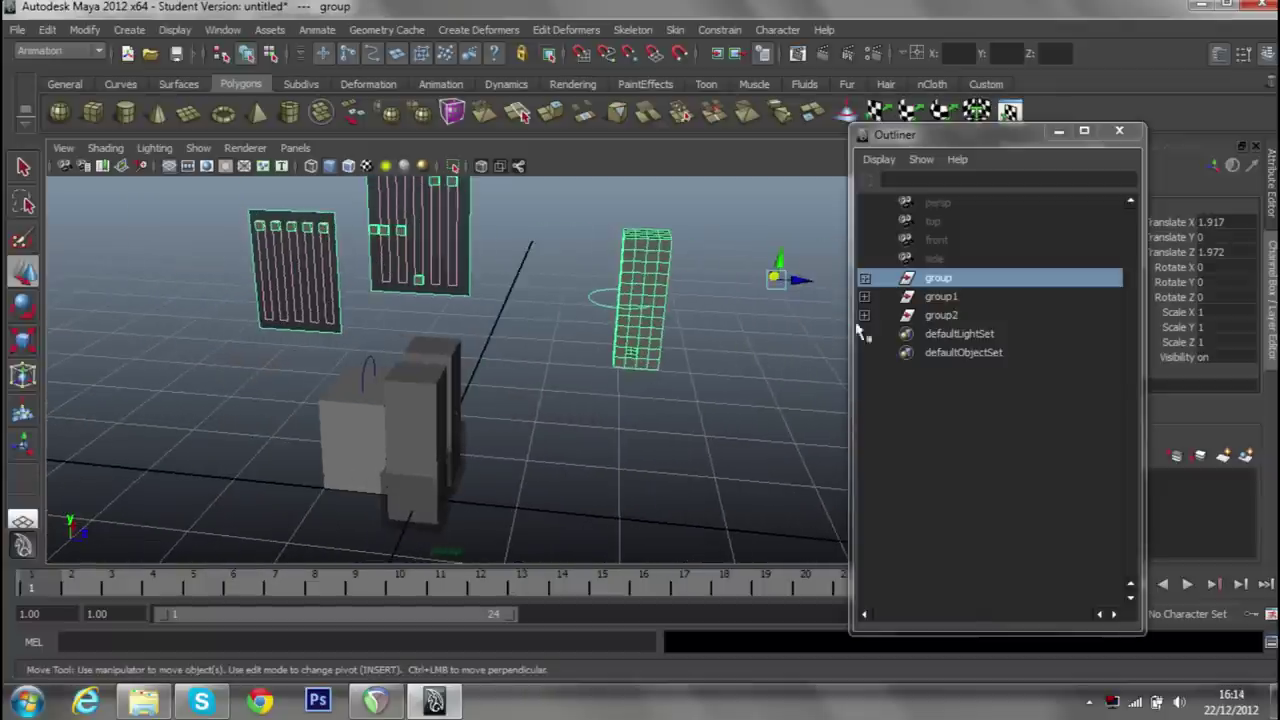
Move the head group2 along Z to 3.331.
{"action": "left_click", "coordinate": [941, 316]}
{"action": "left_click_drag", "start_coordinate": [518, 374], "coordinate": [575, 363]}
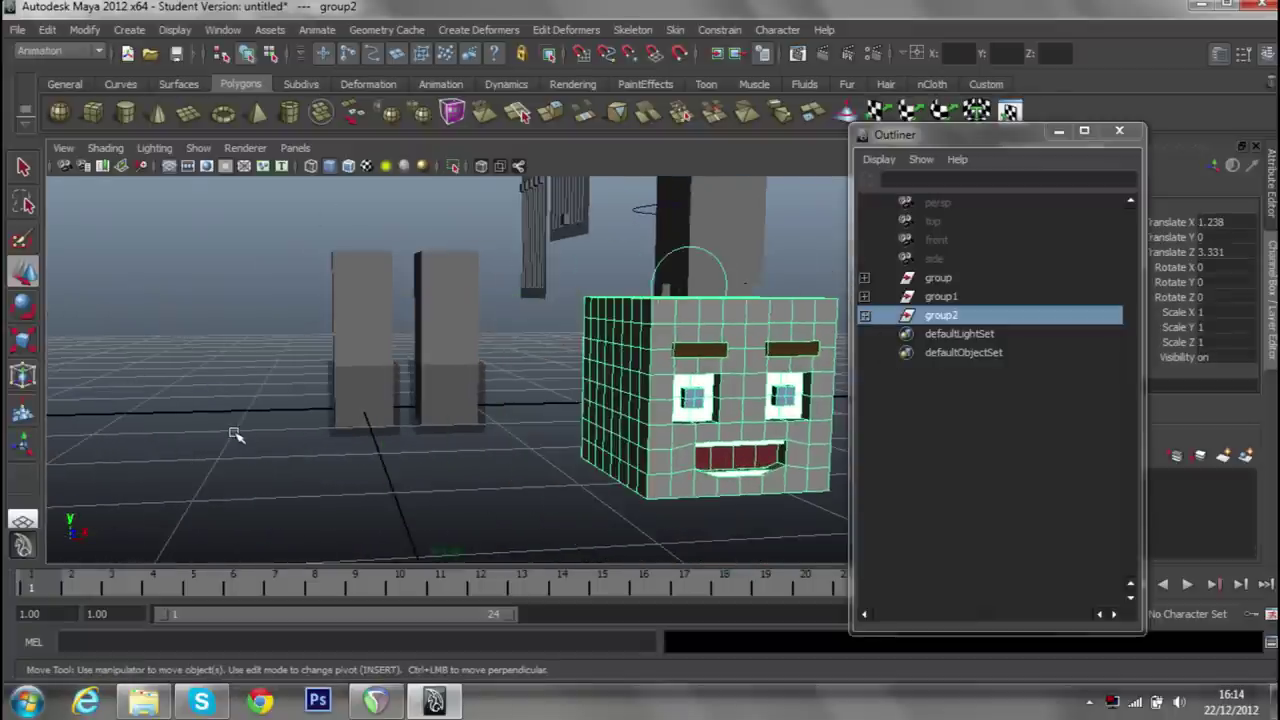
{"action": "left_click", "coordinate": [233, 434]}
Turn on X-Ray shading and expand group2 in the Outliner.
{"action": "left_click_drag", "start_coordinate": [249, 423], "coordinate": [456, 465]}
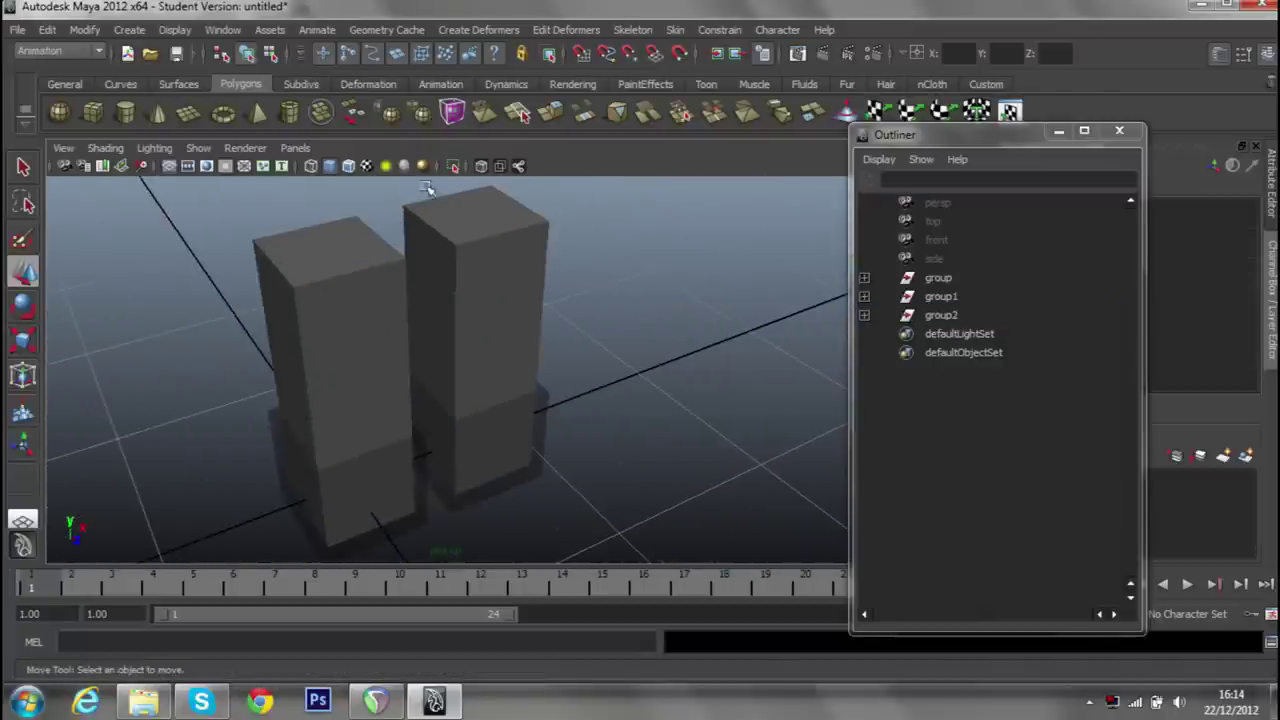
{"action": "left_click", "coordinate": [480, 167]}
{"action": "left_click_drag", "start_coordinate": [551, 366], "coordinate": [613, 367]}
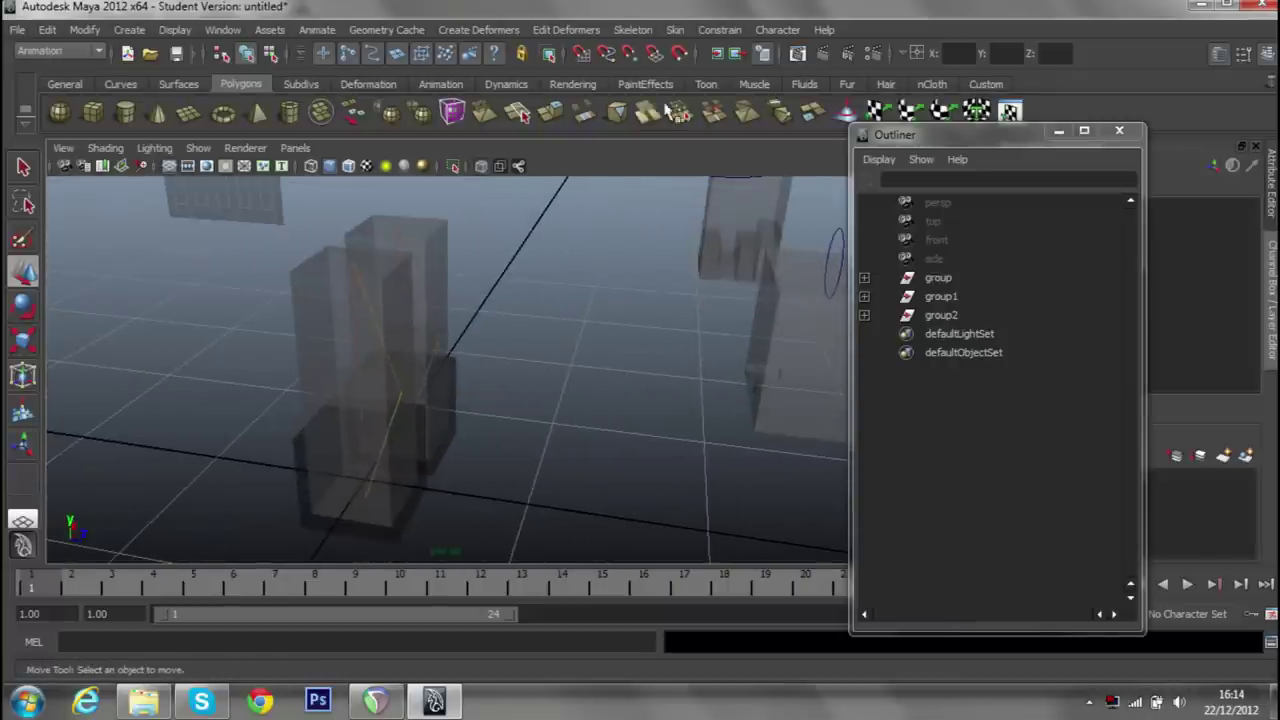
{"action": "left_click", "coordinate": [865, 316]}
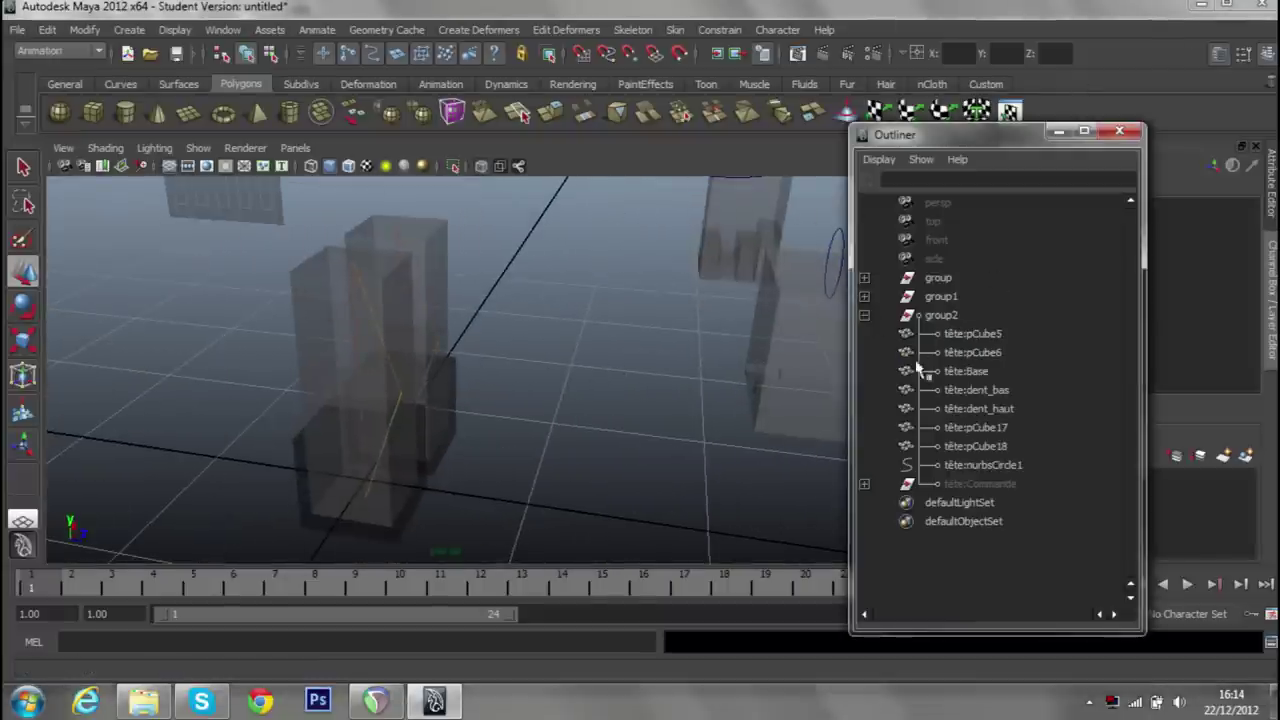
Reparent jambes:ikHandle2 under jambes:group2 in the Outliner.
{"action": "left_click", "coordinate": [865, 316]}
{"action": "left_click", "coordinate": [865, 297]}
{"action": "left_click", "coordinate": [980, 352]}
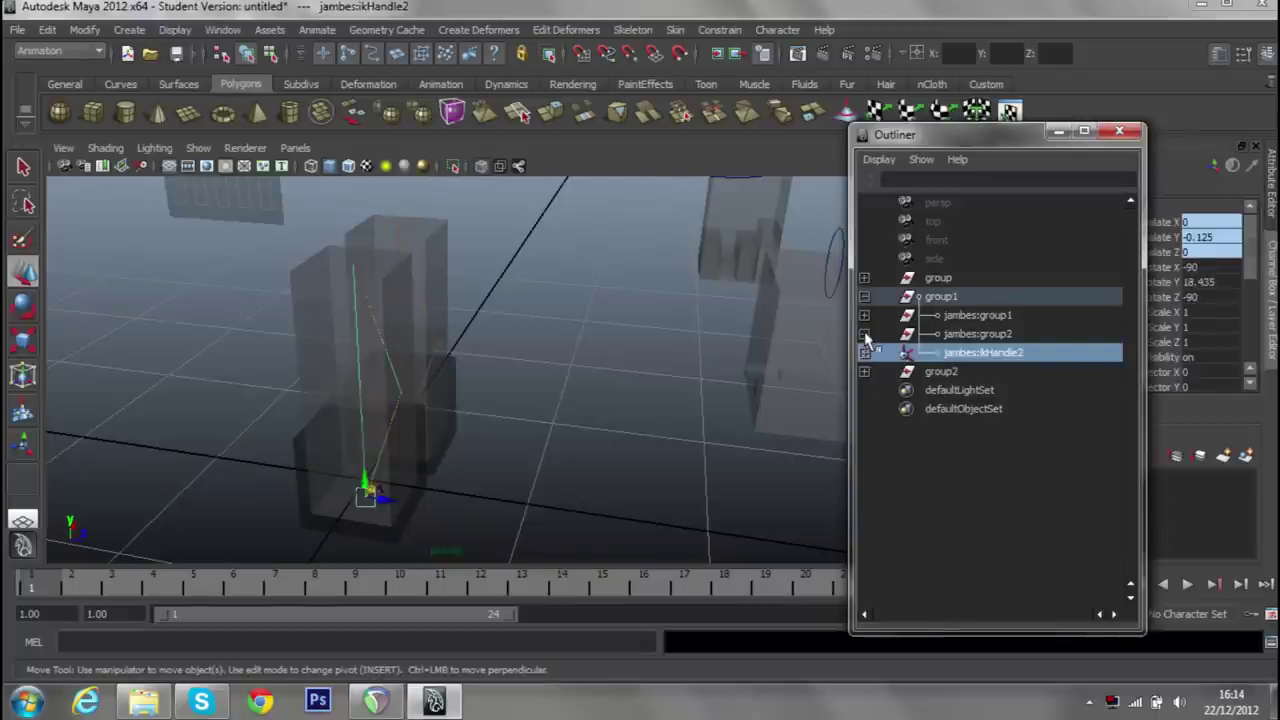
{"action": "left_click", "coordinate": [922, 340]}
{"action": "key", "text": "Up"}
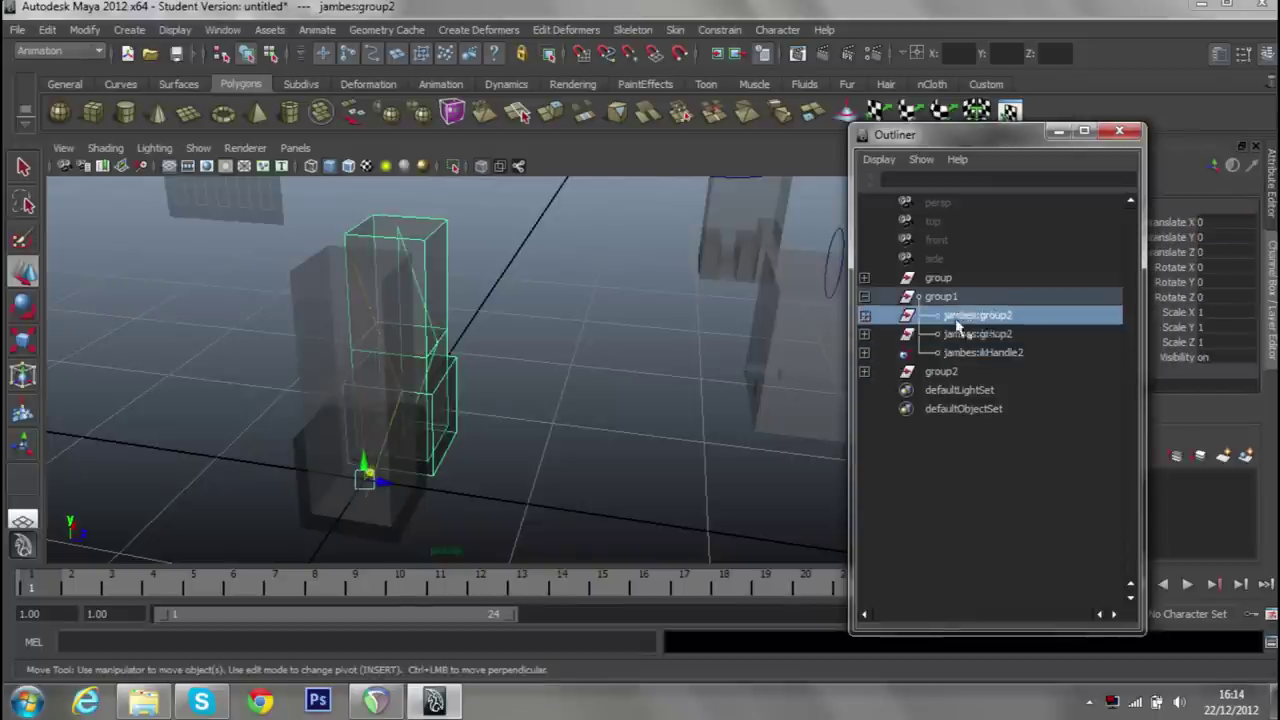
{"action": "left_click", "coordinate": [920, 352]}
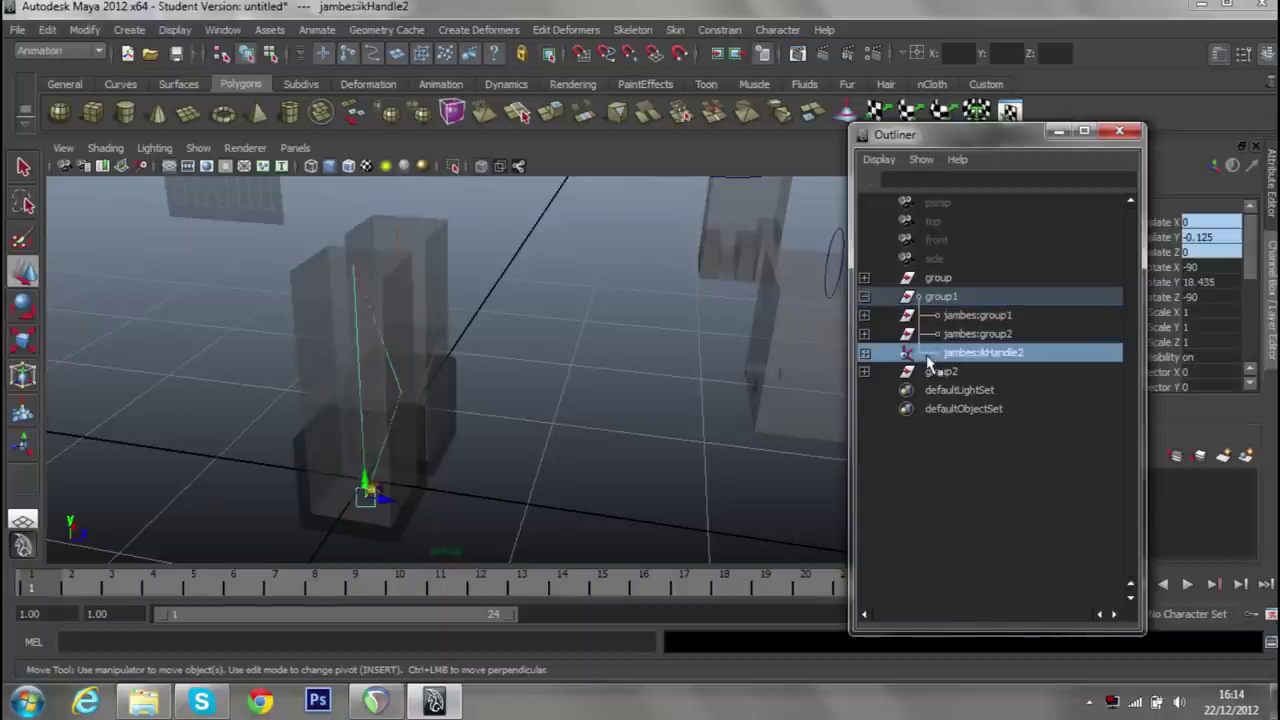
{"action": "left_click_drag", "start_coordinate": [925, 352], "coordinate": [887, 334]}
{"action": "left_click", "coordinate": [866, 335]}
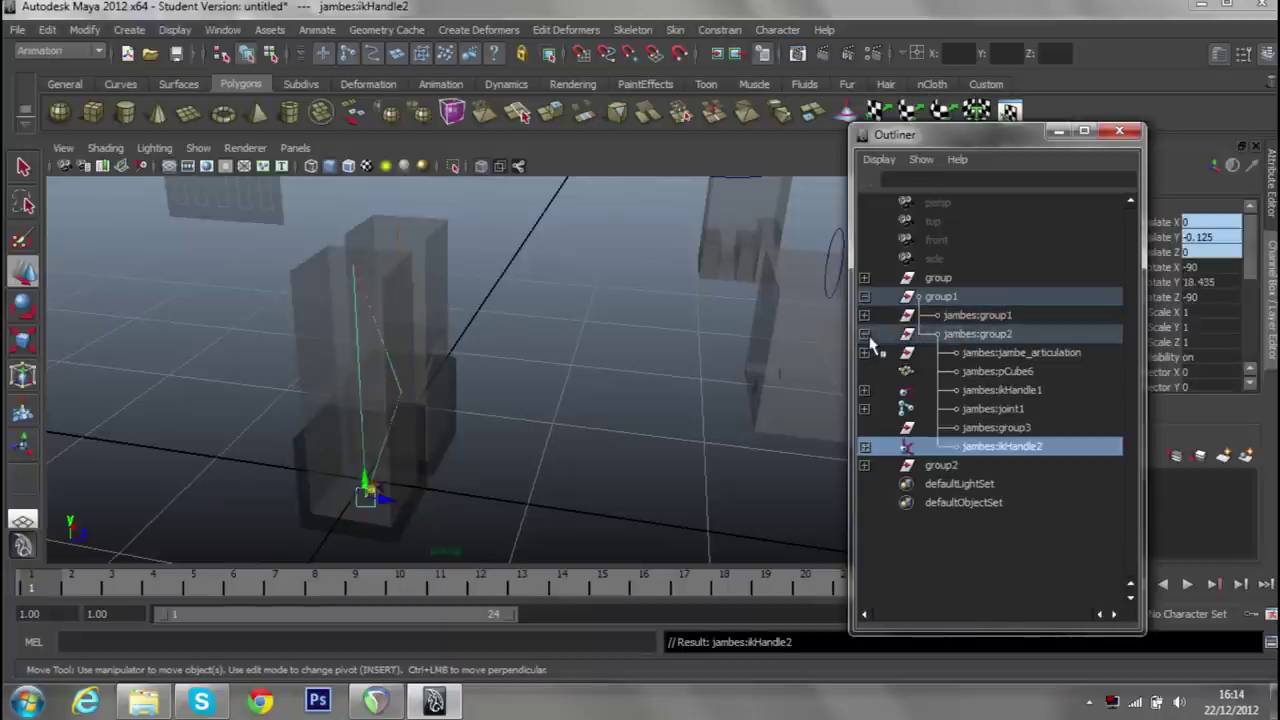
Move ikHandle2 under jambes:group1 in the Outliner.
{"action": "left_click", "coordinate": [954, 376]}
{"action": "left_click", "coordinate": [957, 394]}
{"action": "left_click_drag", "start_coordinate": [600, 400], "coordinate": [690, 400]}
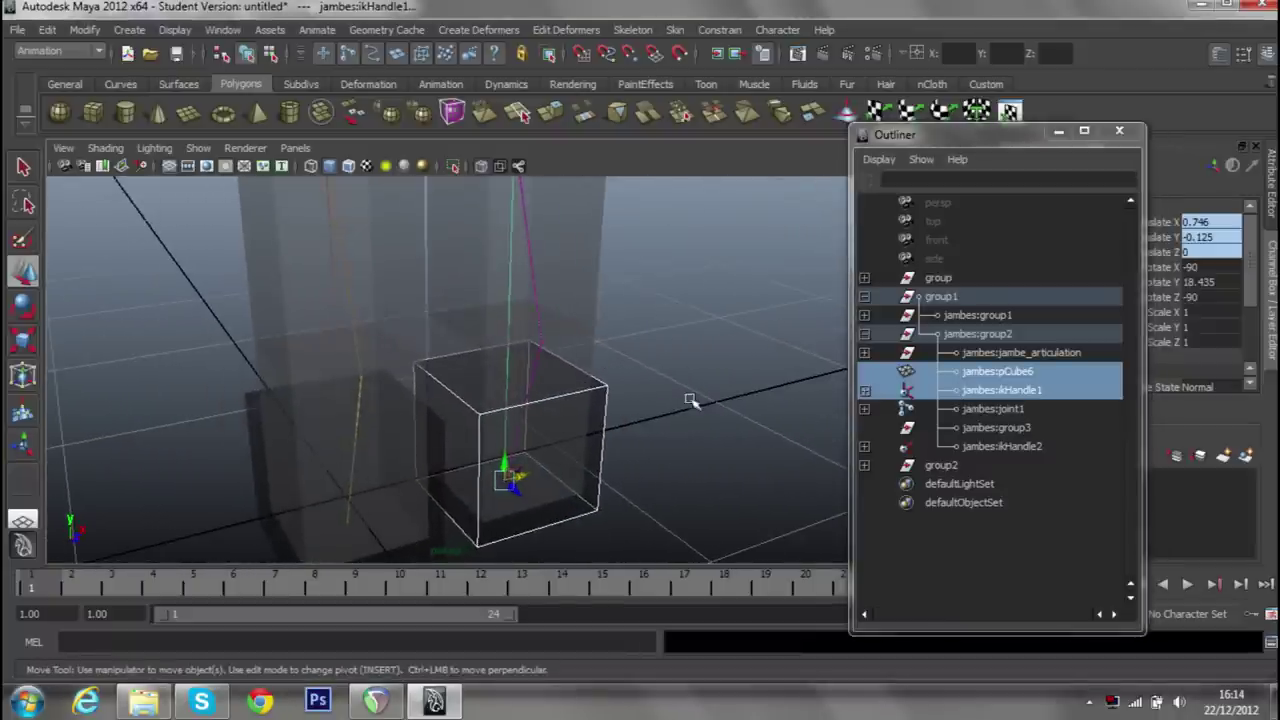
{"action": "left_click", "coordinate": [1001, 446]}
{"action": "left_click_drag", "start_coordinate": [1001, 446], "coordinate": [977, 316]}
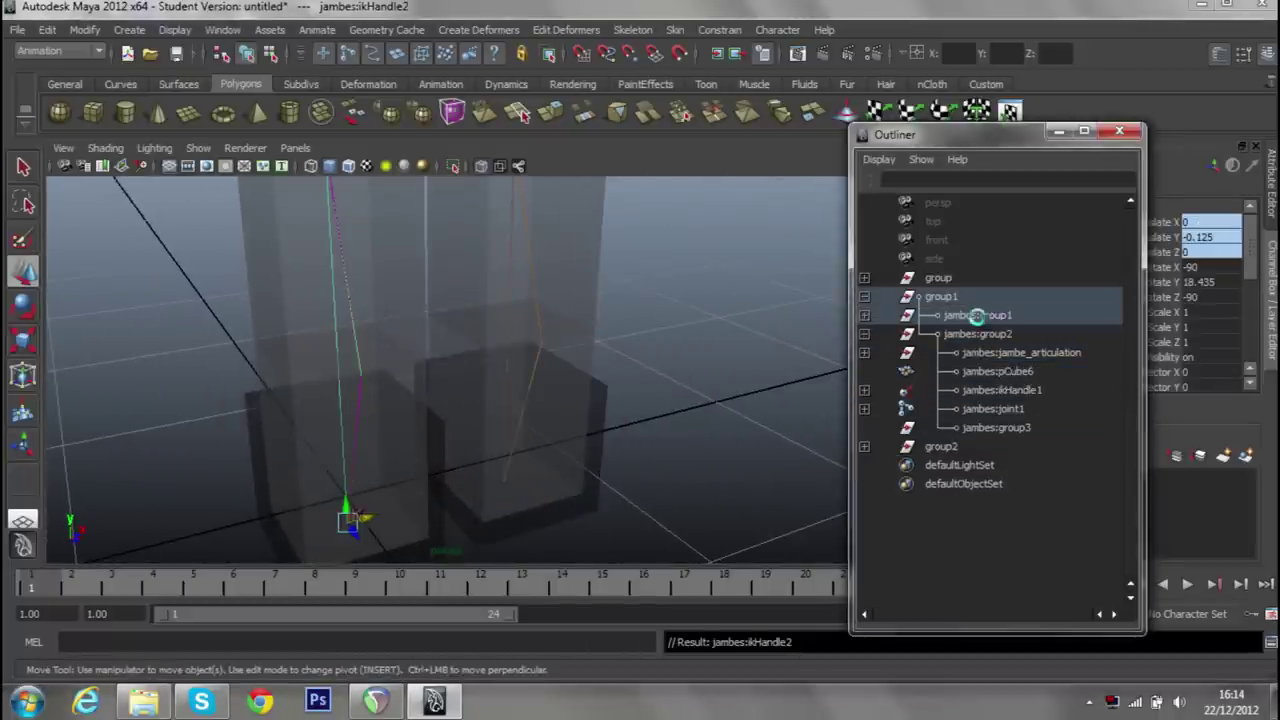
Orient-constrain jambes:ikHandle1 to the foot cube pCube6.
{"action": "left_click", "coordinate": [987, 394]}
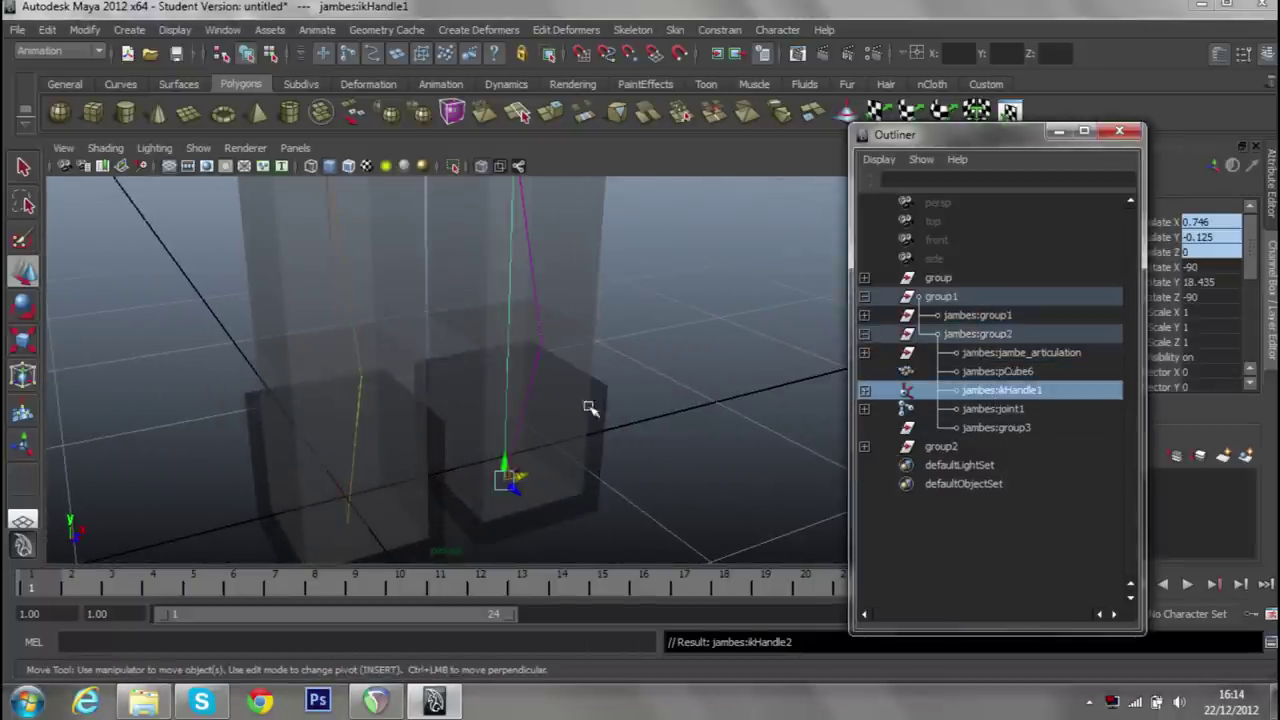
{"action": "left_click_drag", "start_coordinate": [580, 460], "coordinate": [603, 423]}
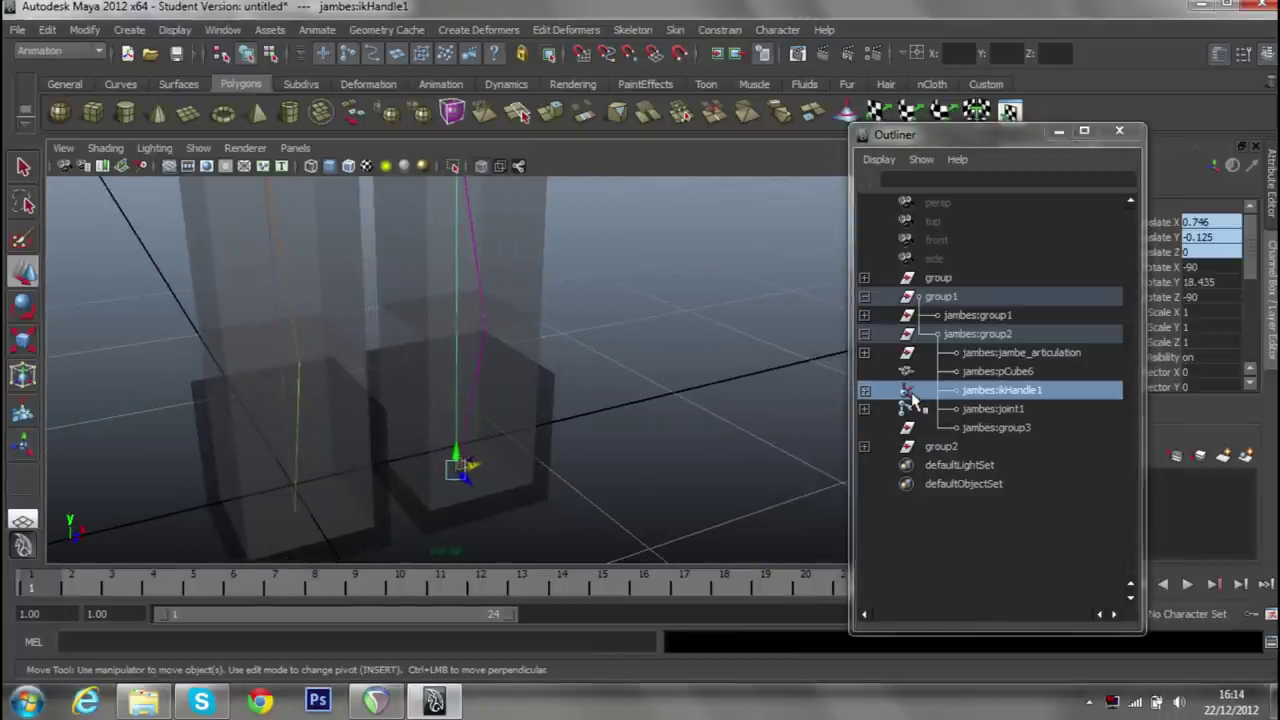
{"action": "left_click", "coordinate": [985, 373]}
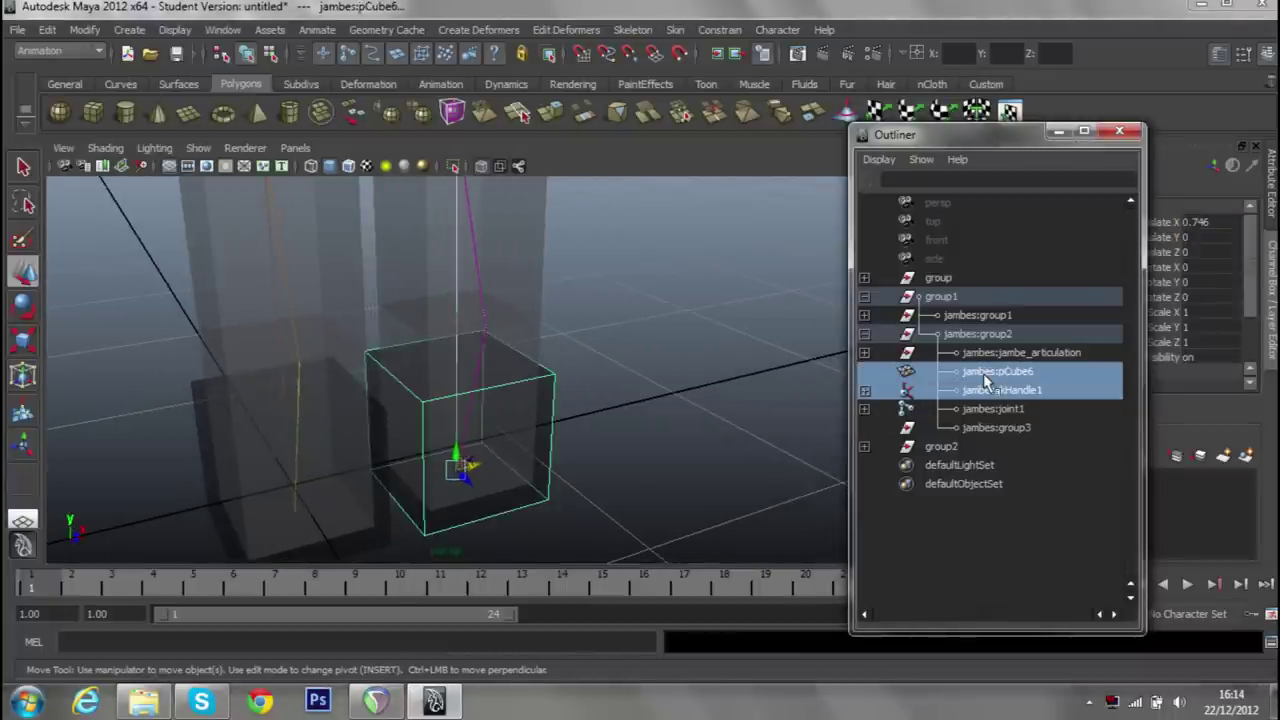
{"action": "left_click", "coordinate": [984, 378]}
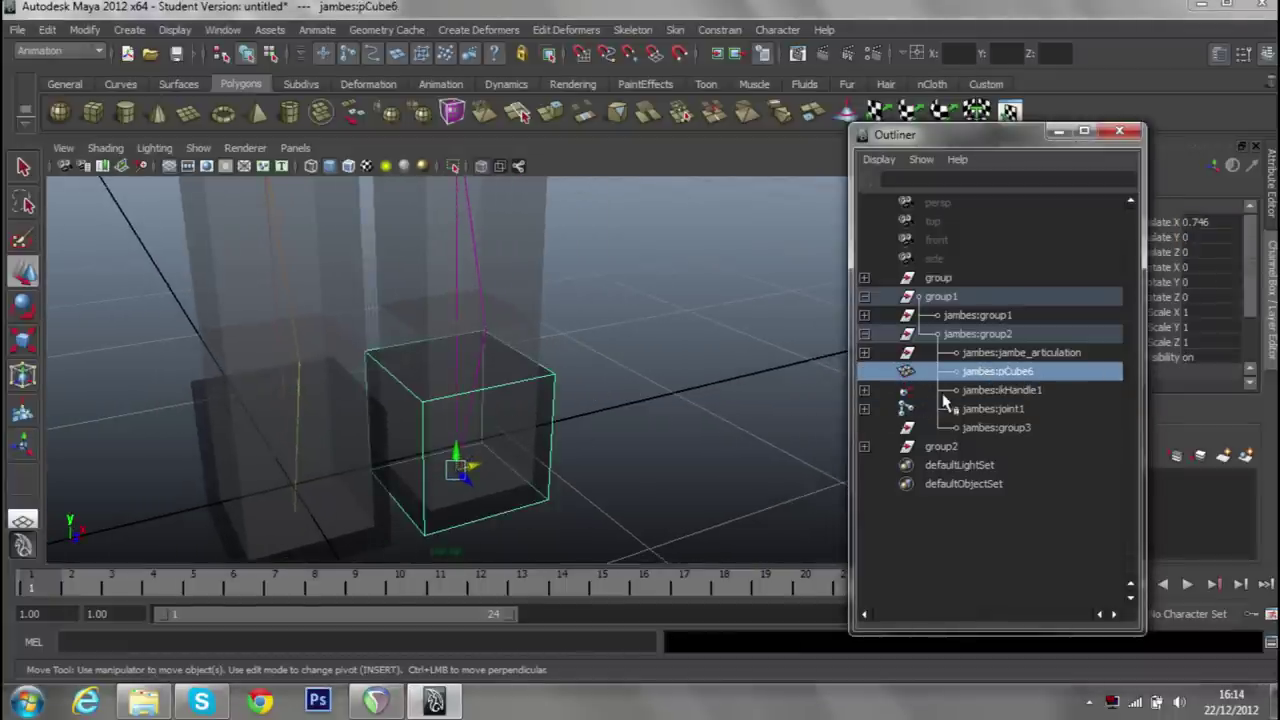
{"action": "left_click", "coordinate": [943, 393]}
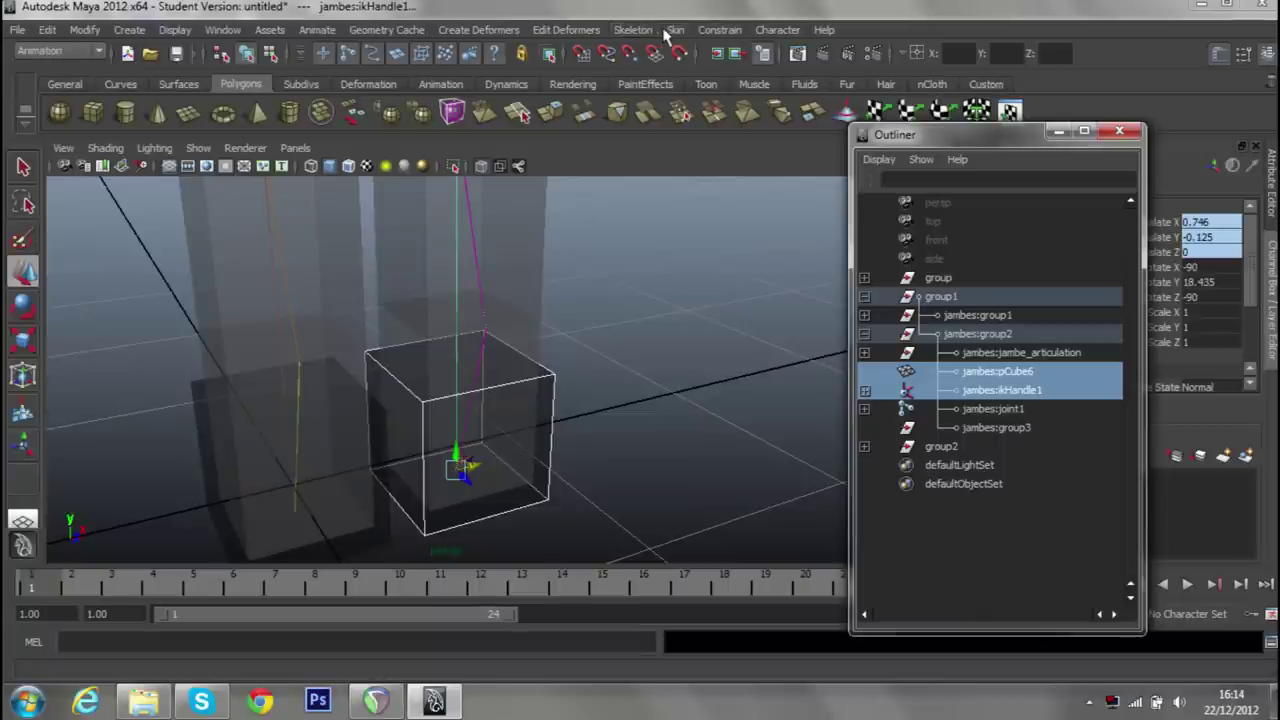
{"action": "left_click", "coordinate": [718, 30]}
{"action": "left_click", "coordinate": [735, 91]}
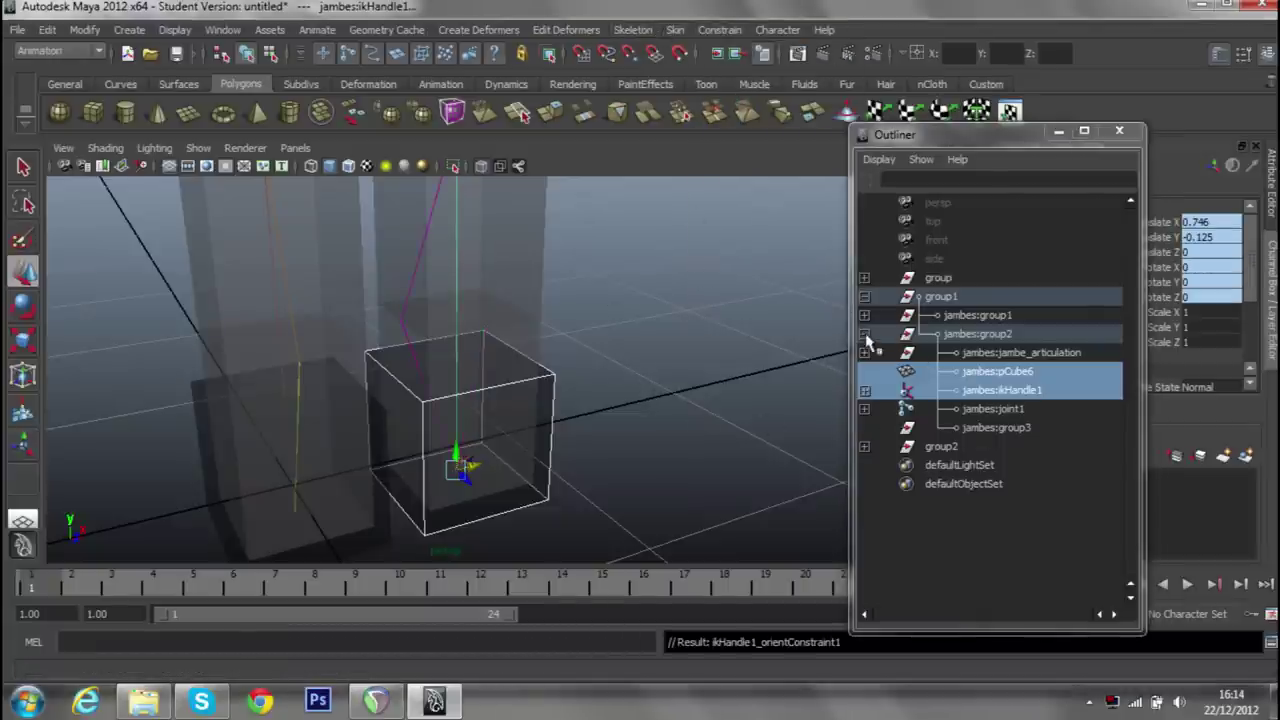
Orient-constrain jambes:ikHandle2 to the foot cube pCube7.
{"action": "left_click", "coordinate": [865, 334]}
{"action": "left_click", "coordinate": [865, 315]}
{"action": "left_click", "coordinate": [958, 390]}
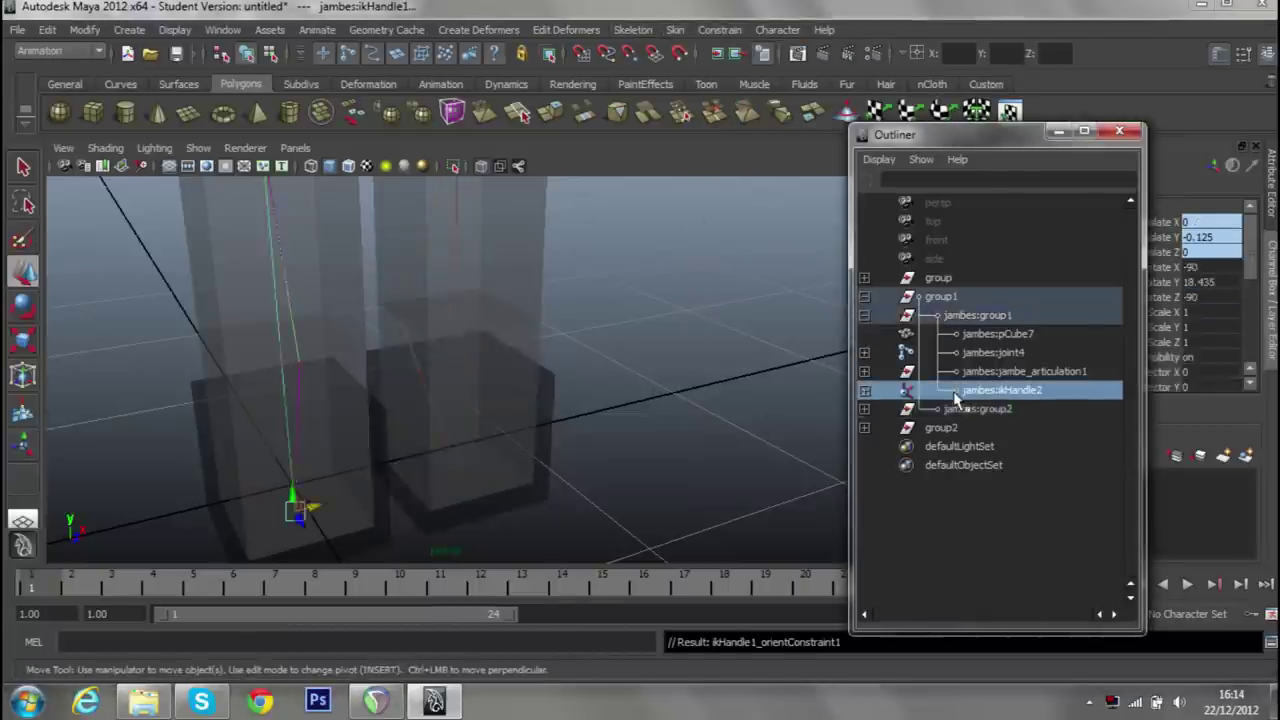
{"action": "left_click", "coordinate": [955, 338]}
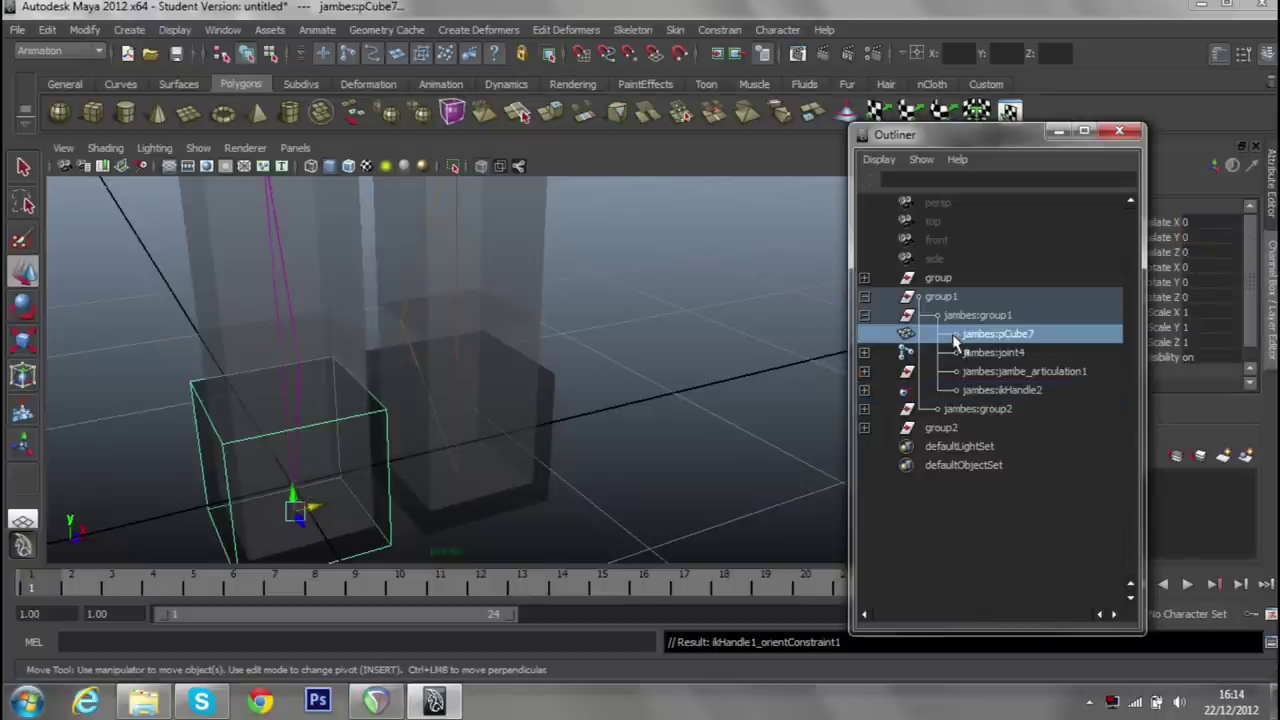
{"action": "left_click", "coordinate": [978, 392]}
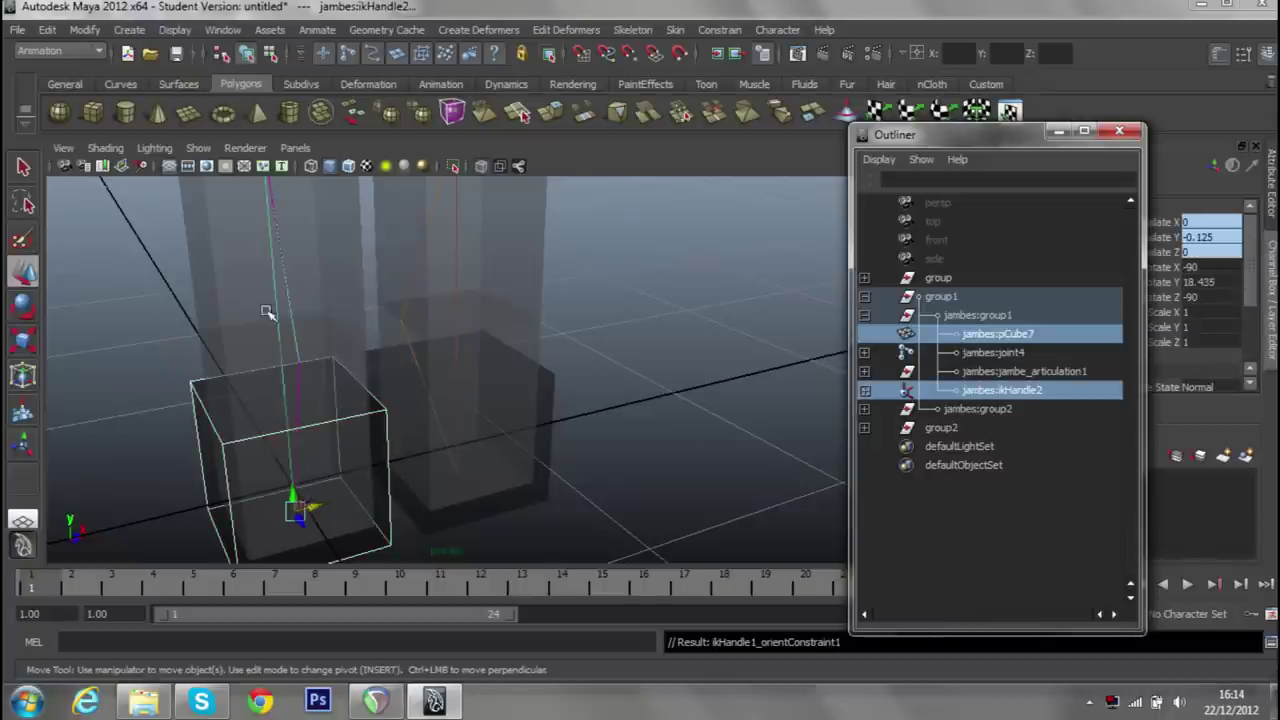
{"action": "left_click", "coordinate": [718, 30]}
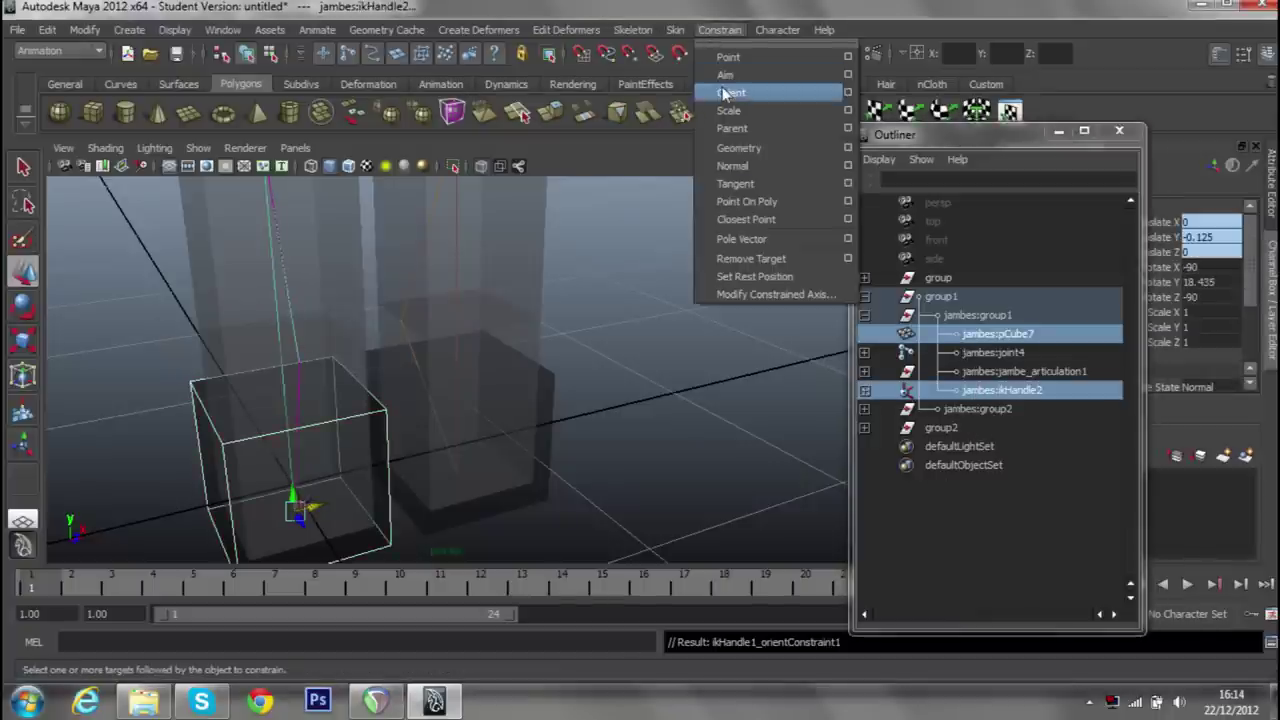
{"action": "left_click", "coordinate": [728, 94]}
{"action": "left_click", "coordinate": [645, 290]}
{"action": "left_click_drag", "start_coordinate": [645, 290], "coordinate": [629, 391]}
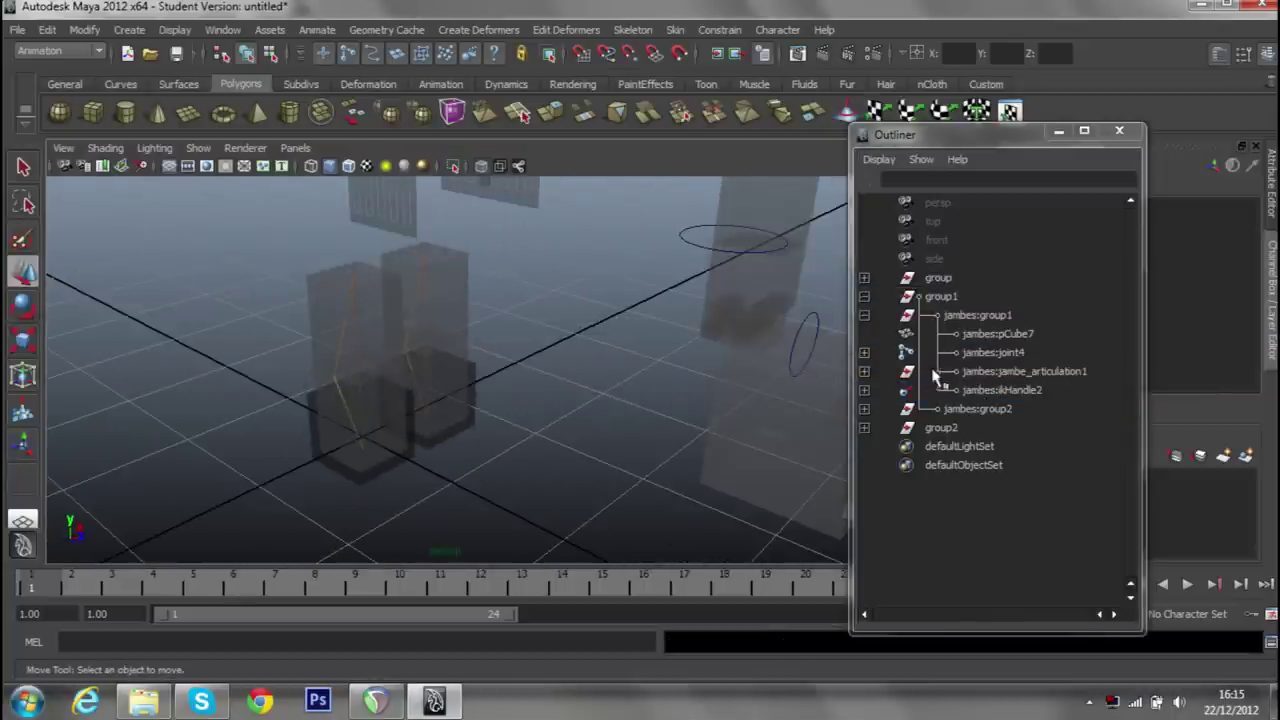
Set Rotate Y to 90 in the Channel Box for pCube7 and pCube6, then reopen the Outliner.
{"action": "left_click", "coordinate": [955, 336]}
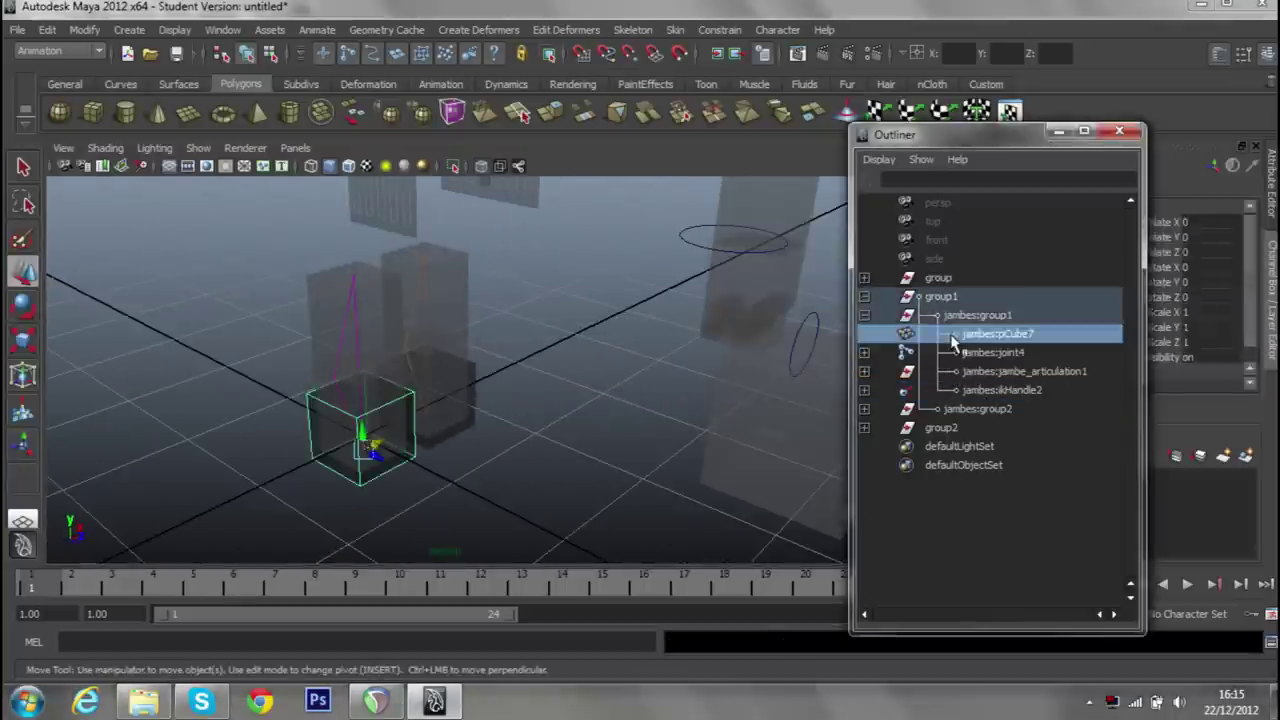
{"action": "left_click", "coordinate": [1059, 131]}
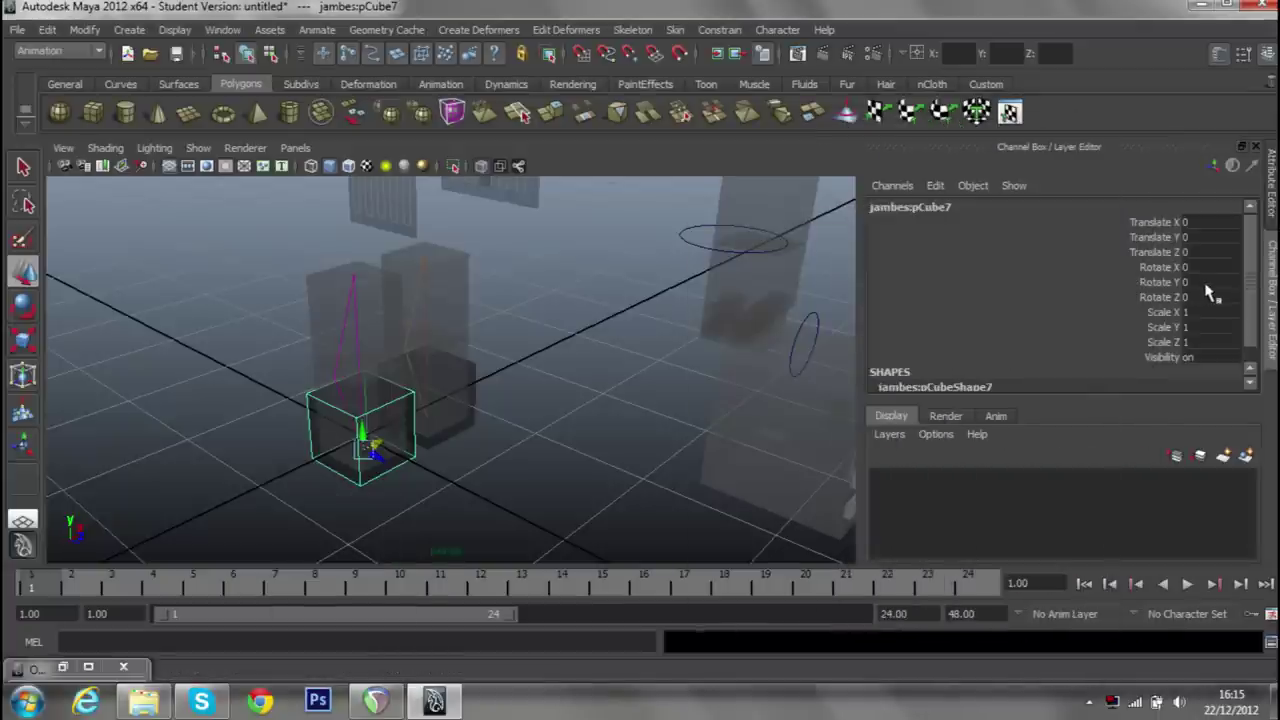
{"action": "left_click", "coordinate": [1212, 282]}
{"action": "type", "text": "90"}
{"action": "key", "text": "Return"}
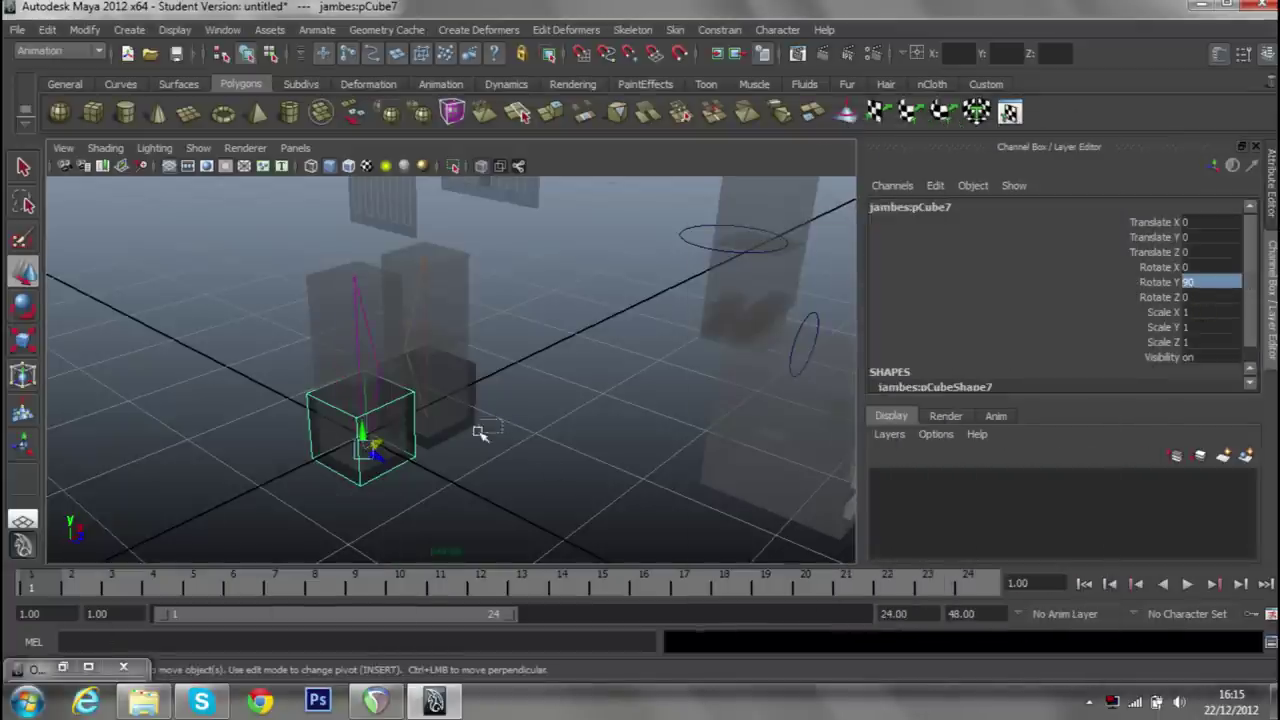
{"action": "left_click", "coordinate": [458, 443]}
{"action": "left_click_drag", "start_coordinate": [497, 412], "coordinate": [517, 424]}
{"action": "double_click", "coordinate": [1212, 282]}
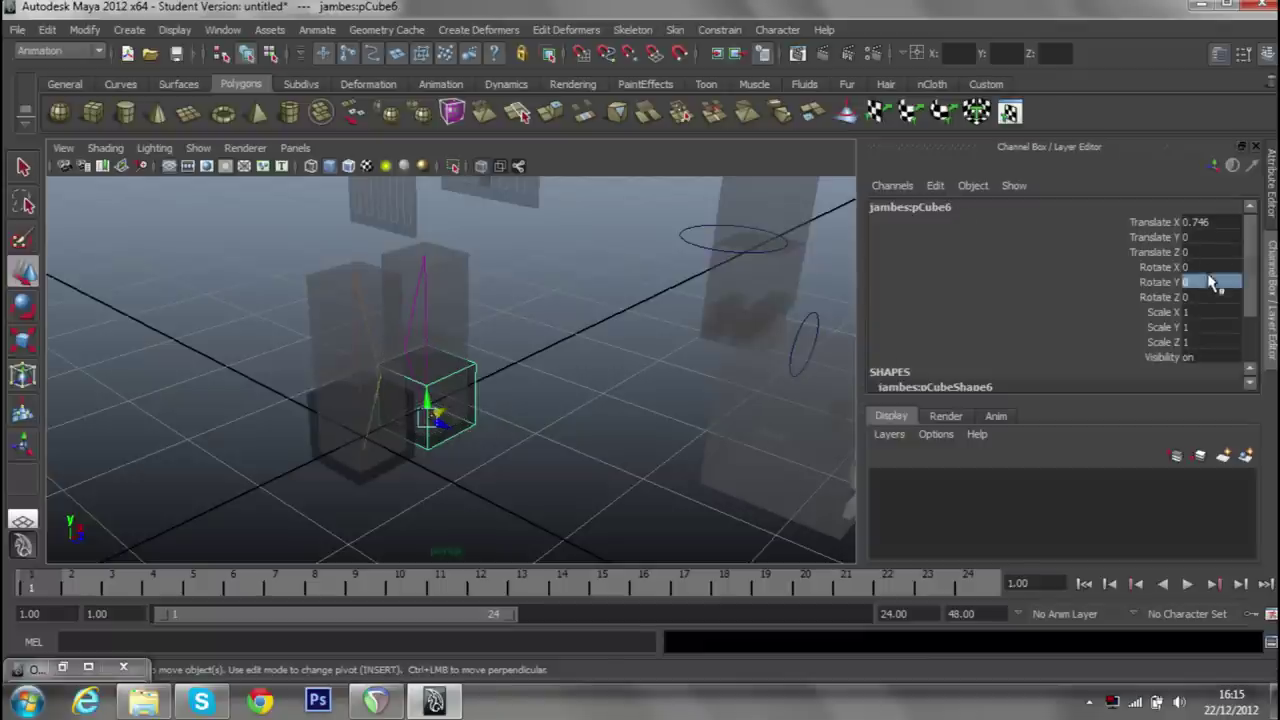
{"action": "key", "text": "Return"}
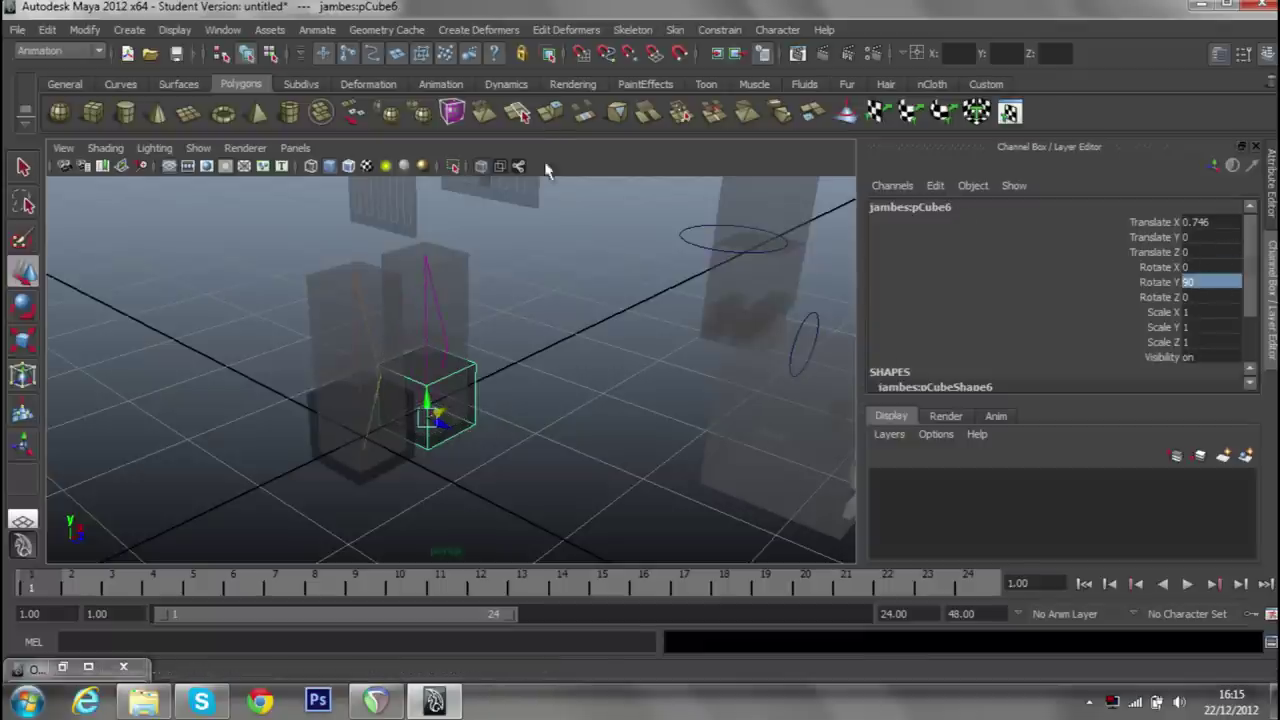
{"action": "left_click", "coordinate": [566, 349]}
{"action": "left_click", "coordinate": [88, 667]}
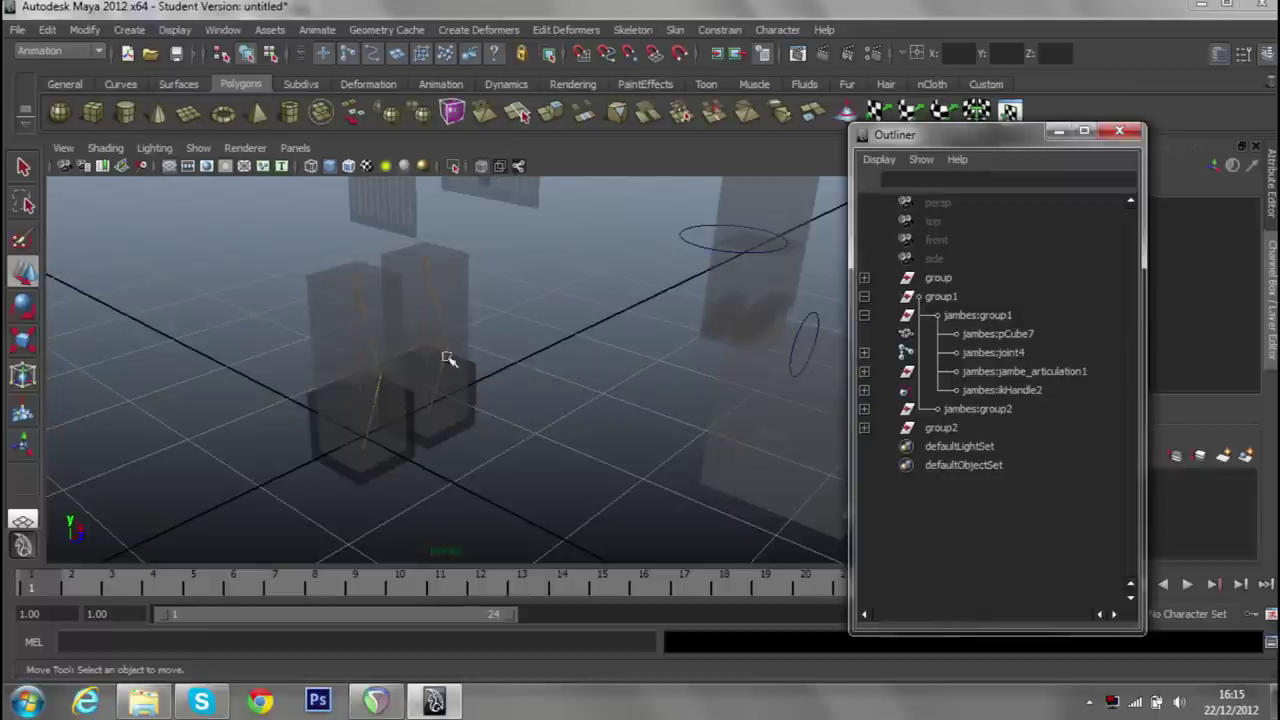
Collapse the Outliner branches and switch from X-Ray back to solid shading.
{"action": "left_click", "coordinate": [864, 315]}
{"action": "left_click", "coordinate": [864, 297]}
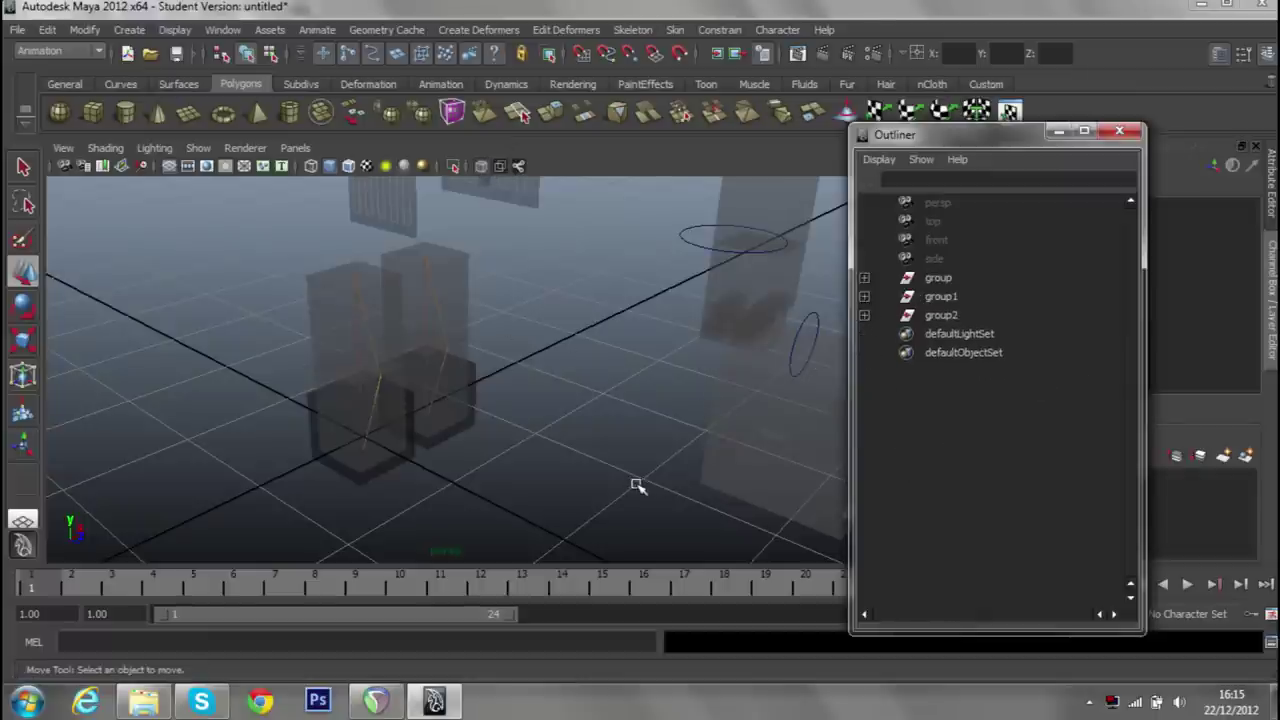
{"action": "left_click_drag", "start_coordinate": [465, 363], "coordinate": [500, 378]}
{"action": "left_click_drag", "start_coordinate": [501, 380], "coordinate": [471, 357]}
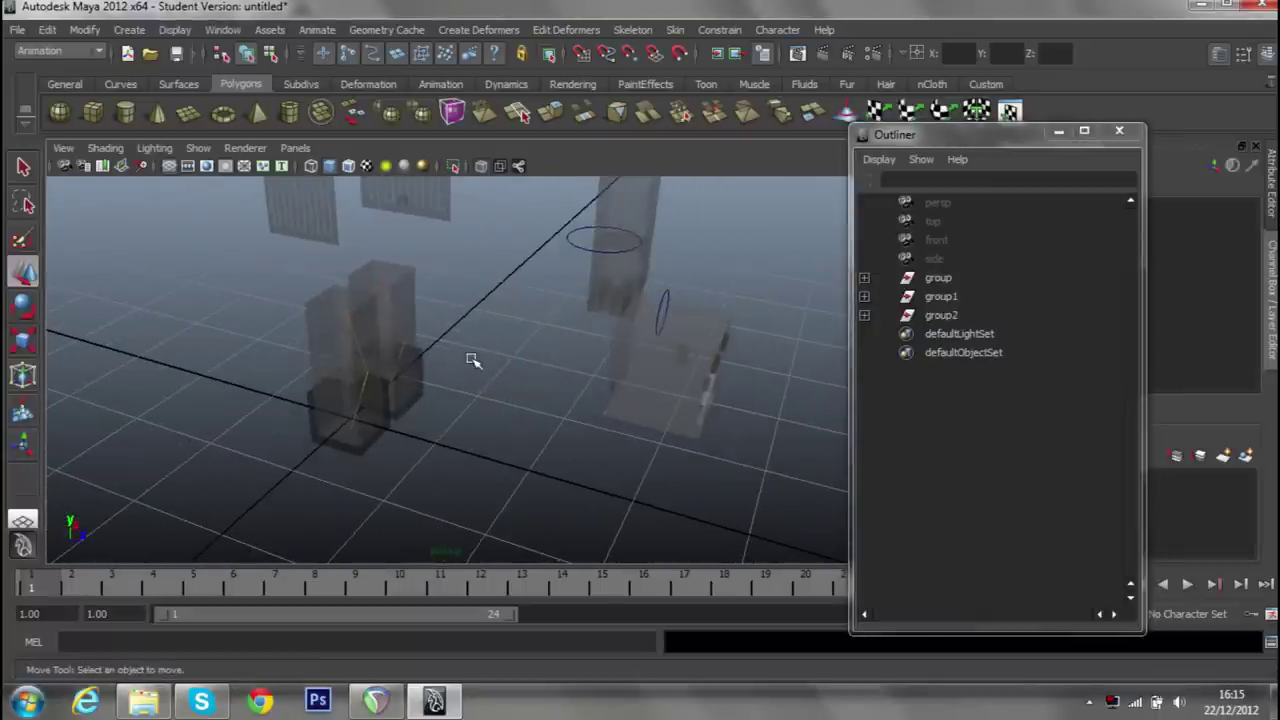
{"action": "left_click", "coordinate": [481, 166]}
{"action": "left_click_drag", "start_coordinate": [505, 331], "coordinate": [486, 266]}
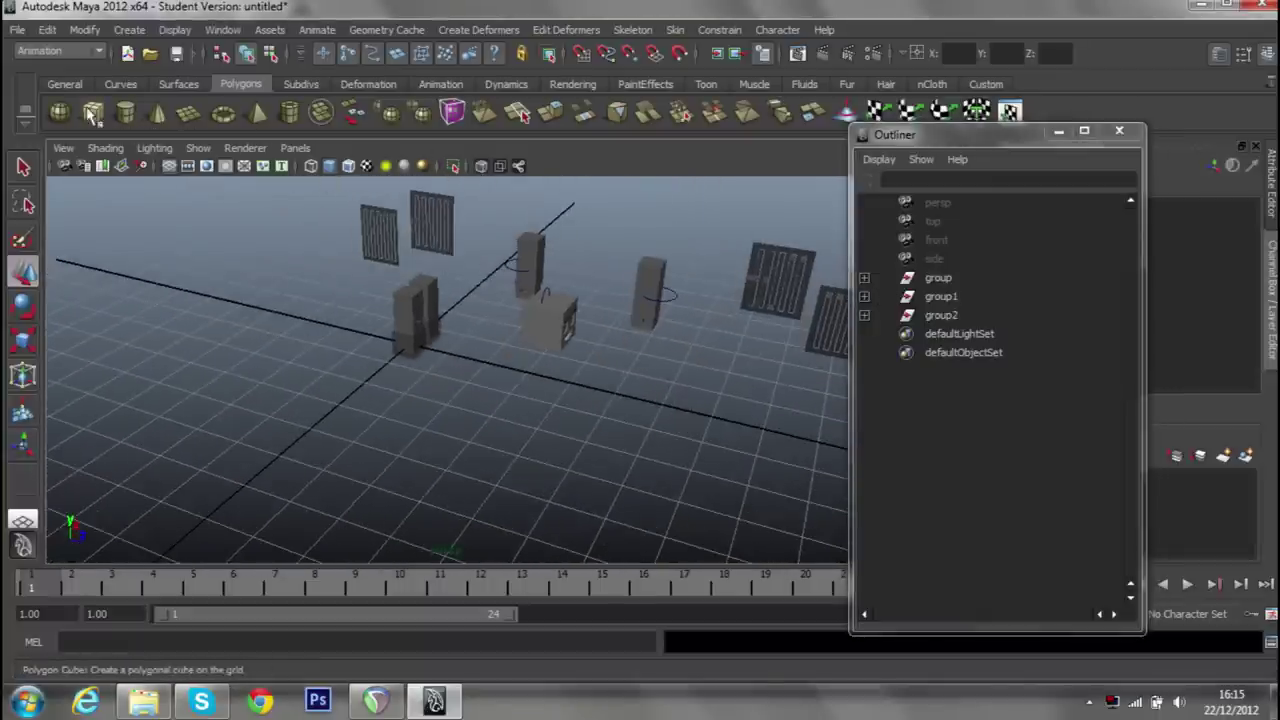
Draw a new polygon cube on the grid and frame it.
{"action": "left_click", "coordinate": [92, 112]}
{"action": "left_click_drag", "start_coordinate": [310, 422], "coordinate": [386, 386]}
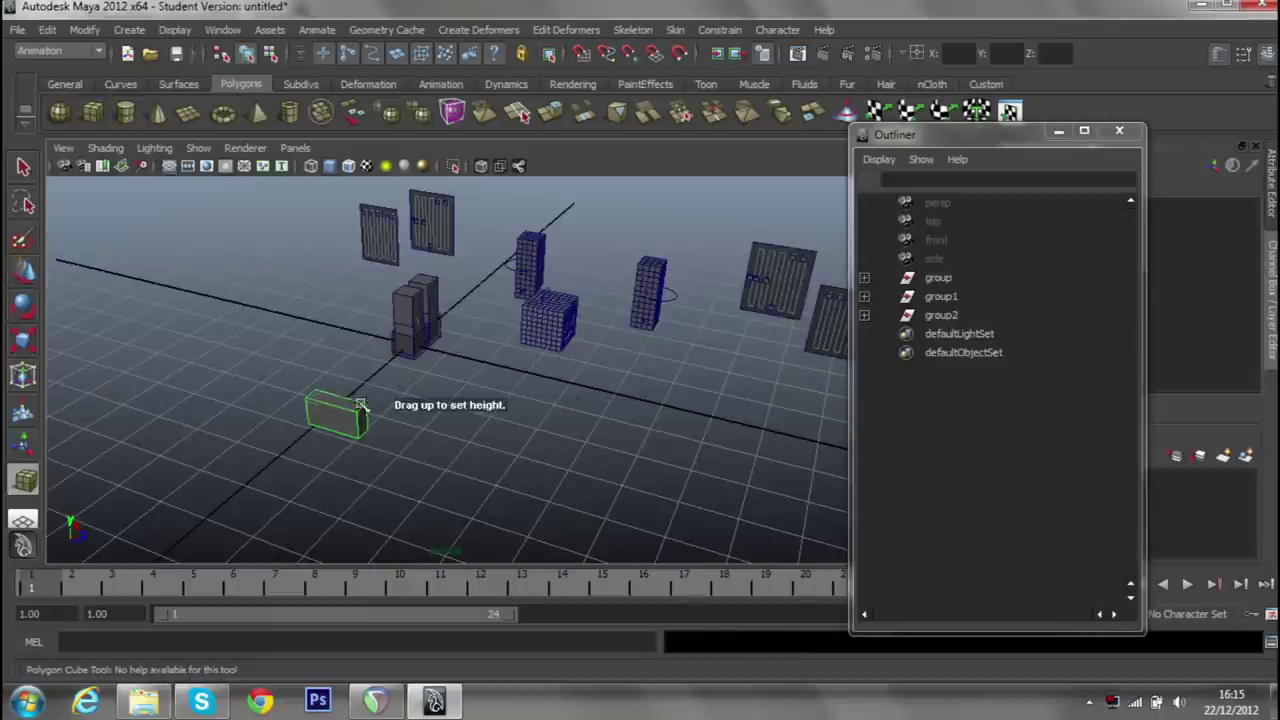
{"action": "key", "text": "f"}
{"action": "left_click", "coordinate": [1119, 130]}
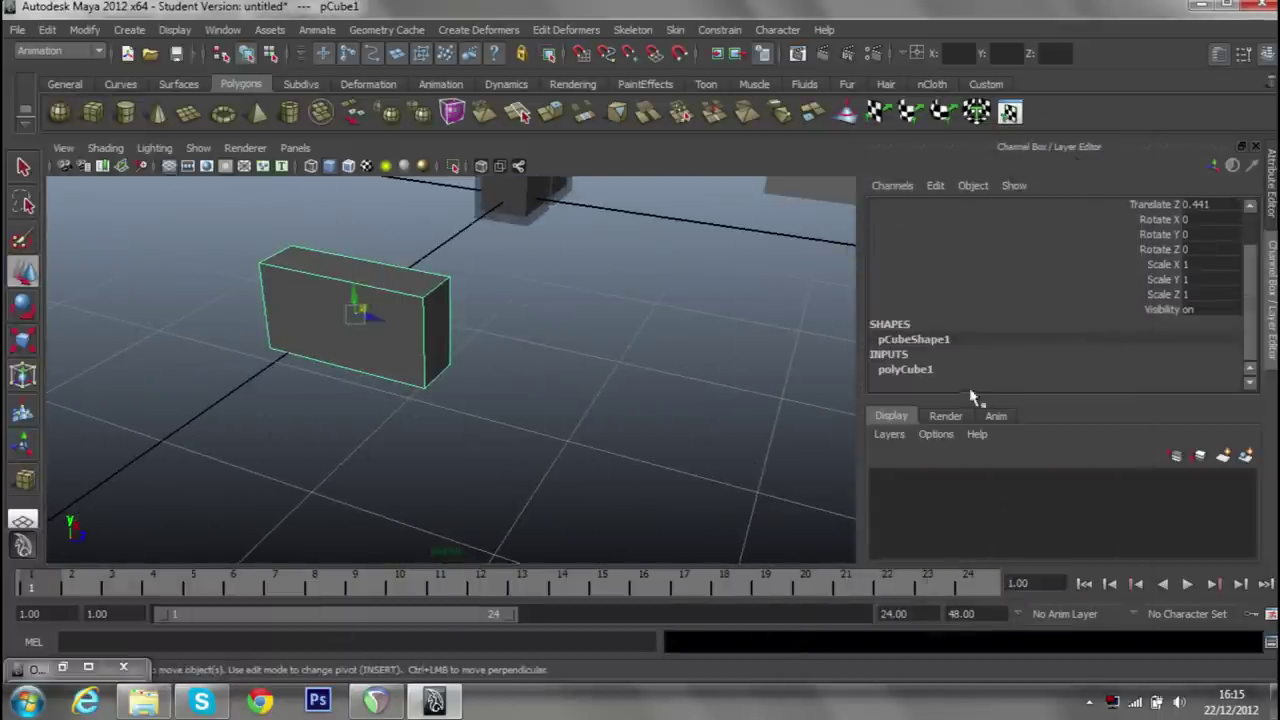
{"action": "left_click", "coordinate": [940, 371]}
Give polyCube1 Width 0.5, Height 1.5 and a provisional Depth of 0.75.
{"action": "double_click", "coordinate": [1200, 279]}
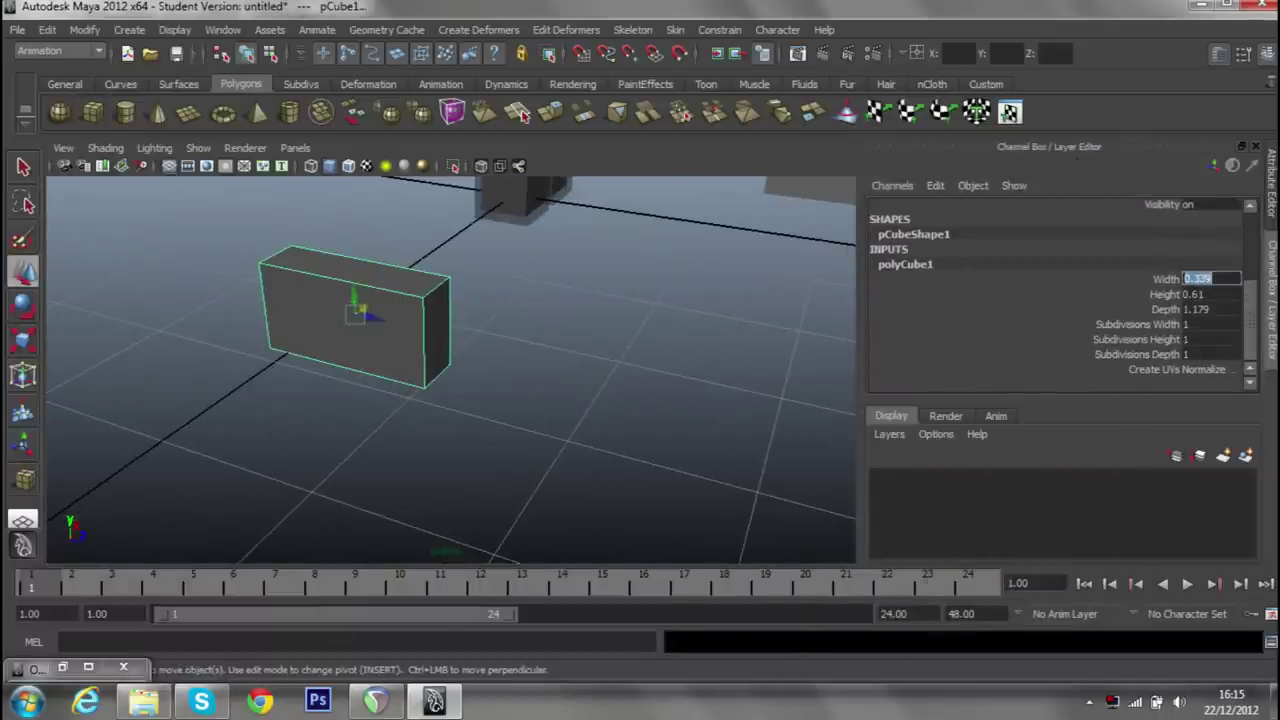
{"action": "type", "text": "0."}
{"action": "type", "text": "5"}
{"action": "key", "text": "Return"}
{"action": "double_click", "coordinate": [1197, 294]}
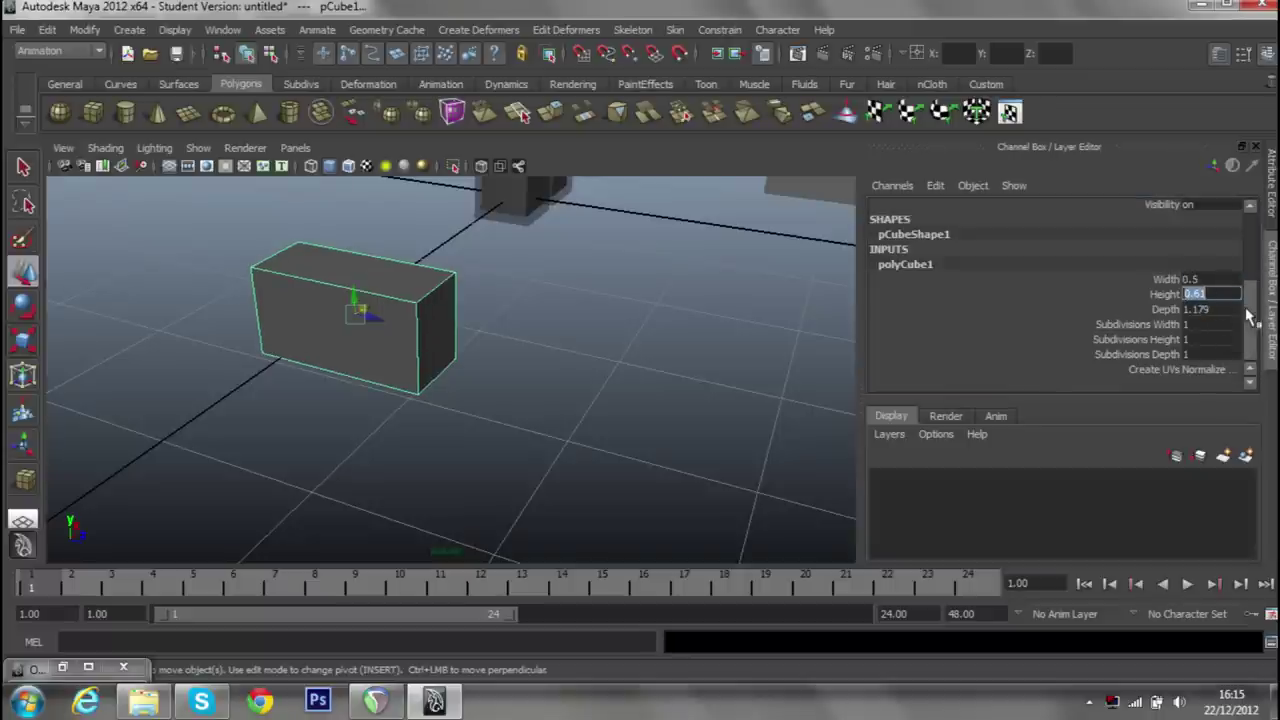
{"action": "type", "text": "1.5"}
{"action": "key", "text": "Return"}
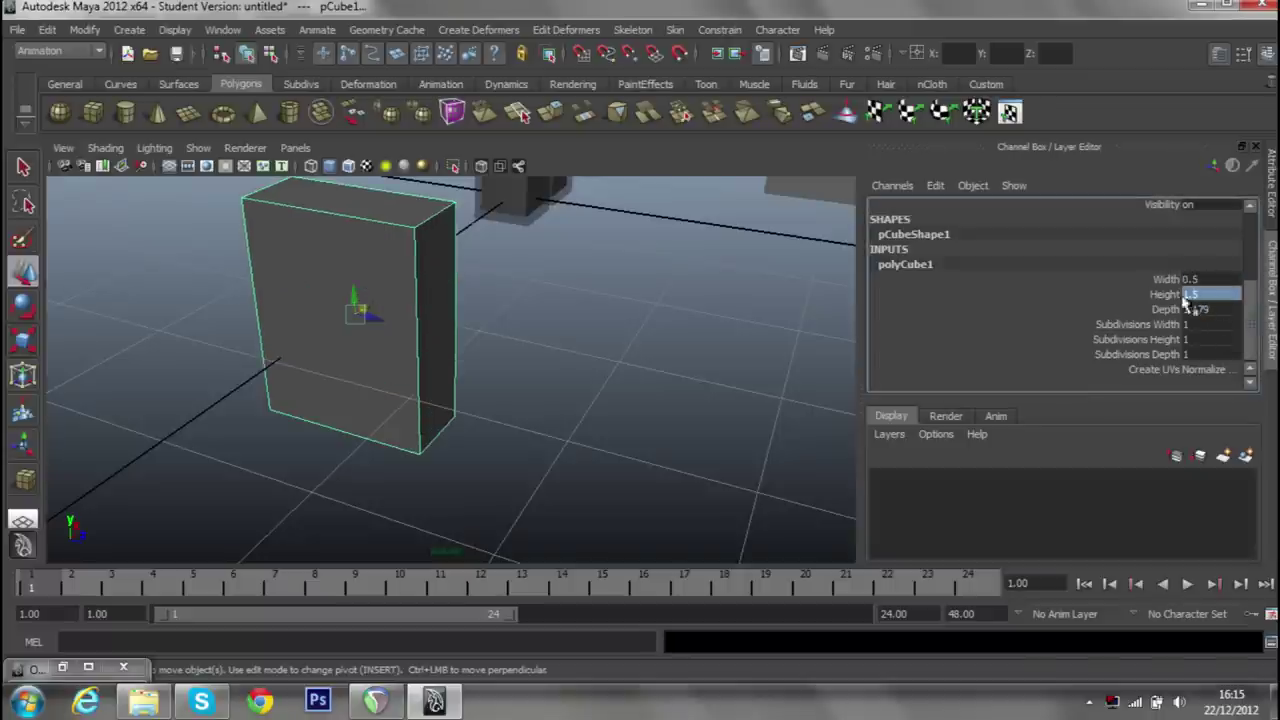
{"action": "double_click", "coordinate": [1195, 309]}
{"action": "type", "text": "0.7"}
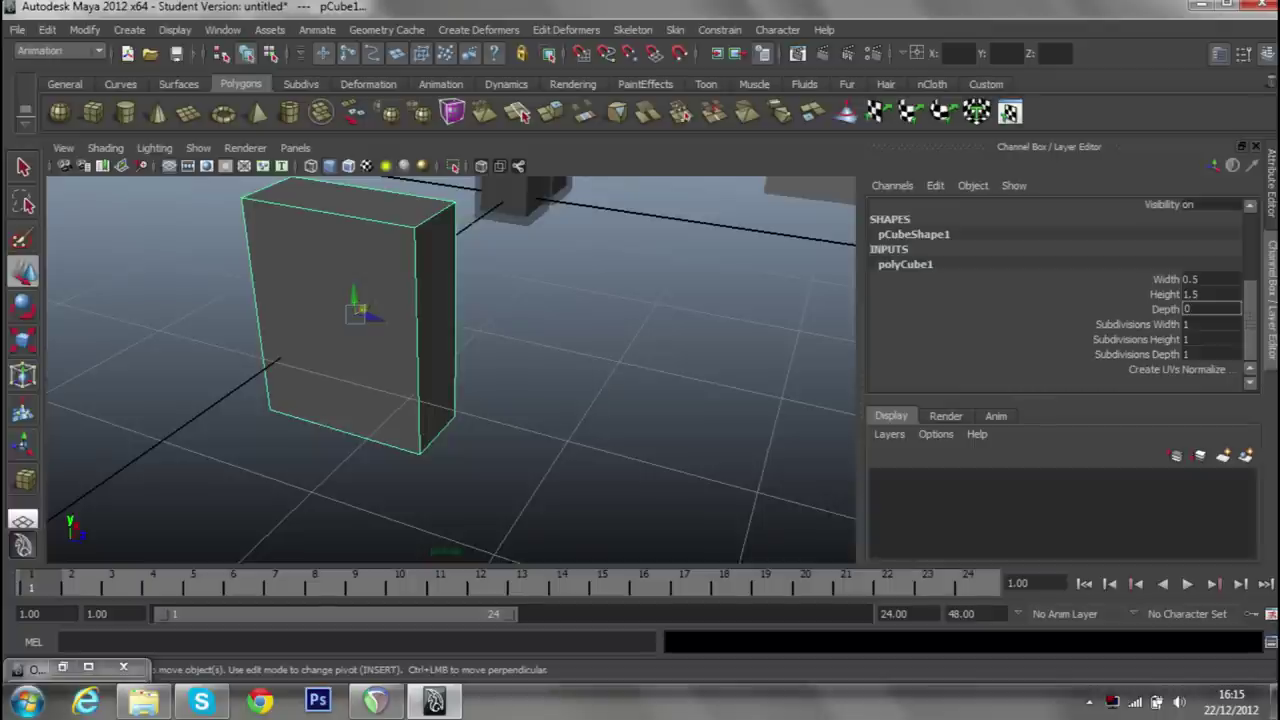
{"action": "type", "text": "5"}
{"action": "key", "text": "Return"}
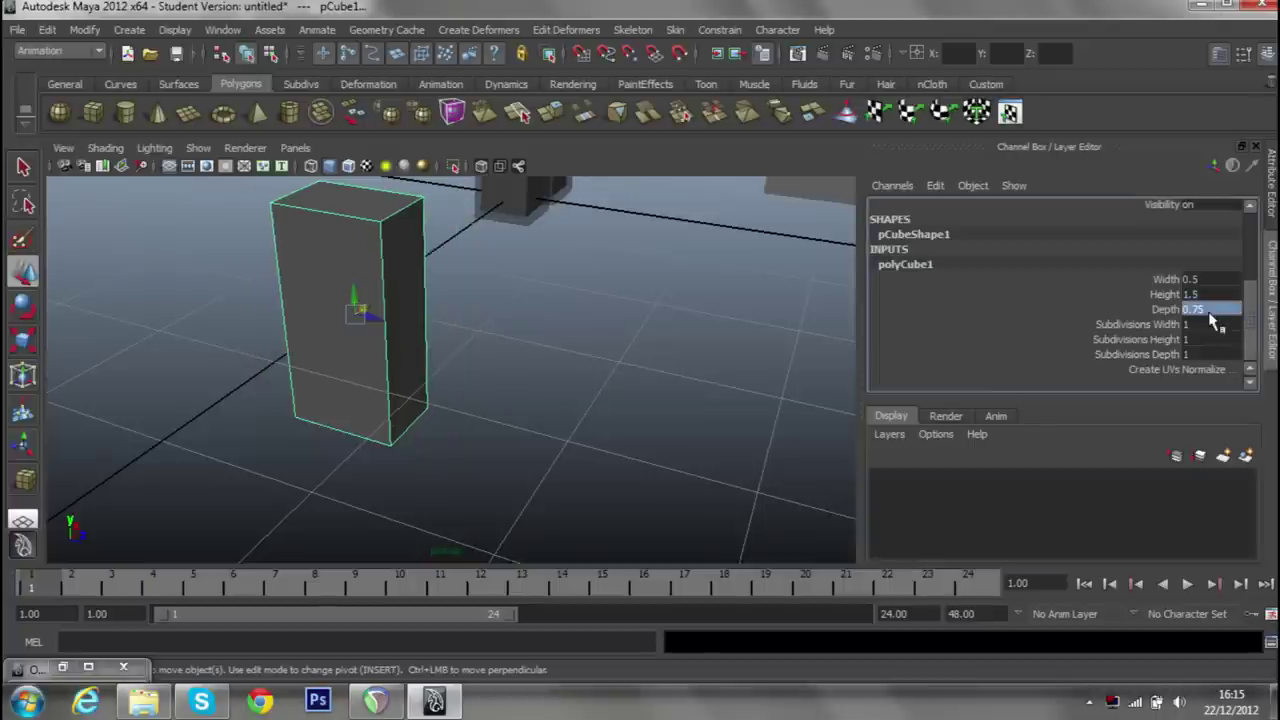
Correct the box's Depth to 1 and view it from a lower, level angle.
{"action": "scroll", "scroll_direction": "up", "scroll_amount": 3}
{"action": "scroll", "scroll_direction": "up", "scroll_amount": 3}
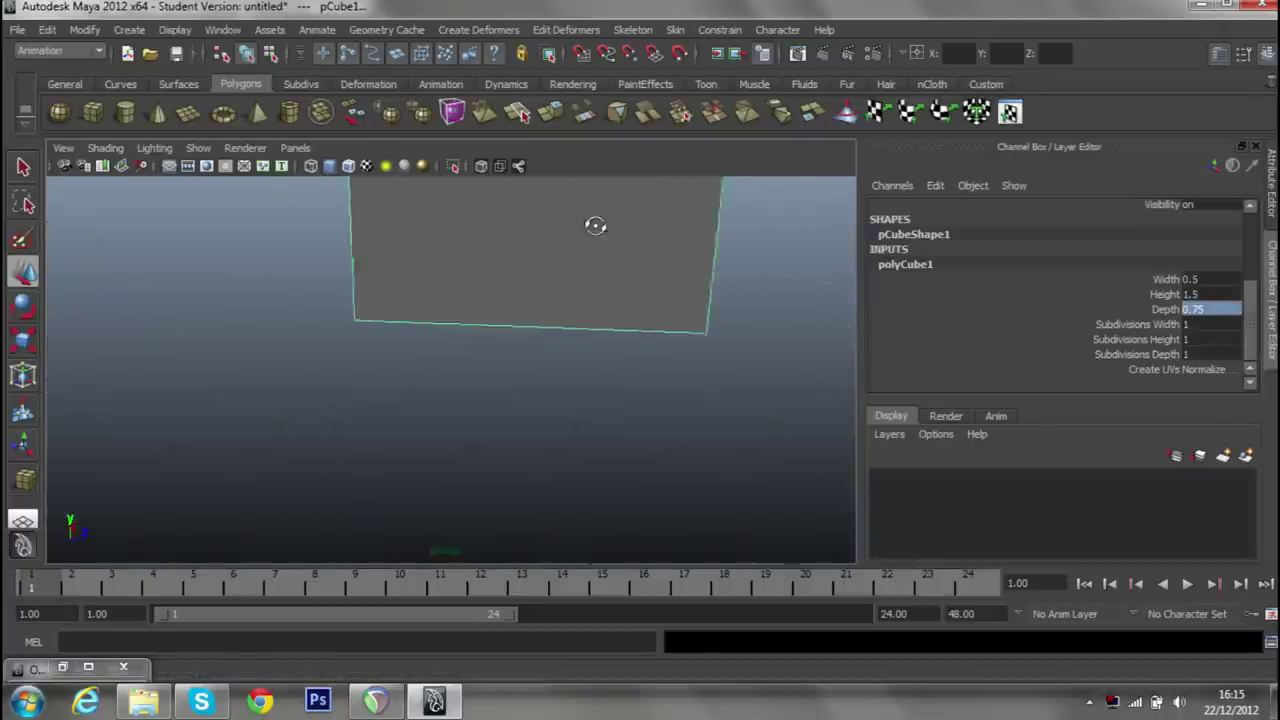
{"action": "scroll", "scroll_direction": "up", "scroll_amount": 3}
{"action": "scroll", "scroll_direction": "down", "scroll_amount": 3}
{"action": "left_click_drag", "start_coordinate": [517, 249], "coordinate": [569, 242]}
{"action": "double_click", "coordinate": [1236, 310]}
{"action": "key", "text": "Return"}
{"action": "left_click_drag", "start_coordinate": [376, 476], "coordinate": [414, 420]}
{"action": "scroll", "scroll_direction": "up", "scroll_amount": 3}
{"action": "scroll", "scroll_direction": "up", "scroll_amount": 3}
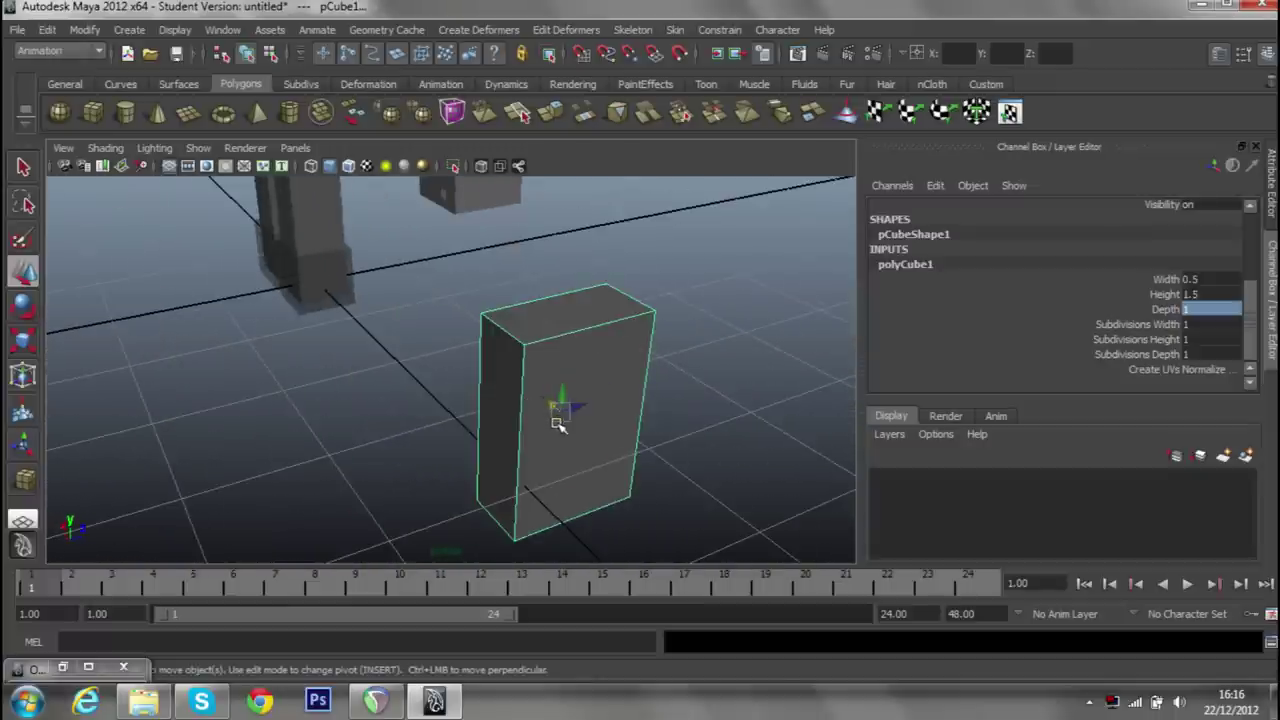
{"action": "scroll", "scroll_direction": "down", "scroll_amount": 3}
{"action": "scroll", "scroll_direction": "down", "scroll_amount": 3}
{"action": "left_click_drag", "start_coordinate": [560, 406], "coordinate": [535, 293]}
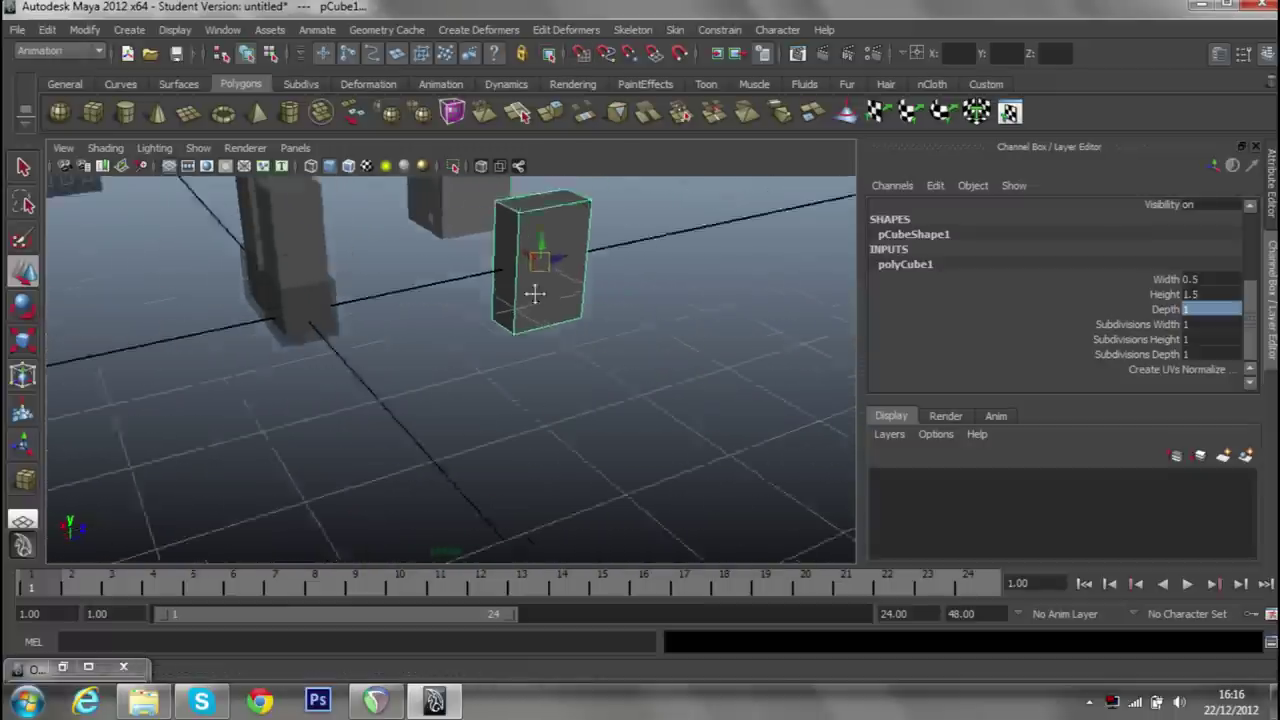
{"action": "scroll", "scroll_direction": "down", "scroll_amount": 3}
{"action": "left_click_drag", "start_coordinate": [457, 457], "coordinate": [385, 441]}
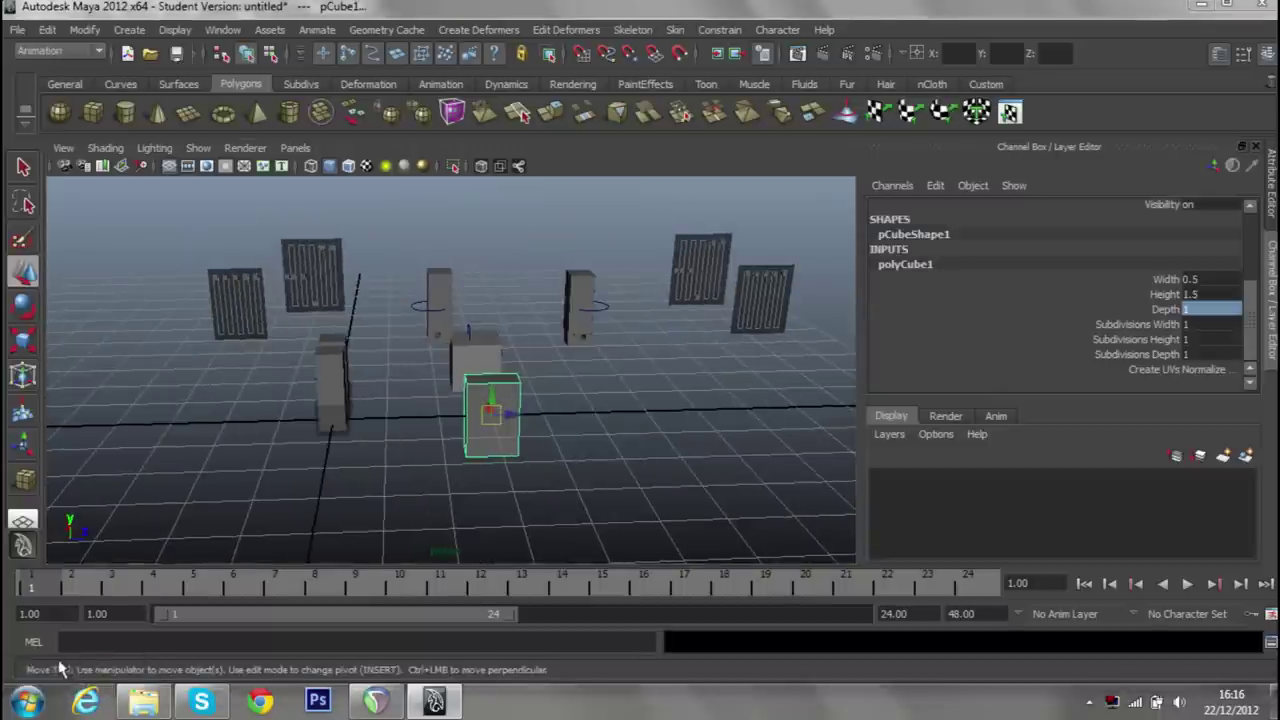
In the Outliner, expand group1's jambes groups and select leg cubes pCube7 and pCube6.
{"action": "left_click", "coordinate": [940, 315]}
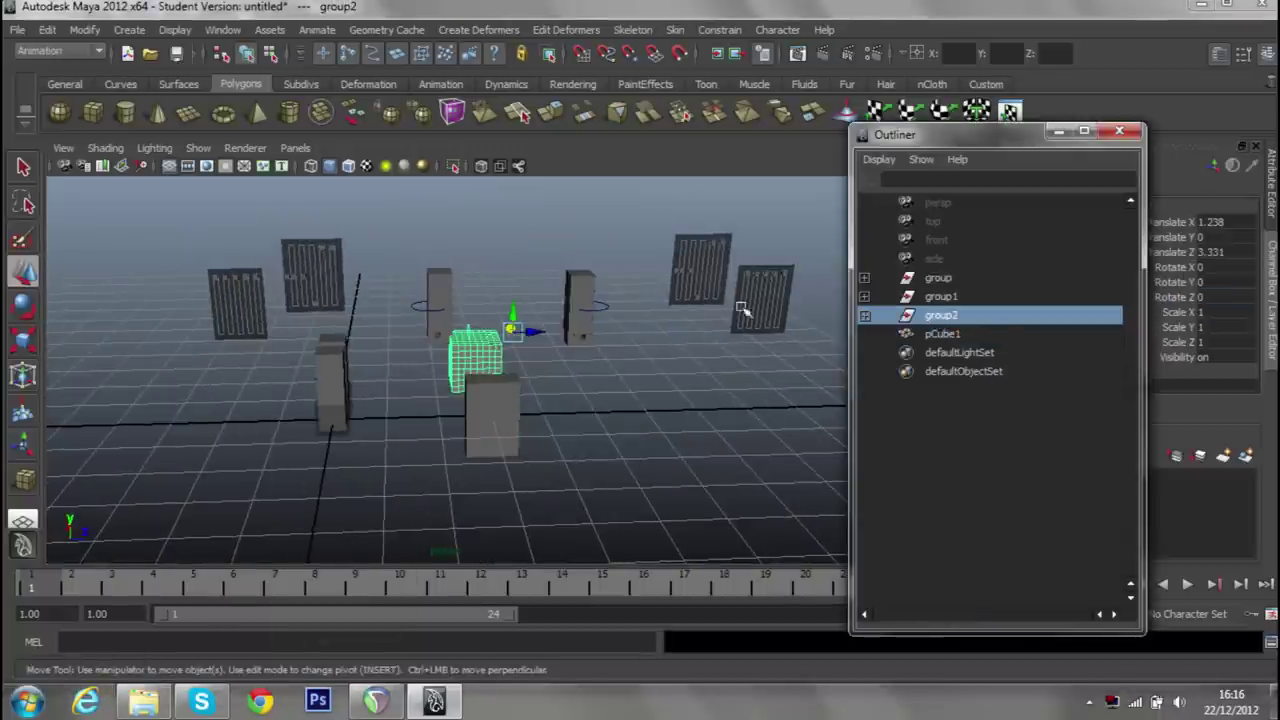
{"action": "left_click", "coordinate": [940, 296]}
{"action": "left_click_drag", "start_coordinate": [520, 357], "coordinate": [313, 382]}
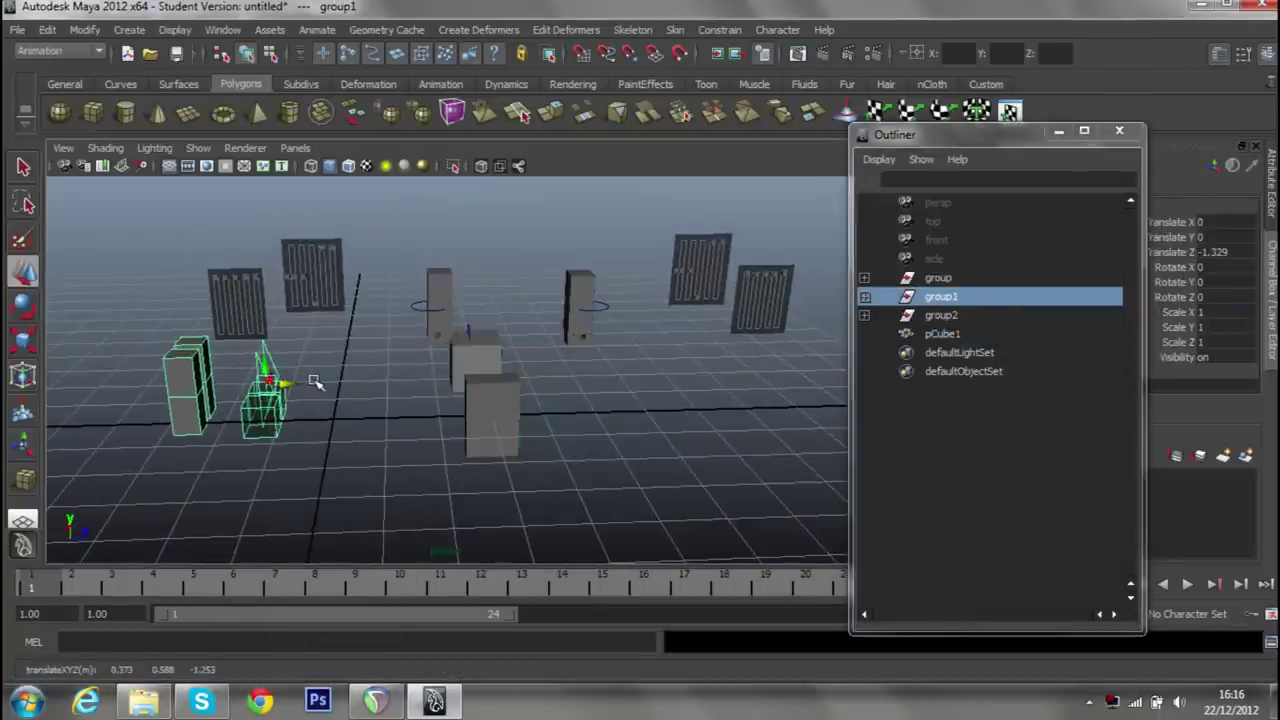
{"action": "key", "text": "ctrl+z"}
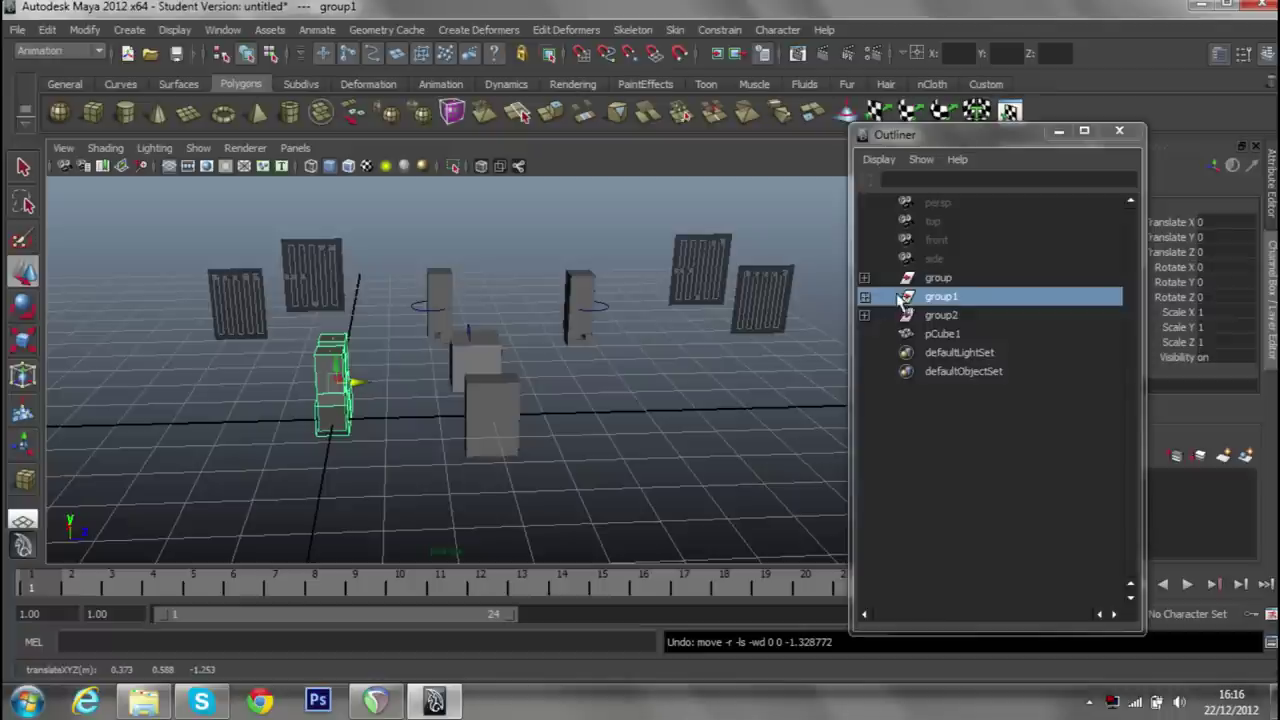
{"action": "left_click", "coordinate": [865, 297]}
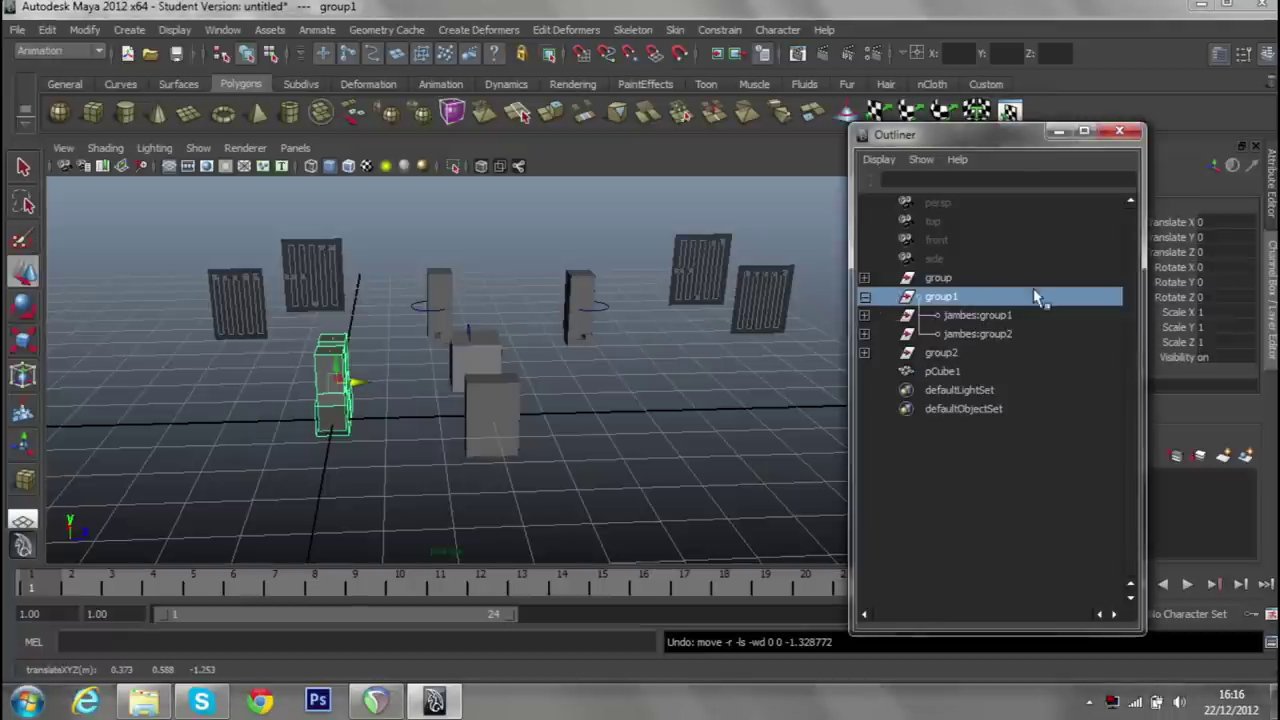
{"action": "left_click", "coordinate": [865, 315]}
{"action": "key", "text": "Down"}
{"action": "key", "text": "Down"}
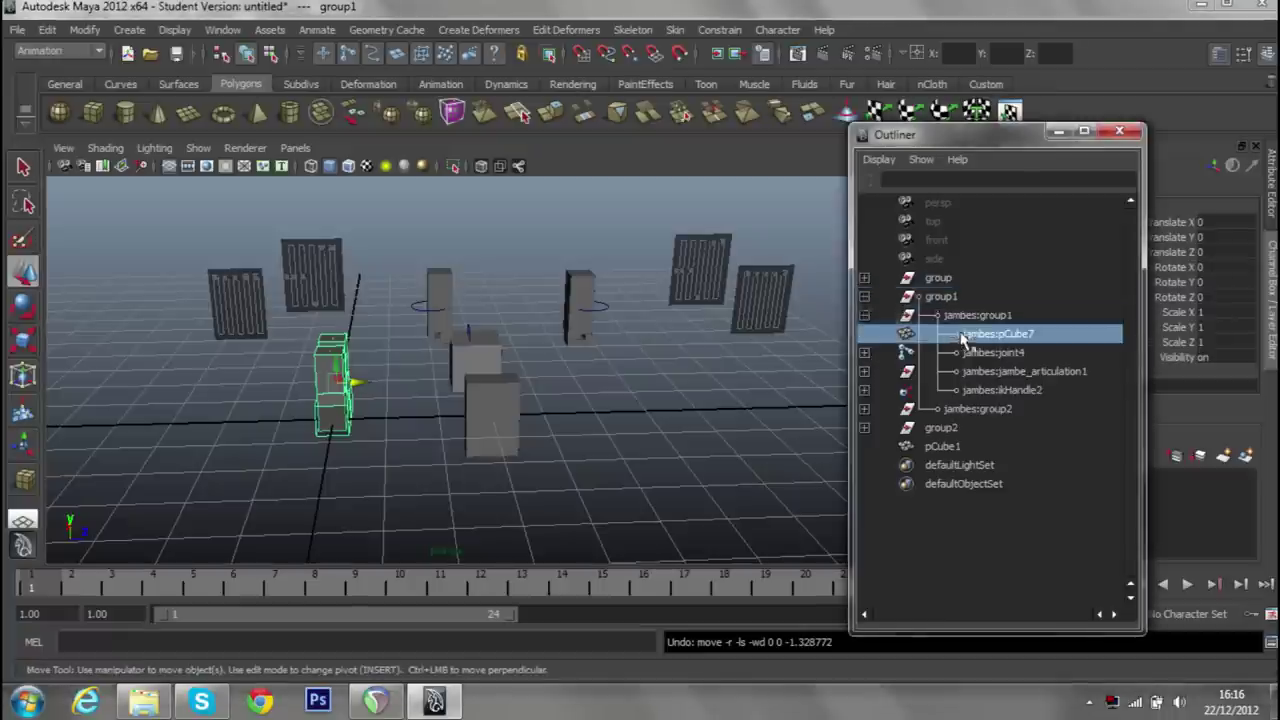
{"action": "left_click", "coordinate": [865, 409]}
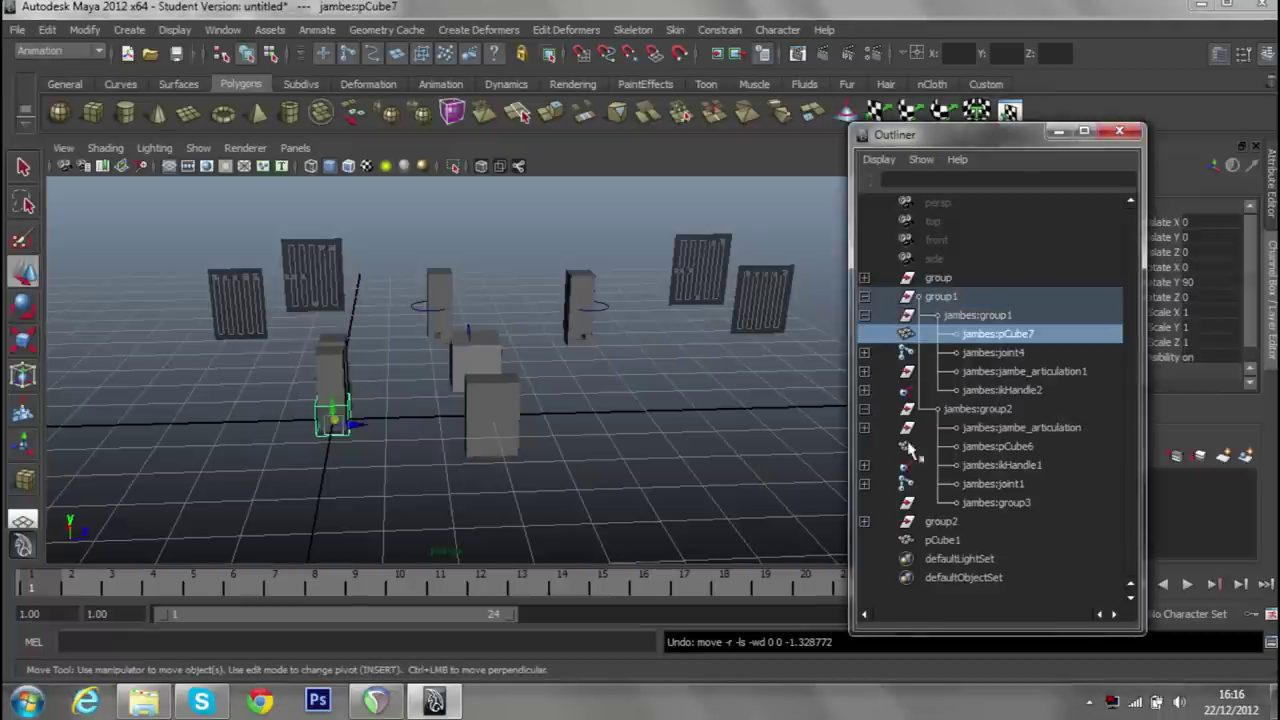
{"action": "left_click", "coordinate": [955, 447]}
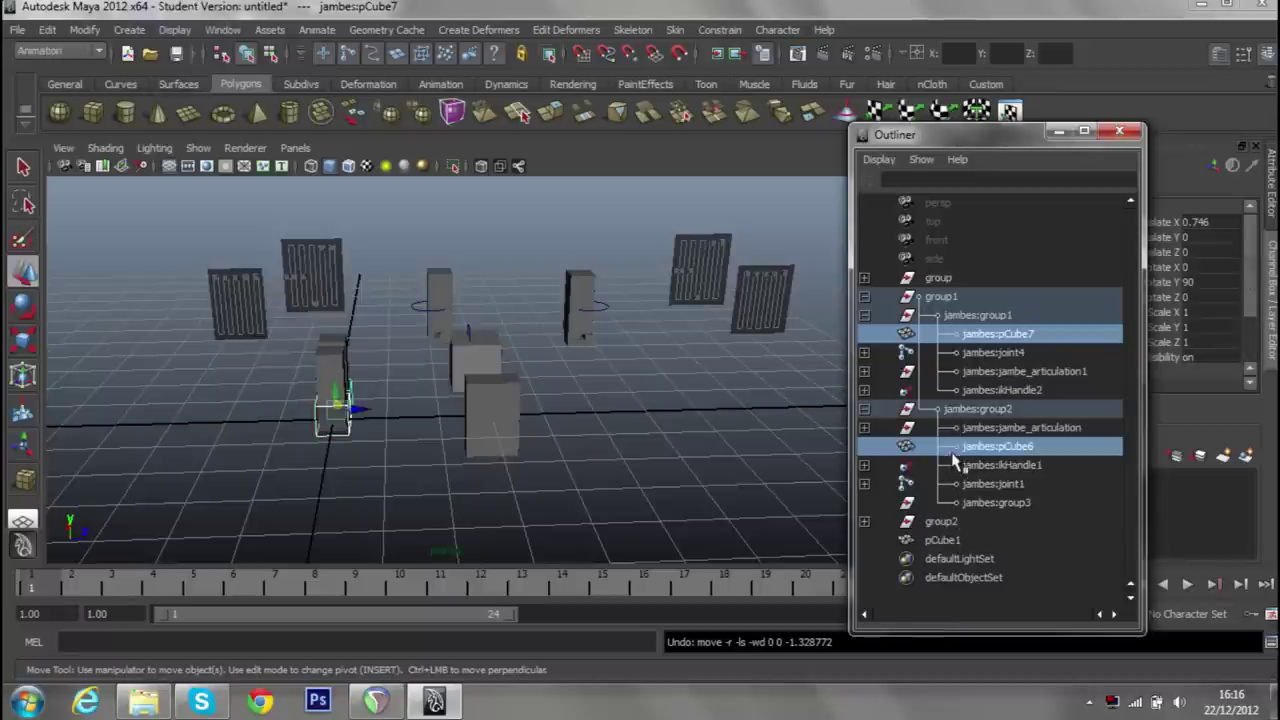
{"action": "left_click_drag", "start_coordinate": [394, 418], "coordinate": [296, 413]}
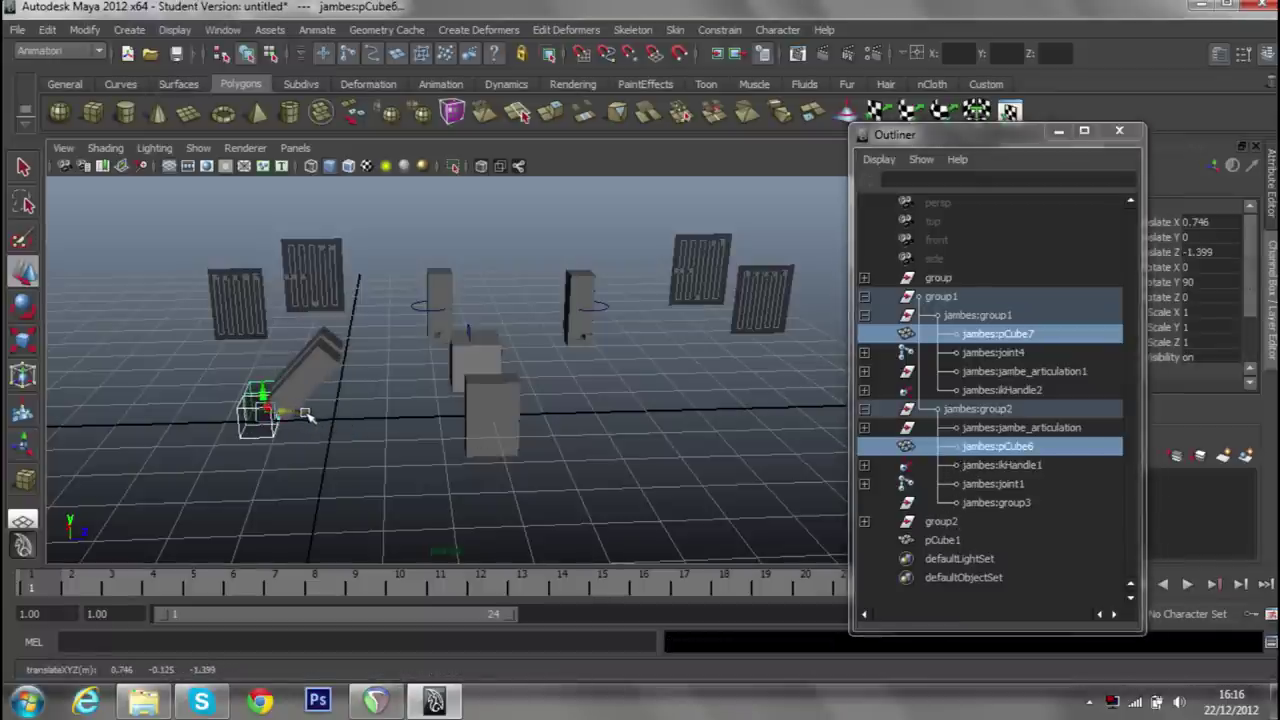
{"action": "key", "text": "ctrl+z"}
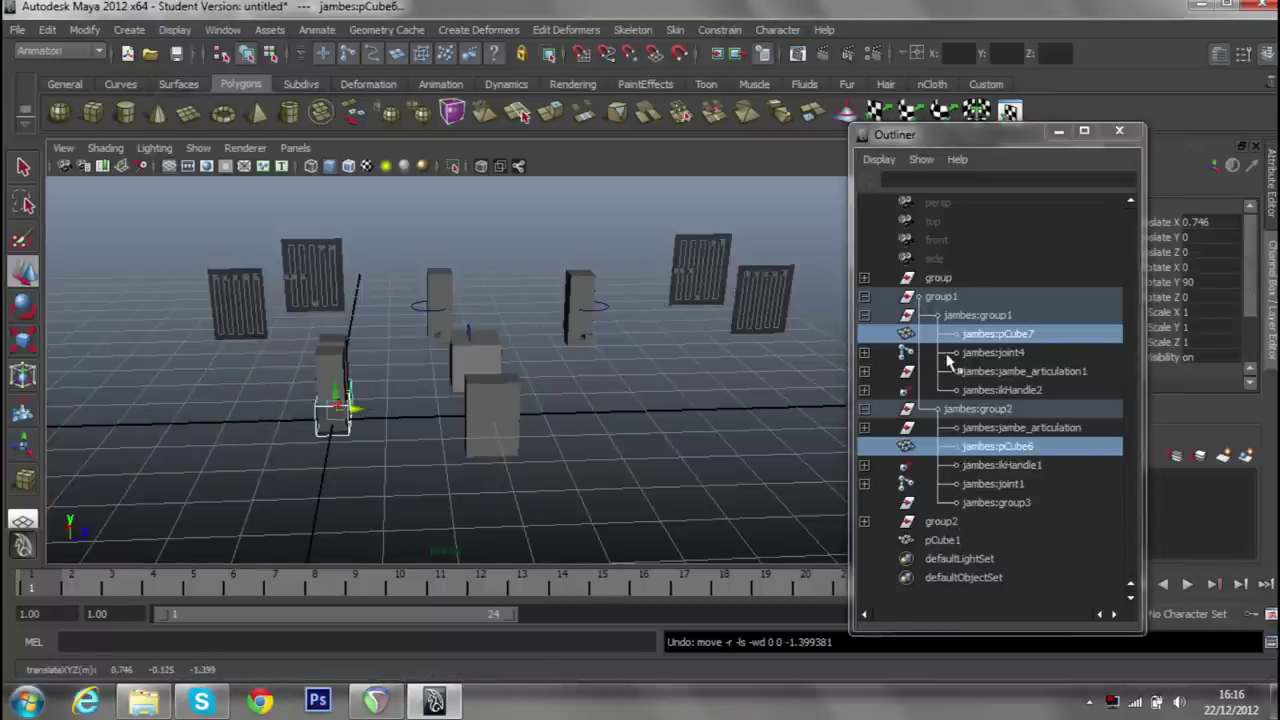
Add jambes:joint4 and jambes:joint1, then move the leg cubes and joints outward to Z -3.444.
{"action": "left_click", "coordinate": [948, 354]}
{"action": "left_click", "coordinate": [940, 484]}
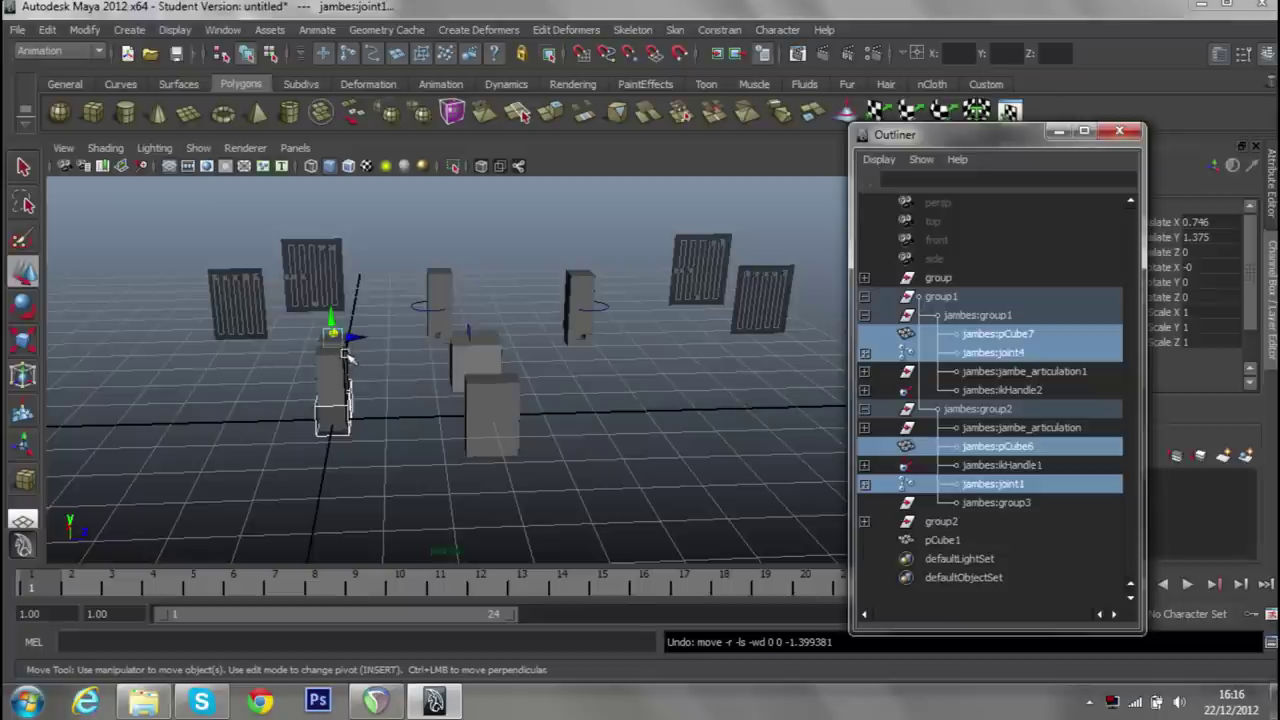
{"action": "left_click_drag", "start_coordinate": [348, 342], "coordinate": [206, 360]}
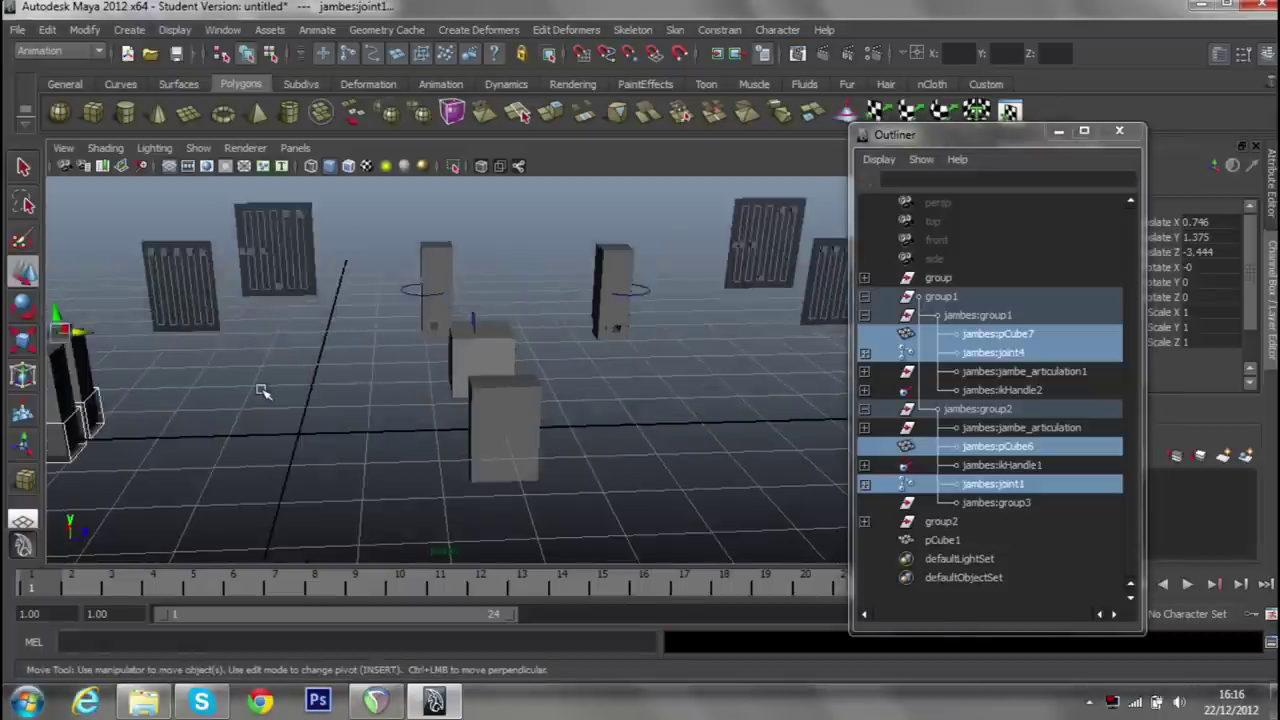
{"action": "left_click_drag", "start_coordinate": [257, 390], "coordinate": [495, 398]}
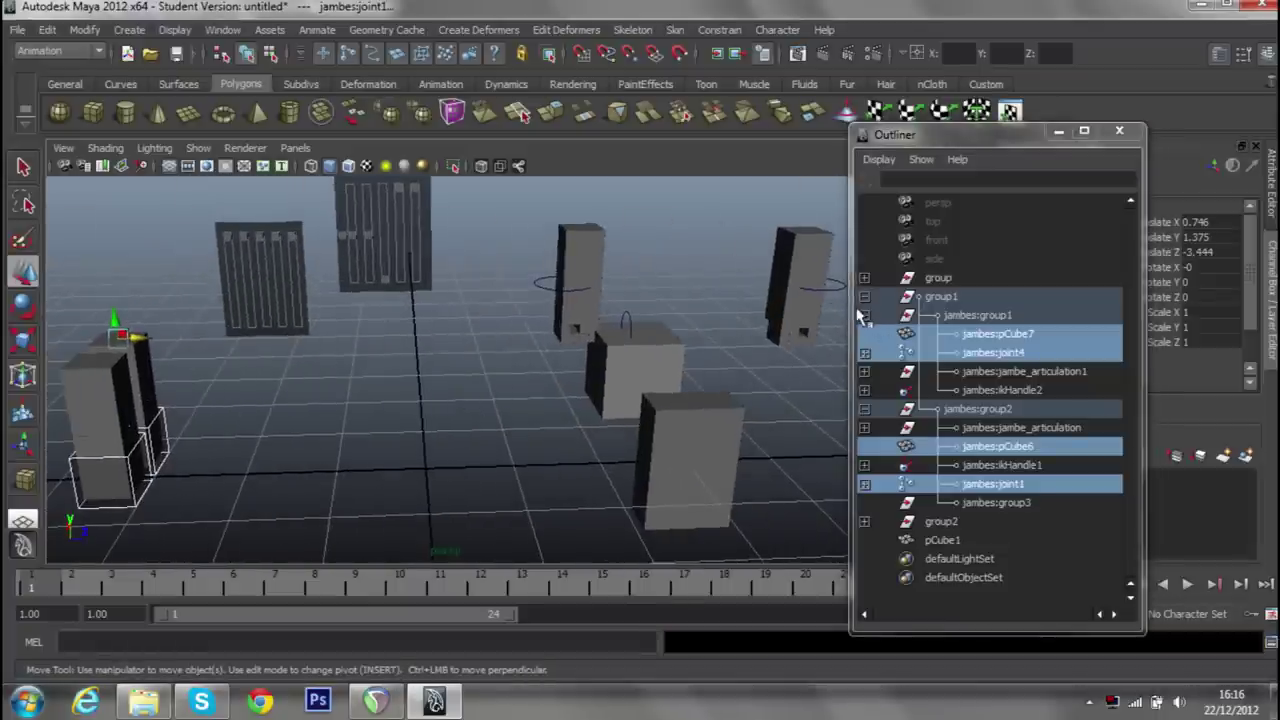
Collapse the group1 hierarchy and select the new box pCube1.
{"action": "left_click", "coordinate": [863, 315]}
{"action": "left_click", "coordinate": [864, 336]}
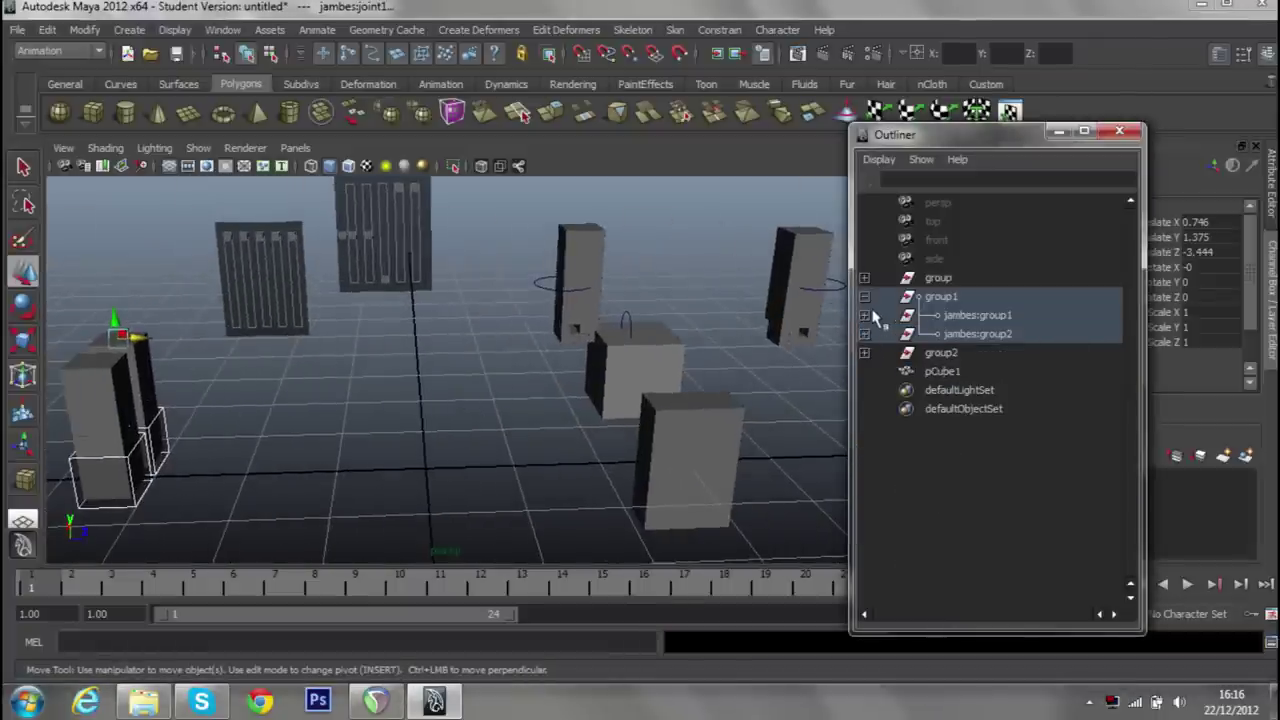
{"action": "left_click", "coordinate": [864, 297]}
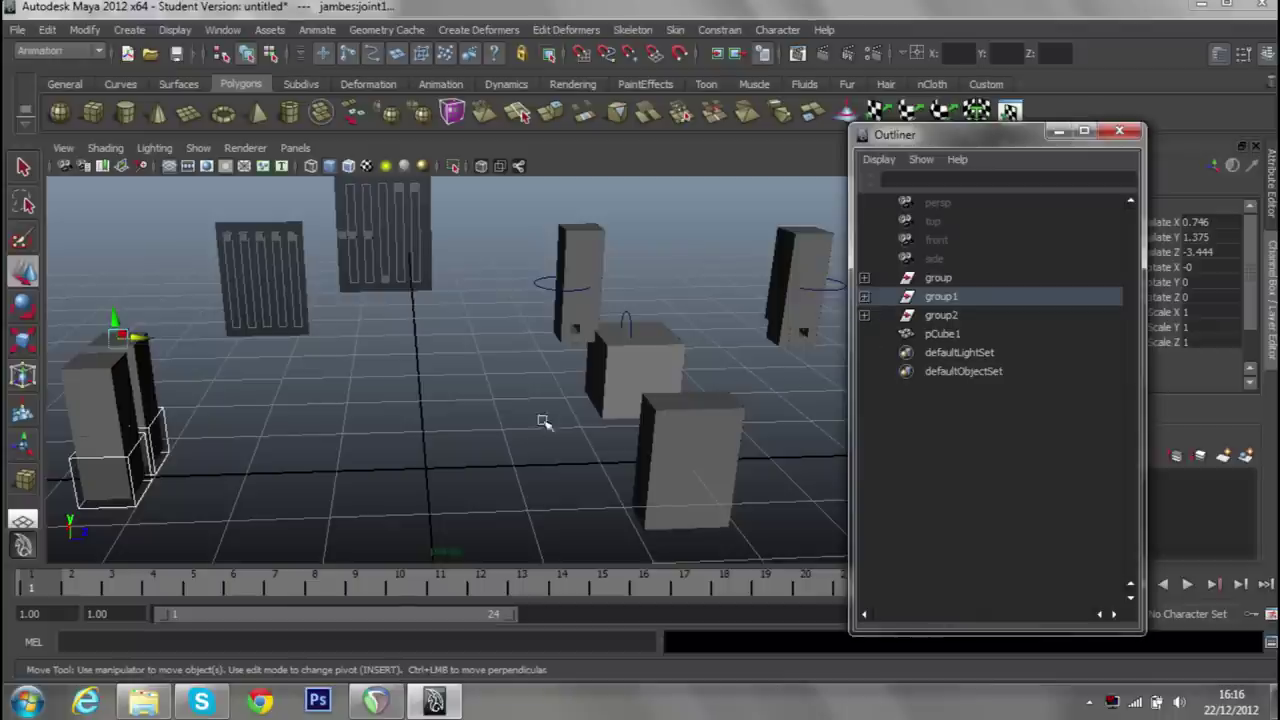
{"action": "left_click", "coordinate": [676, 456]}
{"action": "left_click_drag", "start_coordinate": [634, 451], "coordinate": [450, 432]}
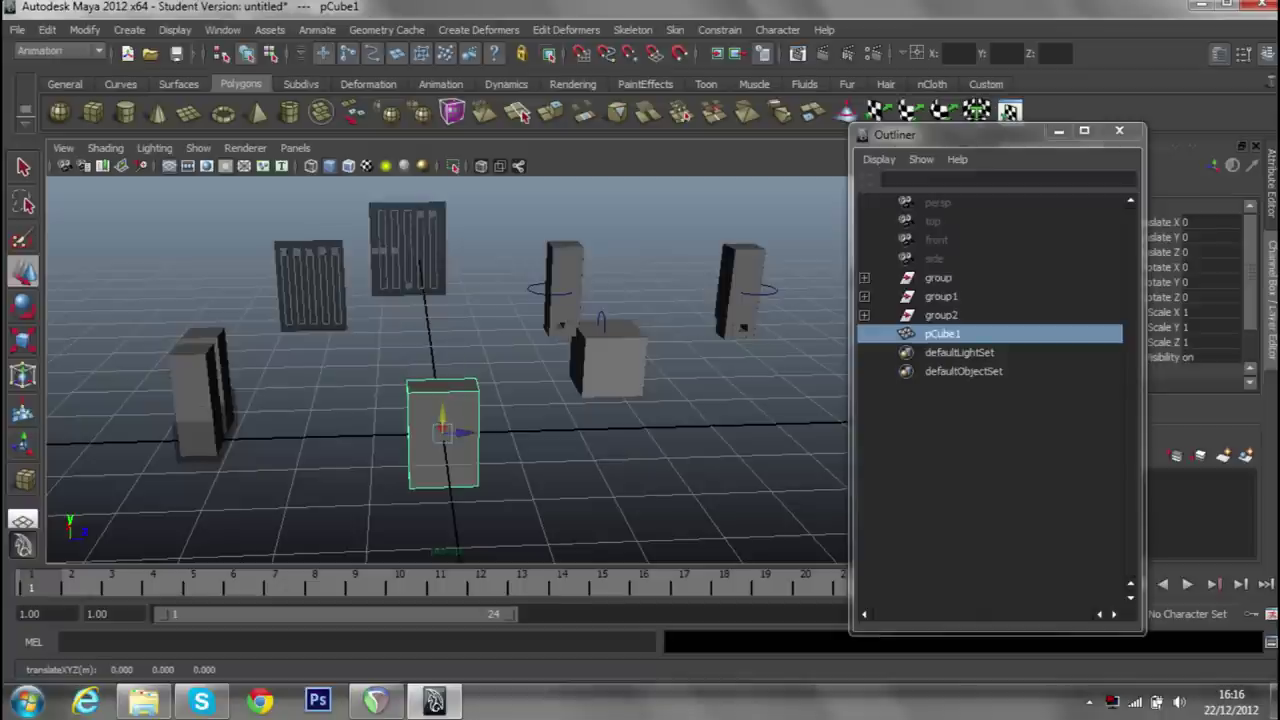
Set pCube1's Translate Y to 1.5 in the Channel Box.
{"action": "left_click", "coordinate": [1059, 130]}
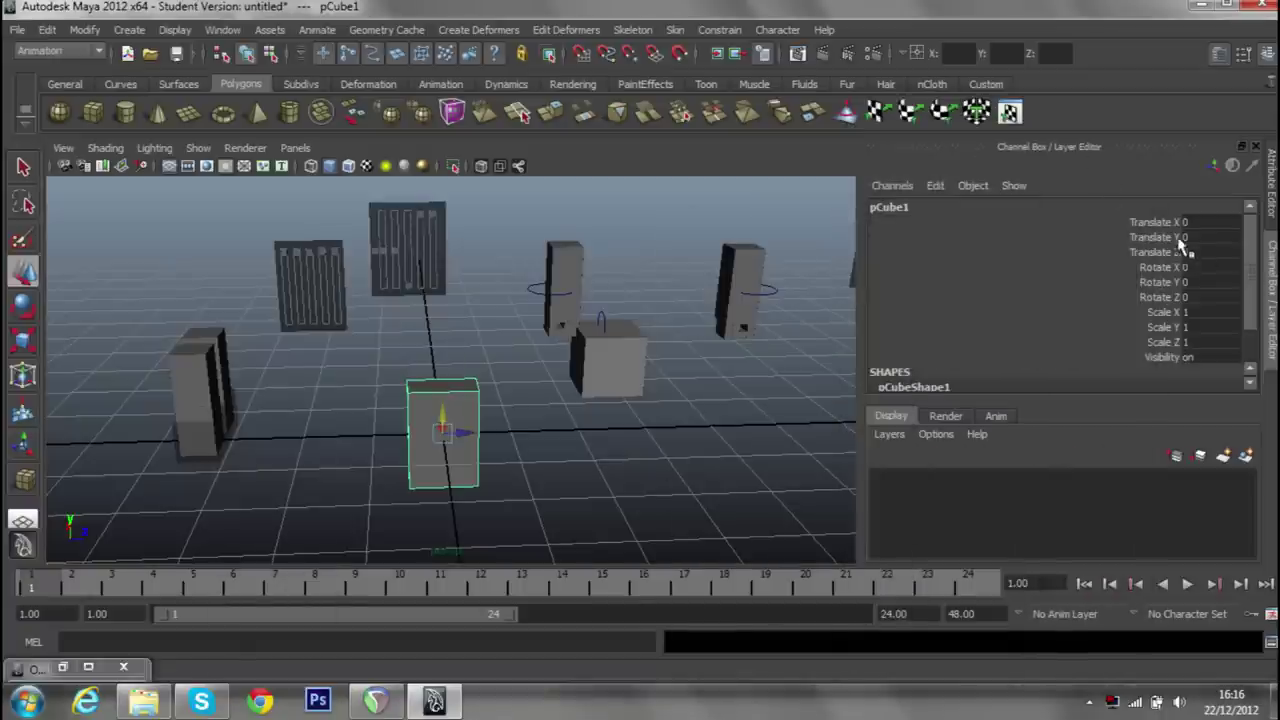
{"action": "left_click_drag", "start_coordinate": [445, 409], "coordinate": [452, 334]}
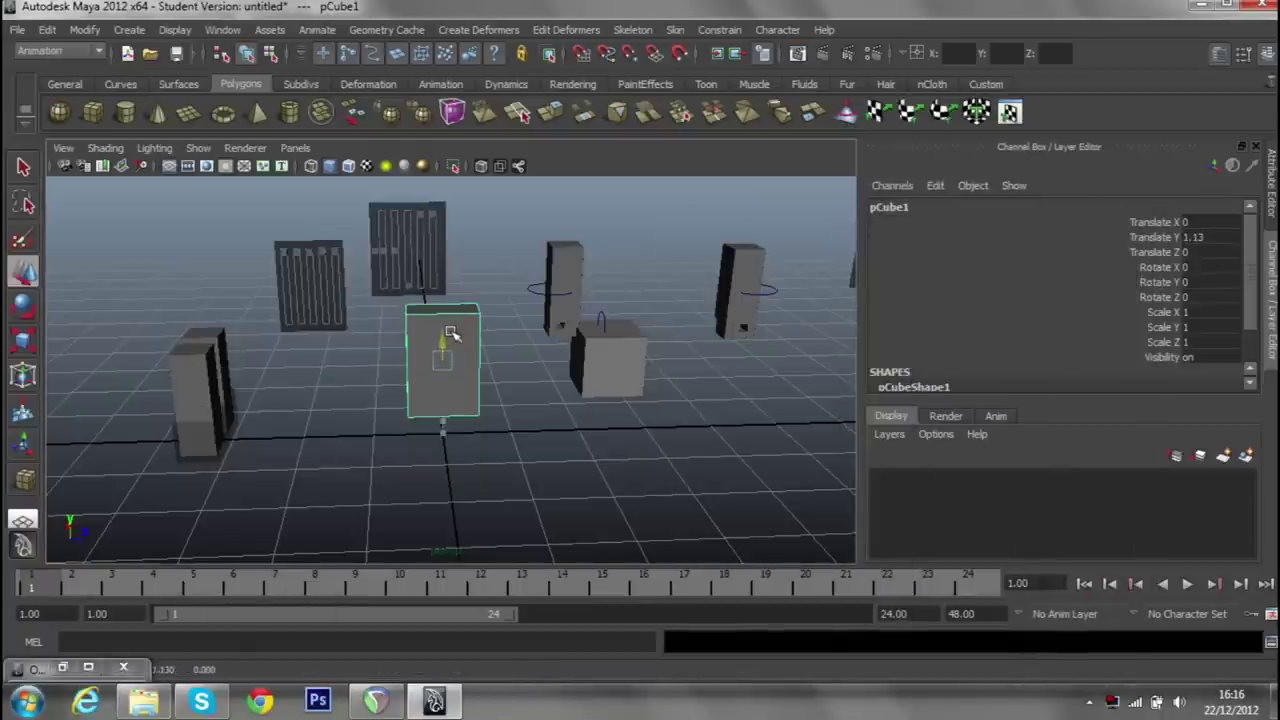
{"action": "left_click", "coordinate": [1200, 237]}
{"action": "type", "text": "1"}
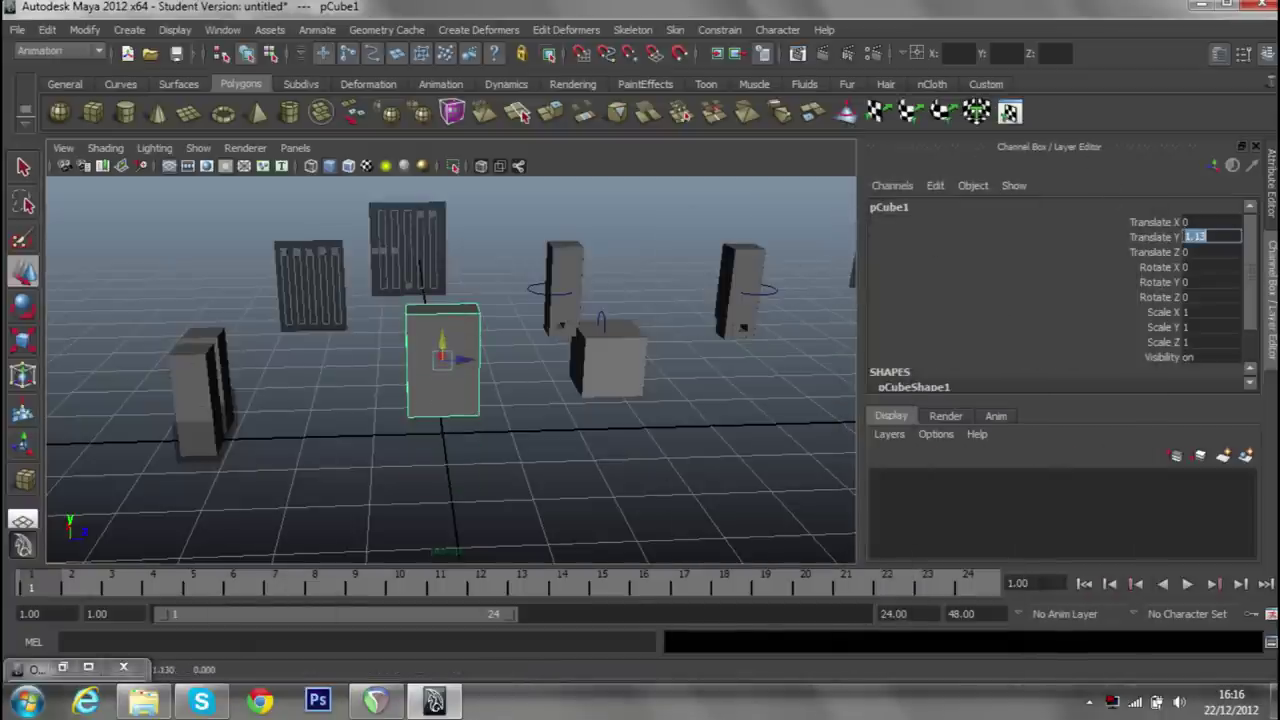
{"action": "key", "text": "Return"}
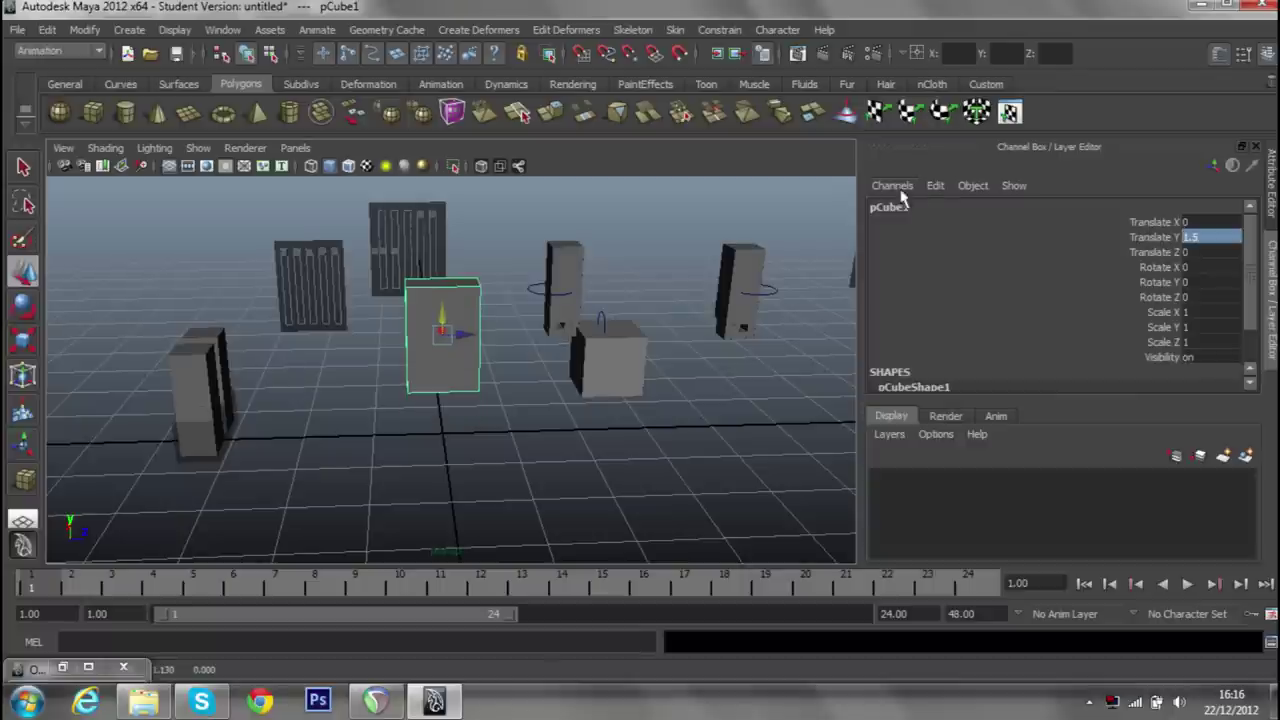
{"action": "scroll", "scroll_direction": "up", "scroll_amount": 3}
{"action": "scroll", "scroll_direction": "up", "scroll_amount": 3}
{"action": "scroll", "scroll_direction": "down", "scroll_amount": 3}
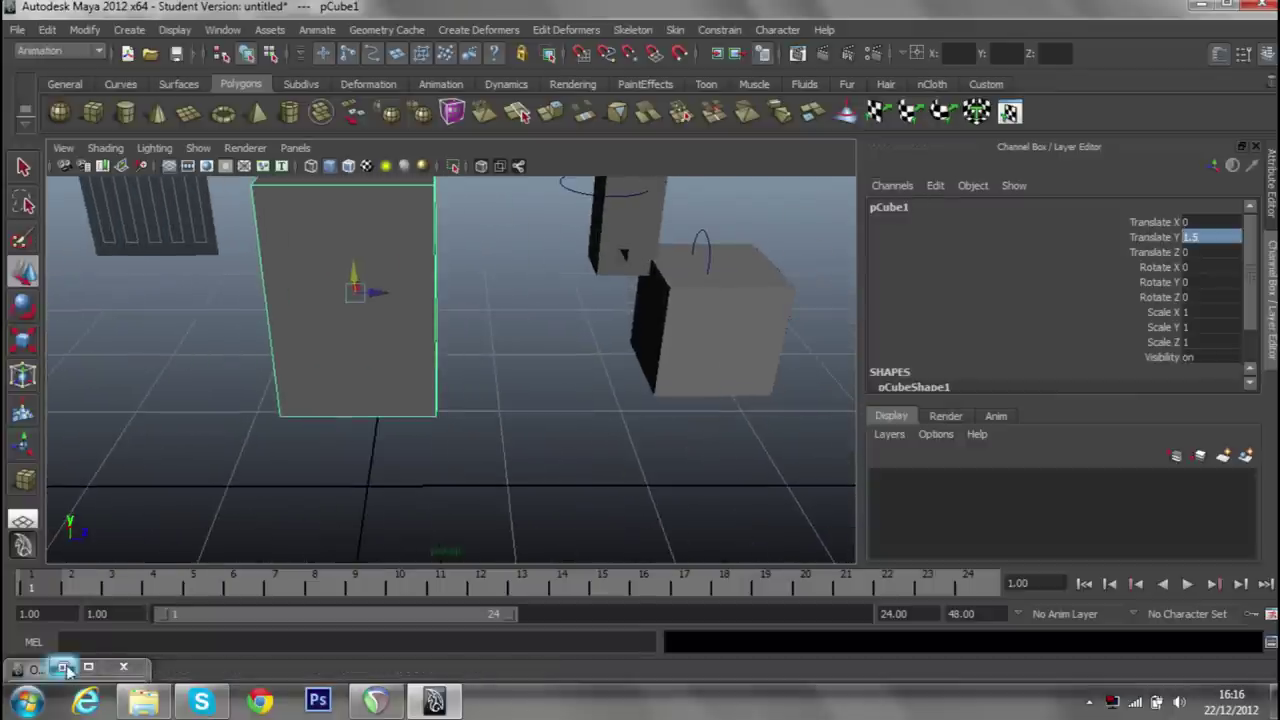
Restore the Outliner and select group2, the face cube.
{"action": "left_click", "coordinate": [64, 667]}
{"action": "left_click", "coordinate": [944, 316]}
{"action": "left_click", "coordinate": [944, 297]}
{"action": "left_click", "coordinate": [944, 316]}
Move group2's pivot down to the face cube's bottom edge.
{"action": "left_click", "coordinate": [1057, 131]}
{"action": "left_click_drag", "start_coordinate": [666, 323], "coordinate": [488, 222]}
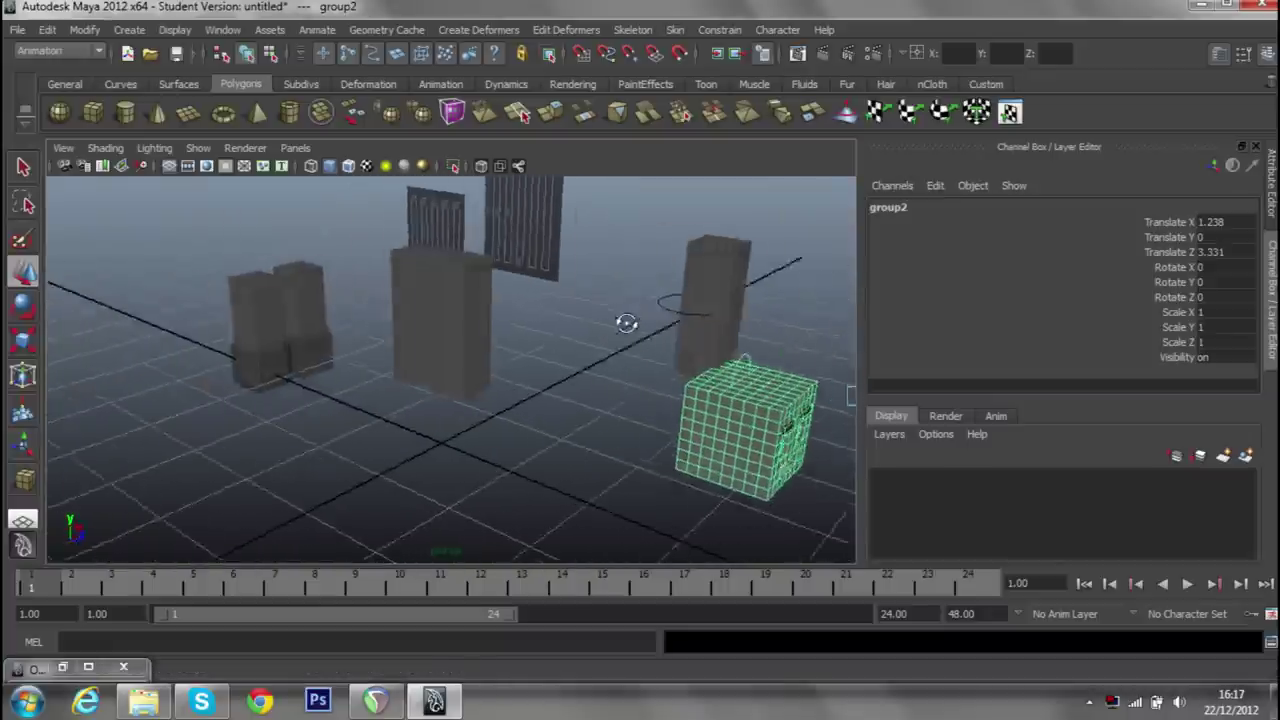
{"action": "left_click_drag", "start_coordinate": [588, 401], "coordinate": [473, 345]}
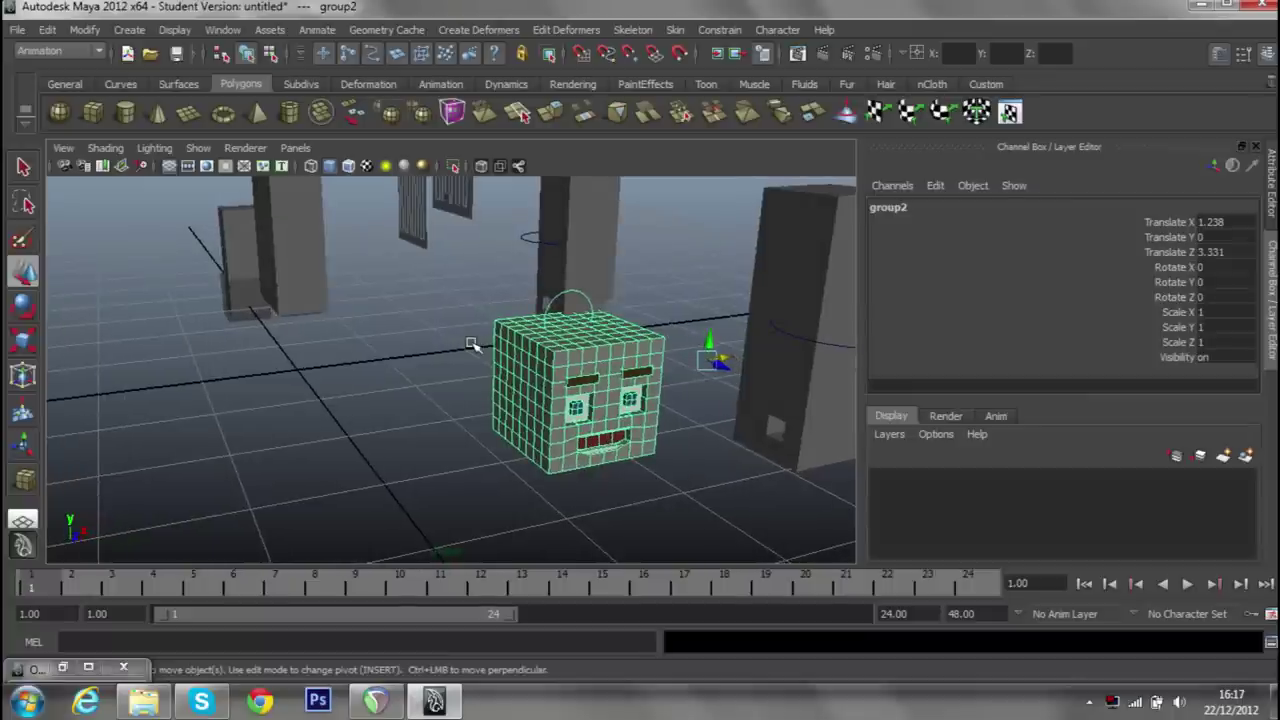
{"action": "key", "text": "Insert"}
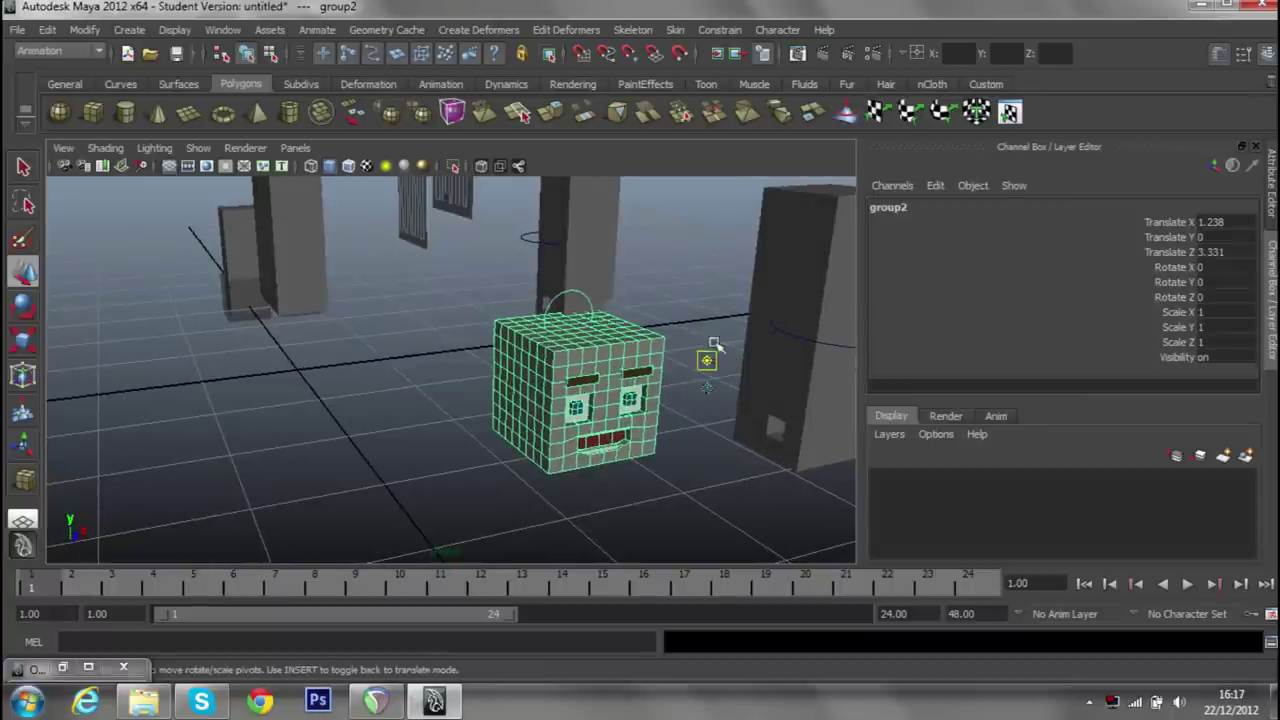
{"action": "left_click_drag", "start_coordinate": [706, 362], "coordinate": [586, 500]}
{"action": "scroll", "scroll_direction": "down", "scroll_amount": 3}
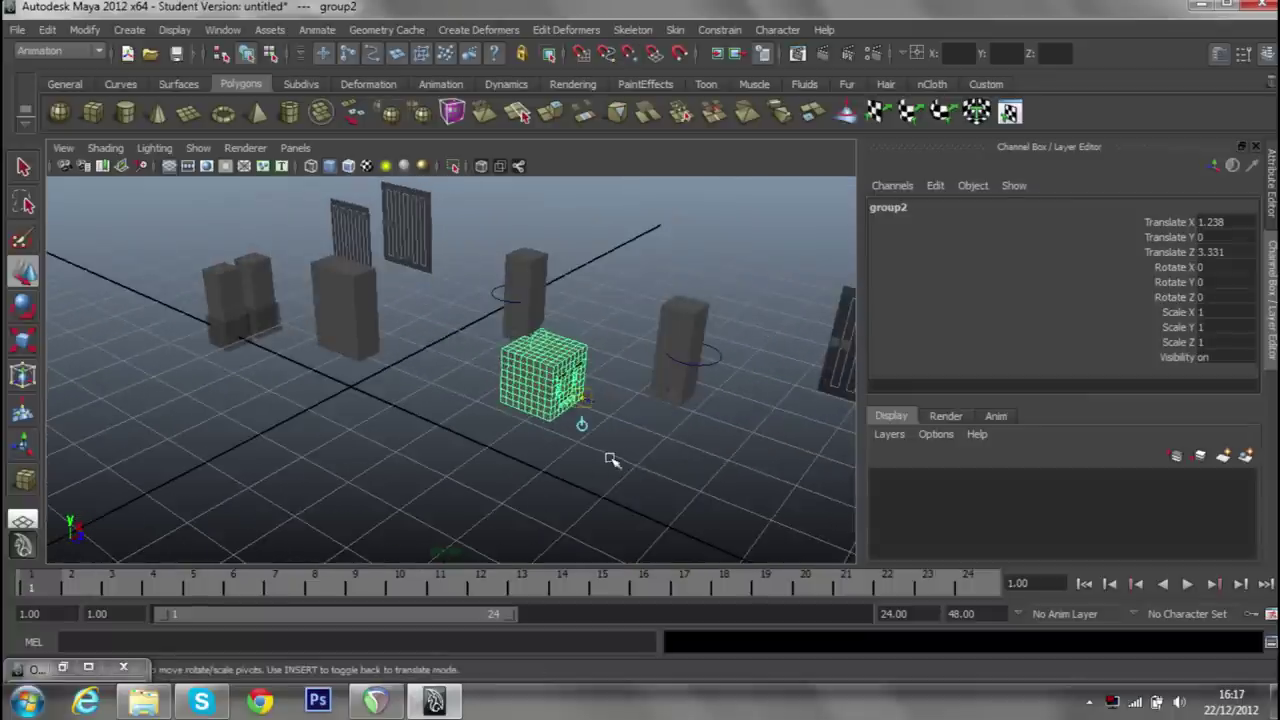
{"action": "scroll", "scroll_direction": "up", "scroll_amount": 3}
{"action": "key", "text": "Insert"}
From a front view, reposition the pivot along the cube's bottom edge, undoing an accidental deletion.
{"action": "left_click_drag", "start_coordinate": [608, 437], "coordinate": [453, 424]}
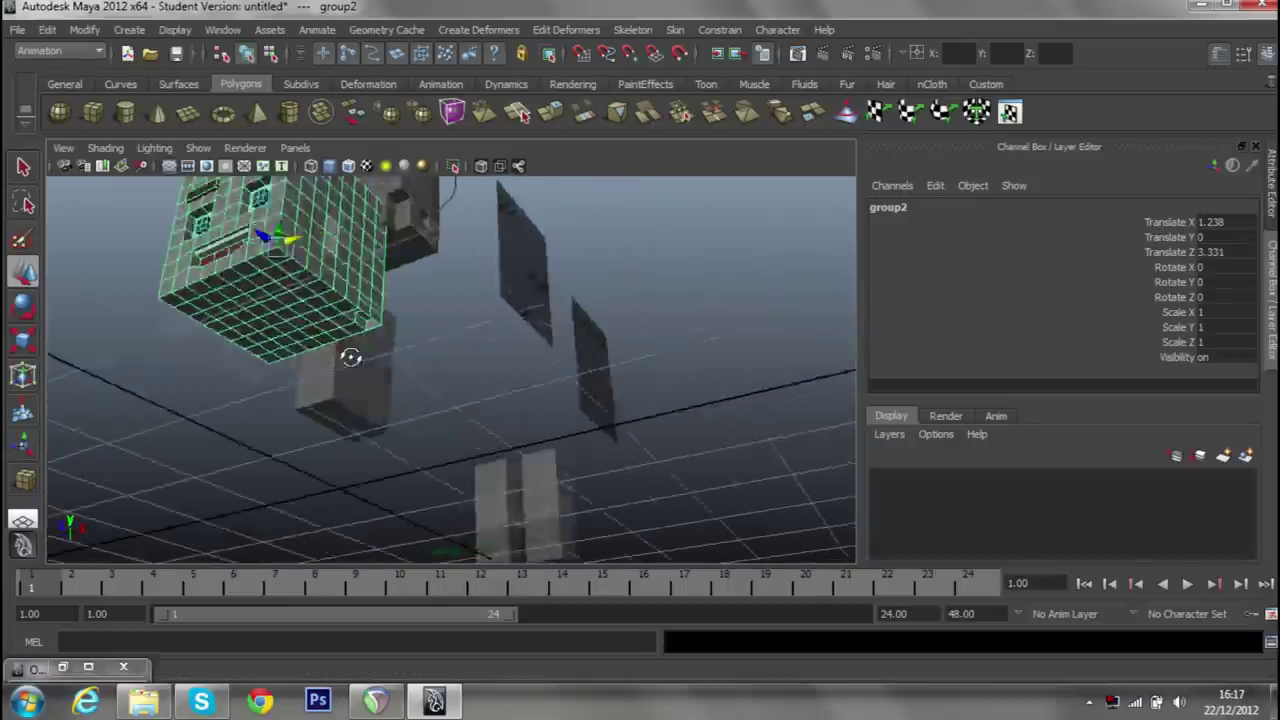
{"action": "key", "text": "Insert"}
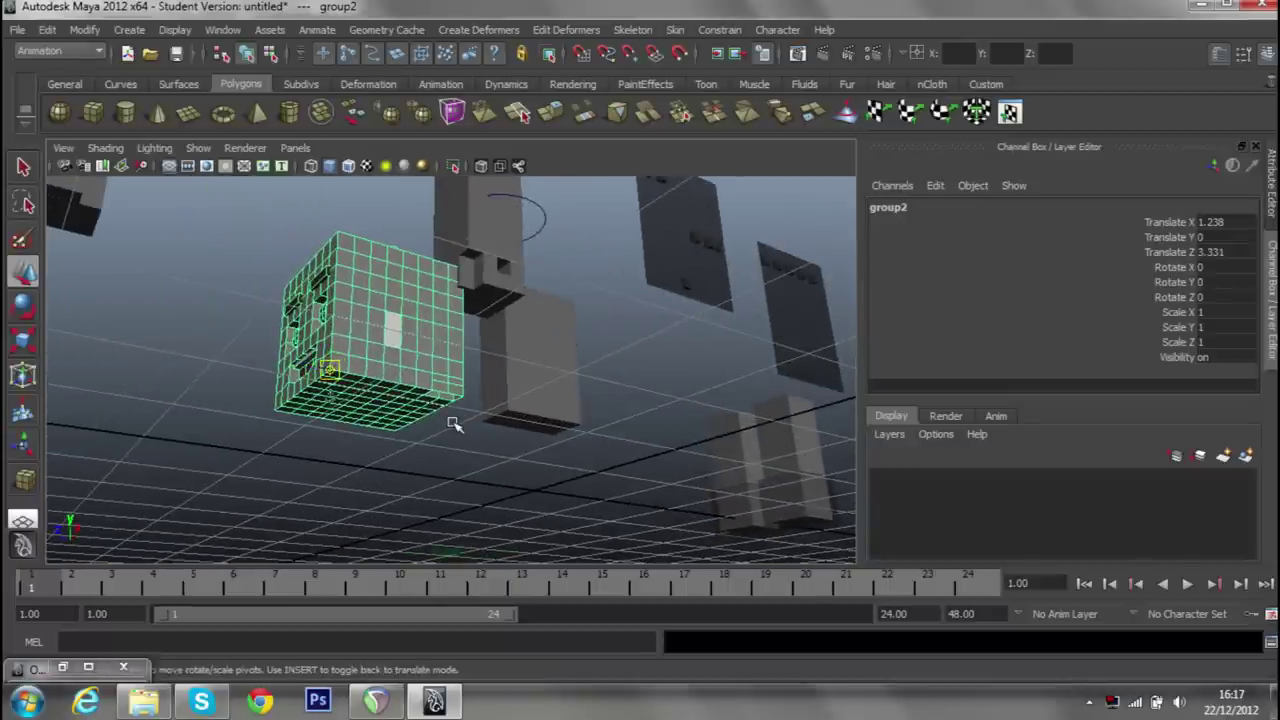
{"action": "scroll", "scroll_direction": "up", "scroll_amount": 3}
{"action": "scroll", "scroll_direction": "up", "scroll_amount": 3}
{"action": "left_click_drag", "start_coordinate": [424, 441], "coordinate": [417, 471]}
{"action": "left_click_drag", "start_coordinate": [258, 507], "coordinate": [475, 535]}
{"action": "key", "text": "Delete"}
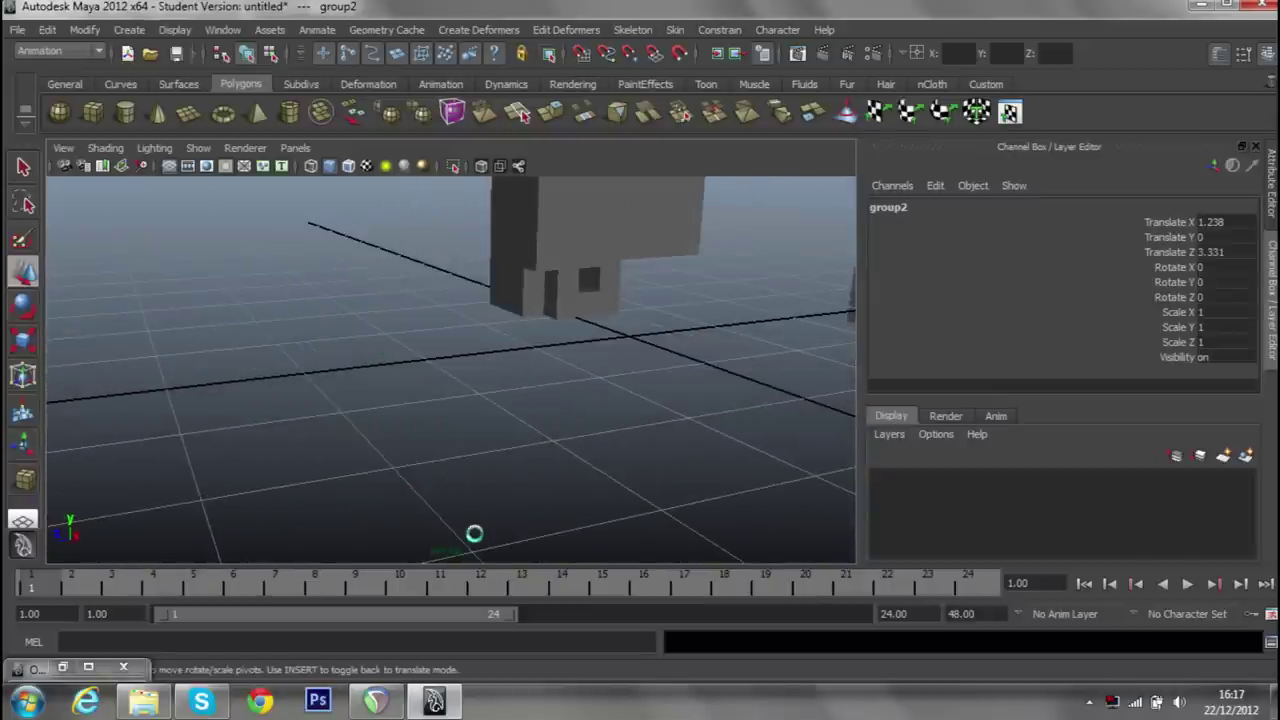
{"action": "key", "text": "ctrl+z"}
{"action": "key", "text": "Insert"}
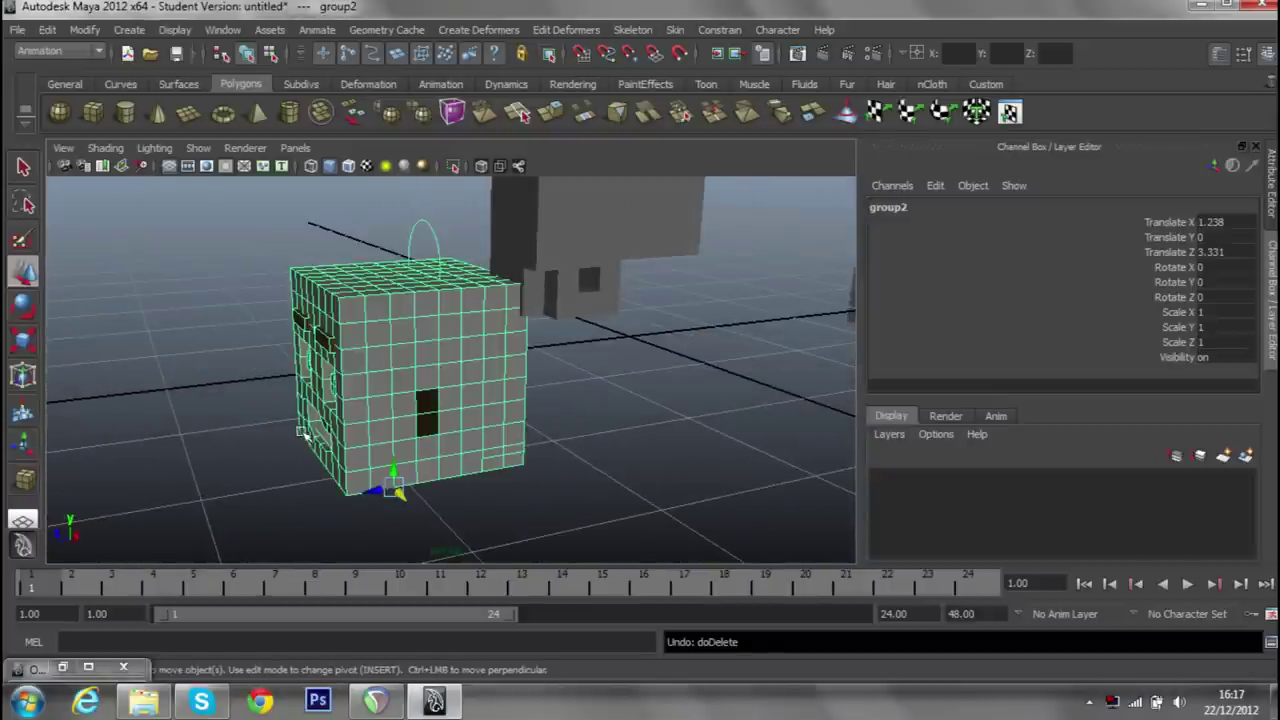
{"action": "left_click_drag", "start_coordinate": [305, 435], "coordinate": [443, 363]}
Undo the 90° rotation and set group2's Rotate Y to -90.
{"action": "scroll", "scroll_direction": "up", "scroll_amount": 3}
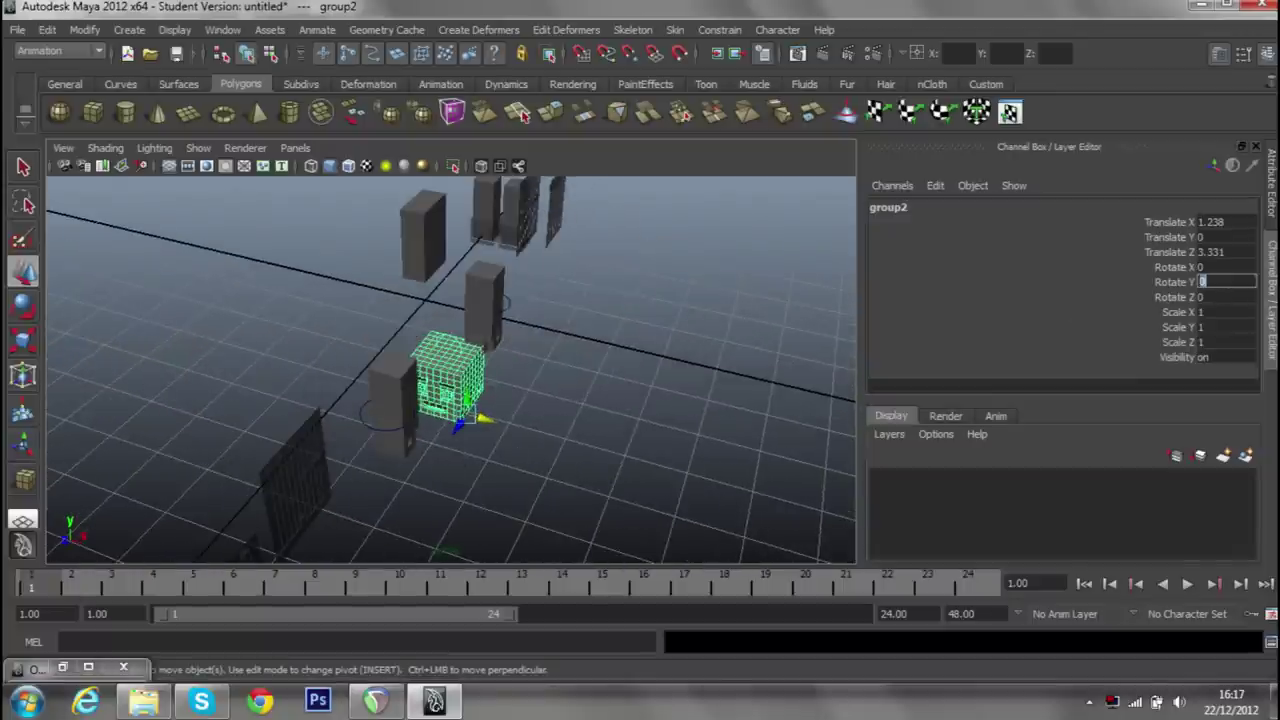
{"action": "type", "text": "90"}
{"action": "key", "text": "Return"}
{"action": "key", "text": "ctrl+z"}
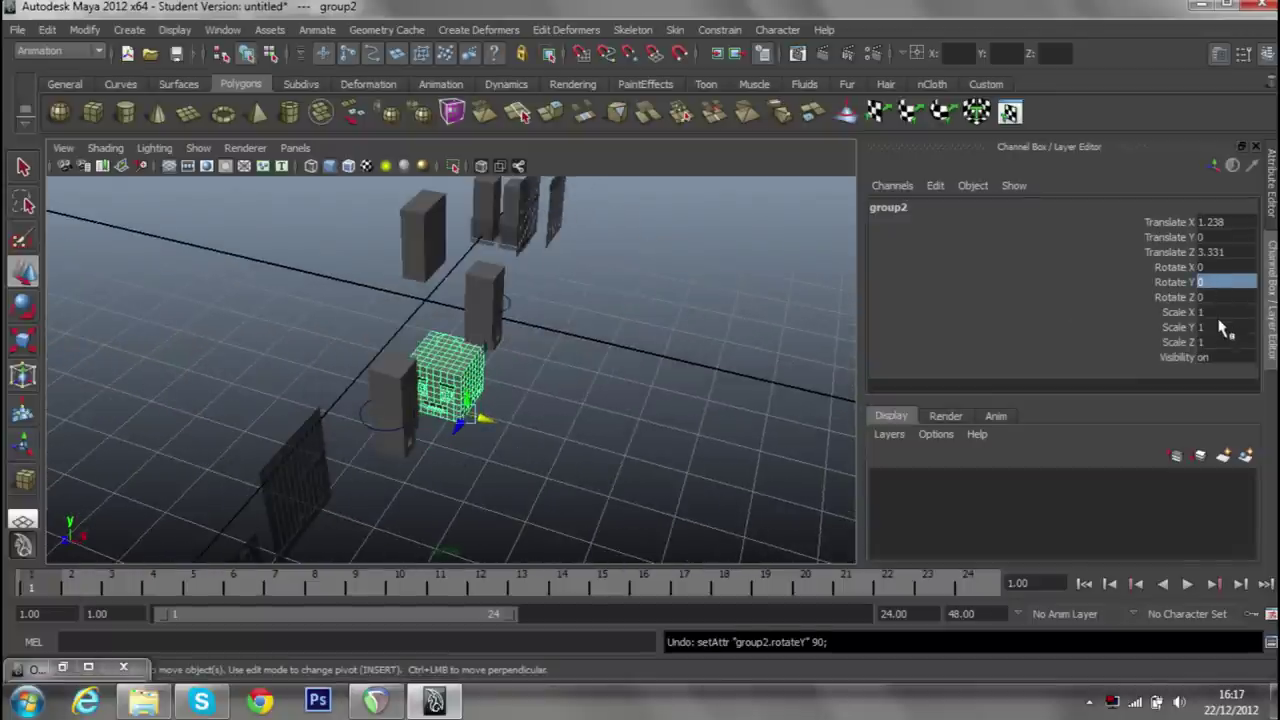
{"action": "left_click", "coordinate": [1229, 283]}
{"action": "key", "text": "Return"}
Deselect the head and orbit round to view the character front-on.
{"action": "scroll", "scroll_direction": "up", "scroll_amount": 3}
{"action": "left_click_drag", "start_coordinate": [594, 457], "coordinate": [290, 325]}
{"action": "scroll", "scroll_direction": "up", "scroll_amount": 3}
{"action": "scroll", "scroll_direction": "down", "scroll_amount": 3}
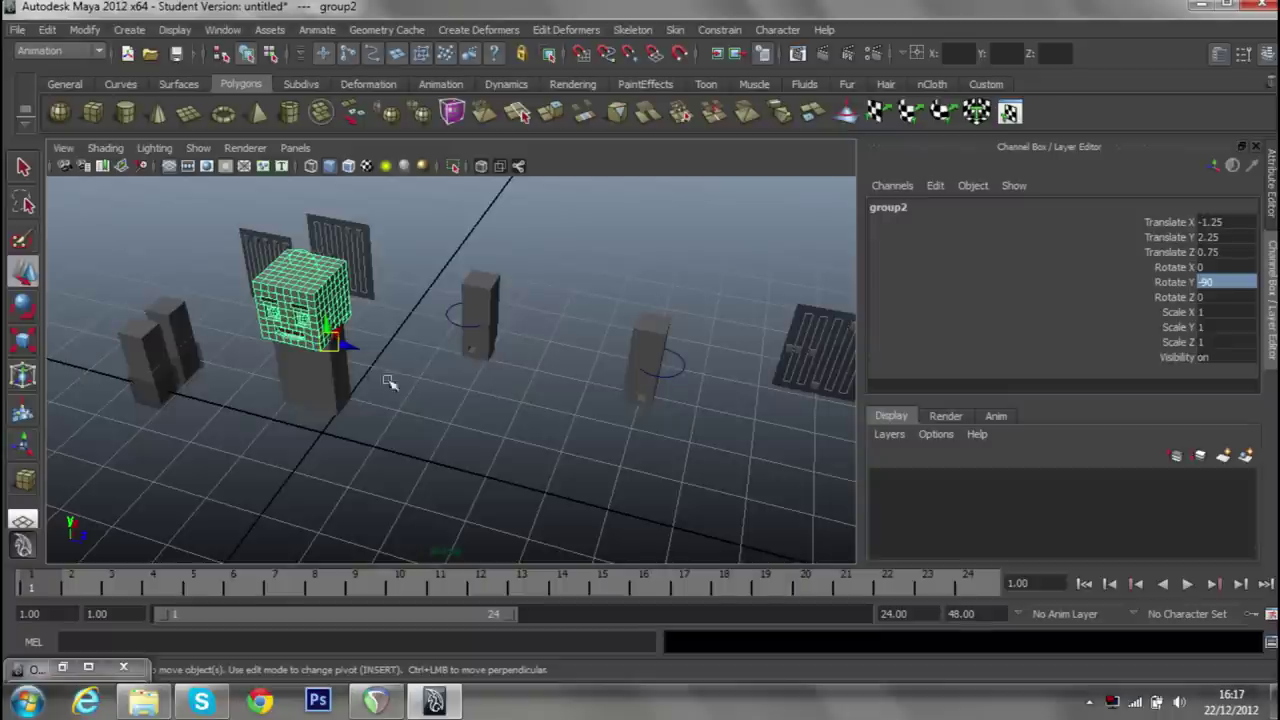
{"action": "left_click_drag", "start_coordinate": [391, 303], "coordinate": [528, 357]}
{"action": "left_click", "coordinate": [557, 395]}
{"action": "scroll", "scroll_direction": "up", "scroll_amount": 3}
{"action": "scroll", "scroll_direction": "down", "scroll_amount": 3}
{"action": "left_click_drag", "start_coordinate": [614, 428], "coordinate": [618, 430]}
{"action": "scroll", "scroll_direction": "down", "scroll_amount": 3}
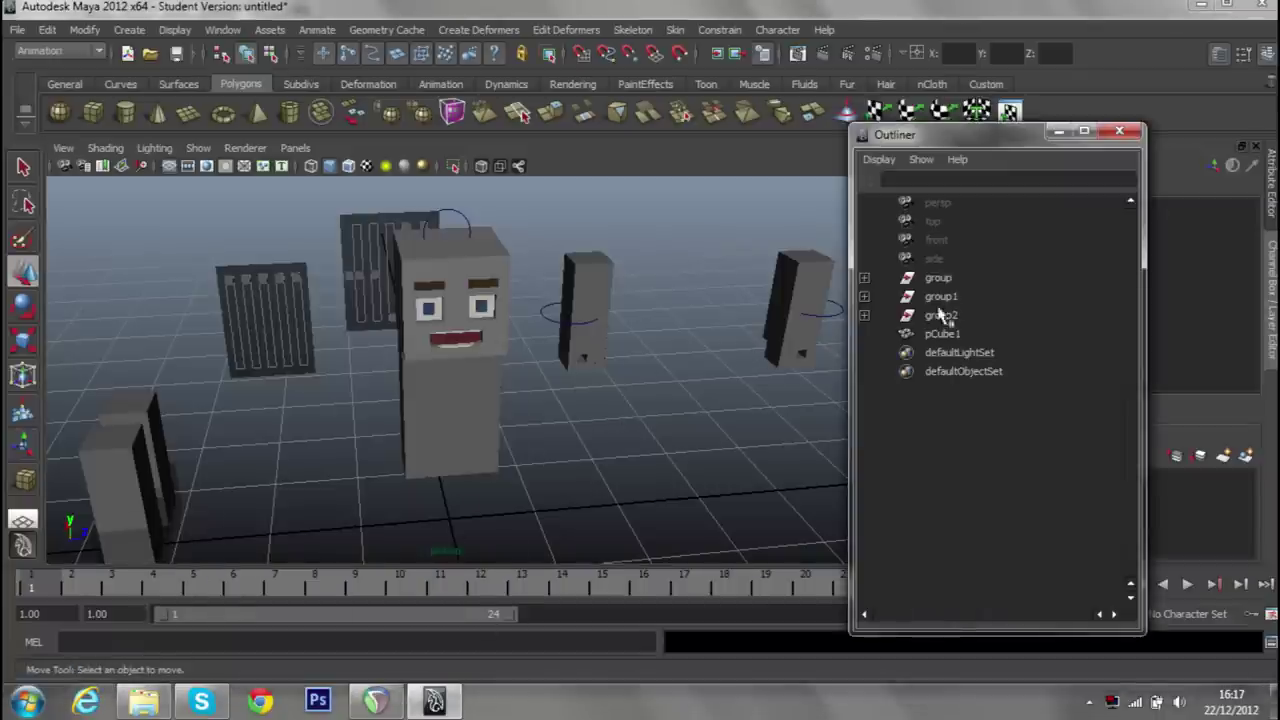
Expand the arms group in the Outliner, then select and frame the right arm Bras:Bras_droit.
{"action": "left_click", "coordinate": [940, 280]}
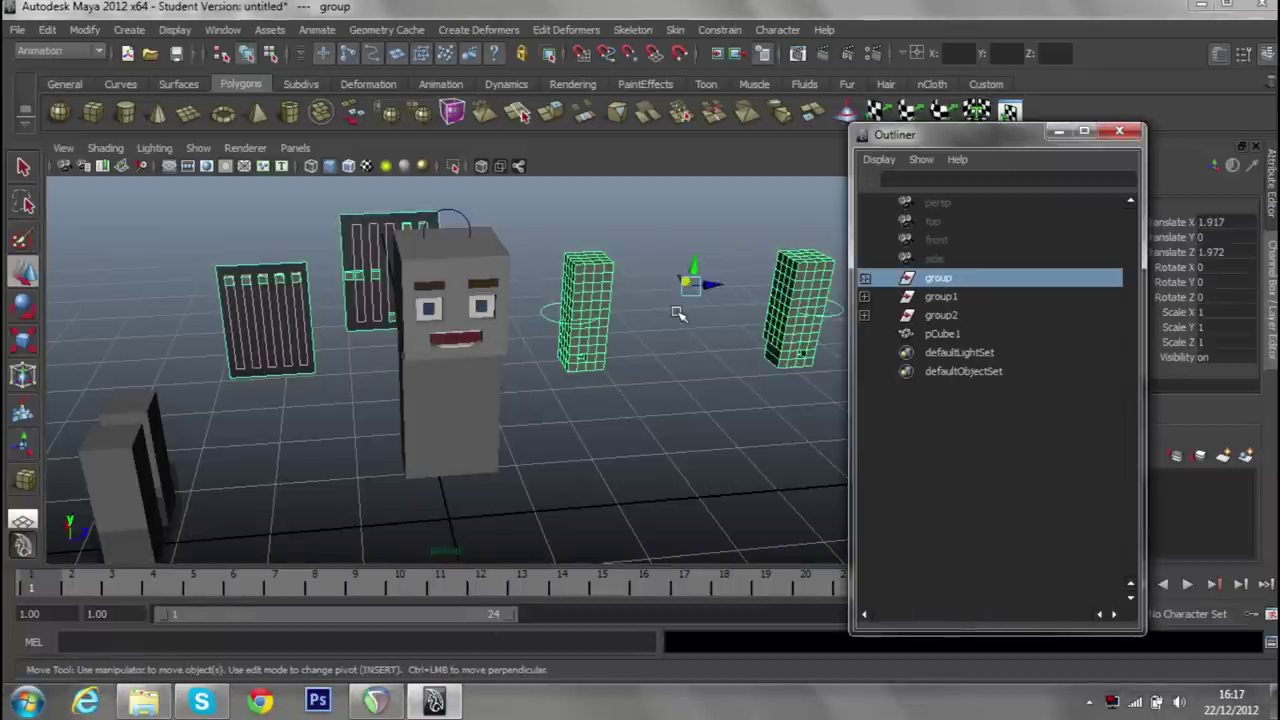
{"action": "left_click", "coordinate": [865, 296]}
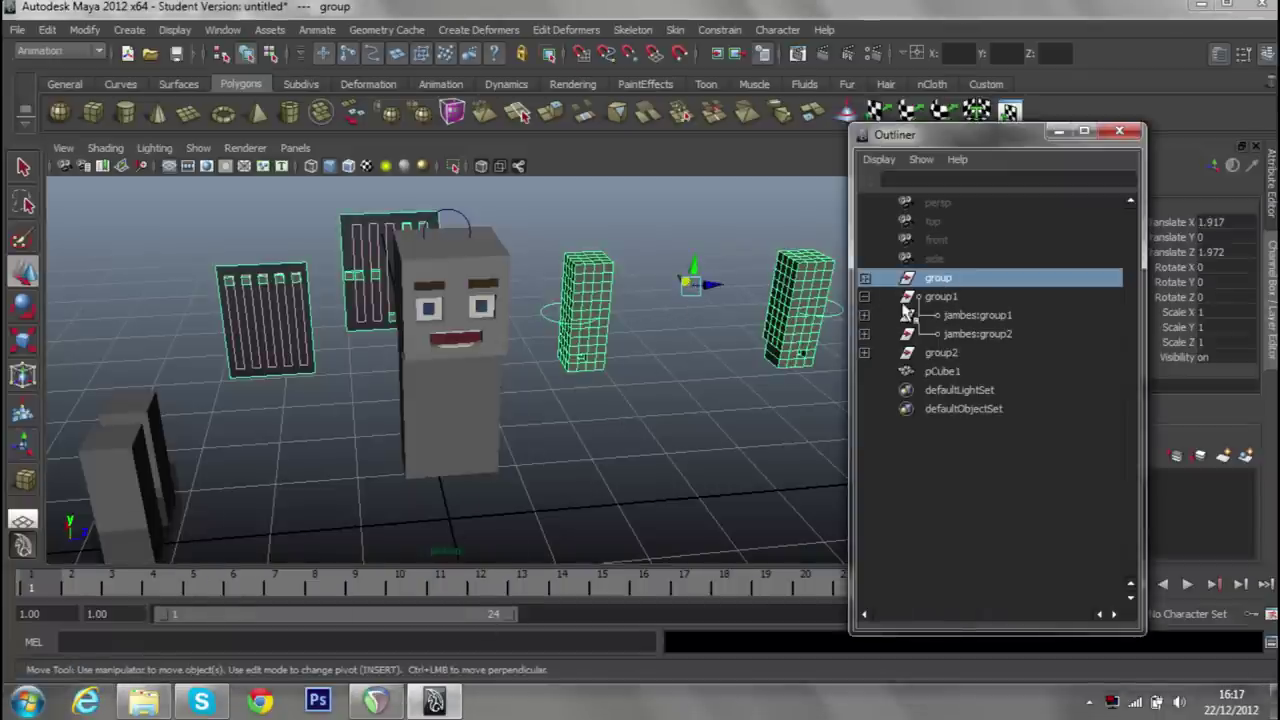
{"action": "left_click", "coordinate": [975, 333]}
{"action": "left_click", "coordinate": [975, 315]}
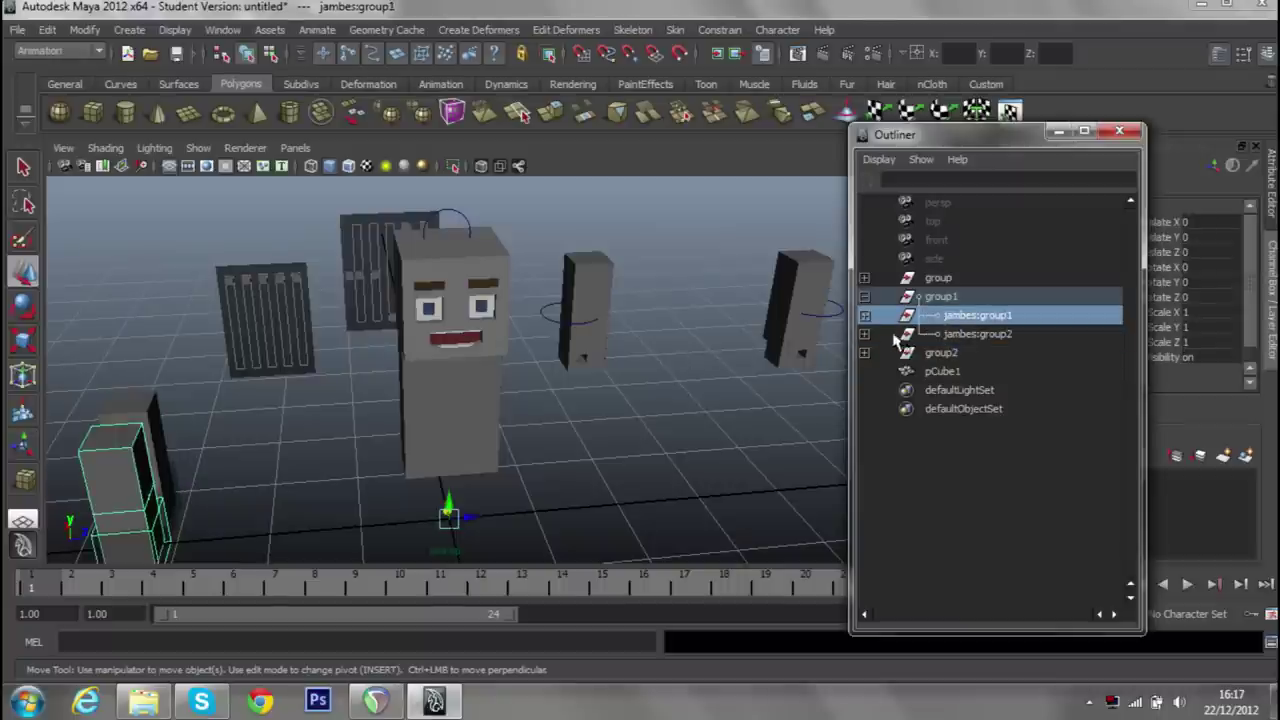
{"action": "left_click", "coordinate": [865, 296]}
{"action": "left_click", "coordinate": [865, 277]}
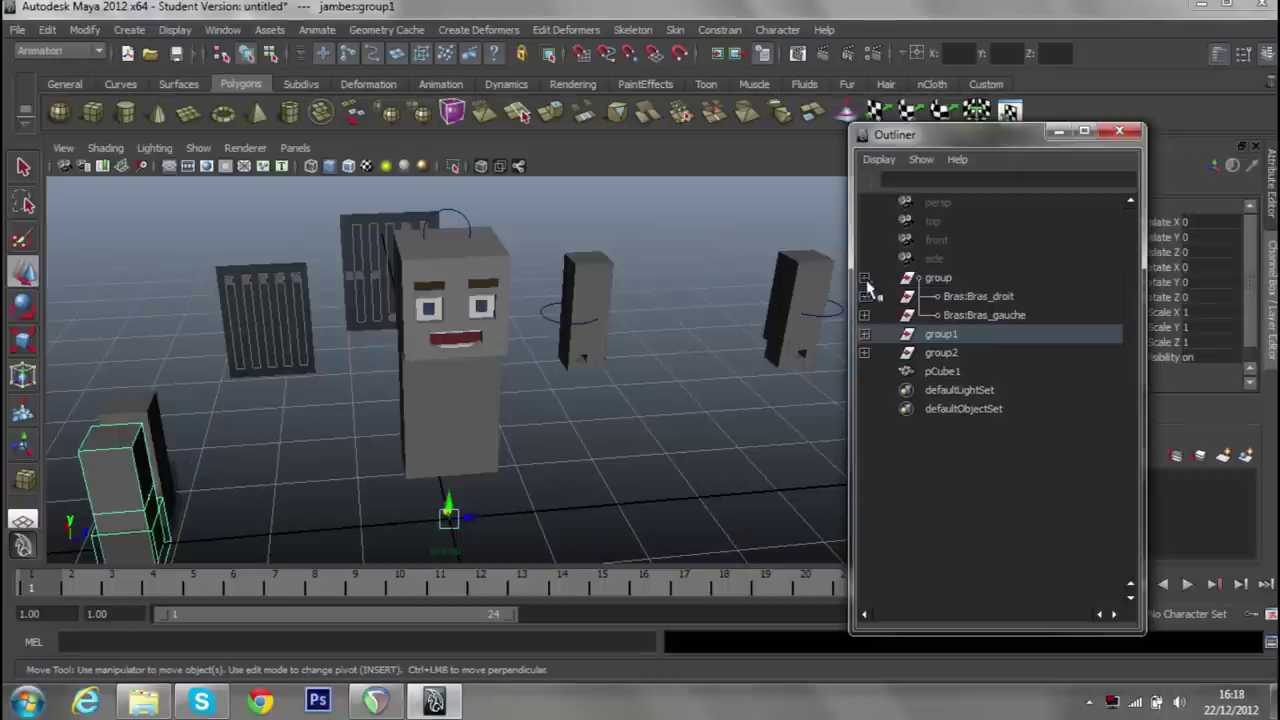
{"action": "left_click", "coordinate": [975, 296]}
{"action": "key", "text": "f"}
{"action": "scroll", "scroll_direction": "down", "scroll_amount": 3}
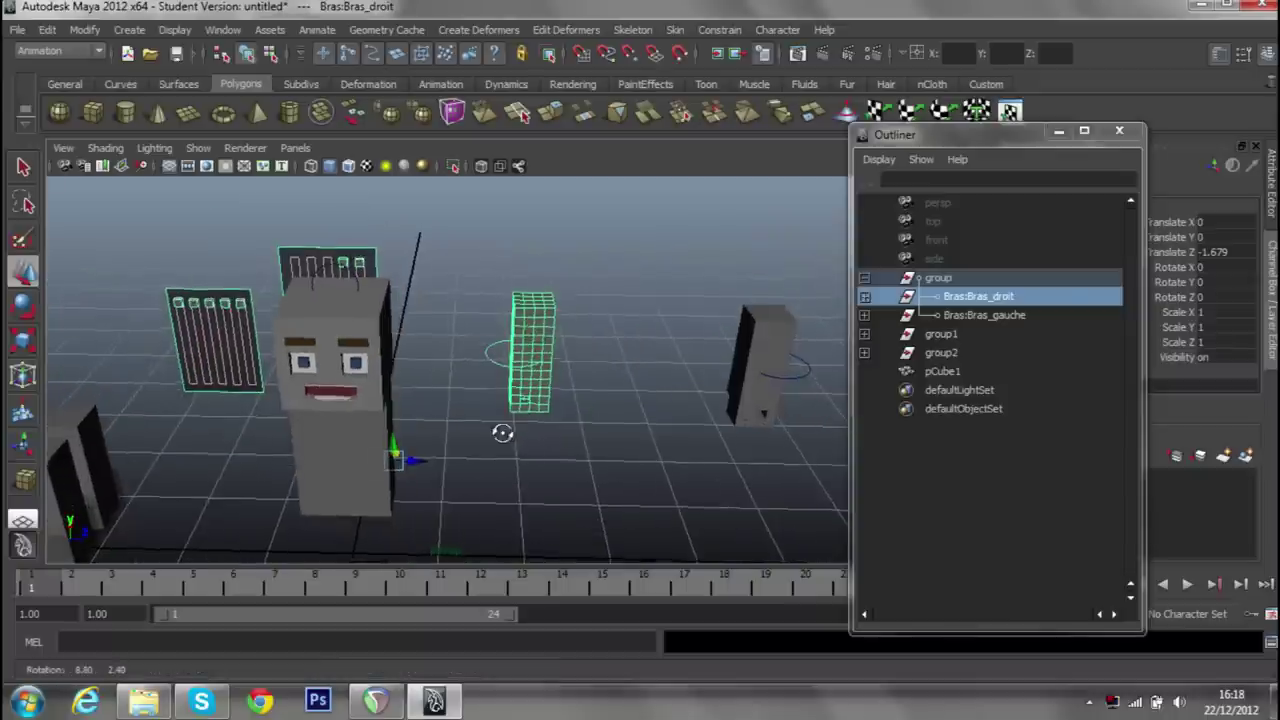
Move the right arm's pivot to its top and place the arm against the body at -2.141, -0.083, -4.556.
{"action": "key", "text": "Insert"}
{"action": "left_click_drag", "start_coordinate": [396, 460], "coordinate": [571, 302]}
{"action": "key", "text": "Insert"}
{"action": "left_click_drag", "start_coordinate": [646, 366], "coordinate": [658, 376]}
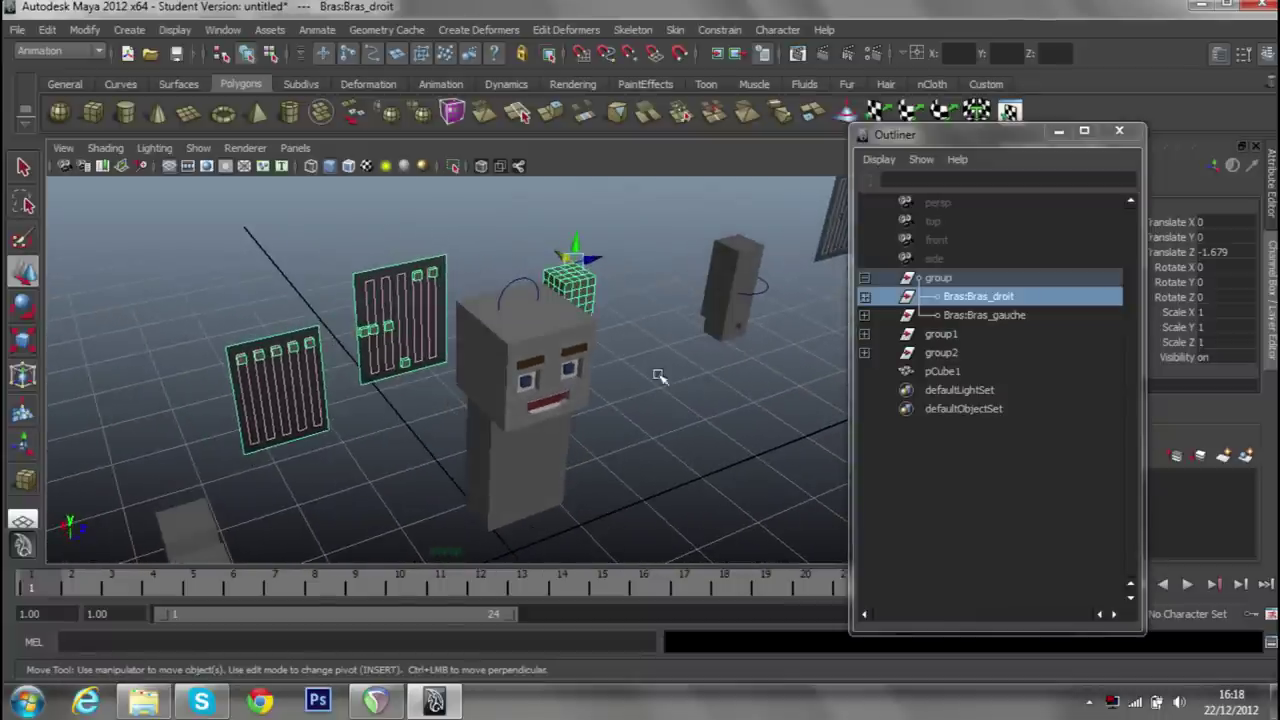
{"action": "left_click_drag", "start_coordinate": [578, 268], "coordinate": [472, 412]}
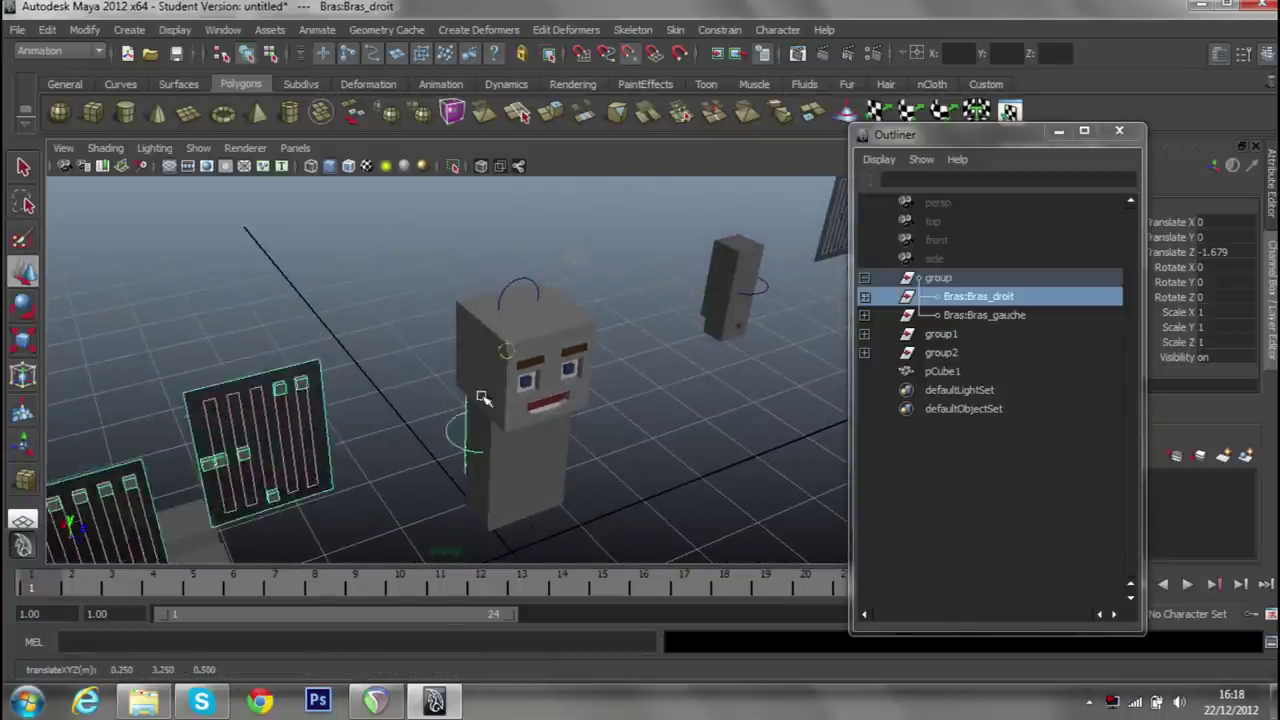
{"action": "key", "text": "a"}
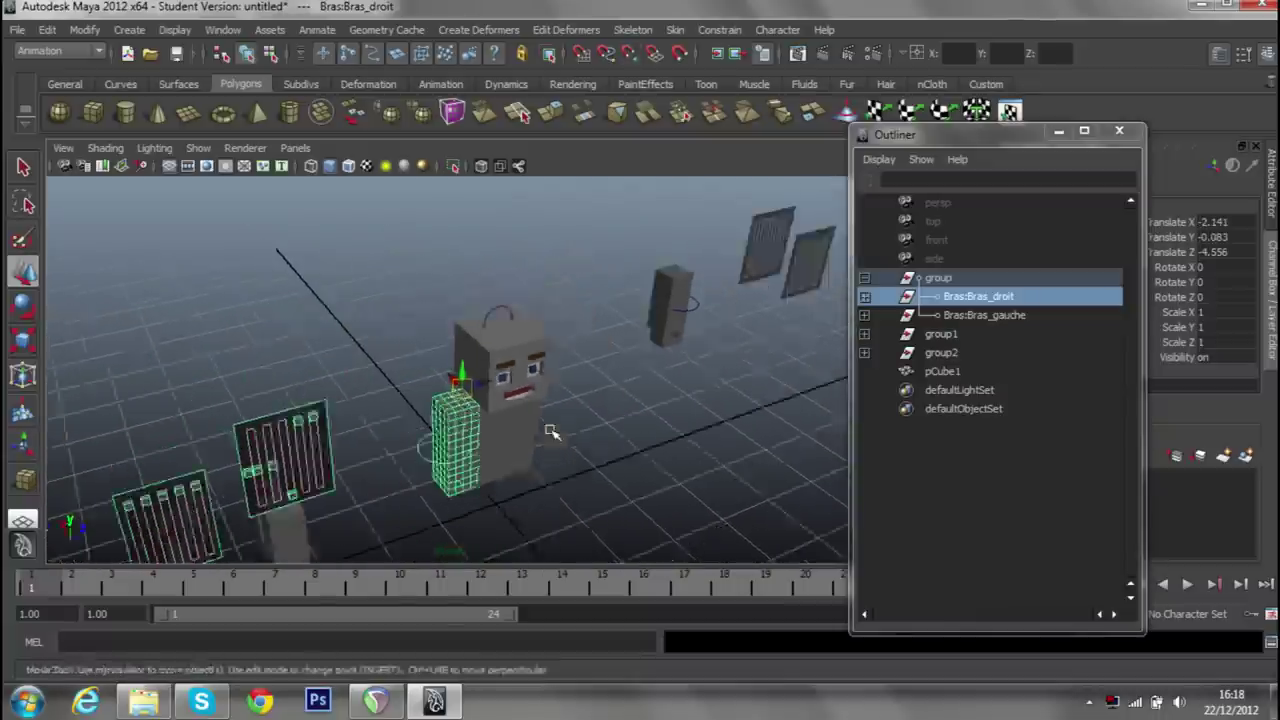
{"action": "left_click", "coordinate": [985, 315]}
Move the left arm Bras:Bras_gauche's pivot up to its top end.
{"action": "key", "text": "f"}
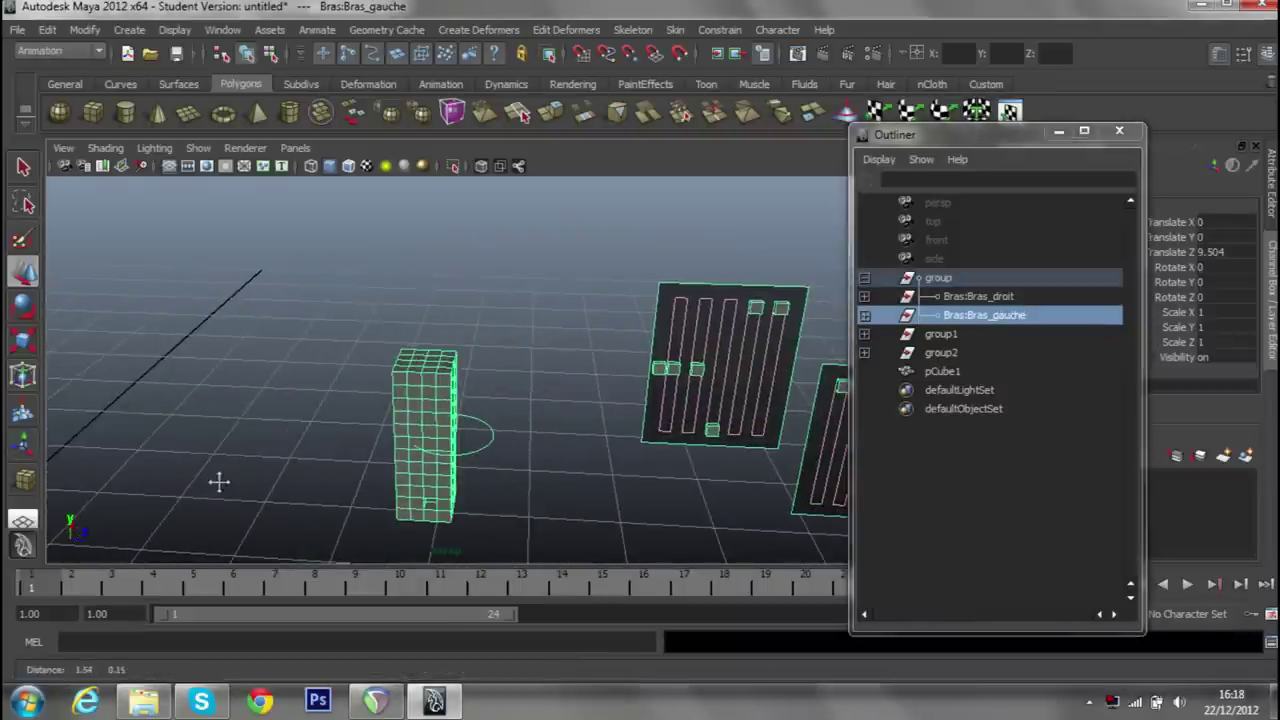
{"action": "key", "text": "Insert"}
{"action": "scroll", "scroll_direction": "down", "scroll_amount": 3}
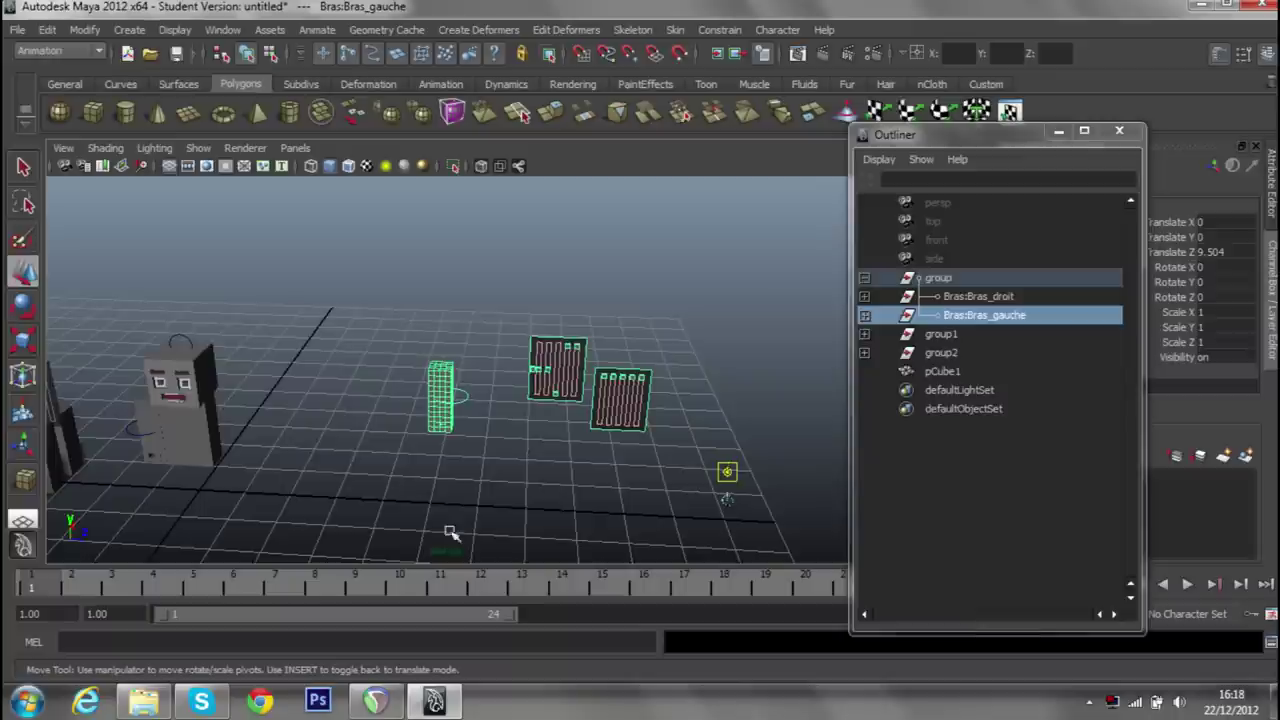
{"action": "left_click_drag", "start_coordinate": [726, 470], "coordinate": [413, 348]}
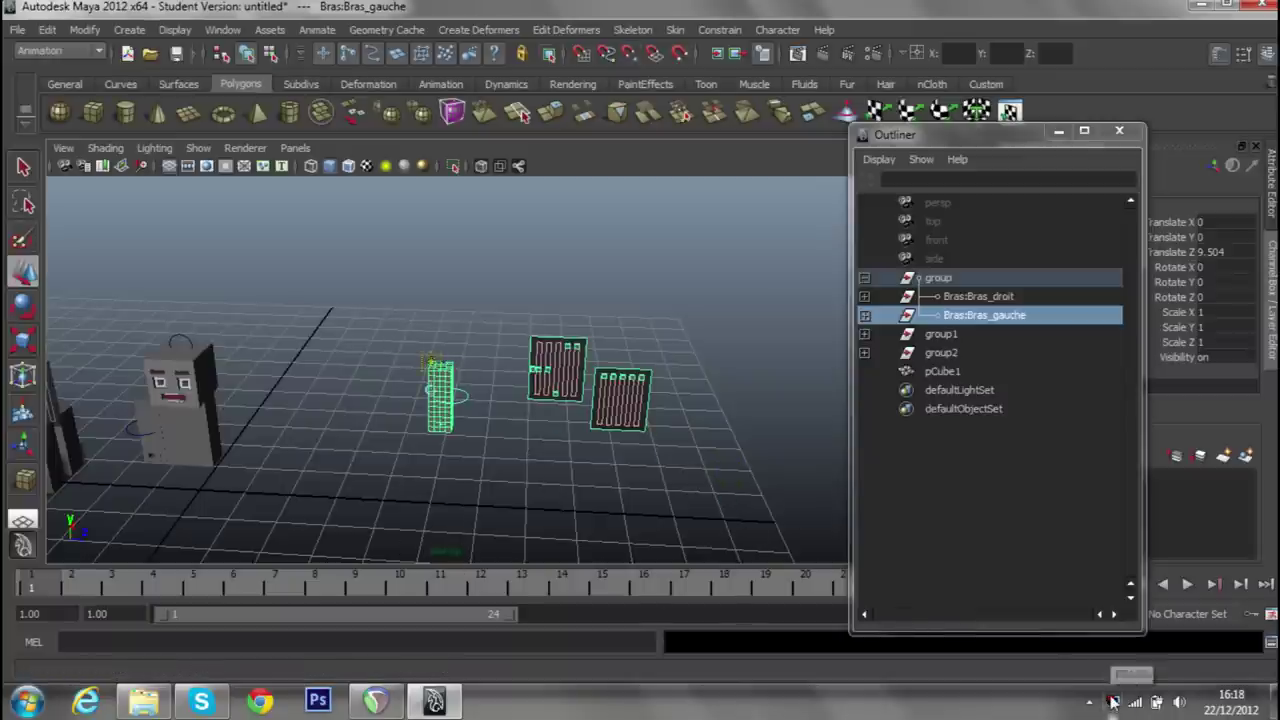
{"action": "left_click_drag", "start_coordinate": [500, 421], "coordinate": [670, 390]}
{"action": "key", "text": "Insert"}
With point snapping on, place the left arm against the body at Translate X -1.917.
{"action": "key", "text": "v"}
{"action": "left_click_drag", "start_coordinate": [468, 357], "coordinate": [660, 338]}
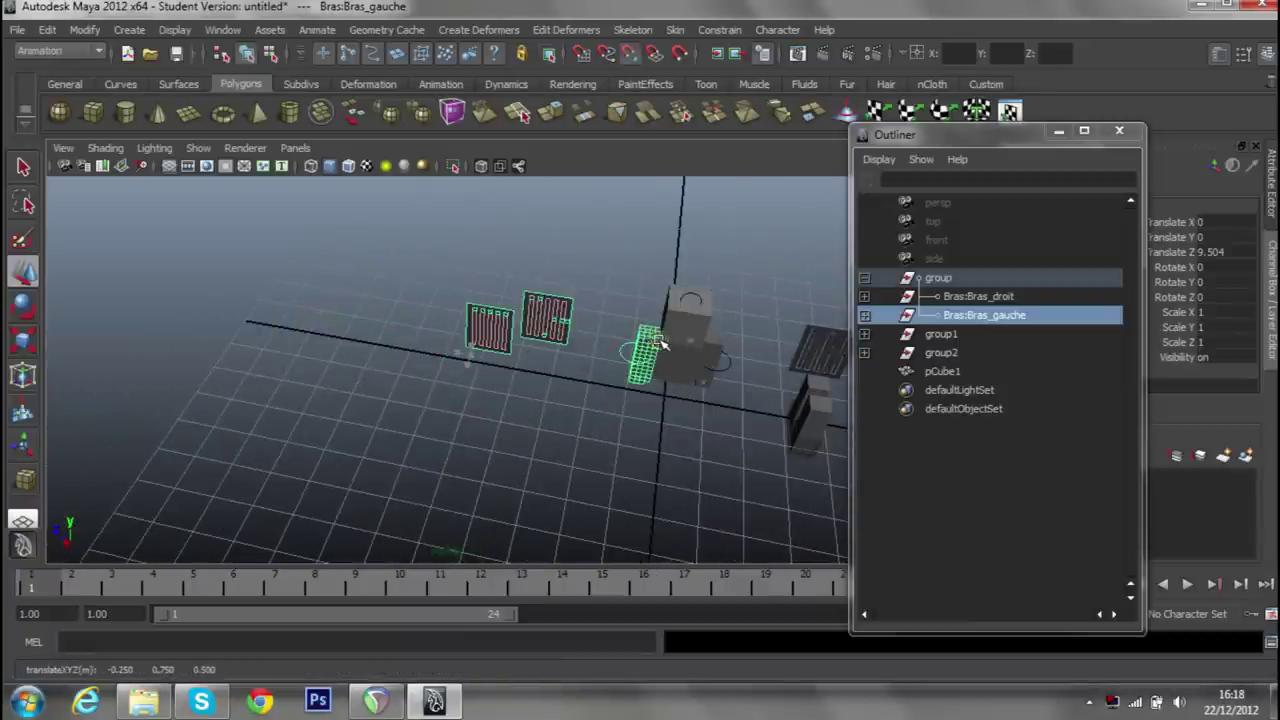
{"action": "left_click_drag", "start_coordinate": [662, 345], "coordinate": [509, 360]}
{"action": "left_click_drag", "start_coordinate": [509, 360], "coordinate": [582, 300]}
{"action": "left_click_drag", "start_coordinate": [583, 300], "coordinate": [397, 427]}
{"action": "left_click_drag", "start_coordinate": [397, 427], "coordinate": [498, 380]}
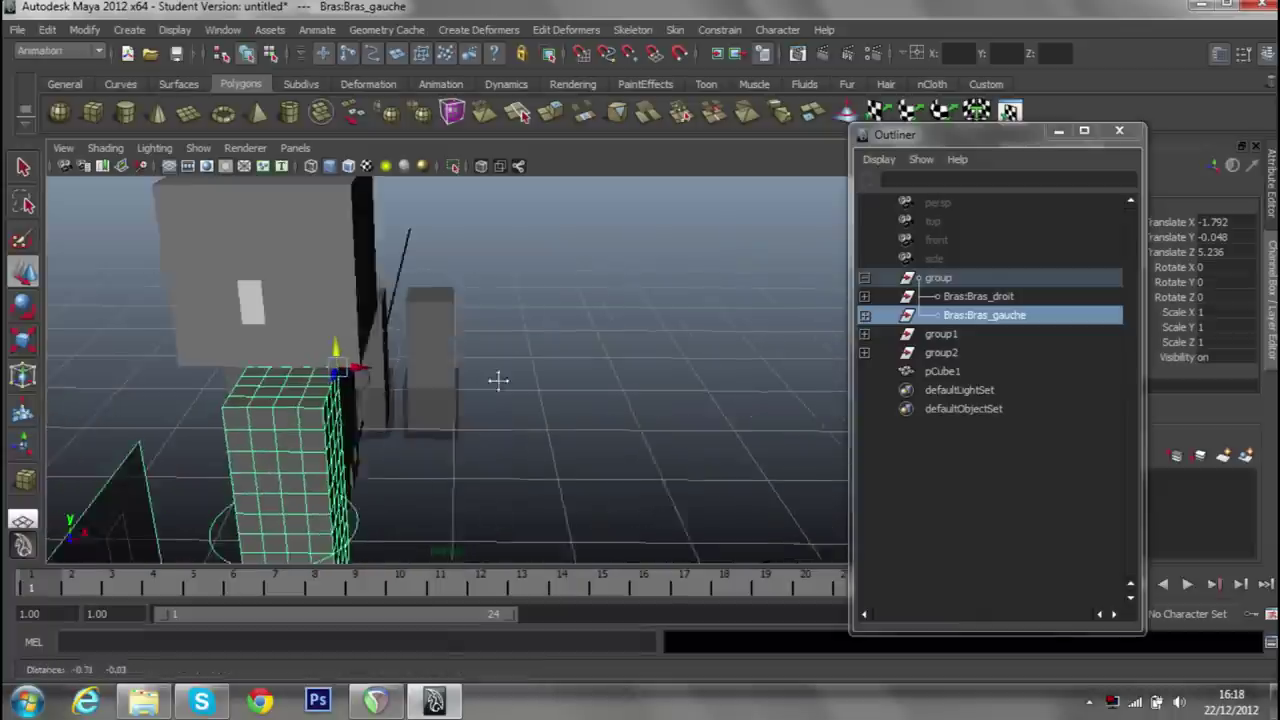
{"action": "left_click_drag", "start_coordinate": [498, 380], "coordinate": [400, 371]}
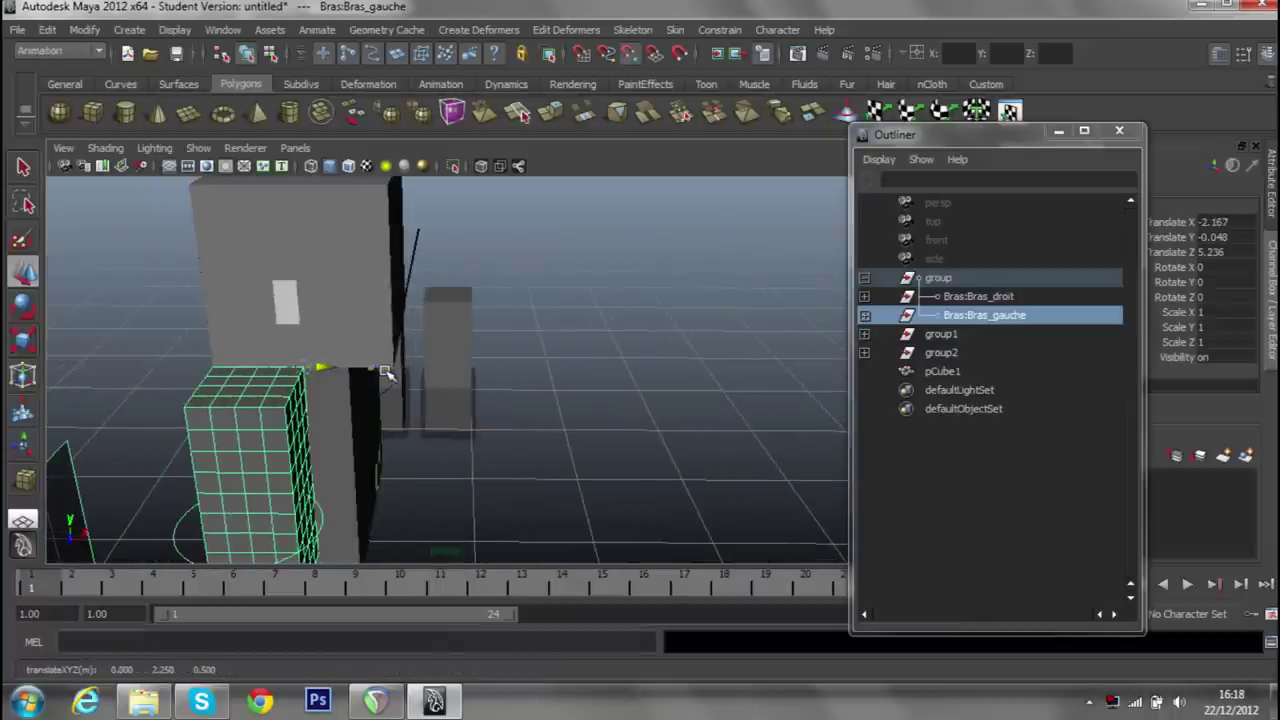
{"action": "left_click_drag", "start_coordinate": [388, 372], "coordinate": [398, 372]}
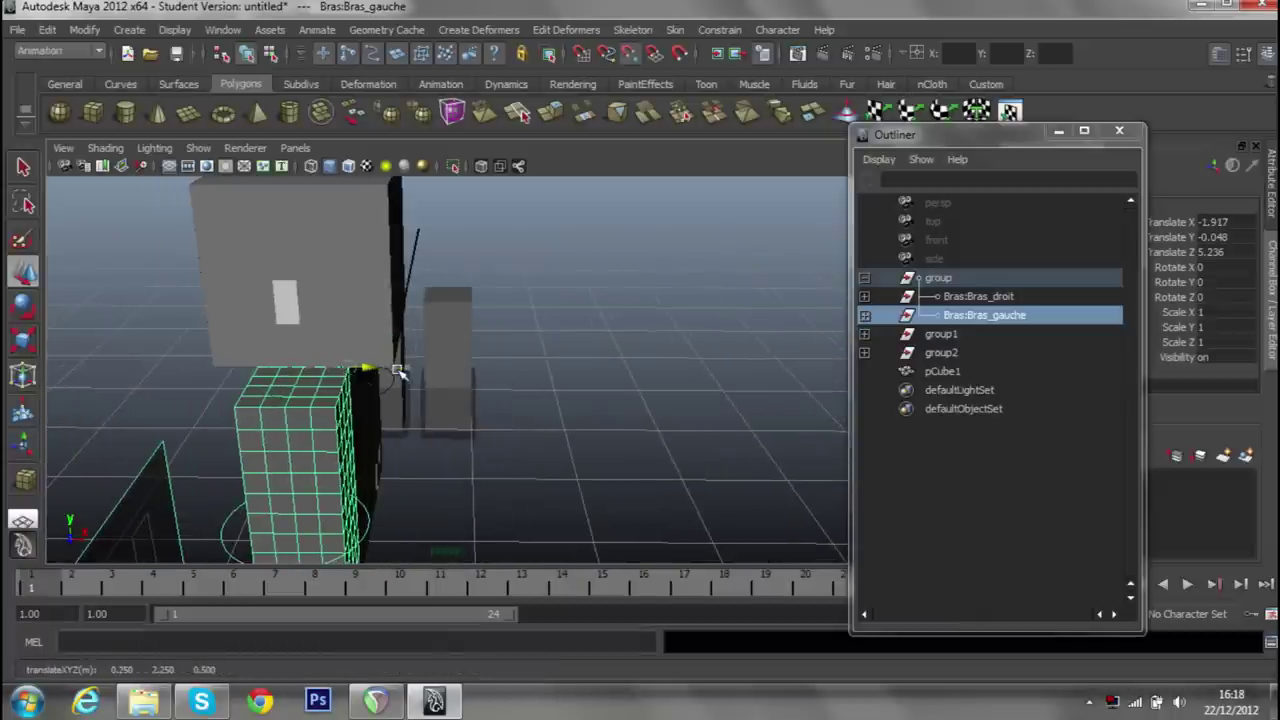
Frame the whole scene, deselect the arm and orbit around the character.
{"action": "key", "text": "a"}
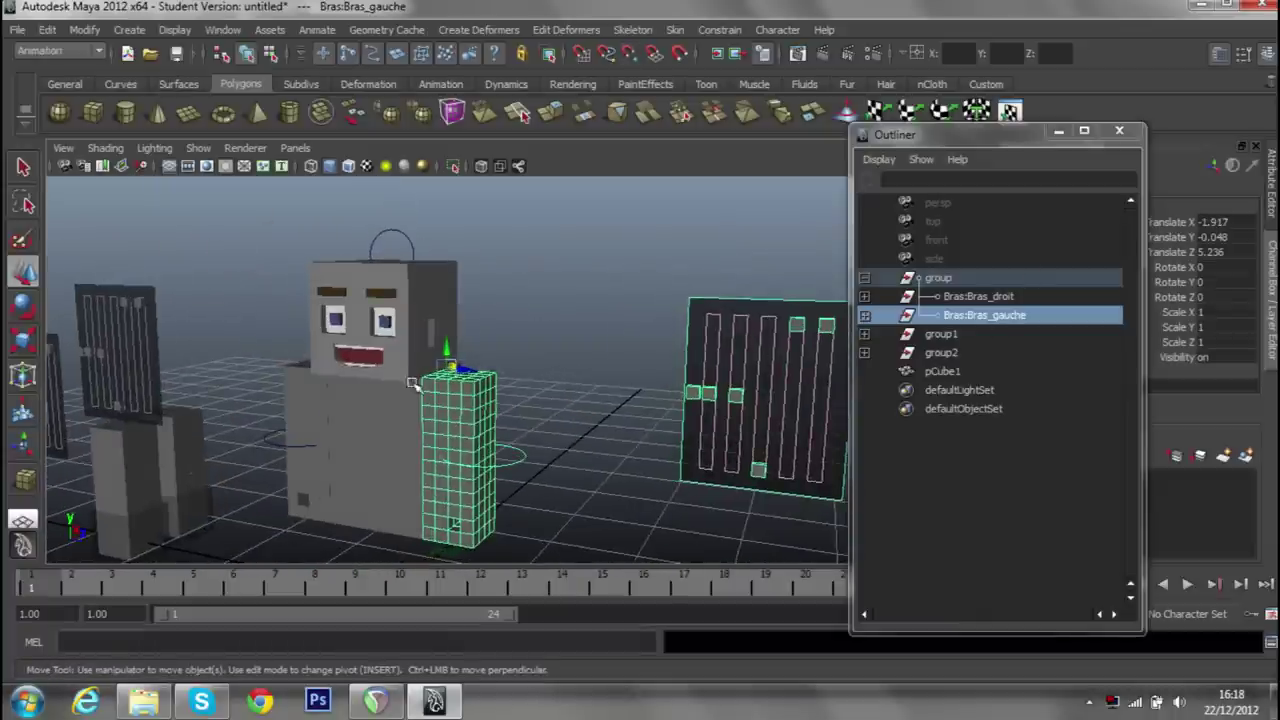
{"action": "left_click", "coordinate": [508, 400]}
{"action": "scroll", "scroll_direction": "down", "scroll_amount": 3}
{"action": "left_click_drag", "start_coordinate": [491, 394], "coordinate": [585, 411]}
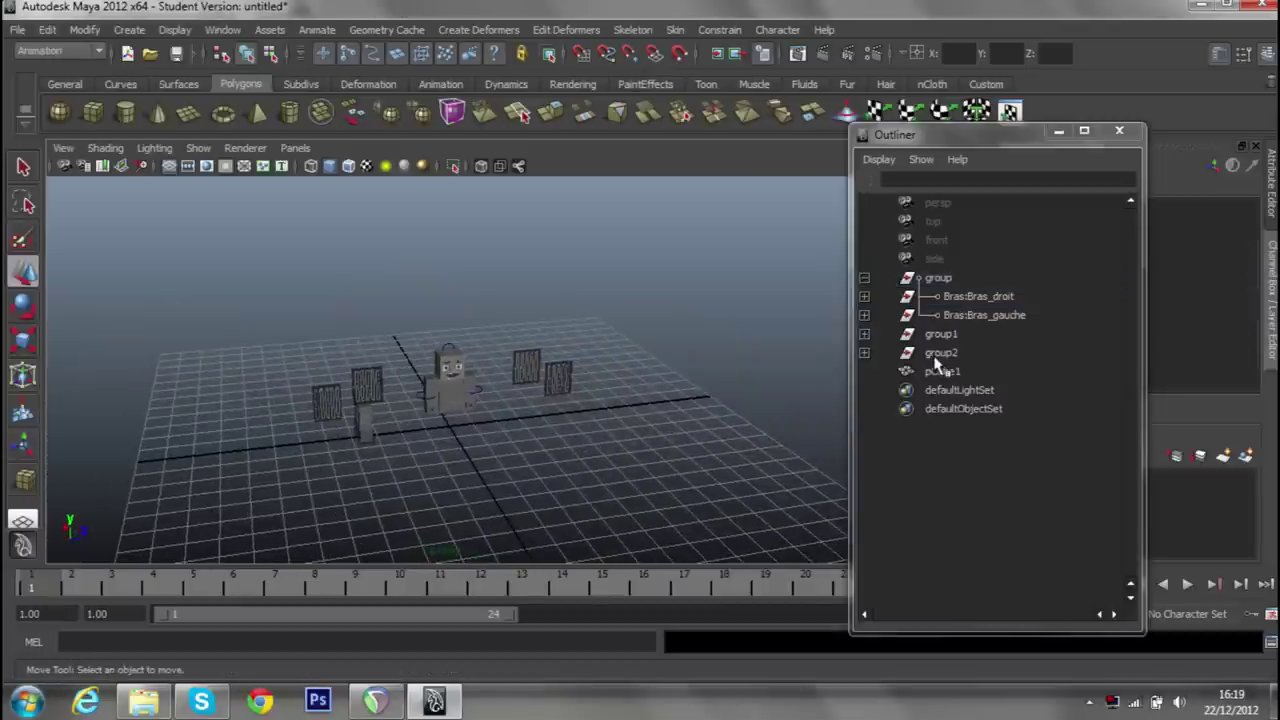
Try parenting group1 under group2, then deselect and centre the robot in a front view.
{"action": "left_click", "coordinate": [936, 358]}
{"action": "left_click_drag", "start_coordinate": [946, 337], "coordinate": [928, 368]}
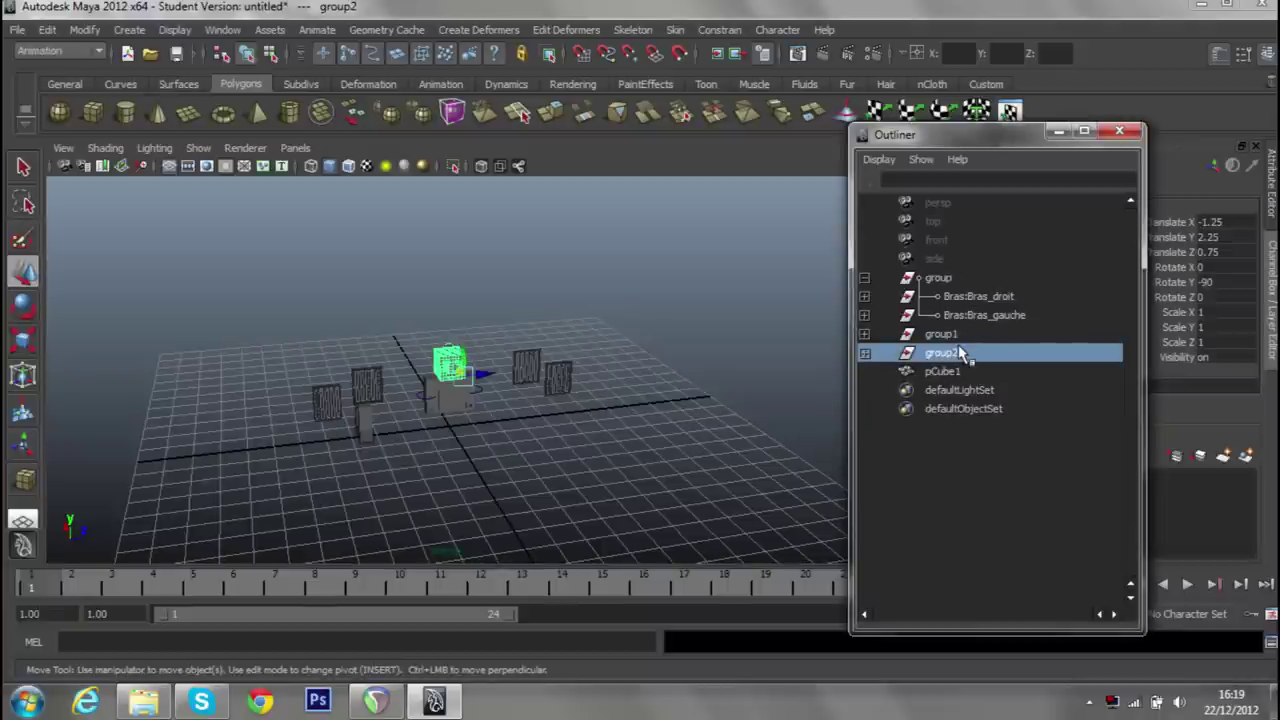
{"action": "left_click_drag", "start_coordinate": [459, 453], "coordinate": [466, 431]}
{"action": "left_click", "coordinate": [457, 443]}
{"action": "left_click_drag", "start_coordinate": [466, 431], "coordinate": [500, 346]}
Expand group1 and jambes:group1 in the Outliner and select jambes:pCube7.
{"action": "left_click", "coordinate": [870, 343]}
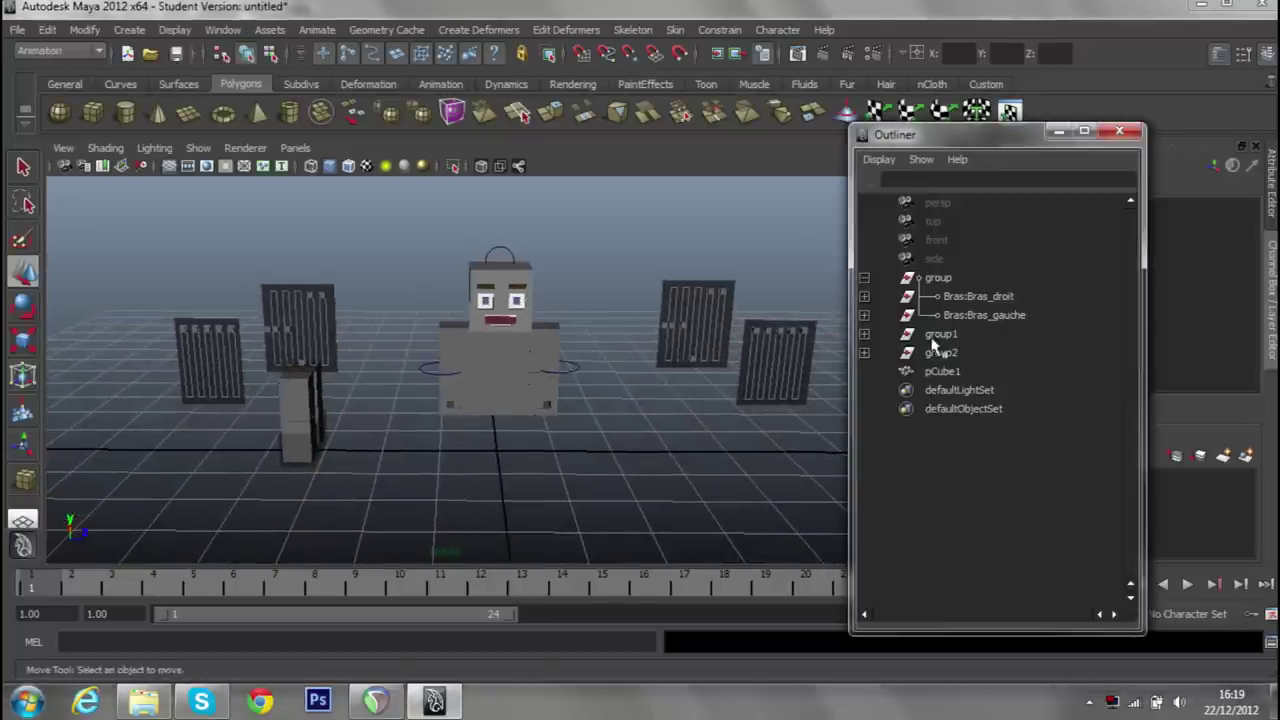
{"action": "left_click", "coordinate": [935, 334]}
{"action": "left_click_drag", "start_coordinate": [514, 423], "coordinate": [463, 408]}
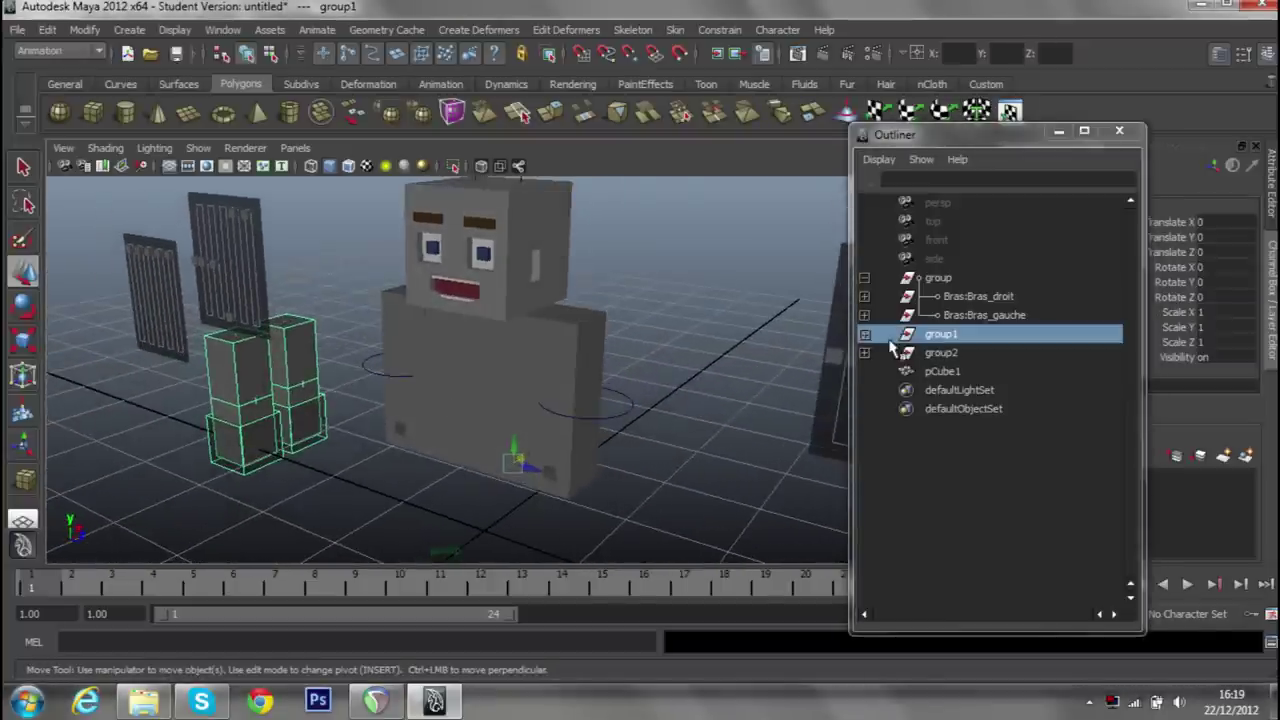
{"action": "left_click", "coordinate": [865, 334]}
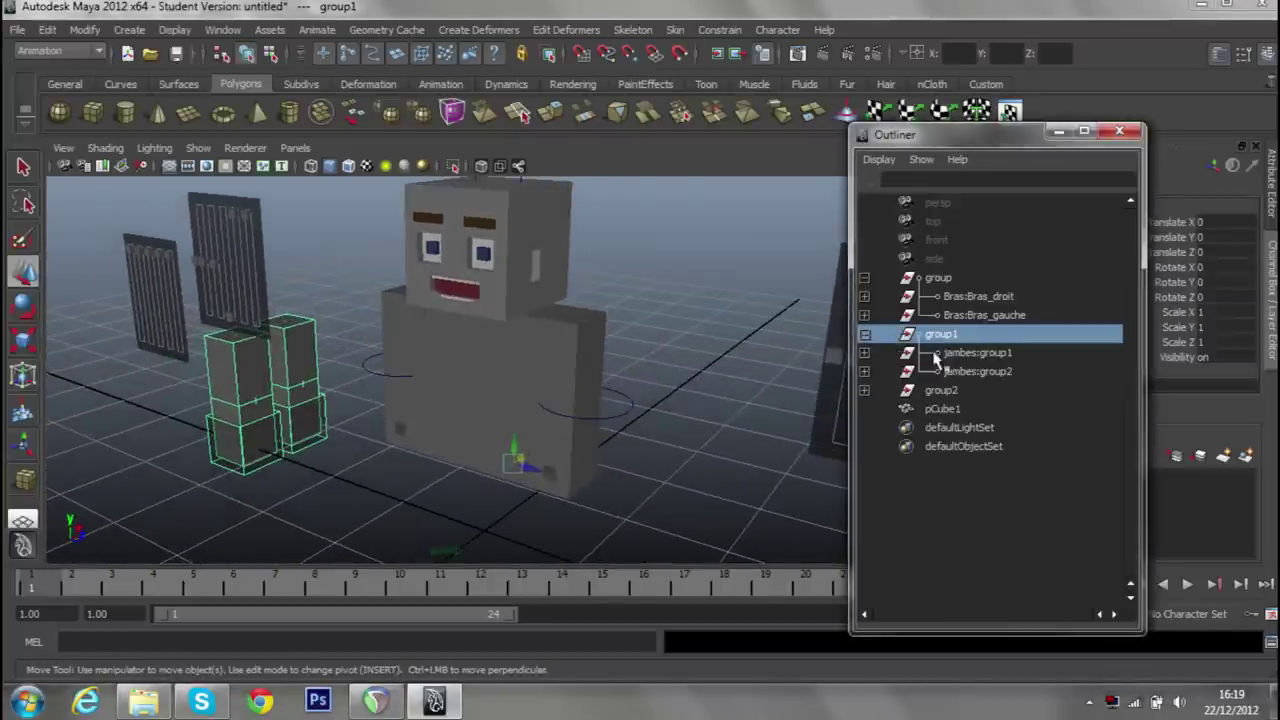
{"action": "left_click", "coordinate": [936, 354]}
{"action": "scroll", "scroll_direction": "up", "scroll_amount": 3}
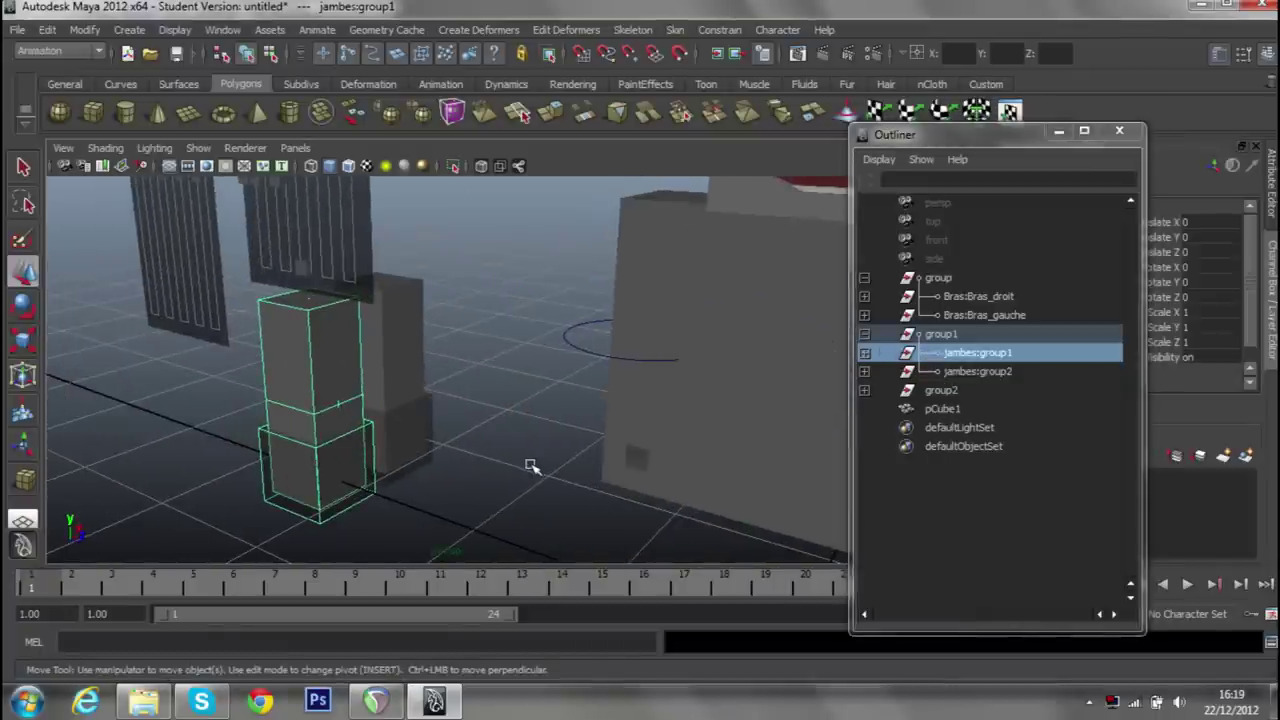
{"action": "scroll", "scroll_direction": "down", "scroll_amount": 3}
{"action": "left_click", "coordinate": [864, 353]}
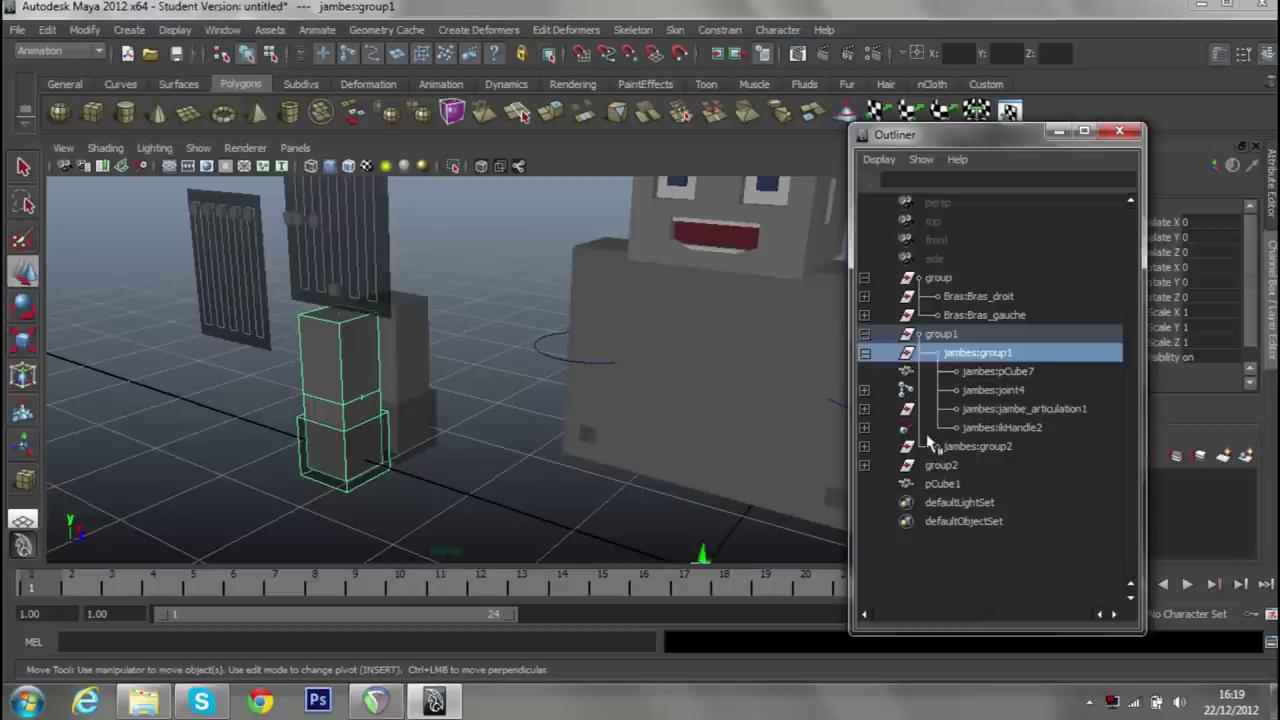
{"action": "left_click", "coordinate": [946, 375]}
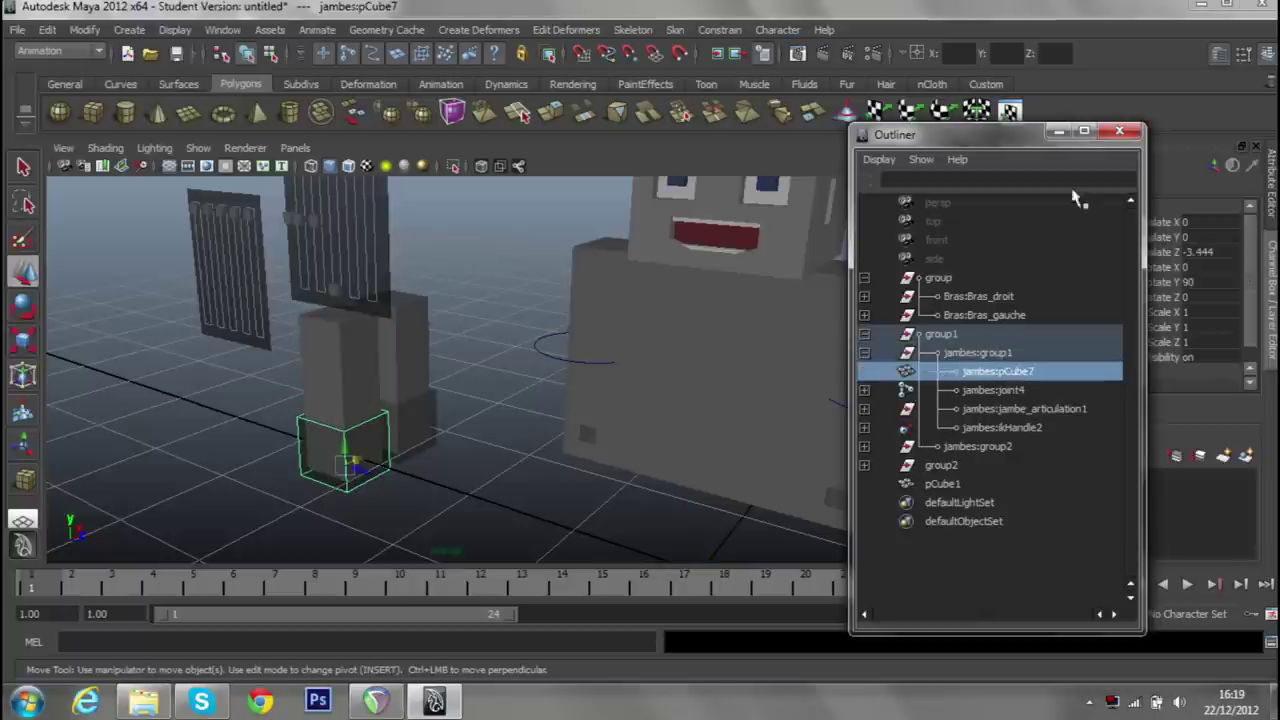
Reset Rotate Y from 90 to 0 on leg cubes jambes:pCube7 and jambes:pCube6.
{"action": "left_click", "coordinate": [1058, 134]}
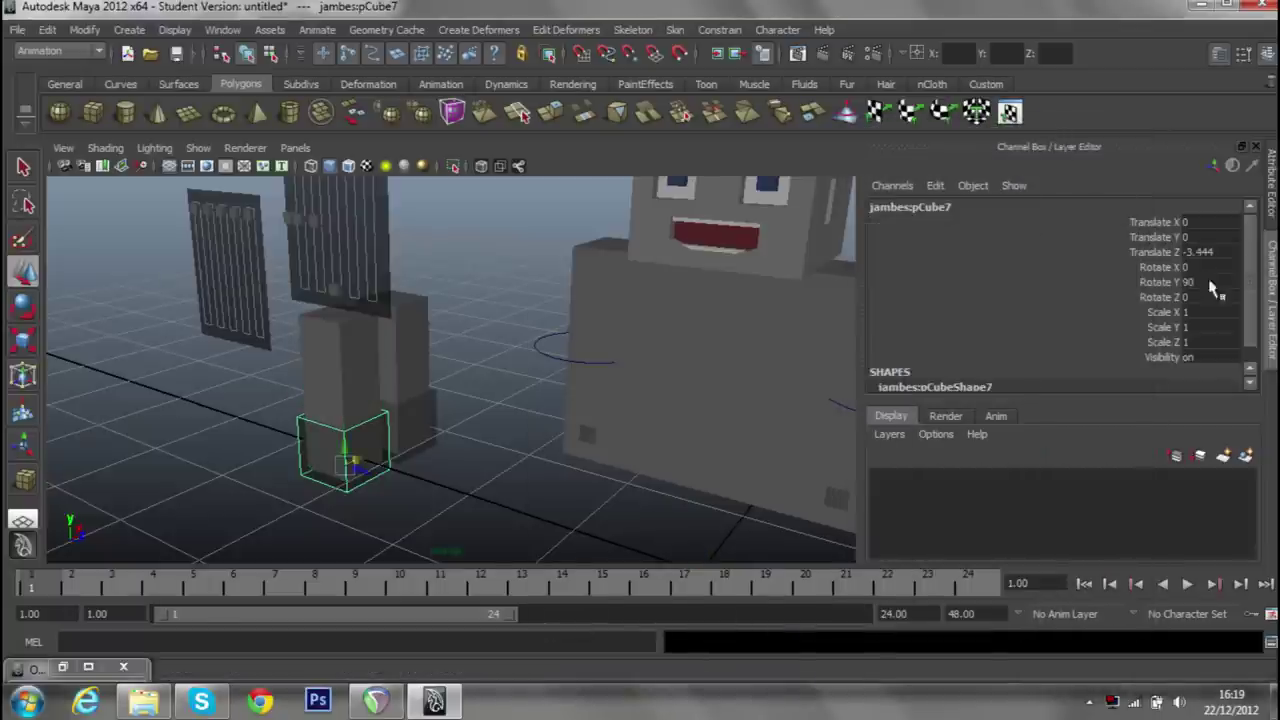
{"action": "double_click", "coordinate": [1190, 281]}
{"action": "type", "text": "0"}
{"action": "key", "text": "Return"}
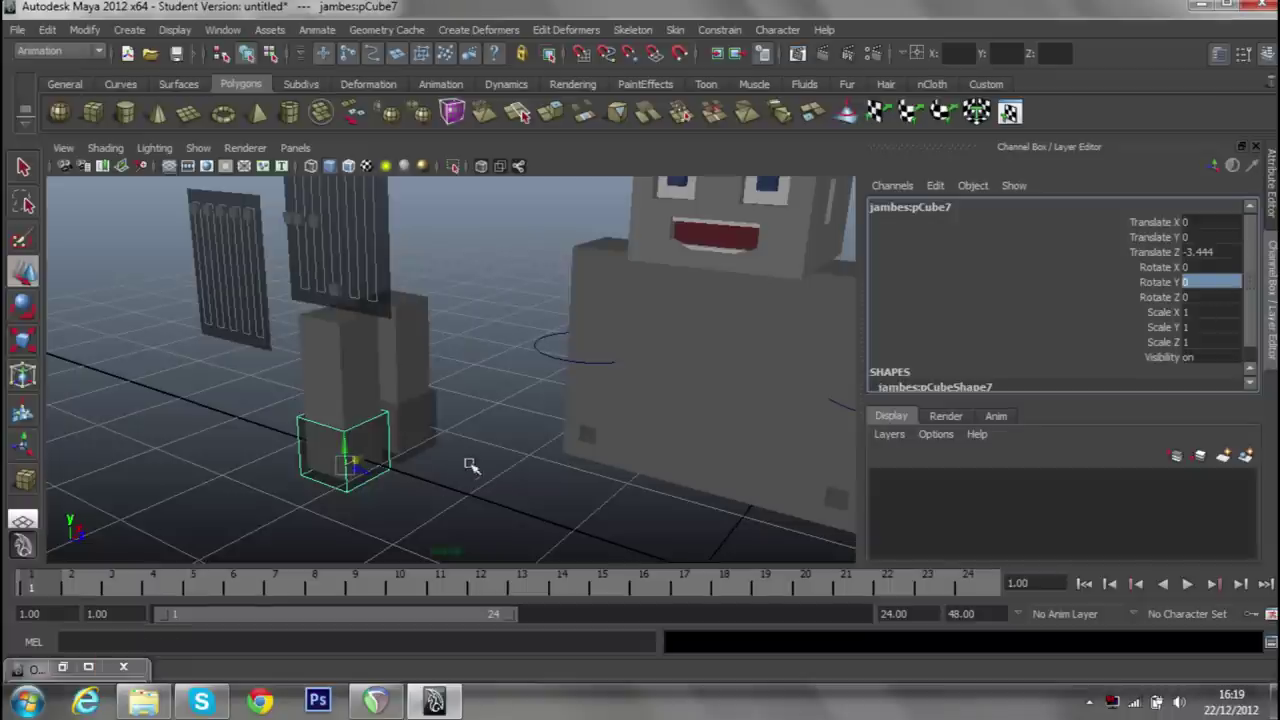
{"action": "left_click", "coordinate": [431, 461]}
{"action": "double_click", "coordinate": [1182, 281]}
{"action": "type", "text": "0"}
{"action": "key", "text": "Return"}
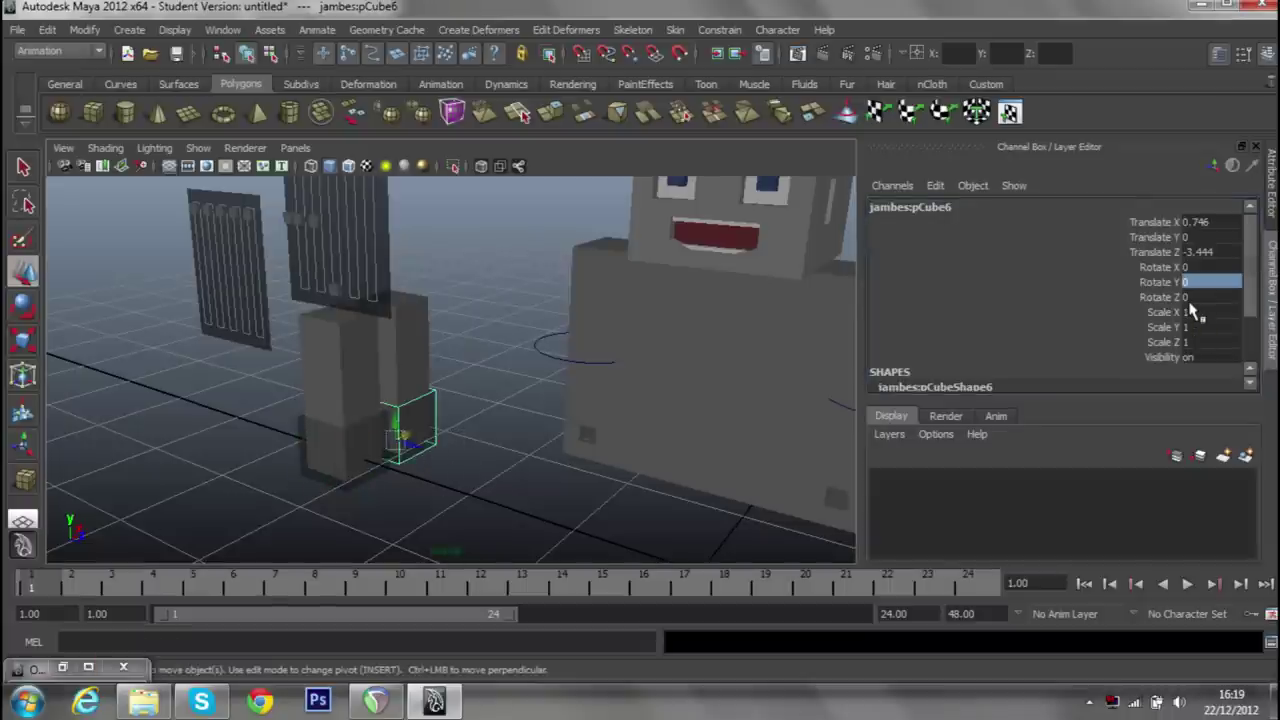
Select jambes:pCube7 with jambes:joint4 in the Outliner and turn on point snapping.
{"action": "left_click", "coordinate": [62, 667]}
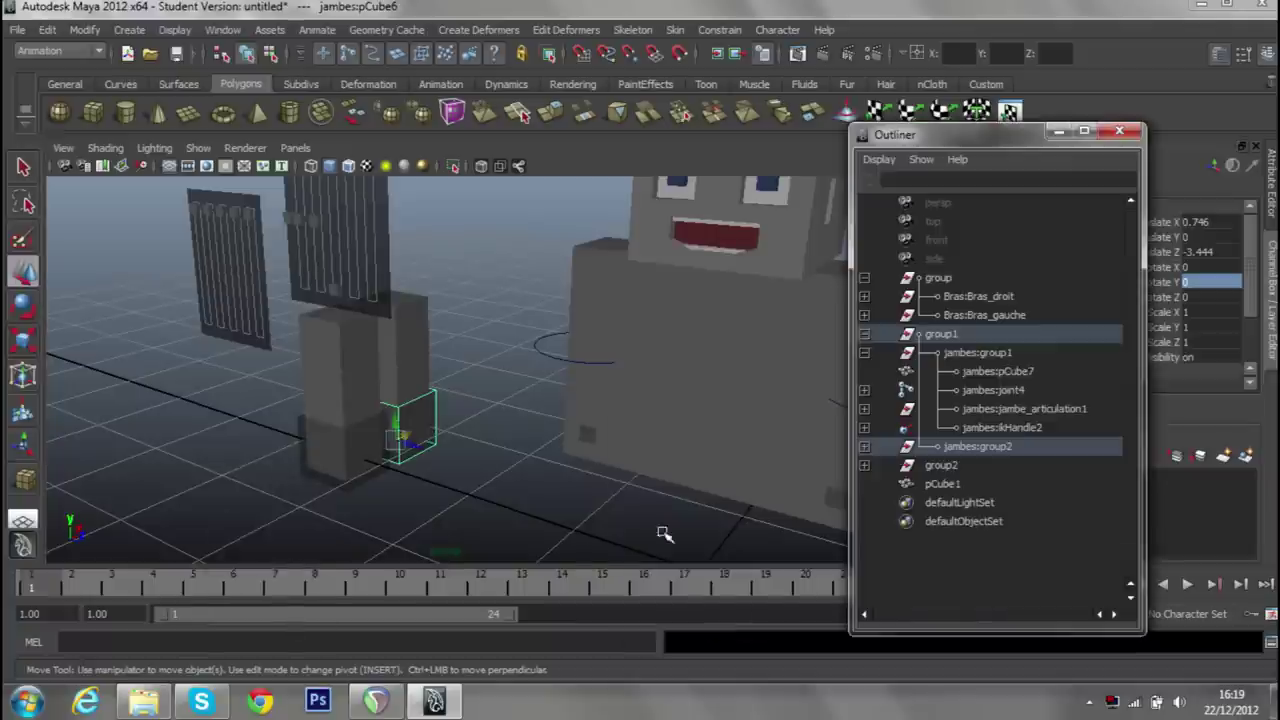
{"action": "left_click", "coordinate": [955, 427]}
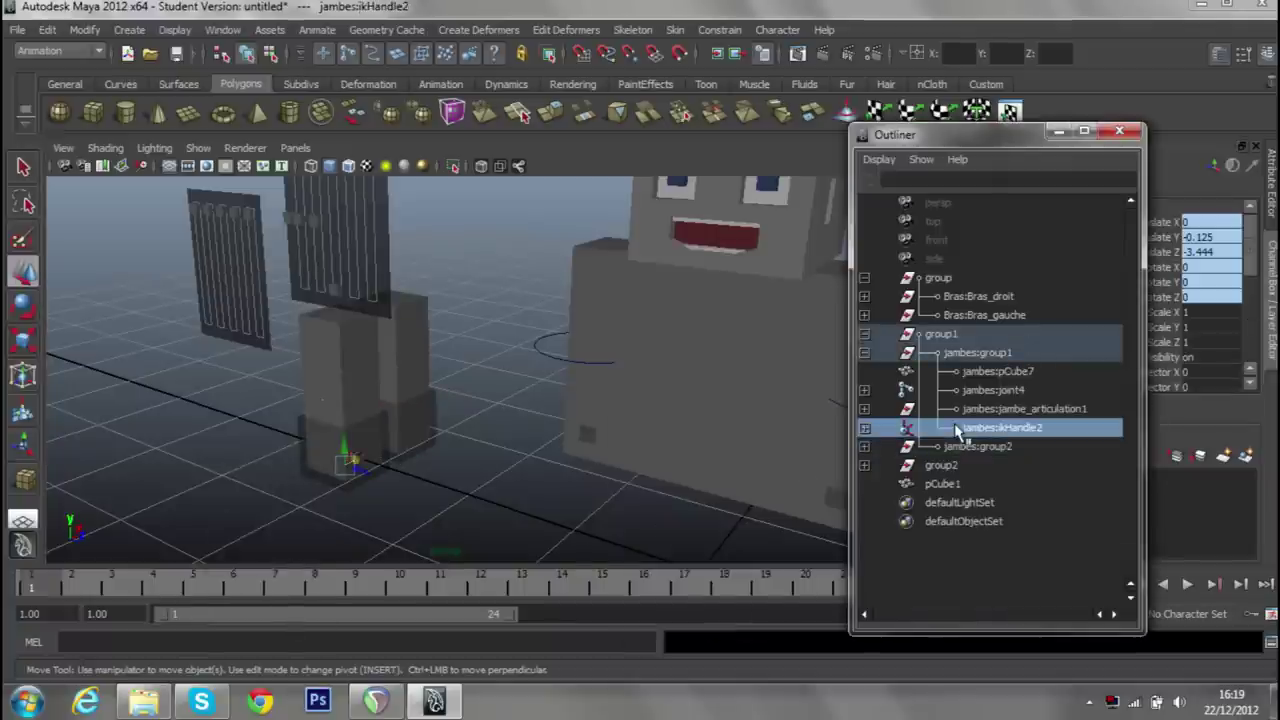
{"action": "left_click", "coordinate": [990, 371]}
{"action": "left_click", "coordinate": [990, 390]}
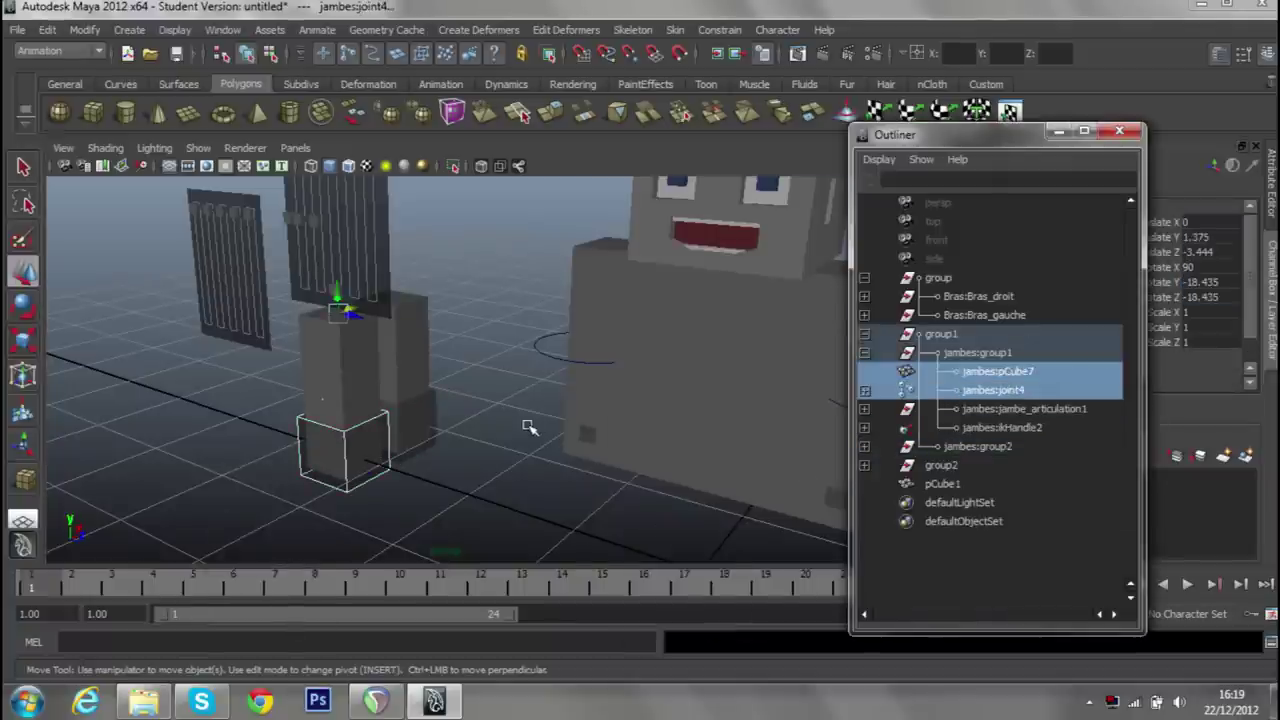
{"action": "left_click_drag", "start_coordinate": [531, 428], "coordinate": [604, 418]}
{"action": "key", "text": "v"}
Move the leg box and joint up beneath the body, to translate 0, 0.721, -0.434.
{"action": "left_click_drag", "start_coordinate": [312, 352], "coordinate": [604, 425]}
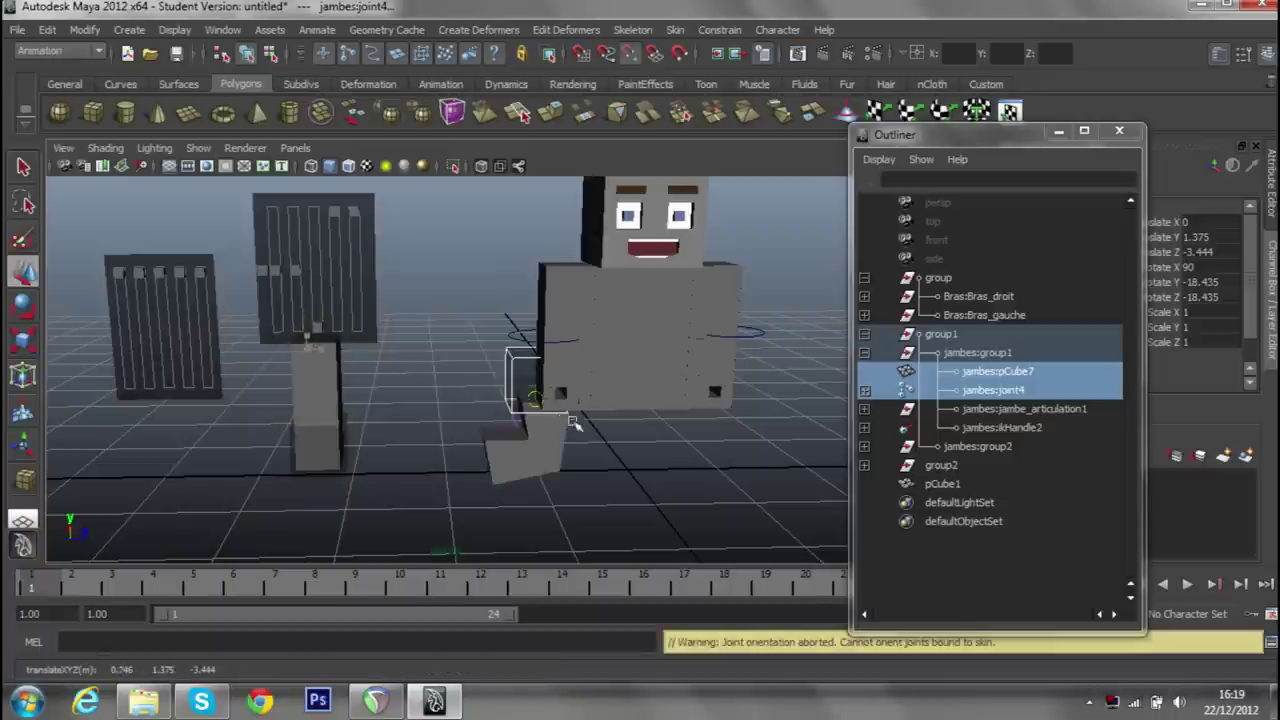
{"action": "key", "text": "ctrl+z"}
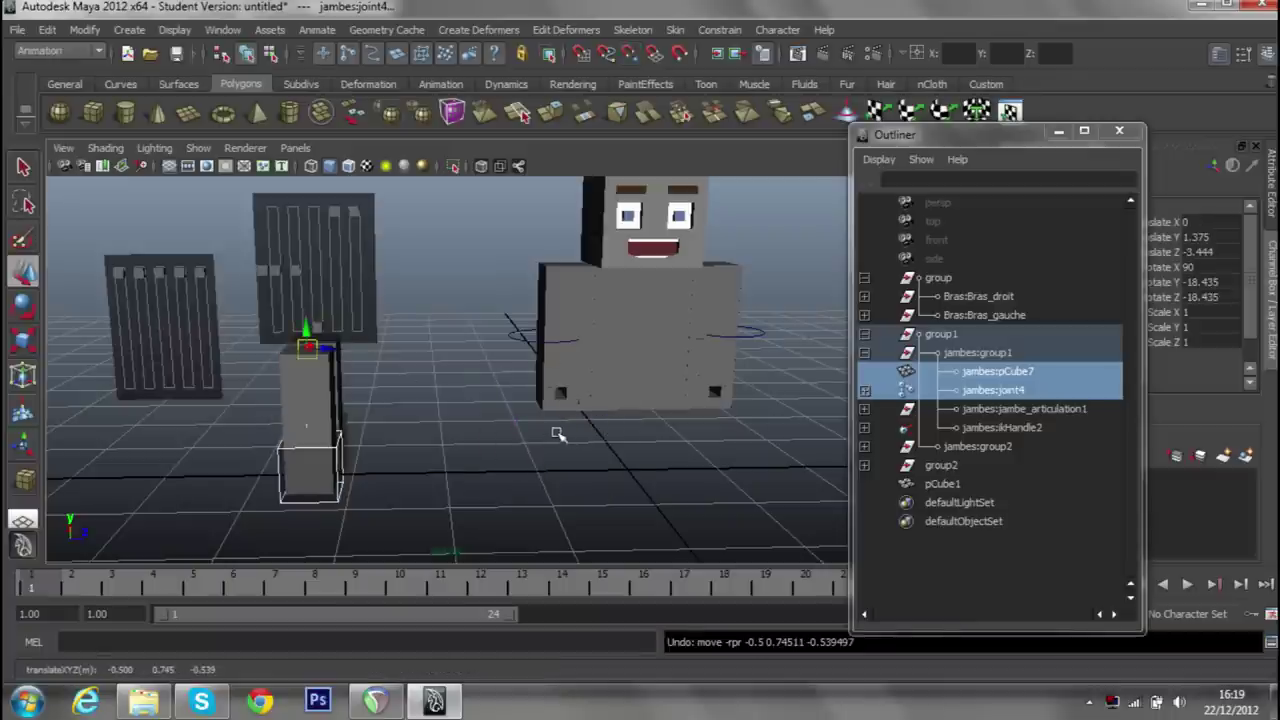
{"action": "left_click_drag", "start_coordinate": [333, 350], "coordinate": [529, 306]}
{"action": "scroll", "scroll_direction": "down", "scroll_amount": 3}
{"action": "scroll", "scroll_direction": "down", "scroll_amount": 3}
{"action": "scroll", "scroll_direction": "down", "scroll_amount": 3}
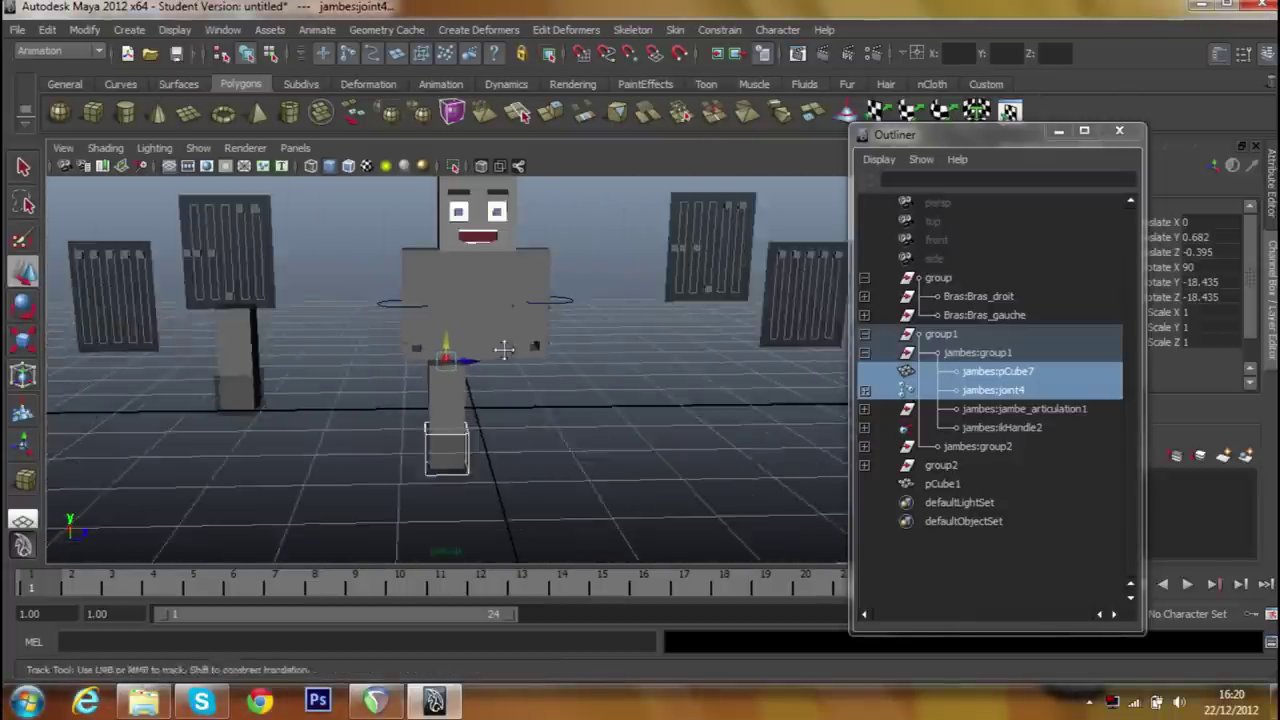
{"action": "scroll", "scroll_direction": "up", "scroll_amount": 3}
{"action": "scroll", "scroll_direction": "up", "scroll_amount": 3}
{"action": "left_click_drag", "start_coordinate": [534, 380], "coordinate": [523, 369]}
{"action": "left_click_drag", "start_coordinate": [523, 369], "coordinate": [794, 323]}
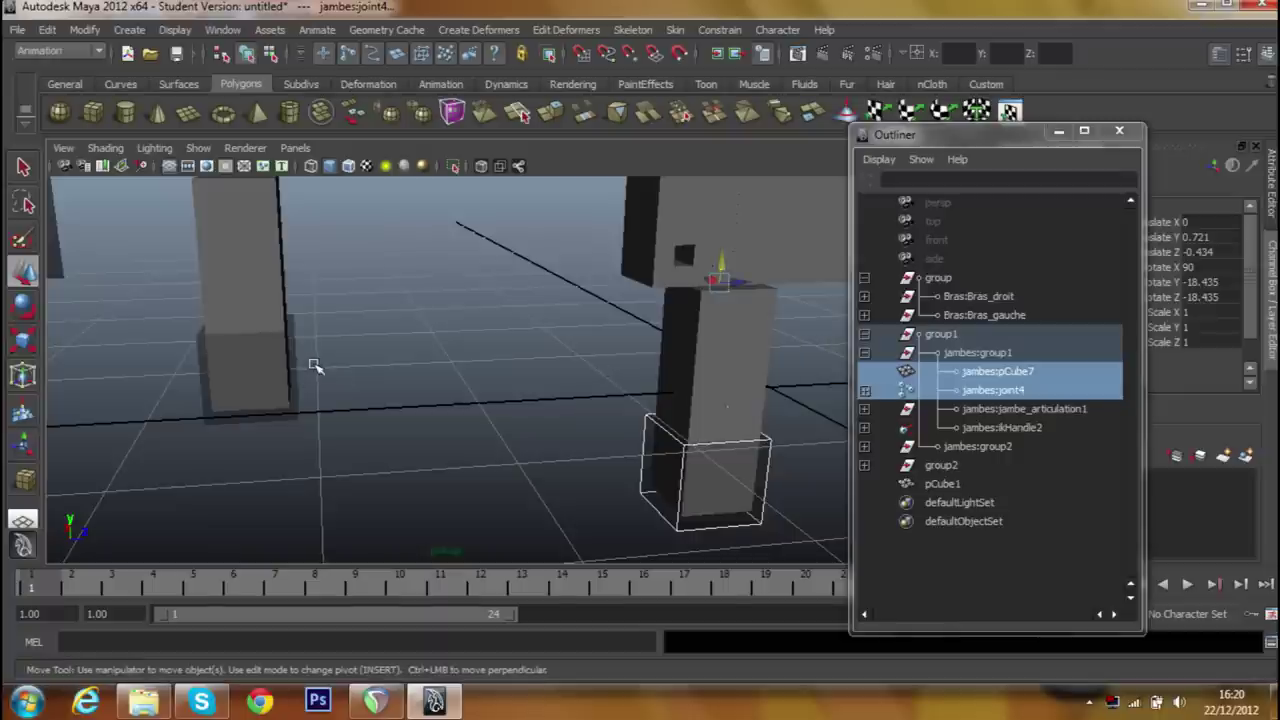
{"action": "left_click_drag", "start_coordinate": [363, 383], "coordinate": [420, 508]}
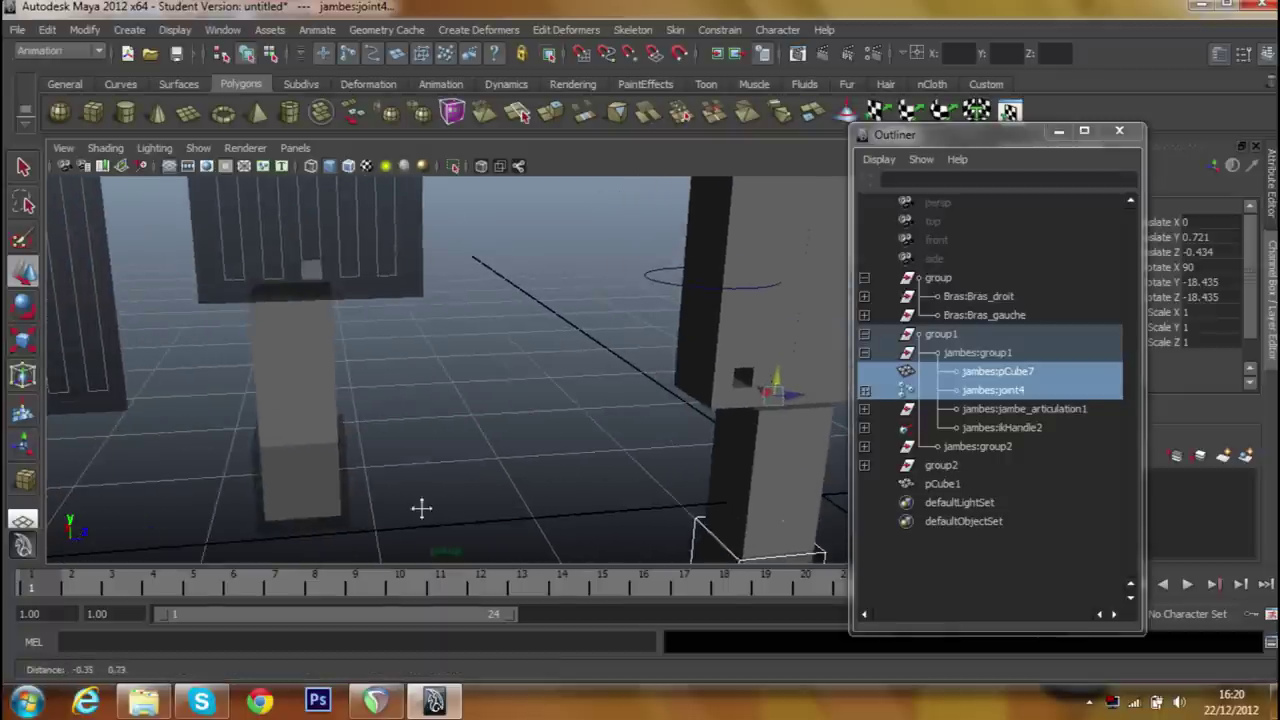
Expand jambes:group2 and select the jambes:pCube6 leg box together with jambes:joint1.
{"action": "left_click", "coordinate": [970, 445]}
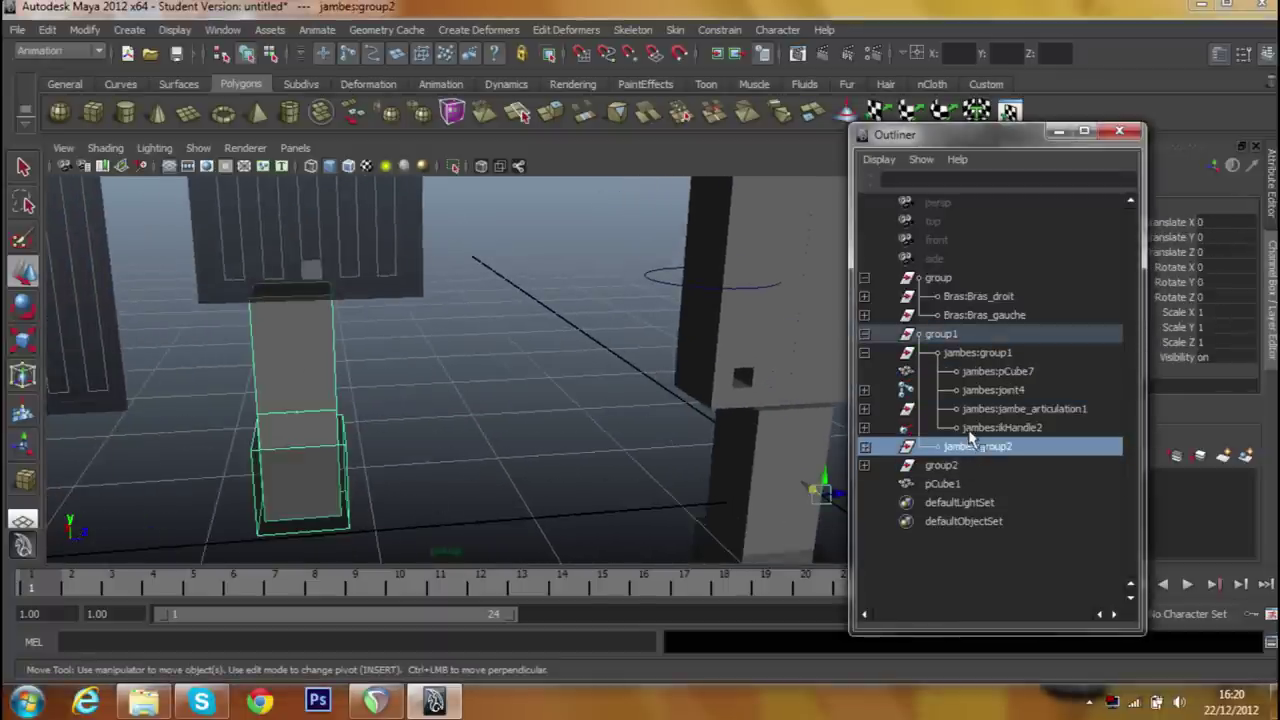
{"action": "left_click", "coordinate": [865, 446]}
{"action": "left_click_drag", "start_coordinate": [586, 420], "coordinate": [580, 380]}
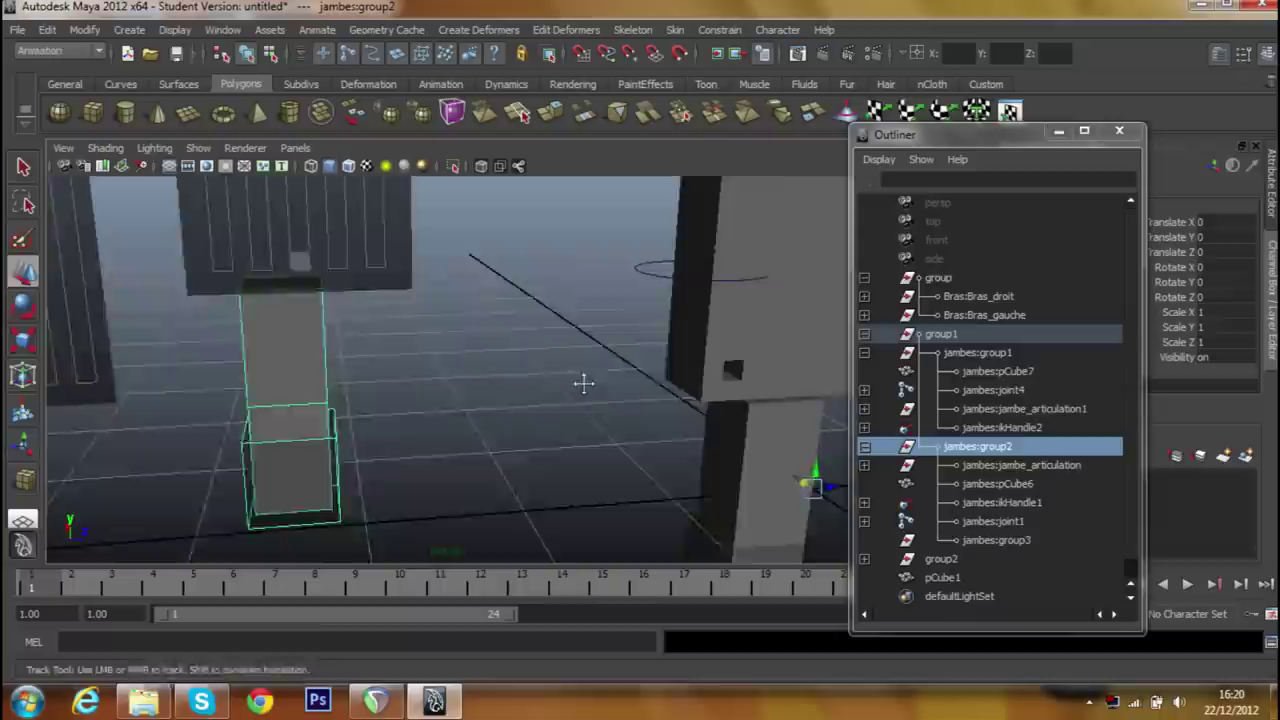
{"action": "left_click", "coordinate": [970, 485]}
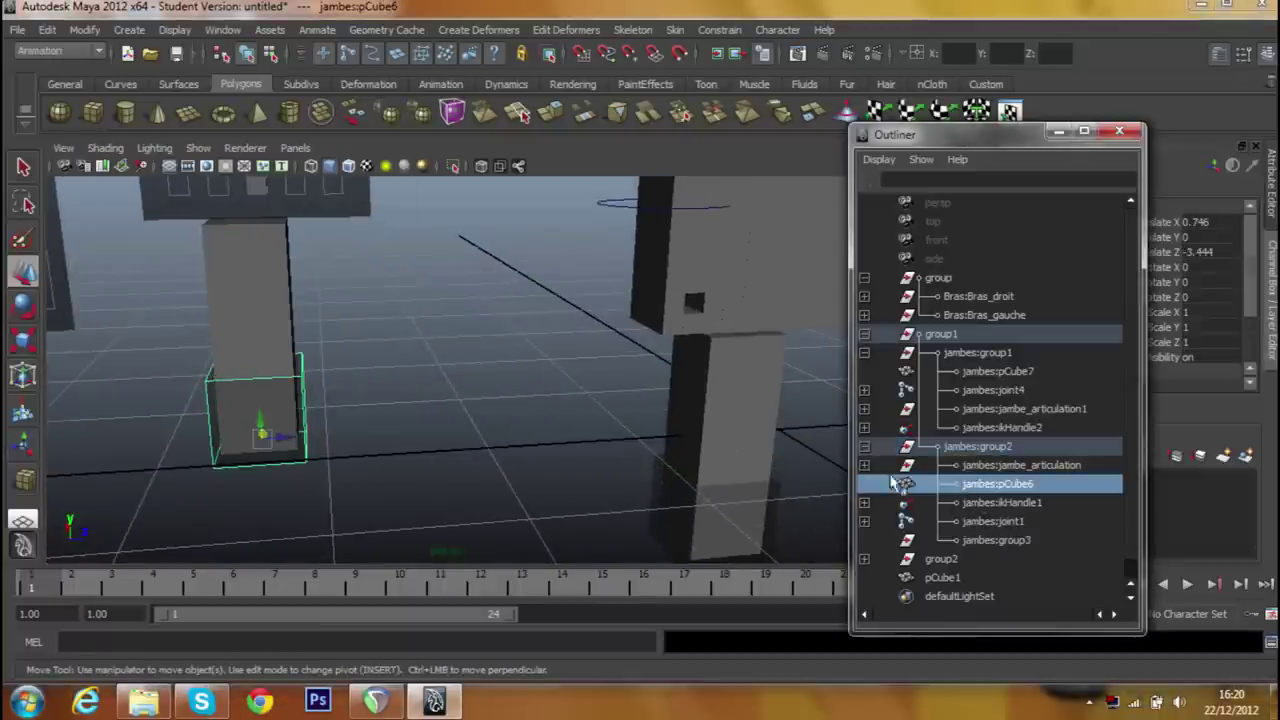
{"action": "left_click", "coordinate": [942, 520]}
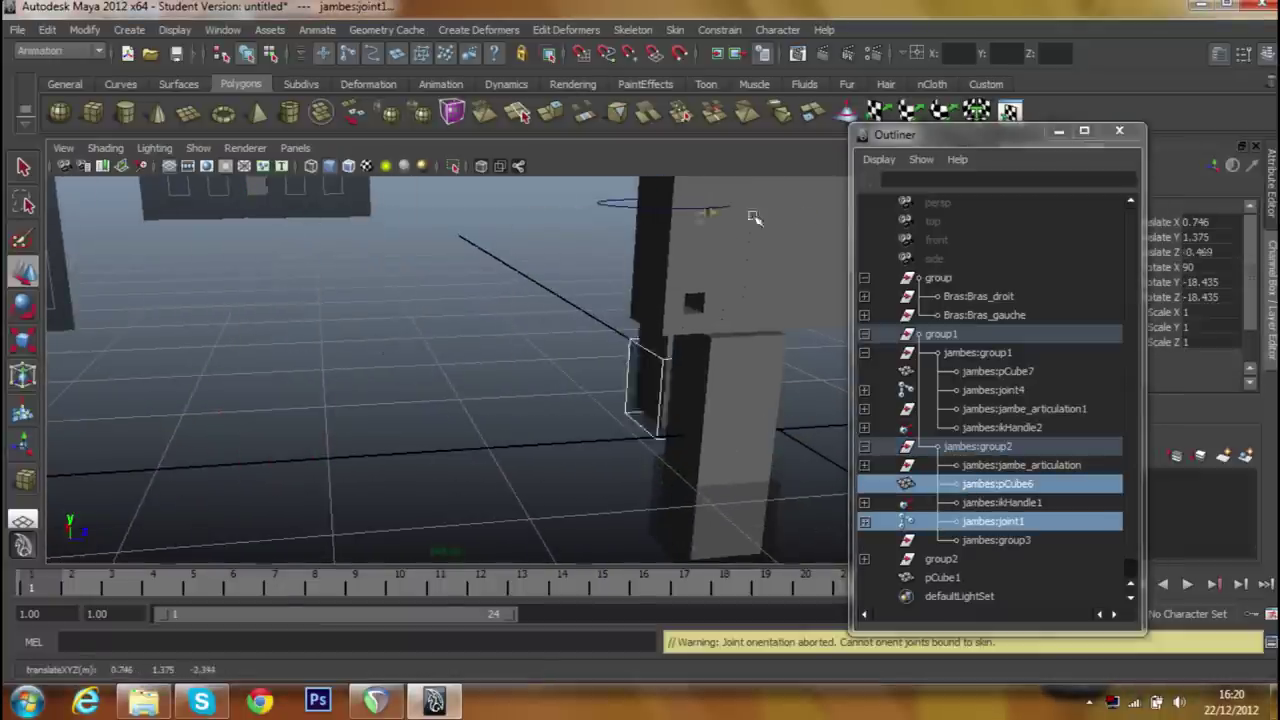
Move pCube6 and joint1 down so they sit under the body beside the first leg.
{"action": "left_click_drag", "start_coordinate": [749, 263], "coordinate": [447, 322]}
{"action": "left_click_drag", "start_coordinate": [593, 260], "coordinate": [607, 375]}
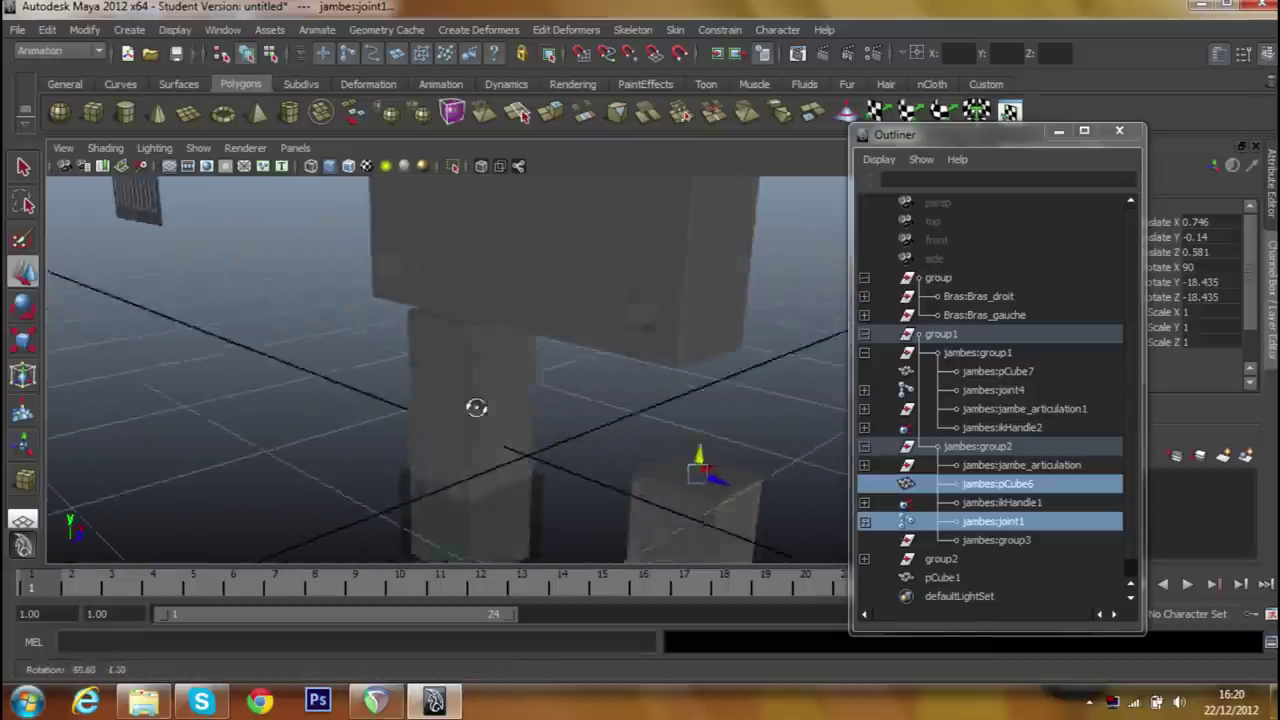
{"action": "left_click_drag", "start_coordinate": [575, 424], "coordinate": [524, 435]}
{"action": "left_click_drag", "start_coordinate": [486, 262], "coordinate": [505, 357]}
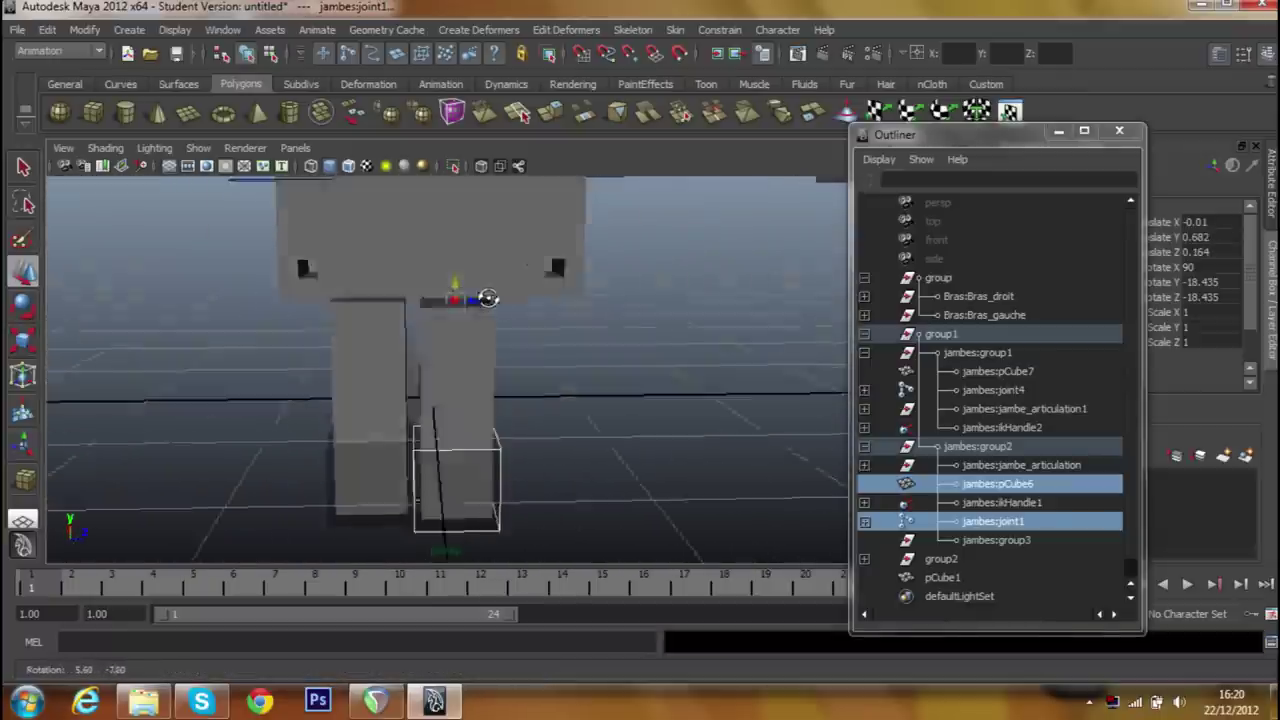
Select jambes:joint4 and jambes:pCube7, try moving them, then undo the move.
{"action": "scroll", "scroll_direction": "down", "scroll_amount": 3}
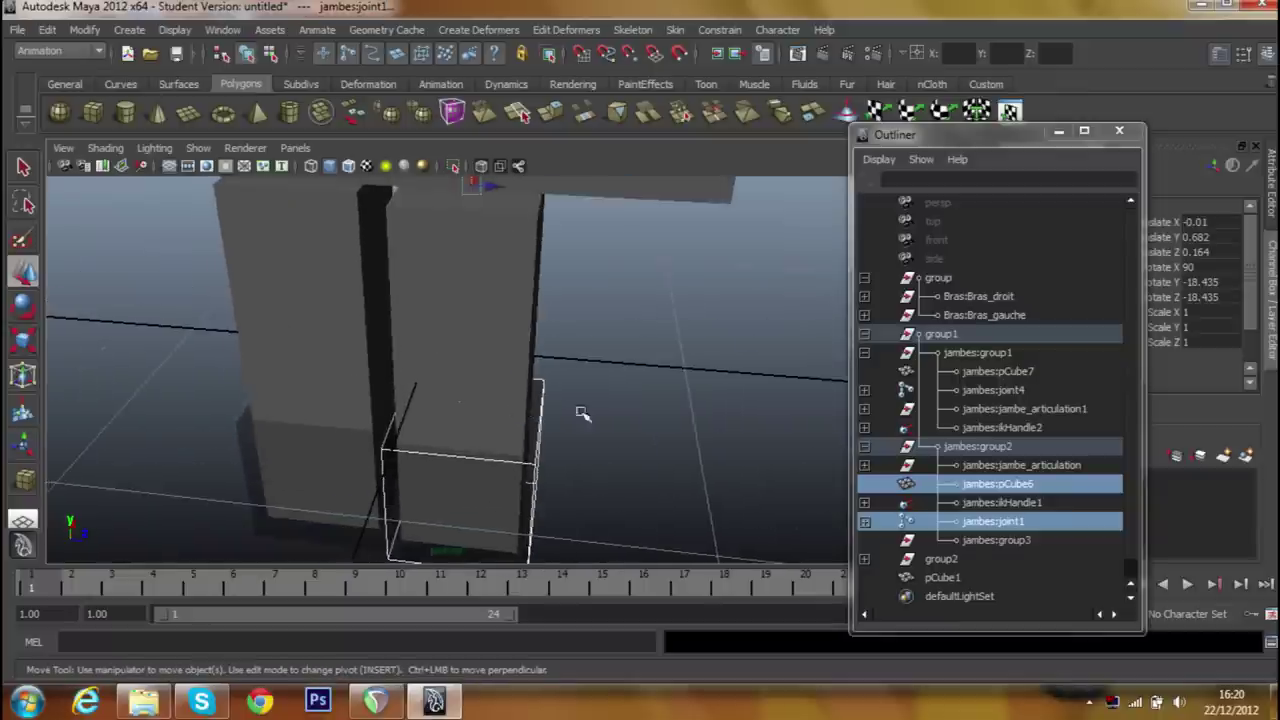
{"action": "scroll", "scroll_direction": "down", "scroll_amount": 3}
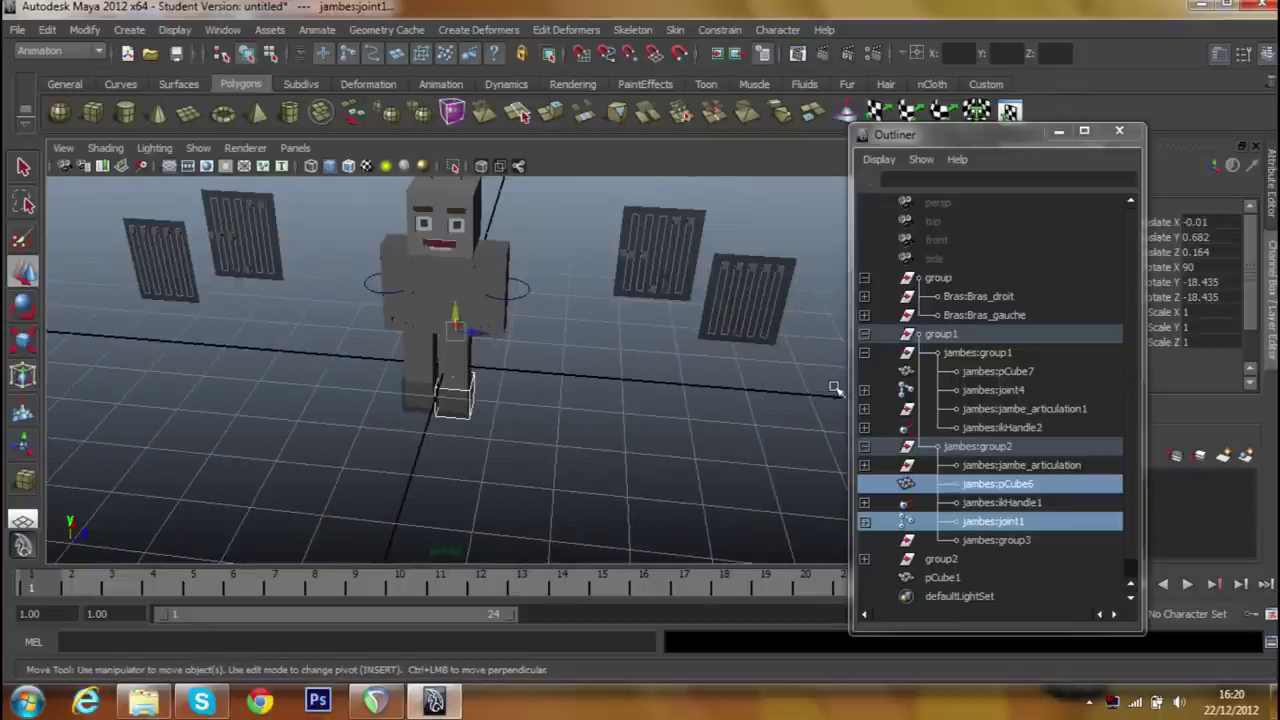
{"action": "left_click", "coordinate": [990, 389]}
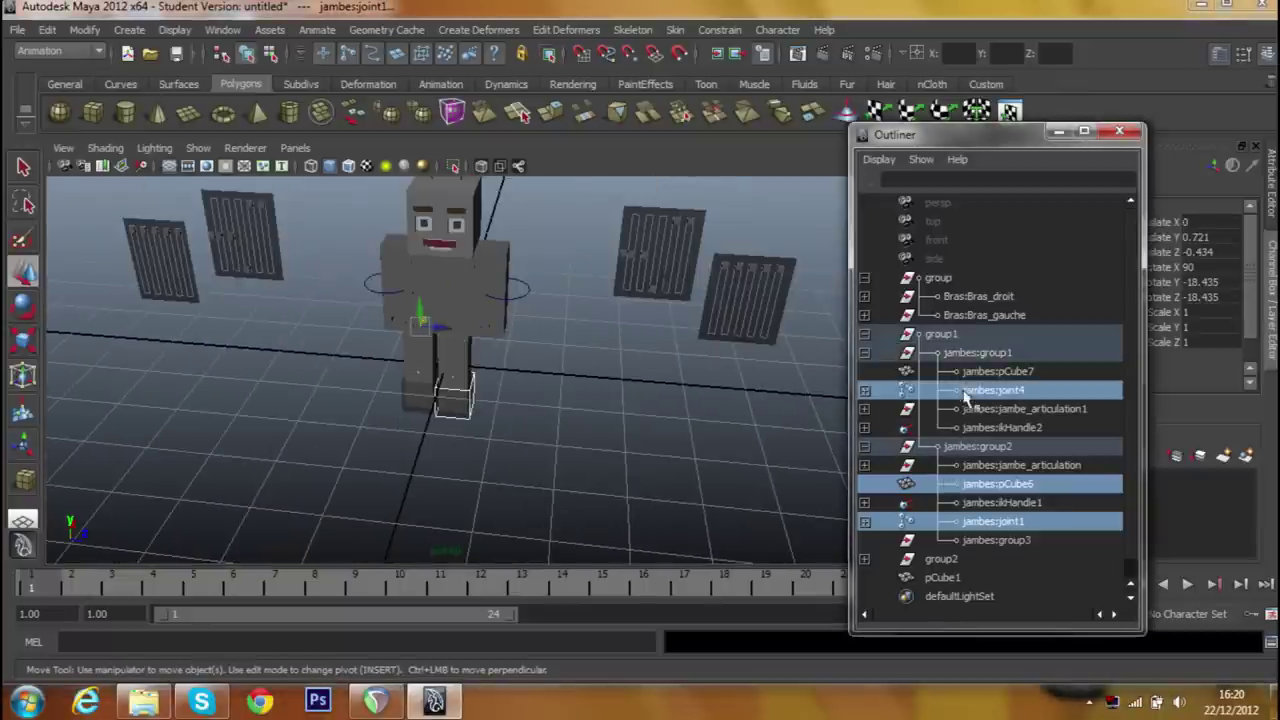
{"action": "left_click", "coordinate": [960, 373]}
{"action": "left_click_drag", "start_coordinate": [430, 382], "coordinate": [432, 378]}
{"action": "key", "text": "ctrl+z"}
Select the Bras_droit and Bras_gauche arms, then pCube1 and the pCube6 leg box.
{"action": "scroll", "scroll_direction": "up", "scroll_amount": 3}
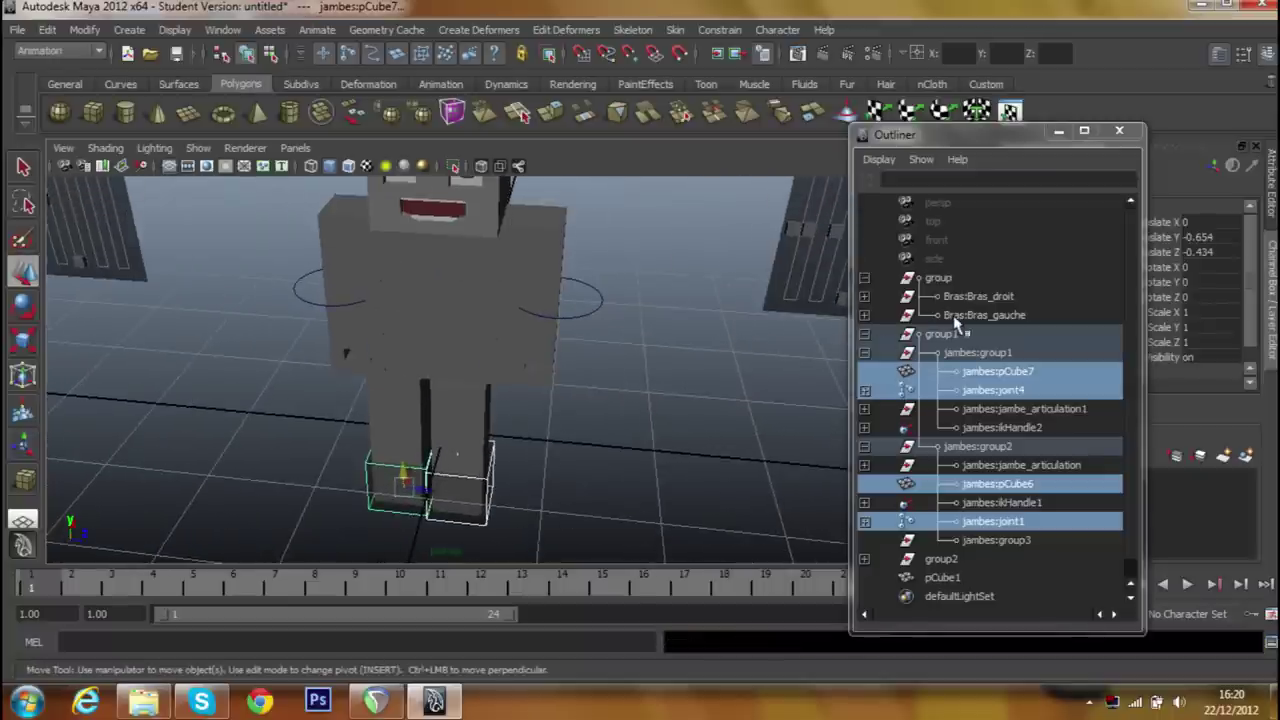
{"action": "left_click", "coordinate": [955, 315]}
{"action": "left_click", "coordinate": [965, 296]}
{"action": "scroll", "scroll_direction": "down", "scroll_amount": 3}
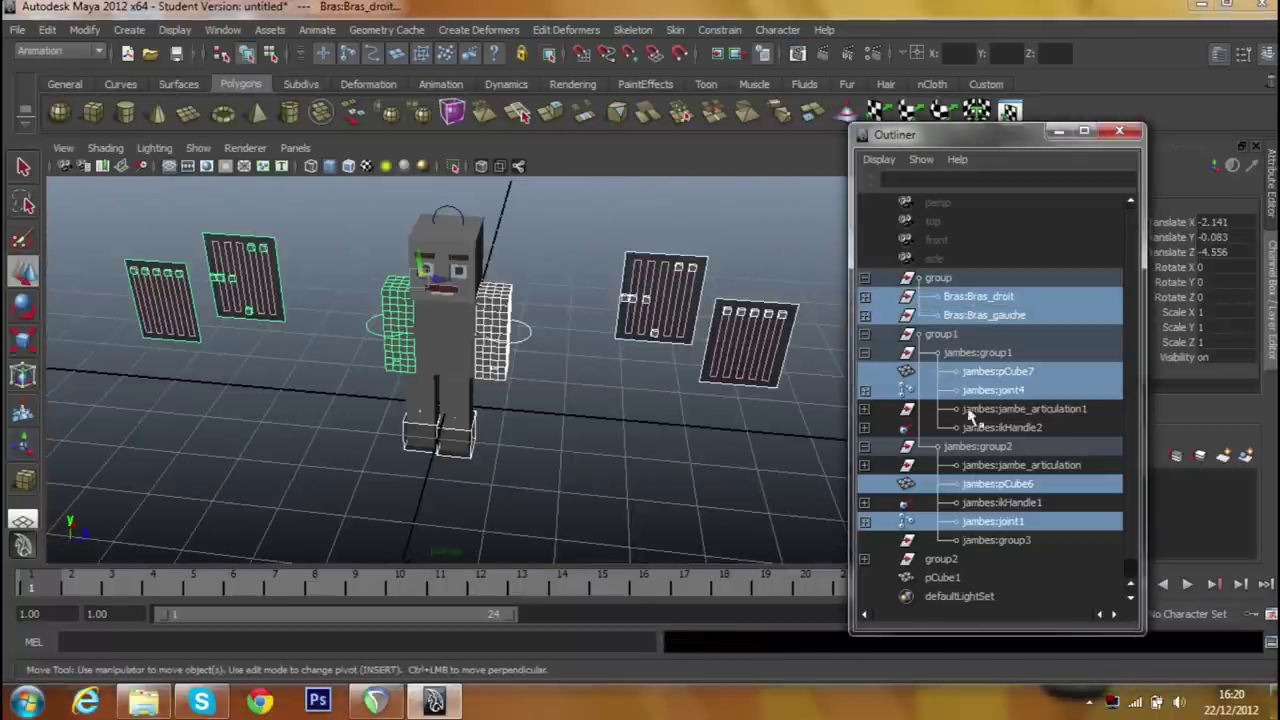
{"action": "left_click", "coordinate": [941, 577]}
{"action": "scroll", "scroll_direction": "up", "scroll_amount": 3}
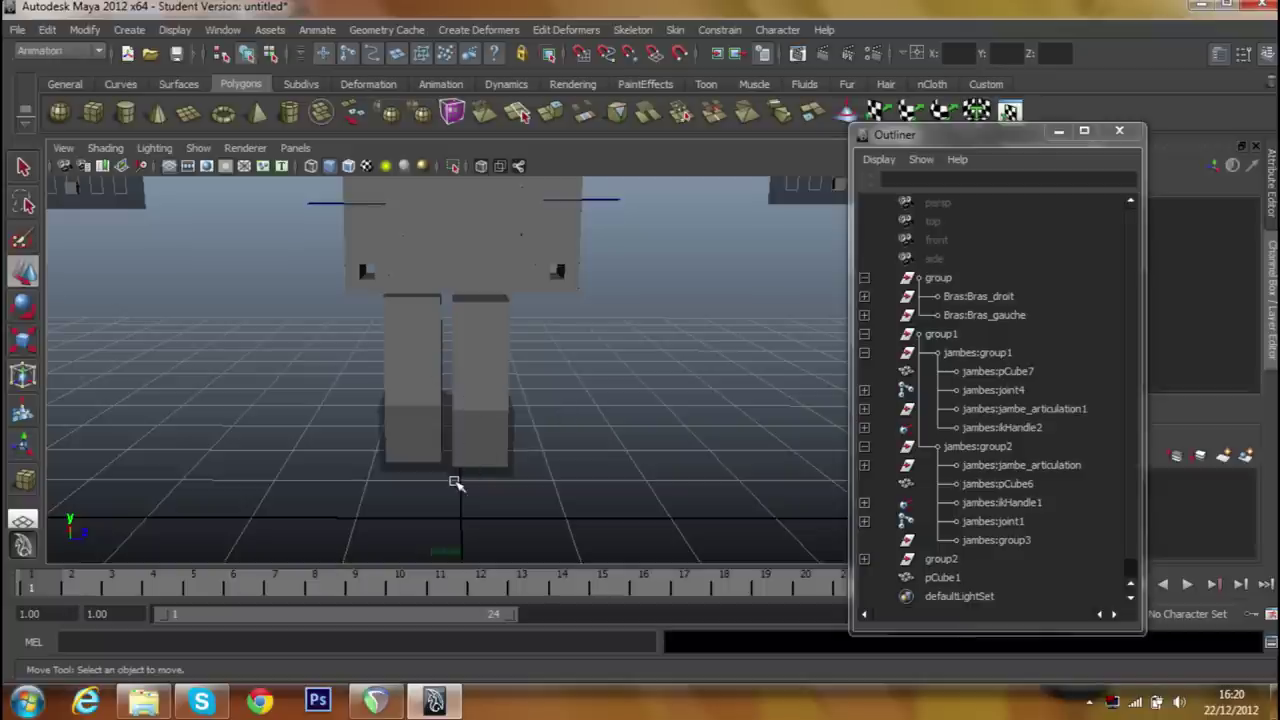
{"action": "left_click", "coordinate": [456, 470]}
Clear the selection and end with the torso cube pCube1 selected.
{"action": "scroll", "scroll_direction": "up", "scroll_amount": 3}
{"action": "scroll", "scroll_direction": "up", "scroll_amount": 3}
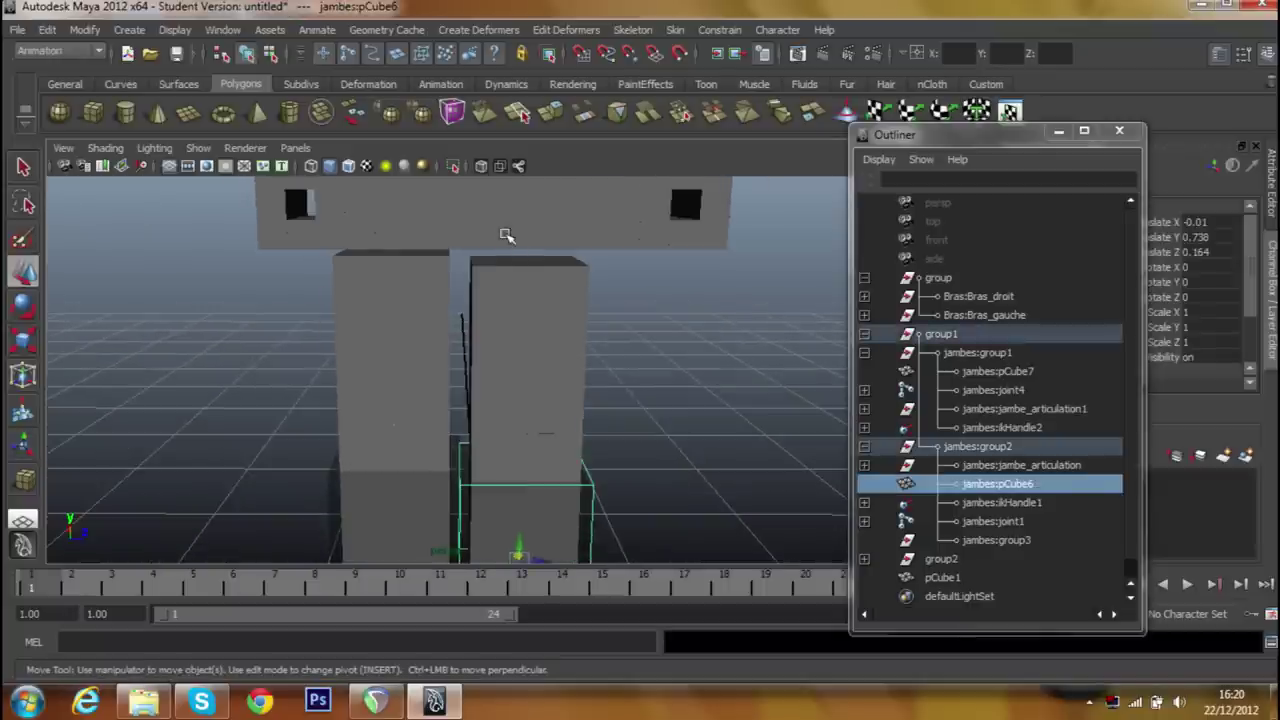
{"action": "left_click", "coordinate": [505, 235]}
{"action": "scroll", "scroll_direction": "down", "scroll_amount": 3}
{"action": "left_click", "coordinate": [600, 372]}
{"action": "scroll", "scroll_direction": "up", "scroll_amount": 3}
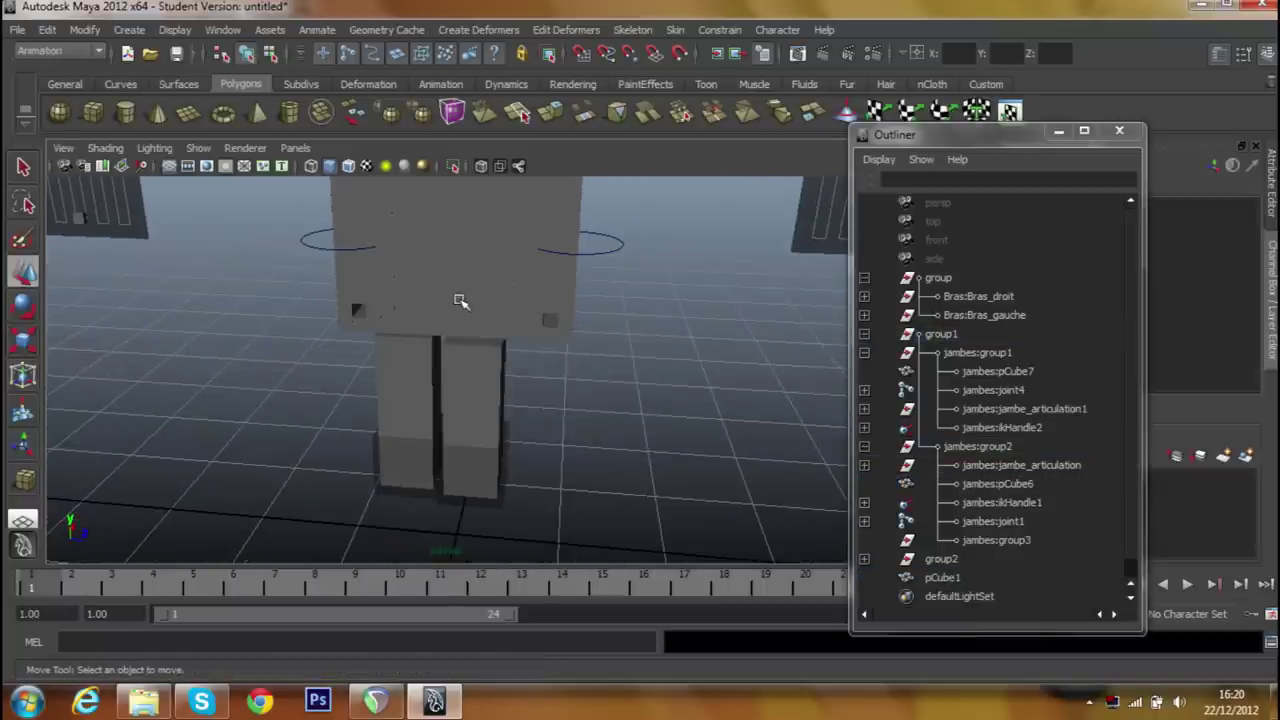
{"action": "left_click", "coordinate": [460, 302]}
Show pCube1's polyCube1 construction settings in the Attribute Editor.
{"action": "left_click", "coordinate": [1058, 130]}
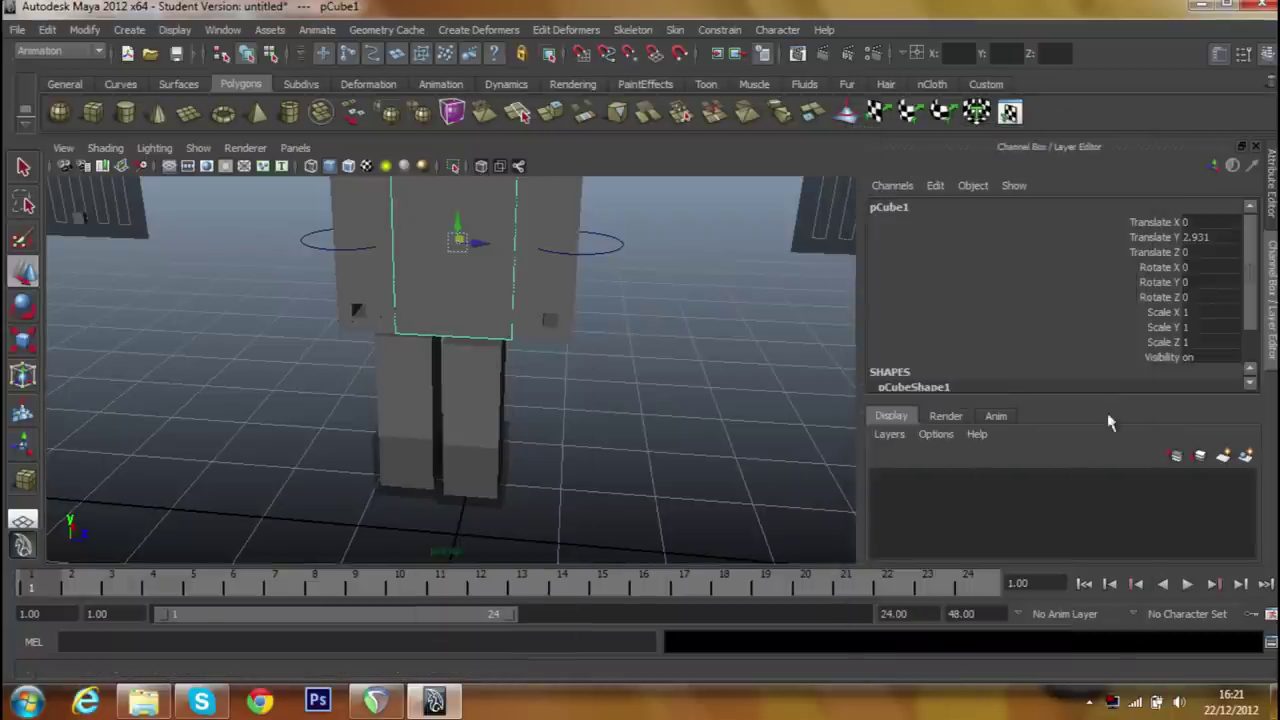
{"action": "left_click", "coordinate": [1022, 372]}
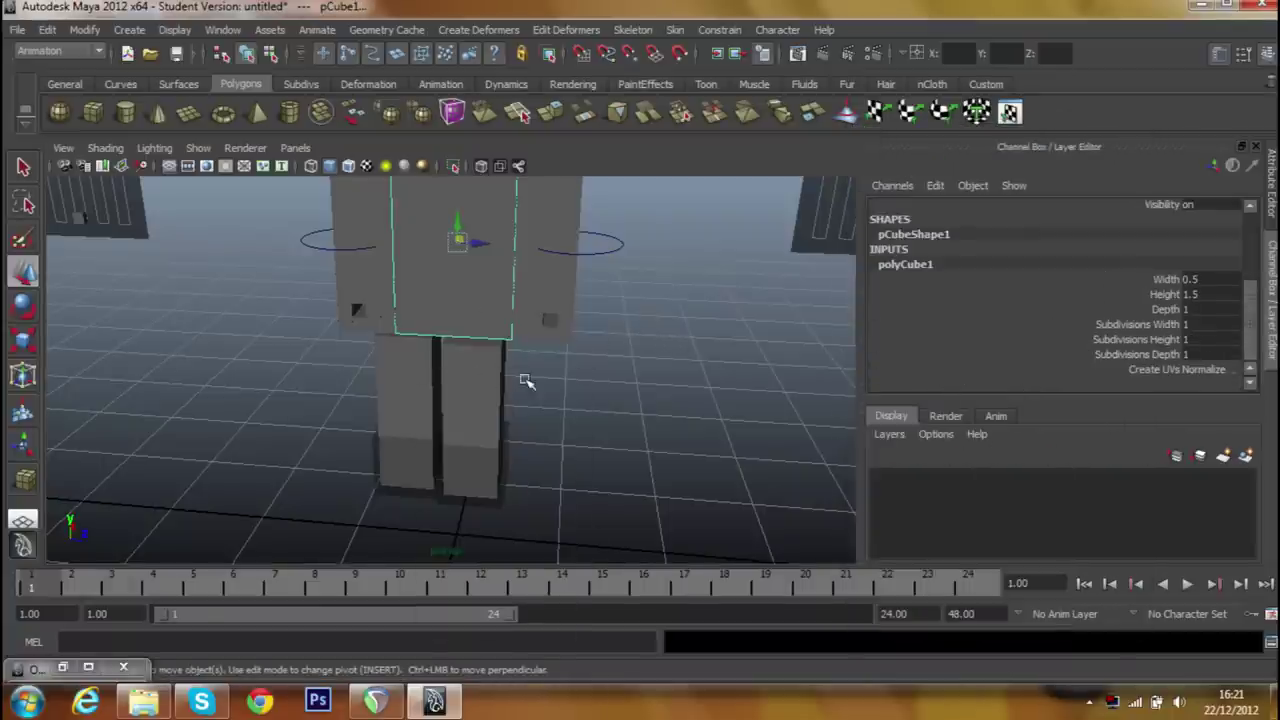
{"action": "scroll", "scroll_direction": "up", "scroll_amount": 3}
{"action": "scroll", "scroll_direction": "up", "scroll_amount": 3}
{"action": "scroll", "scroll_direction": "up", "scroll_amount": 3}
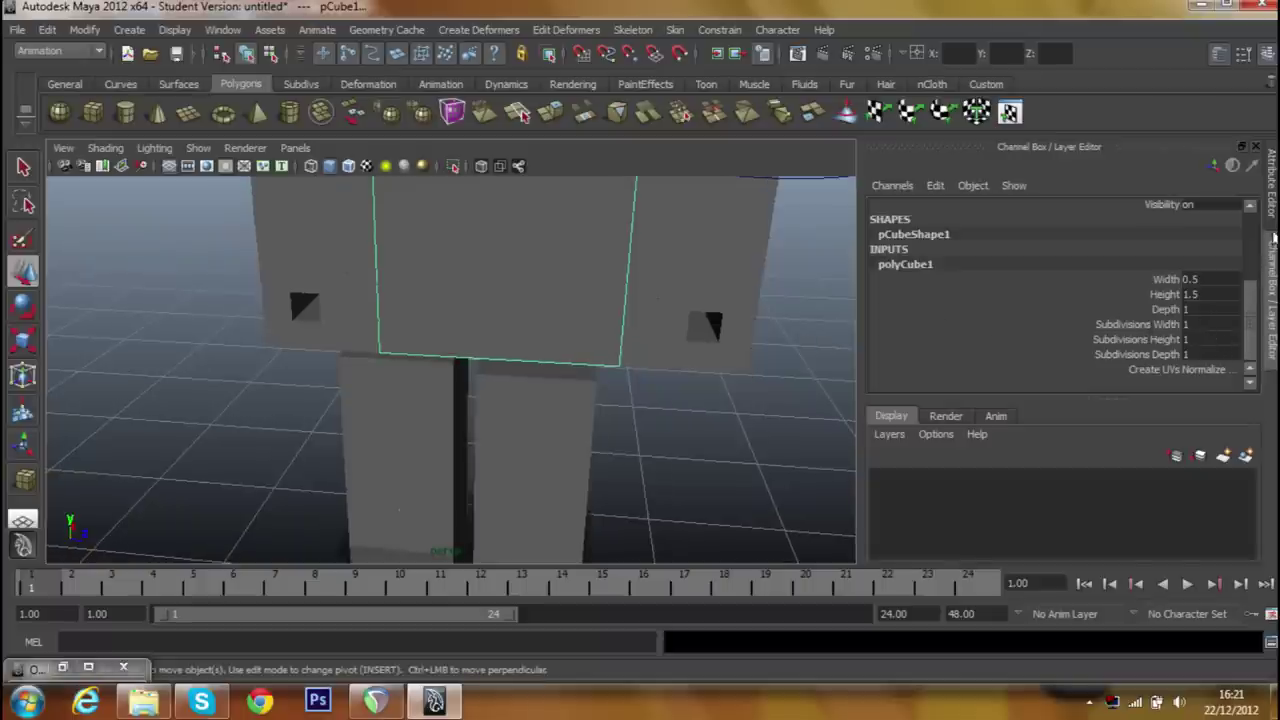
{"action": "left_click", "coordinate": [1274, 237]}
{"action": "left_click", "coordinate": [1112, 200]}
{"action": "left_click", "coordinate": [1045, 200]}
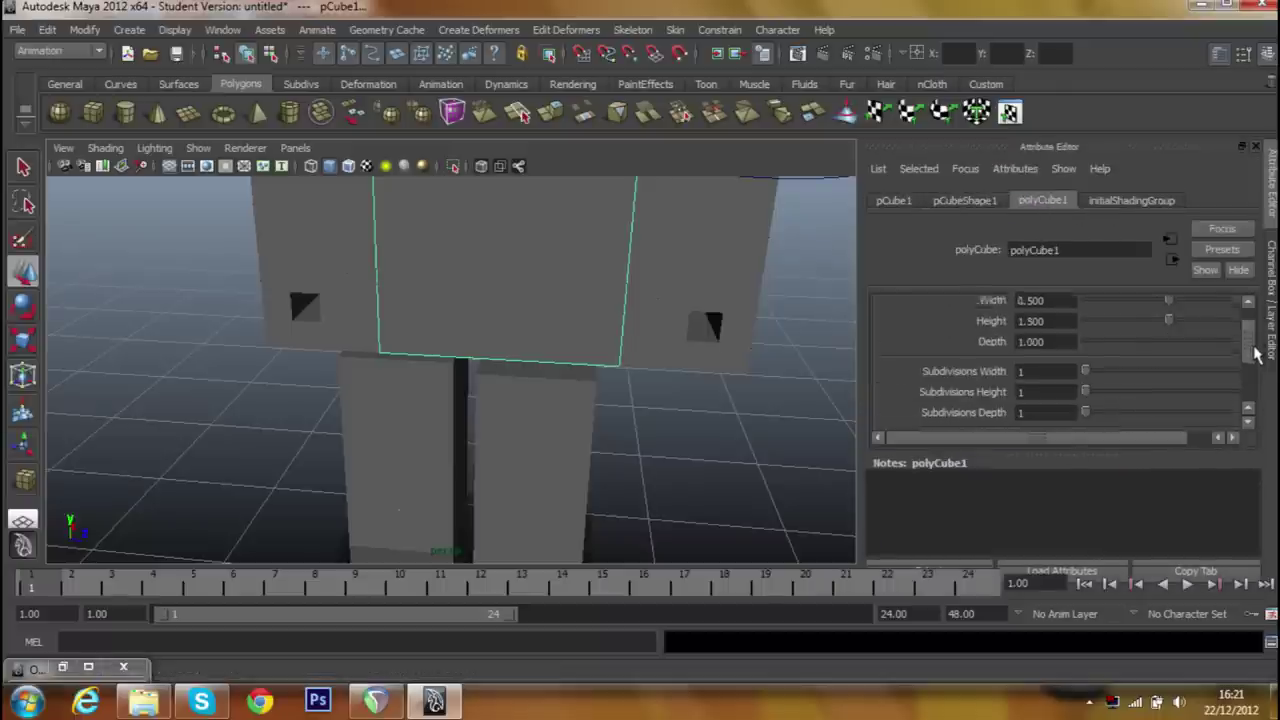
Set the torso's Subdivisions Depth to 4 with the slider, leaving height at 1.
{"action": "scroll", "scroll_direction": "down", "scroll_amount": 3}
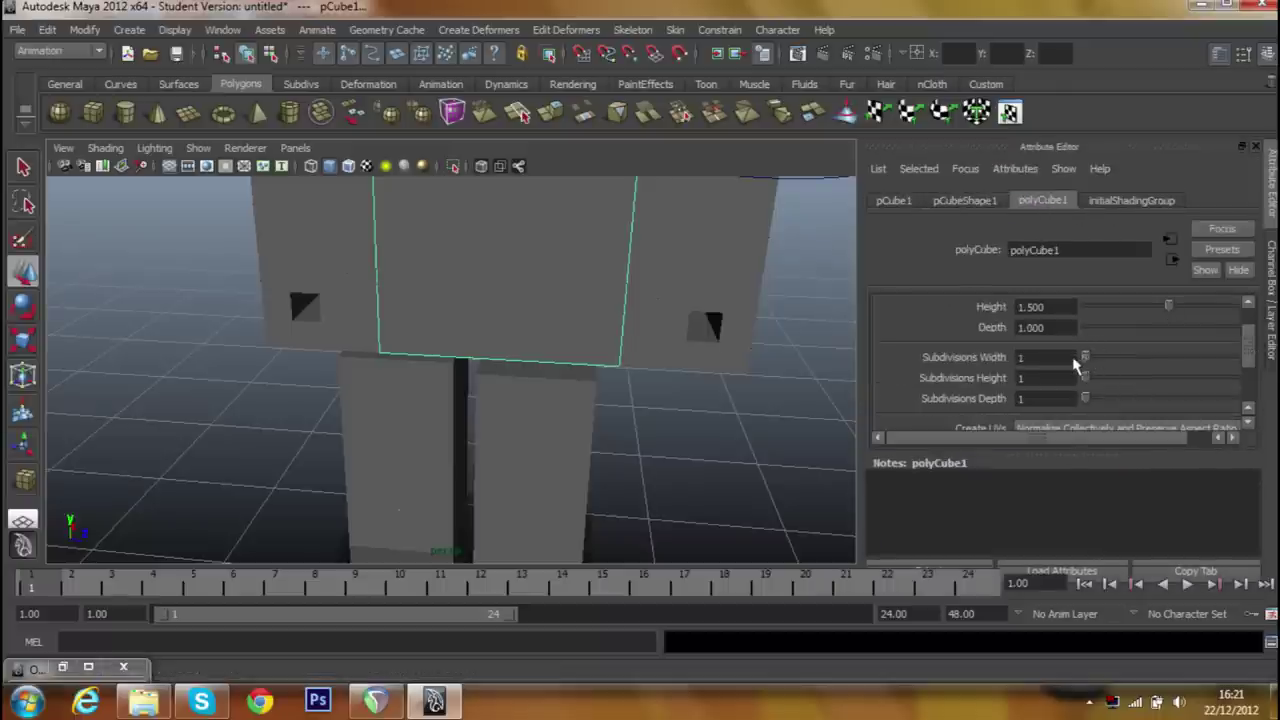
{"action": "left_click_drag", "start_coordinate": [1087, 380], "coordinate": [1097, 403]}
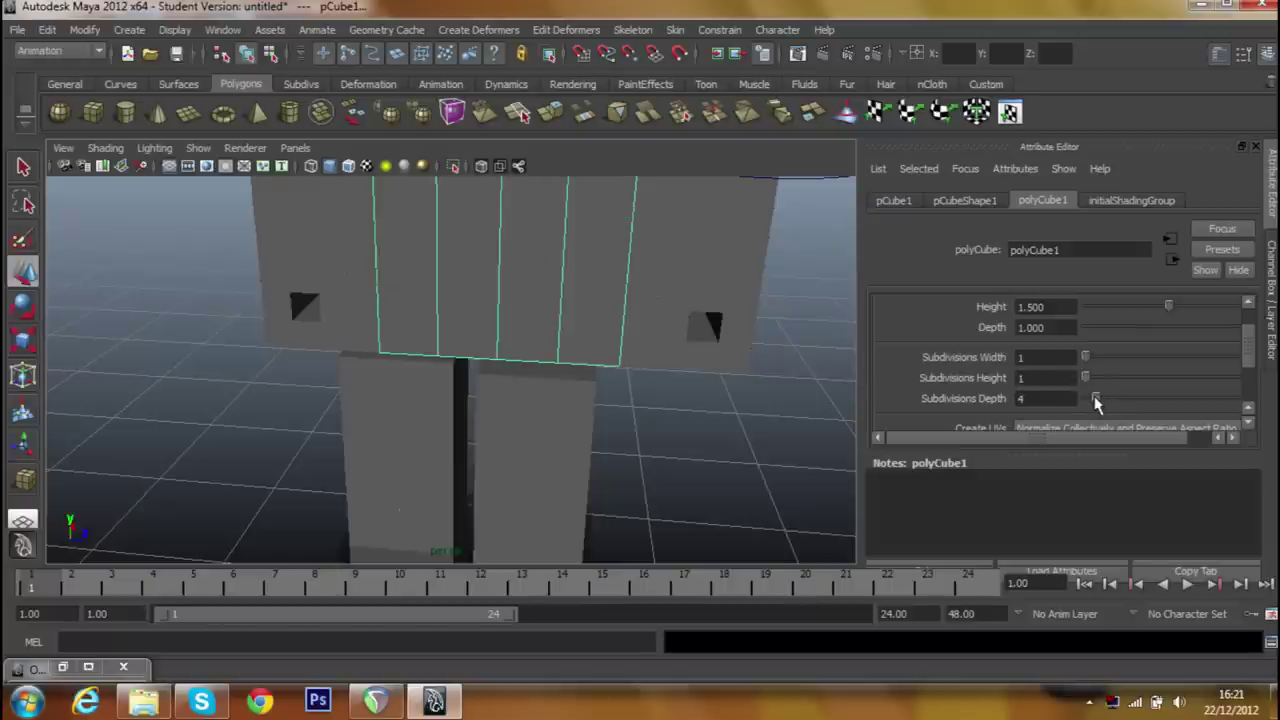
{"action": "scroll", "scroll_direction": "down", "scroll_amount": 3}
{"action": "scroll", "scroll_direction": "down", "scroll_amount": 3}
{"action": "scroll", "scroll_direction": "down", "scroll_amount": 3}
{"action": "scroll", "scroll_direction": "down", "scroll_amount": 3}
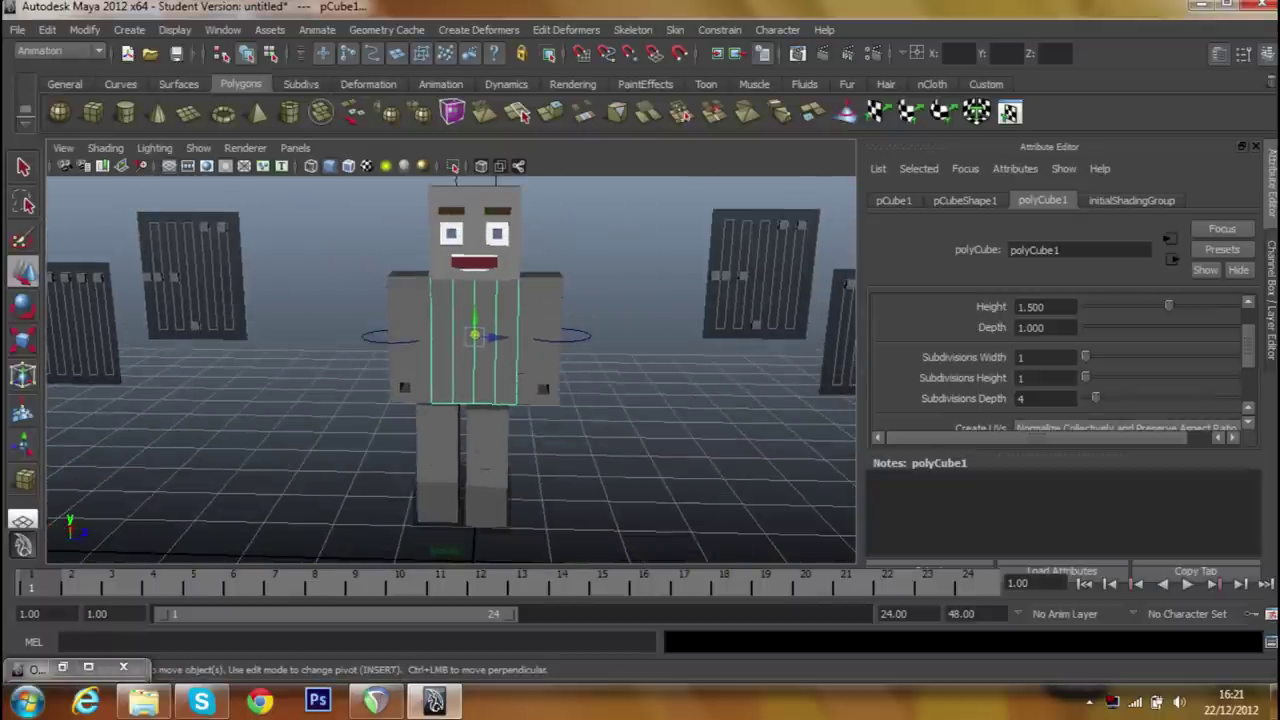
{"action": "left_click_drag", "start_coordinate": [1095, 400], "coordinate": [1095, 400]}
Pan the view up to the torso and select the jambes:joint4 joint.
{"action": "scroll", "scroll_direction": "up", "scroll_amount": 3}
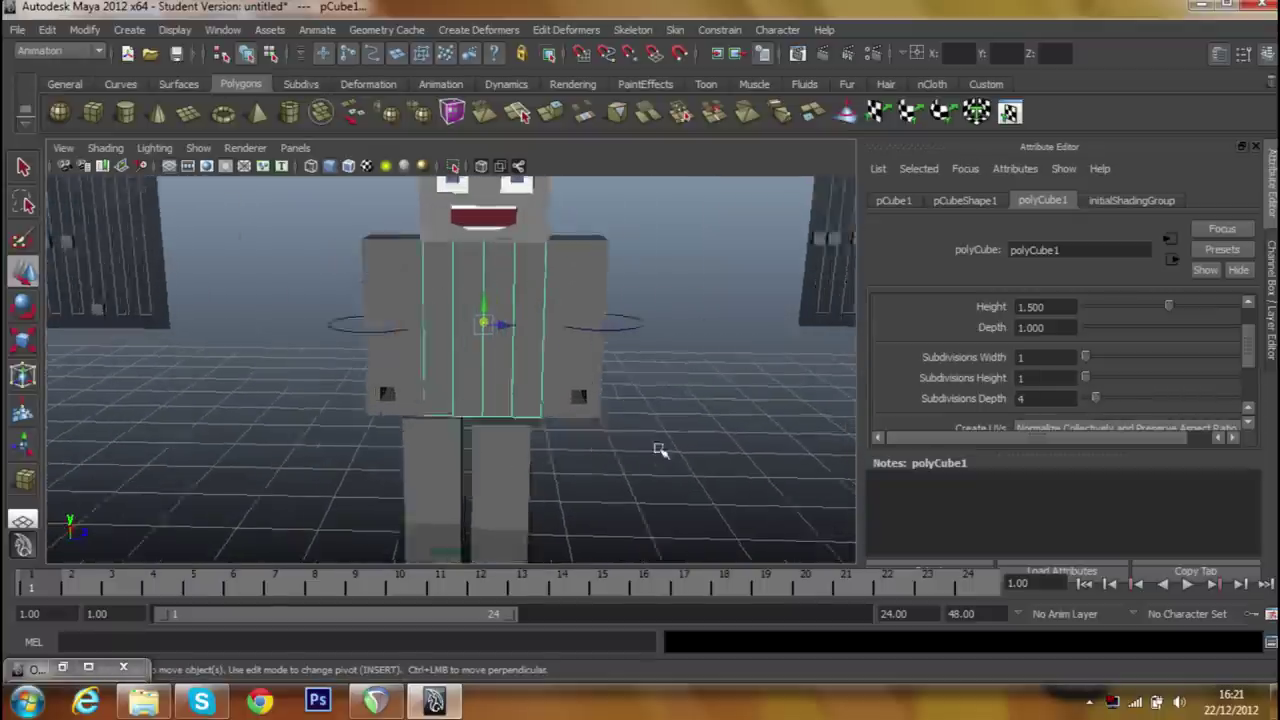
{"action": "scroll", "scroll_direction": "up", "scroll_amount": 3}
{"action": "left_click_drag", "start_coordinate": [660, 450], "coordinate": [629, 334]}
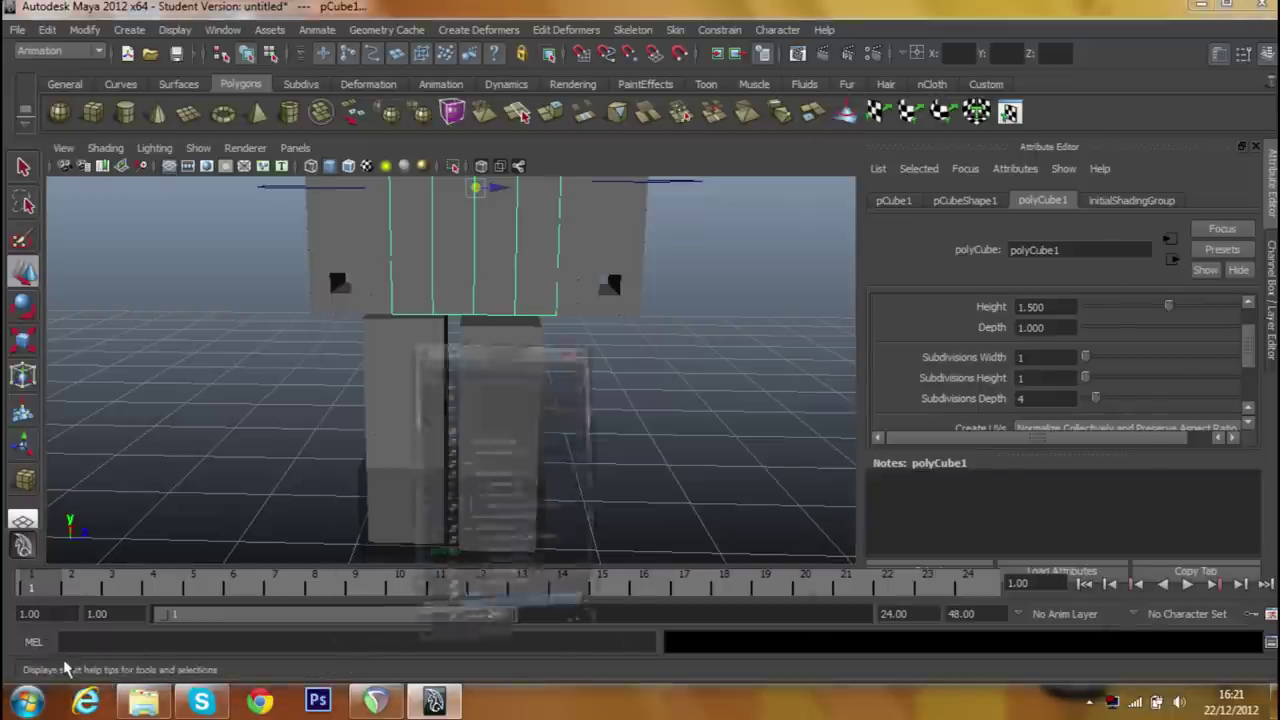
{"action": "left_click", "coordinate": [985, 395]}
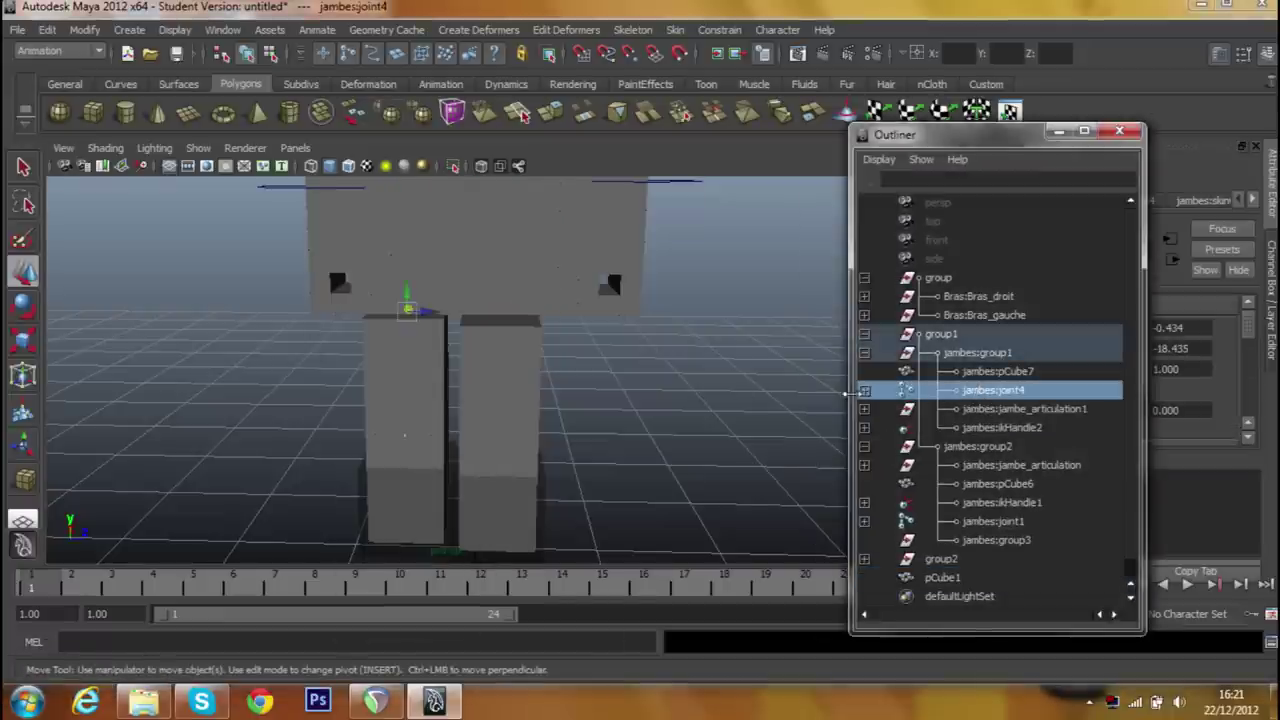
Frame the leg cubes and turn on X-Ray shading so the joints show through.
{"action": "scroll", "scroll_direction": "down", "scroll_amount": 3}
{"action": "scroll", "scroll_direction": "down", "scroll_amount": 3}
{"action": "scroll", "scroll_direction": "down", "scroll_amount": 3}
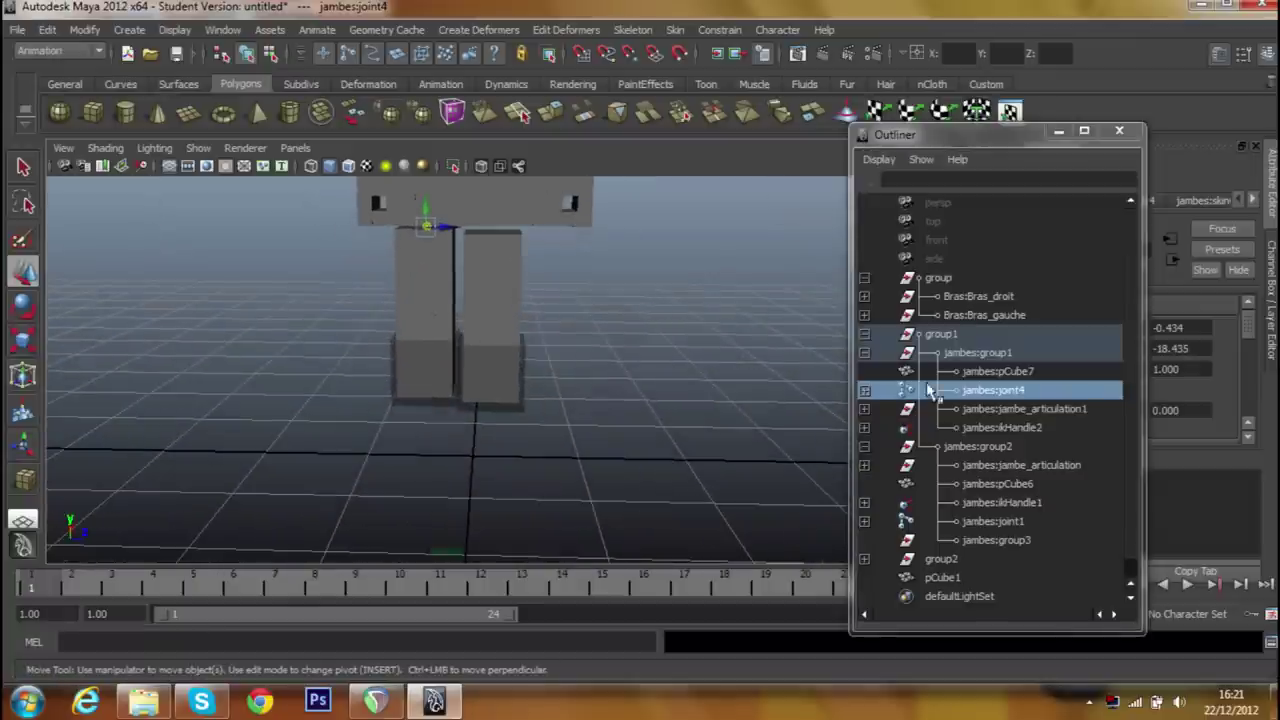
{"action": "scroll", "scroll_direction": "up", "scroll_amount": 3}
{"action": "left_click_drag", "start_coordinate": [597, 303], "coordinate": [623, 509]}
{"action": "scroll", "scroll_direction": "up", "scroll_amount": 3}
{"action": "left_click_drag", "start_coordinate": [537, 377], "coordinate": [445, 320]}
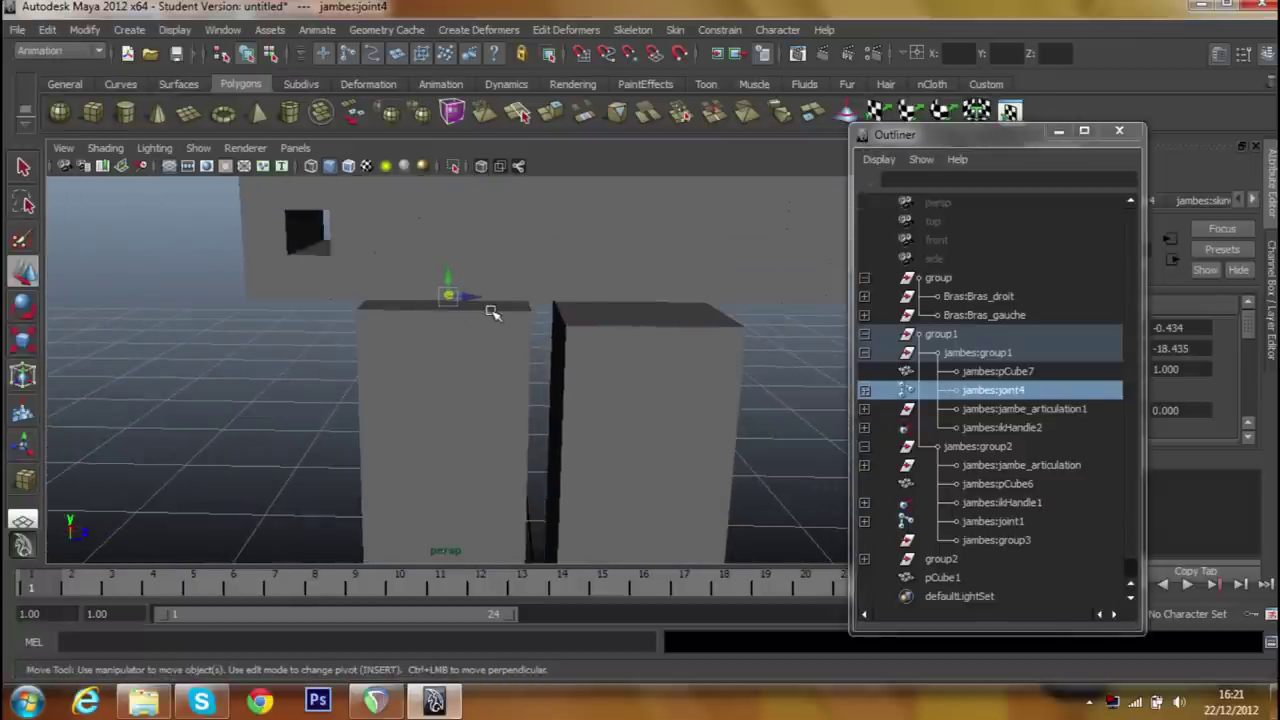
{"action": "scroll", "scroll_direction": "down", "scroll_amount": 3}
{"action": "scroll", "scroll_direction": "down", "scroll_amount": 3}
{"action": "left_click", "coordinate": [348, 166]}
{"action": "left_click", "coordinate": [348, 166]}
{"action": "left_click", "coordinate": [481, 166]}
Undo the last joint move and adjust the torso cube's height subdivisions.
{"action": "scroll", "scroll_direction": "up", "scroll_amount": 3}
{"action": "left_click_drag", "start_coordinate": [531, 337], "coordinate": [529, 334]}
{"action": "scroll", "scroll_direction": "up", "scroll_amount": 3}
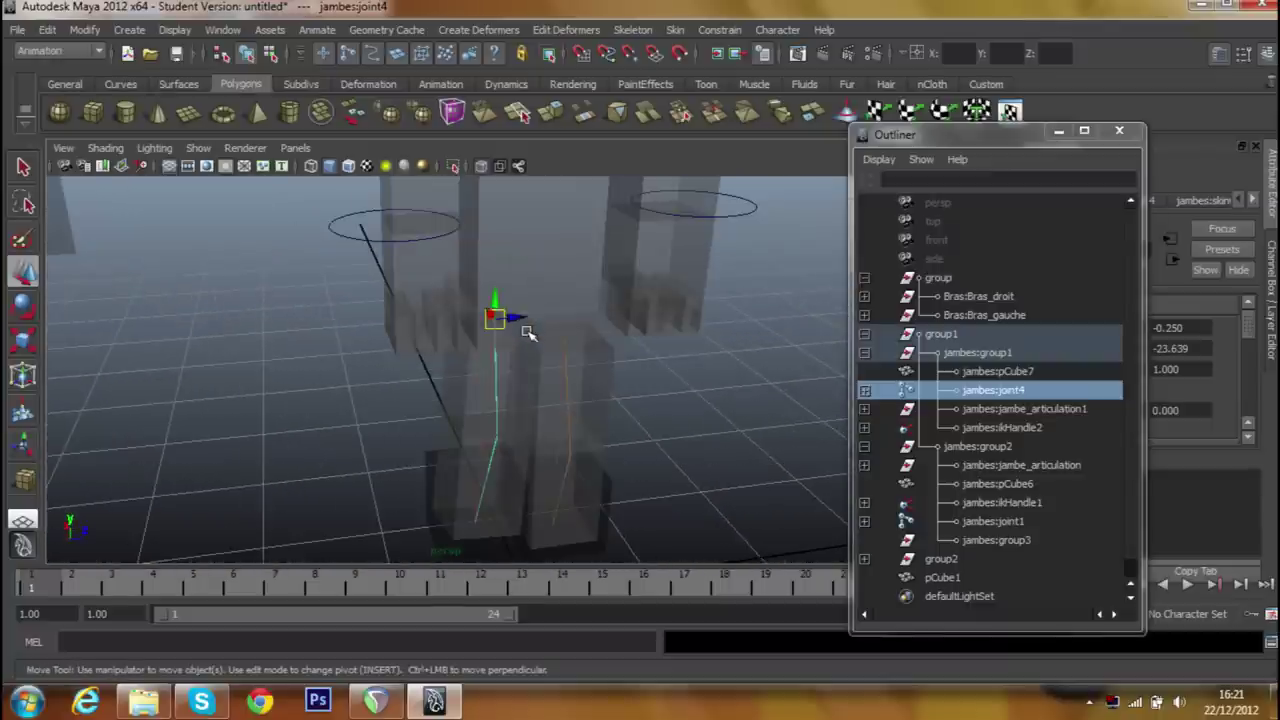
{"action": "key", "text": "ctrl+z"}
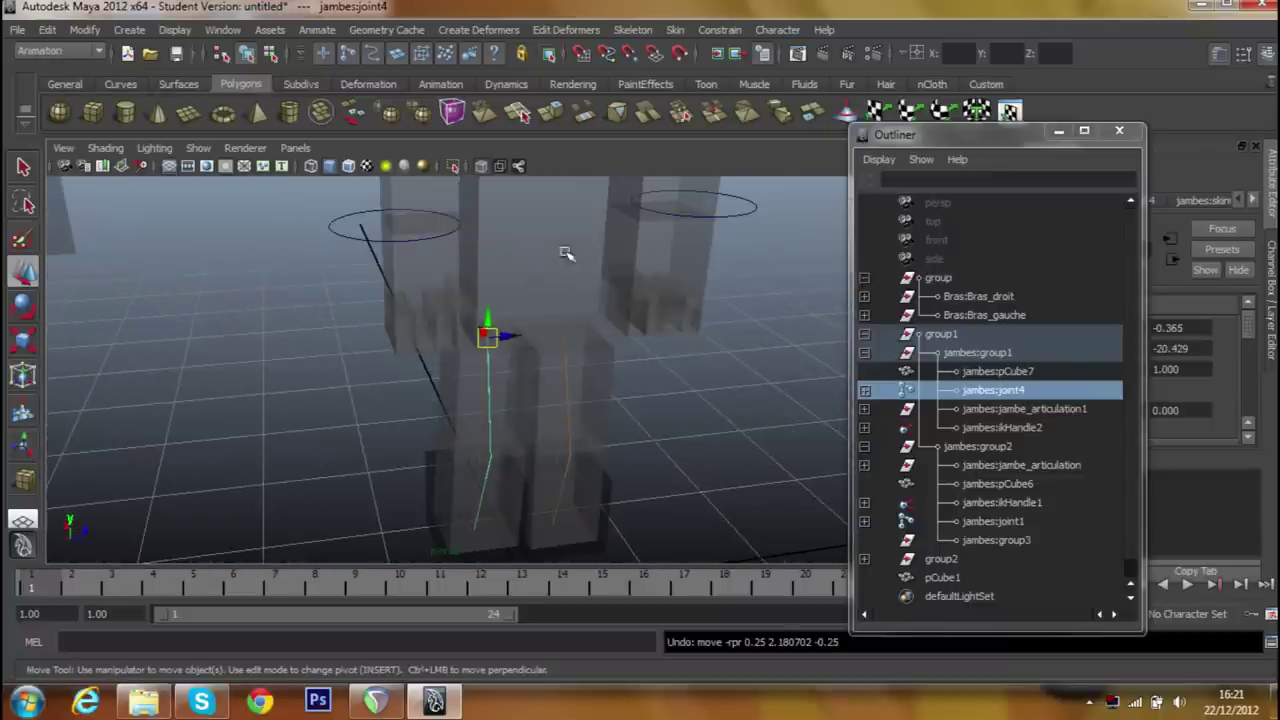
{"action": "left_click", "coordinate": [942, 577]}
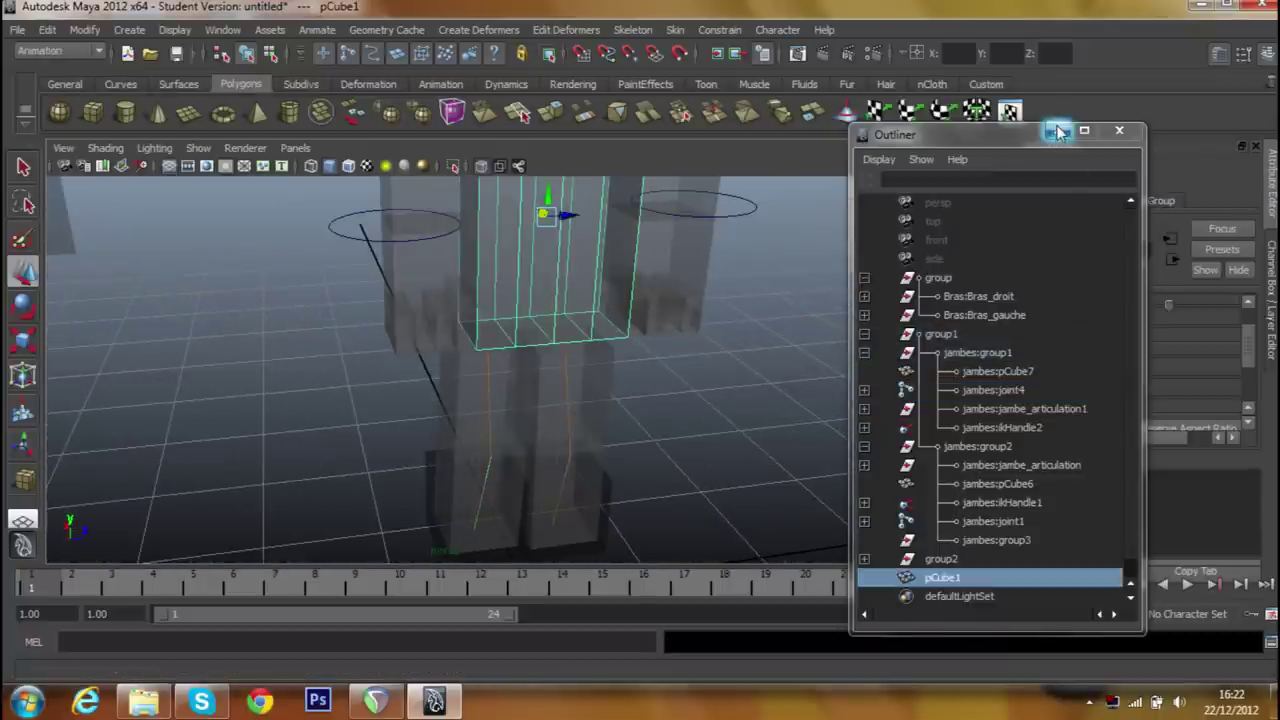
{"action": "left_click", "coordinate": [1056, 131]}
{"action": "left_click_drag", "start_coordinate": [1093, 381], "coordinate": [1092, 358]}
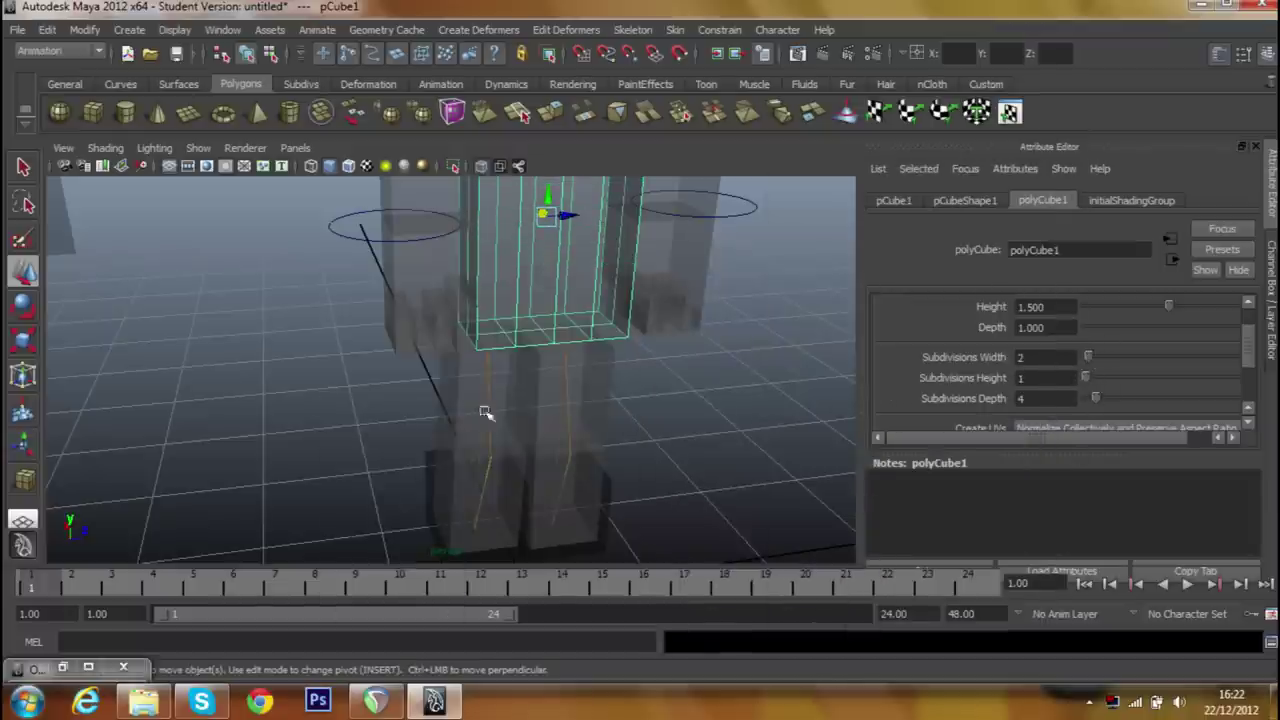
Select jambes:joint4, frame it, and move its pivot to the right.
{"action": "left_click", "coordinate": [62, 668]}
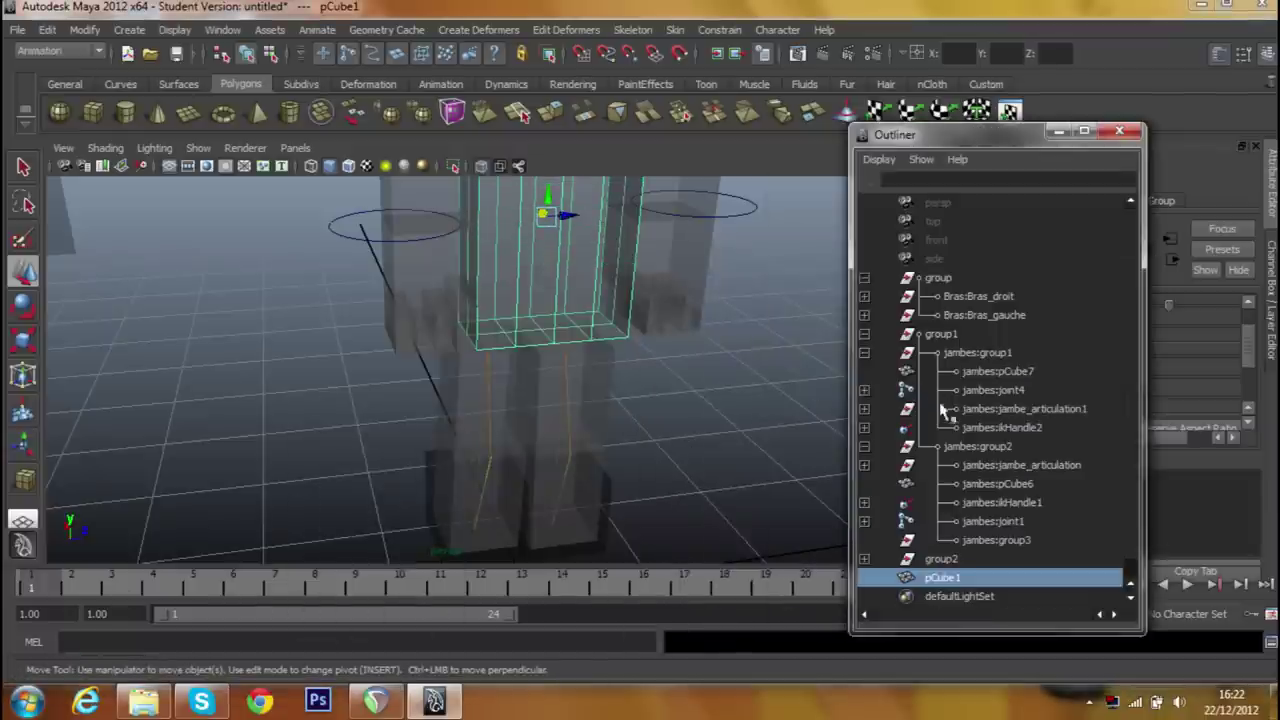
{"action": "left_click", "coordinate": [945, 390]}
{"action": "key", "text": "f"}
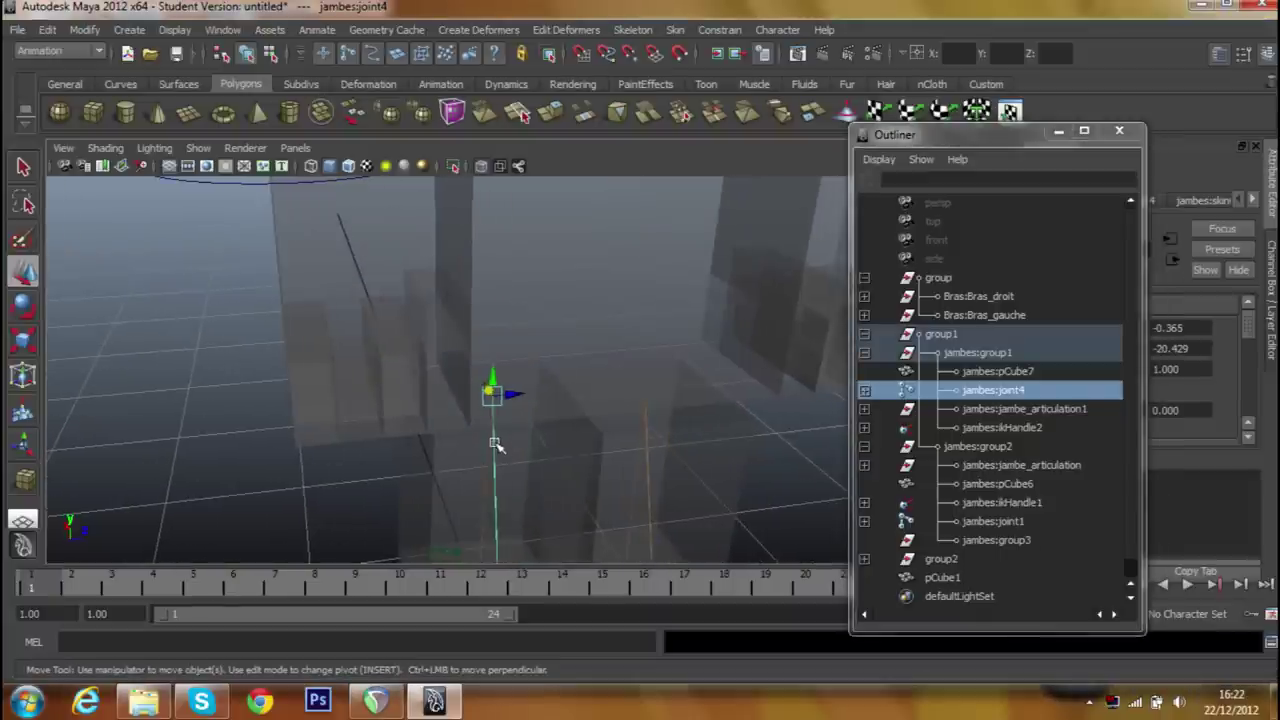
{"action": "key", "text": "Insert"}
{"action": "left_click_drag", "start_coordinate": [500, 420], "coordinate": [540, 380]}
{"action": "left_click_drag", "start_coordinate": [518, 393], "coordinate": [523, 391]}
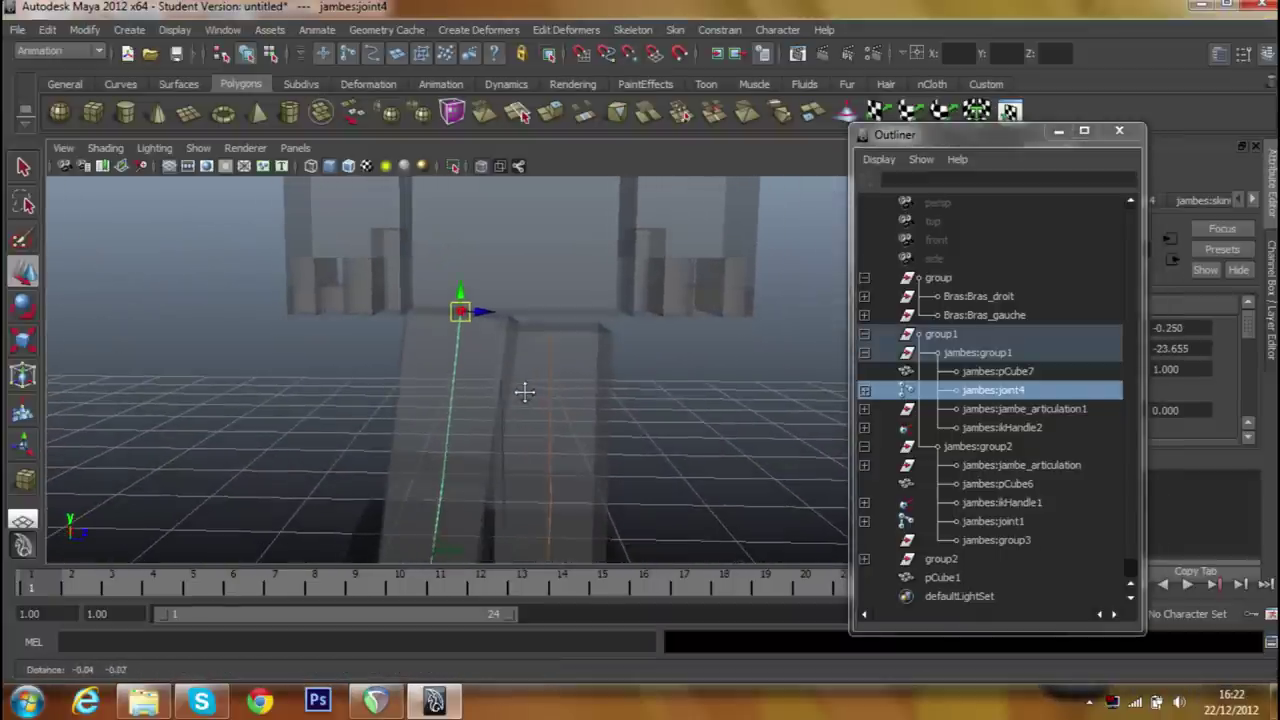
Select jambes:joint1, then the foot cube pCube6, viewing the lower body from the front.
{"action": "left_click", "coordinate": [950, 524]}
{"action": "left_click_drag", "start_coordinate": [677, 434], "coordinate": [604, 448]}
{"action": "left_click", "coordinate": [573, 461]}
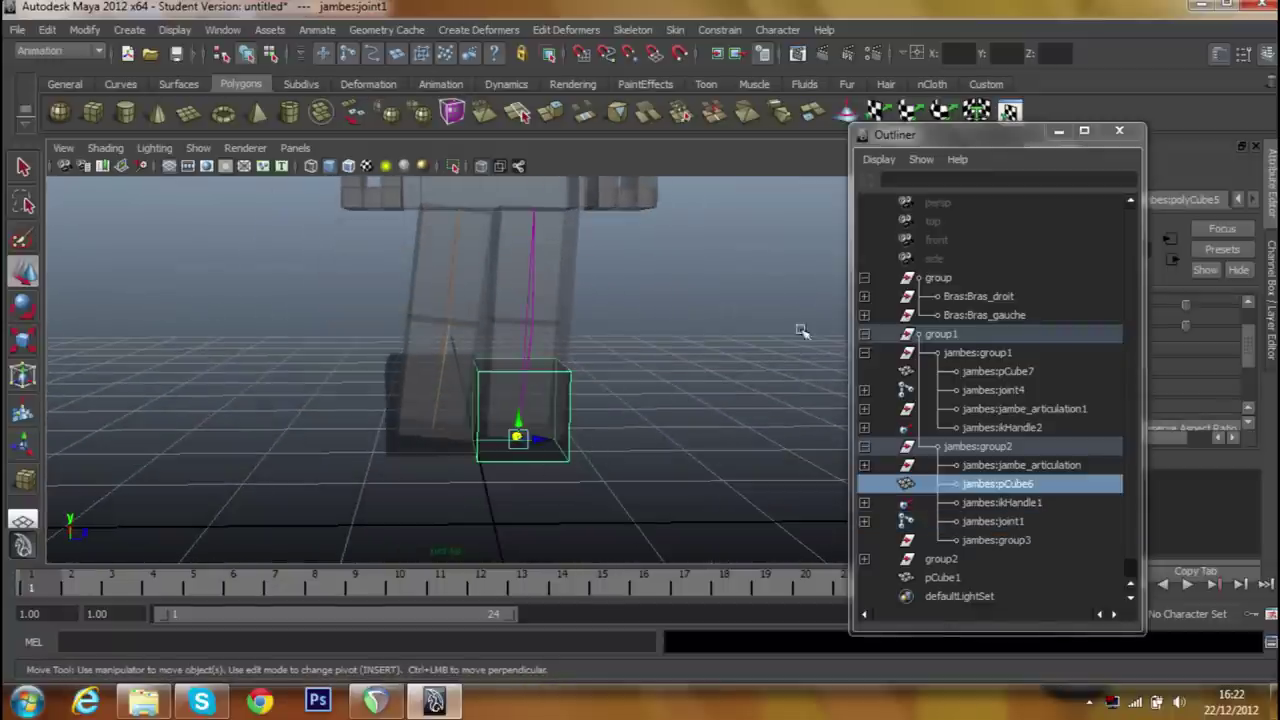
{"action": "left_click", "coordinate": [1058, 131]}
{"action": "left_click_drag", "start_coordinate": [694, 306], "coordinate": [617, 461]}
{"action": "left_click_drag", "start_coordinate": [516, 321], "coordinate": [596, 421]}
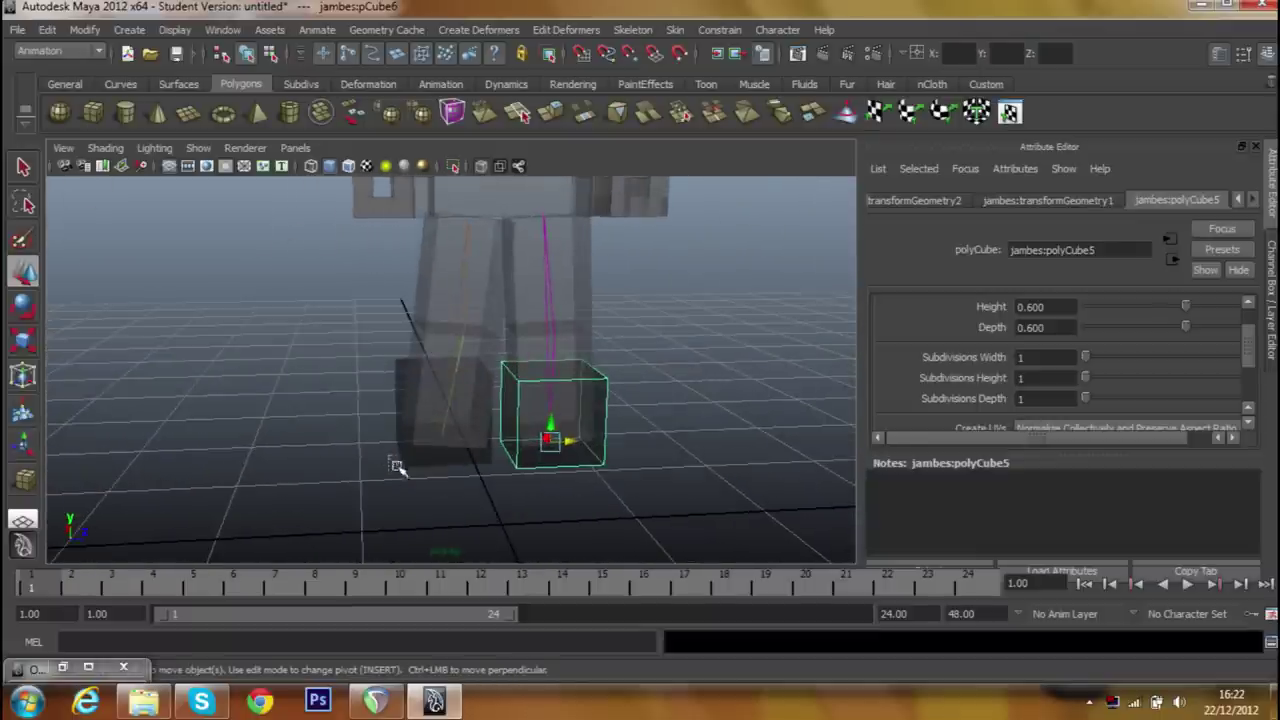
Raise foot cube pCube6 so it sits beside pCube7 under the legs, then deselect.
{"action": "left_click", "coordinate": [396, 466]}
{"action": "scroll", "scroll_direction": "up", "scroll_amount": 3}
{"action": "left_click_drag", "start_coordinate": [528, 430], "coordinate": [530, 345]}
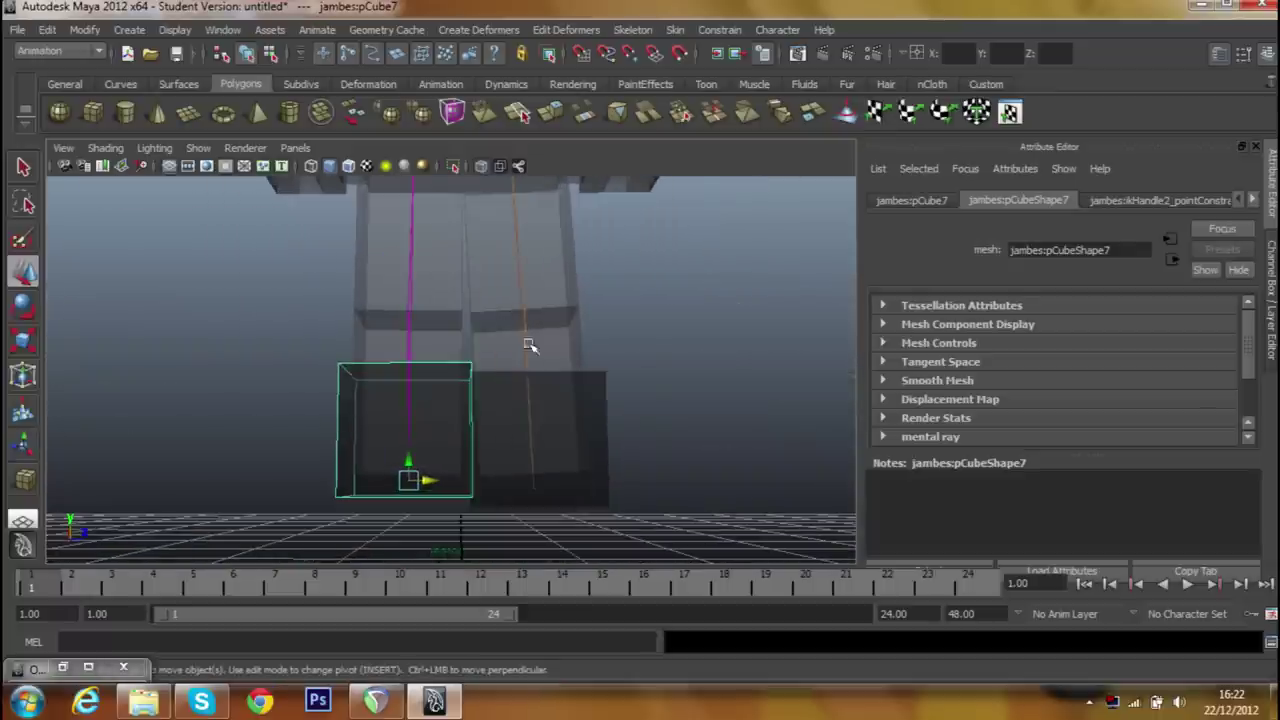
{"action": "left_click", "coordinate": [566, 451]}
{"action": "left_click_drag", "start_coordinate": [534, 460], "coordinate": [203, 346]}
{"action": "scroll", "scroll_direction": "down", "scroll_amount": 3}
{"action": "left_click", "coordinate": [666, 314]}
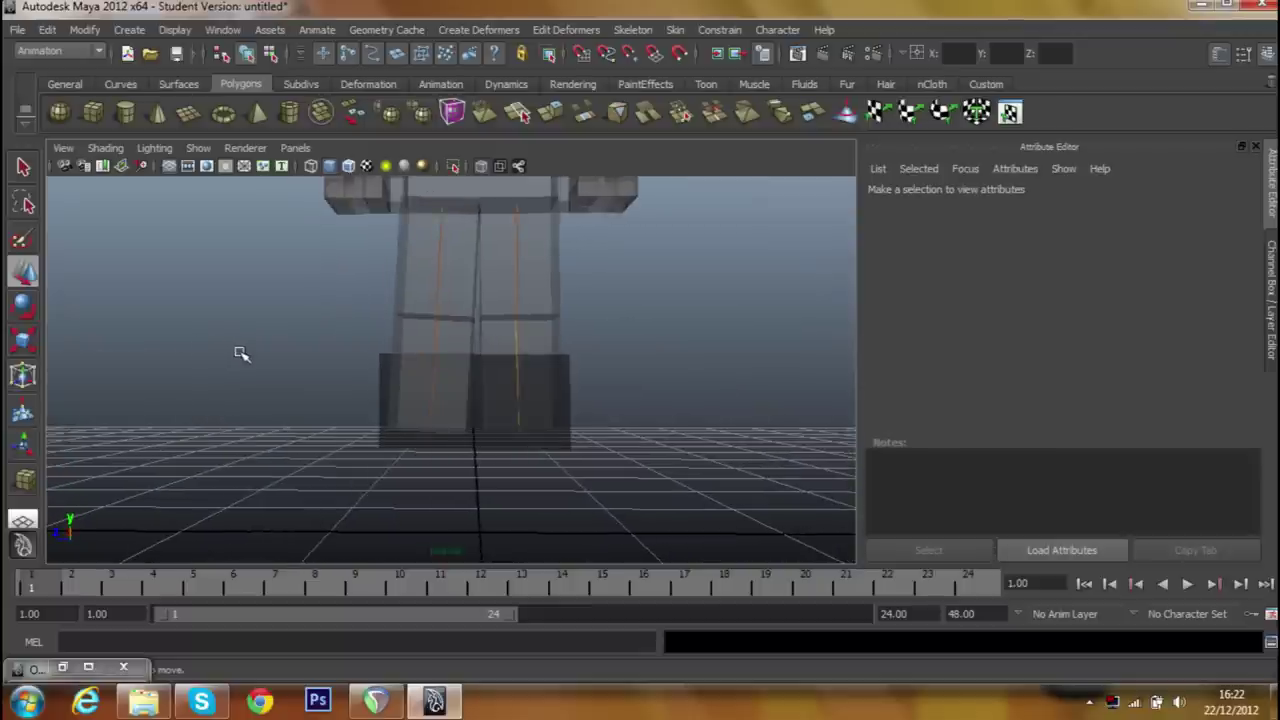
Orbit and zoom around the whole see-through character to inspect it.
{"action": "scroll", "scroll_direction": "down", "scroll_amount": 3}
{"action": "left_click_drag", "start_coordinate": [243, 354], "coordinate": [525, 393]}
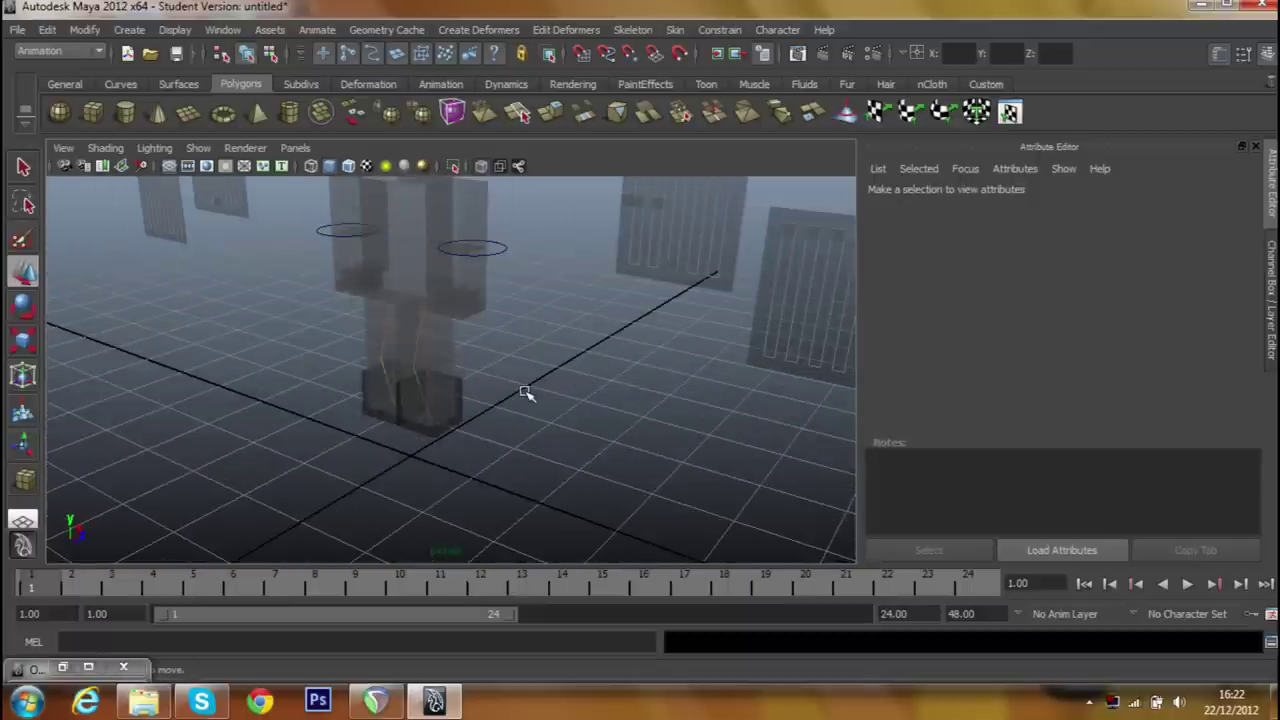
{"action": "scroll", "scroll_direction": "up", "scroll_amount": 3}
{"action": "left_click_drag", "start_coordinate": [543, 363], "coordinate": [677, 334]}
{"action": "scroll", "scroll_direction": "down", "scroll_amount": 3}
{"action": "left_click_drag", "start_coordinate": [609, 357], "coordinate": [529, 346]}
{"action": "left_click_drag", "start_coordinate": [529, 346], "coordinate": [523, 444]}
{"action": "left_click_drag", "start_coordinate": [523, 444], "coordinate": [494, 386]}
{"action": "scroll", "scroll_direction": "up", "scroll_amount": 3}
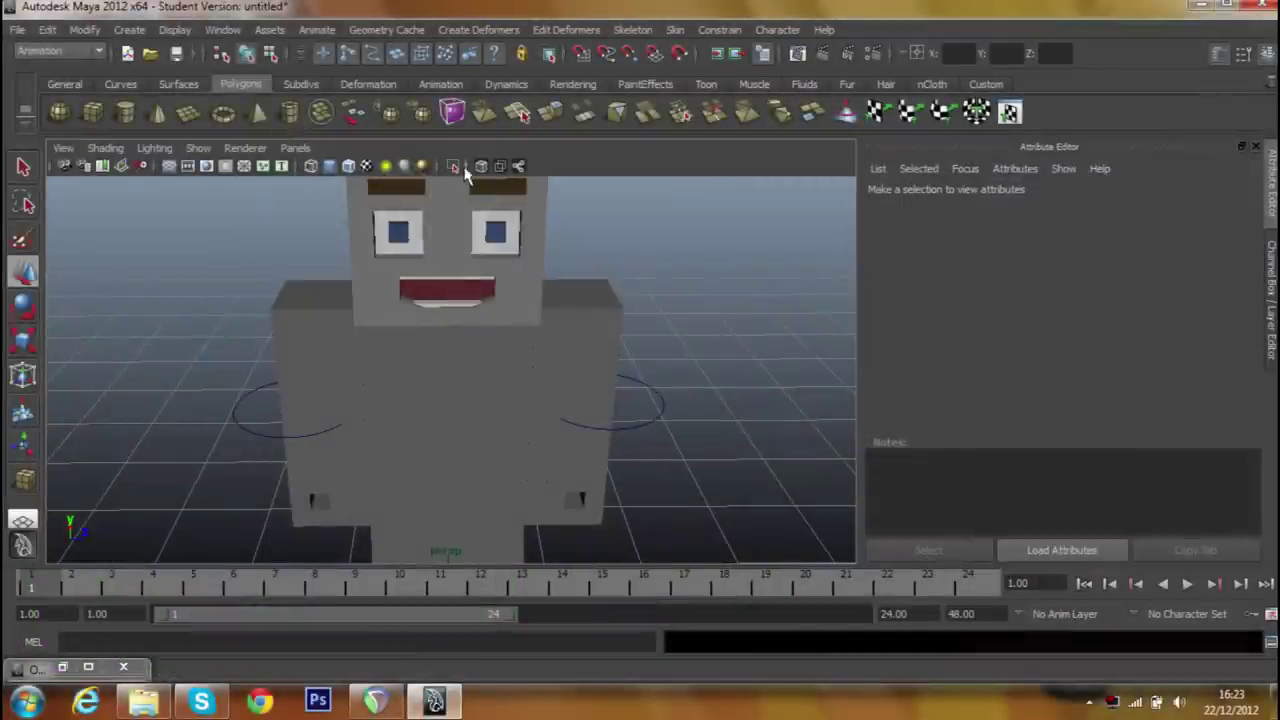
Switch to the Animation shelf to bring up the rigging tools.
{"action": "left_click_drag", "start_coordinate": [446, 337], "coordinate": [526, 333]}
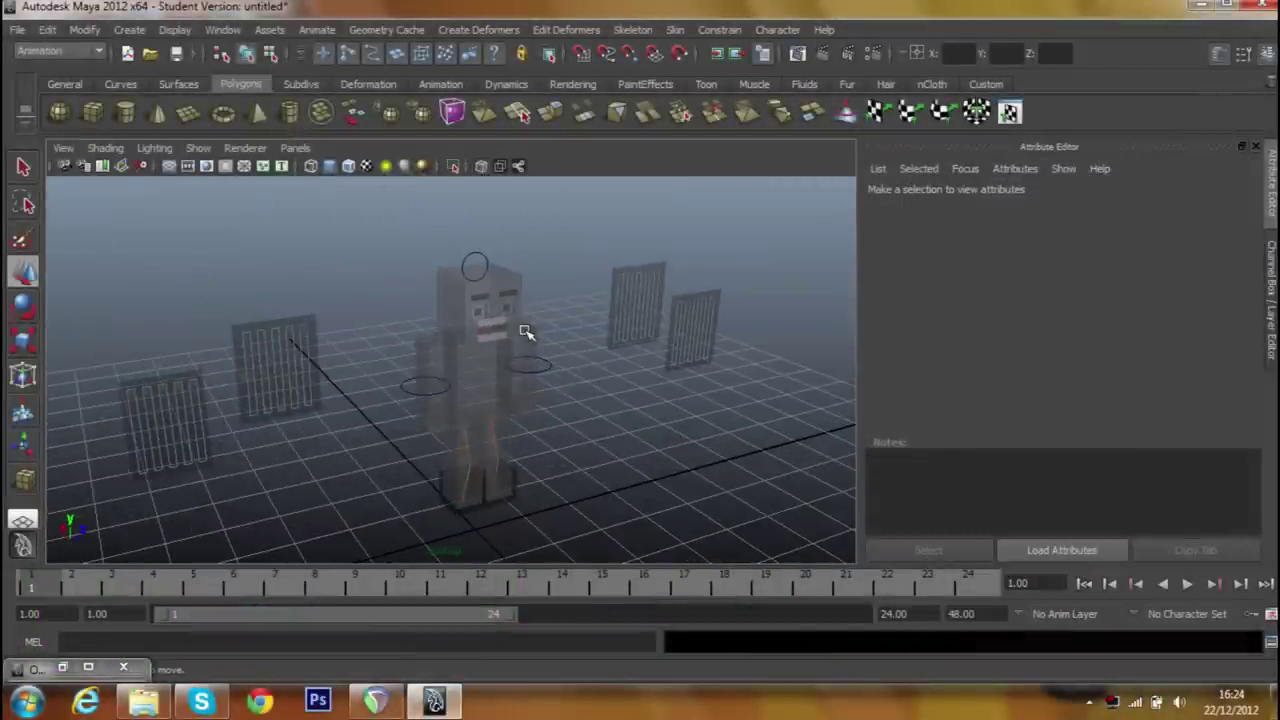
{"action": "scroll", "scroll_direction": "up", "scroll_amount": 3}
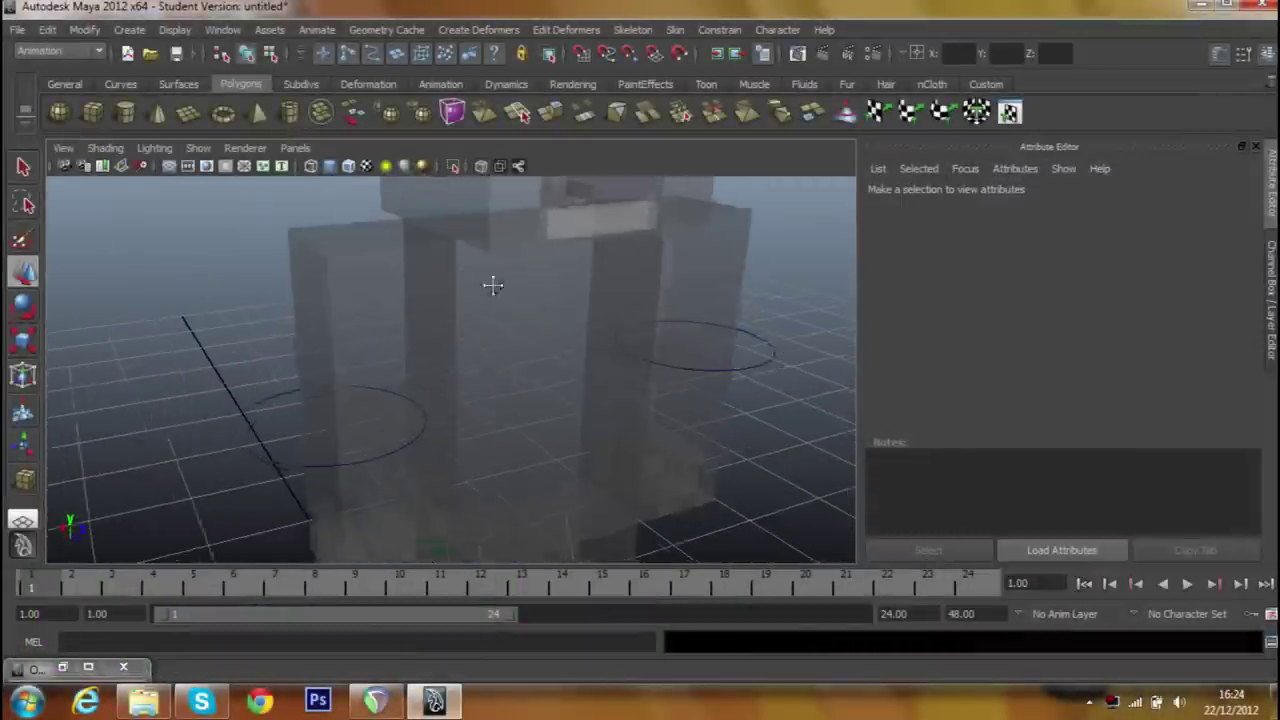
{"action": "scroll", "scroll_direction": "down", "scroll_amount": 3}
{"action": "scroll", "scroll_direction": "up", "scroll_amount": 3}
{"action": "left_click", "coordinate": [442, 85]}
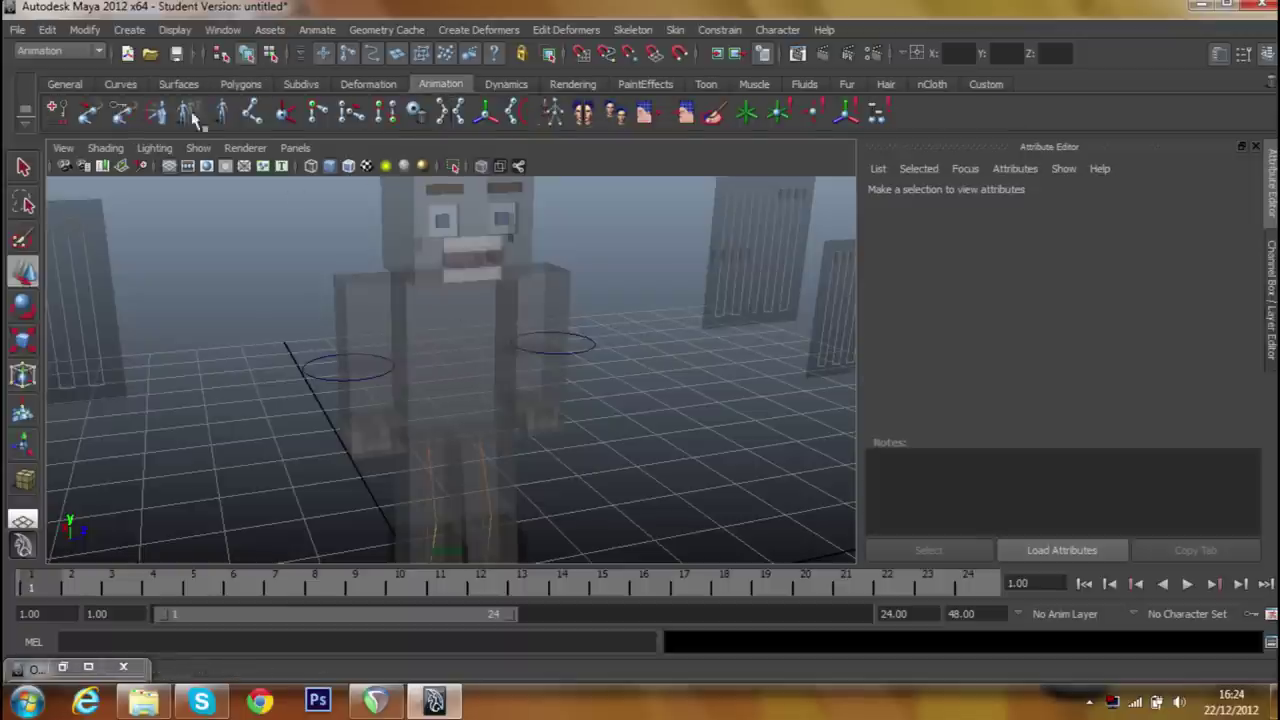
Select the torso cube and open its polyCube1 settings in the Channel Box.
{"action": "left_click", "coordinate": [255, 113]}
{"action": "key", "text": "w"}
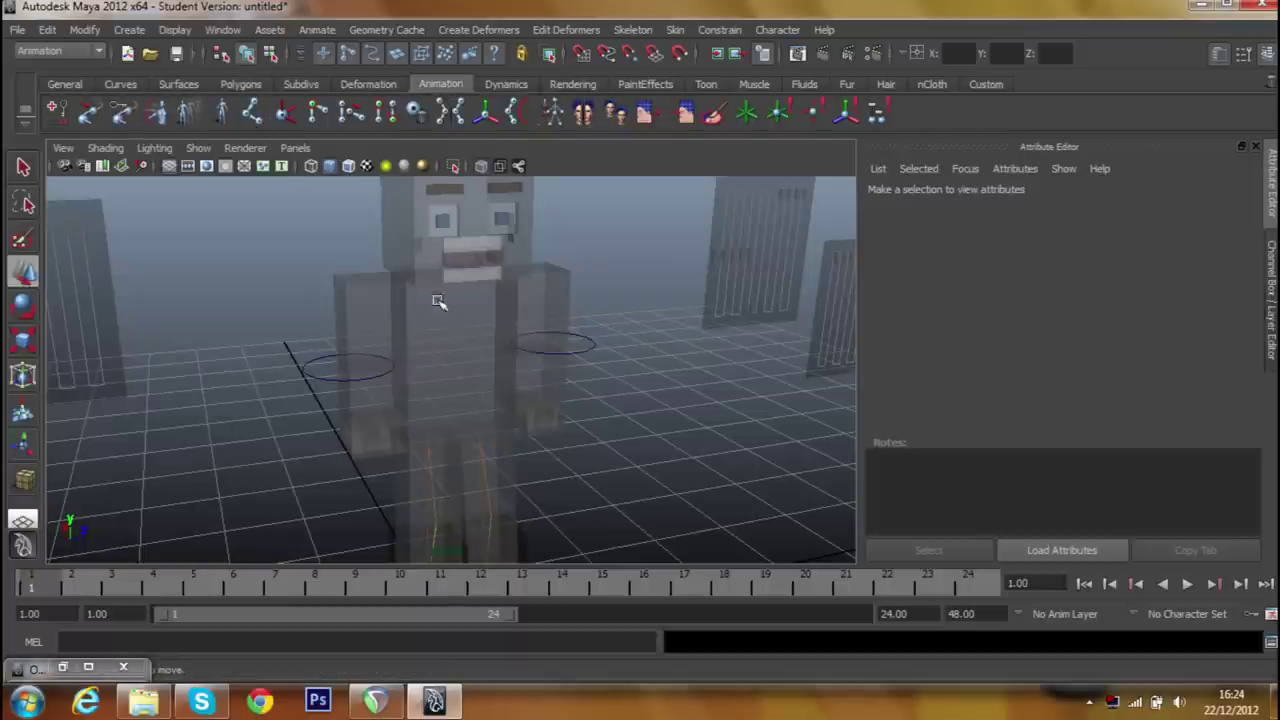
{"action": "left_click", "coordinate": [457, 350]}
{"action": "scroll", "scroll_direction": "down", "scroll_amount": 3}
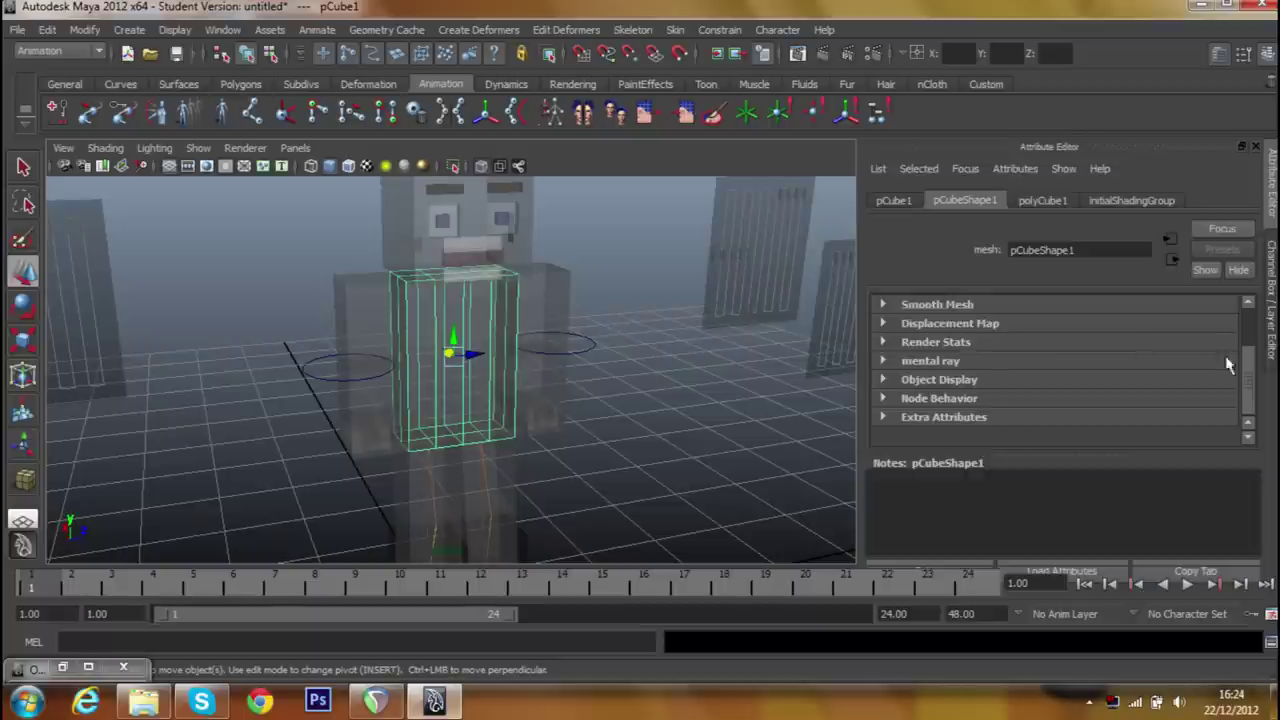
{"action": "key", "text": "ctrl+a"}
{"action": "left_click", "coordinate": [937, 373]}
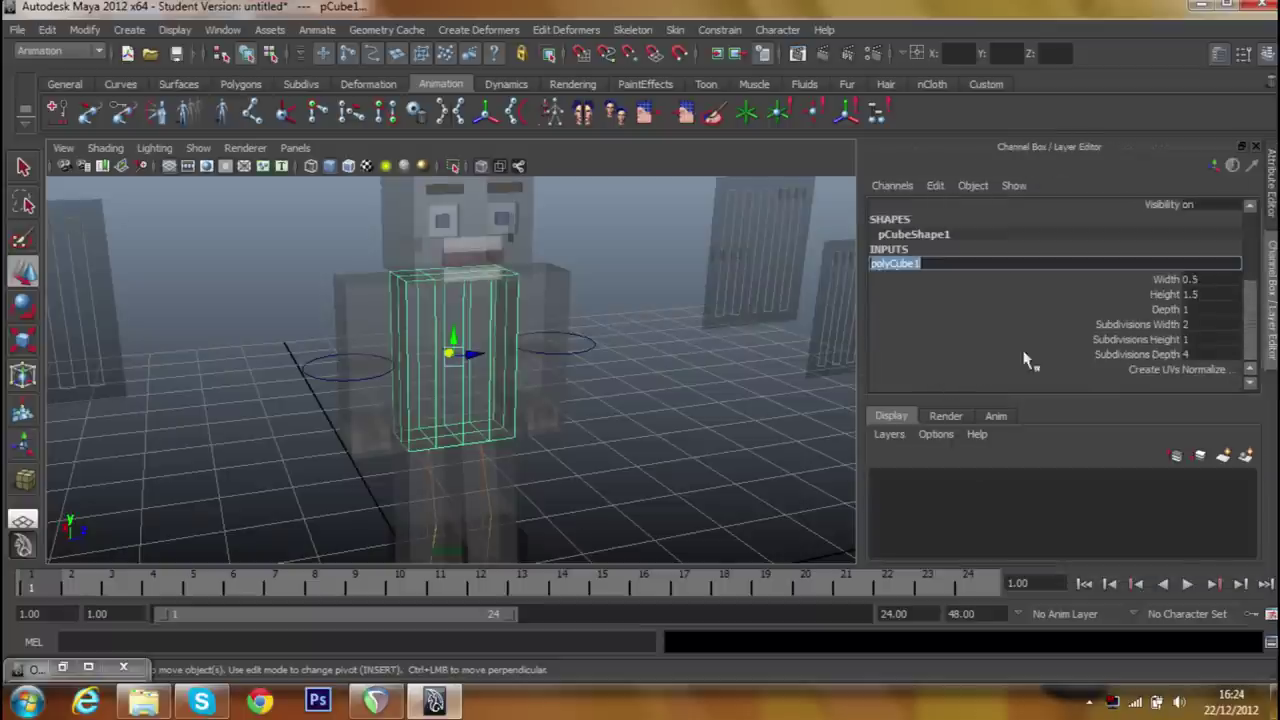
Set pCube1's subdivisions to width 1, depth 1 and height 5.
{"action": "left_click", "coordinate": [1192, 339]}
{"action": "left_click", "coordinate": [1195, 324]}
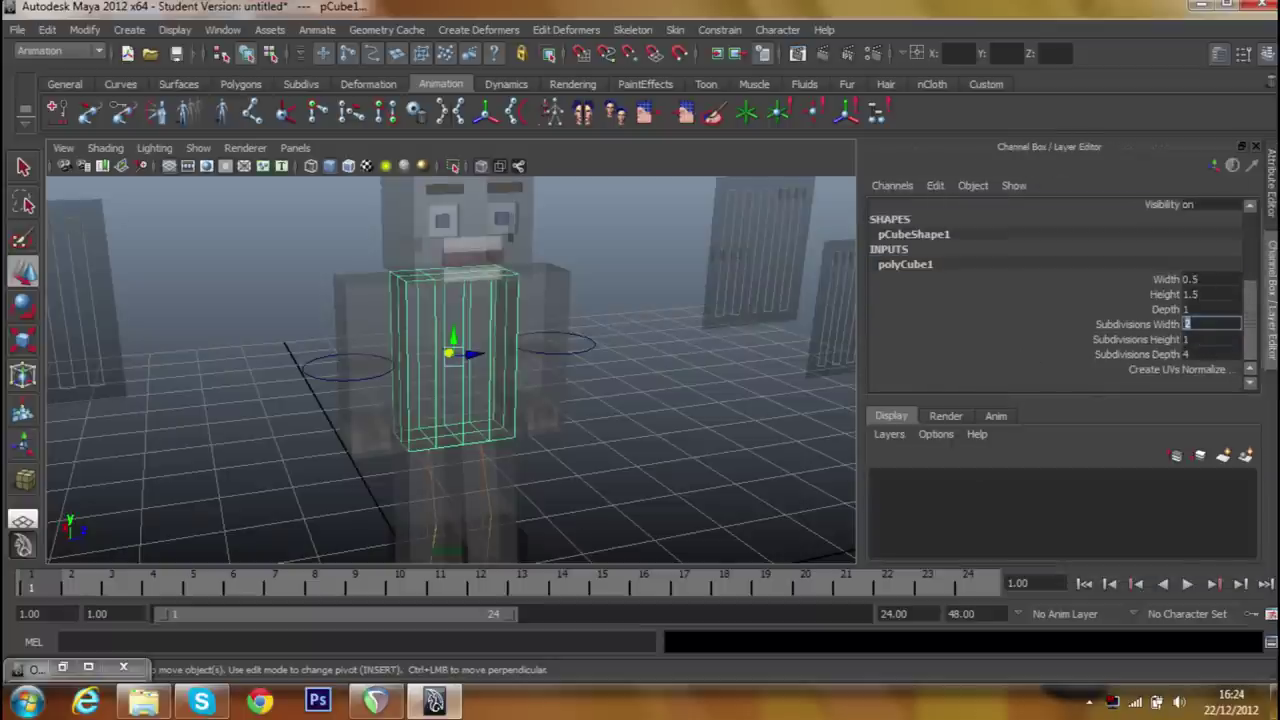
{"action": "left_click", "coordinate": [1195, 354]}
{"action": "type", "text": "1"}
{"action": "key", "text": "Return"}
{"action": "left_click", "coordinate": [1198, 326]}
{"action": "type", "text": "1"}
{"action": "key", "text": "Tab"}
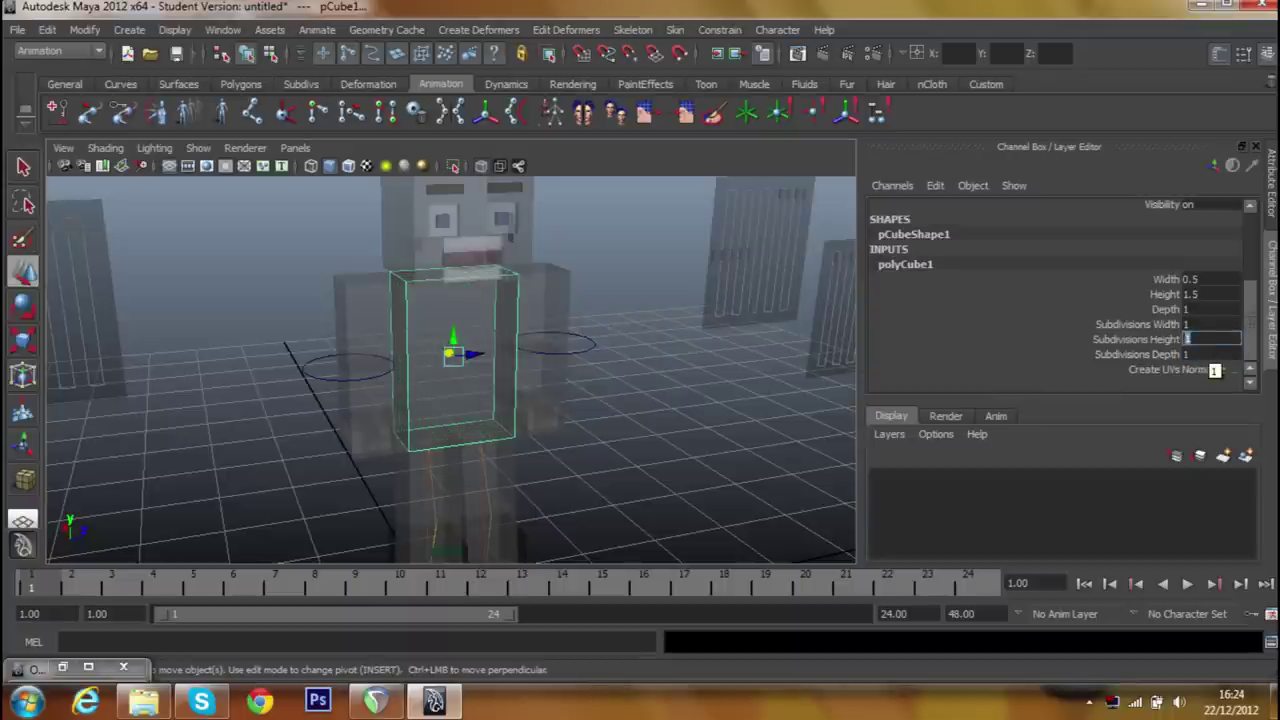
{"action": "type", "text": "5"}
{"action": "key", "text": "Return"}
Try raising foot cube pCube6 and undo it, then select jambes:joint1 and deselect.
{"action": "left_click_drag", "start_coordinate": [553, 398], "coordinate": [636, 494]}
{"action": "left_click_drag", "start_coordinate": [680, 494], "coordinate": [646, 308]}
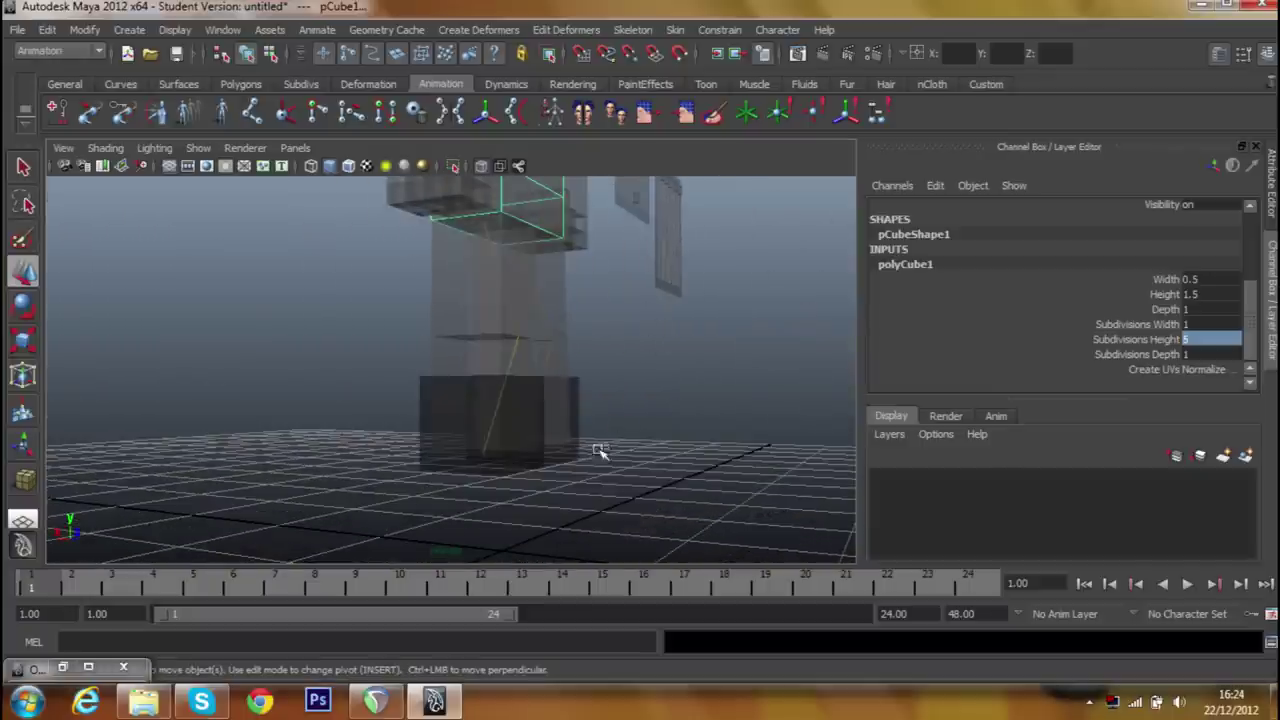
{"action": "left_click", "coordinate": [576, 462]}
{"action": "left_click_drag", "start_coordinate": [511, 424], "coordinate": [447, 297]}
{"action": "key", "text": "ctrl+z"}
{"action": "left_click", "coordinate": [447, 297]}
{"action": "left_click_drag", "start_coordinate": [500, 314], "coordinate": [534, 411]}
{"action": "left_click", "coordinate": [629, 391]}
Activate the Joint Tool and frame a close, level front view of the character.
{"action": "left_click_drag", "start_coordinate": [534, 411], "coordinate": [465, 346]}
{"action": "left_click_drag", "start_coordinate": [455, 369], "coordinate": [480, 330]}
{"action": "left_click", "coordinate": [253, 114]}
{"action": "left_click_drag", "start_coordinate": [423, 334], "coordinate": [534, 253]}
{"action": "left_click_drag", "start_coordinate": [534, 253], "coordinate": [471, 506]}
{"action": "left_click_drag", "start_coordinate": [471, 506], "coordinate": [494, 438]}
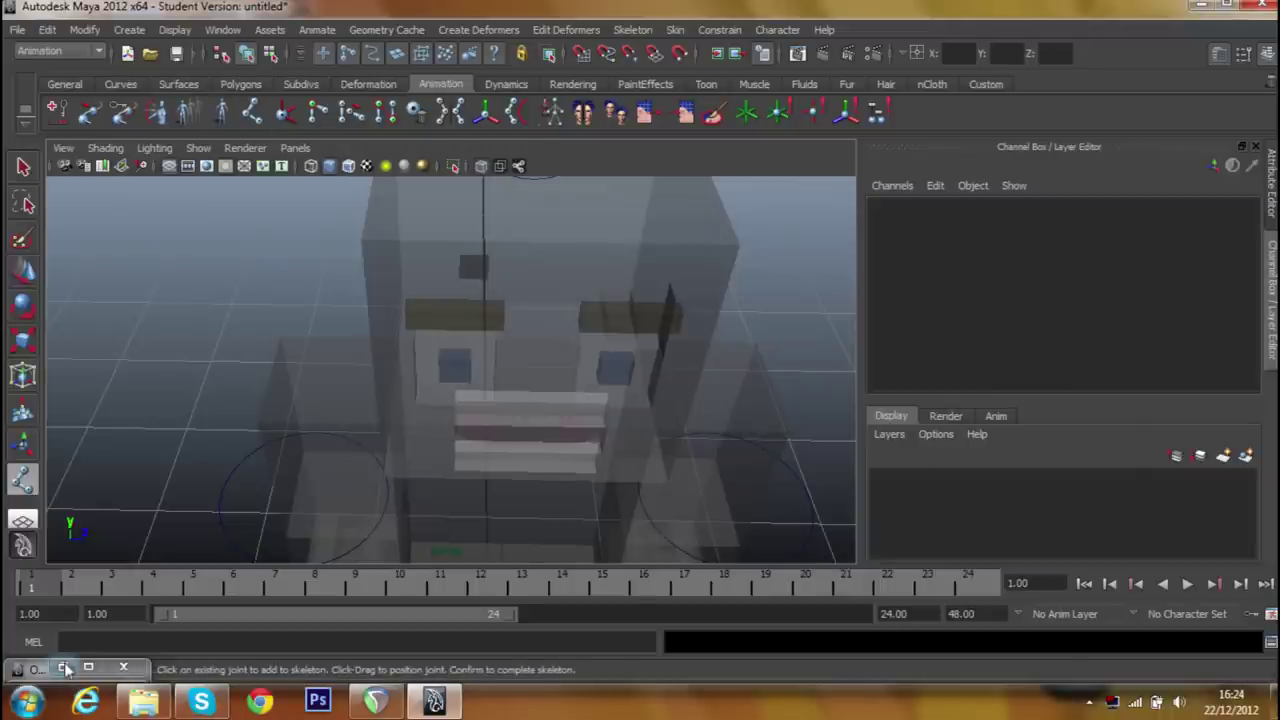
Hide the head group (group2) by setting its visibility off in the Channel Box.
{"action": "left_click", "coordinate": [63, 668]}
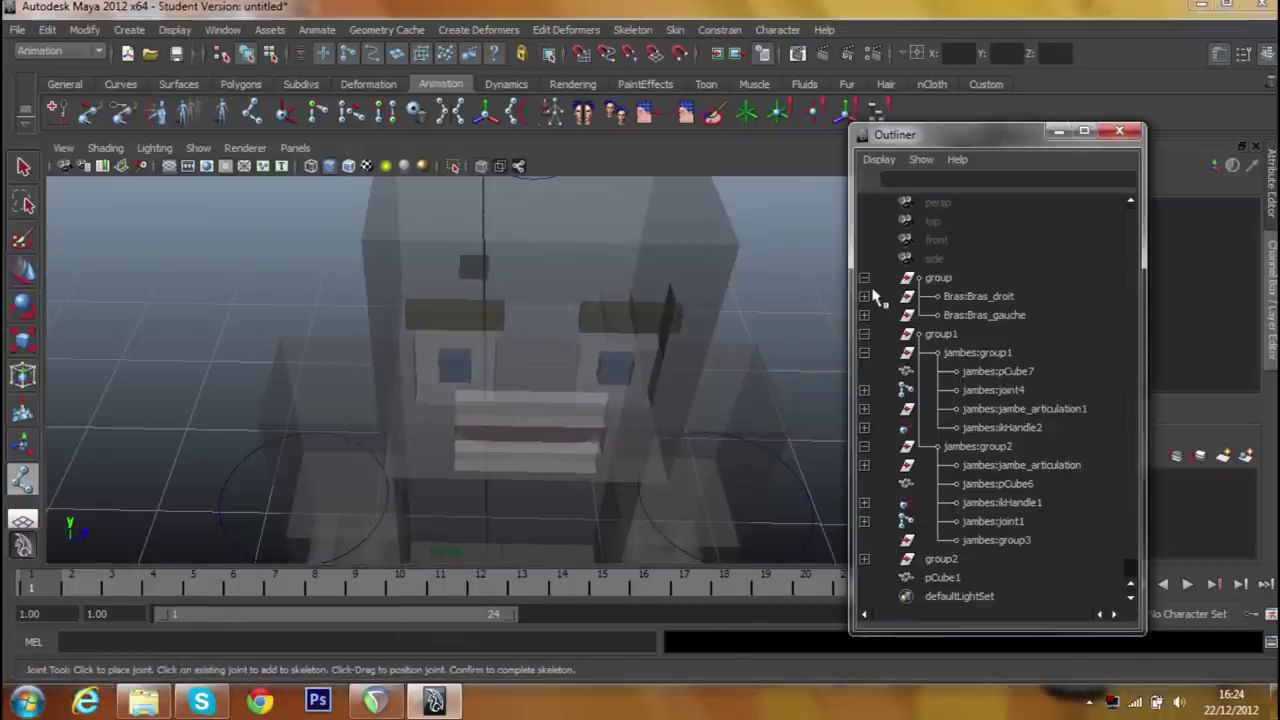
{"action": "left_click", "coordinate": [865, 280]}
{"action": "left_click", "coordinate": [866, 297]}
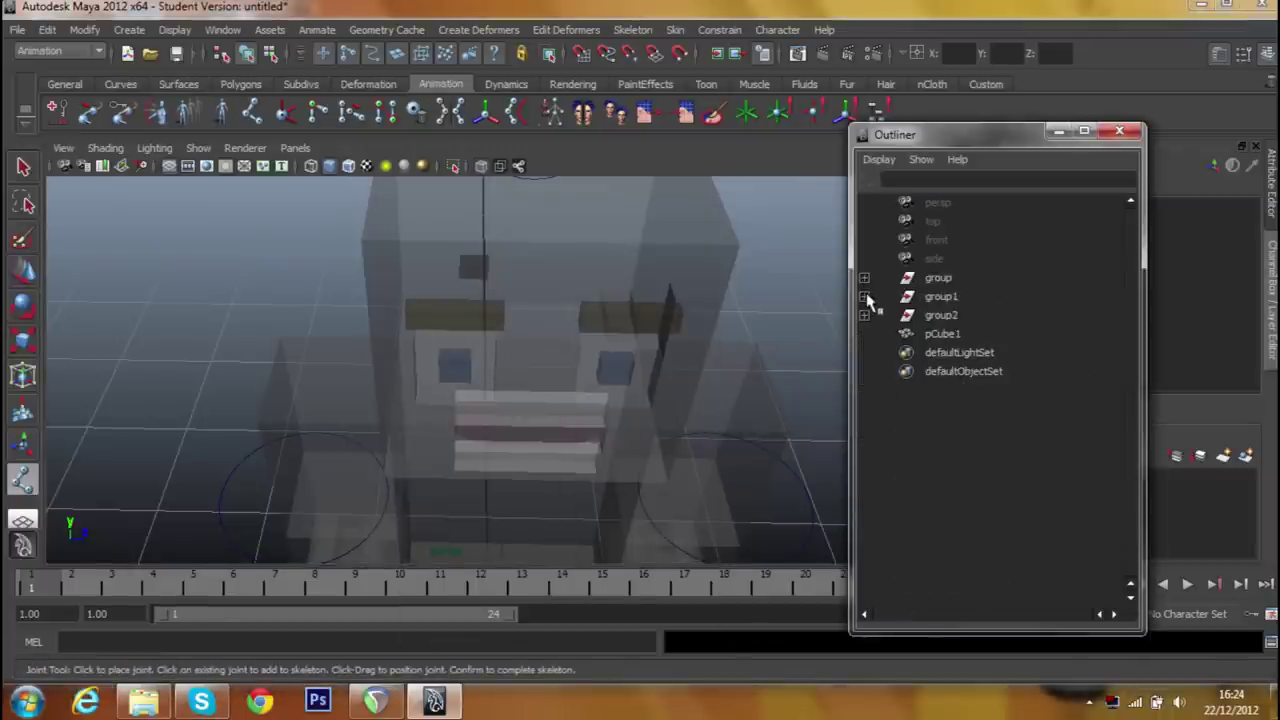
{"action": "left_click", "coordinate": [938, 316]}
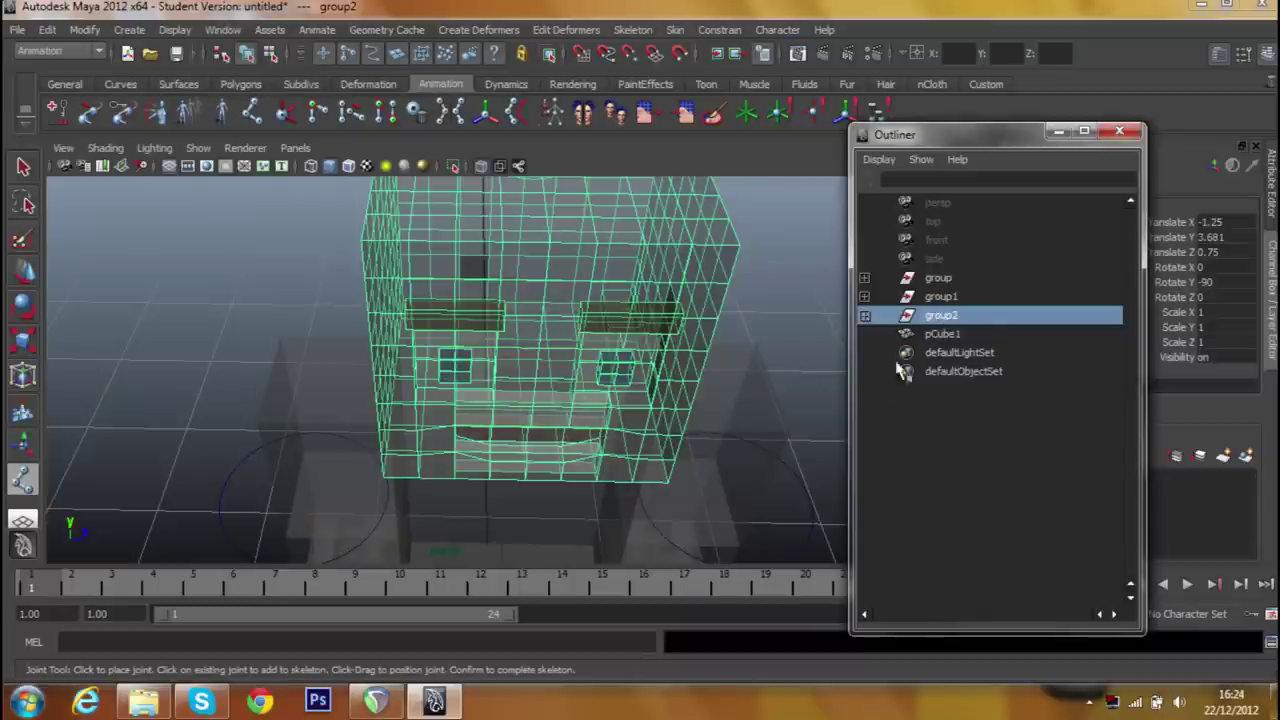
{"action": "left_click_drag", "start_coordinate": [980, 143], "coordinate": [570, 101]}
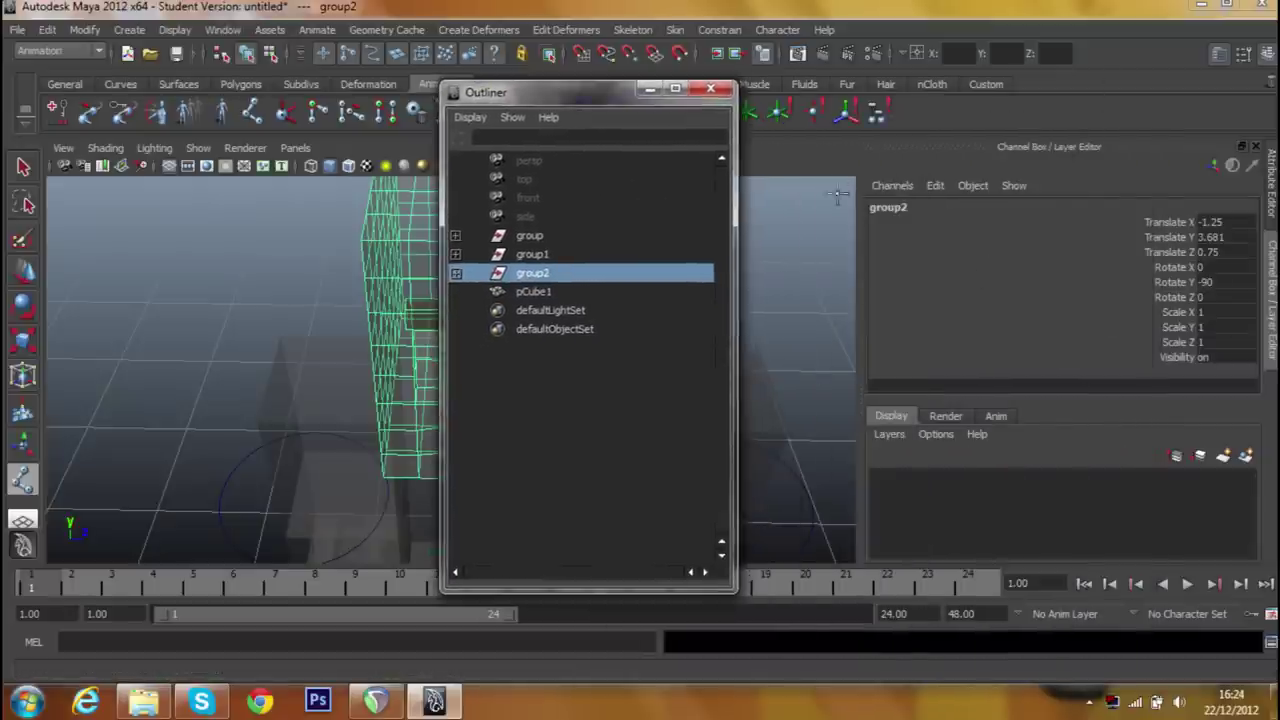
{"action": "double_click", "coordinate": [1195, 356]}
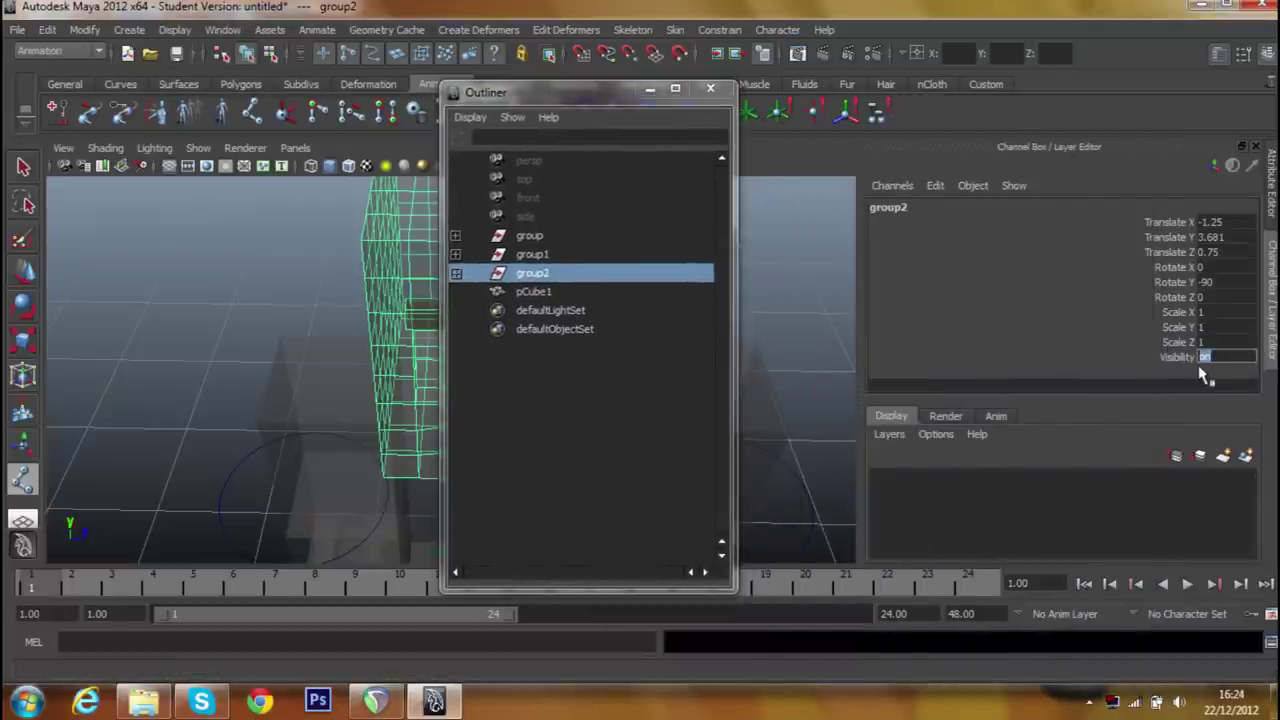
{"action": "type", "text": "ff"}
{"action": "key", "text": "Return"}
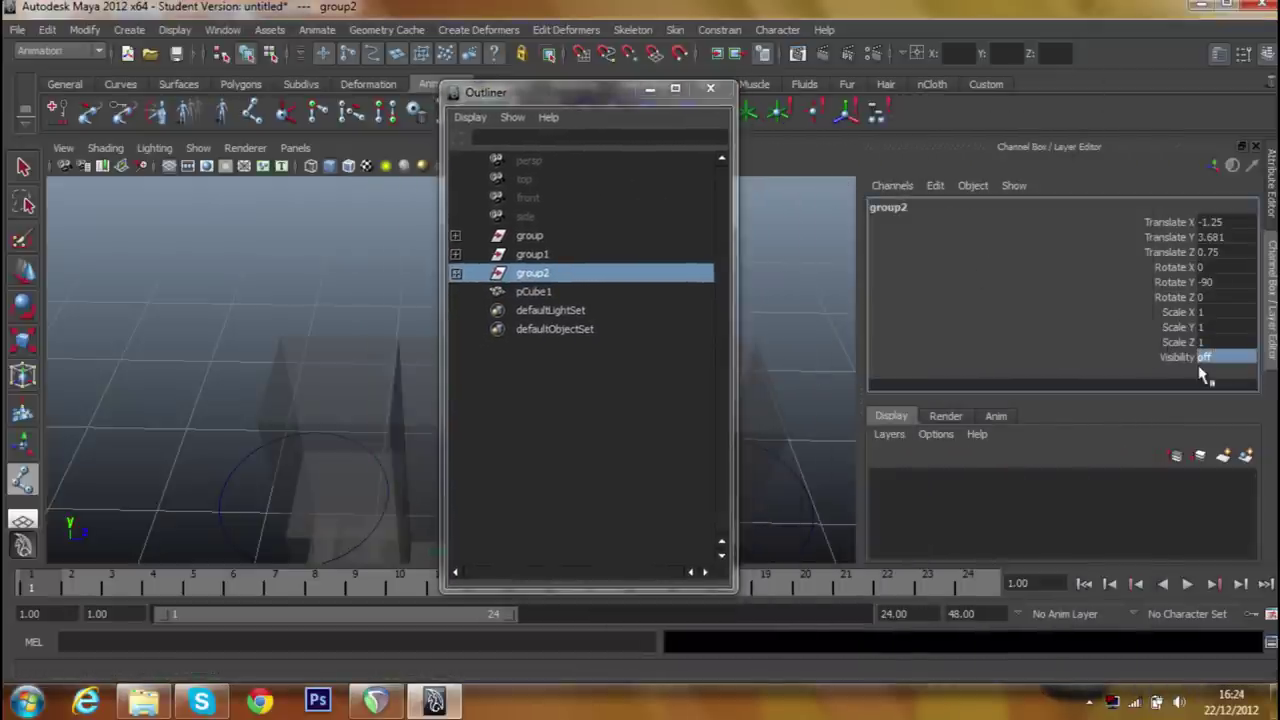
{"action": "left_click", "coordinate": [650, 92]}
{"action": "left_click_drag", "start_coordinate": [561, 355], "coordinate": [568, 362]}
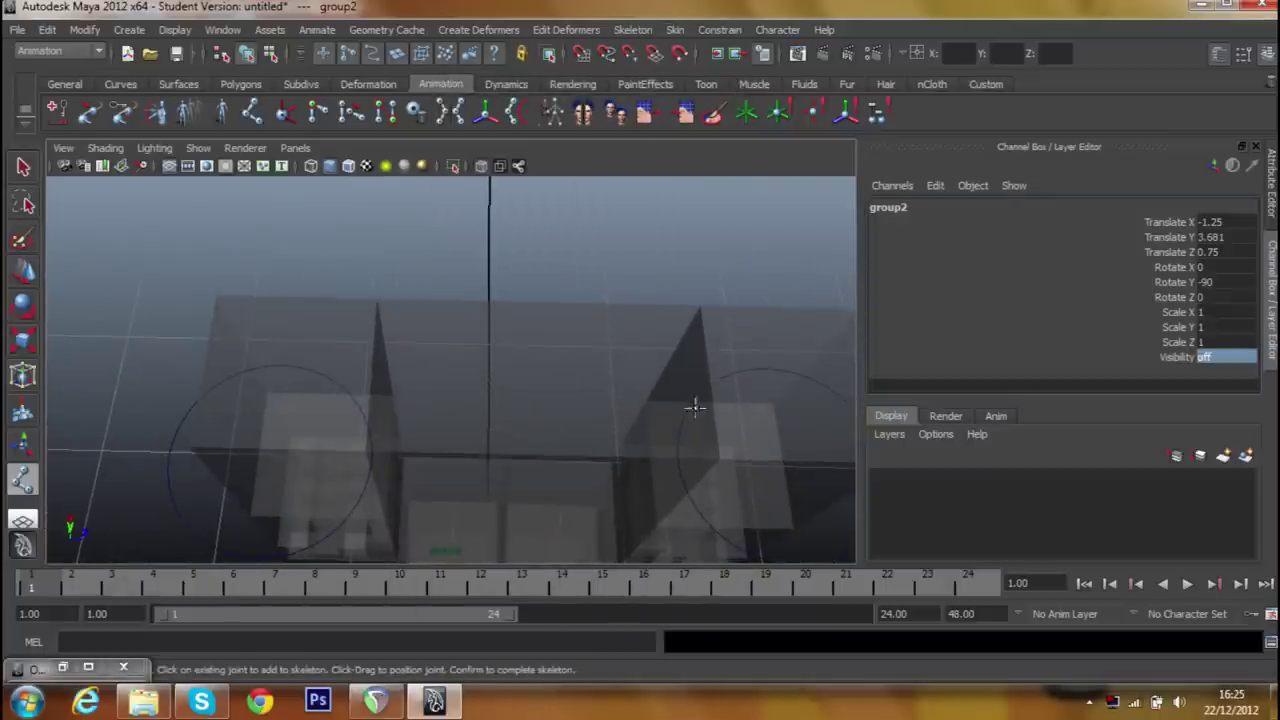
Select the body cube and set its Subdivisions Width to 2.
{"action": "left_click", "coordinate": [24, 167]}
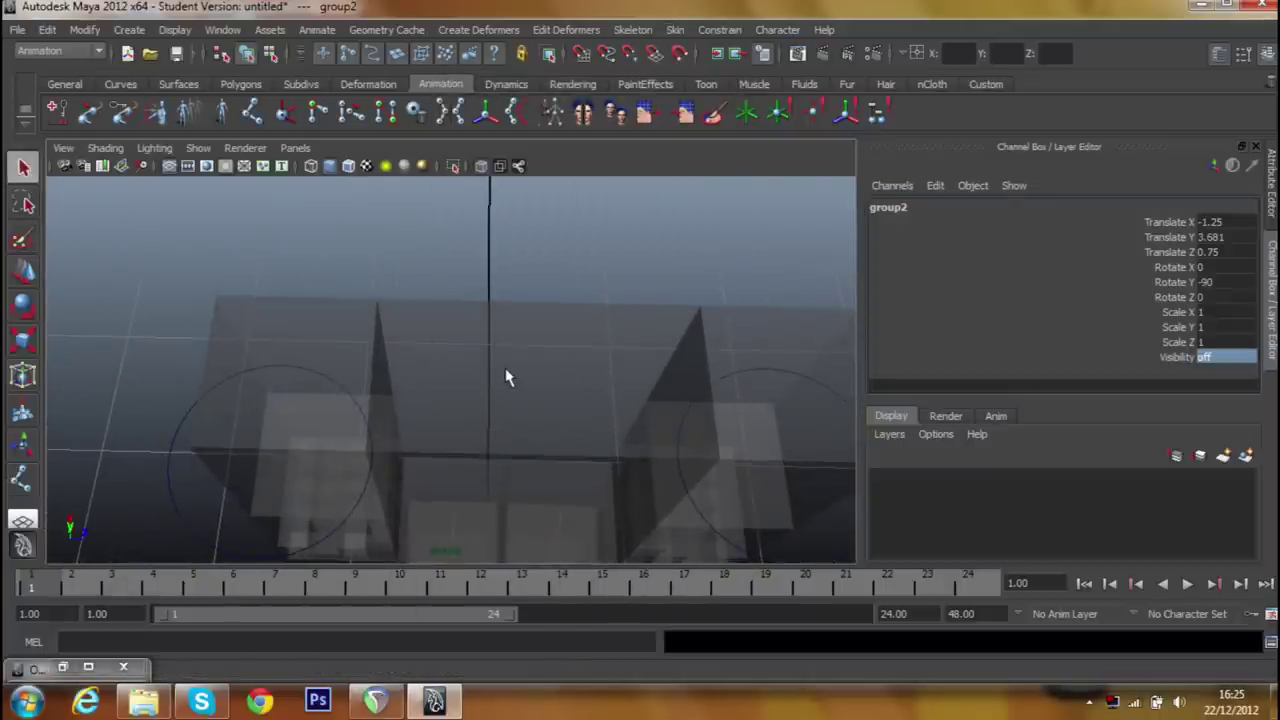
{"action": "left_click", "coordinate": [508, 376]}
{"action": "scroll", "scroll_direction": "down", "scroll_amount": 3}
{"action": "scroll", "scroll_direction": "down", "scroll_amount": 3}
{"action": "double_click", "coordinate": [1205, 324]}
{"action": "type", "text": "2"}
{"action": "key", "text": "Return"}
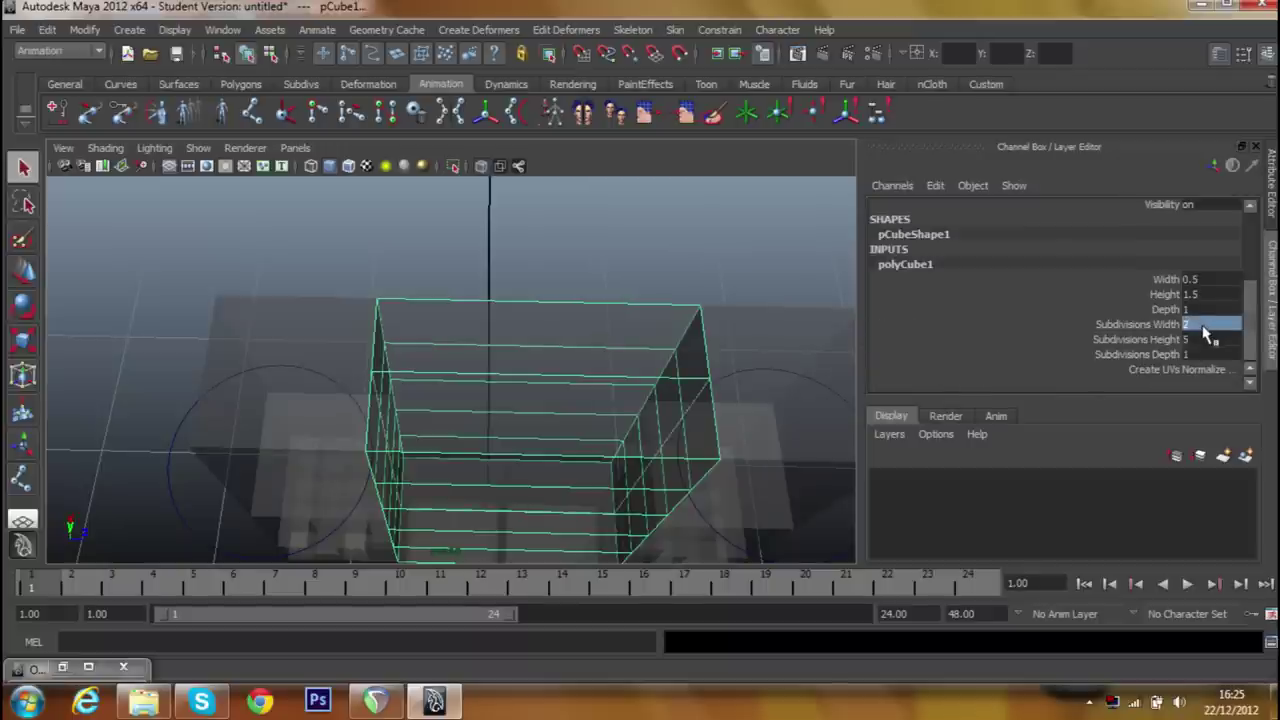
{"action": "double_click", "coordinate": [1203, 325]}
{"action": "type", "text": "1"}
{"action": "key", "text": "Return"}
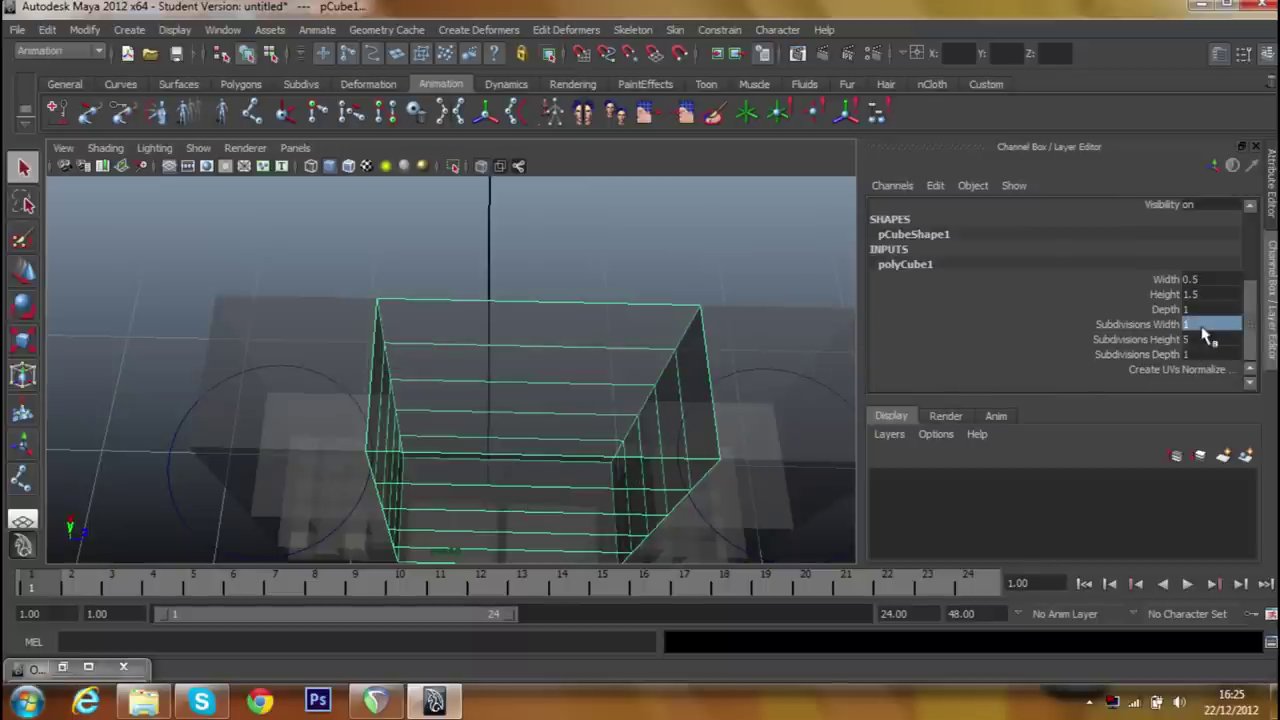
{"action": "double_click", "coordinate": [1190, 325]}
{"action": "type", "text": "2"}
{"action": "key", "text": "Return"}
Set the body cube's Subdivisions Depth to 2.
{"action": "left_click", "coordinate": [1200, 354]}
{"action": "type", "text": "2"}
{"action": "key", "text": "Return"}
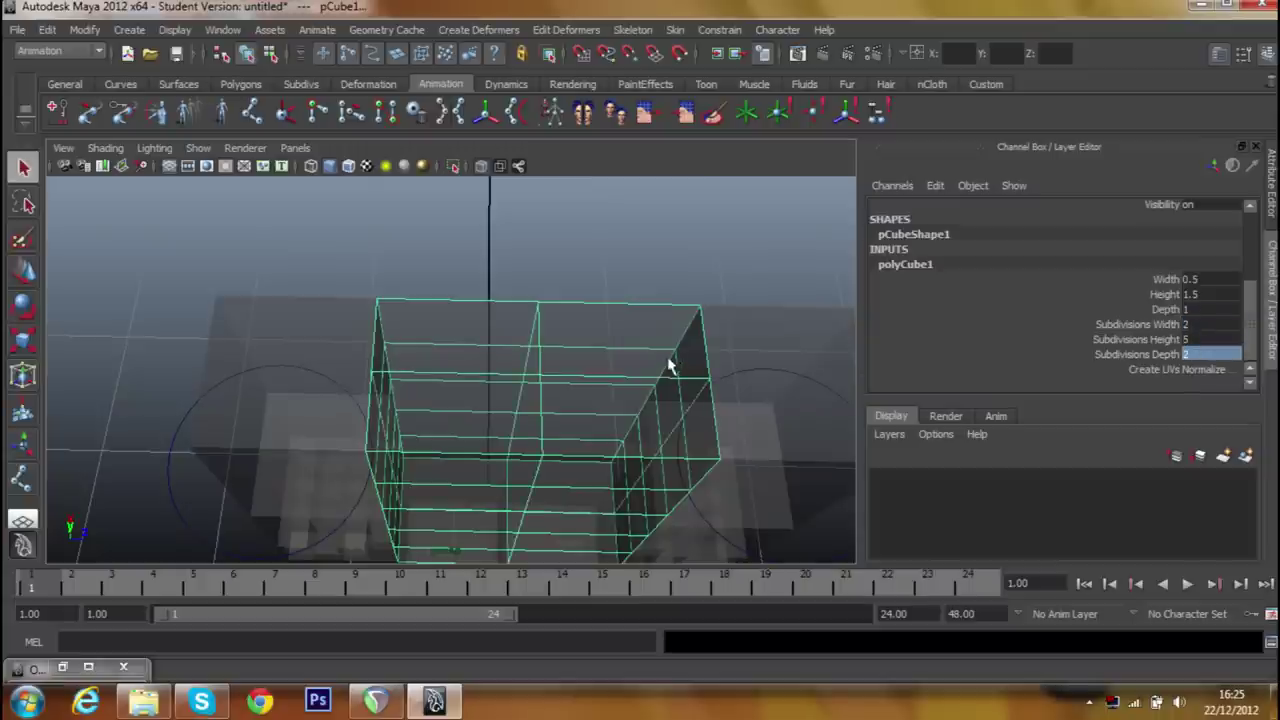
{"action": "left_click_drag", "start_coordinate": [617, 355], "coordinate": [560, 330]}
{"action": "left_click", "coordinate": [250, 112]}
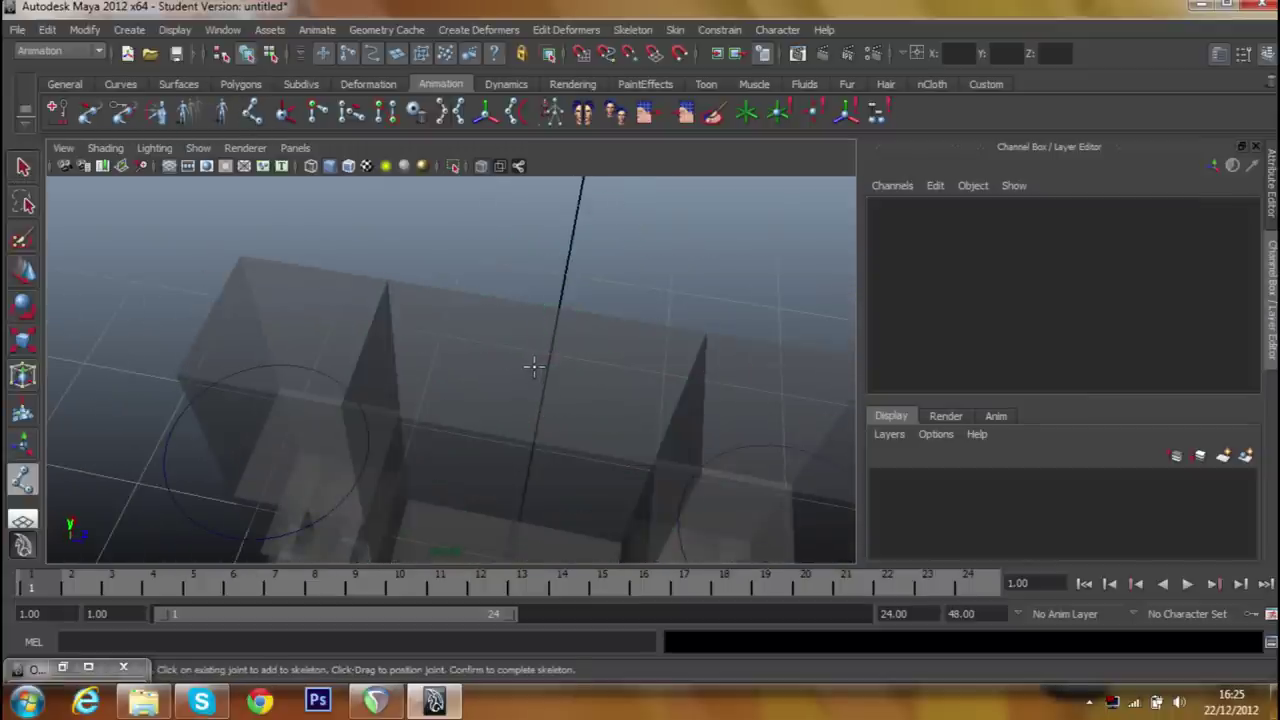
Place joint1 in the body cube.
{"action": "left_click", "coordinate": [531, 366]}
{"action": "left_click_drag", "start_coordinate": [603, 371], "coordinate": [685, 334]}
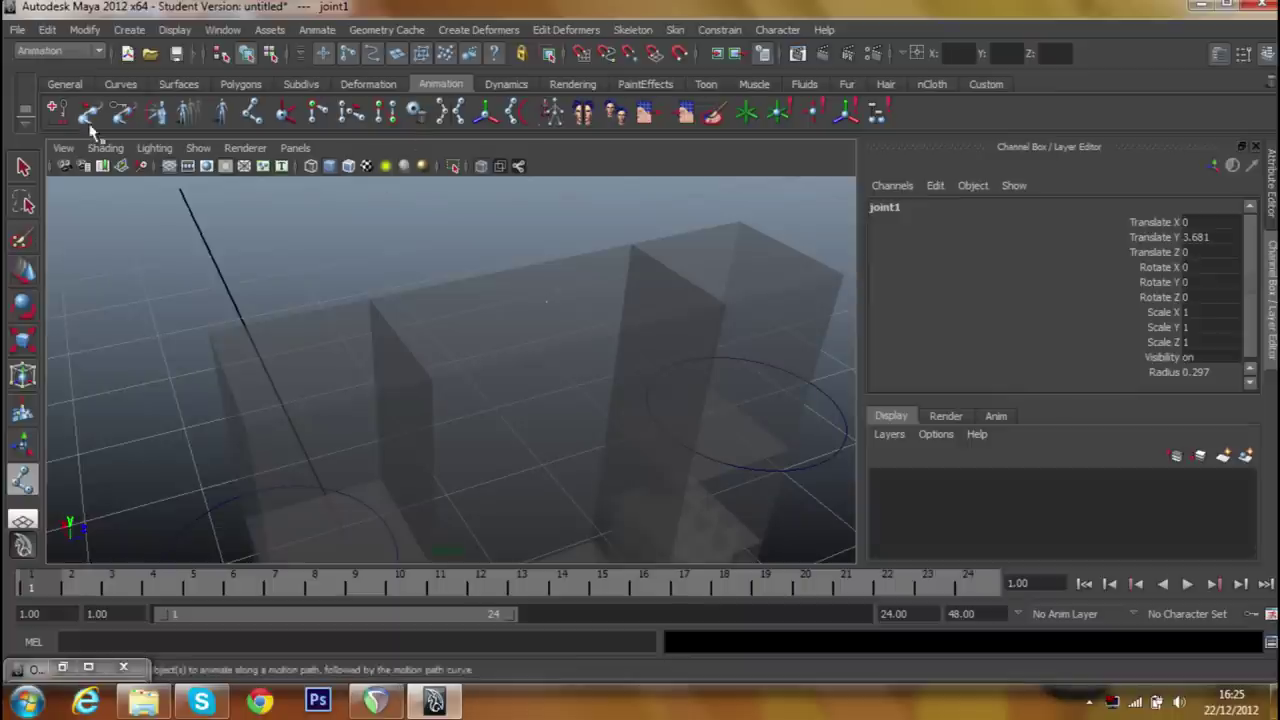
{"action": "left_click", "coordinate": [24, 168]}
{"action": "left_click", "coordinate": [182, 233]}
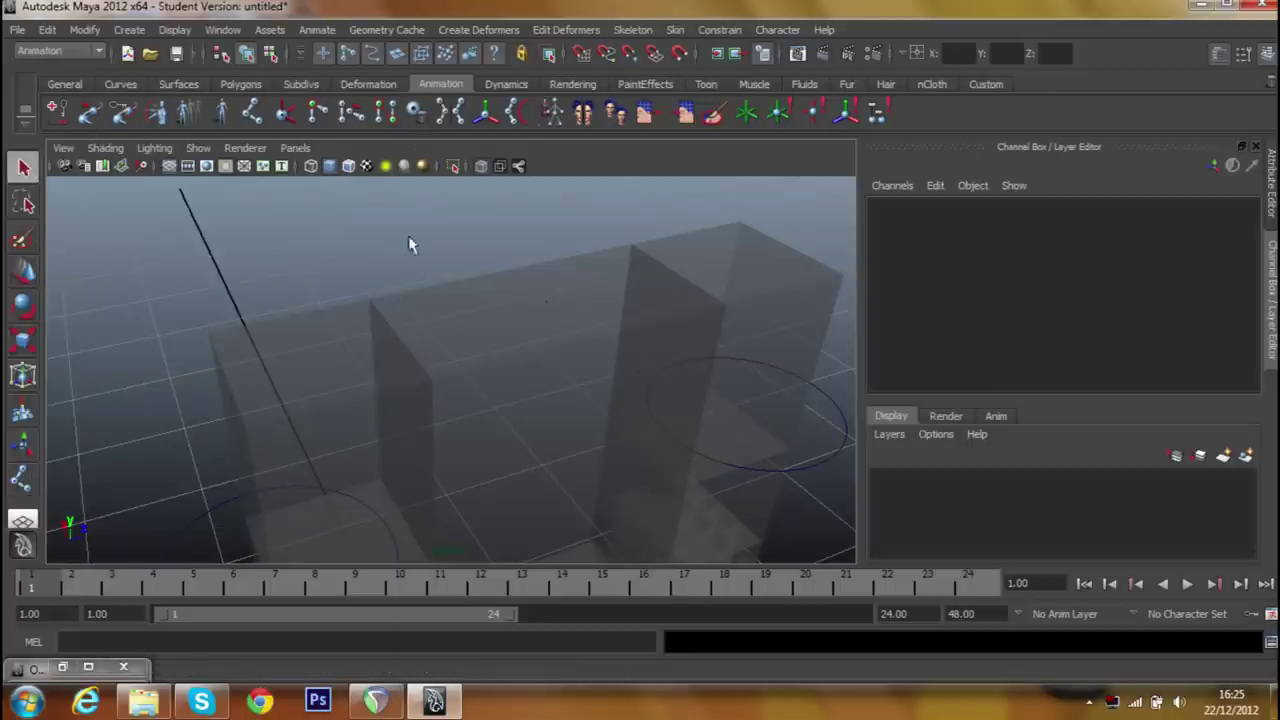
Place joint2 at the top of the body with point snapping on.
{"action": "left_click", "coordinate": [251, 112]}
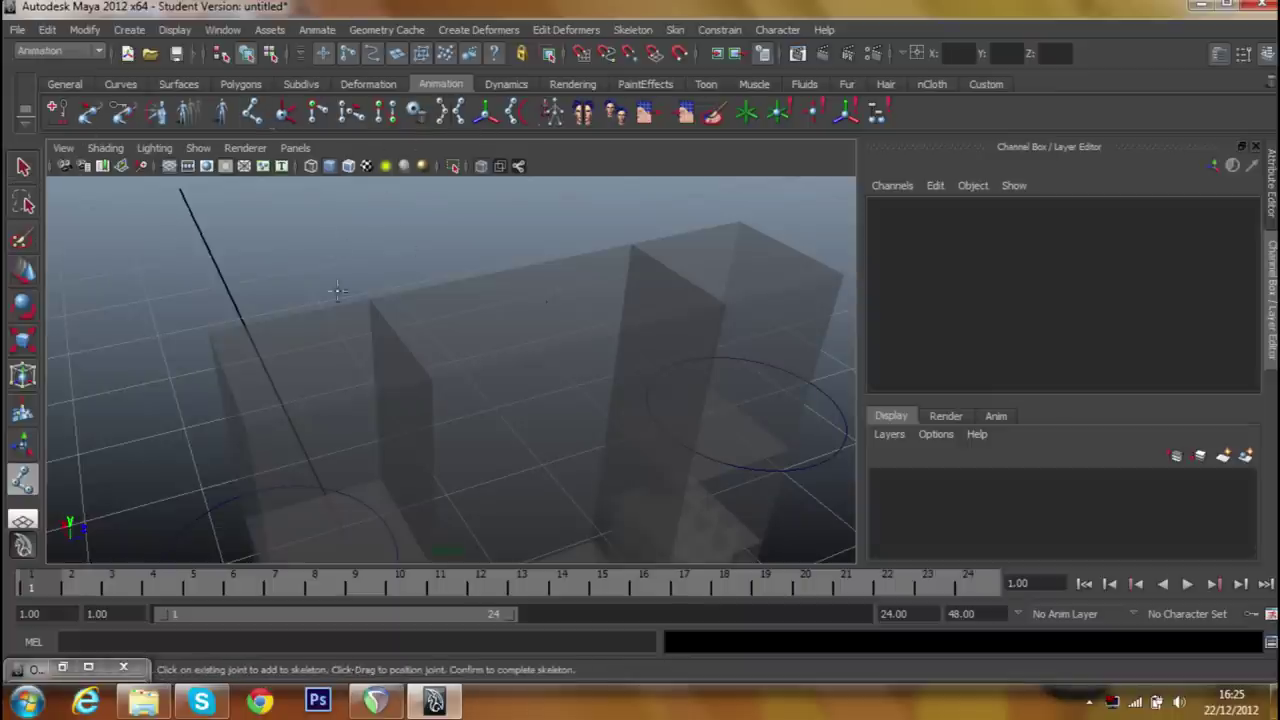
{"action": "key", "text": "v"}
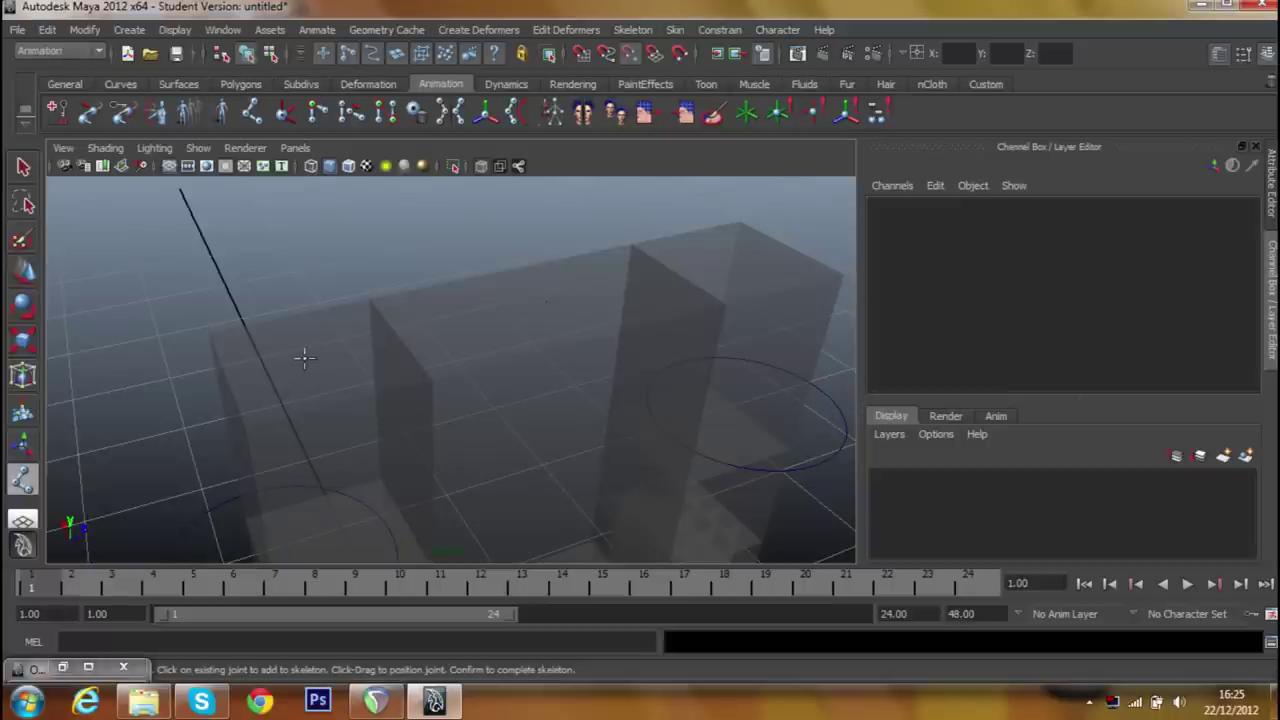
{"action": "left_click", "coordinate": [308, 358]}
{"action": "left_click_drag", "start_coordinate": [434, 349], "coordinate": [526, 266]}
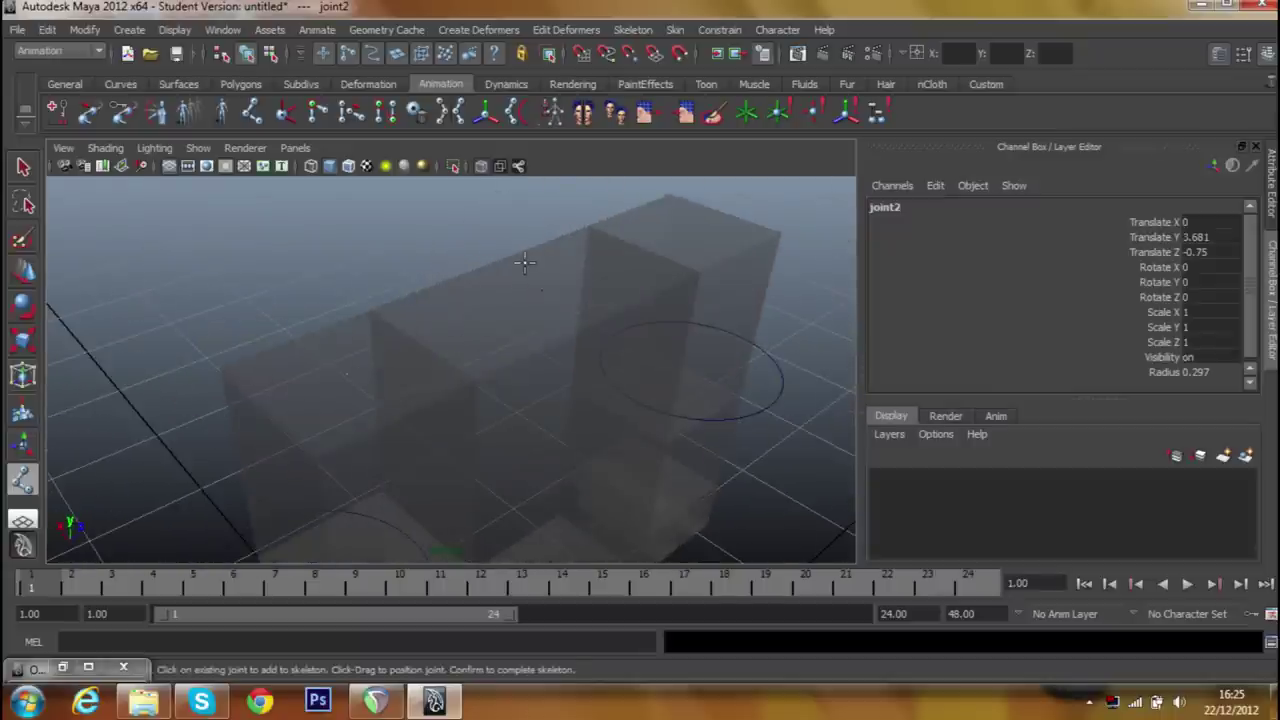
{"action": "left_click", "coordinate": [678, 56]}
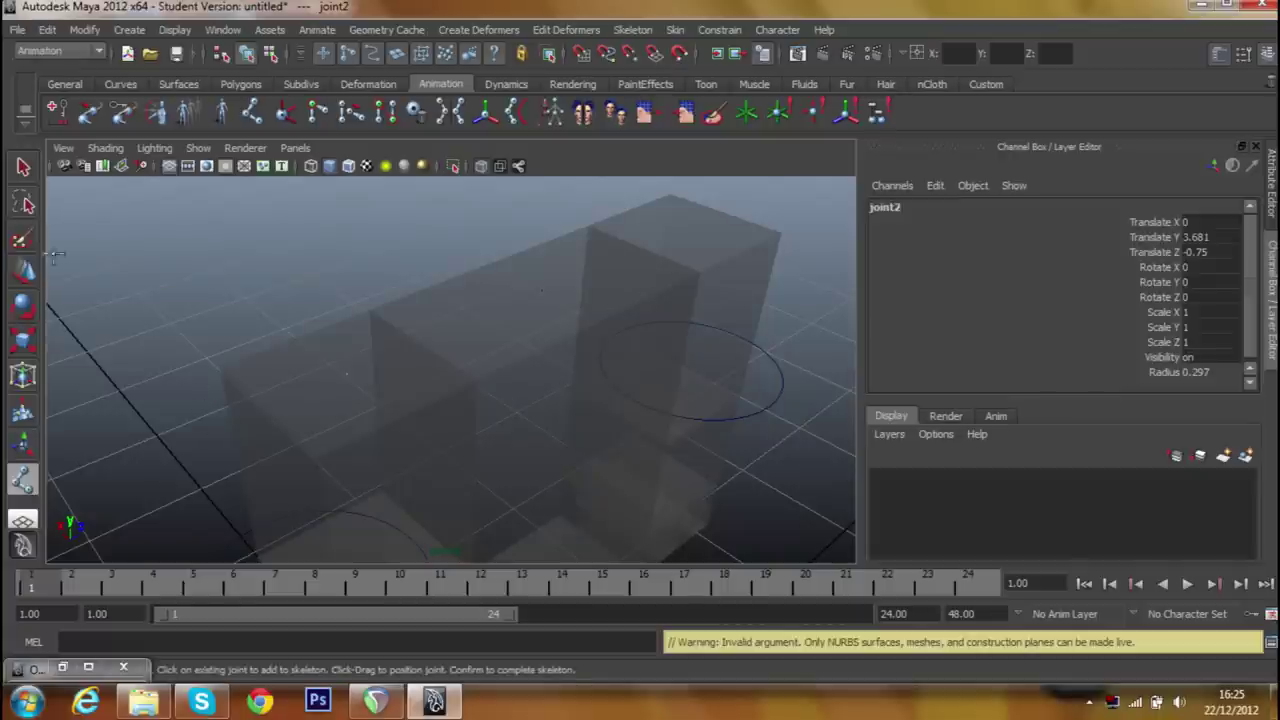
{"action": "left_click", "coordinate": [23, 167]}
{"action": "left_click", "coordinate": [163, 237]}
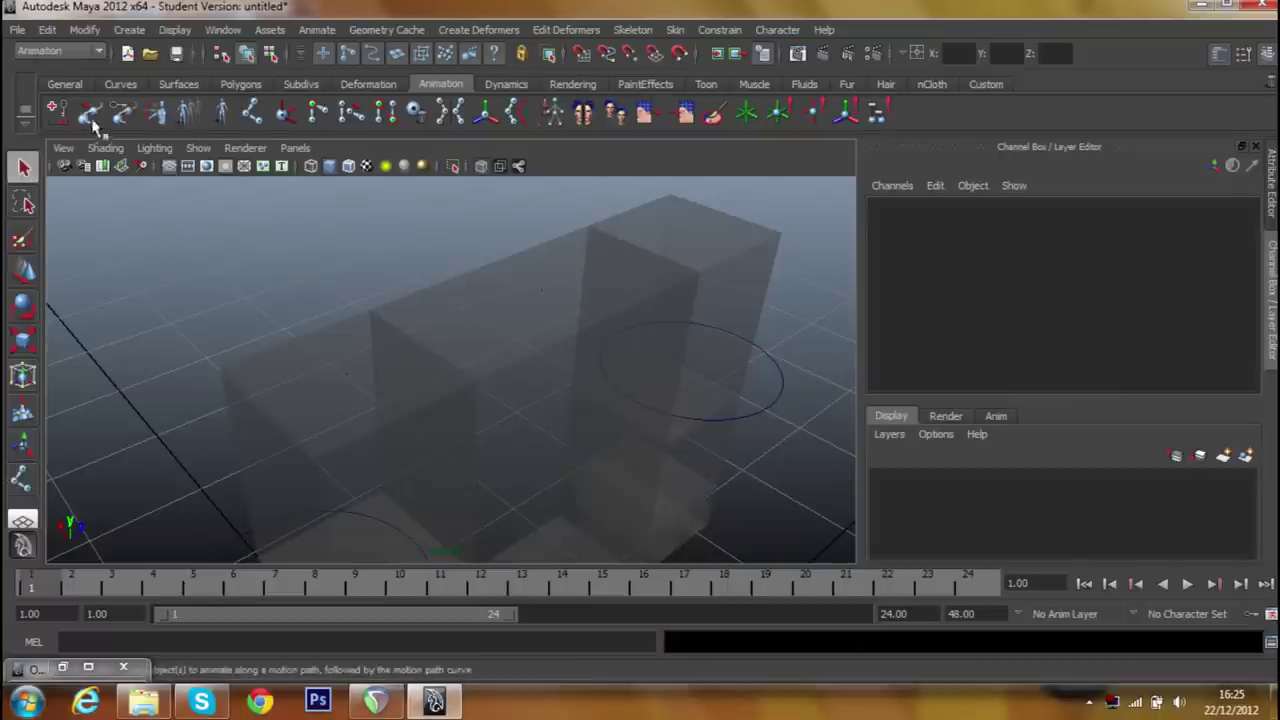
Place joint3 on the opposite side of the body's top.
{"action": "left_click", "coordinate": [253, 115]}
{"action": "left_click_drag", "start_coordinate": [371, 209], "coordinate": [315, 295]}
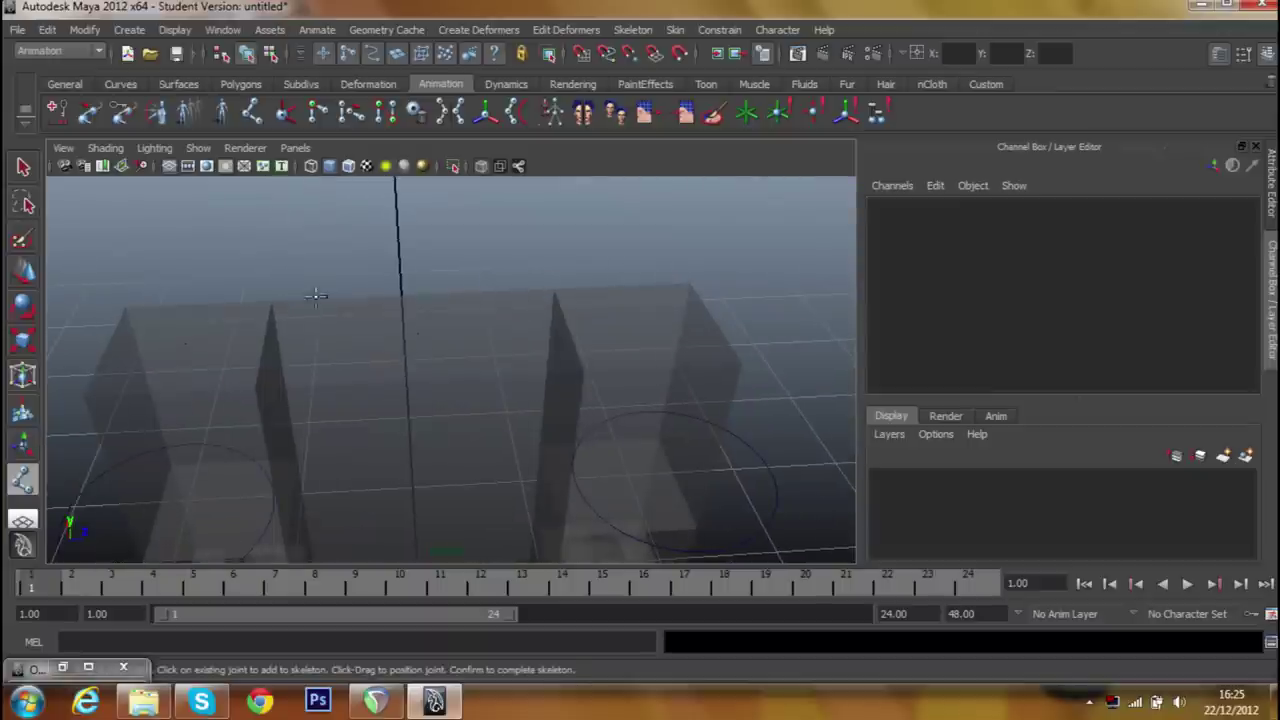
{"action": "left_click", "coordinate": [643, 326]}
{"action": "left_click_drag", "start_coordinate": [686, 343], "coordinate": [651, 326]}
{"action": "left_click_drag", "start_coordinate": [651, 326], "coordinate": [486, 252]}
{"action": "left_click_drag", "start_coordinate": [486, 252], "coordinate": [456, 278]}
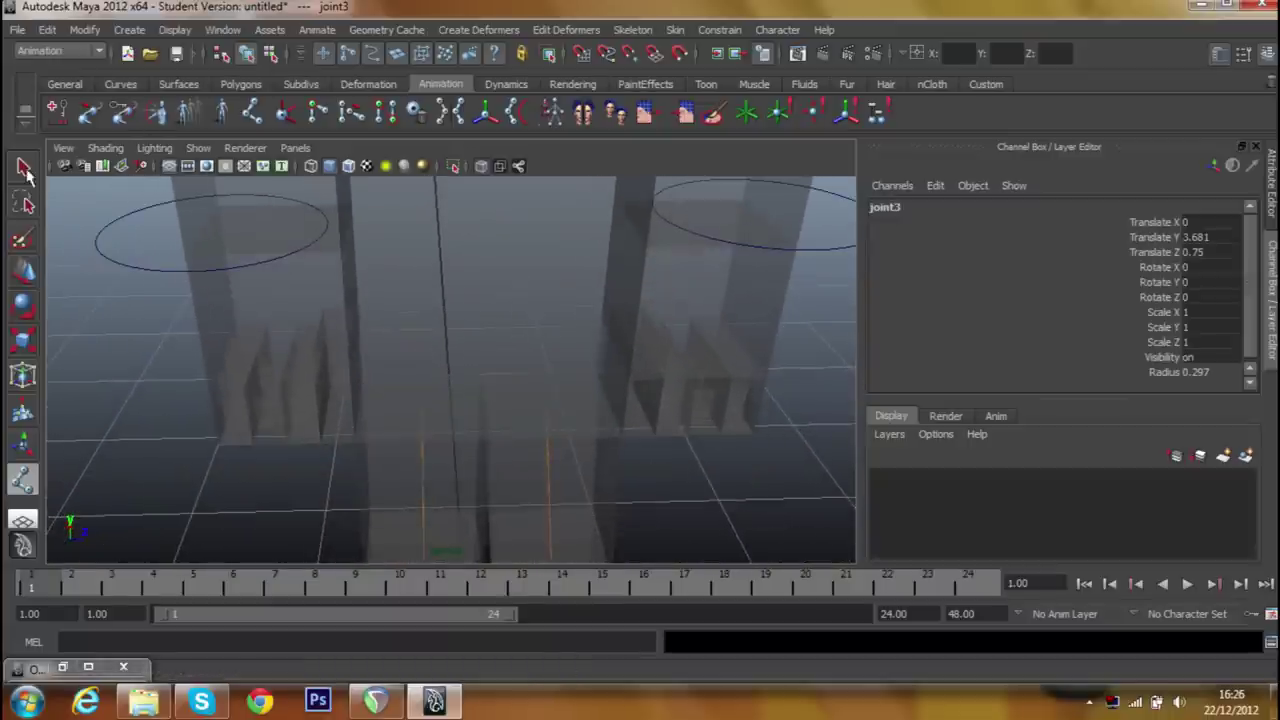
{"action": "left_click", "coordinate": [23, 167]}
{"action": "left_click", "coordinate": [135, 263]}
Place joint4 lower inside the centre of the body.
{"action": "left_click", "coordinate": [257, 117]}
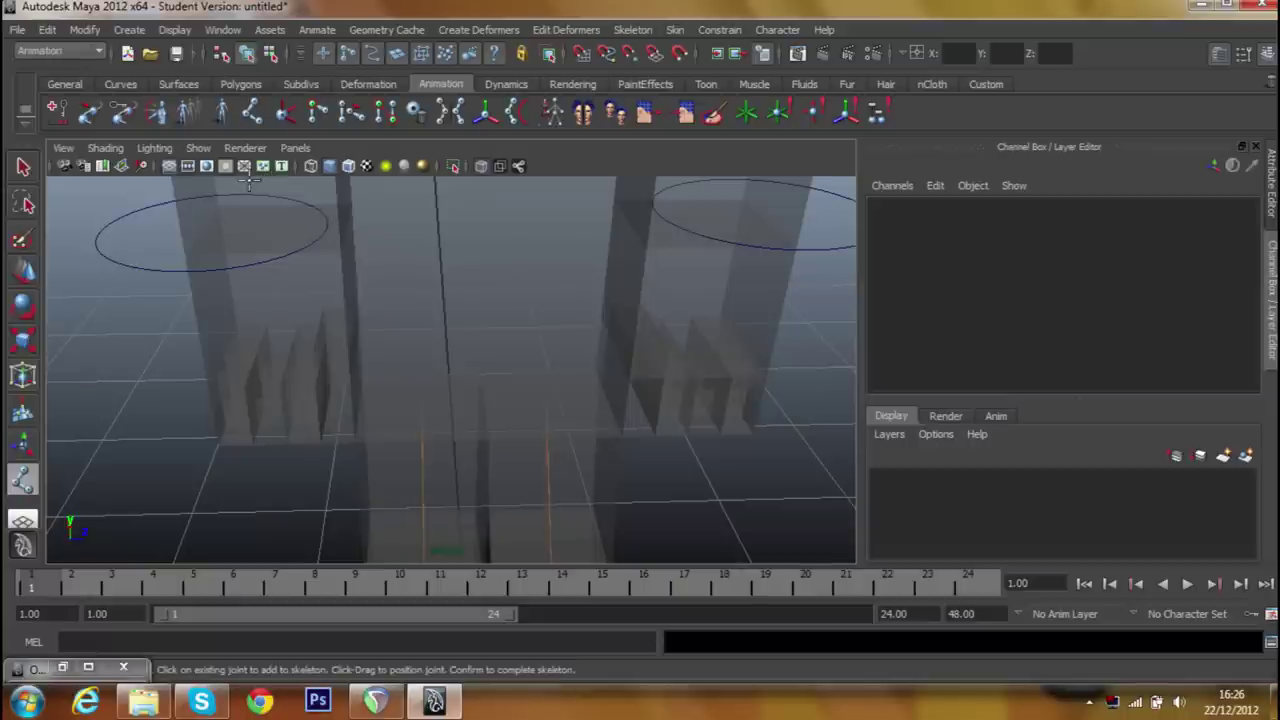
{"action": "left_click_drag", "start_coordinate": [358, 340], "coordinate": [469, 352]}
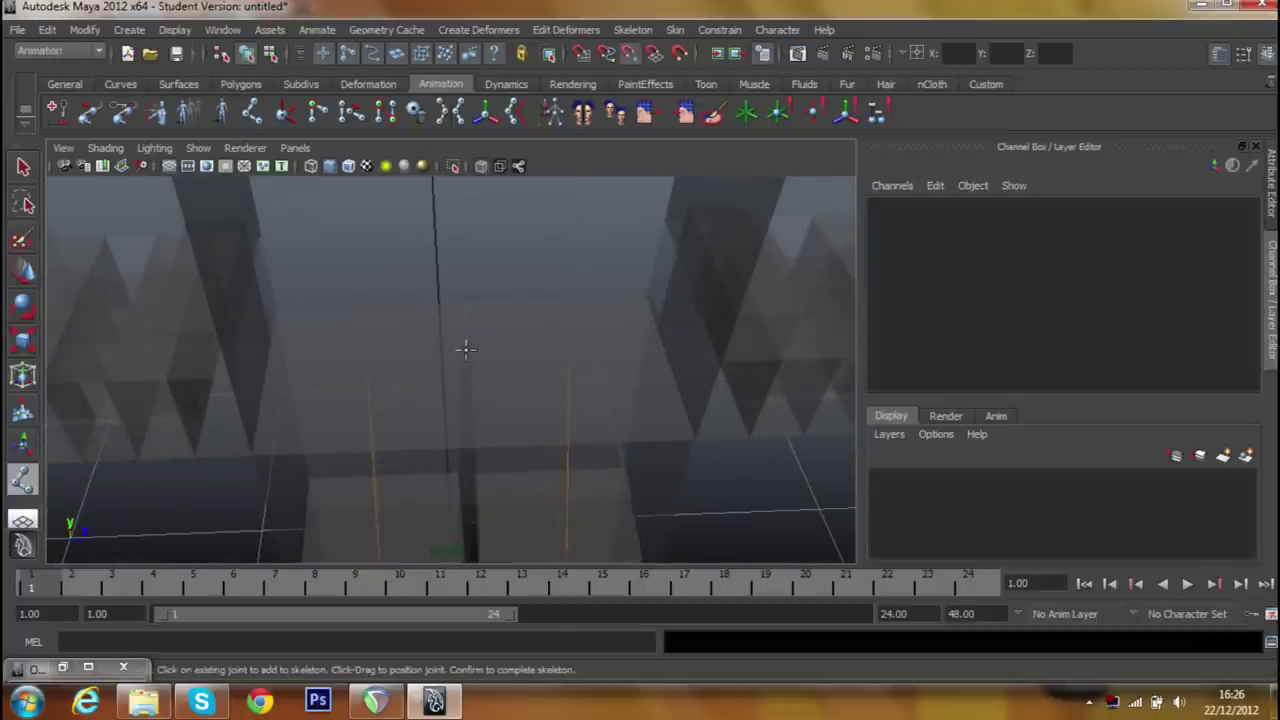
{"action": "left_click", "coordinate": [465, 348]}
{"action": "left_click_drag", "start_coordinate": [514, 383], "coordinate": [212, 284]}
{"action": "left_click_drag", "start_coordinate": [266, 326], "coordinate": [523, 320]}
{"action": "left_click_drag", "start_coordinate": [431, 349], "coordinate": [406, 336]}
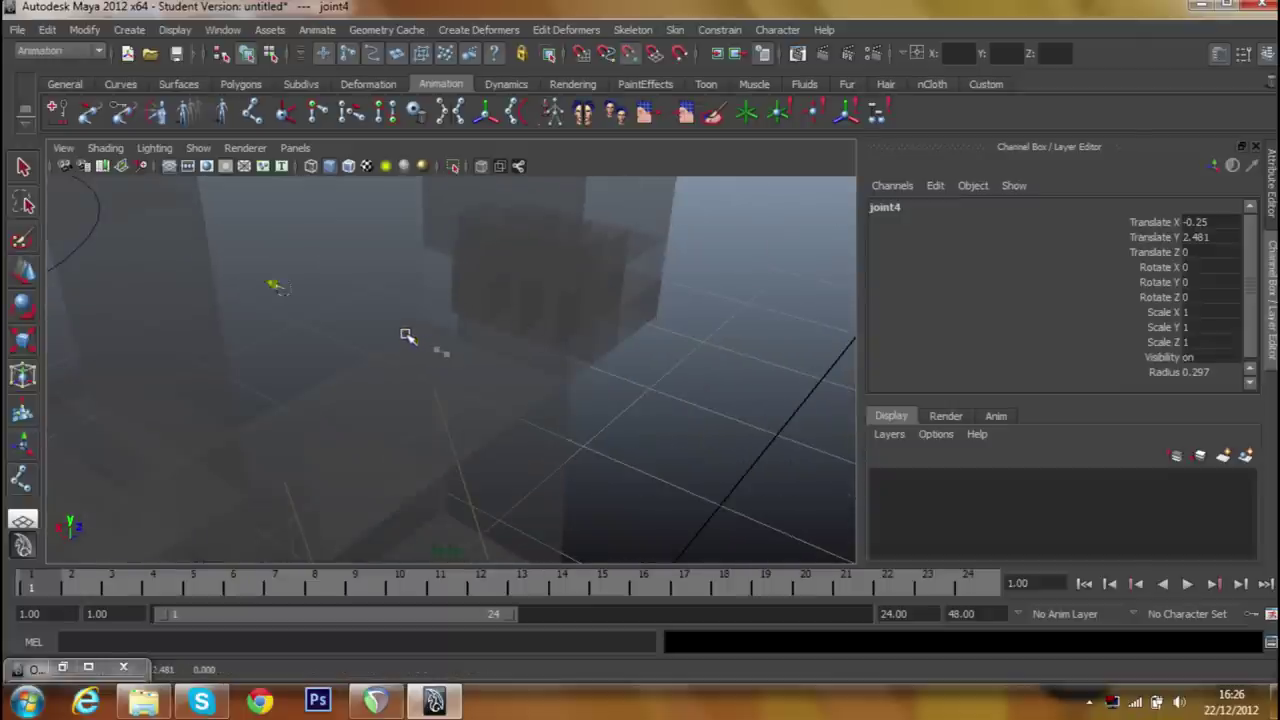
{"action": "left_click_drag", "start_coordinate": [377, 340], "coordinate": [340, 360]}
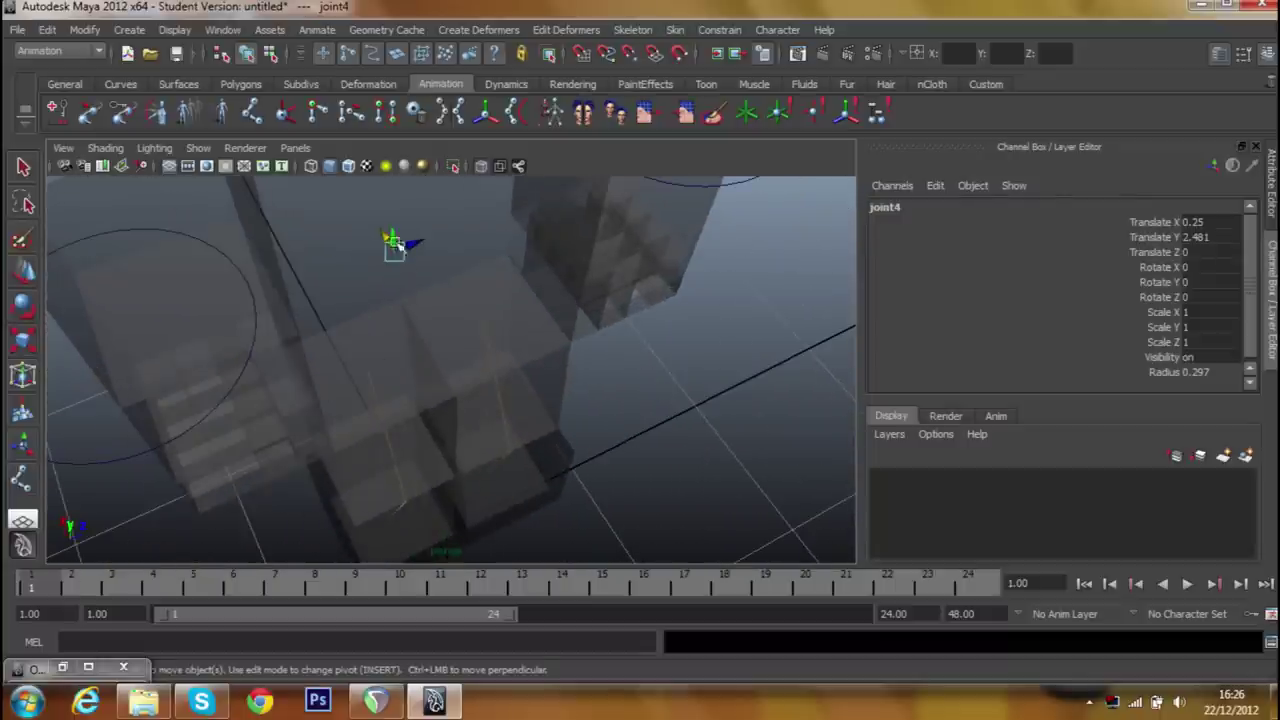
Reposition joint4 to Translate X 0 and Translate Y 2.481.
{"action": "left_click_drag", "start_coordinate": [397, 244], "coordinate": [391, 288]}
{"action": "key", "text": "q"}
{"action": "key", "text": "w"}
{"action": "left_click_drag", "start_coordinate": [494, 363], "coordinate": [489, 389]}
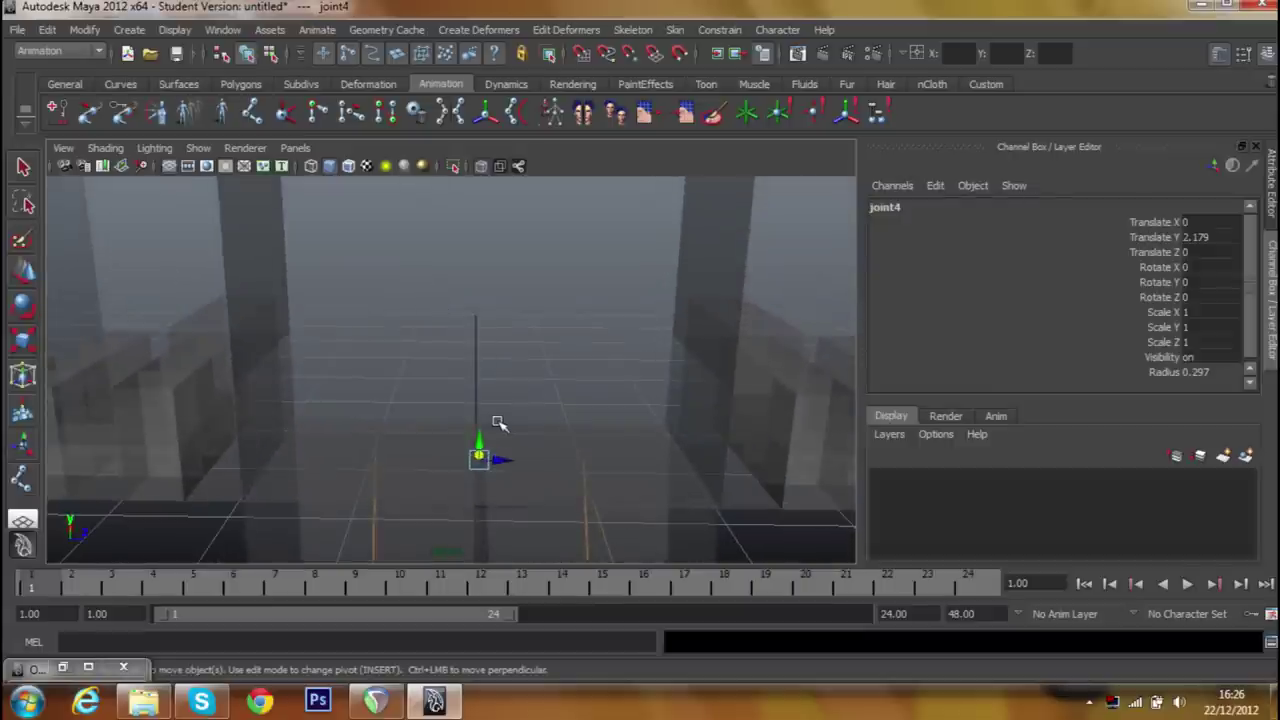
{"action": "key", "text": "v"}
{"action": "left_click_drag", "start_coordinate": [480, 432], "coordinate": [377, 377]}
{"action": "key", "text": "q"}
{"action": "left_click", "coordinate": [443, 285]}
Drag joint2, joint3 and joint4 onto joint1 in the Outliner, then frame the rig.
{"action": "left_click_drag", "start_coordinate": [522, 92], "coordinate": [705, 91]}
{"action": "left_click_drag", "start_coordinate": [514, 229], "coordinate": [431, 263]}
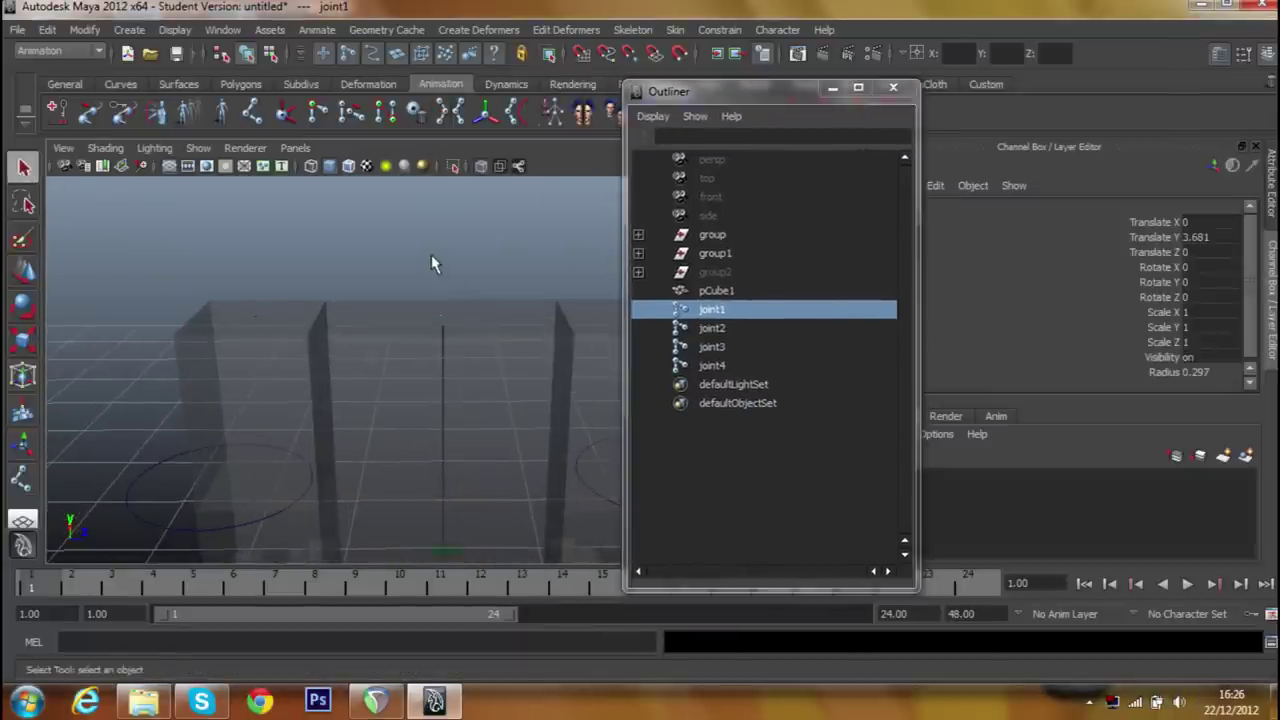
{"action": "left_click", "coordinate": [716, 330]}
{"action": "left_click_drag", "start_coordinate": [716, 335], "coordinate": [760, 437]}
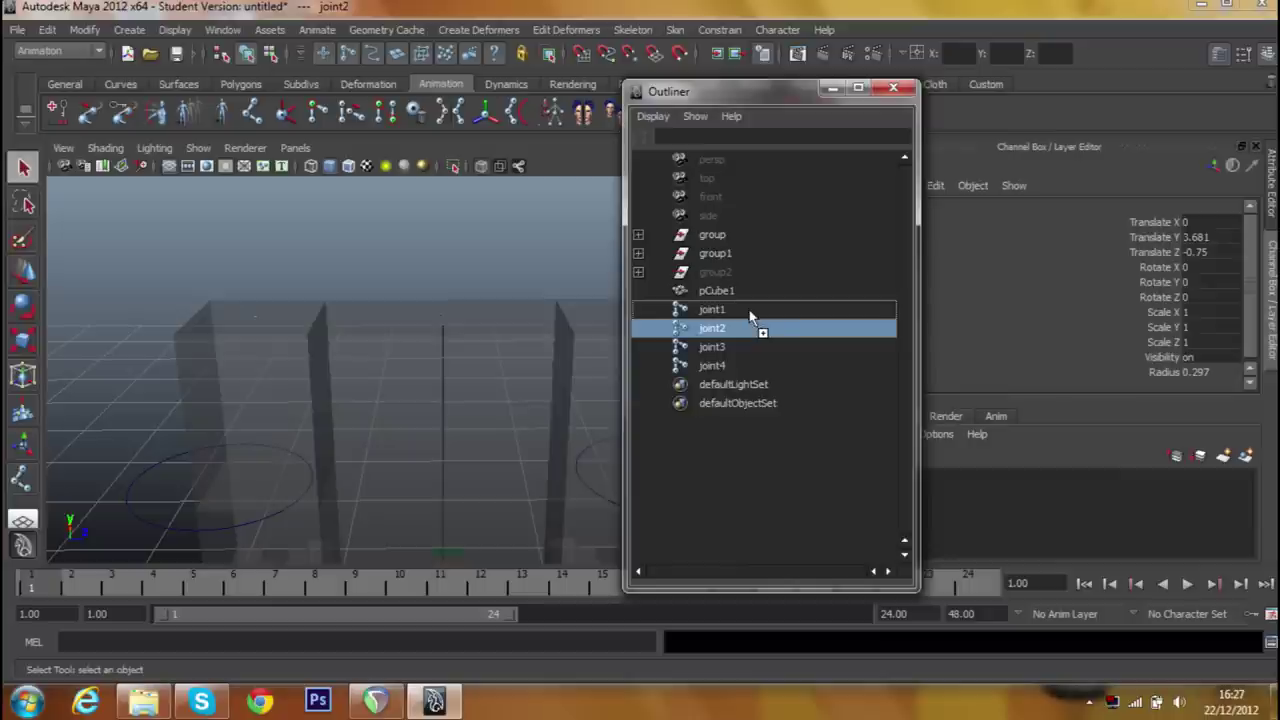
{"action": "left_click_drag", "start_coordinate": [750, 338], "coordinate": [748, 310]}
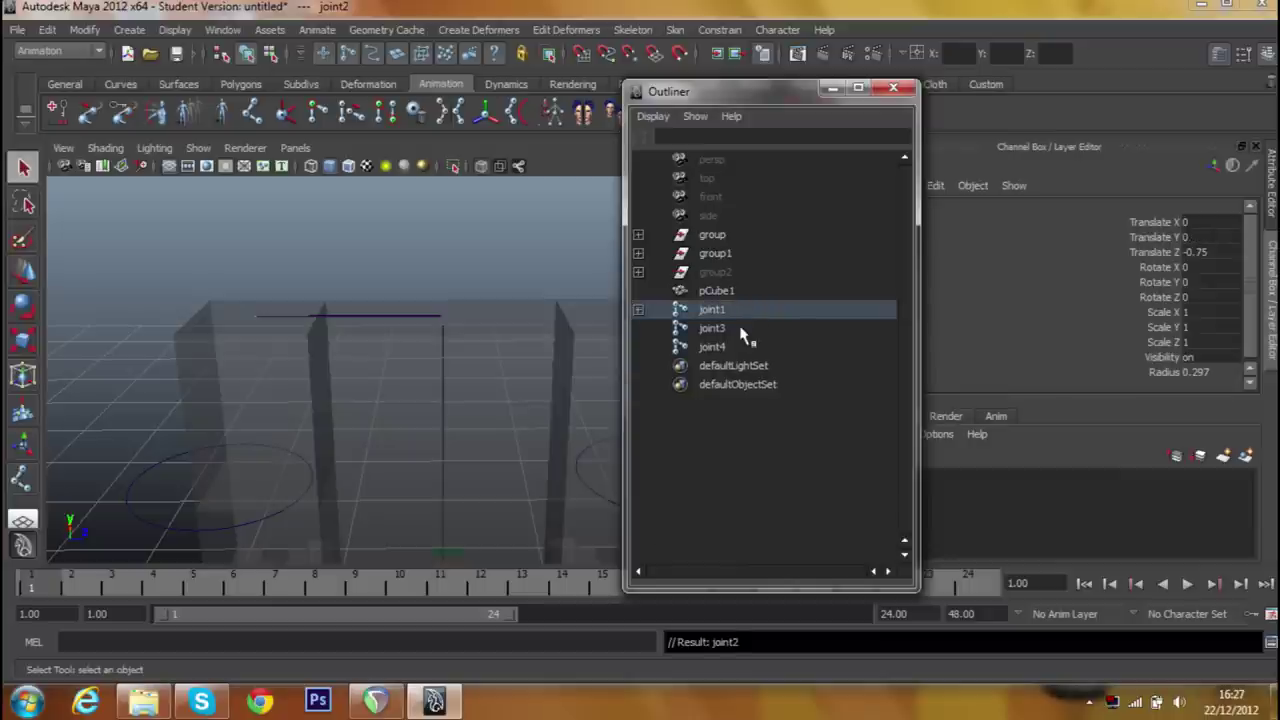
{"action": "left_click", "coordinate": [722, 330]}
{"action": "left_click_drag", "start_coordinate": [490, 263], "coordinate": [409, 257]}
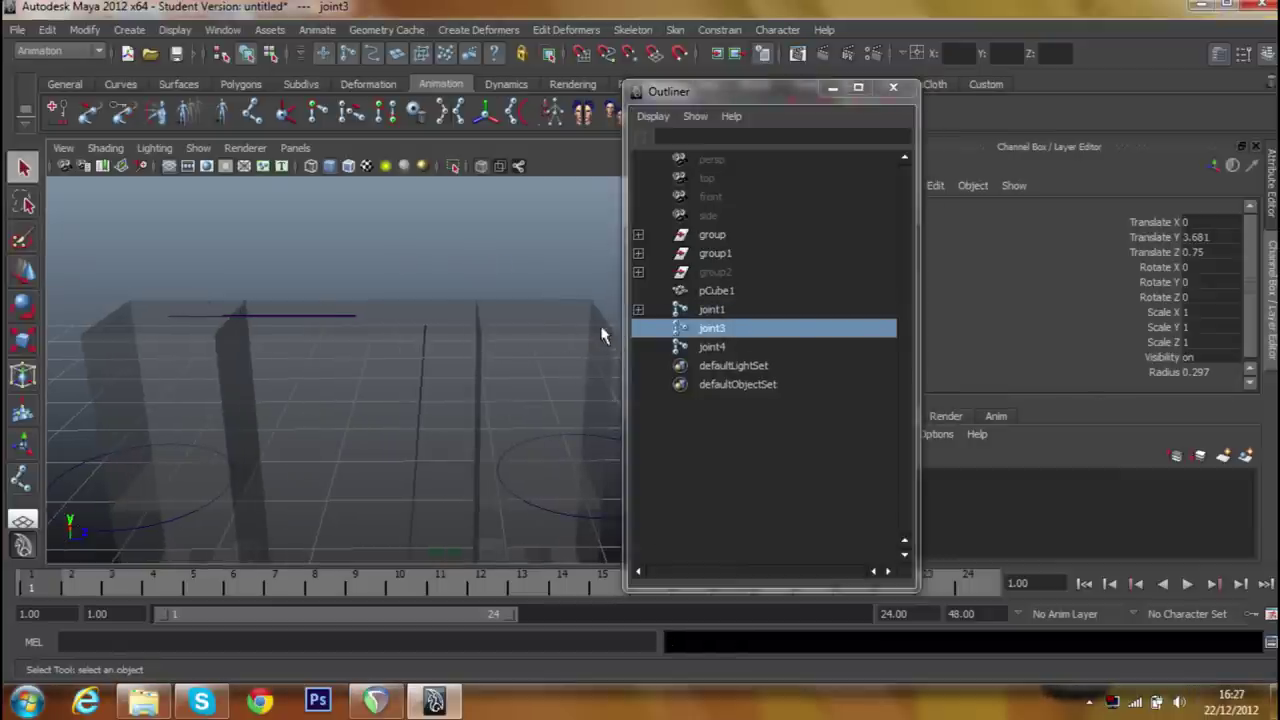
{"action": "left_click_drag", "start_coordinate": [702, 330], "coordinate": [708, 313]}
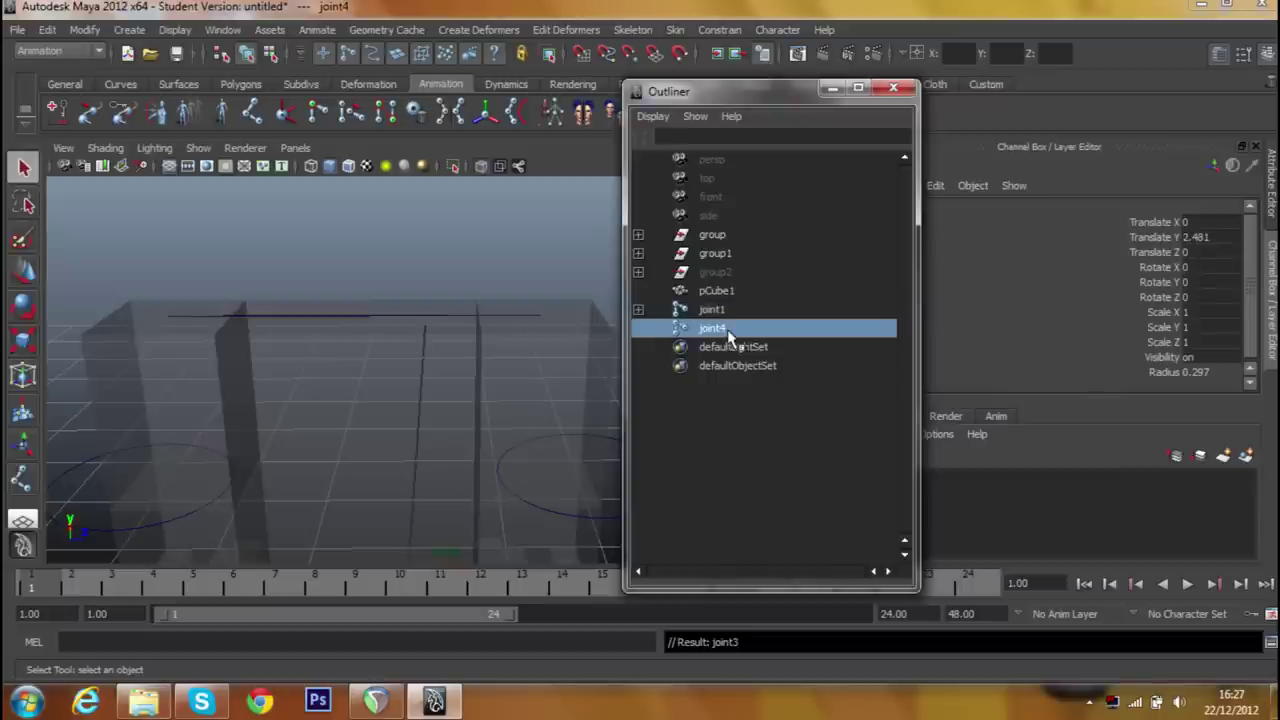
{"action": "left_click_drag", "start_coordinate": [727, 329], "coordinate": [712, 310]}
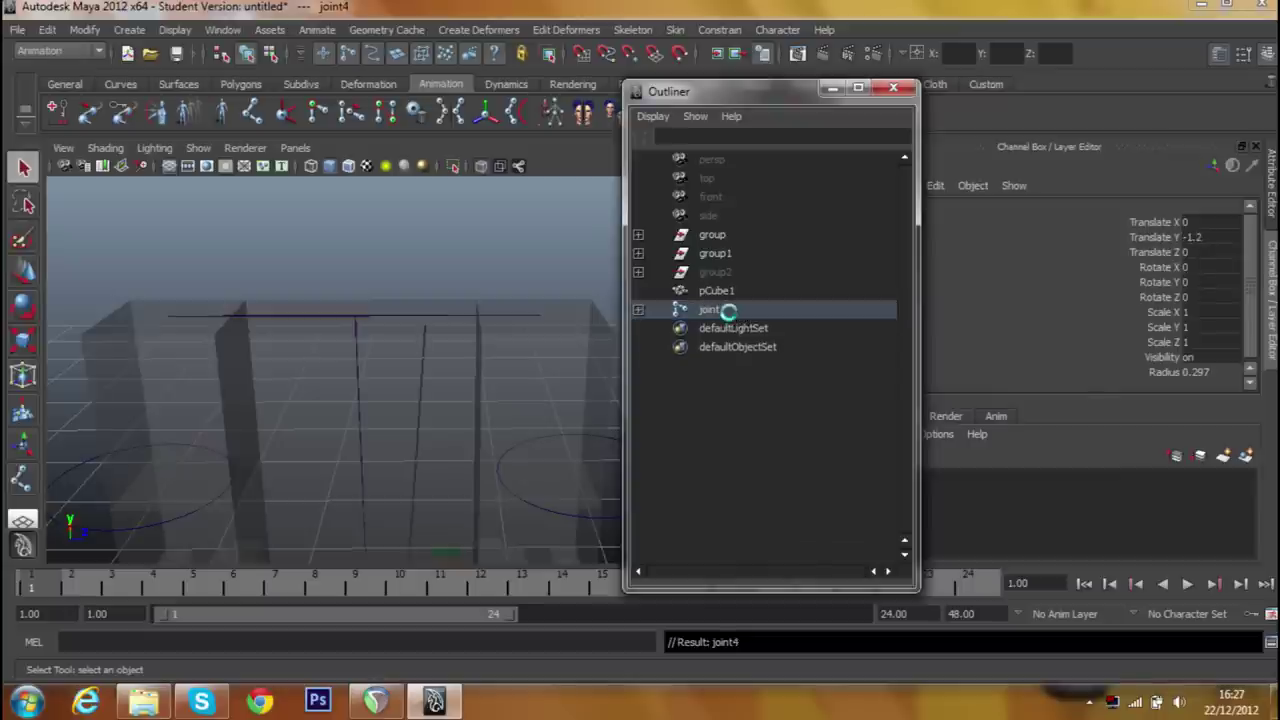
{"action": "key", "text": "f"}
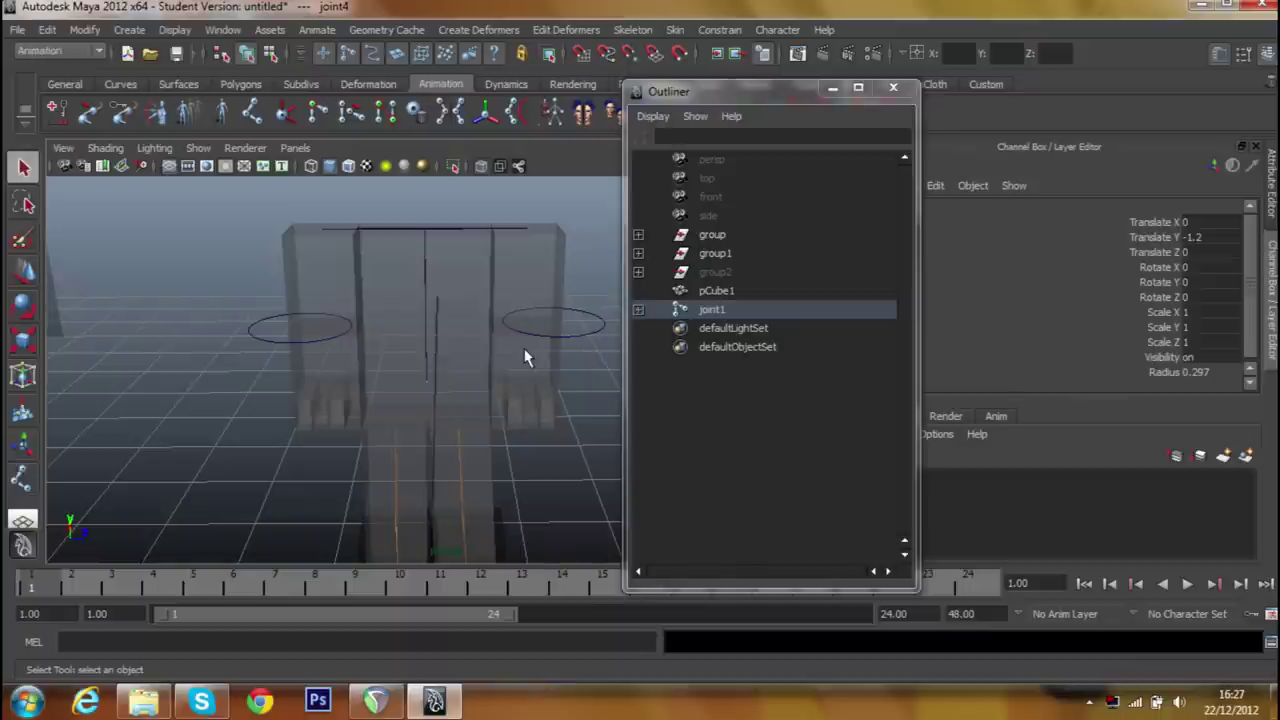
Expand group1 and select the leg joints jambes:joint4 and jambes:joint1.
{"action": "left_click", "coordinate": [638, 253]}
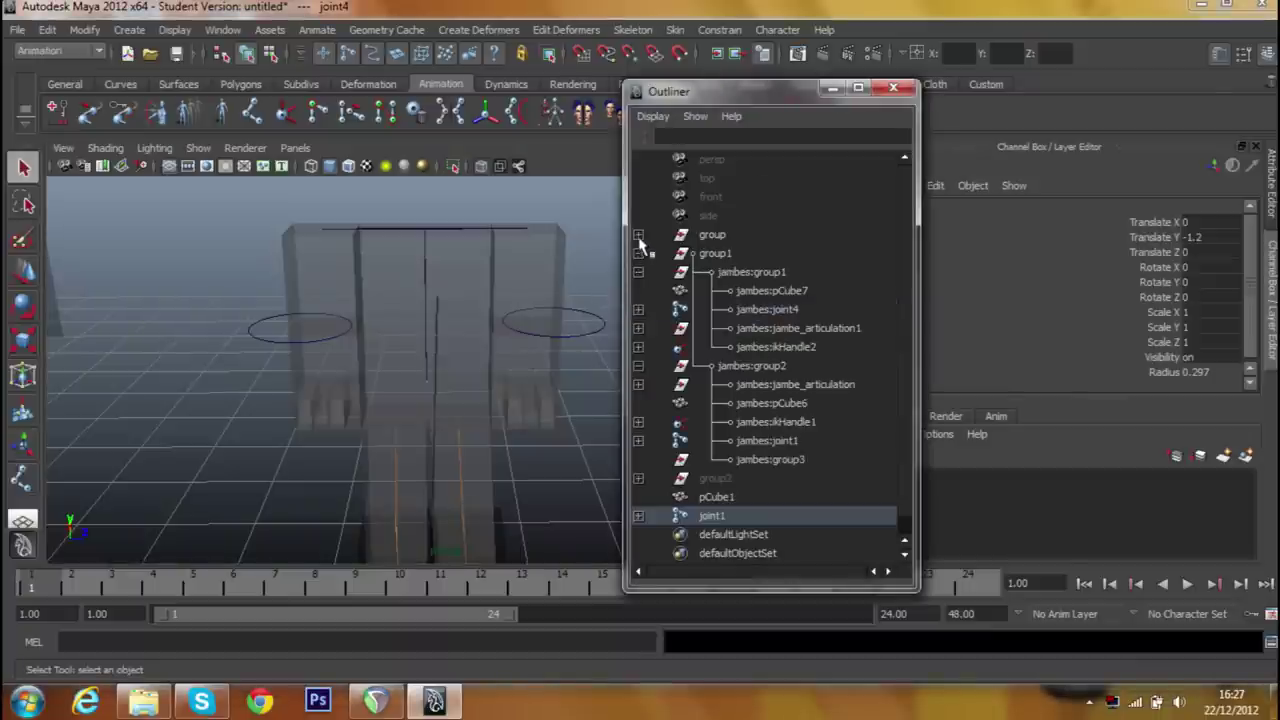
{"action": "left_click", "coordinate": [745, 311]}
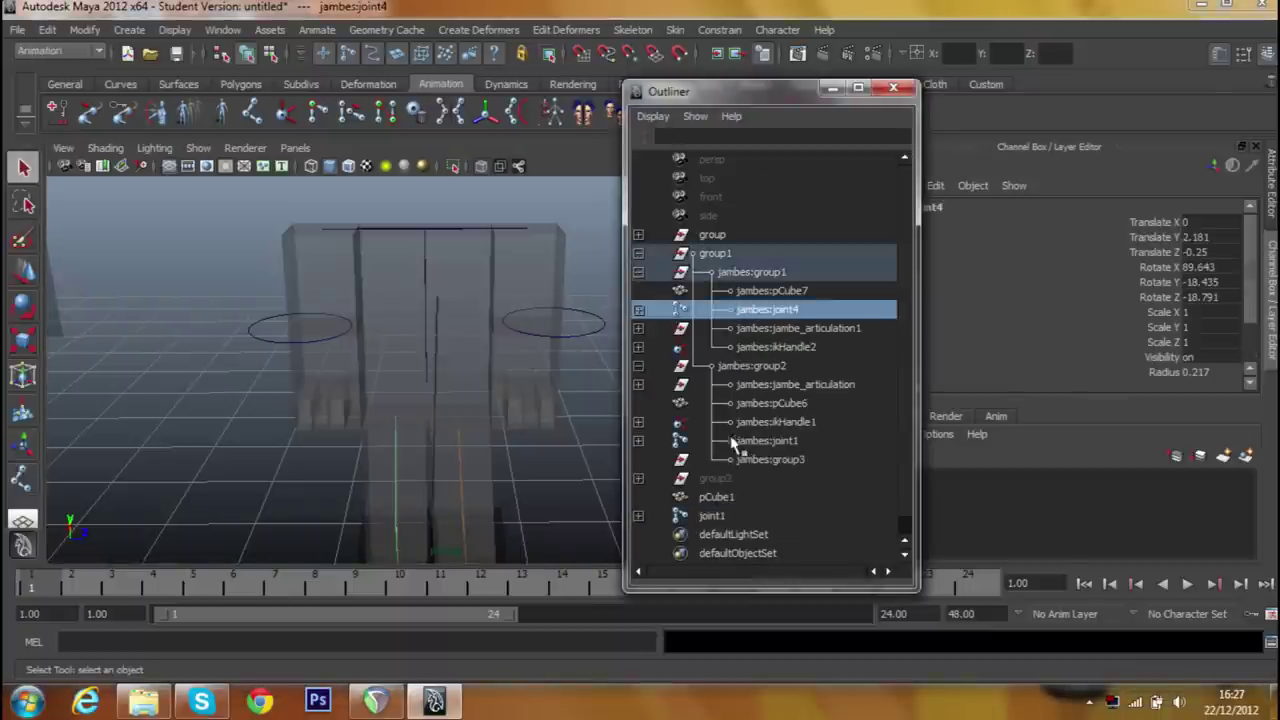
{"action": "left_click_drag", "start_coordinate": [729, 452], "coordinate": [737, 462]}
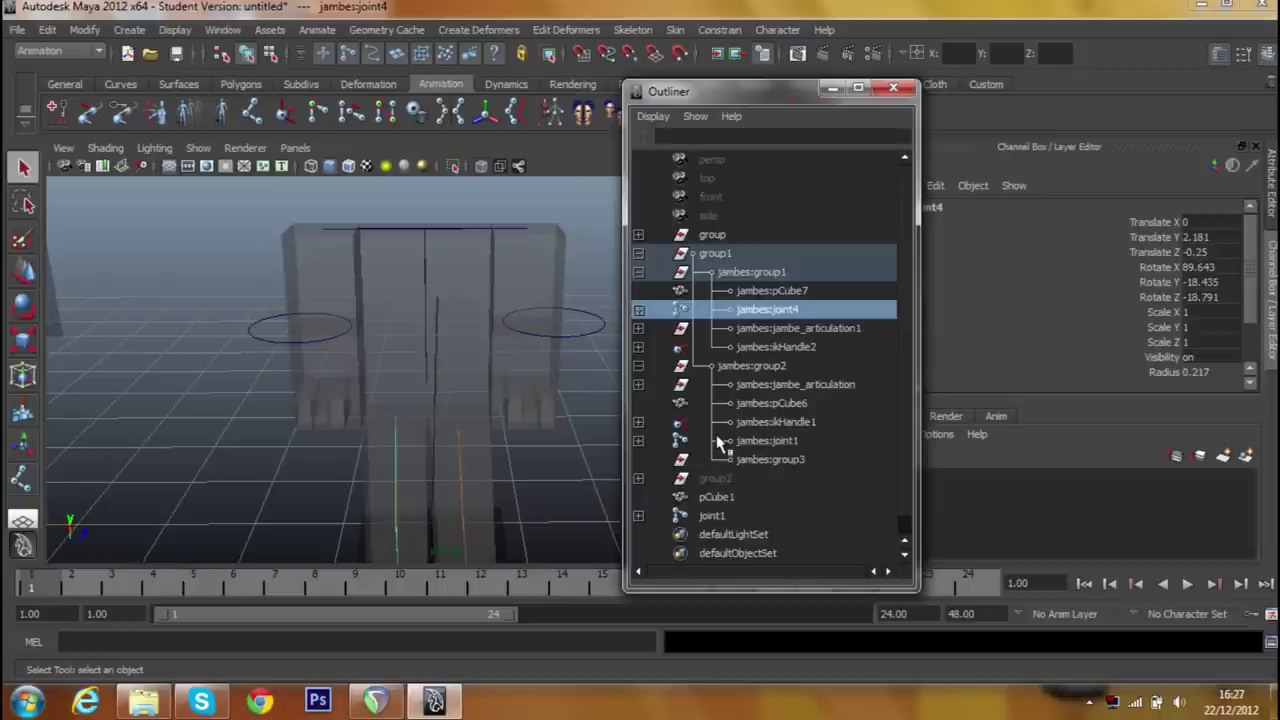
{"action": "left_click", "coordinate": [716, 440]}
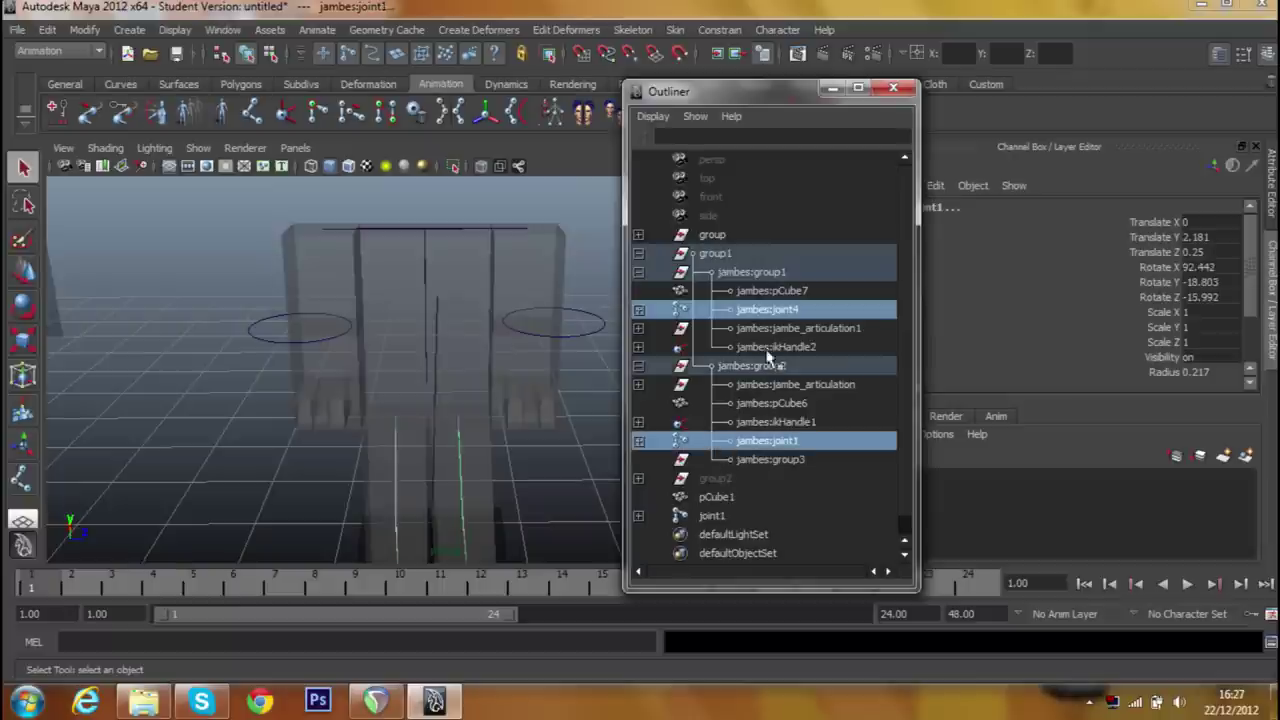
{"action": "left_click", "coordinate": [718, 310]}
{"action": "left_click_drag", "start_coordinate": [683, 293], "coordinate": [753, 514]}
{"action": "left_click", "coordinate": [715, 441]}
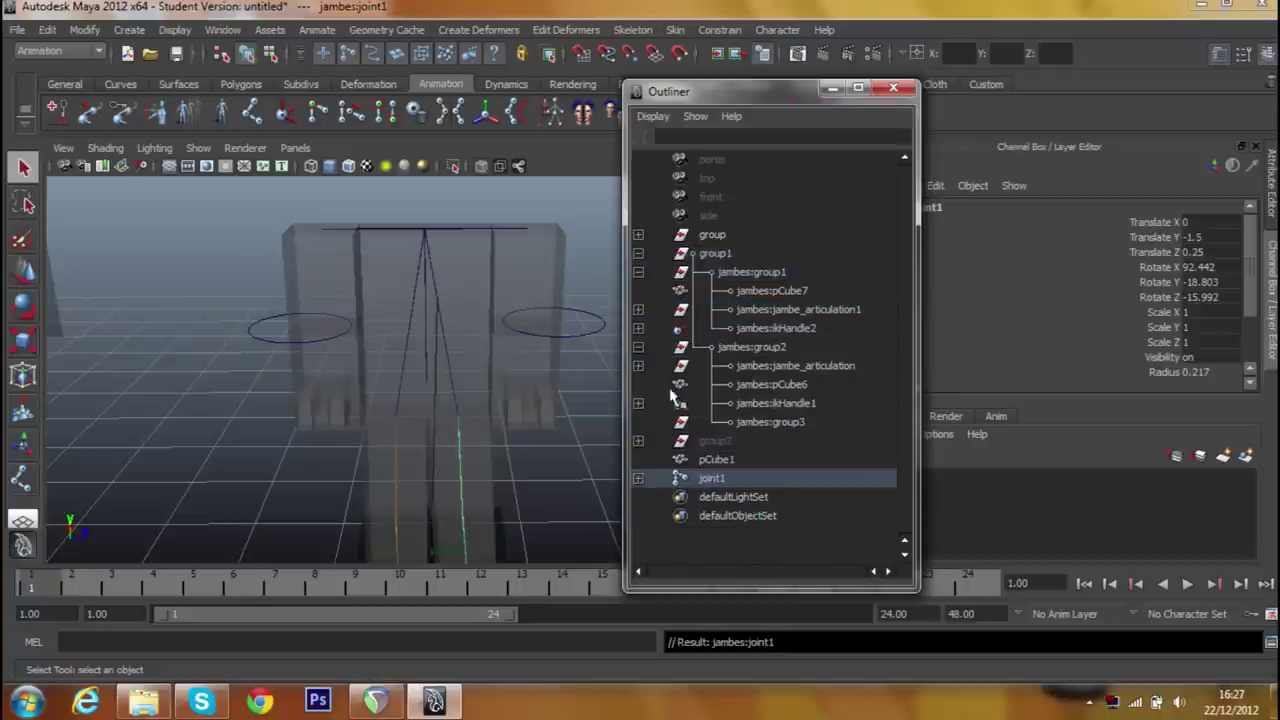
Expand joint1 in the Outliner to list its child joints.
{"action": "scroll", "scroll_direction": "up", "scroll_amount": 3}
{"action": "left_click_drag", "start_coordinate": [451, 357], "coordinate": [572, 388]}
{"action": "left_click", "coordinate": [639, 478]}
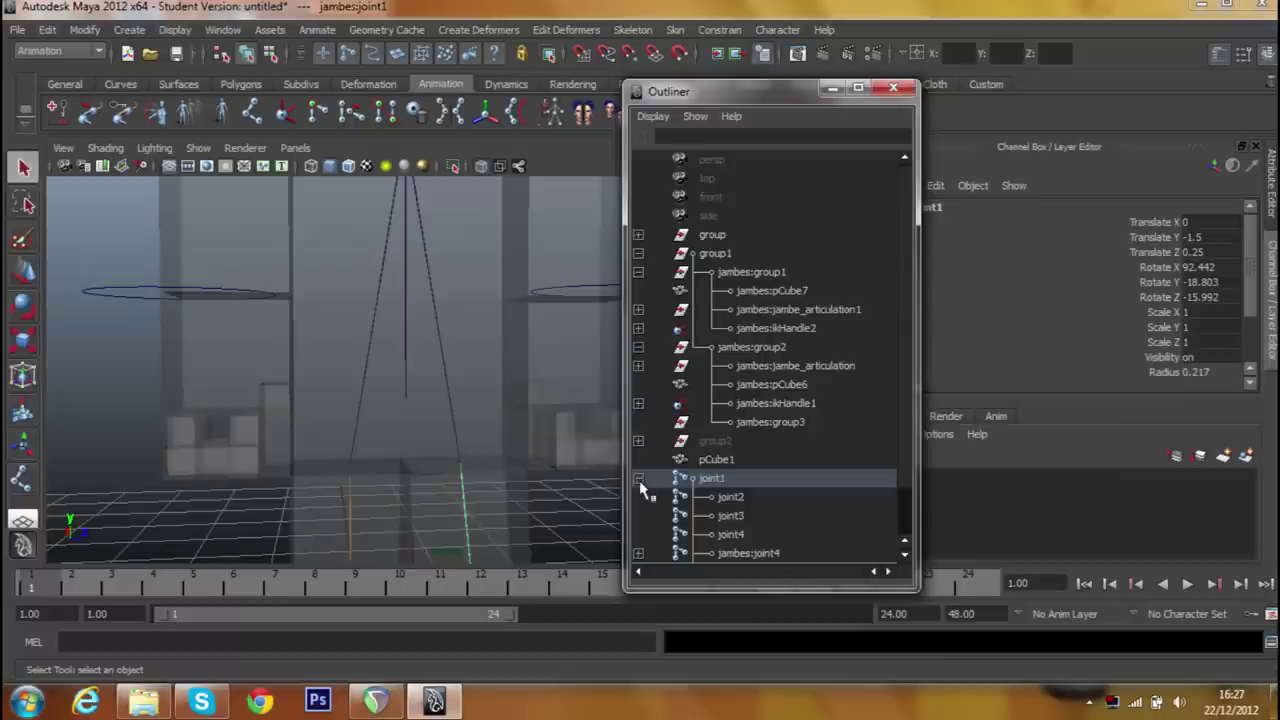
{"action": "scroll", "scroll_direction": "down", "scroll_amount": 3}
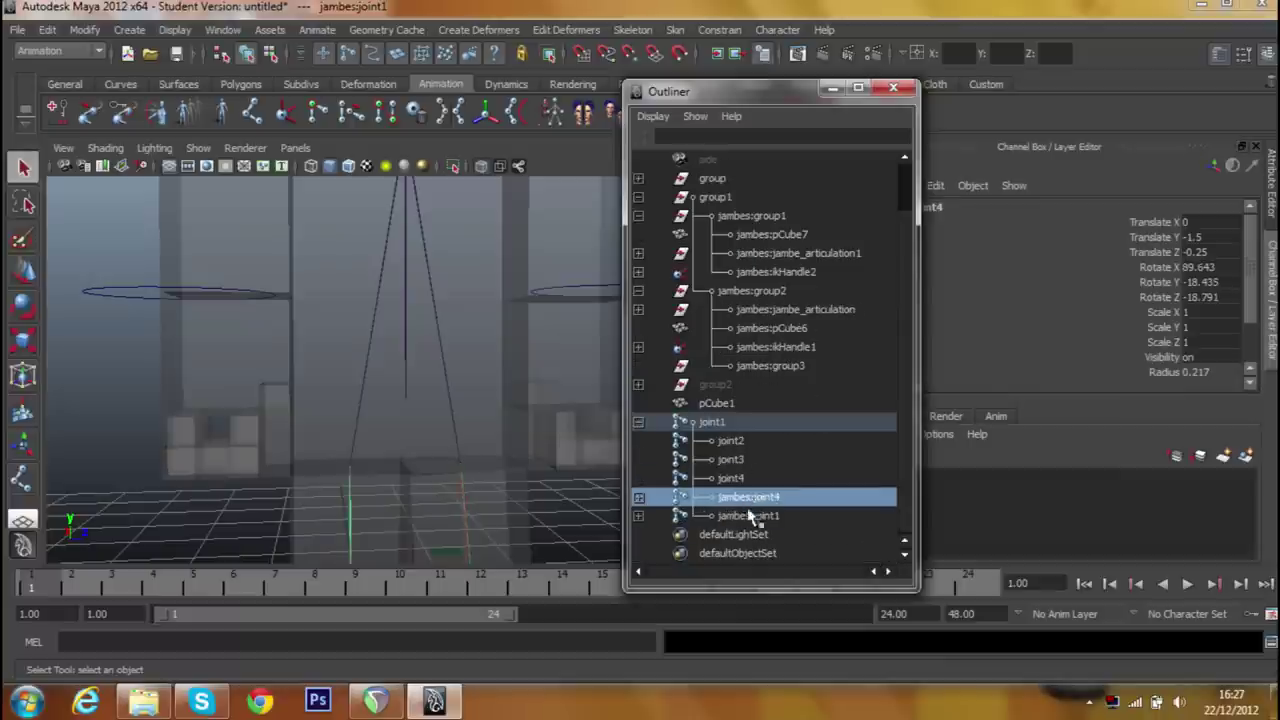
Select each spine joint in turn to identify joint2, joint3 and joint4.
{"action": "left_click", "coordinate": [737, 497]}
{"action": "left_click", "coordinate": [733, 479]}
{"action": "left_click", "coordinate": [731, 461]}
{"action": "left_click", "coordinate": [730, 442]}
{"action": "left_click", "coordinate": [731, 461]}
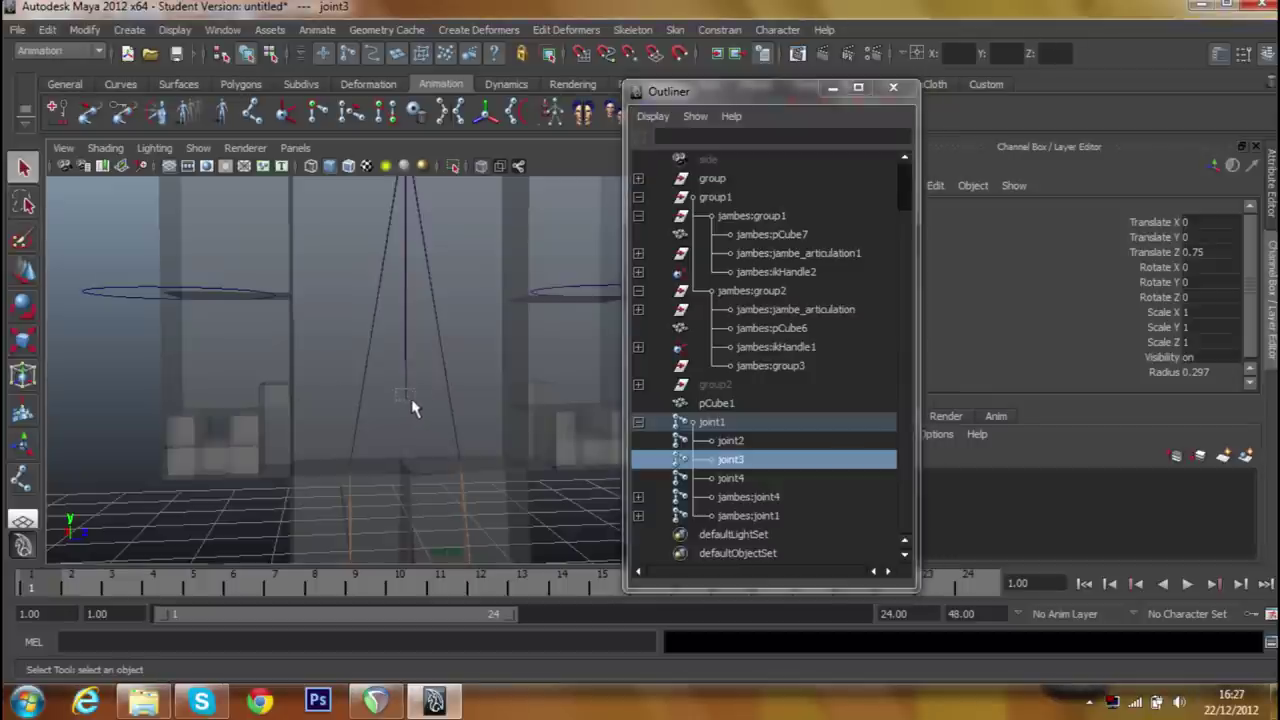
{"action": "key", "text": "Up"}
{"action": "left_click", "coordinate": [701, 446]}
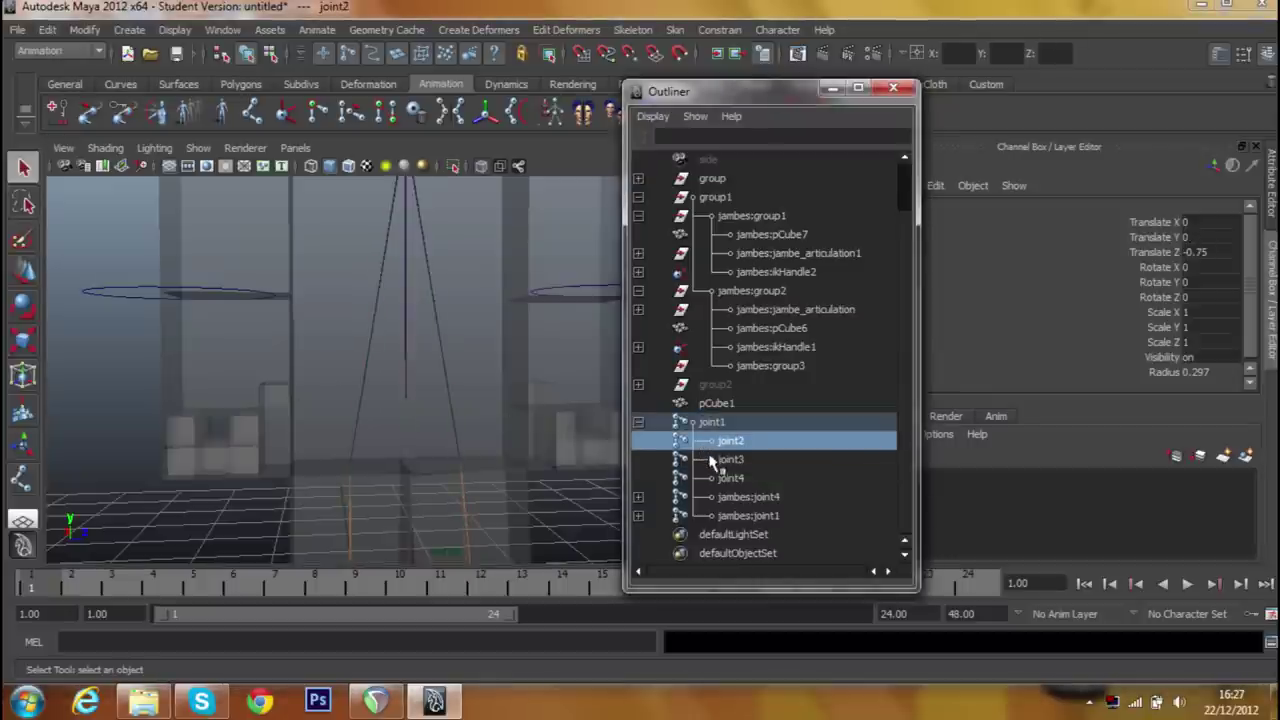
{"action": "left_click", "coordinate": [712, 460]}
{"action": "left_click", "coordinate": [704, 479]}
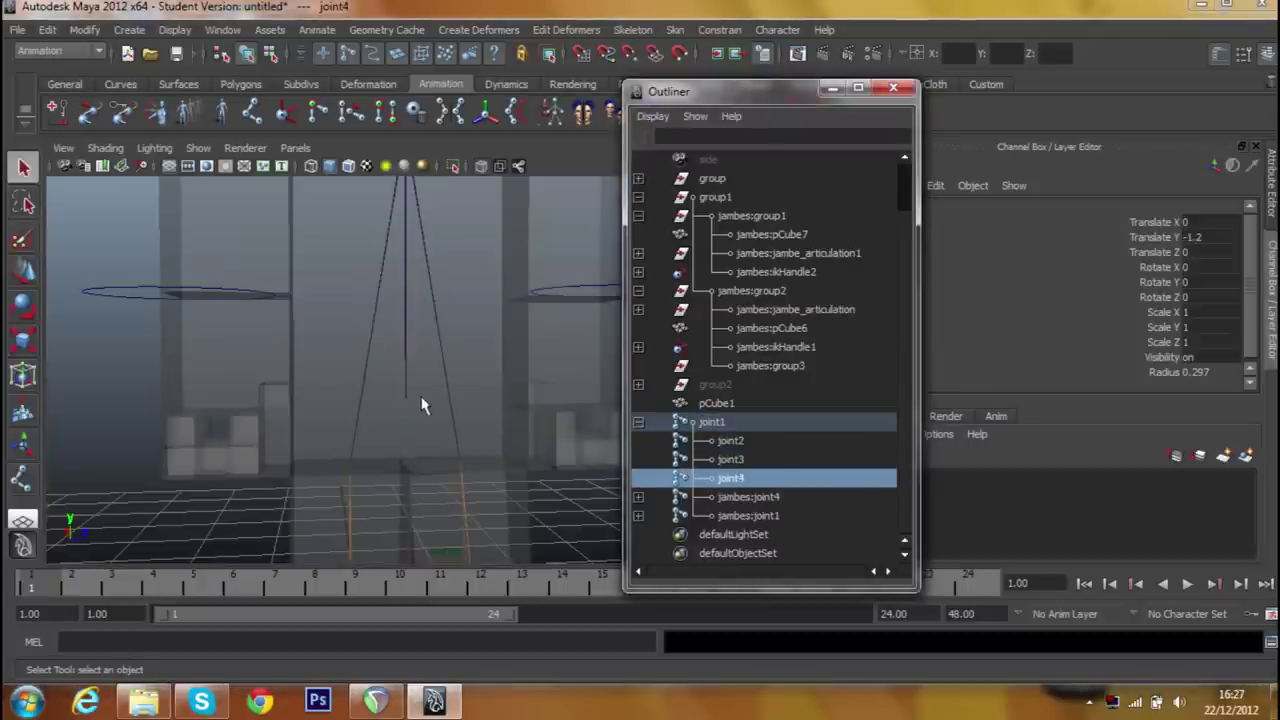
Parent jambes:joint4 and jambes:joint1 under spine joint4 and check the rig.
{"action": "left_click", "coordinate": [728, 505]}
{"action": "left_click_drag", "start_coordinate": [737, 506], "coordinate": [745, 496]}
{"action": "left_click", "coordinate": [750, 515]}
{"action": "left_click_drag", "start_coordinate": [417, 412], "coordinate": [423, 506]}
{"action": "left_click", "coordinate": [558, 468]}
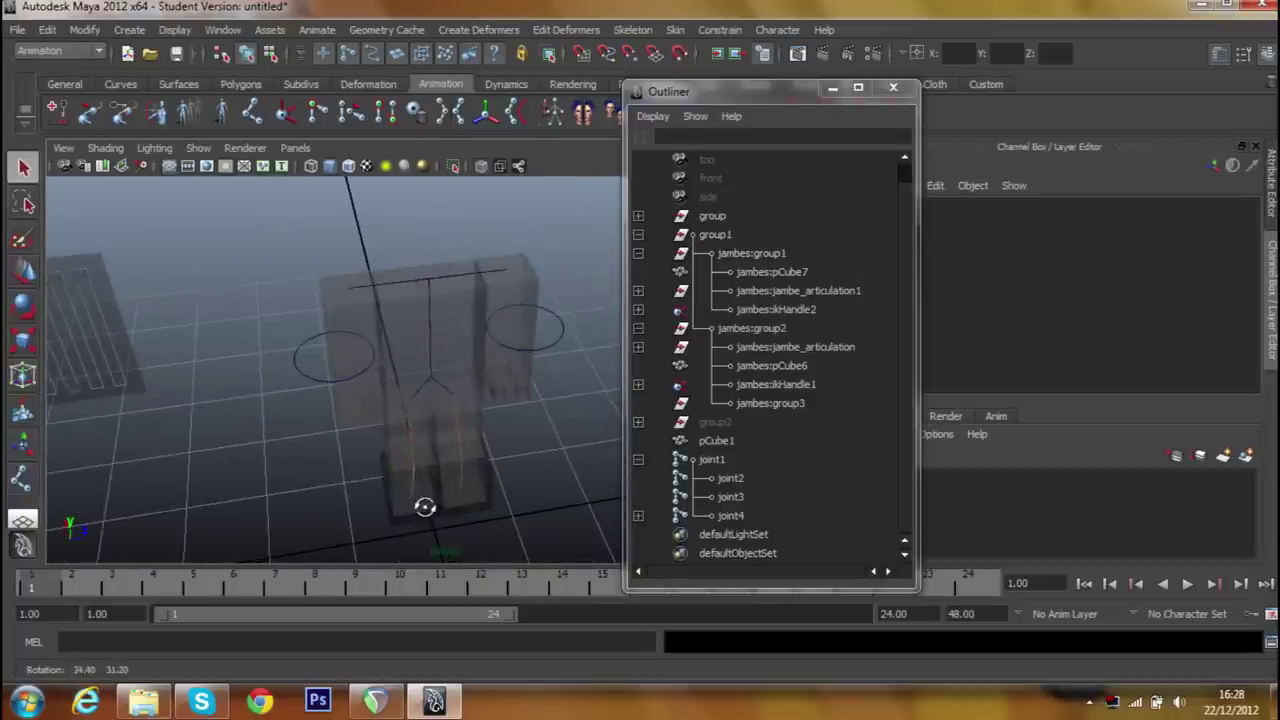
{"action": "scroll", "scroll_direction": "up", "scroll_amount": 3}
{"action": "left_click_drag", "start_coordinate": [421, 331], "coordinate": [453, 503]}
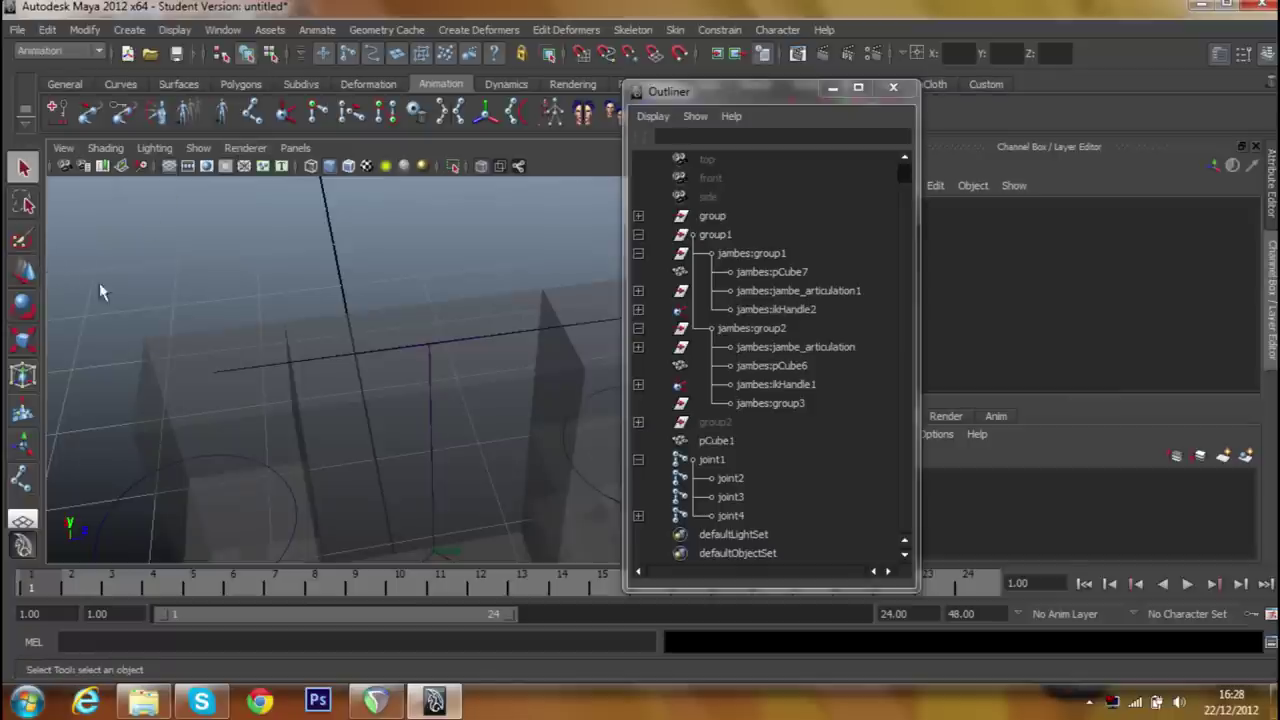
{"action": "left_click", "coordinate": [23, 445]}
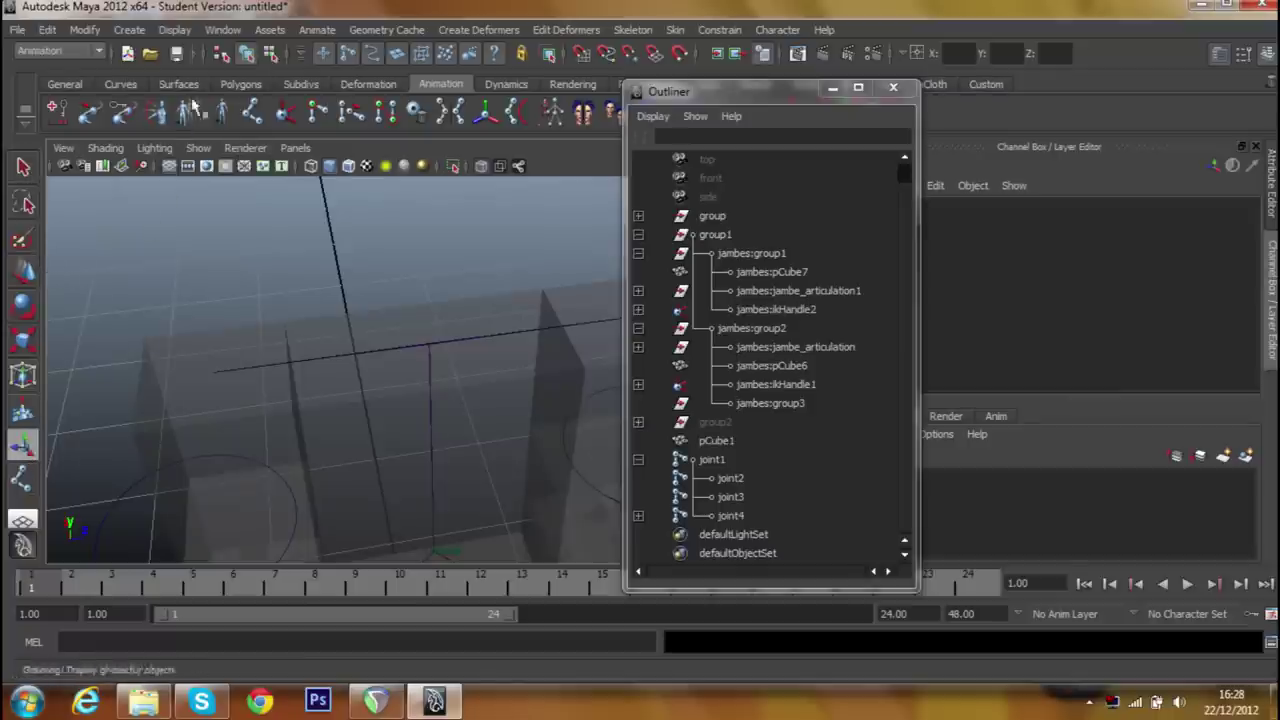
{"action": "left_click", "coordinate": [254, 112]}
{"action": "key", "text": "v"}
{"action": "left_click", "coordinate": [427, 343]}
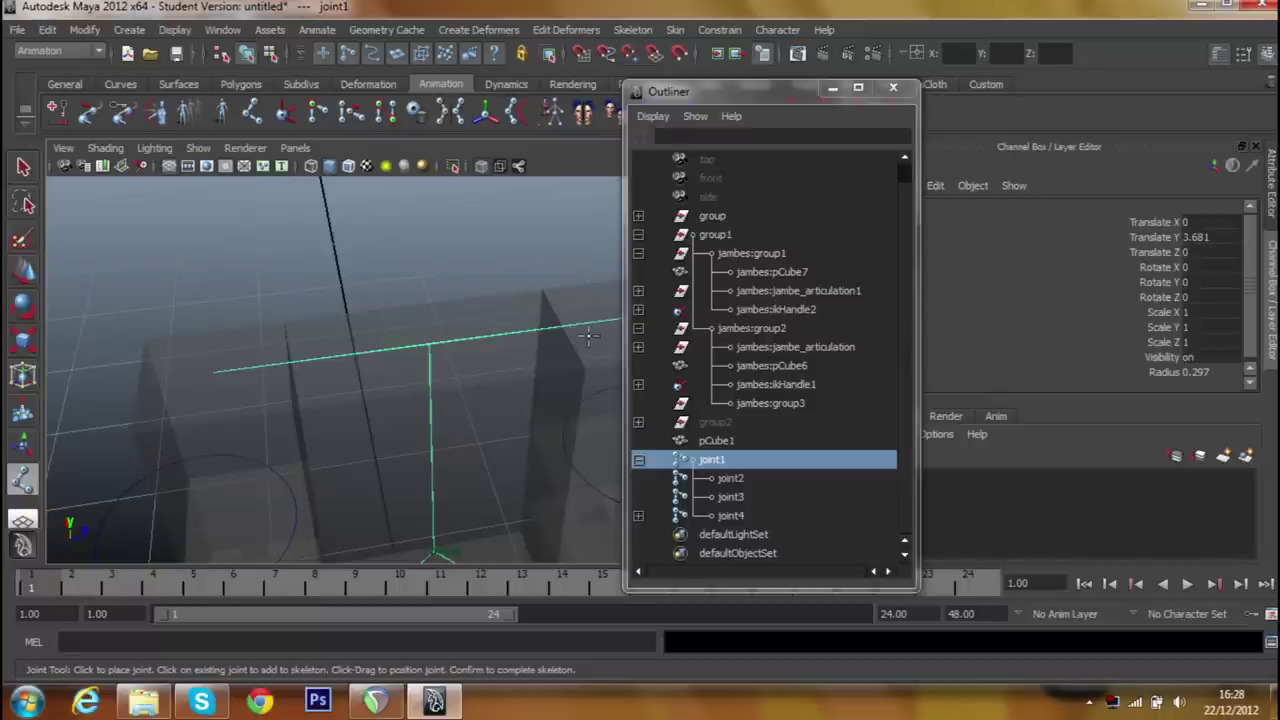
{"action": "key", "text": "ctrl+z"}
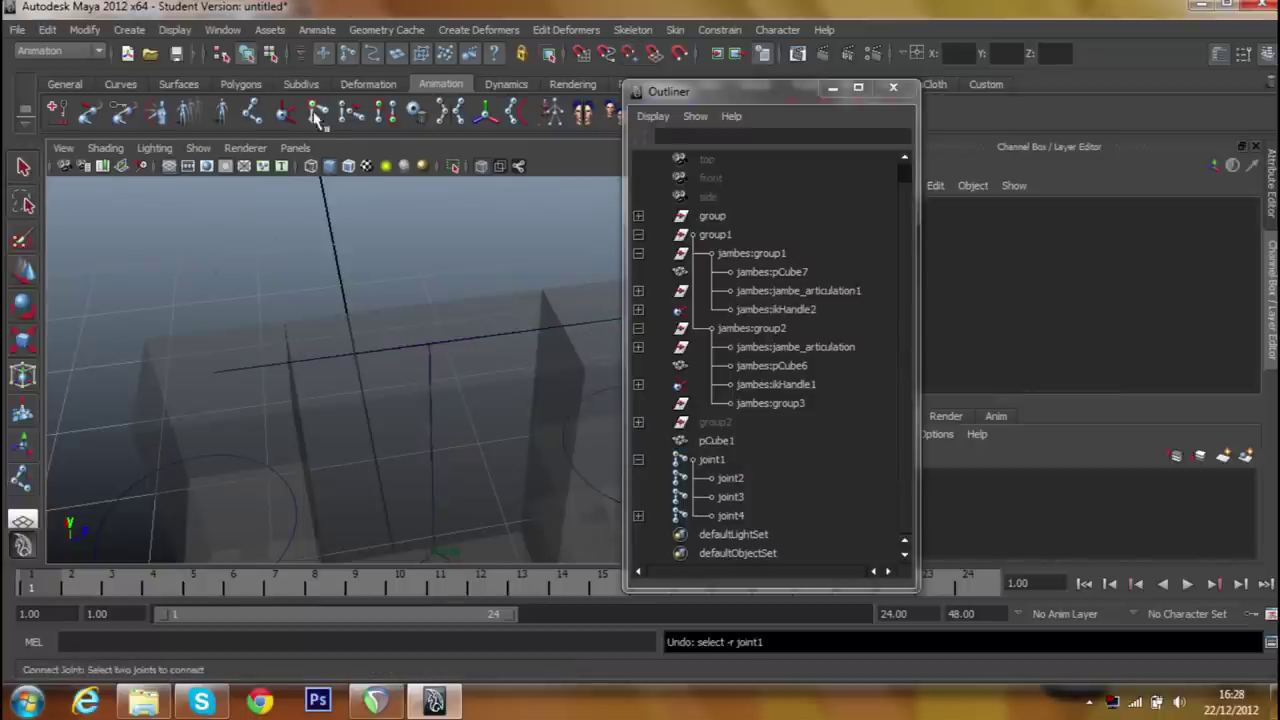
{"action": "left_click", "coordinate": [252, 113]}
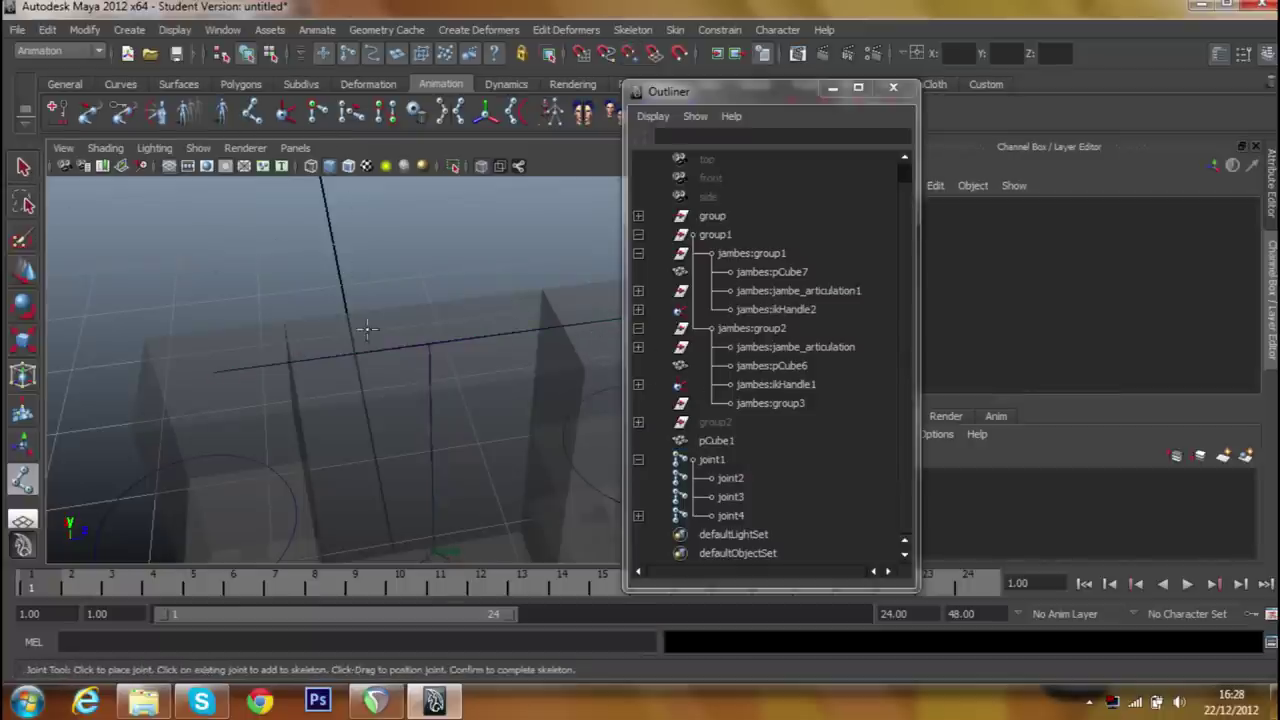
{"action": "left_click", "coordinate": [440, 343]}
{"action": "left_click_drag", "start_coordinate": [440, 343], "coordinate": [541, 348]}
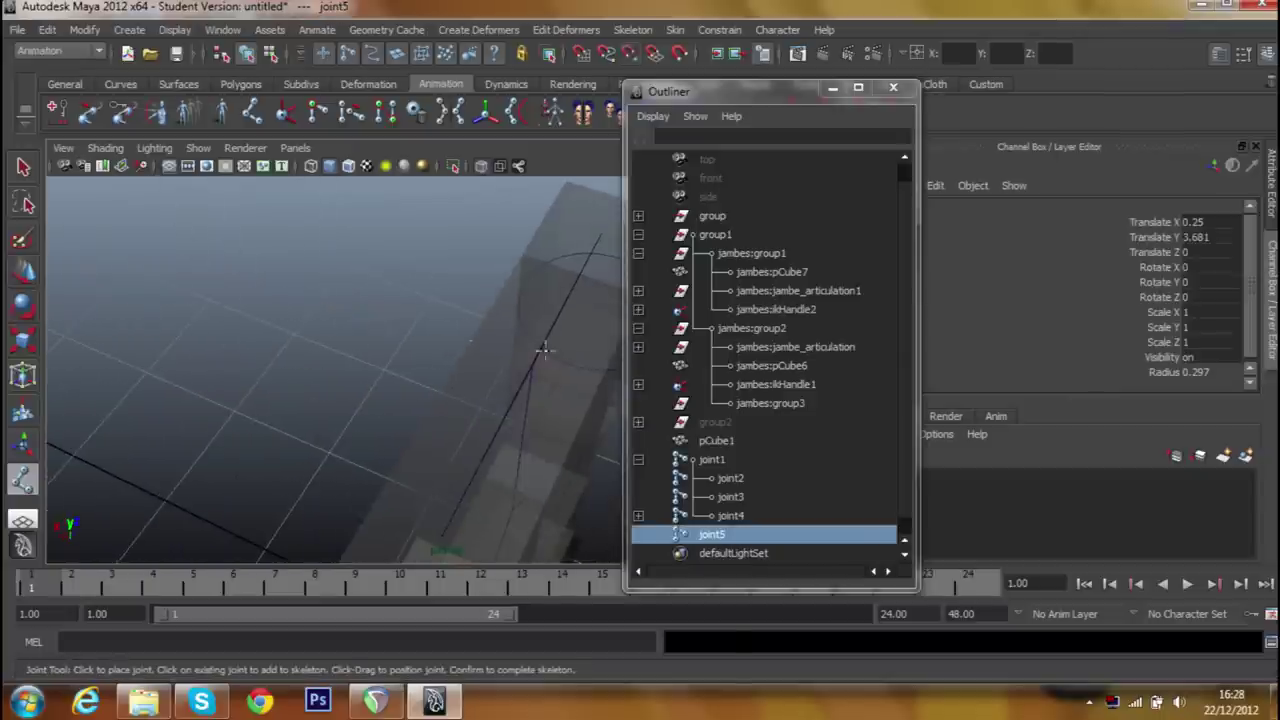
{"action": "key", "text": "ctrl+z"}
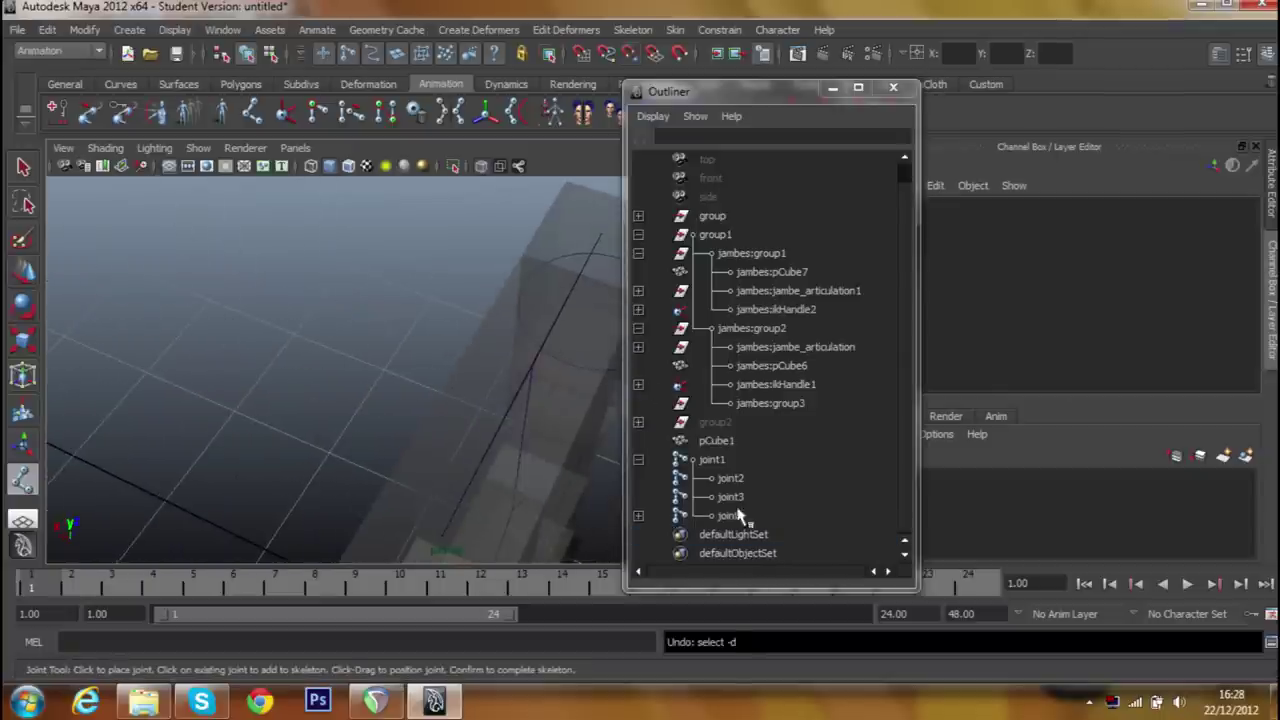
{"action": "left_click", "coordinate": [729, 515]}
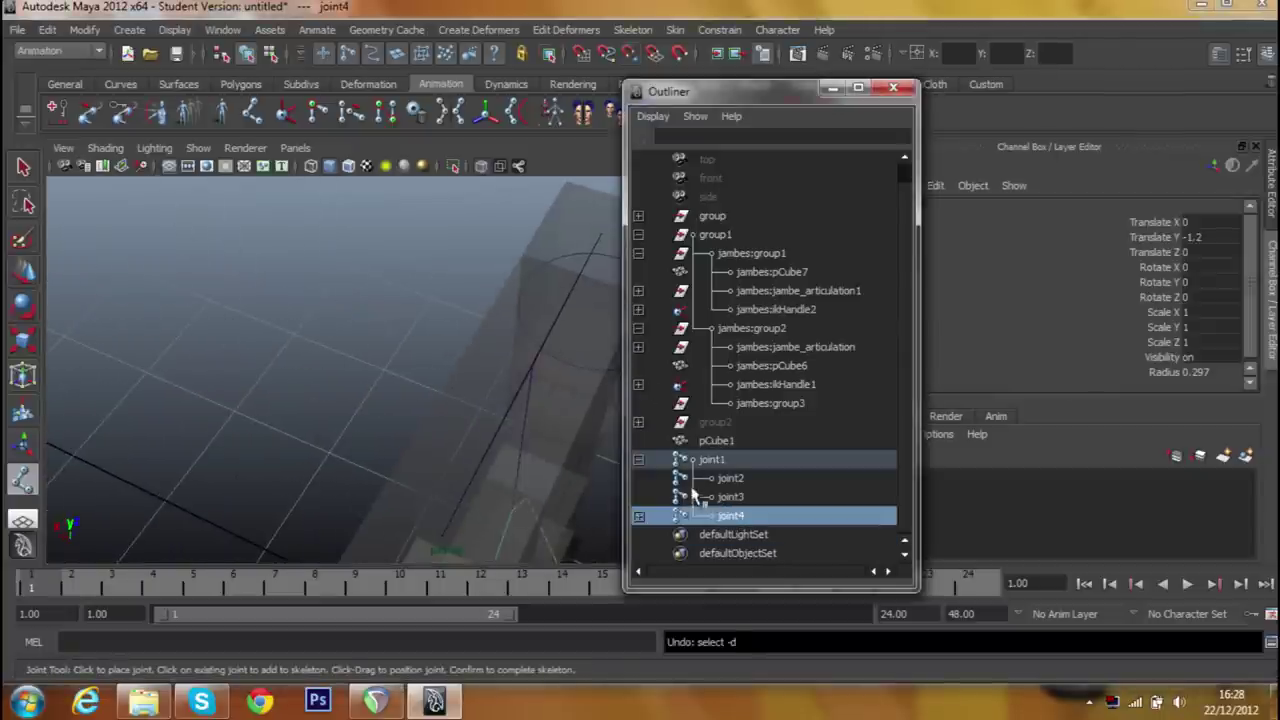
{"action": "left_click", "coordinate": [694, 496]}
{"action": "left_click", "coordinate": [702, 461]}
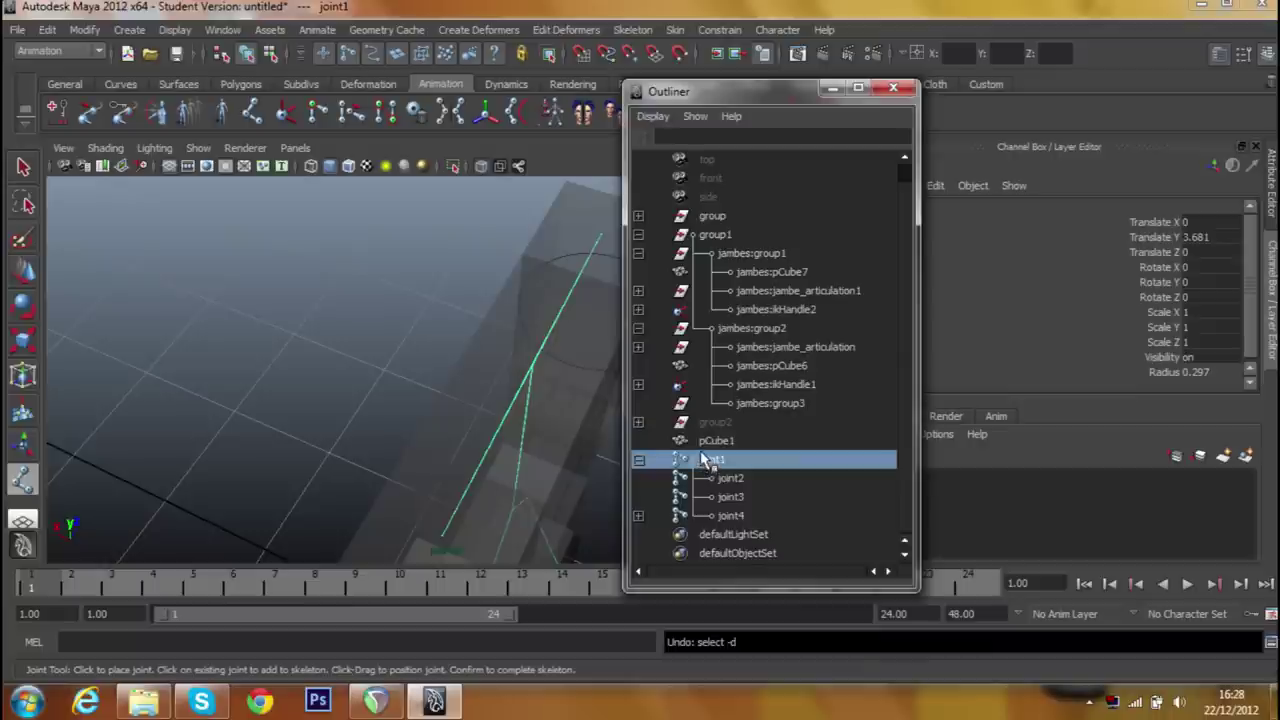
{"action": "key", "text": "Down"}
{"action": "key", "text": "Down"}
{"action": "key", "text": "Down"}
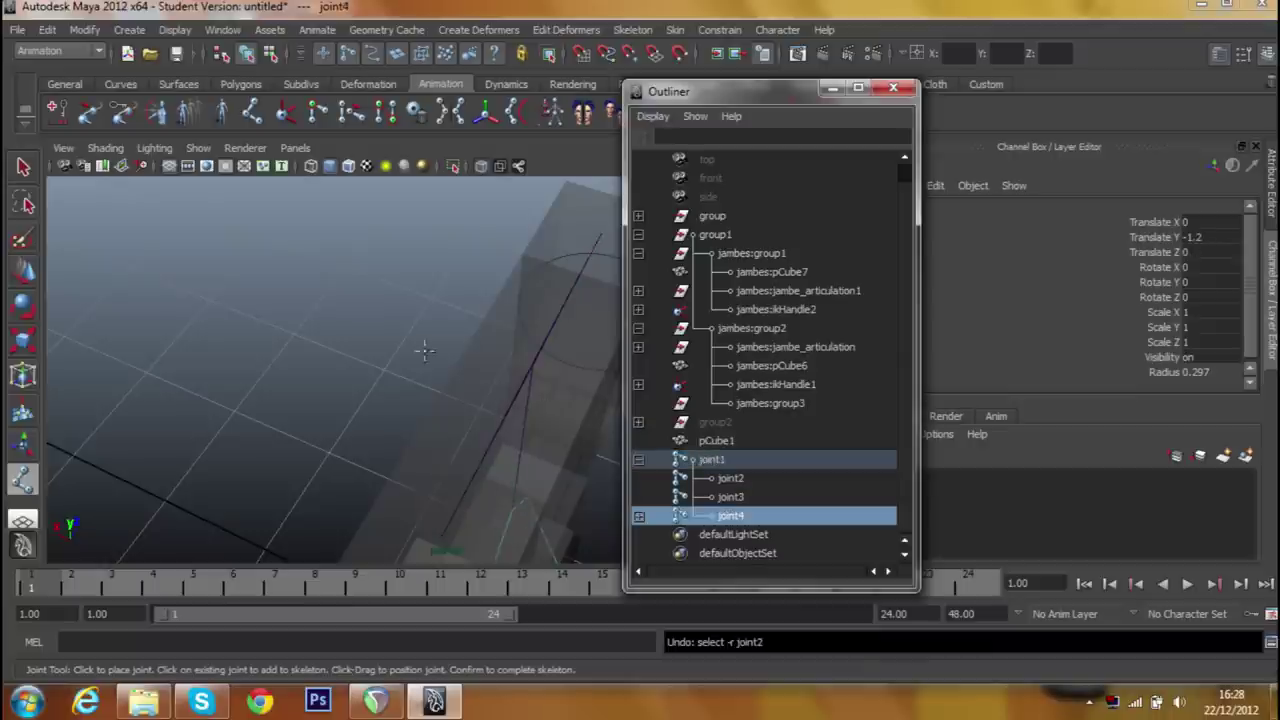
{"action": "key", "text": "Up"}
{"action": "key", "text": "Up"}
{"action": "key", "text": "Up"}
{"action": "left_click_drag", "start_coordinate": [424, 350], "coordinate": [418, 362]}
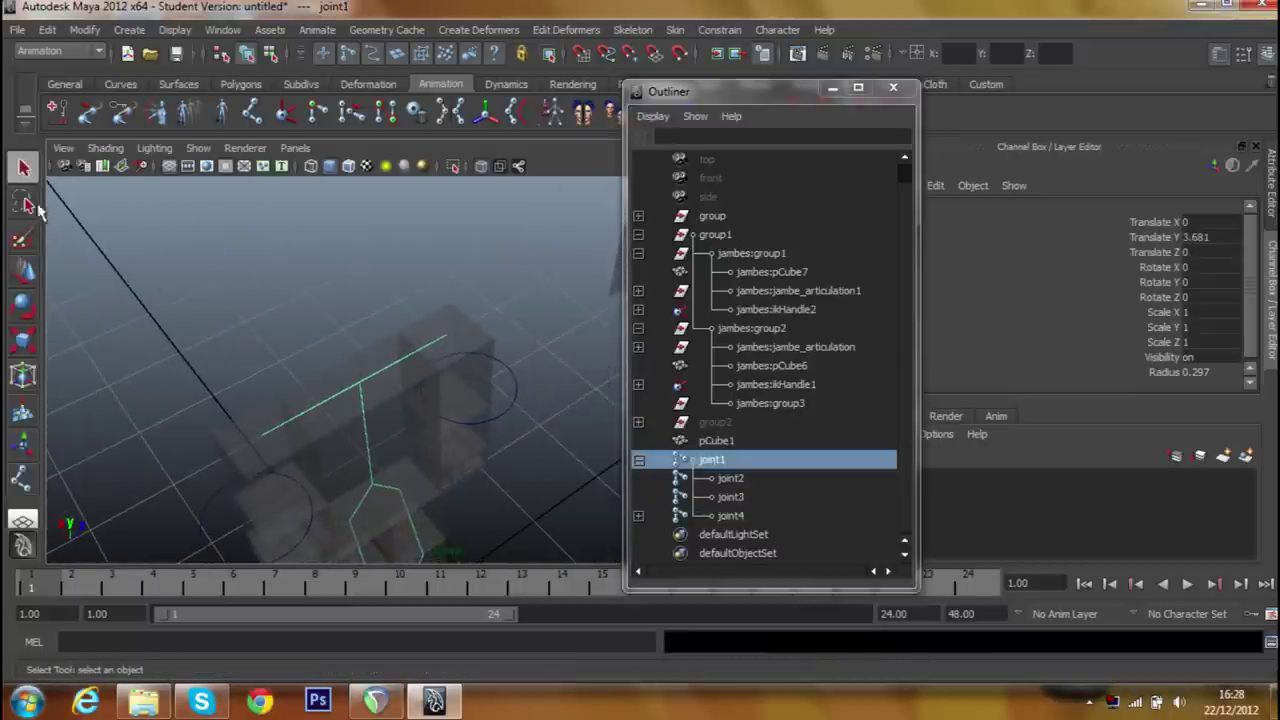
Collapse joint1 and place a standalone joint5 at Translate X 0.25, Y 3.681.
{"action": "left_click", "coordinate": [638, 459]}
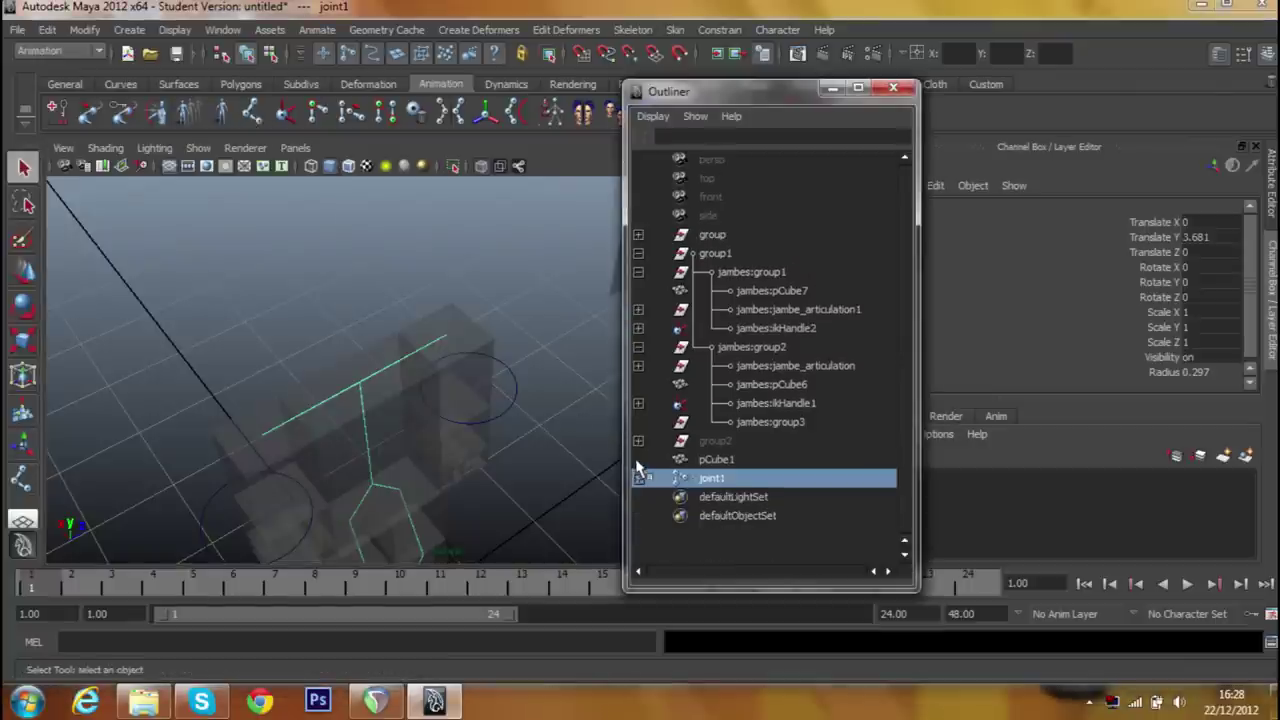
{"action": "scroll", "scroll_direction": "up", "scroll_amount": 3}
{"action": "scroll", "scroll_direction": "up", "scroll_amount": 3}
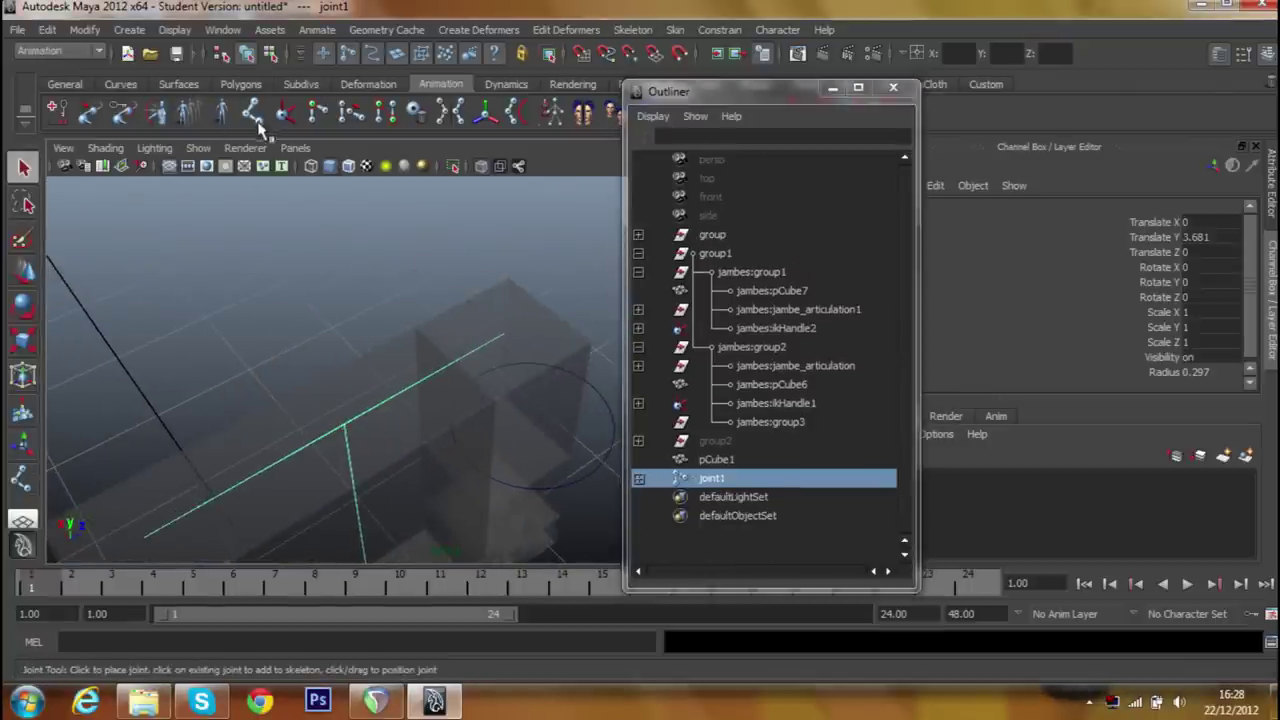
{"action": "left_click", "coordinate": [251, 112]}
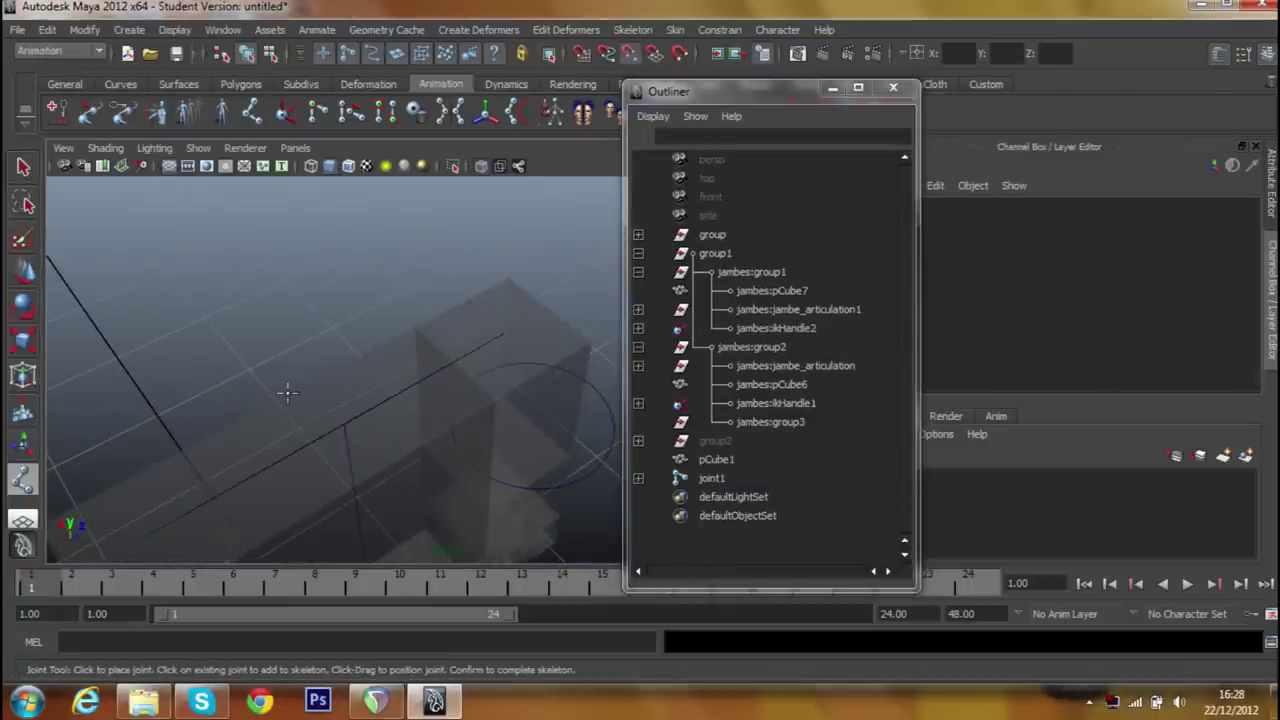
{"action": "left_click", "coordinate": [356, 442]}
{"action": "left_click", "coordinate": [24, 167]}
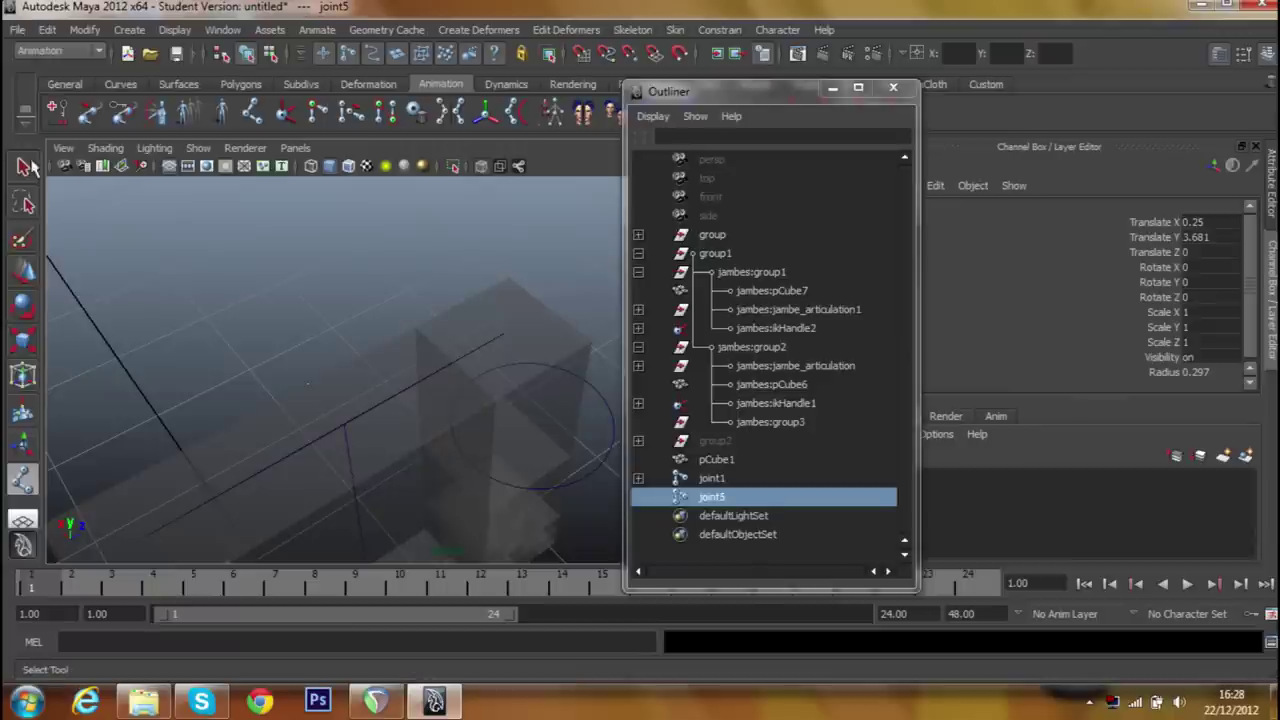
{"action": "left_click_drag", "start_coordinate": [338, 386], "coordinate": [406, 391]}
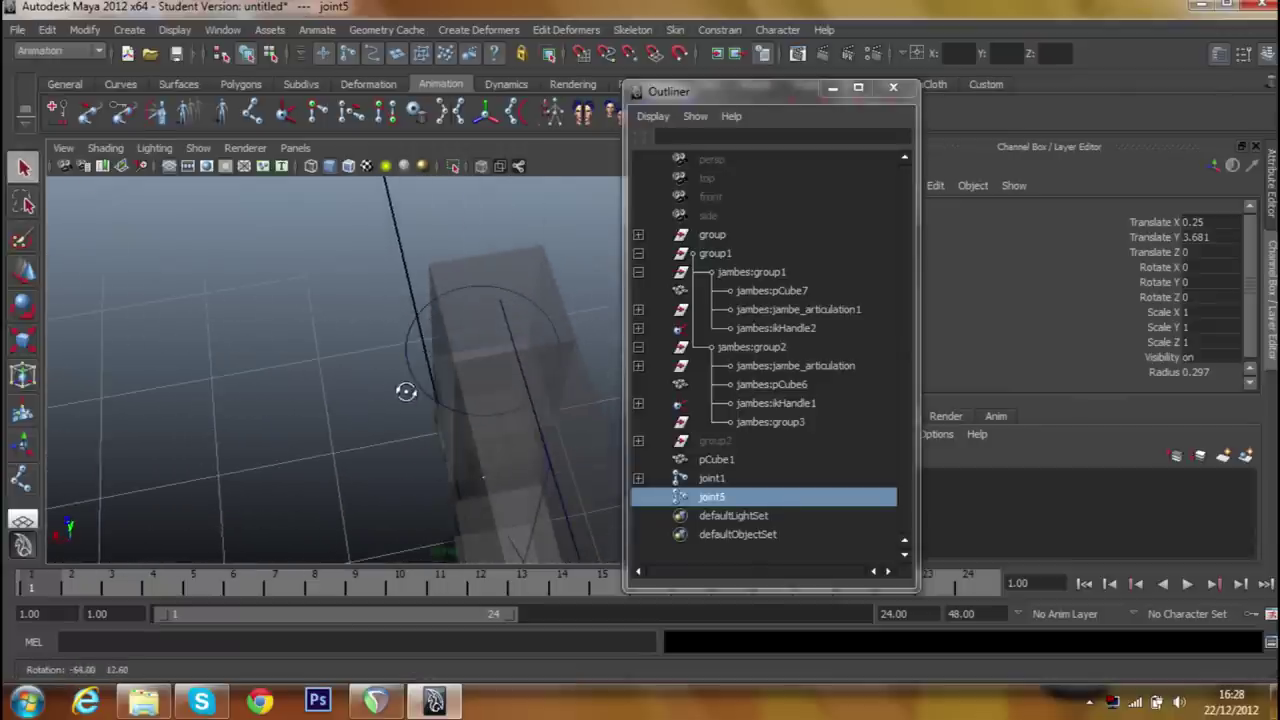
{"action": "key", "text": "w"}
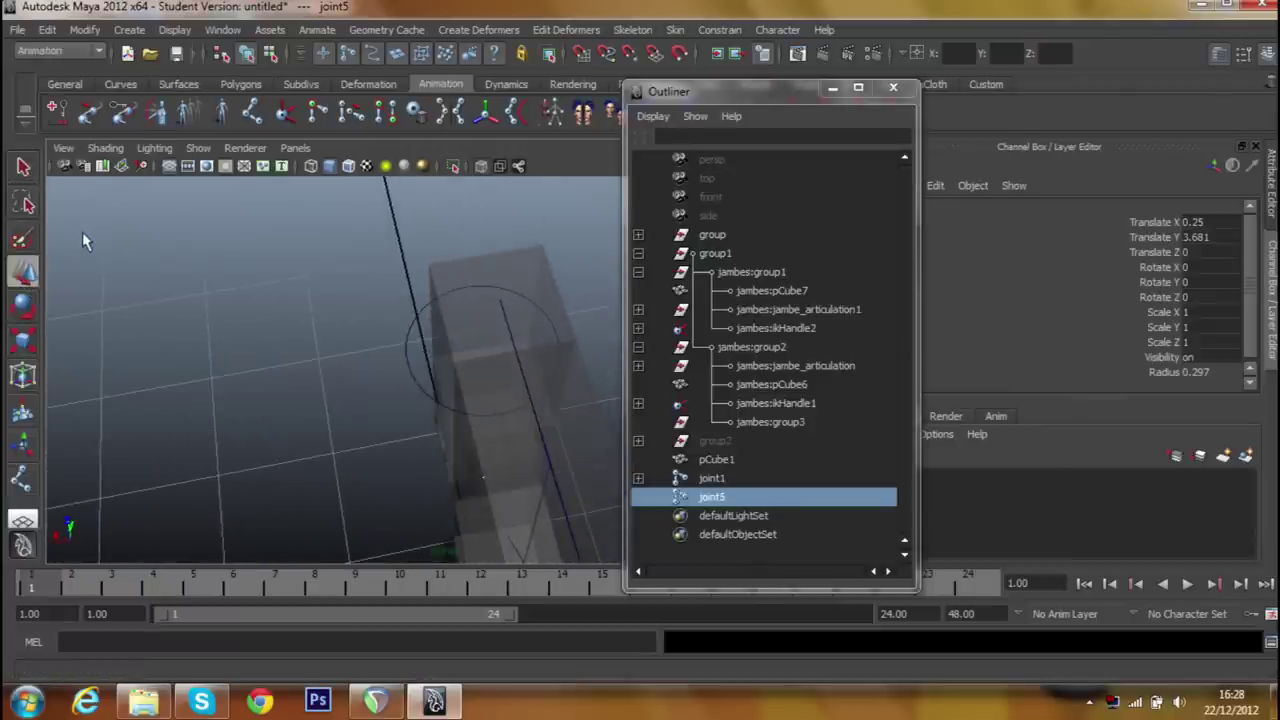
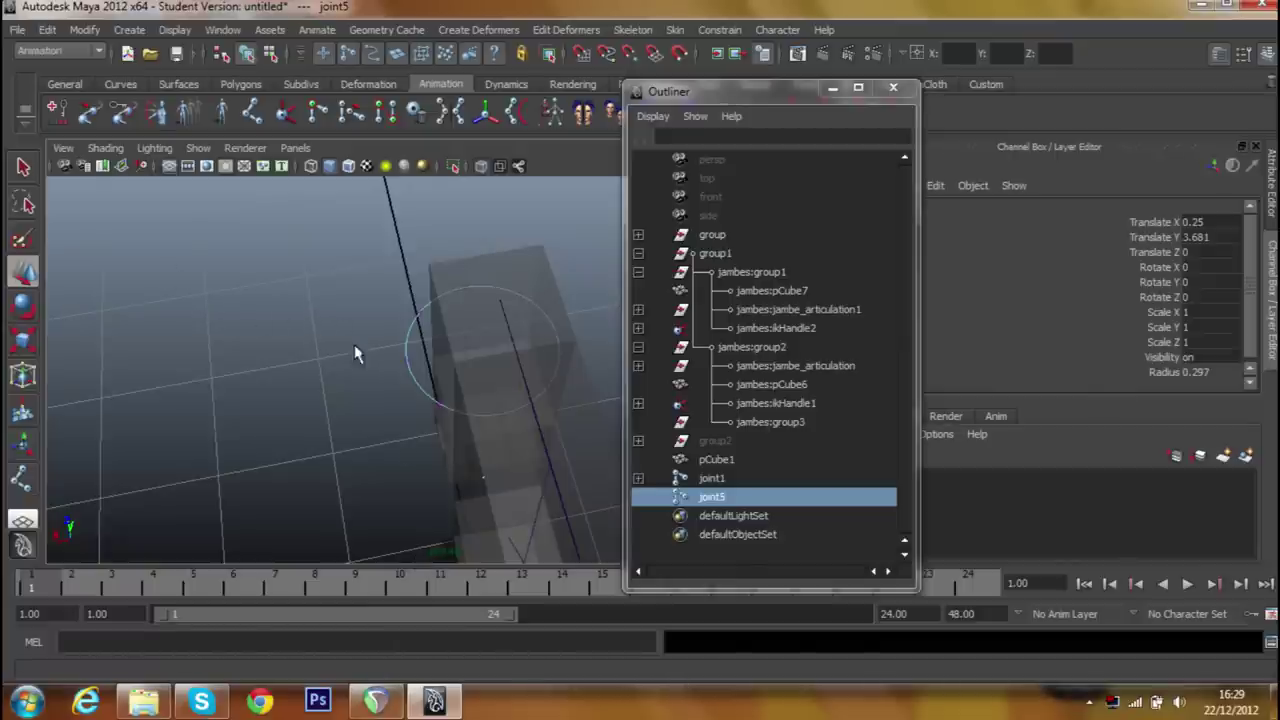
Return to selection, undo stray group selections until joint5 is selected again, and orbit to see it.
{"action": "left_click", "coordinate": [24, 168]}
{"action": "left_click", "coordinate": [270, 310]}
{"action": "left_click_drag", "start_coordinate": [283, 323], "coordinate": [449, 380]}
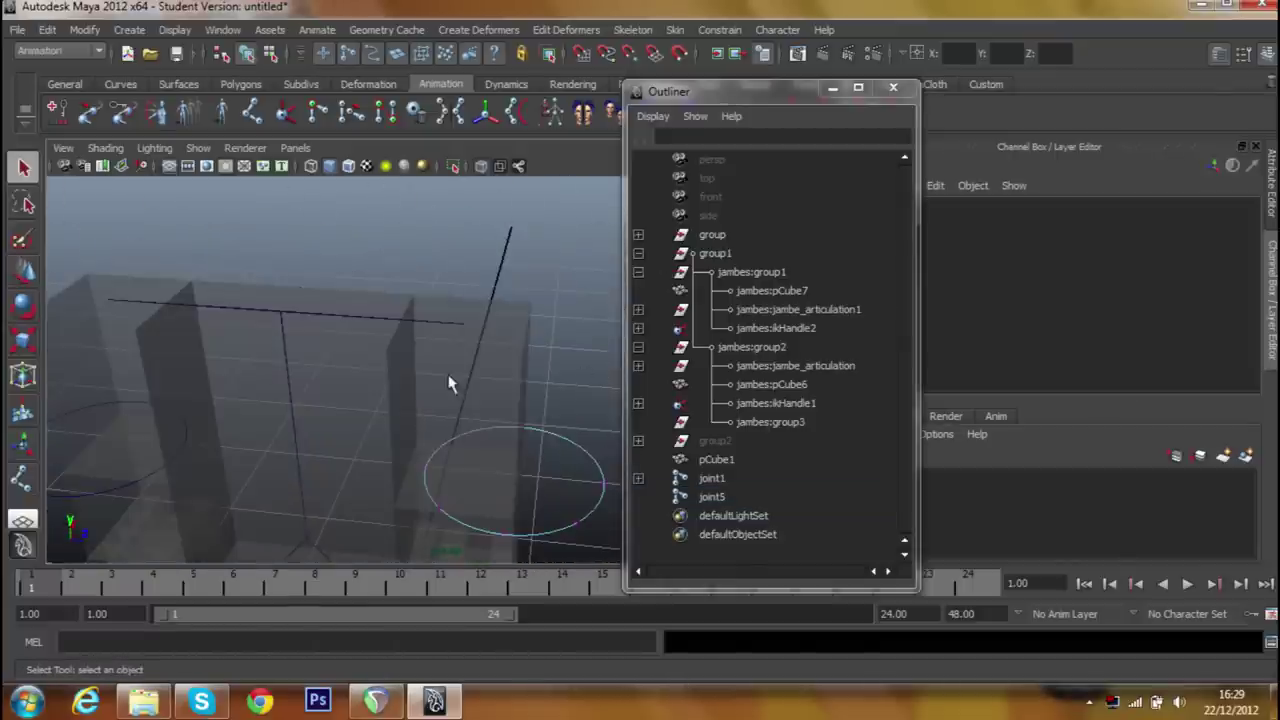
{"action": "left_click", "coordinate": [580, 448]}
{"action": "left_click", "coordinate": [584, 395]}
{"action": "key", "text": "ctrl+z"}
{"action": "key", "text": "ctrl+z"}
{"action": "key", "text": "ctrl+z"}
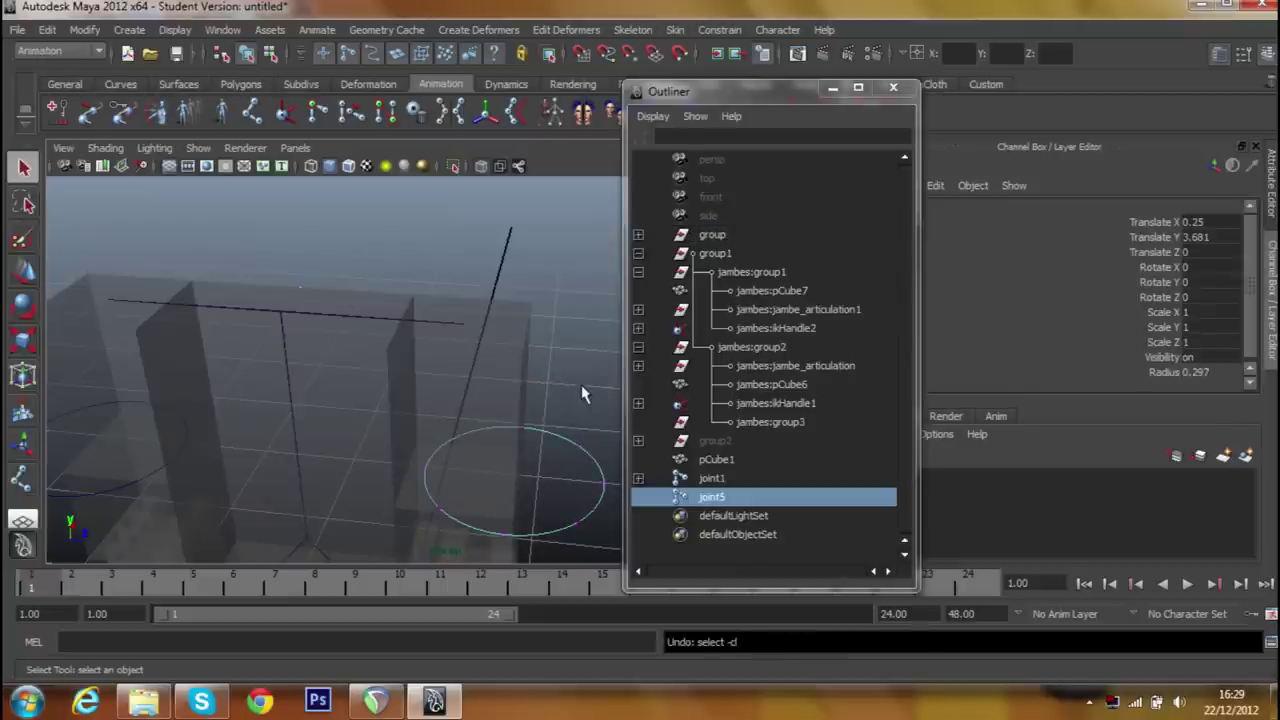
{"action": "key", "text": "ctrl+z"}
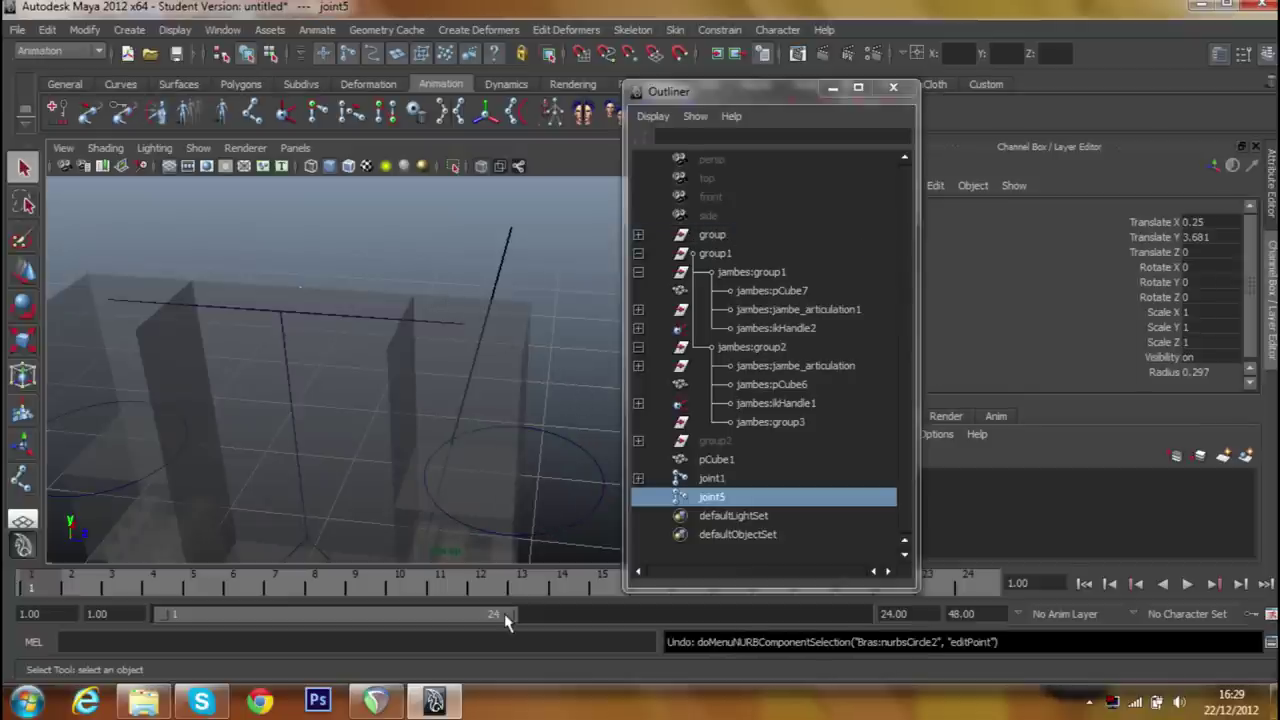
{"action": "left_click_drag", "start_coordinate": [428, 264], "coordinate": [590, 312]}
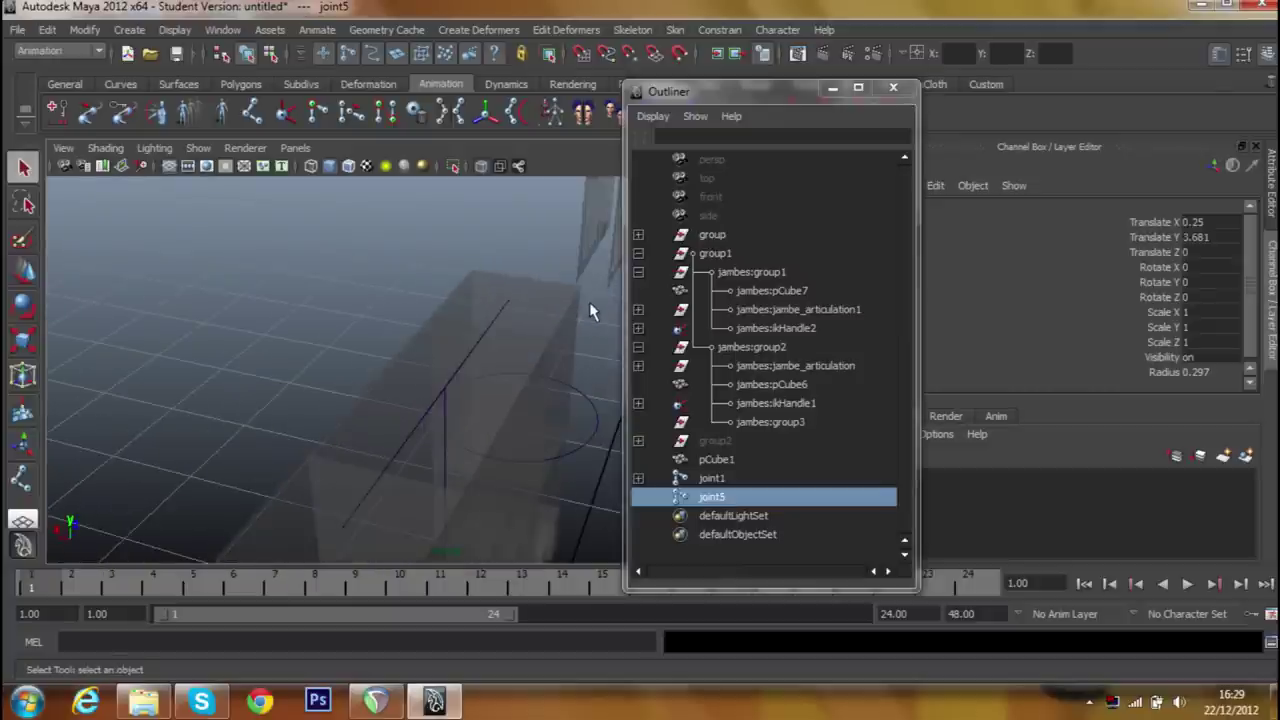
{"action": "left_click_drag", "start_coordinate": [391, 323], "coordinate": [423, 349]}
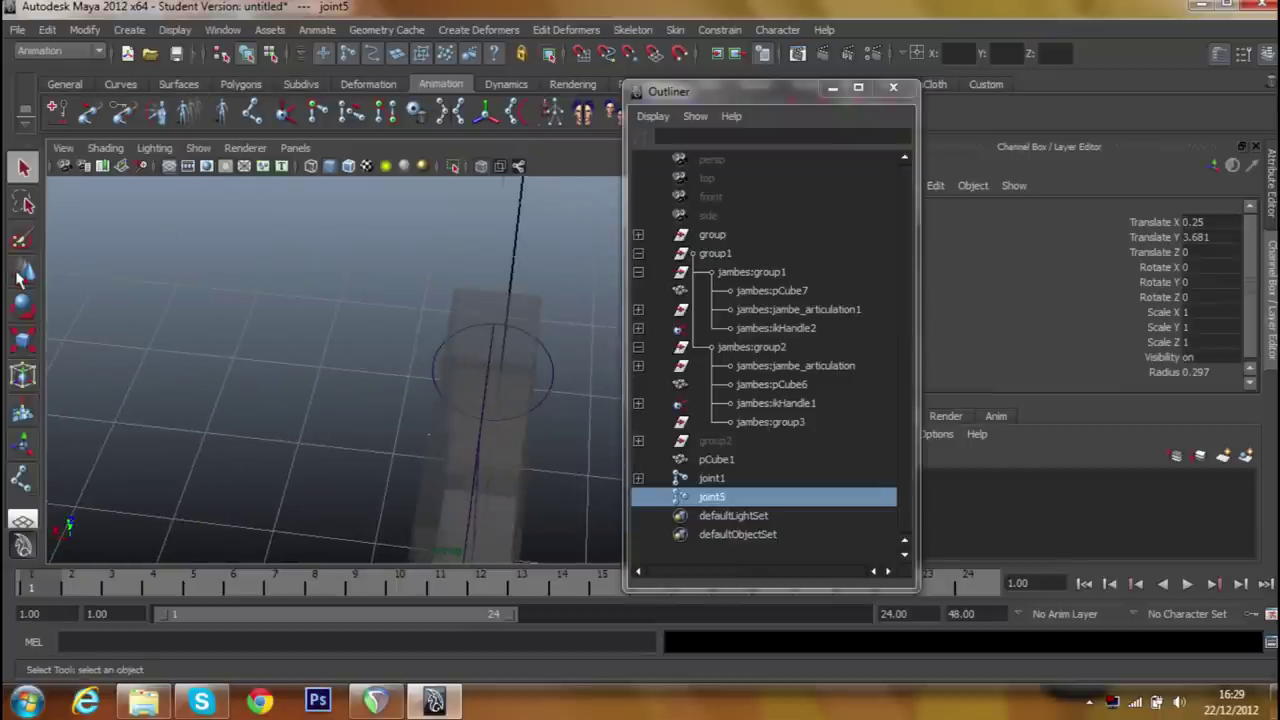
Shift joint5 along X and parent it under joint1 in the Outliner.
{"action": "left_click", "coordinate": [21, 274]}
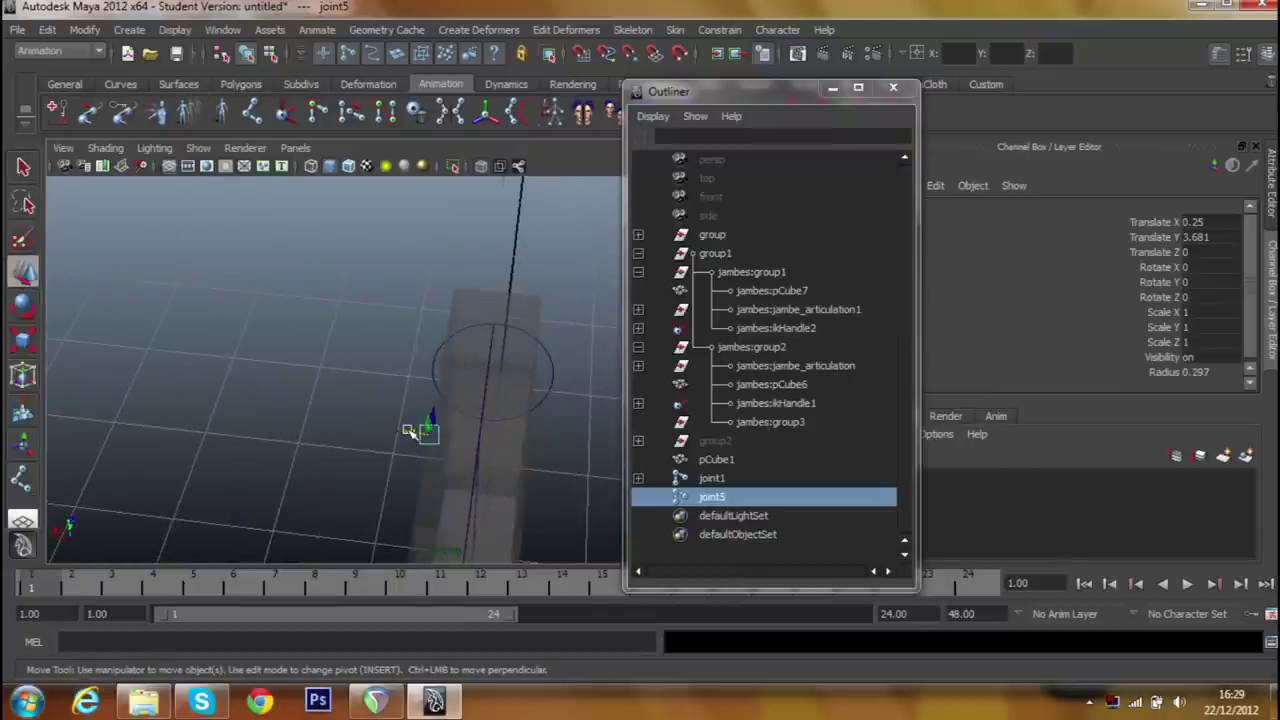
{"action": "left_click", "coordinate": [410, 431]}
{"action": "left_click_drag", "start_coordinate": [425, 435], "coordinate": [488, 446]}
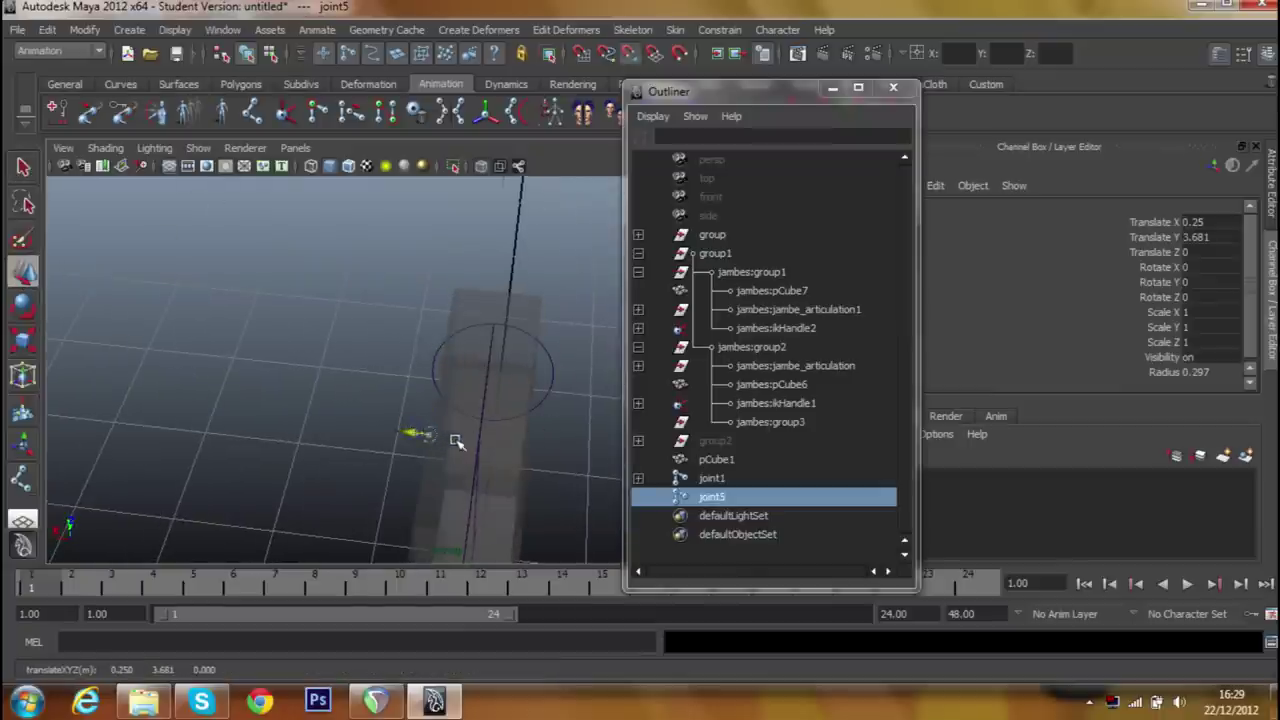
{"action": "left_click_drag", "start_coordinate": [484, 445], "coordinate": [363, 362]}
{"action": "left_click_drag", "start_coordinate": [705, 498], "coordinate": [712, 480]}
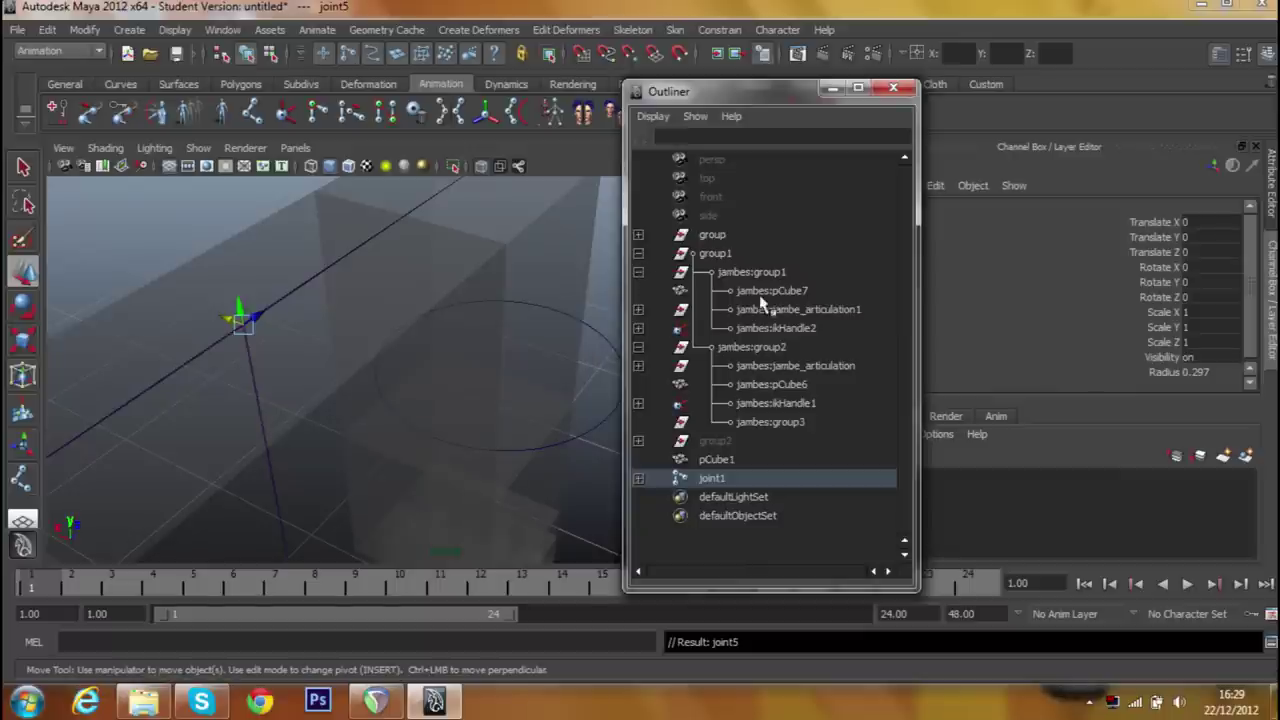
Select jambes:ikHandle1, jambes:ikHandle2, jambes:pCube7 and jambes:pCube6 and frame them in the view.
{"action": "left_click", "coordinate": [755, 332]}
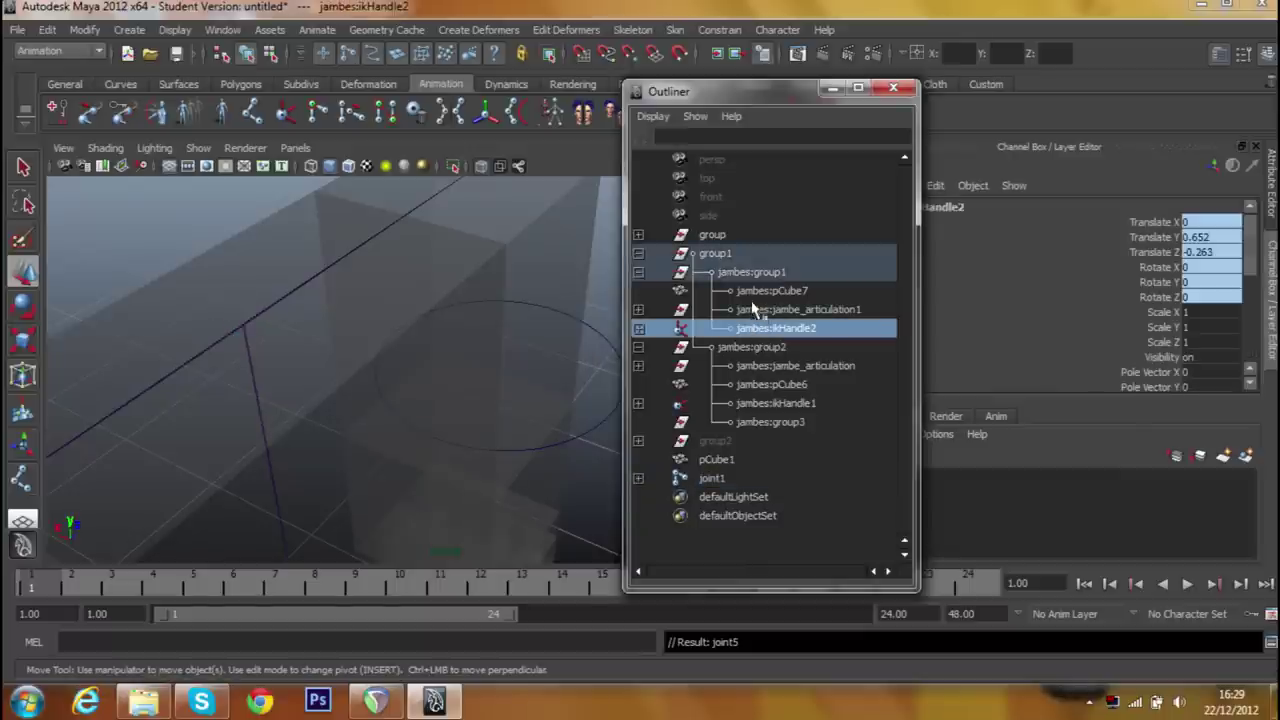
{"action": "left_click", "coordinate": [718, 410]}
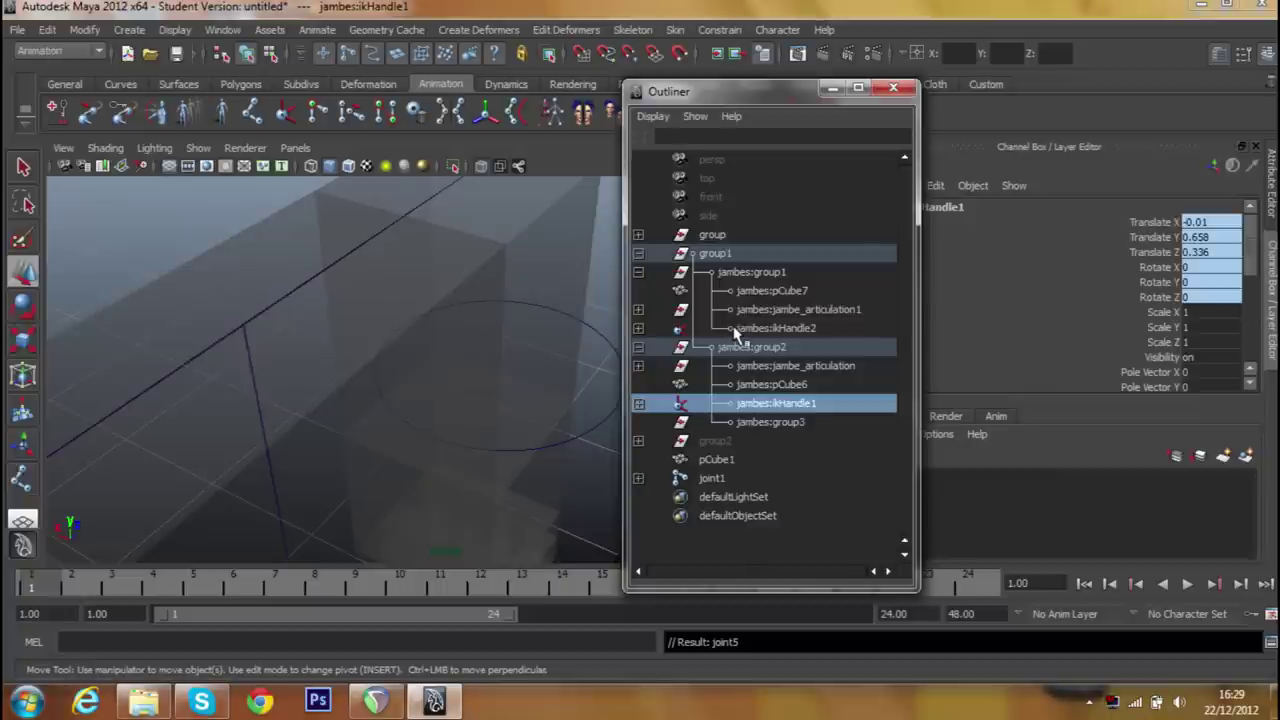
{"action": "left_click", "coordinate": [737, 333]}
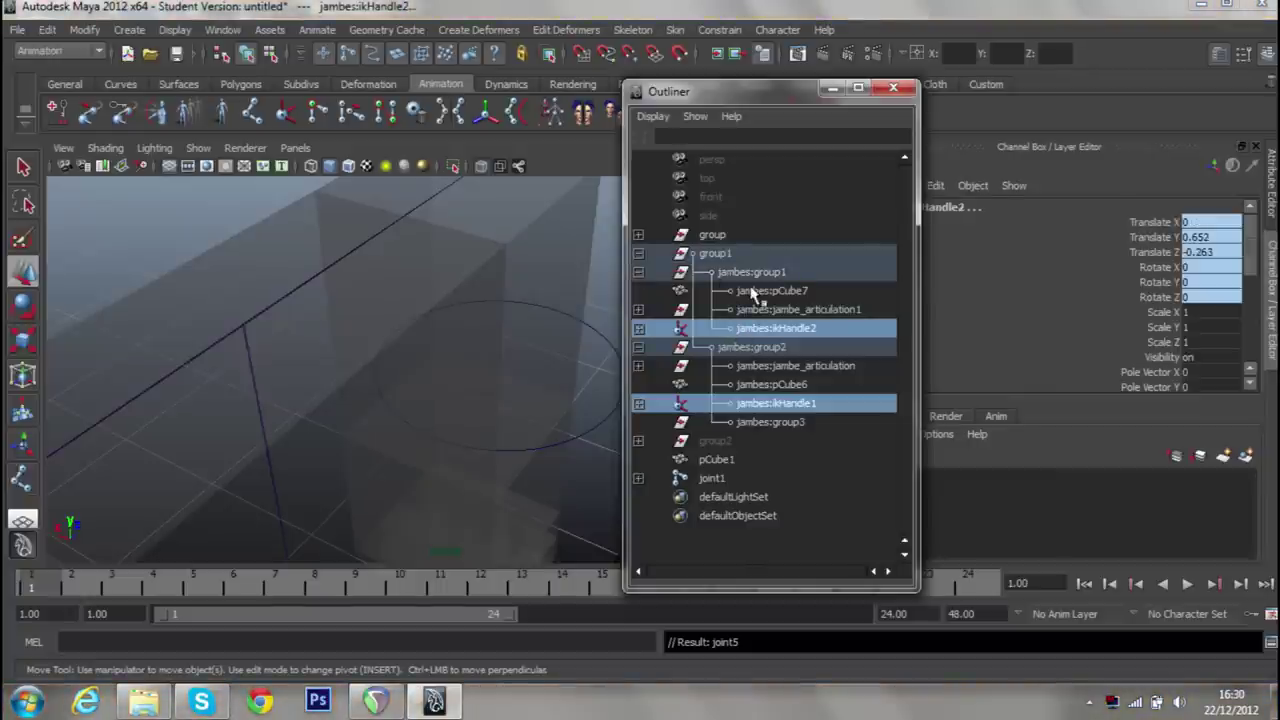
{"action": "left_click", "coordinate": [752, 290]}
{"action": "left_click", "coordinate": [752, 385]}
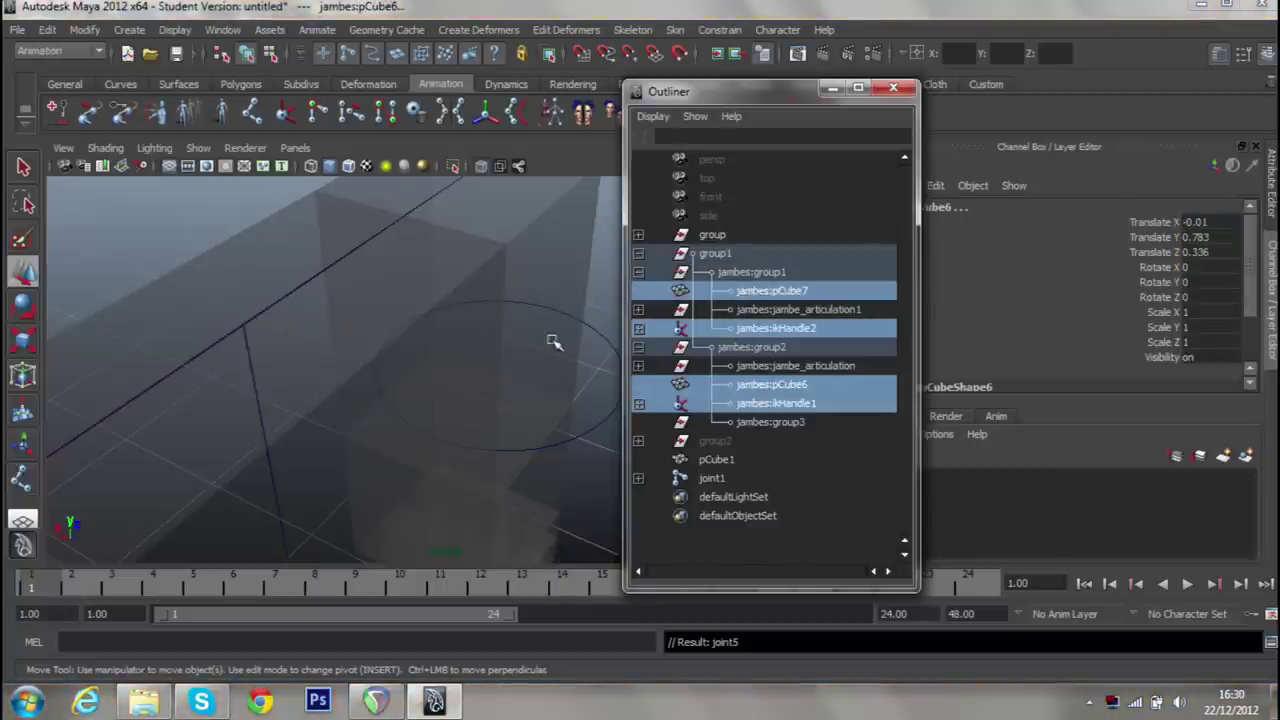
{"action": "key", "text": "f"}
{"action": "left_click_drag", "start_coordinate": [458, 331], "coordinate": [520, 318]}
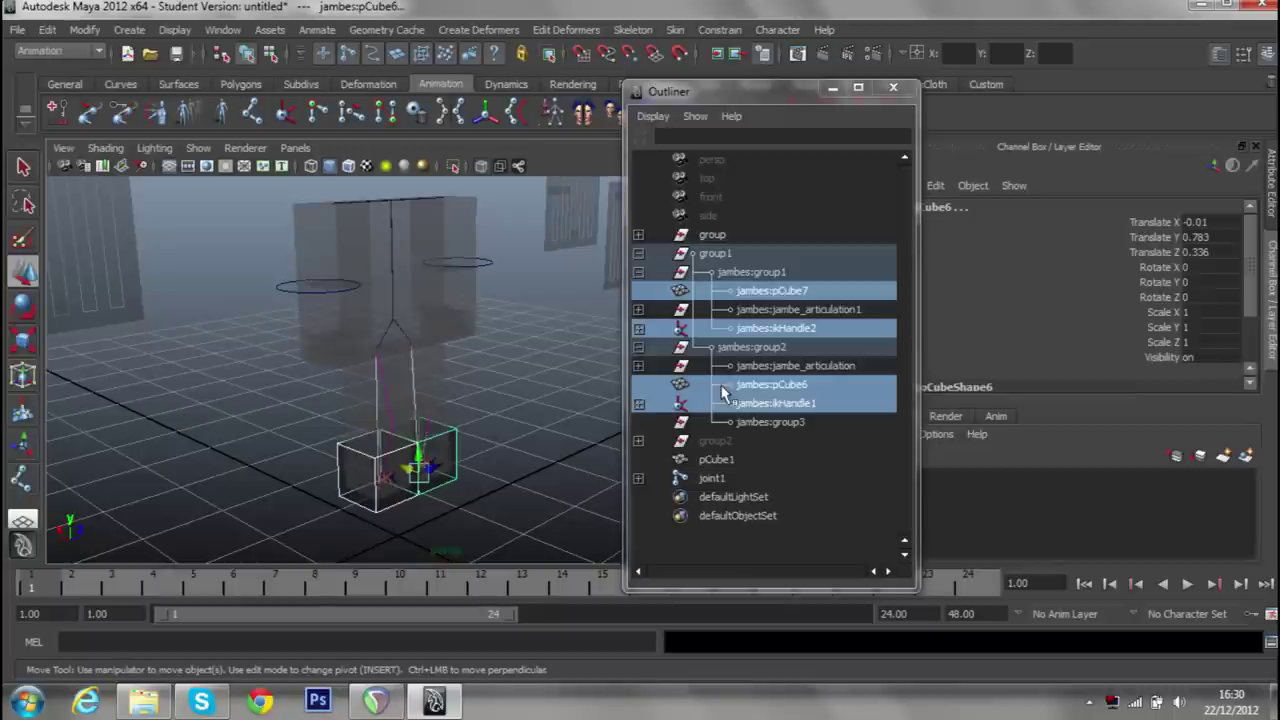
Group the four selected items, rename the group déplacement, and parent joint1 under it.
{"action": "key", "text": "ctrl+g"}
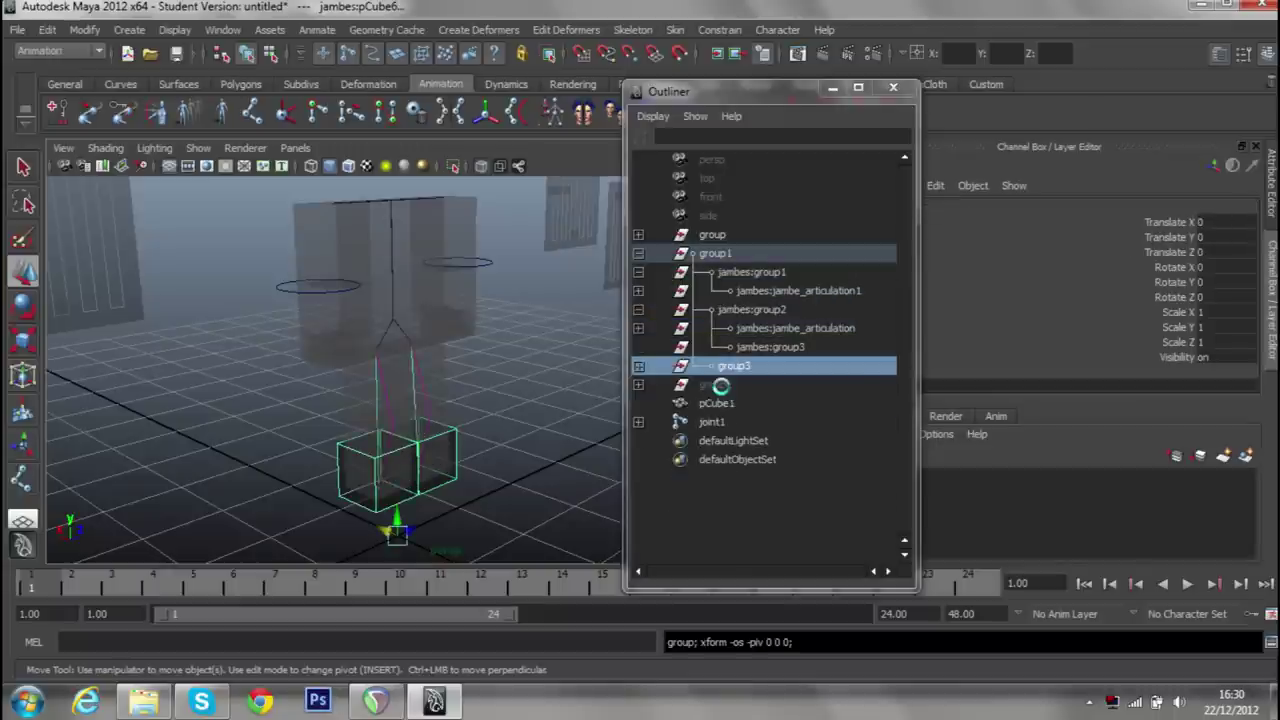
{"action": "double_click", "coordinate": [743, 368]}
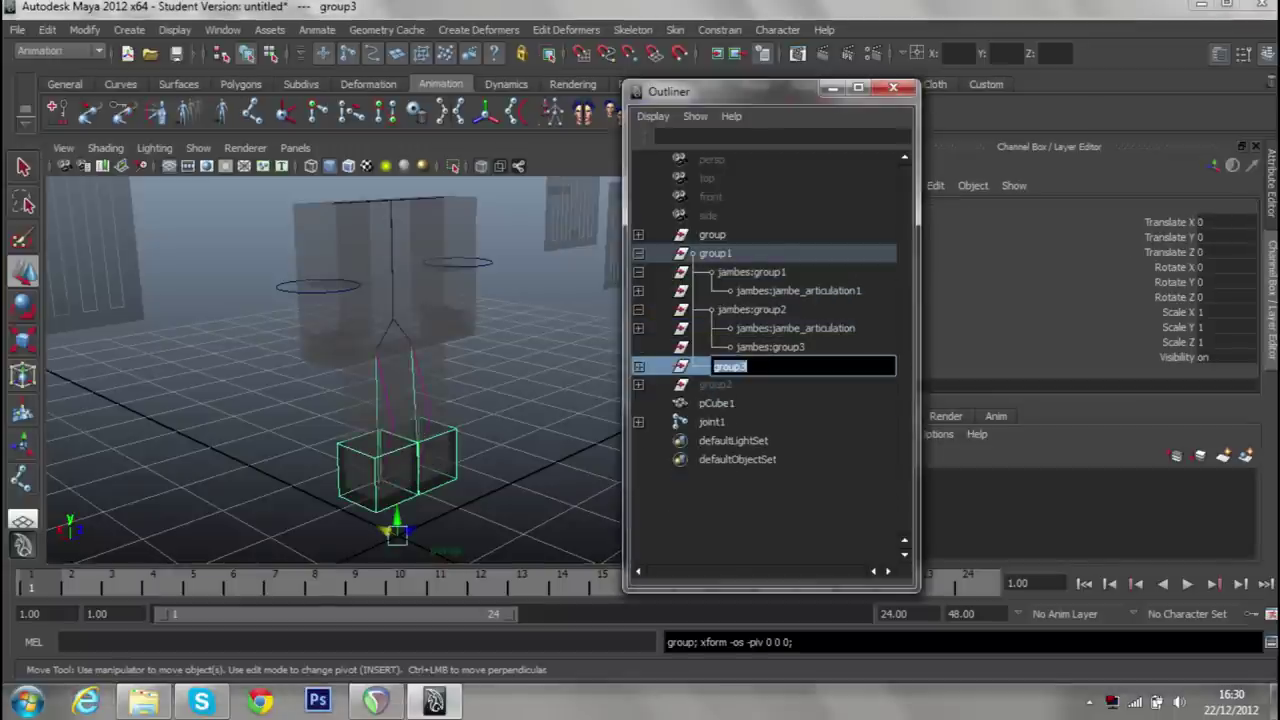
{"action": "type", "text": "déplacement"}
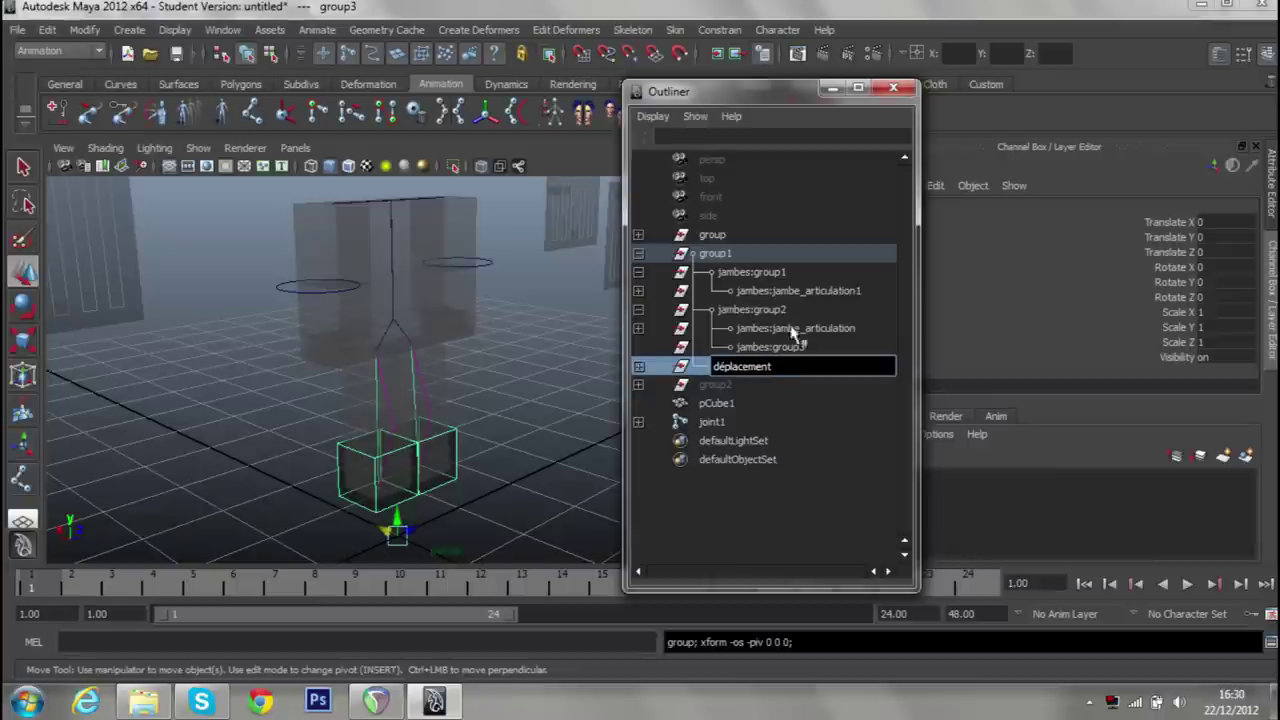
{"action": "left_click", "coordinate": [704, 405]}
{"action": "left_click", "coordinate": [708, 423]}
{"action": "left_click_drag", "start_coordinate": [708, 425], "coordinate": [730, 372]}
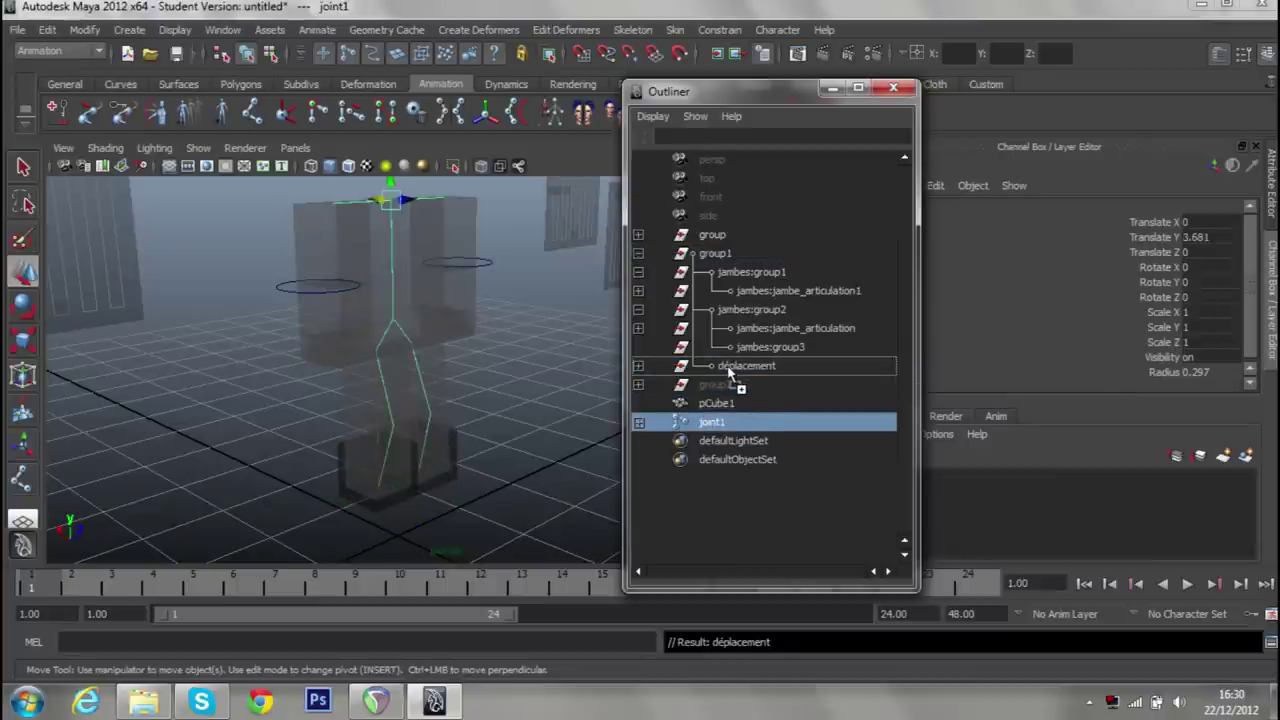
Test-move the déplacement group along Z, undo it, and collapse group1 in the Outliner.
{"action": "left_click", "coordinate": [745, 366]}
{"action": "left_click_drag", "start_coordinate": [470, 360], "coordinate": [383, 368]}
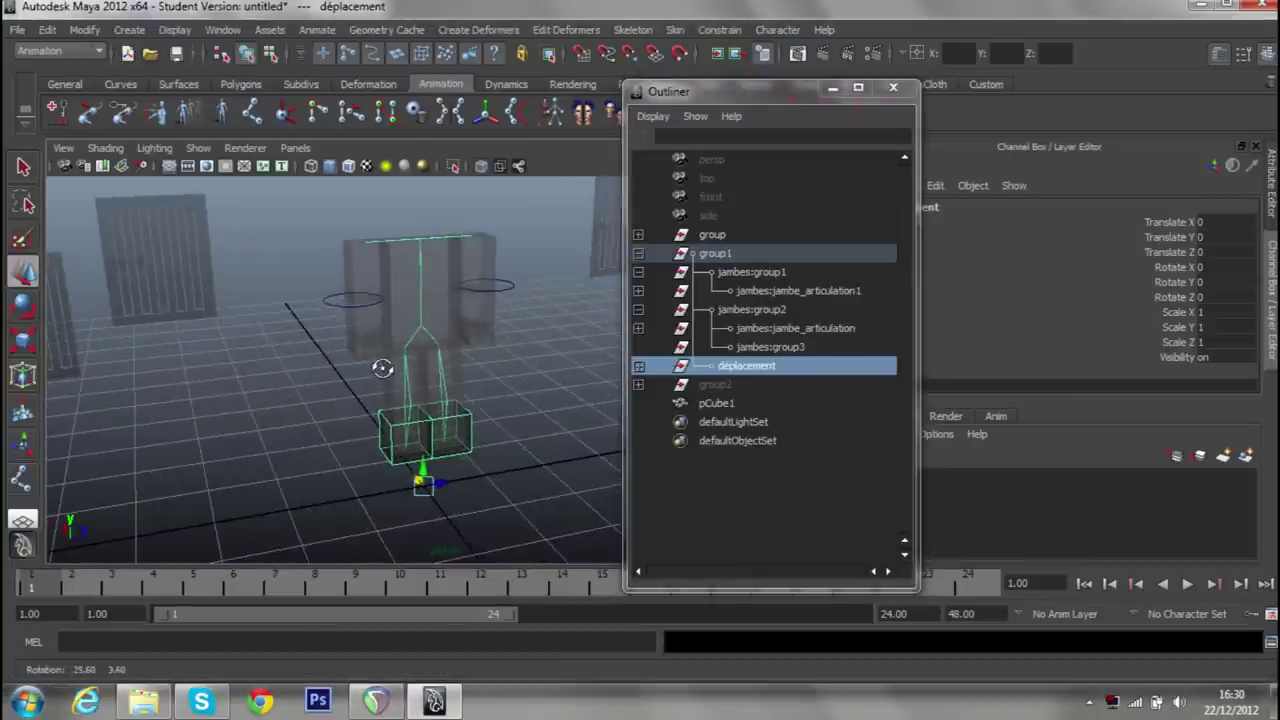
{"action": "left_click_drag", "start_coordinate": [440, 483], "coordinate": [405, 485]}
{"action": "key", "text": "ctrl+z"}
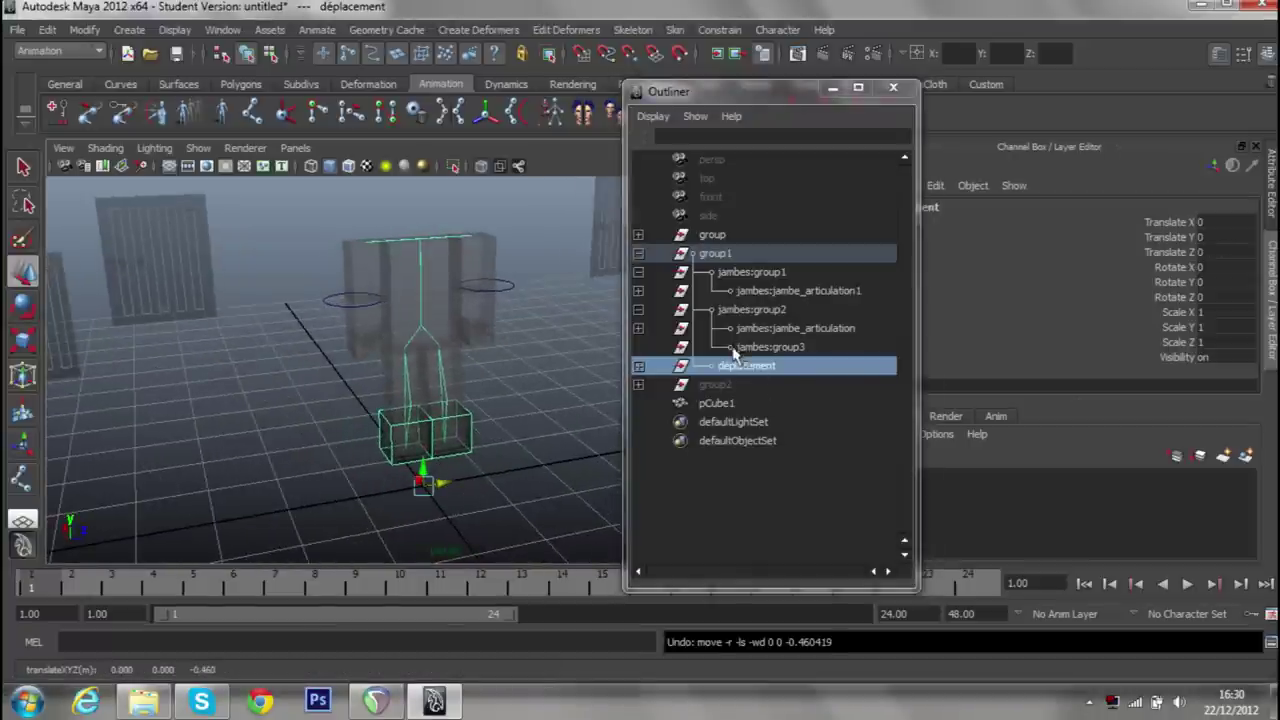
{"action": "left_click", "coordinate": [639, 254]}
{"action": "left_click", "coordinate": [639, 254]}
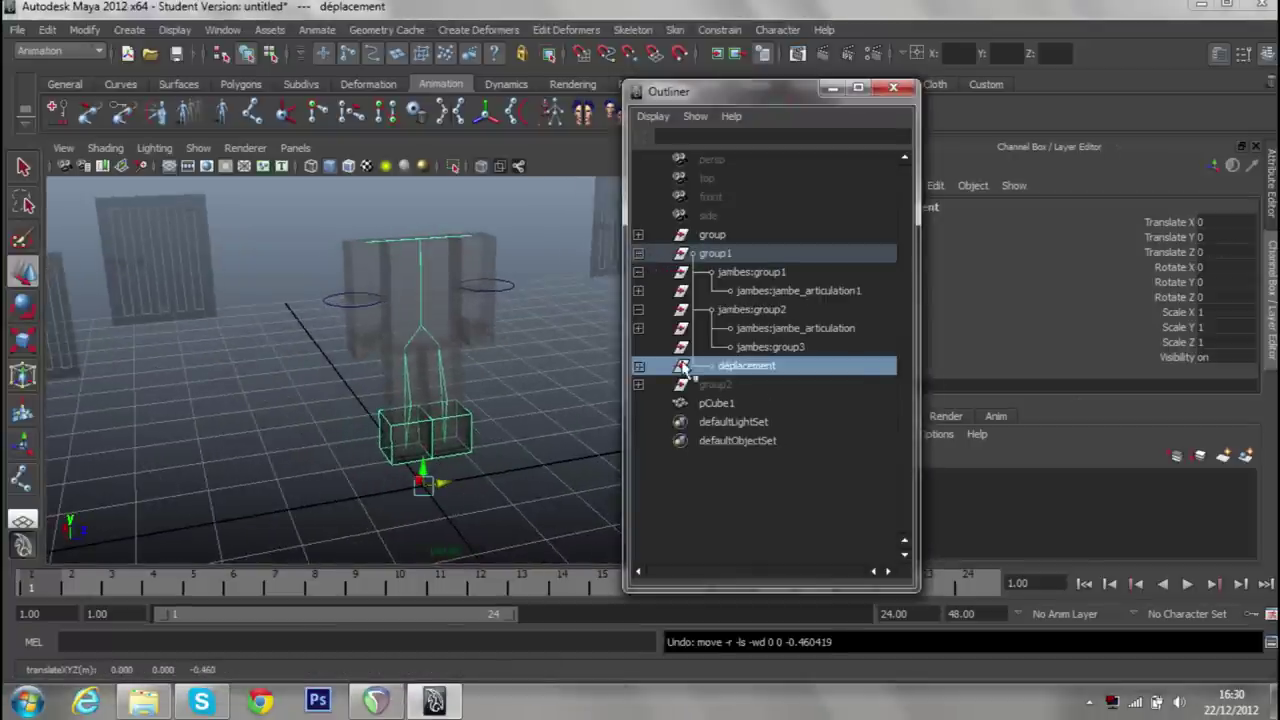
{"action": "left_click", "coordinate": [642, 254]}
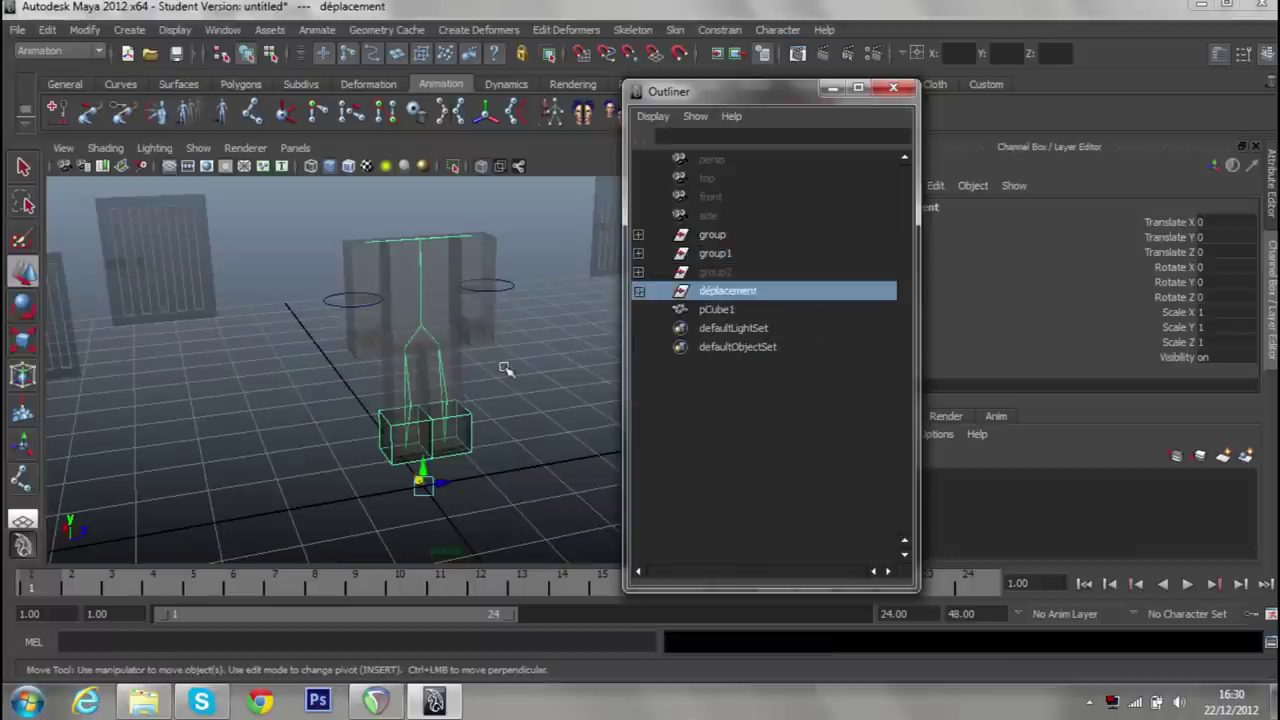
Expand déplacement and select the body cube pCube1.
{"action": "left_click_drag", "start_coordinate": [566, 342], "coordinate": [521, 392]}
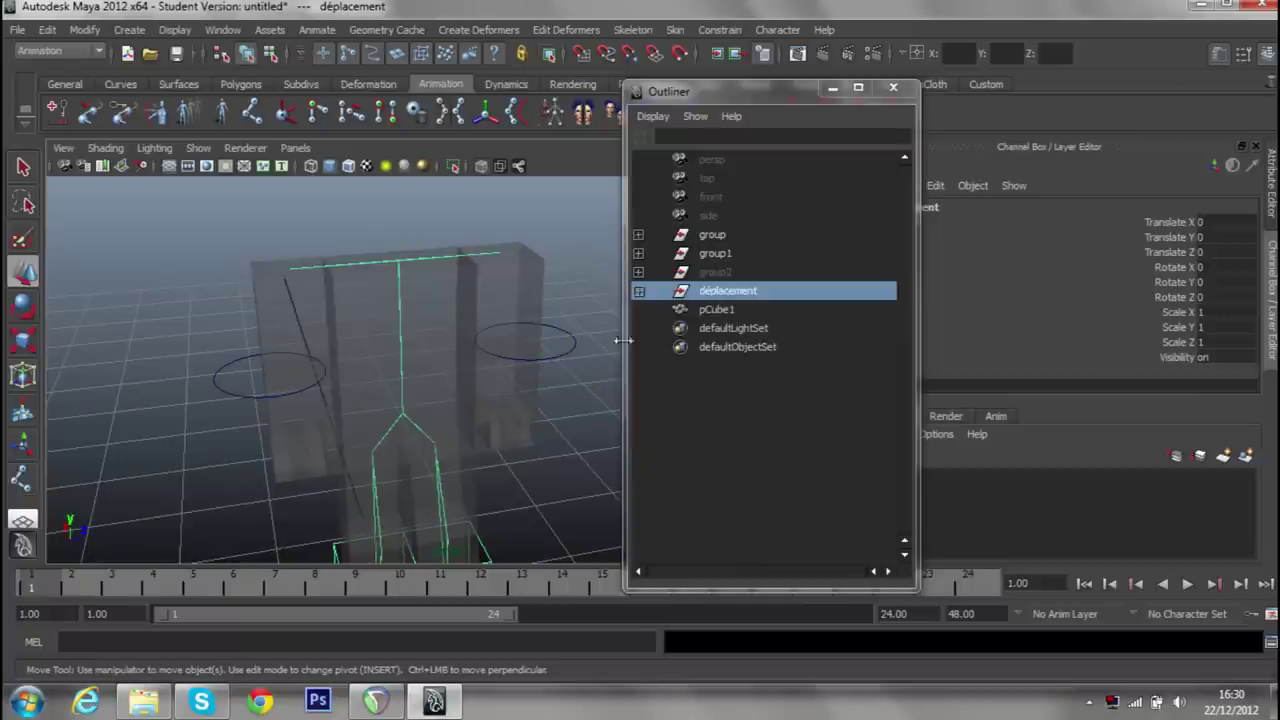
{"action": "left_click", "coordinate": [639, 291]}
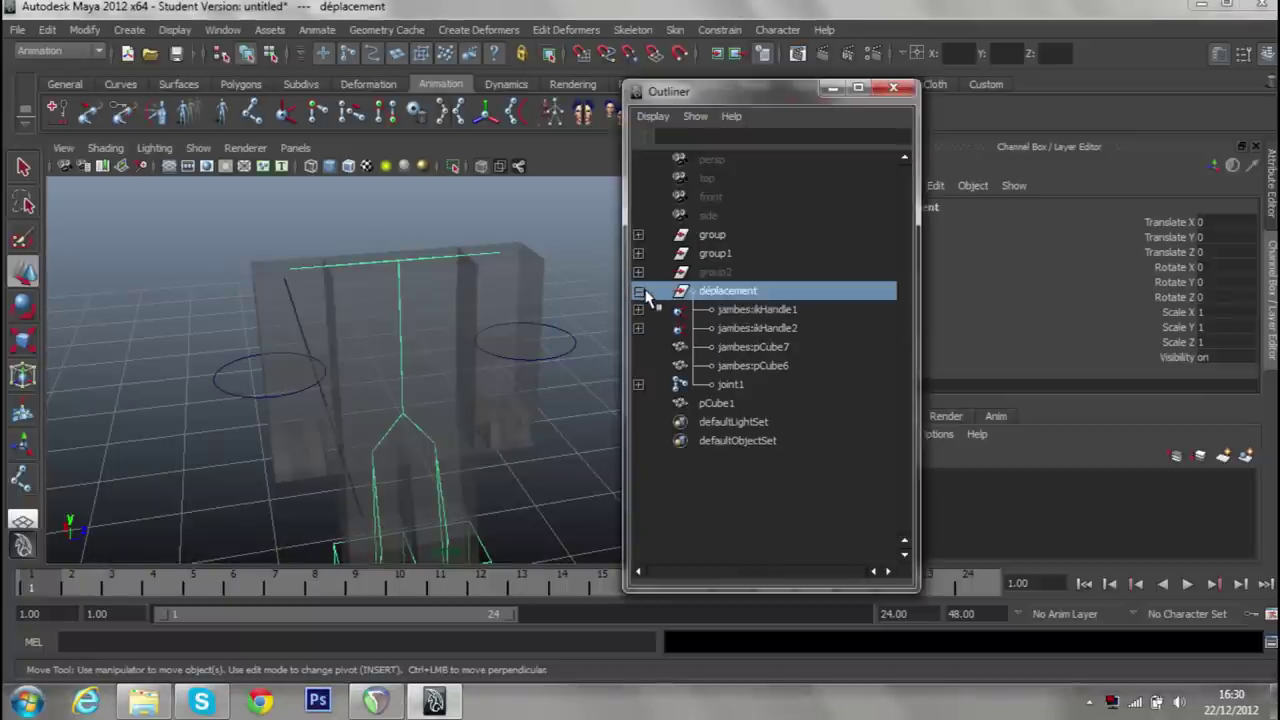
{"action": "left_click", "coordinate": [682, 384]}
{"action": "left_click_drag", "start_coordinate": [470, 380], "coordinate": [332, 390]}
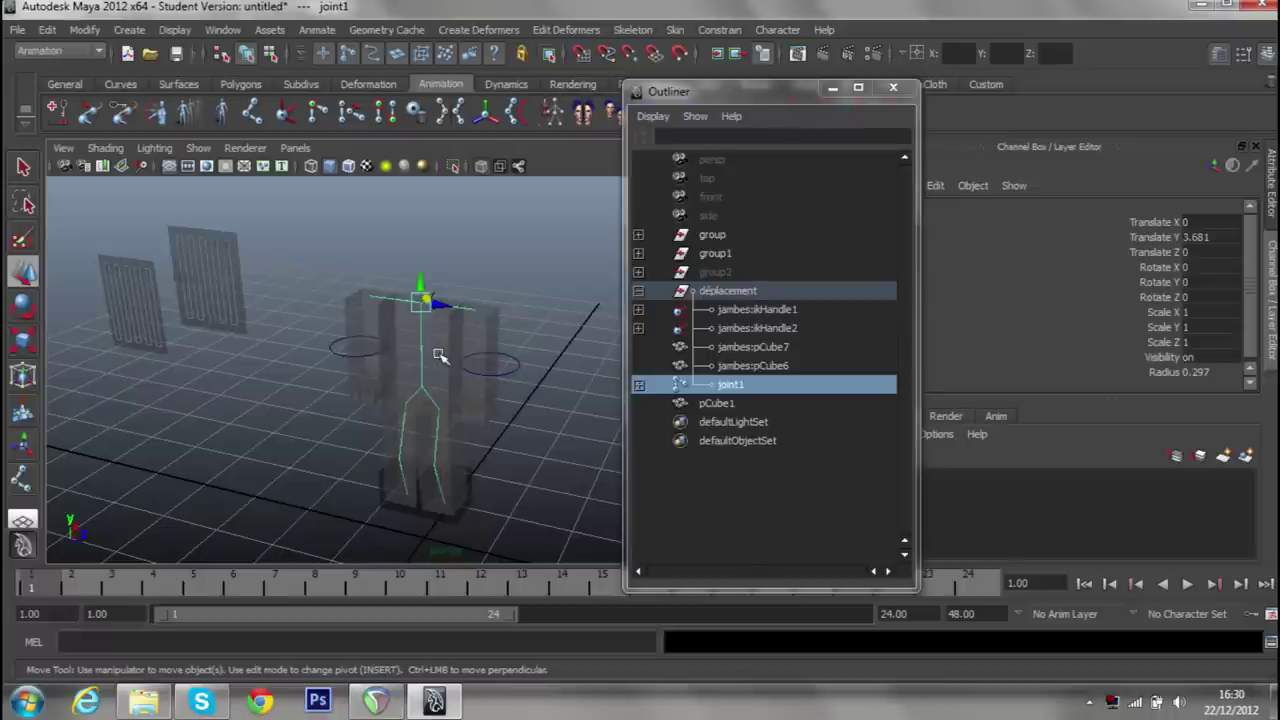
{"action": "left_click", "coordinate": [437, 351]}
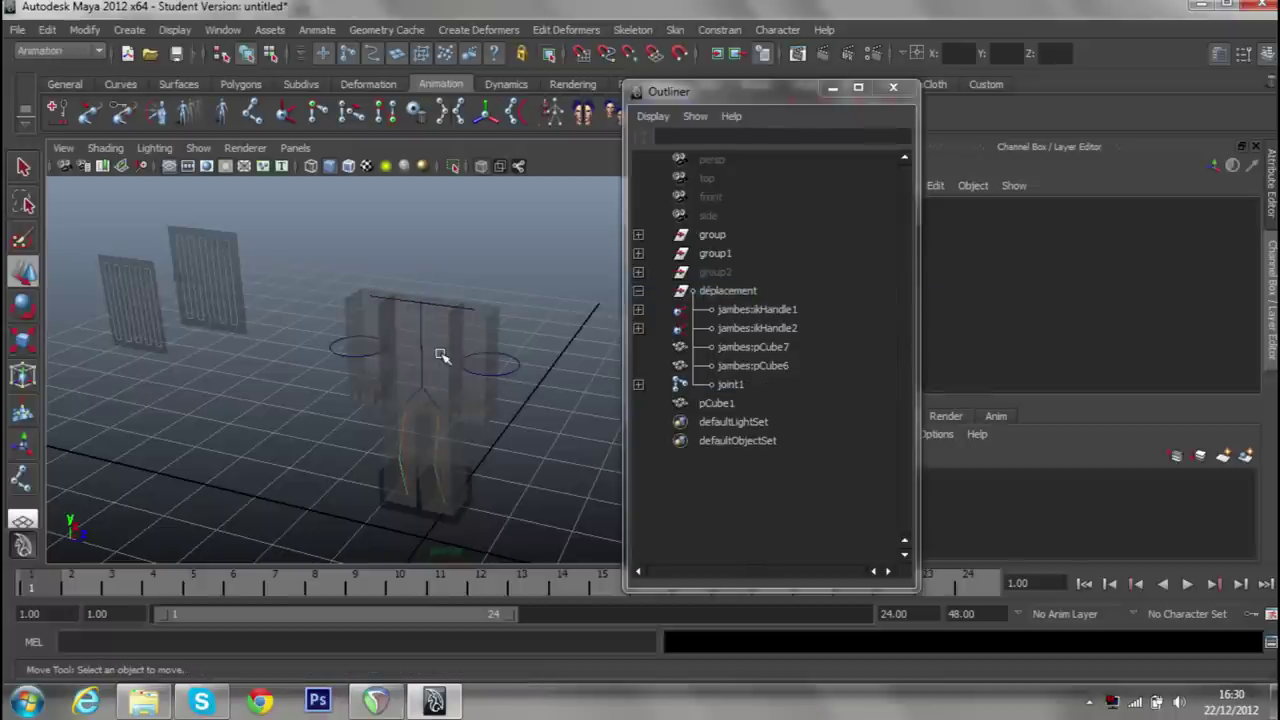
{"action": "left_click", "coordinate": [437, 342]}
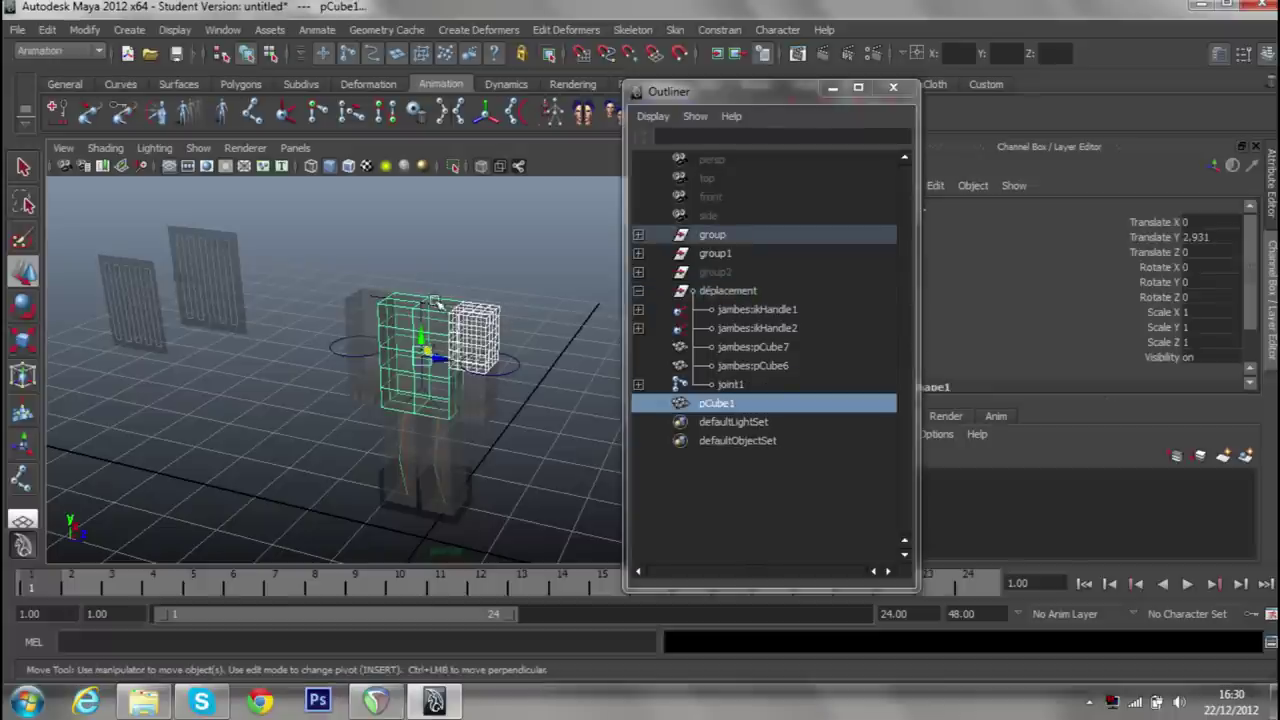
{"action": "left_click", "coordinate": [428, 335]}
{"action": "scroll", "scroll_direction": "up", "scroll_amount": 3}
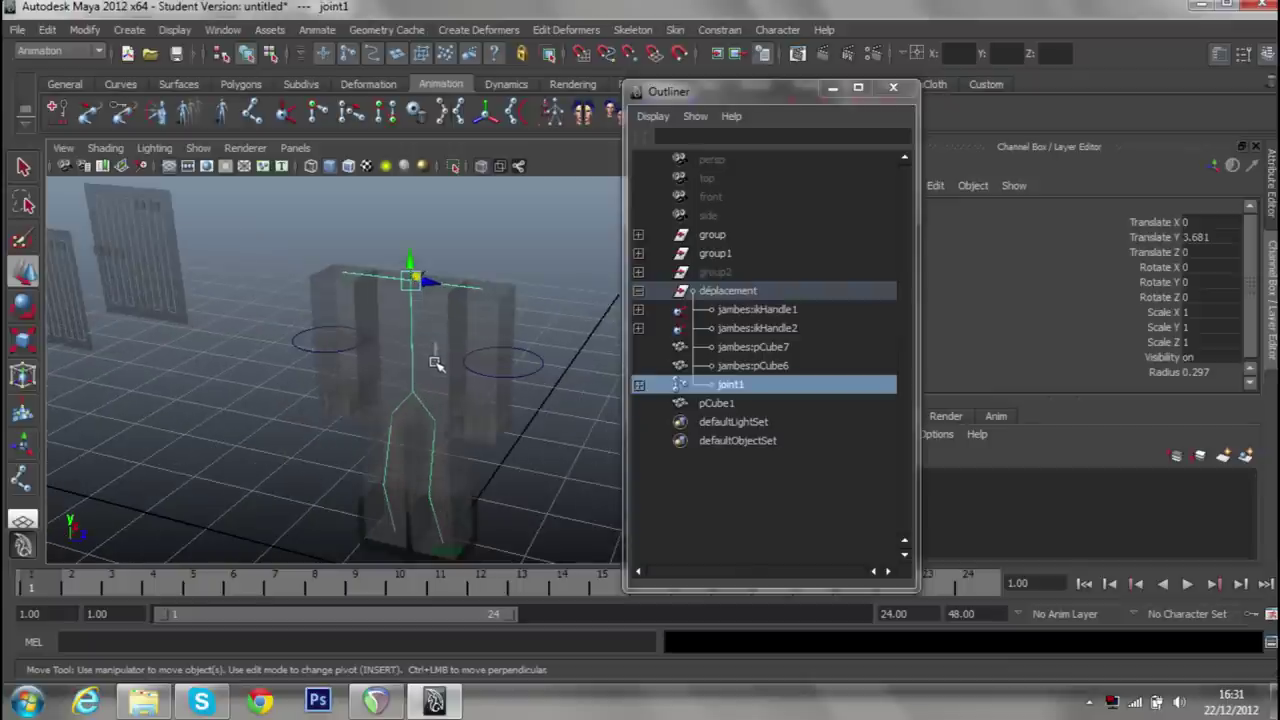
{"action": "left_click", "coordinate": [434, 362]}
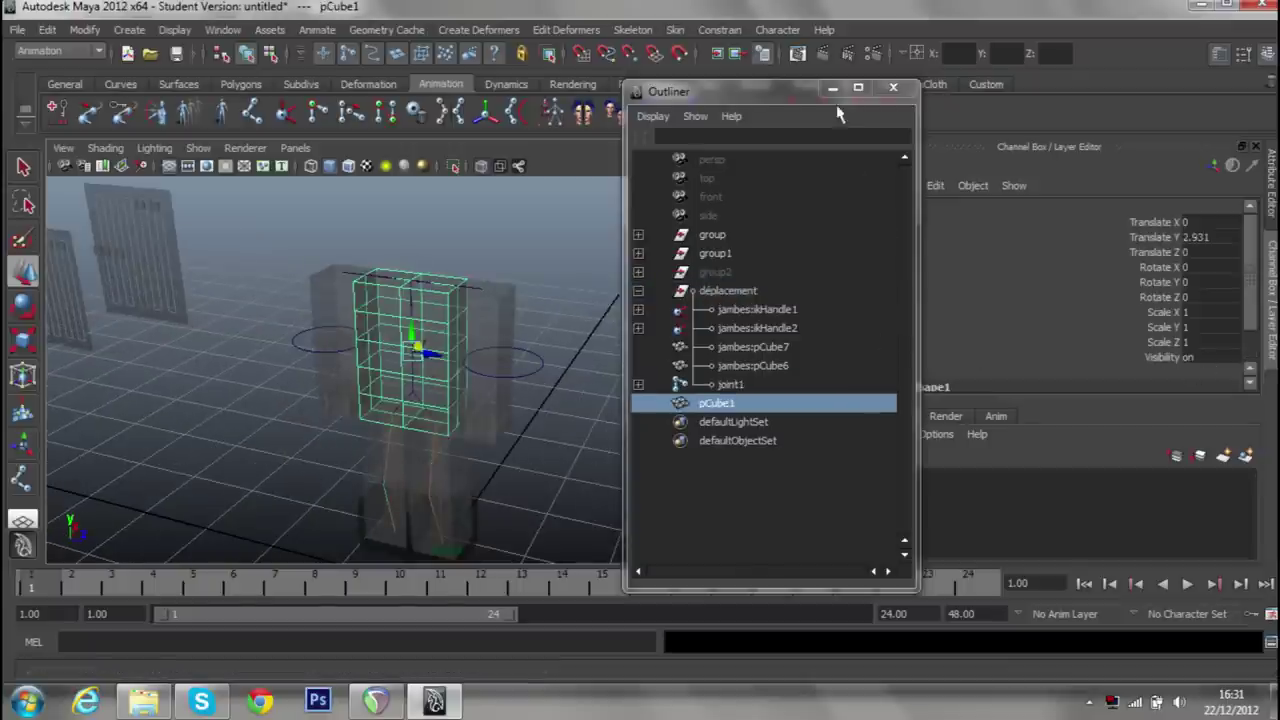
Set polyCube1's Subdivisions Width and Depth to 1, then add joint1 to the pCube1 selection.
{"action": "left_click", "coordinate": [832, 88]}
{"action": "scroll", "scroll_direction": "down", "scroll_amount": 3}
{"action": "left_click", "coordinate": [930, 372]}
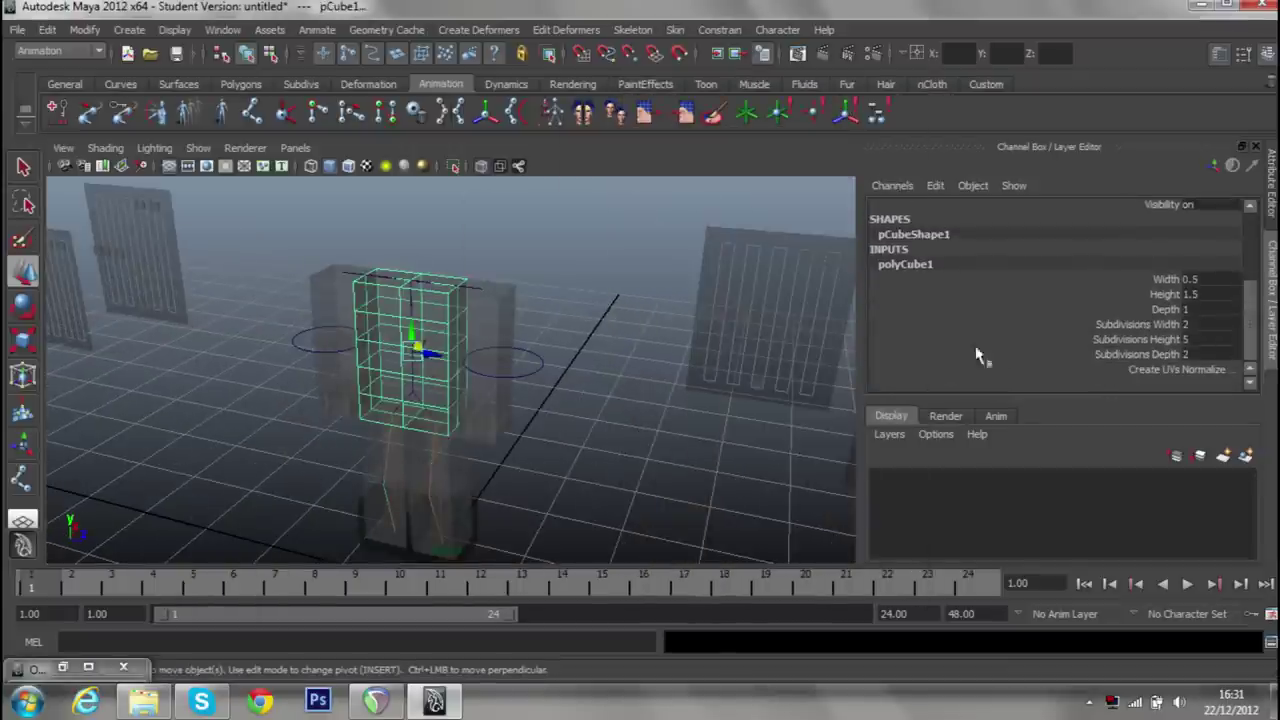
{"action": "left_click", "coordinate": [1207, 324]}
{"action": "type", "text": "1"}
{"action": "key", "text": "Return"}
{"action": "left_click", "coordinate": [1210, 354]}
{"action": "type", "text": "0"}
{"action": "key", "text": "Return"}
{"action": "left_click", "coordinate": [62, 667]}
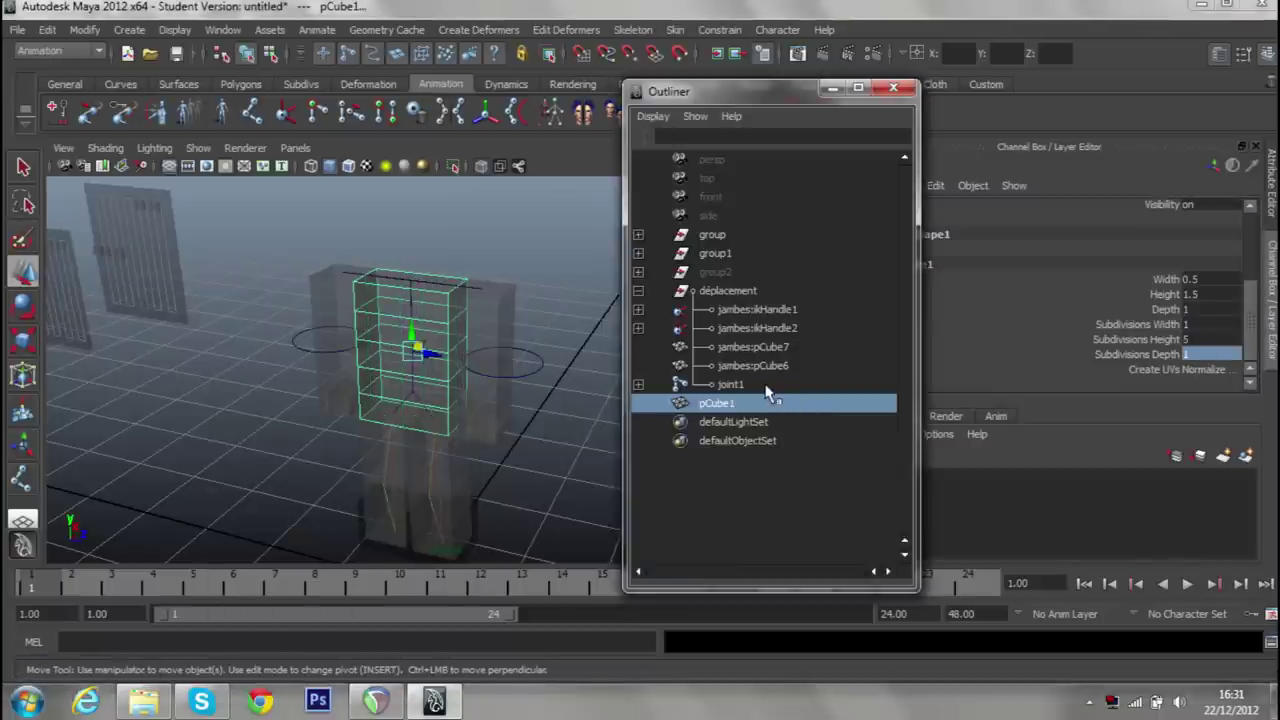
{"action": "left_click", "coordinate": [768, 386]}
Smooth-bind pCube1 to joint1's skeleton with Max influences 5, then drag joint1 sideways to test.
{"action": "left_click", "coordinate": [684, 29]}
{"action": "mouse_move", "coordinate": [714, 57]}
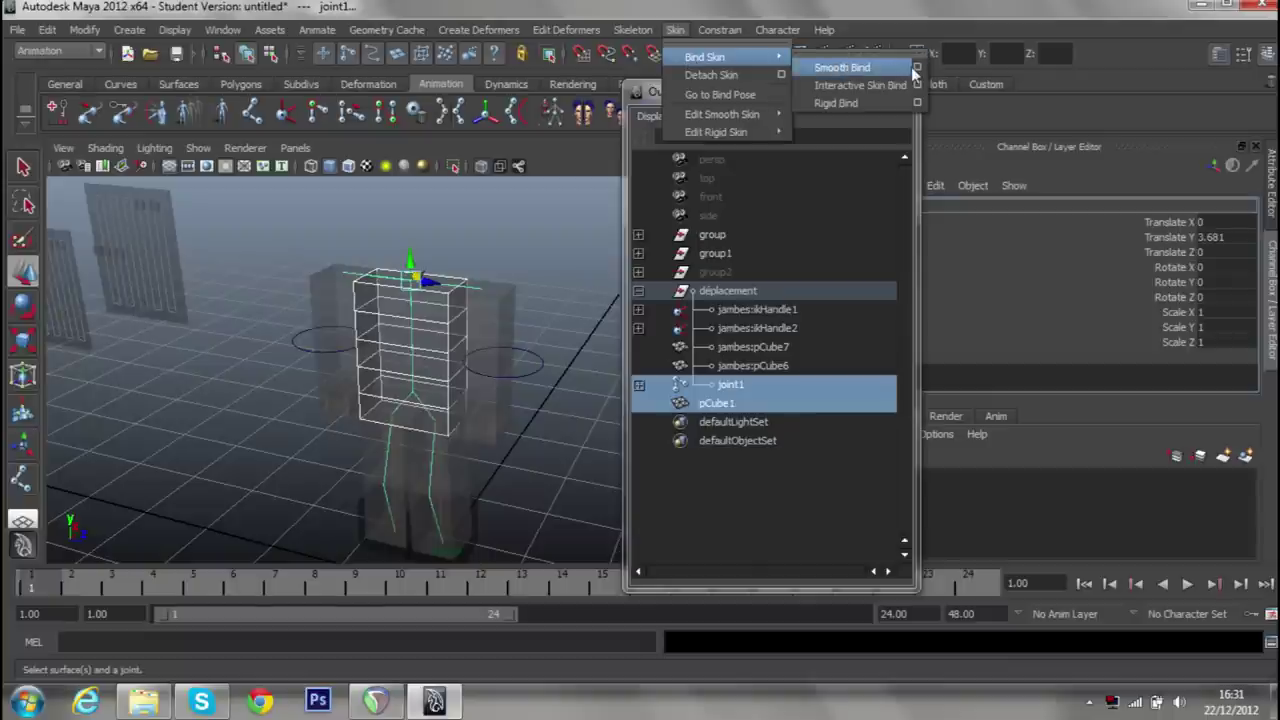
{"action": "left_click", "coordinate": [916, 67]}
{"action": "left_click_drag", "start_coordinate": [912, 275], "coordinate": [918, 272]}
{"action": "left_click", "coordinate": [818, 445]}
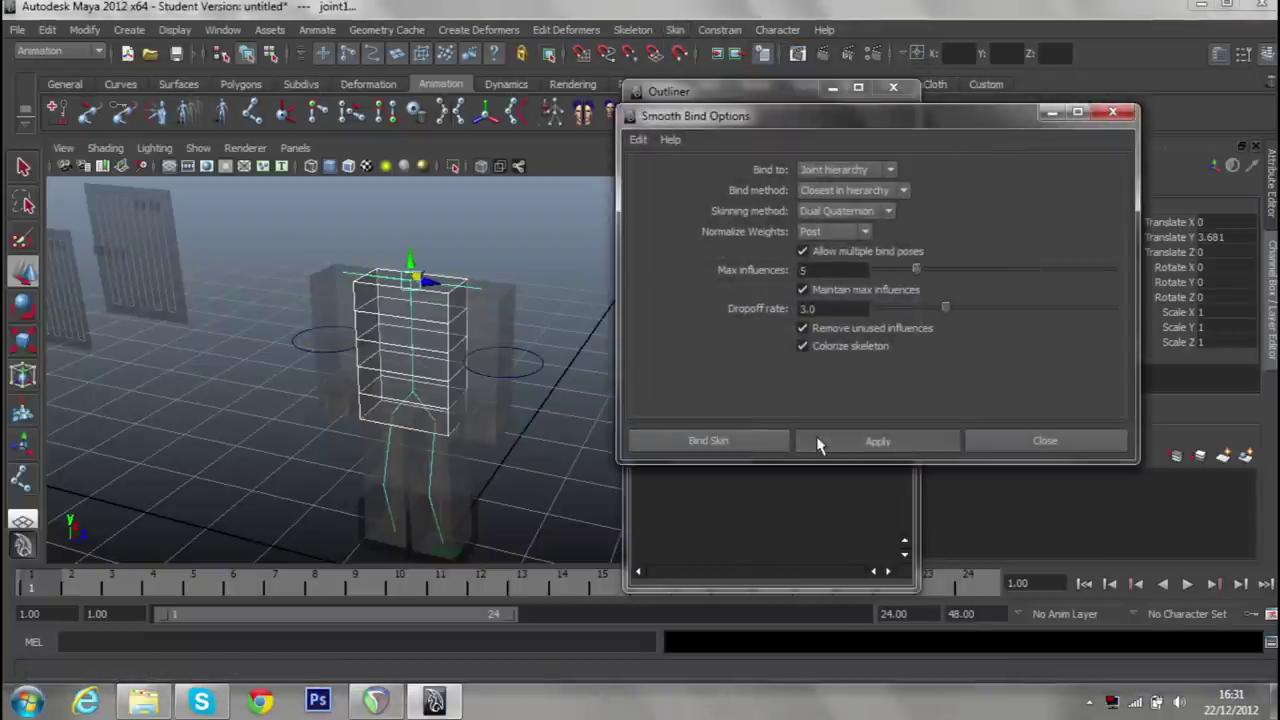
{"action": "left_click", "coordinate": [1112, 112]}
{"action": "left_click_drag", "start_coordinate": [562, 370], "coordinate": [565, 355]}
{"action": "left_click_drag", "start_coordinate": [410, 250], "coordinate": [300, 245]}
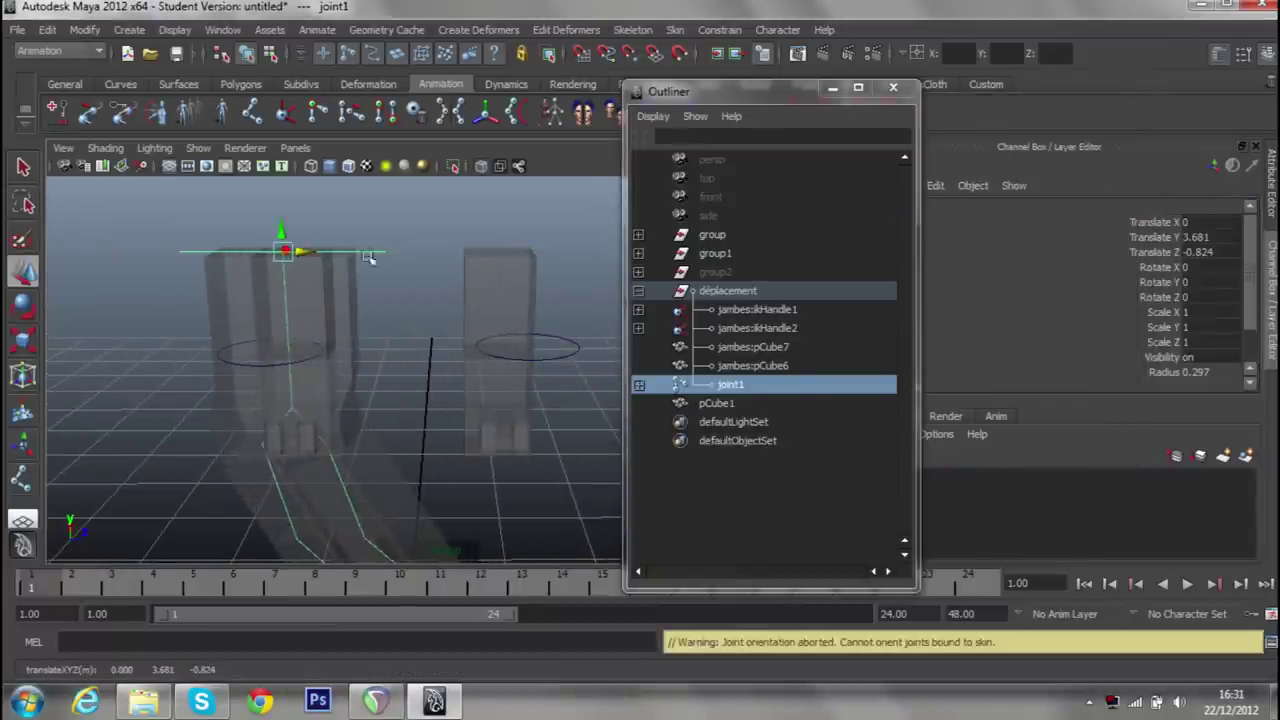
Undo joint1's test moves, nudge leg cube jambes:pCube6 up, and orbit closer to the character.
{"action": "key", "text": "ctrl+z"}
{"action": "key", "text": "ctrl+z"}
{"action": "key", "text": "ctrl+z"}
{"action": "key", "text": "ctrl+z"}
{"action": "key", "text": "ctrl+z"}
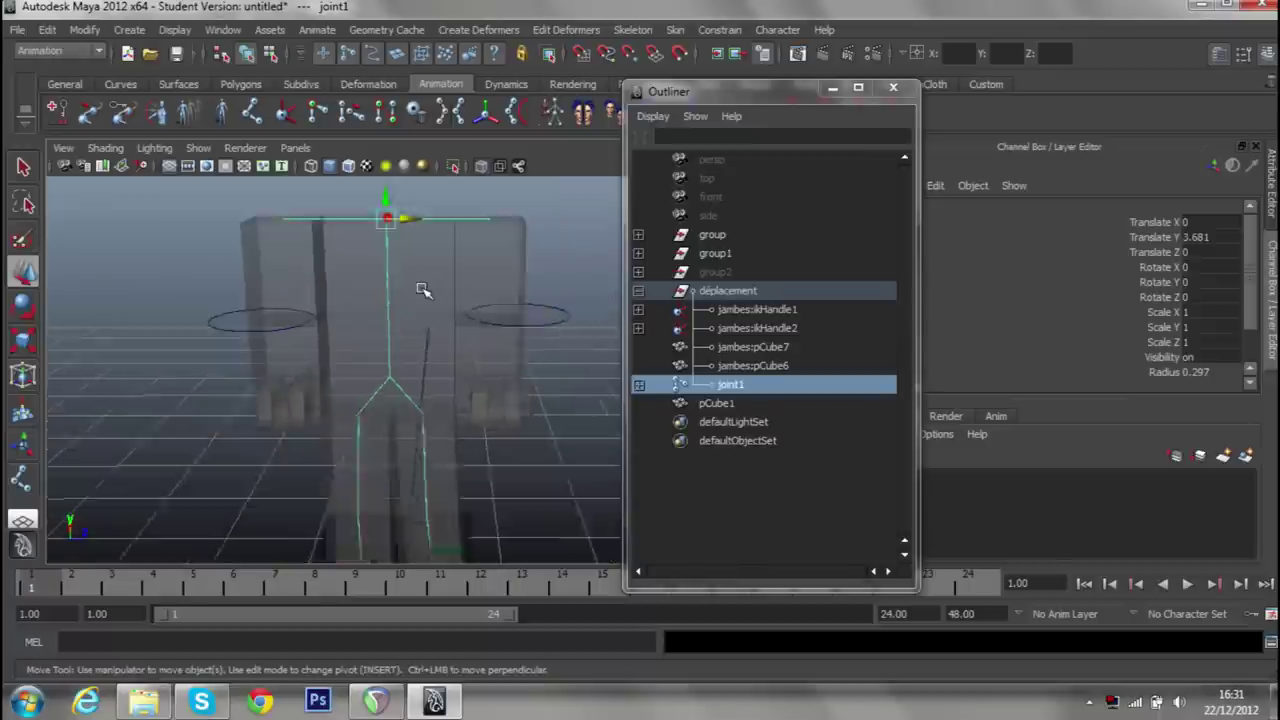
{"action": "key", "text": "ctrl+z"}
{"action": "left_click_drag", "start_coordinate": [428, 296], "coordinate": [355, 305]}
{"action": "key", "text": "ctrl+z"}
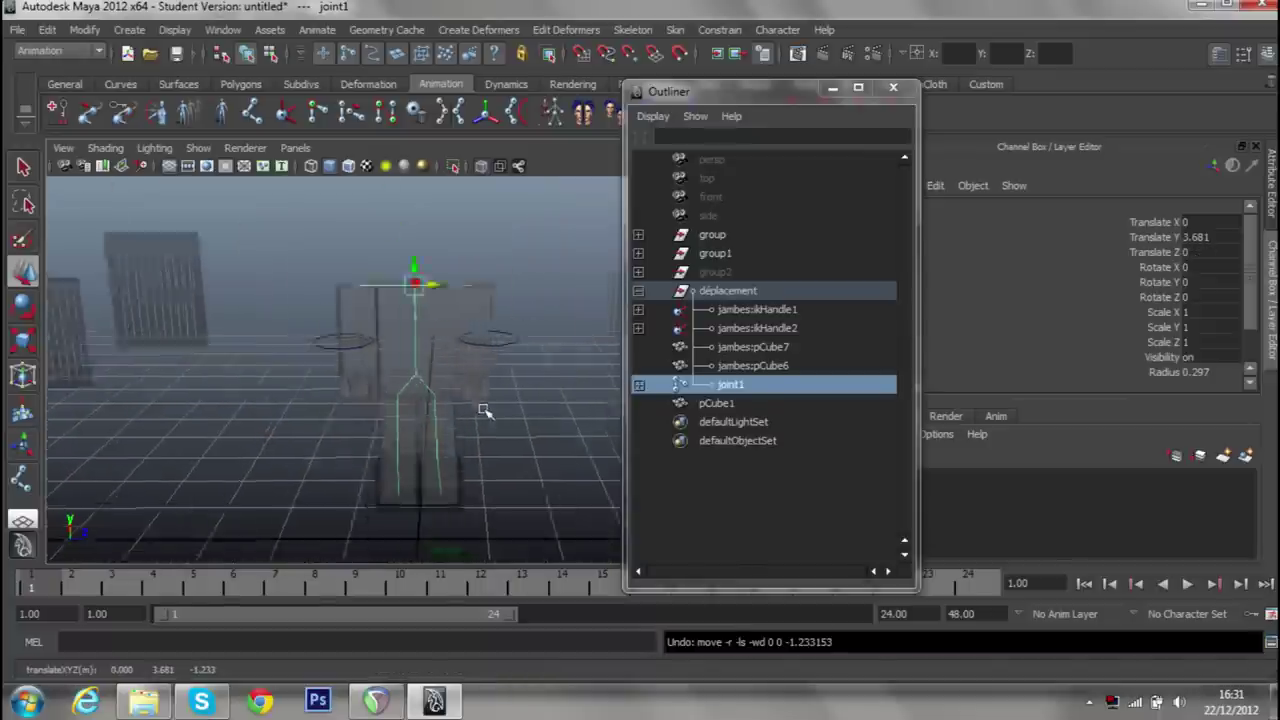
{"action": "key", "text": "ctrl+z"}
{"action": "key", "text": "ctrl+z"}
{"action": "key", "text": "ctrl+z"}
{"action": "left_click_drag", "start_coordinate": [505, 458], "coordinate": [480, 494]}
{"action": "left_click_drag", "start_coordinate": [497, 342], "coordinate": [330, 325]}
{"action": "left_click_drag", "start_coordinate": [455, 541], "coordinate": [465, 487]}
{"action": "key", "text": "ctrl+z"}
{"action": "left_click_drag", "start_coordinate": [506, 423], "coordinate": [357, 449]}
{"action": "left_click_drag", "start_coordinate": [357, 449], "coordinate": [408, 409]}
{"action": "left_click_drag", "start_coordinate": [408, 409], "coordinate": [472, 516]}
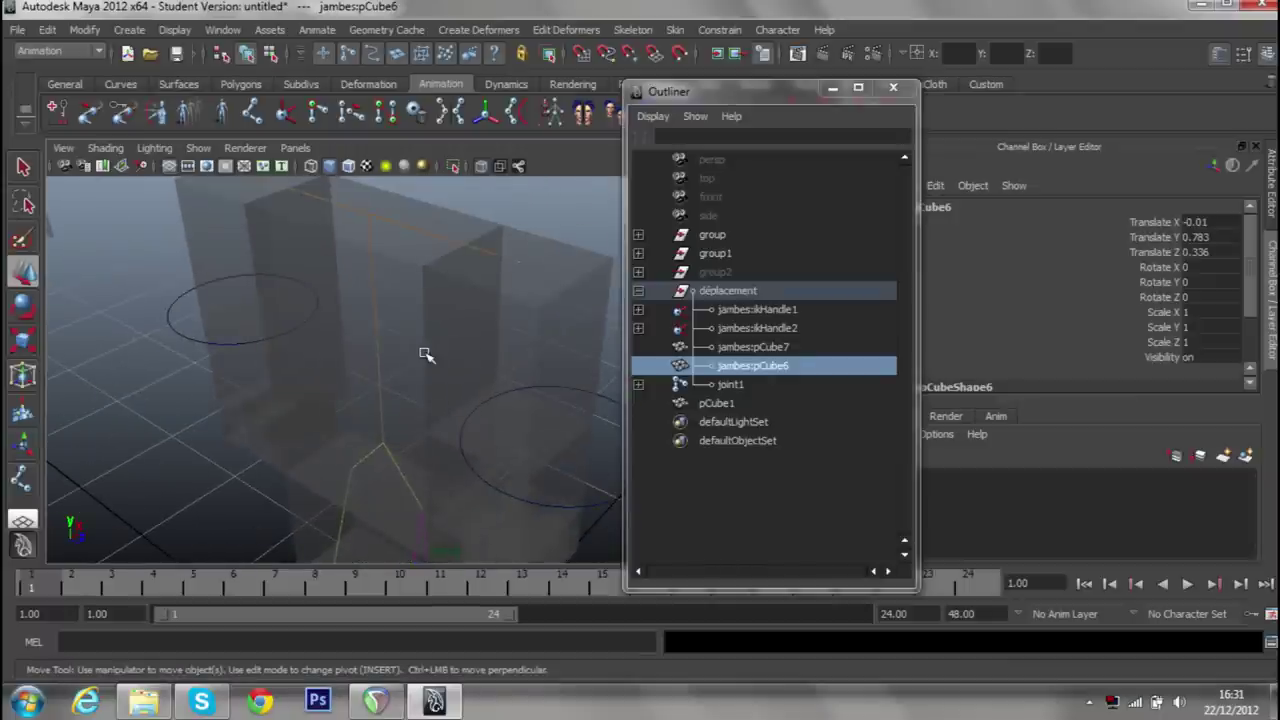
Expand joint1 to list joint2–joint5, select joint3, and expand group1 to show the leg groups.
{"action": "left_click", "coordinate": [506, 262]}
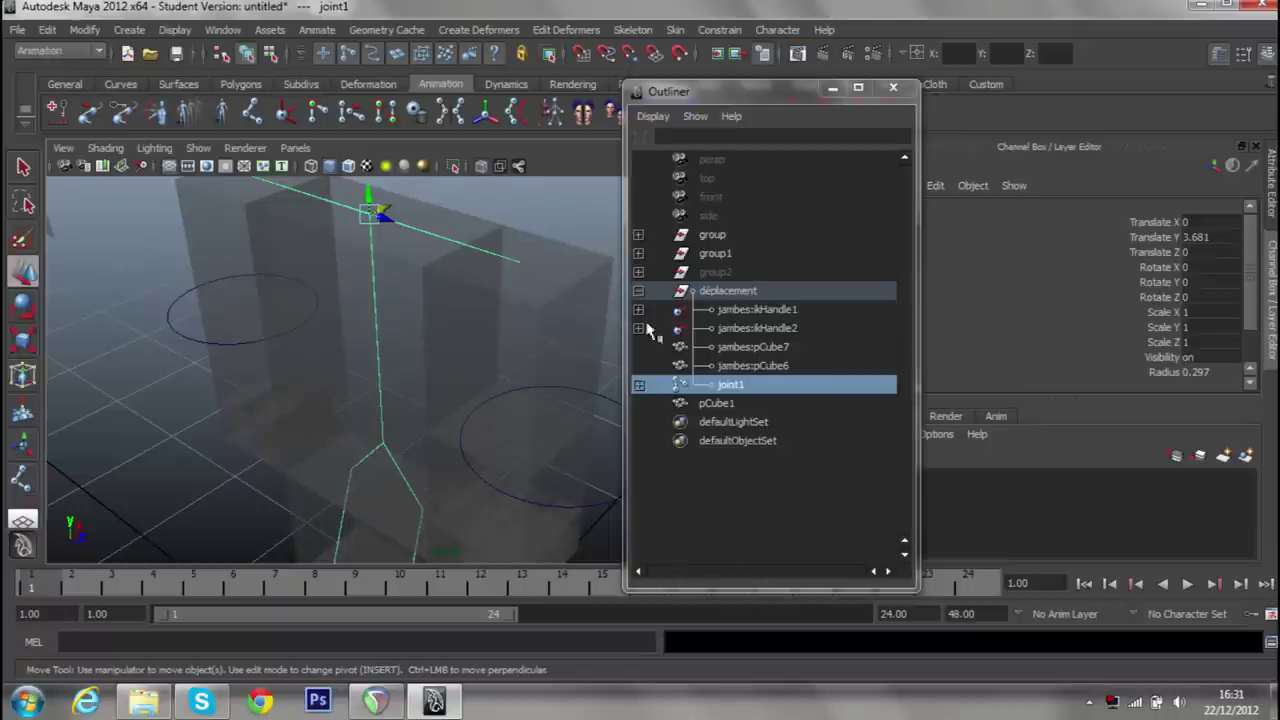
{"action": "left_click", "coordinate": [639, 386]}
{"action": "left_click", "coordinate": [713, 424]}
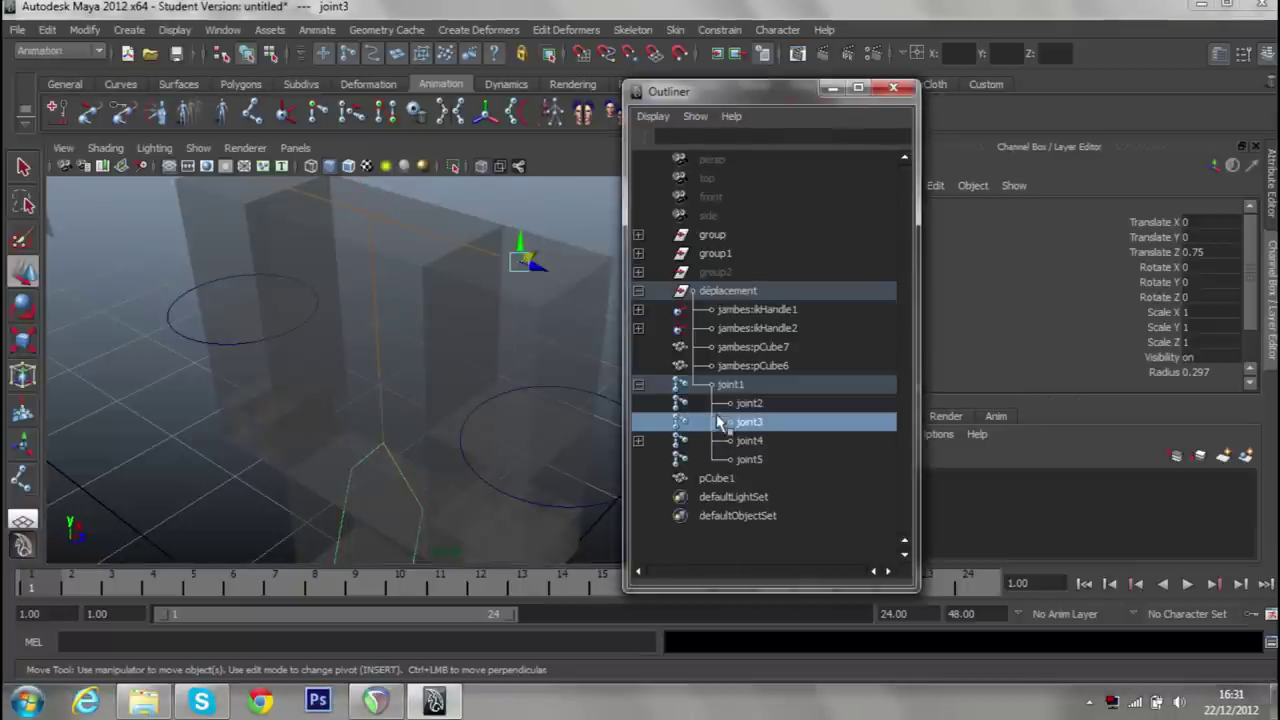
{"action": "left_click_drag", "start_coordinate": [552, 336], "coordinate": [586, 320]}
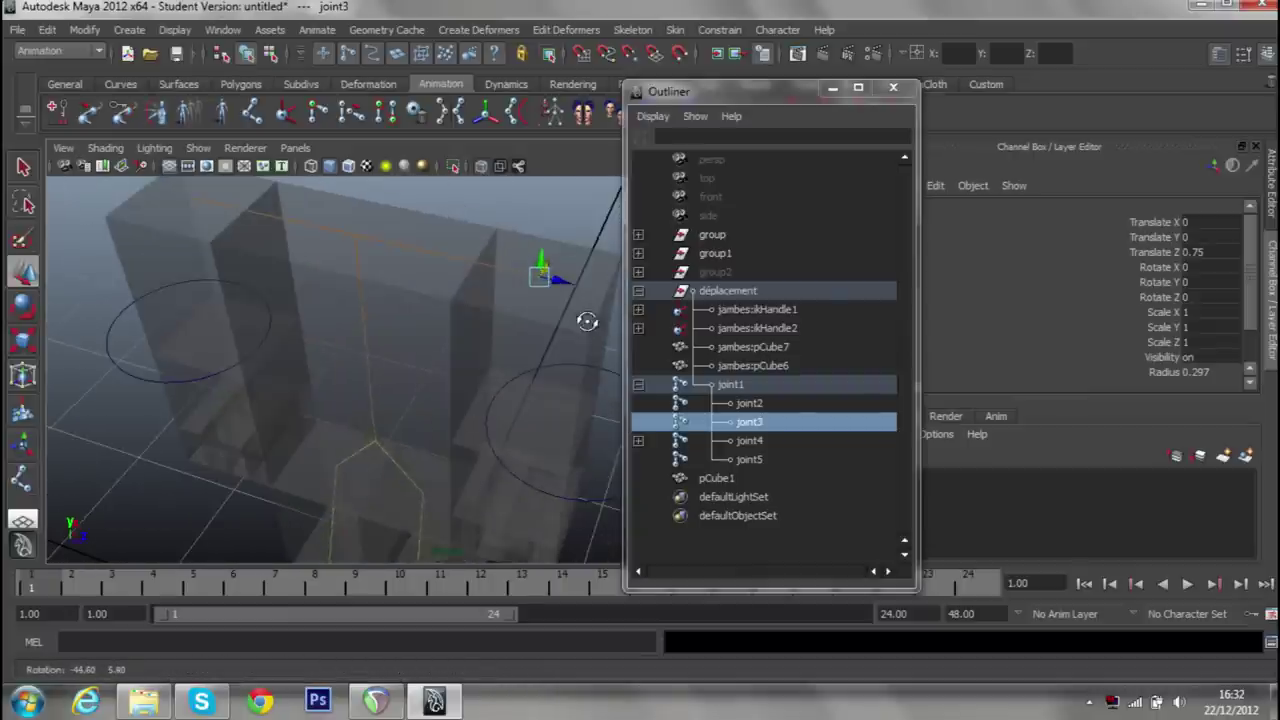
{"action": "left_click", "coordinate": [638, 253]}
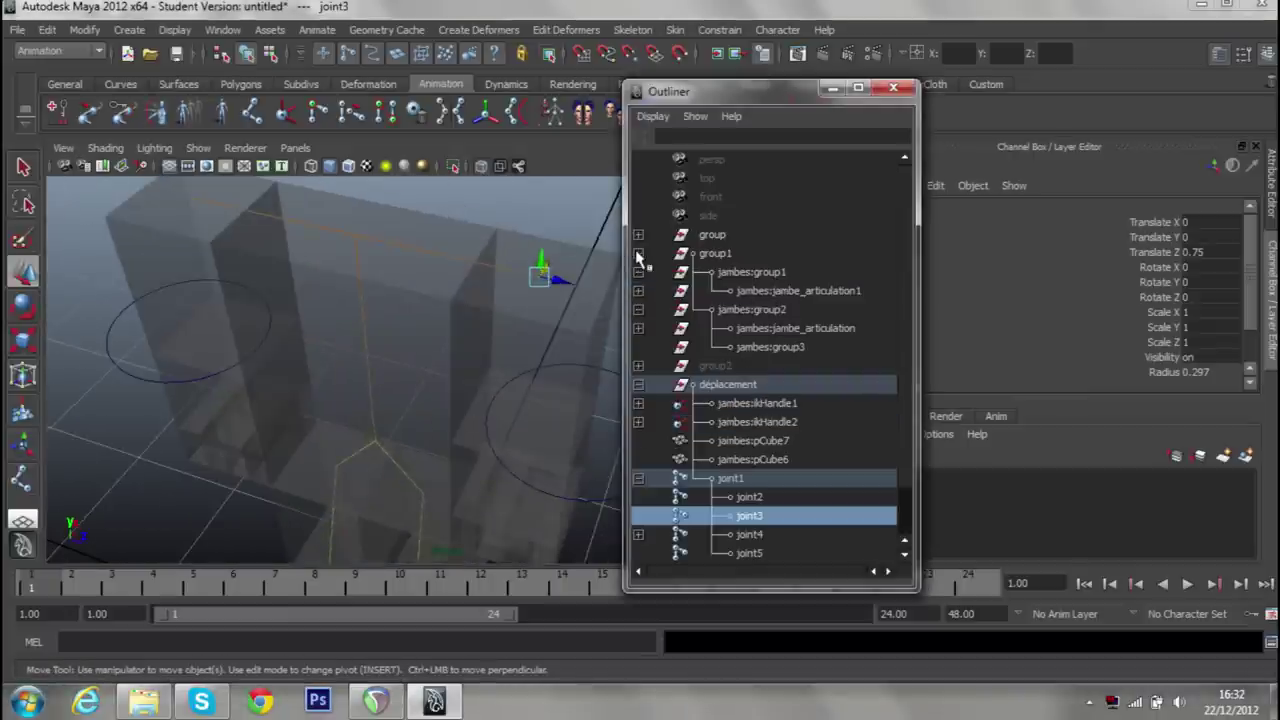
Add Bras:Bras_gauche to the joint3 selection and frame the left arm cube.
{"action": "left_click", "coordinate": [638, 253]}
{"action": "left_click", "coordinate": [638, 235]}
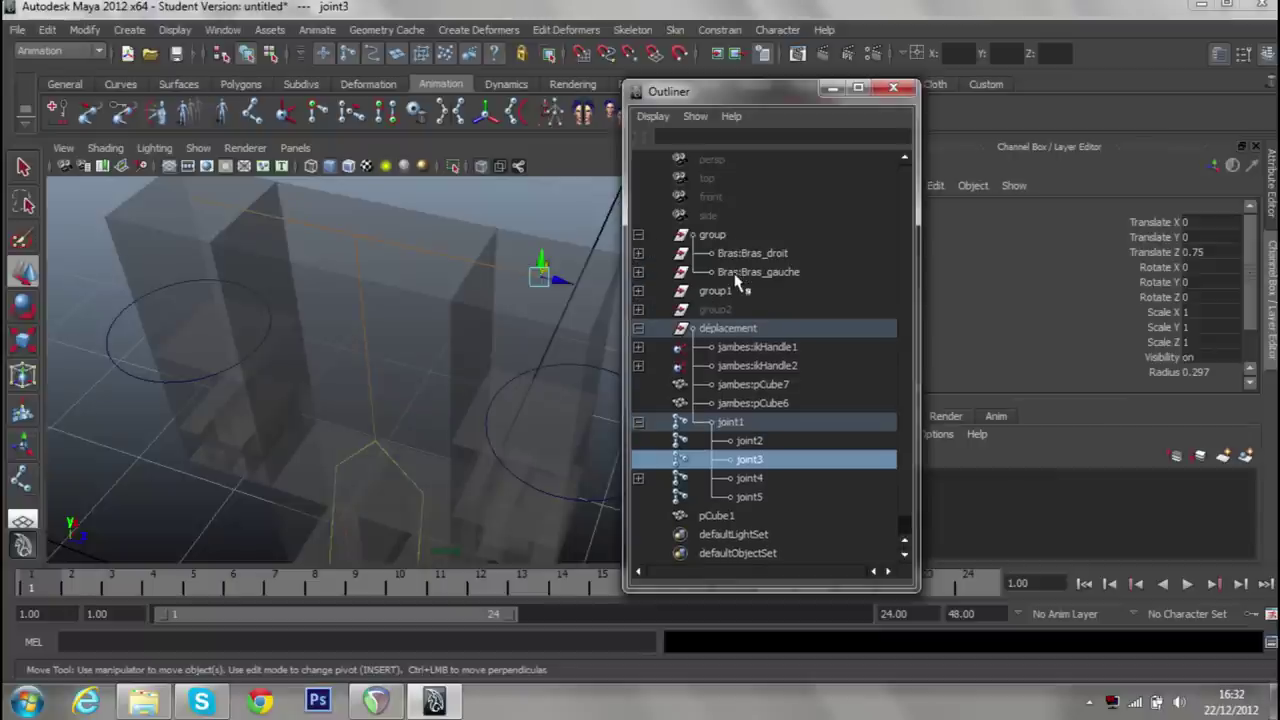
{"action": "left_click", "coordinate": [738, 275]}
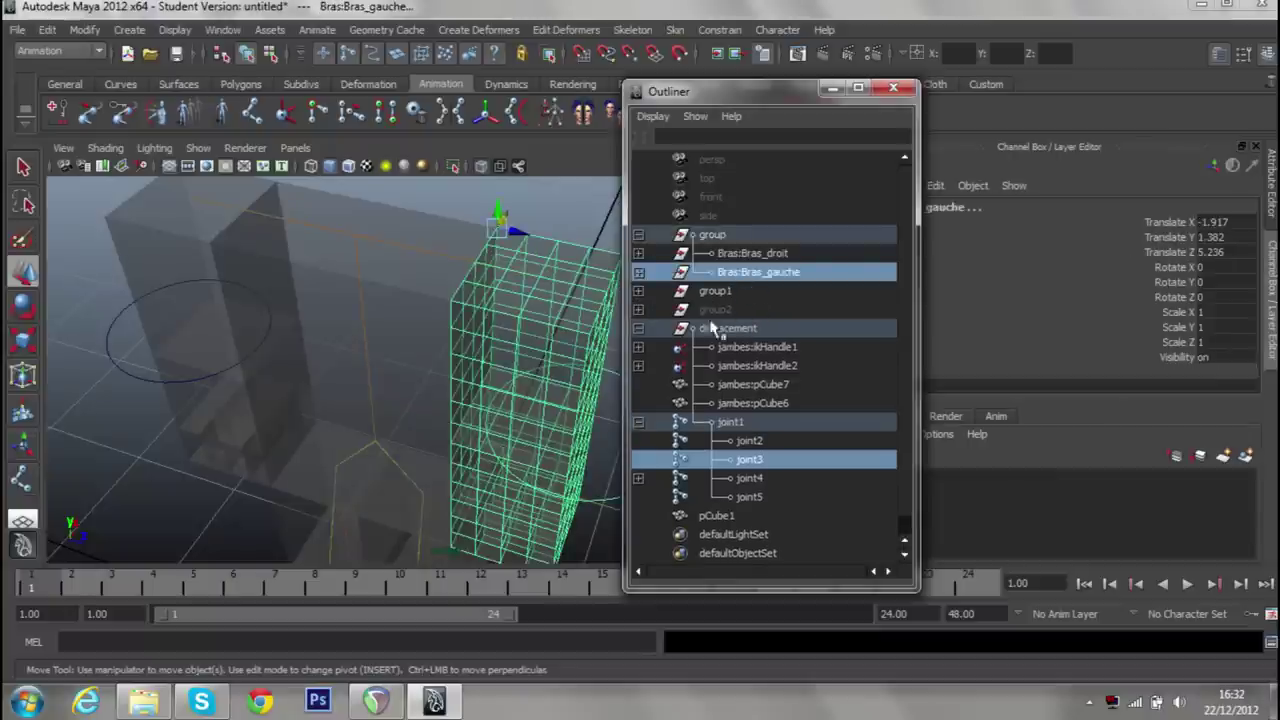
{"action": "key", "text": "f"}
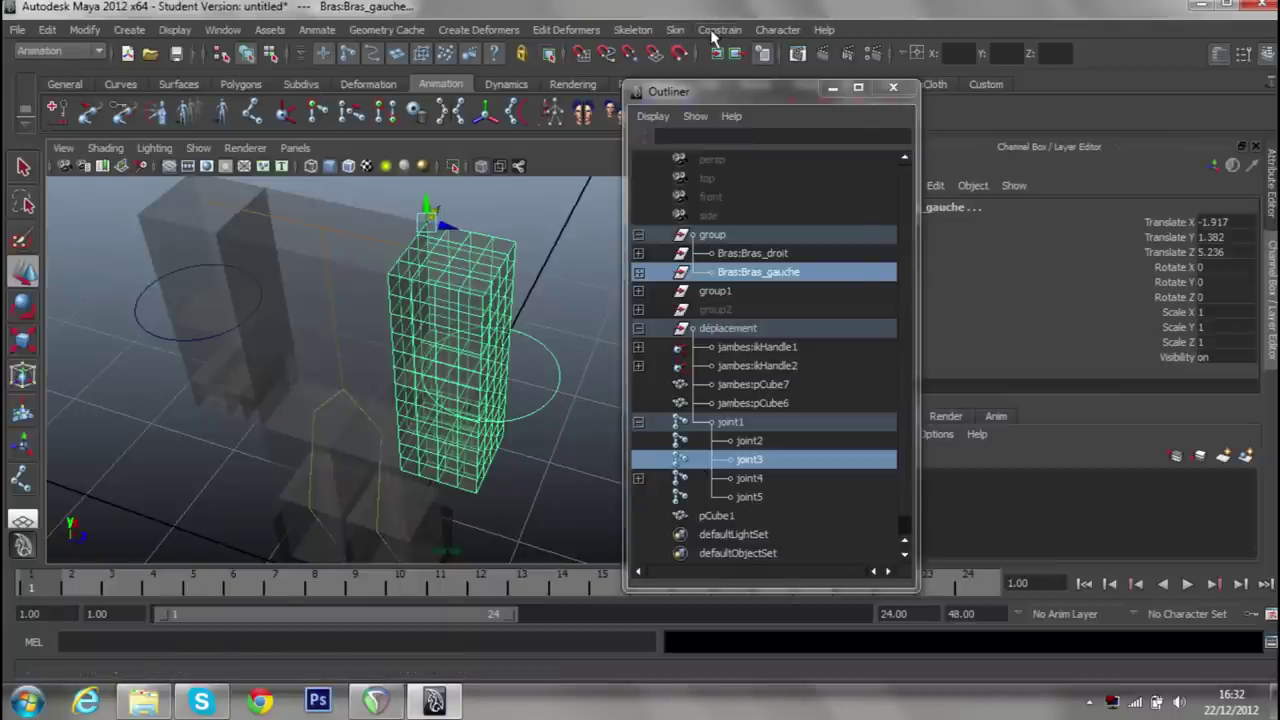
Point-constrain Bras:Bras_gauche to joint3.
{"action": "left_click", "coordinate": [716, 30]}
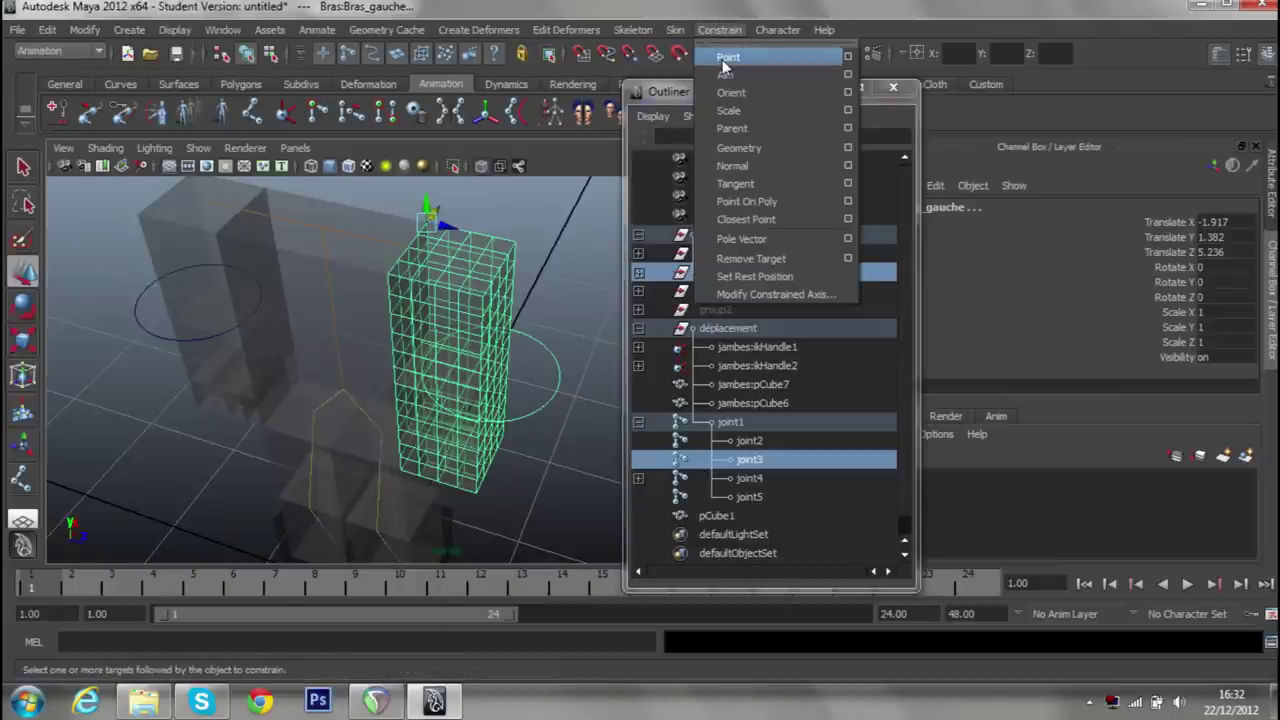
{"action": "left_click", "coordinate": [726, 58]}
{"action": "scroll", "scroll_direction": "up", "scroll_amount": 3}
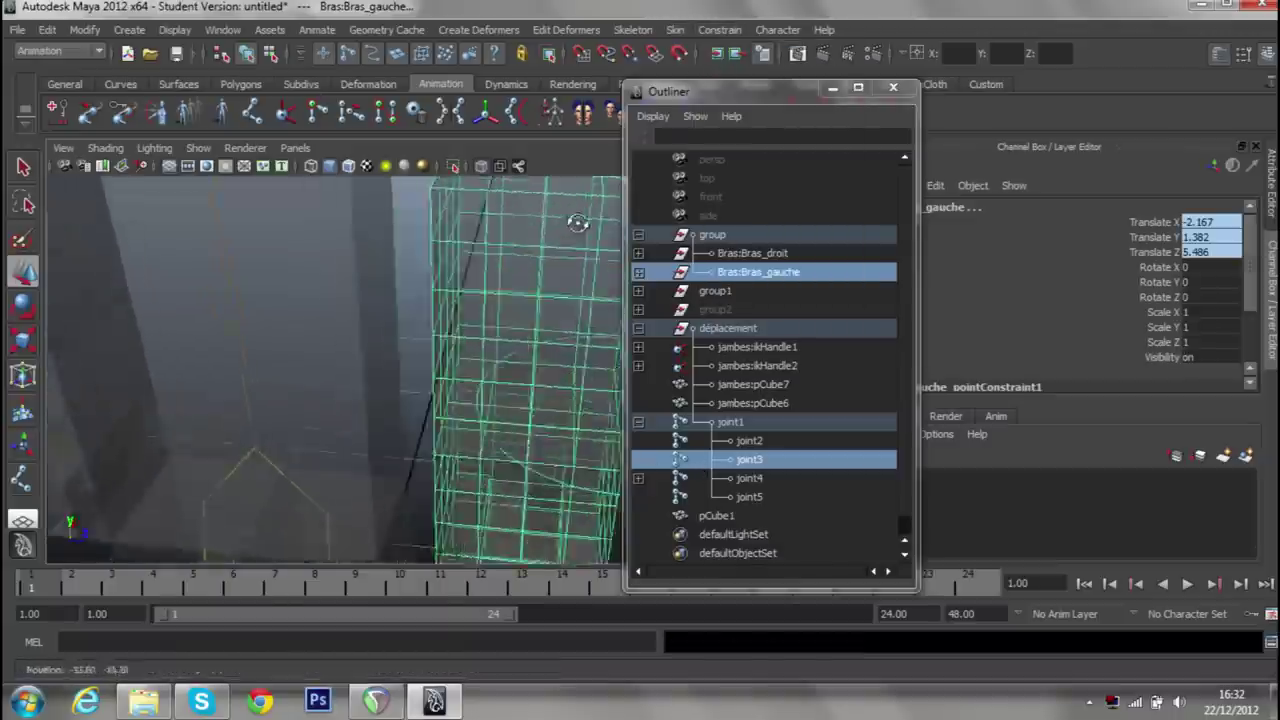
{"action": "scroll", "scroll_direction": "up", "scroll_amount": 3}
{"action": "scroll", "scroll_direction": "up", "scroll_amount": 3}
{"action": "scroll", "scroll_direction": "down", "scroll_amount": 3}
{"action": "scroll", "scroll_direction": "down", "scroll_amount": 3}
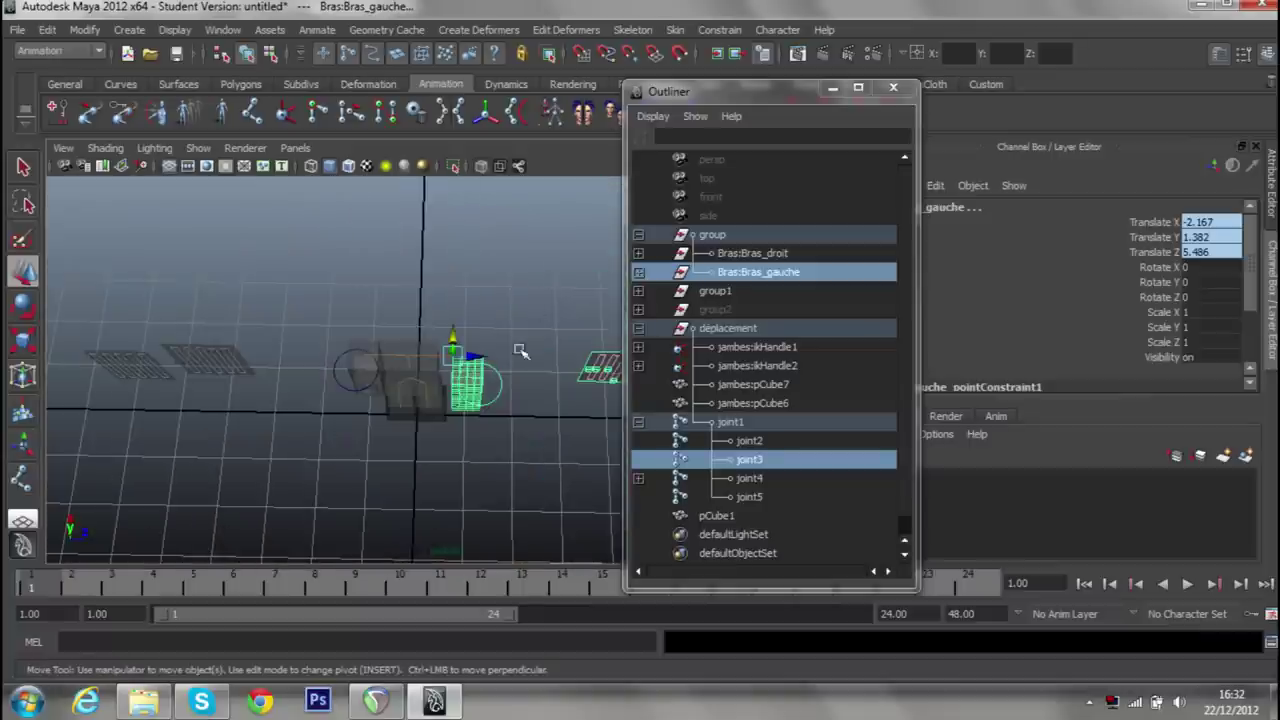
{"action": "scroll", "scroll_direction": "down", "scroll_amount": 3}
{"action": "scroll", "scroll_direction": "down", "scroll_amount": 3}
{"action": "scroll", "scroll_direction": "up", "scroll_amount": 3}
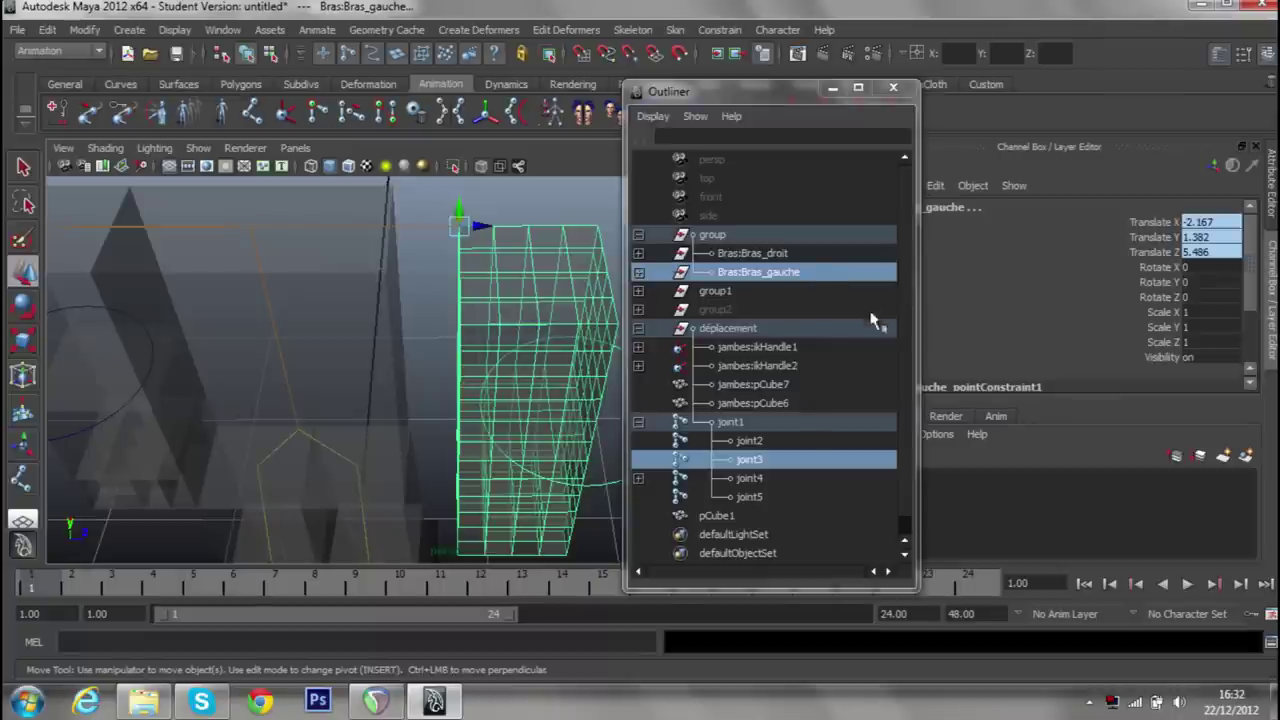
Keep only the left arm selected, hide the Outliner, then undo a snapped arm move and the point constraint.
{"action": "left_click", "coordinate": [806, 274]}
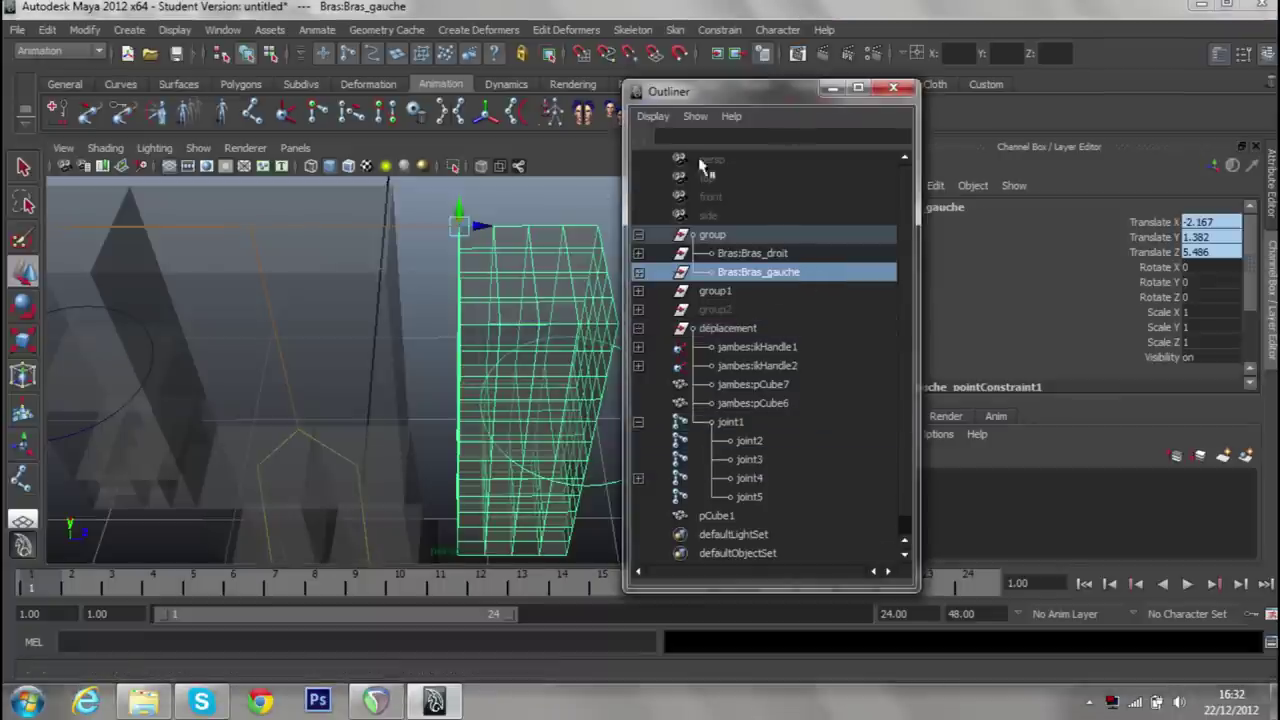
{"action": "left_click", "coordinate": [832, 88]}
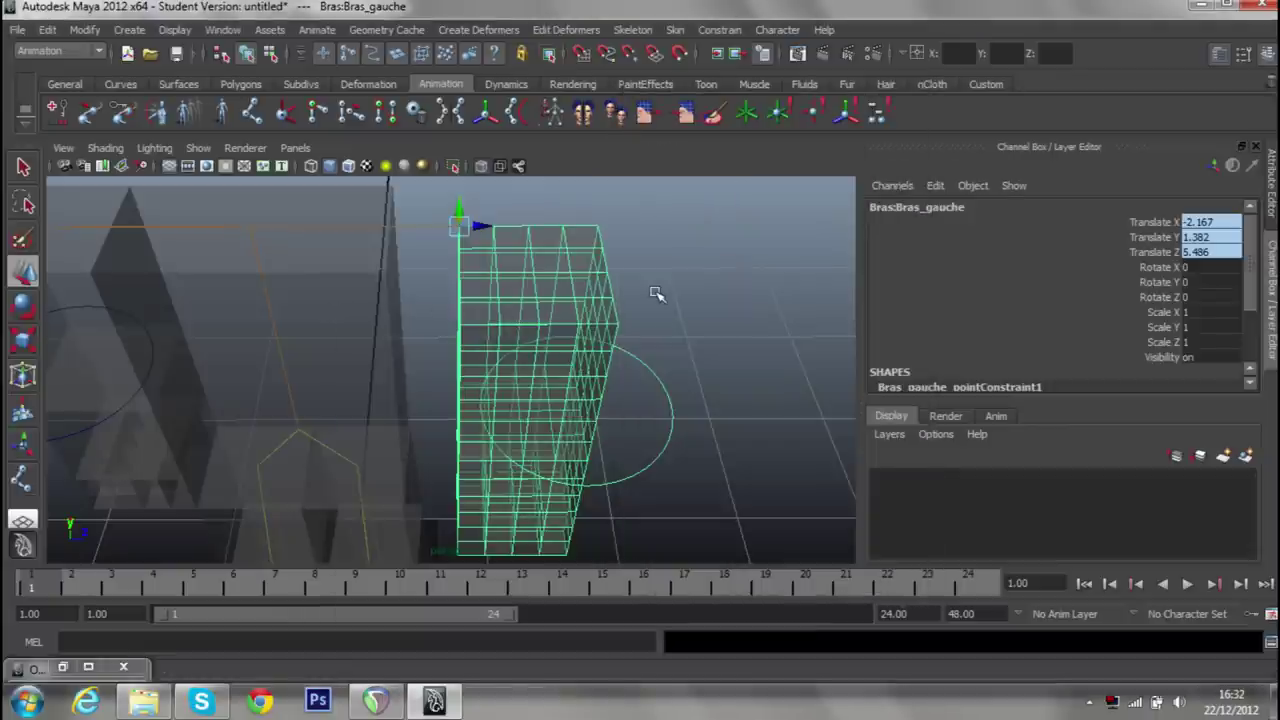
{"action": "key", "text": "Insert"}
{"action": "key", "text": "v"}
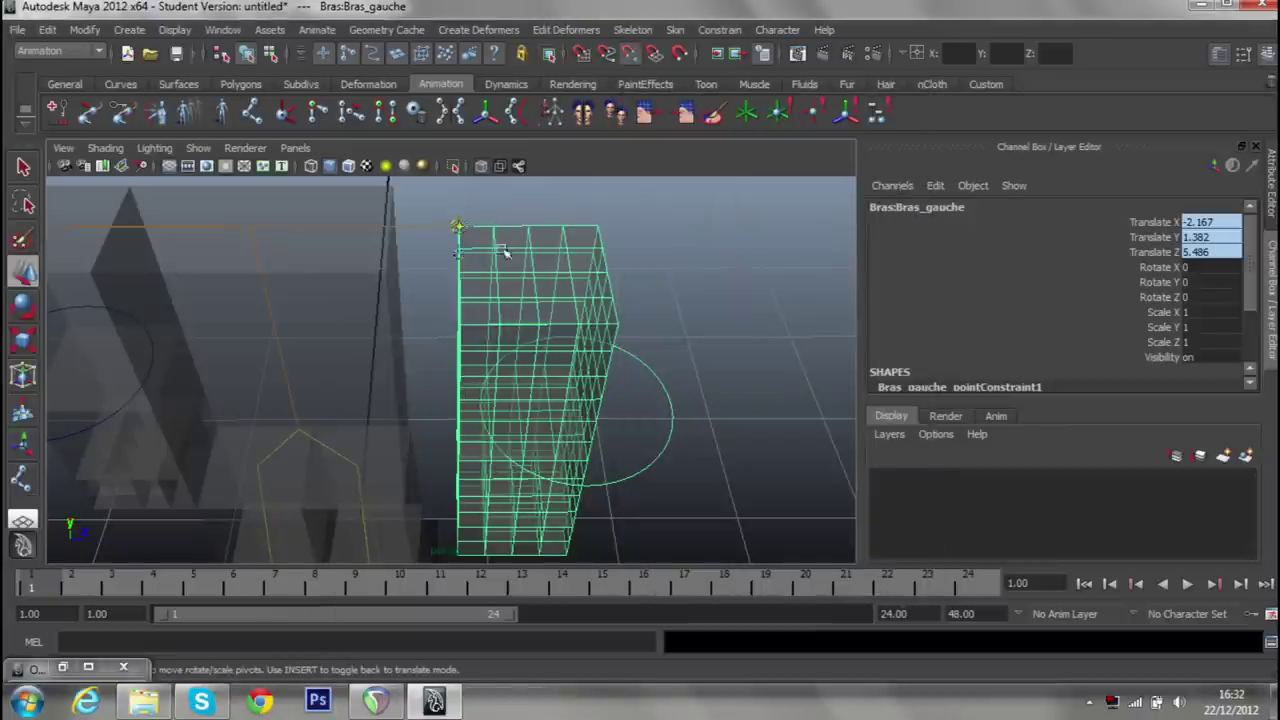
{"action": "left_click_drag", "start_coordinate": [458, 226], "coordinate": [523, 269]}
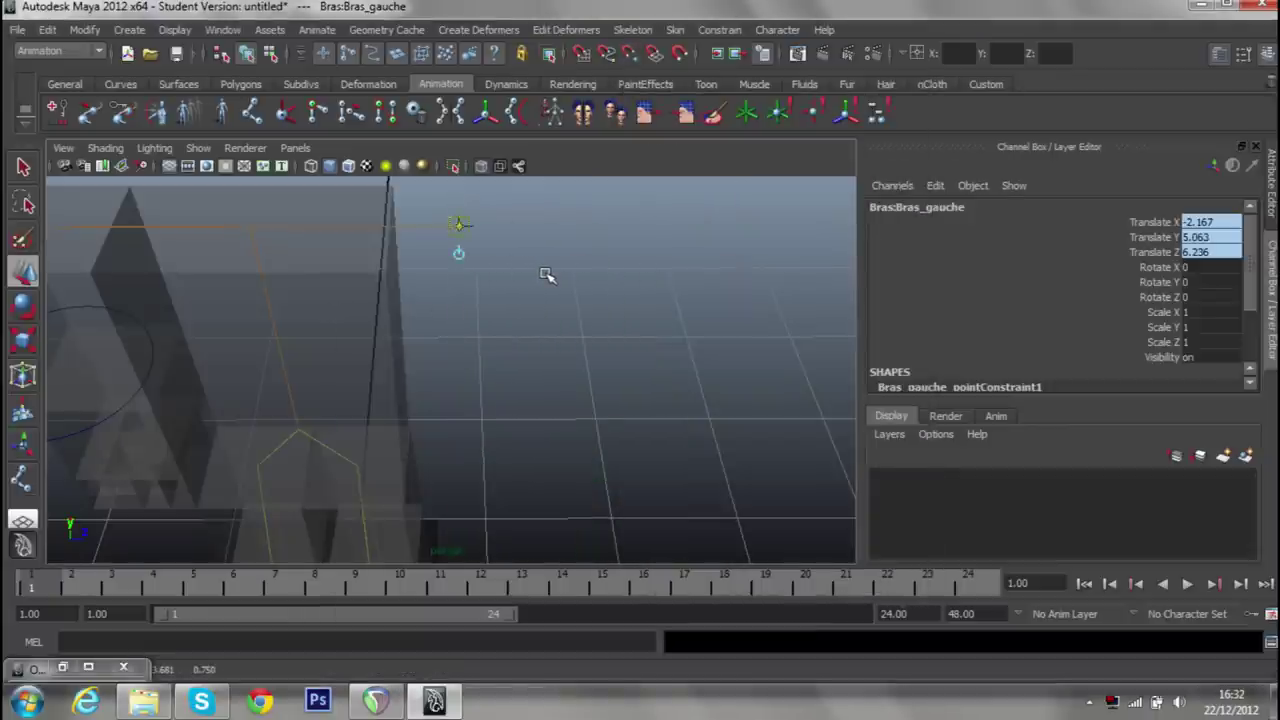
{"action": "key", "text": "ctrl+z"}
{"action": "key", "text": "ctrl+z"}
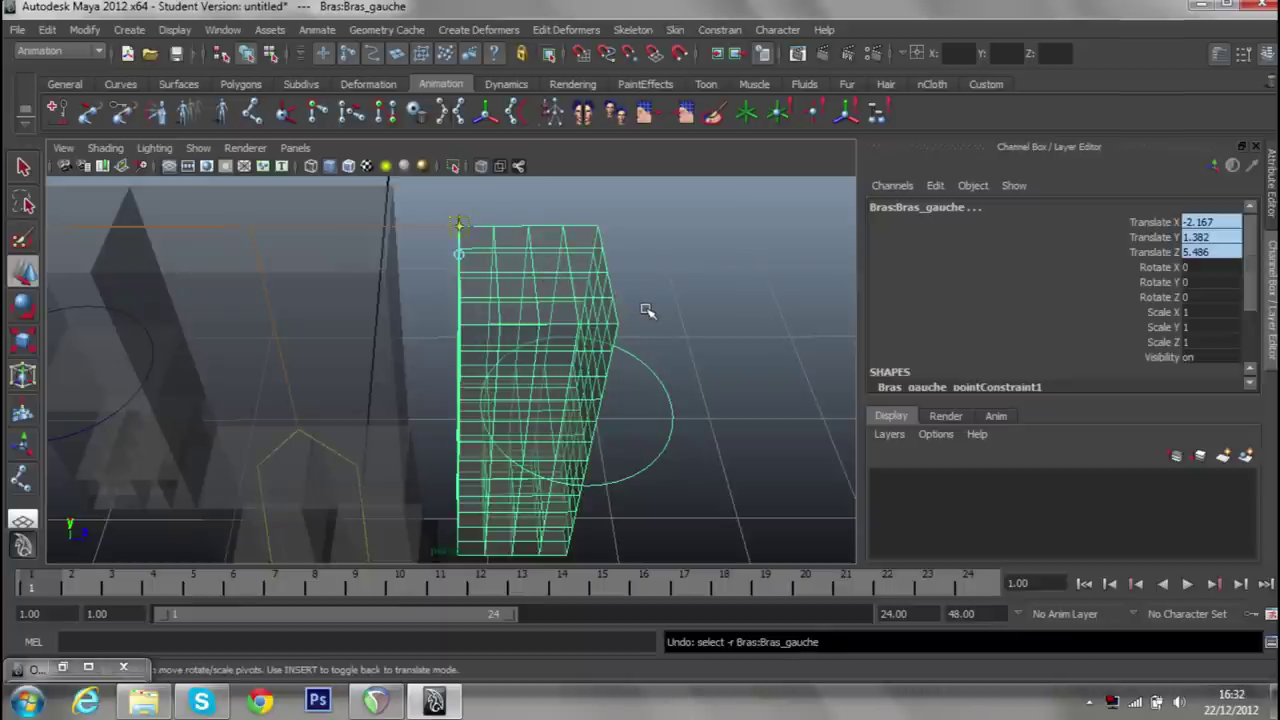
{"action": "key", "text": "ctrl+z"}
Try moving the arm's pivot into the box, then undo the pivot move and arm selection.
{"action": "scroll", "scroll_direction": "up", "scroll_amount": 3}
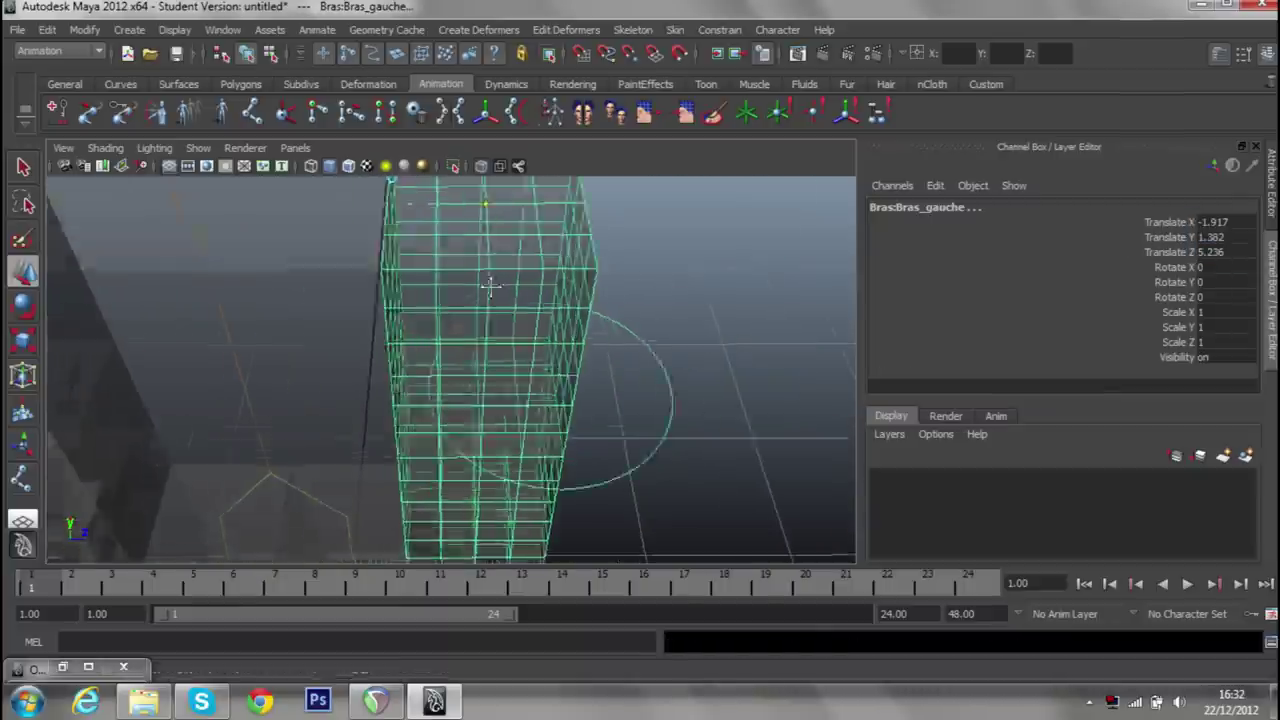
{"action": "scroll", "scroll_direction": "up", "scroll_amount": 3}
{"action": "scroll", "scroll_direction": "down", "scroll_amount": 3}
{"action": "scroll", "scroll_direction": "up", "scroll_amount": 3}
{"action": "scroll", "scroll_direction": "up", "scroll_amount": 3}
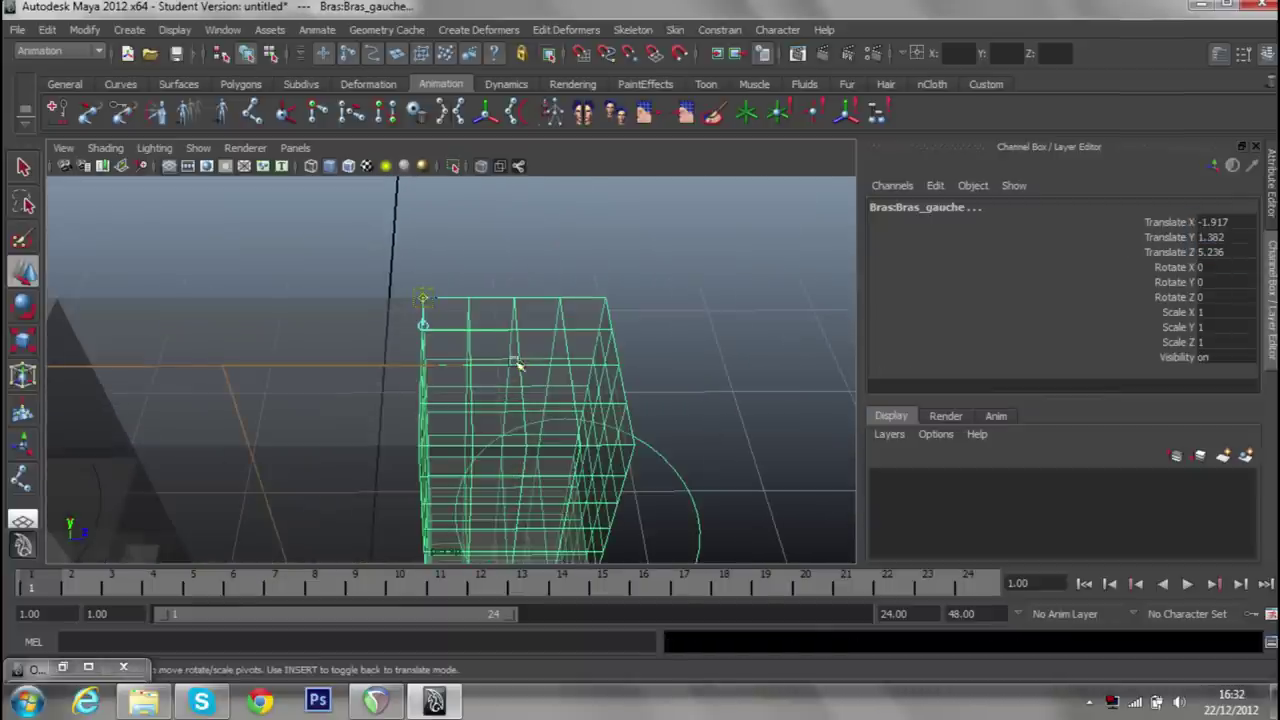
{"action": "left_click_drag", "start_coordinate": [425, 300], "coordinate": [563, 377]}
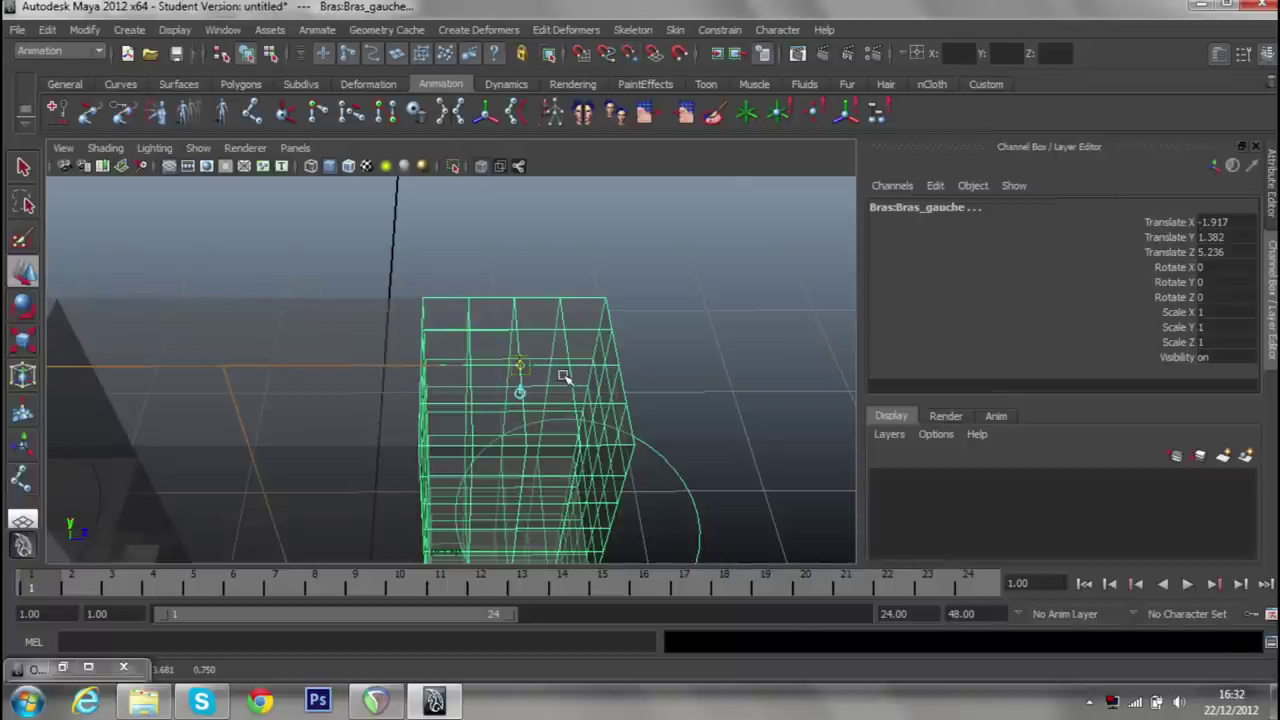
{"action": "key", "text": "ctrl+z"}
{"action": "key", "text": "ctrl+z"}
Undo back to an earlier selection, clear it, and restore the Outliner.
{"action": "key", "text": "ctrl+z"}
{"action": "key", "text": "ctrl+z"}
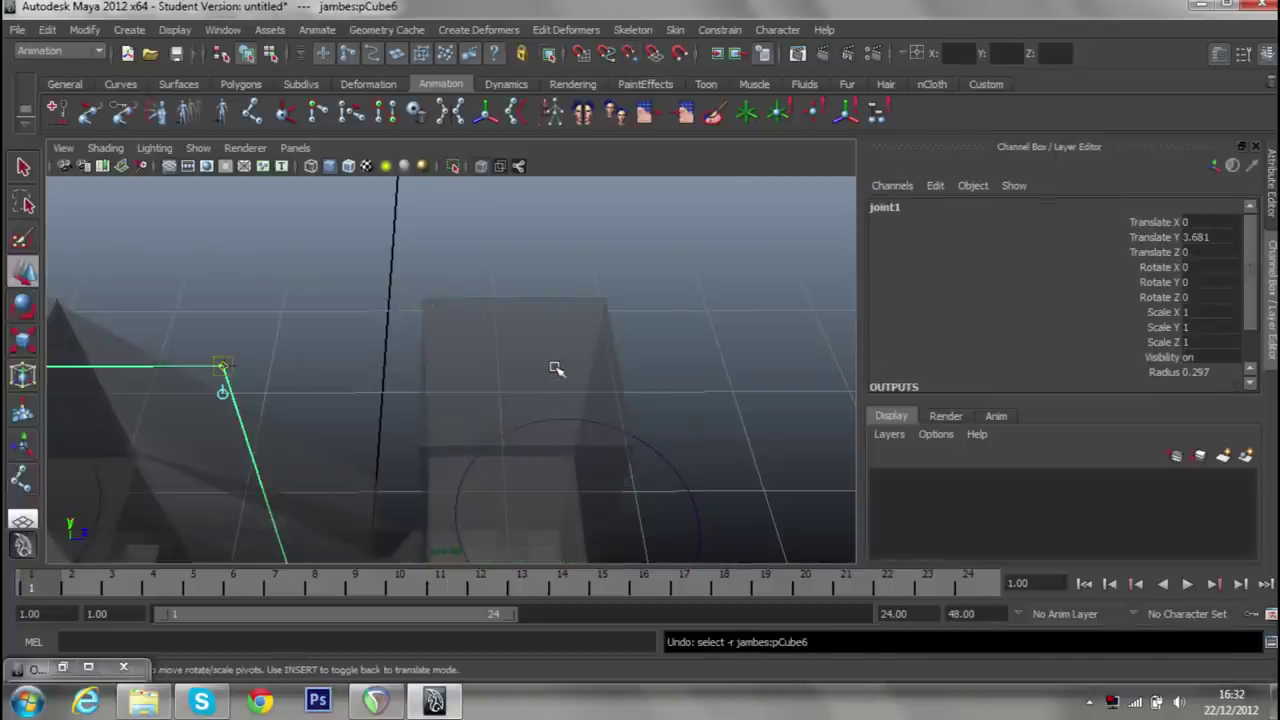
{"action": "key", "text": "ctrl+z"}
{"action": "left_click_drag", "start_coordinate": [551, 366], "coordinate": [586, 306]}
{"action": "key", "text": "ctrl+z"}
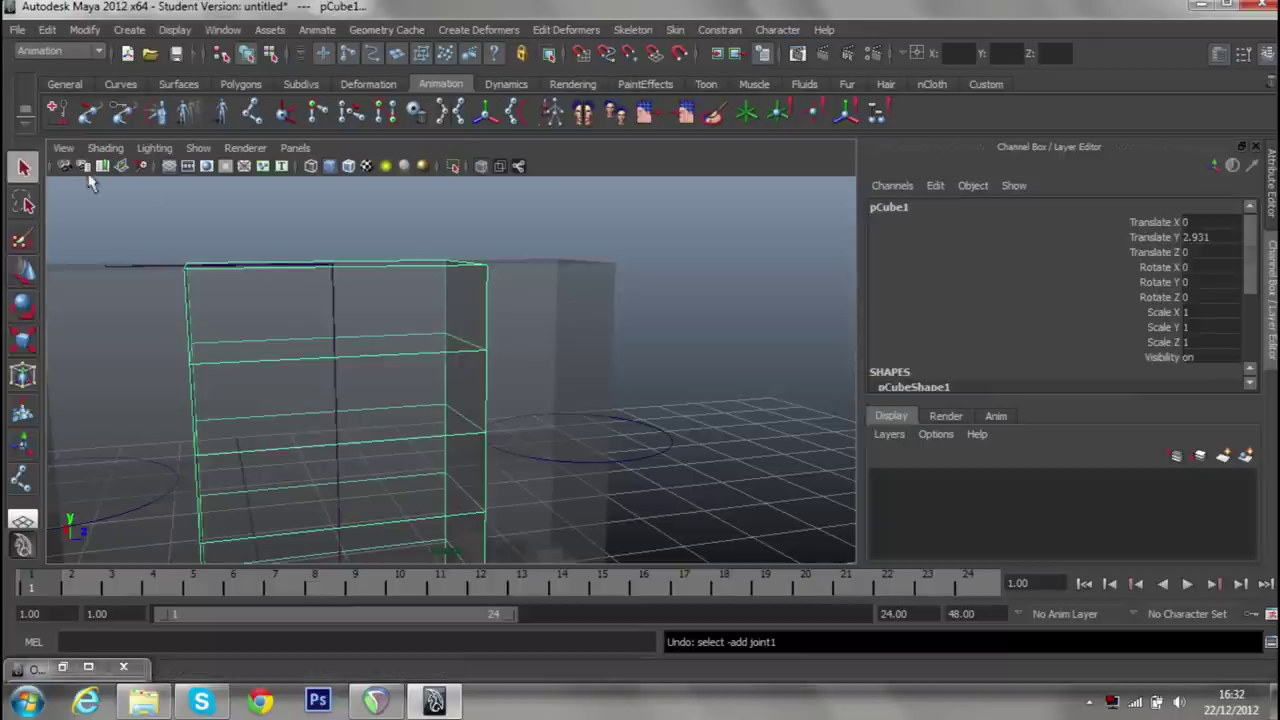
{"action": "left_click", "coordinate": [386, 237]}
{"action": "left_click_drag", "start_coordinate": [386, 237], "coordinate": [343, 286]}
{"action": "key", "text": "ctrl+z"}
{"action": "key", "text": "ctrl+z"}
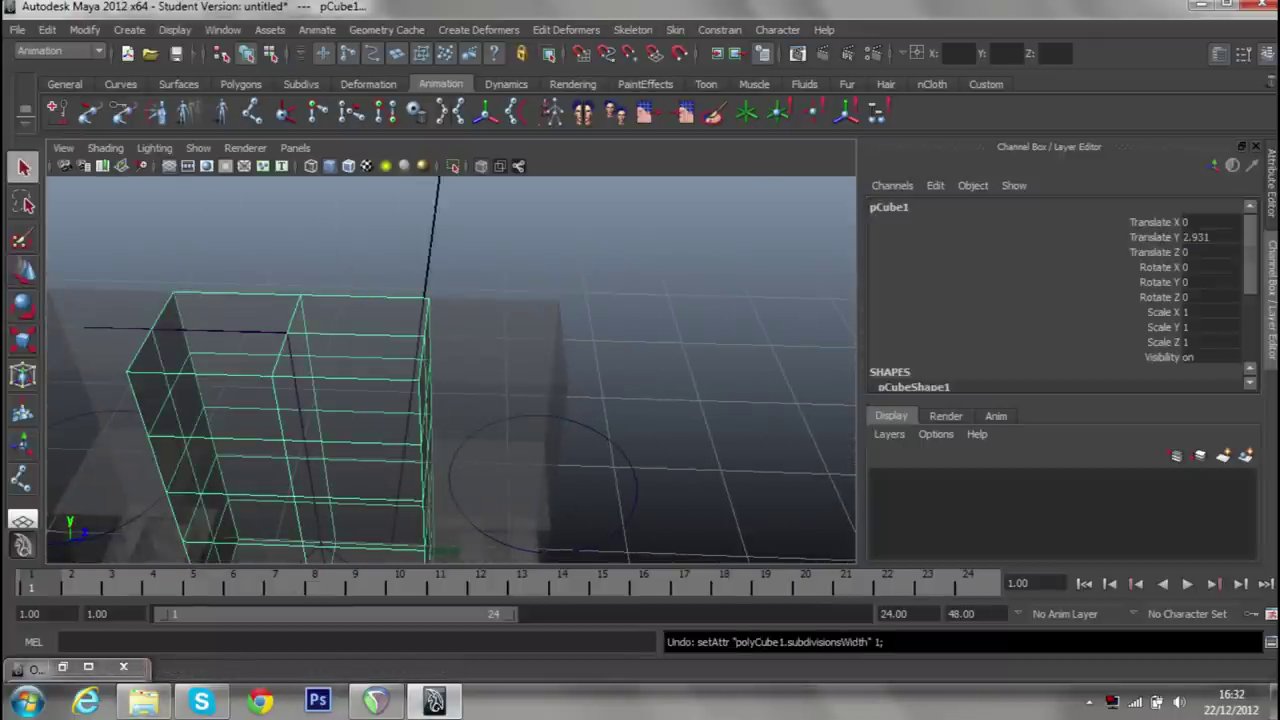
{"action": "left_click", "coordinate": [62, 667]}
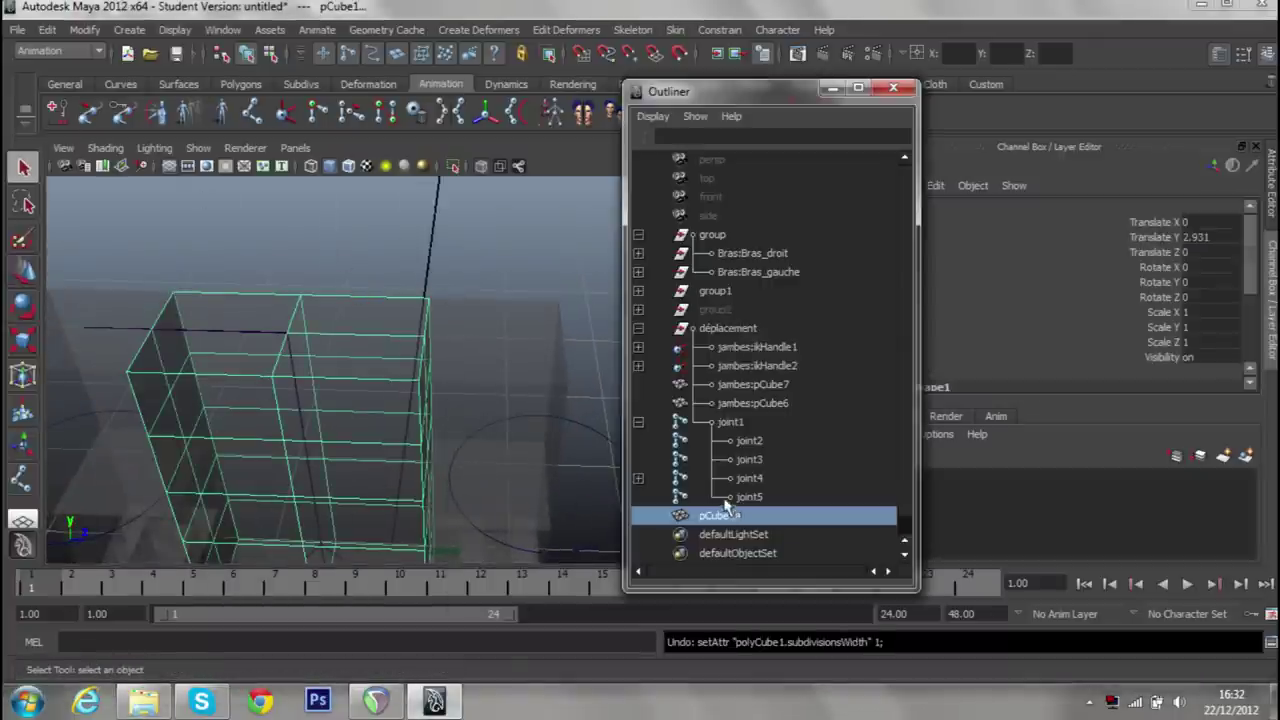
Move joint5 sideways by 0.75.
{"action": "left_click", "coordinate": [745, 497]}
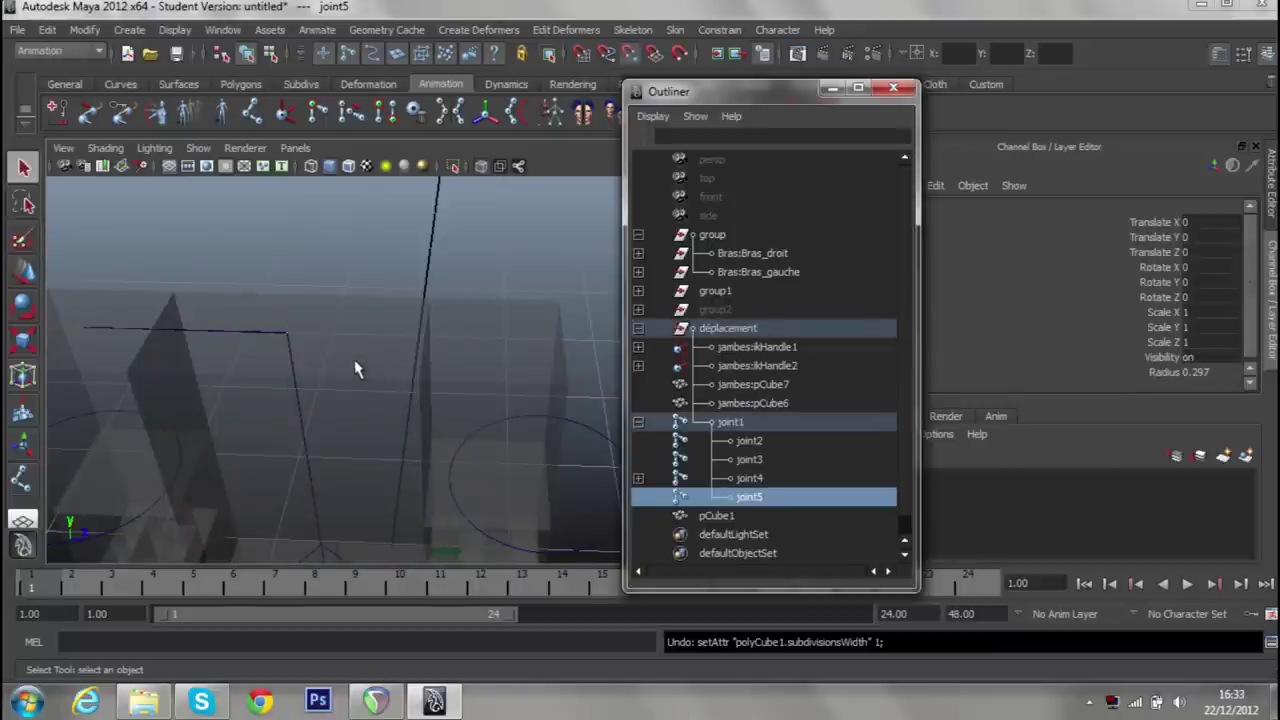
{"action": "key", "text": "w"}
{"action": "left_click_drag", "start_coordinate": [383, 343], "coordinate": [505, 338]}
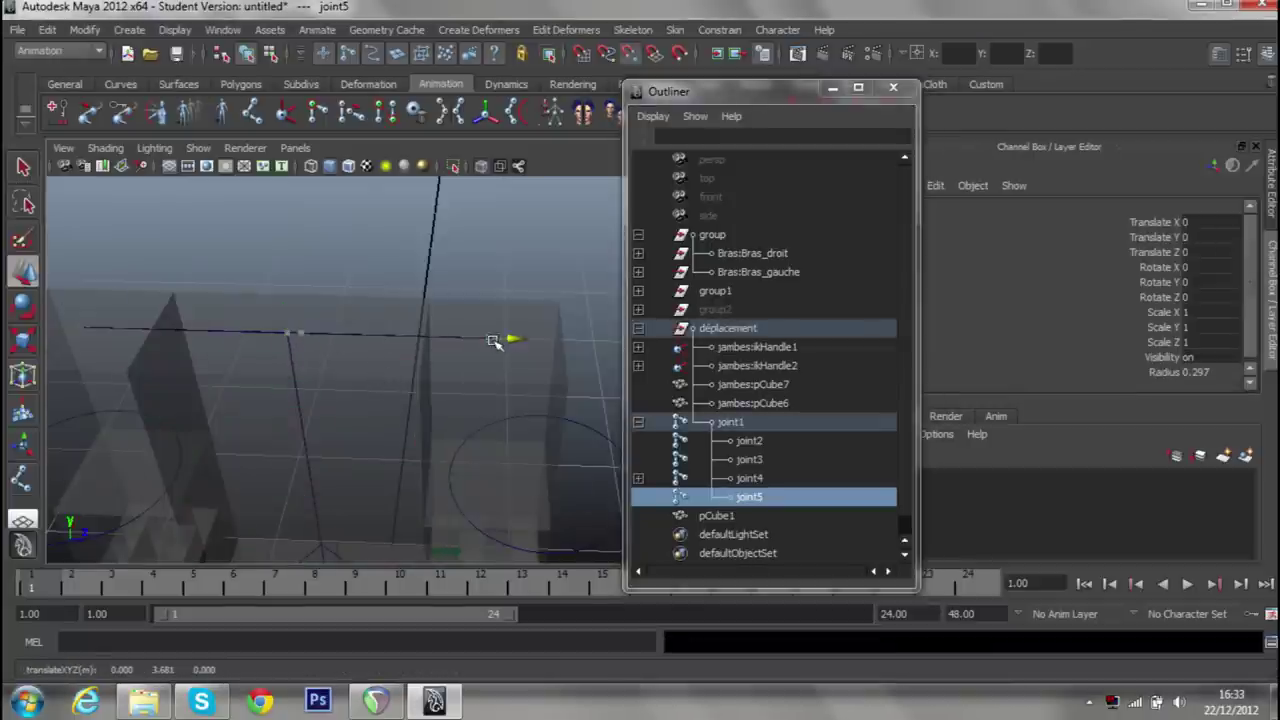
{"action": "left_click_drag", "start_coordinate": [497, 337], "coordinate": [441, 370]}
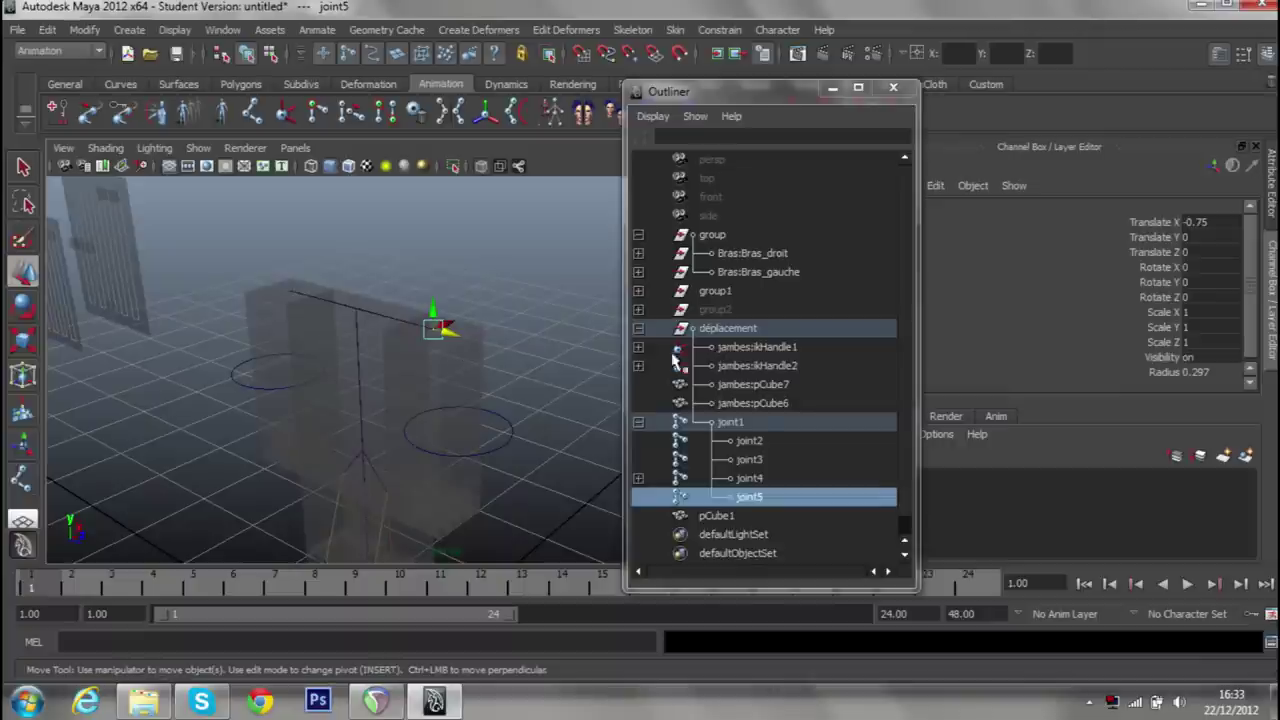
Snap Bras:Bras_gauche's pivot down inside its box in pivot-edit mode.
{"action": "left_click", "coordinate": [757, 272]}
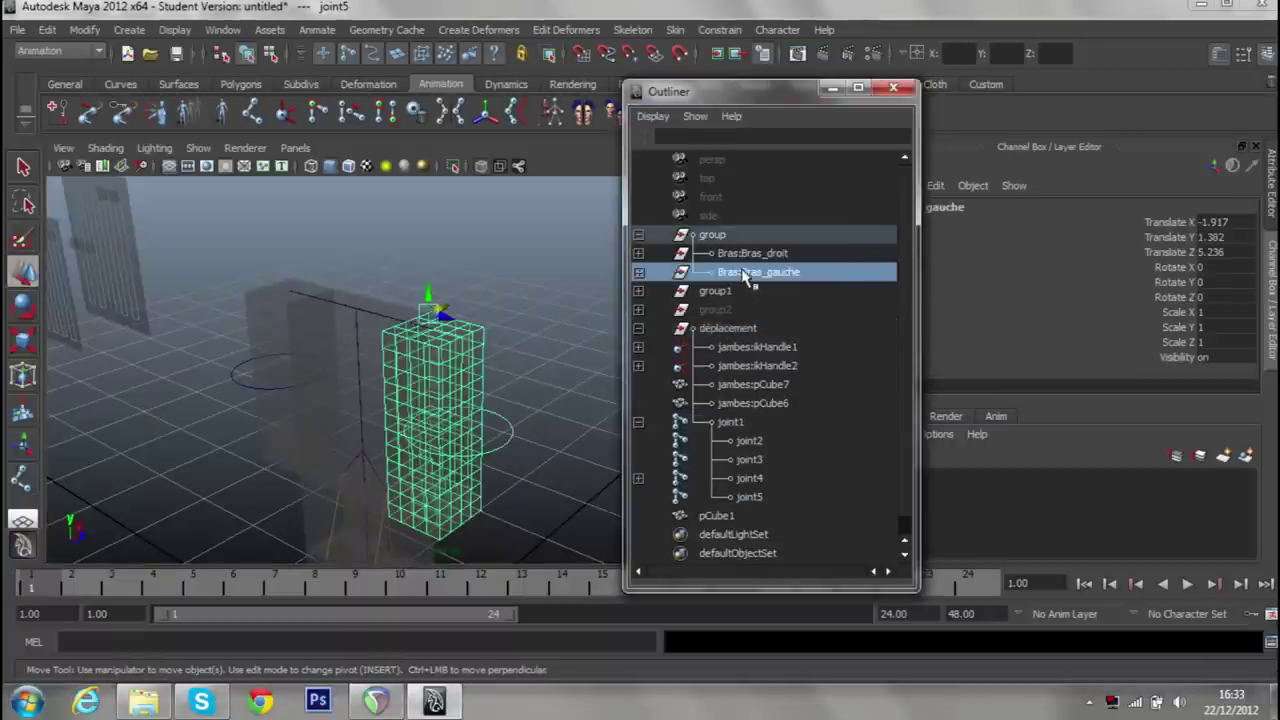
{"action": "left_click_drag", "start_coordinate": [500, 325], "coordinate": [540, 380]}
{"action": "key", "text": "Insert"}
{"action": "key", "text": "v"}
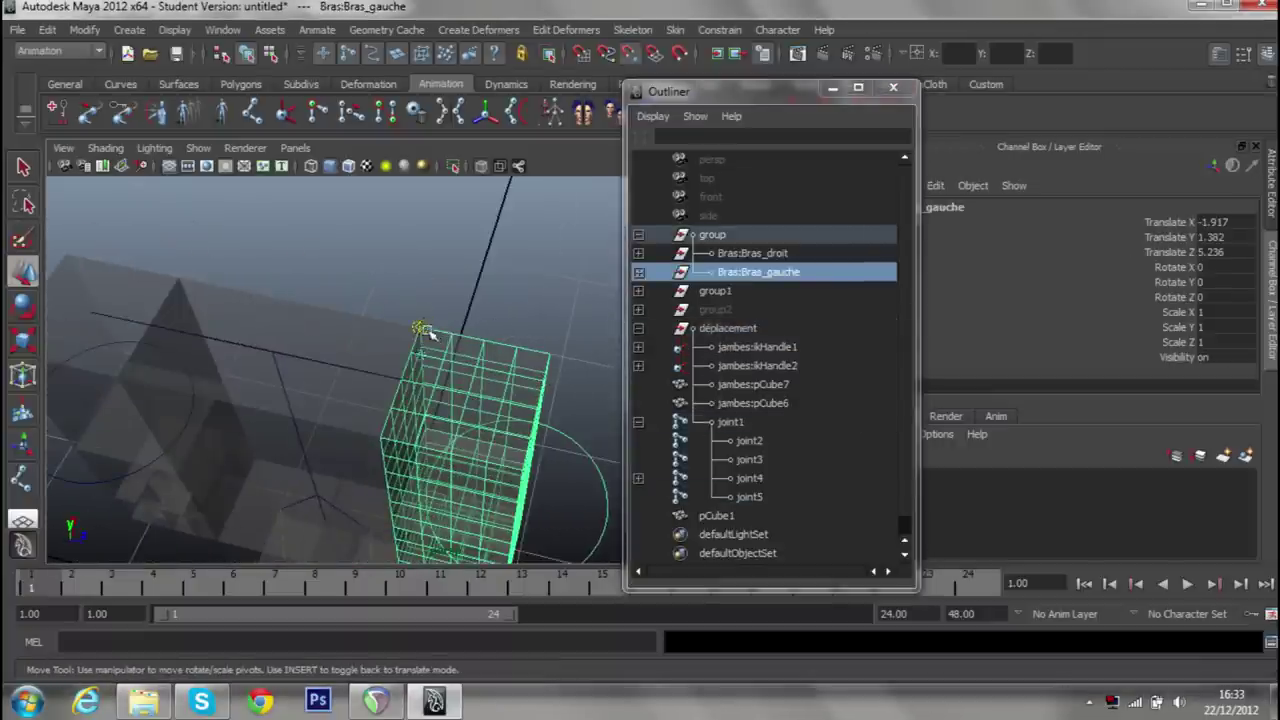
{"action": "left_click_drag", "start_coordinate": [424, 330], "coordinate": [468, 400]}
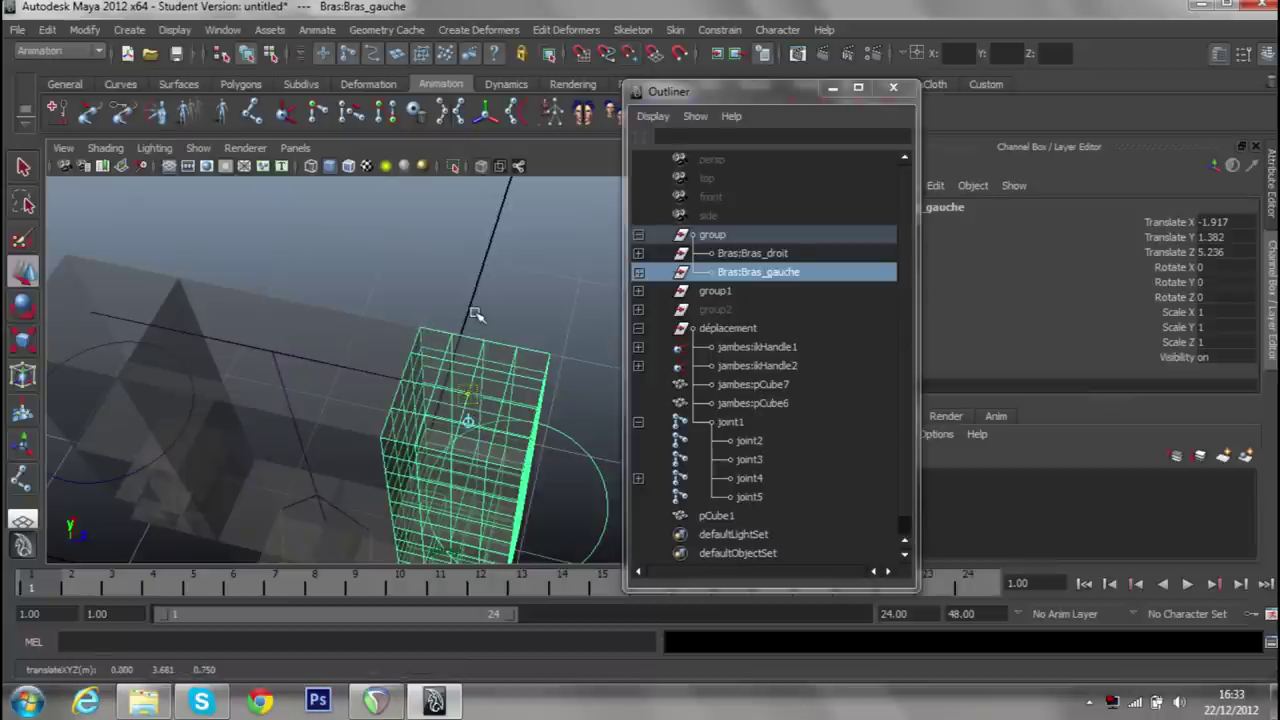
{"action": "key", "text": "Insert"}
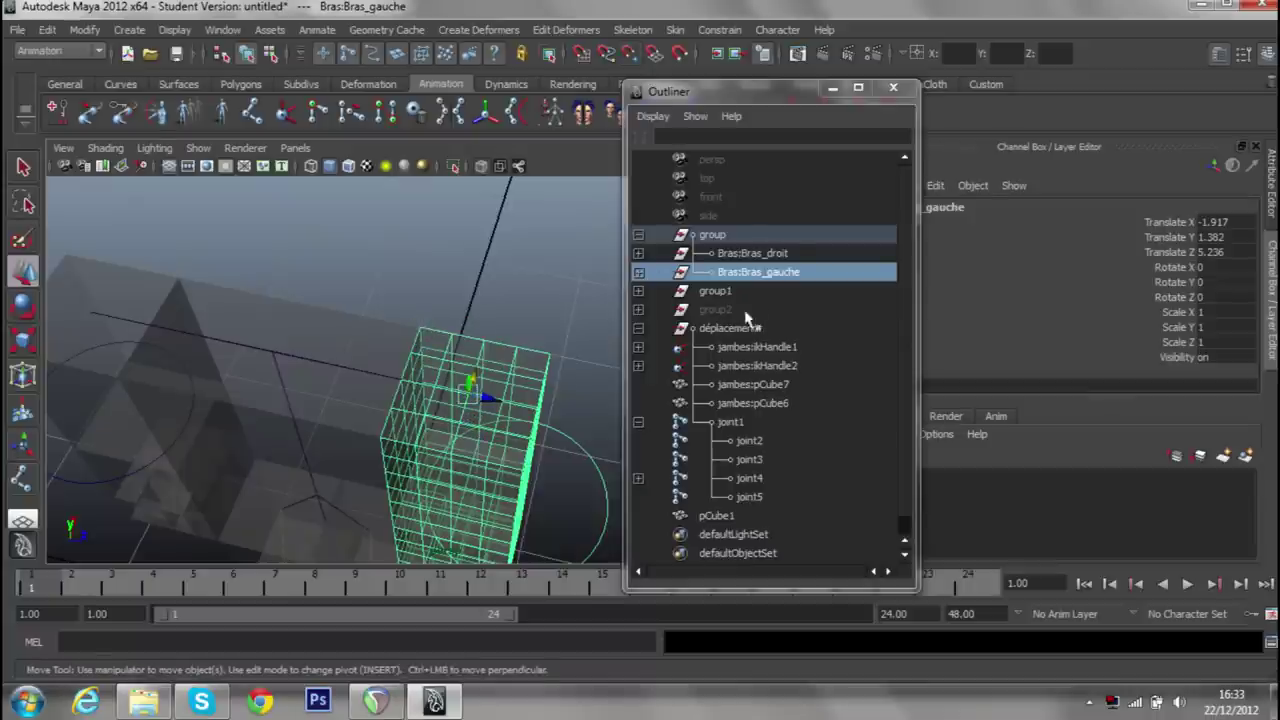
Select joint5, joint3 and Bras:Bras_gauche in turn, then undo back to the earlier selection.
{"action": "left_click", "coordinate": [745, 497]}
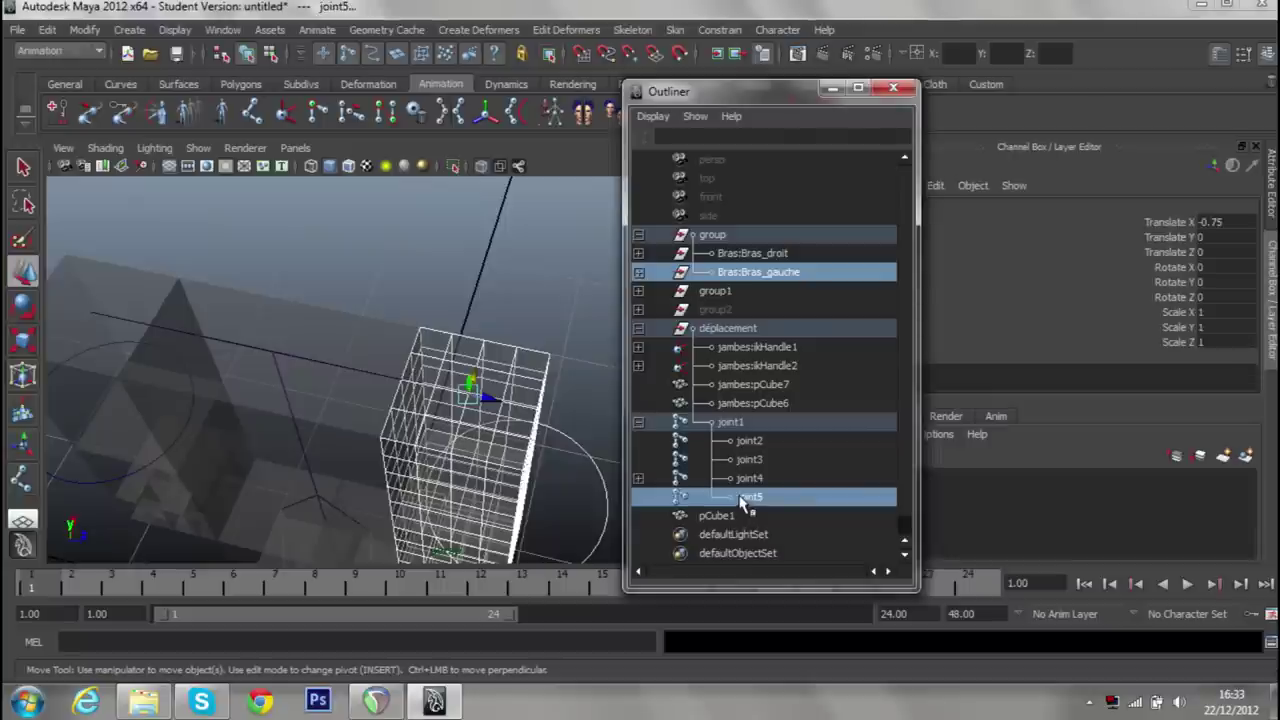
{"action": "left_click", "coordinate": [729, 481]}
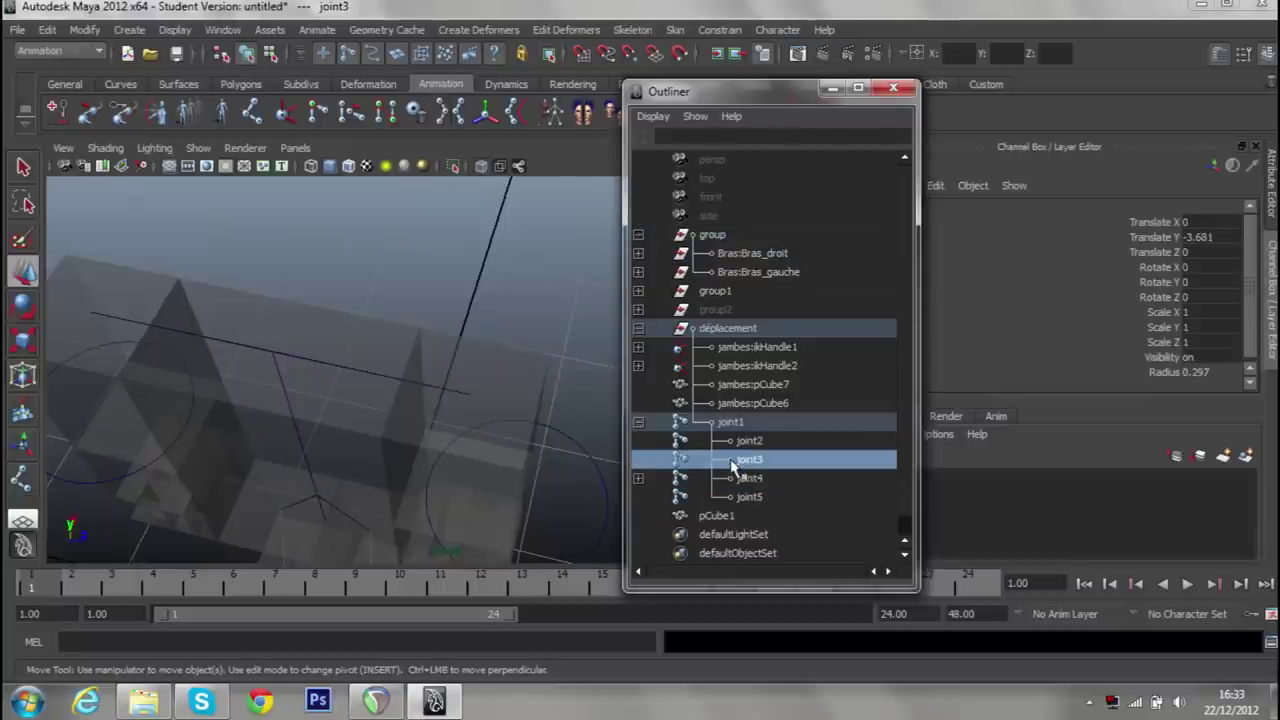
{"action": "left_click", "coordinate": [742, 445]}
{"action": "left_click", "coordinate": [747, 460]}
{"action": "left_click_drag", "start_coordinate": [594, 449], "coordinate": [640, 480]}
{"action": "left_click", "coordinate": [740, 497]}
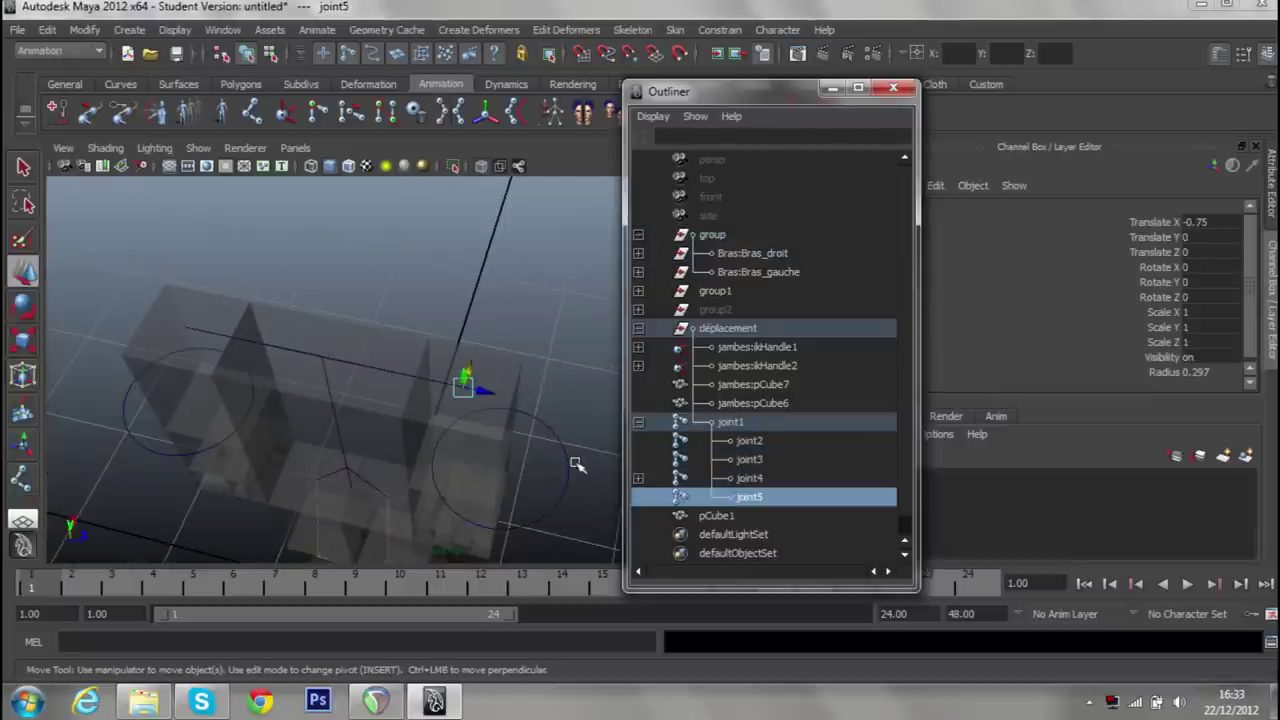
{"action": "scroll", "scroll_direction": "up", "scroll_amount": 3}
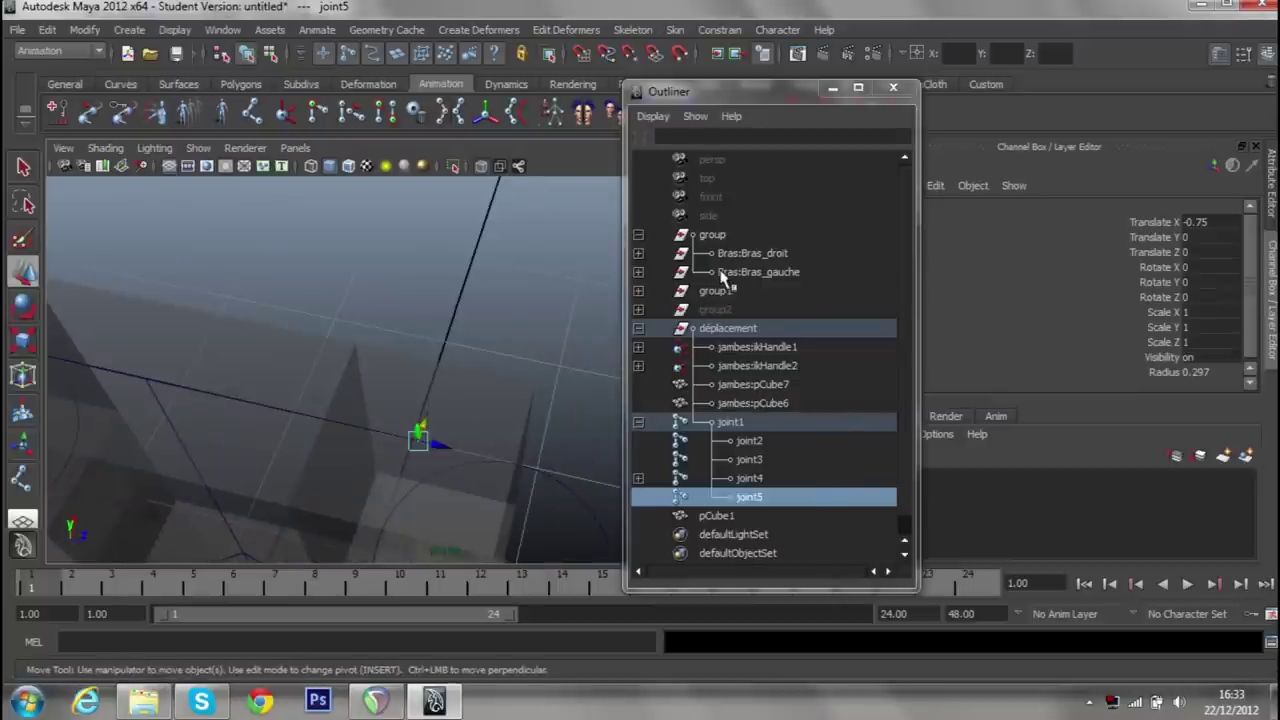
{"action": "left_click", "coordinate": [740, 272]}
{"action": "left_click_drag", "start_coordinate": [531, 377], "coordinate": [417, 446]}
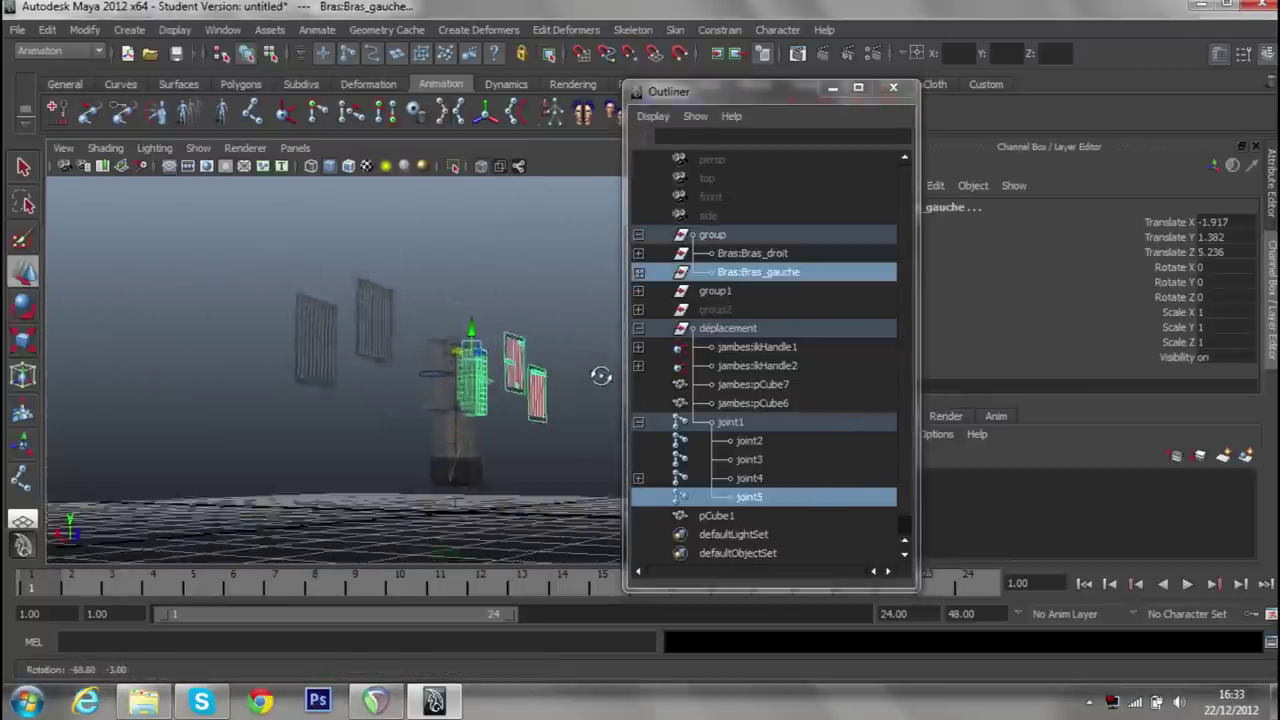
{"action": "key", "text": "ctrl+z"}
{"action": "key", "text": "ctrl+z"}
{"action": "key", "text": "ctrl+z"}
{"action": "key", "text": "ctrl+z"}
{"action": "key", "text": "ctrl+z"}
{"action": "key", "text": "ctrl+z"}
{"action": "key", "text": "ctrl+z"}
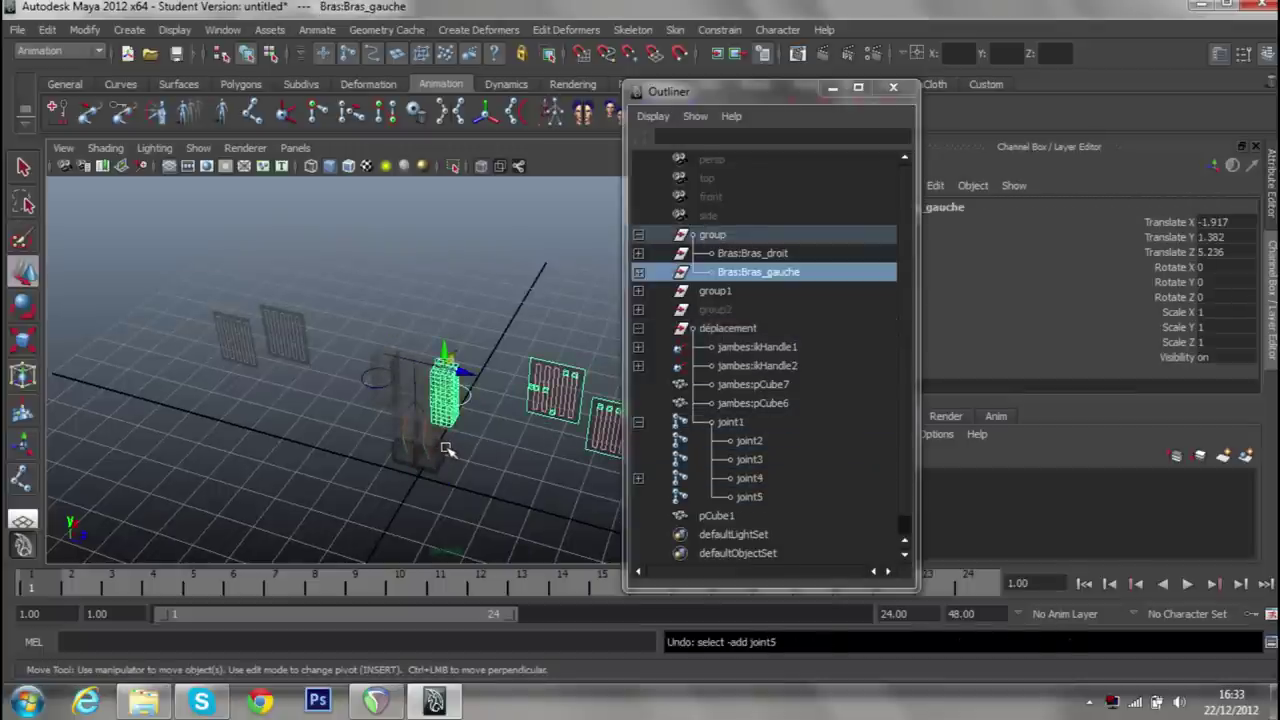
{"action": "key", "text": "ctrl+z"}
{"action": "key", "text": "ctrl+z"}
{"action": "key", "text": "ctrl+z"}
{"action": "key", "text": "ctrl+z"}
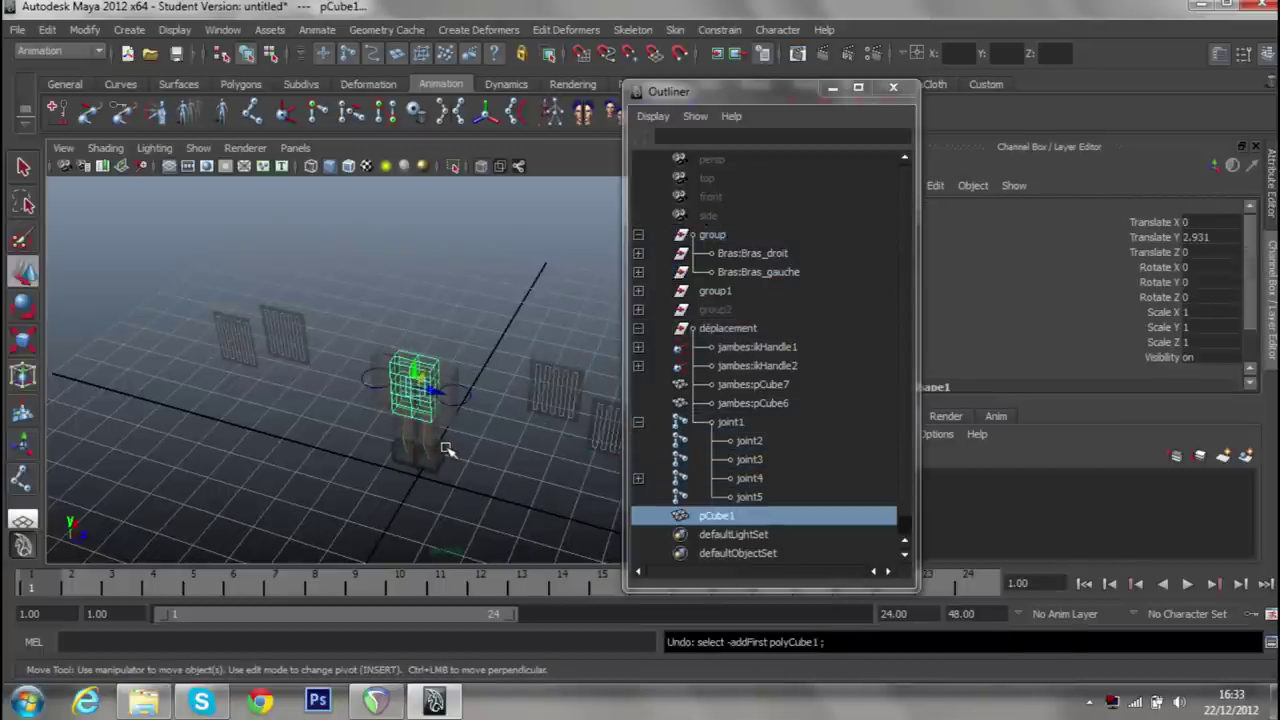
{"action": "key", "text": "ctrl+z"}
Raise joint3 to the top of the torso and zoom in on it.
{"action": "scroll", "scroll_direction": "up", "scroll_amount": 3}
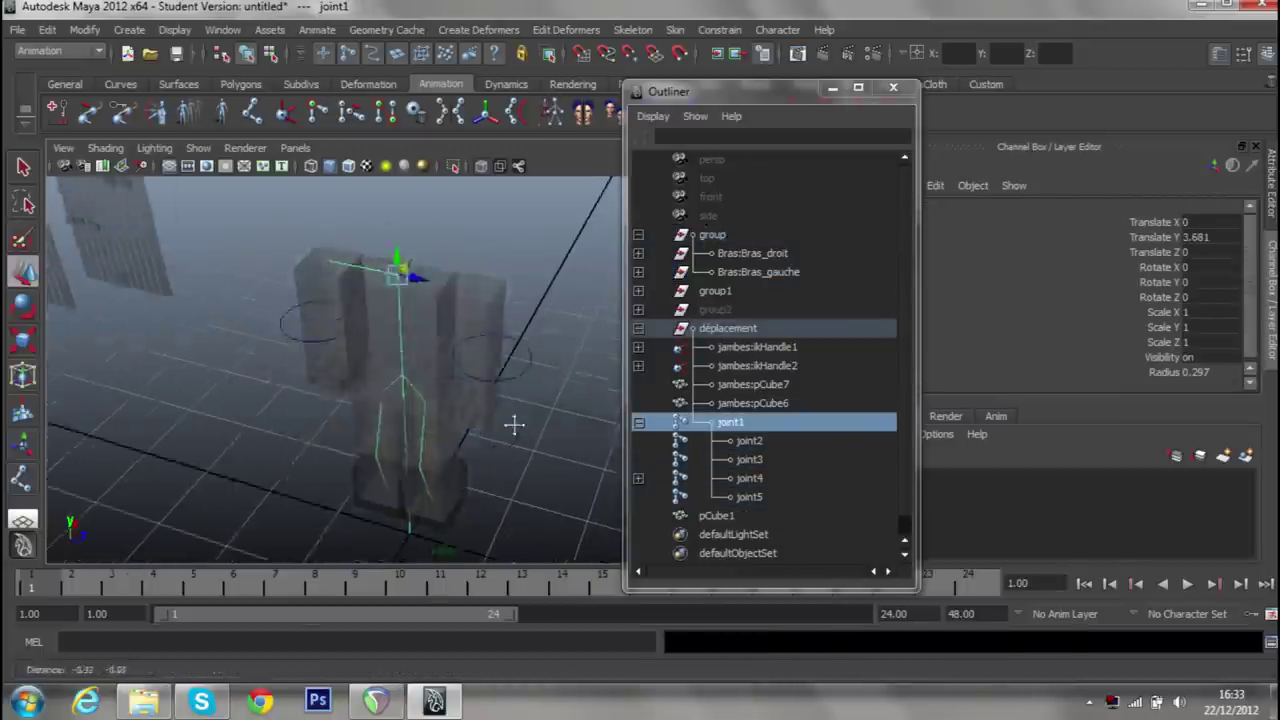
{"action": "scroll", "scroll_direction": "up", "scroll_amount": 3}
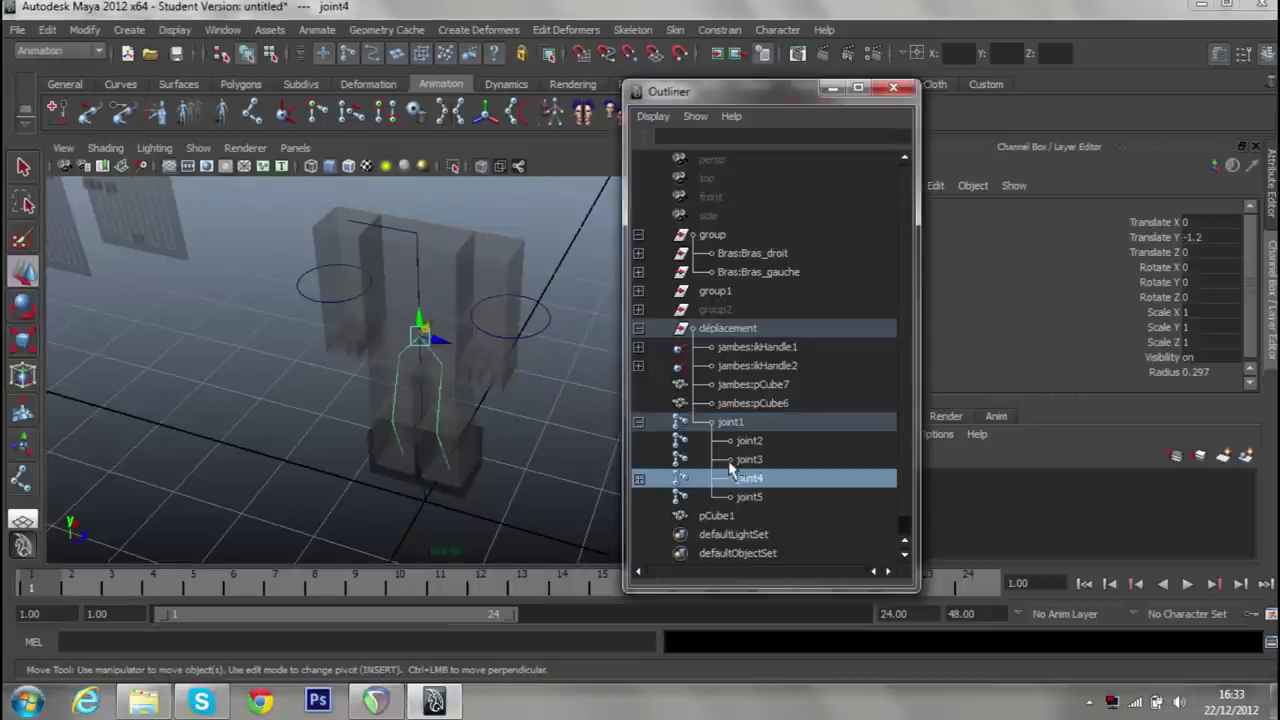
{"action": "left_click", "coordinate": [740, 460]}
{"action": "left_click_drag", "start_coordinate": [425, 490], "coordinate": [482, 487]}
{"action": "left_click_drag", "start_coordinate": [482, 487], "coordinate": [486, 315]}
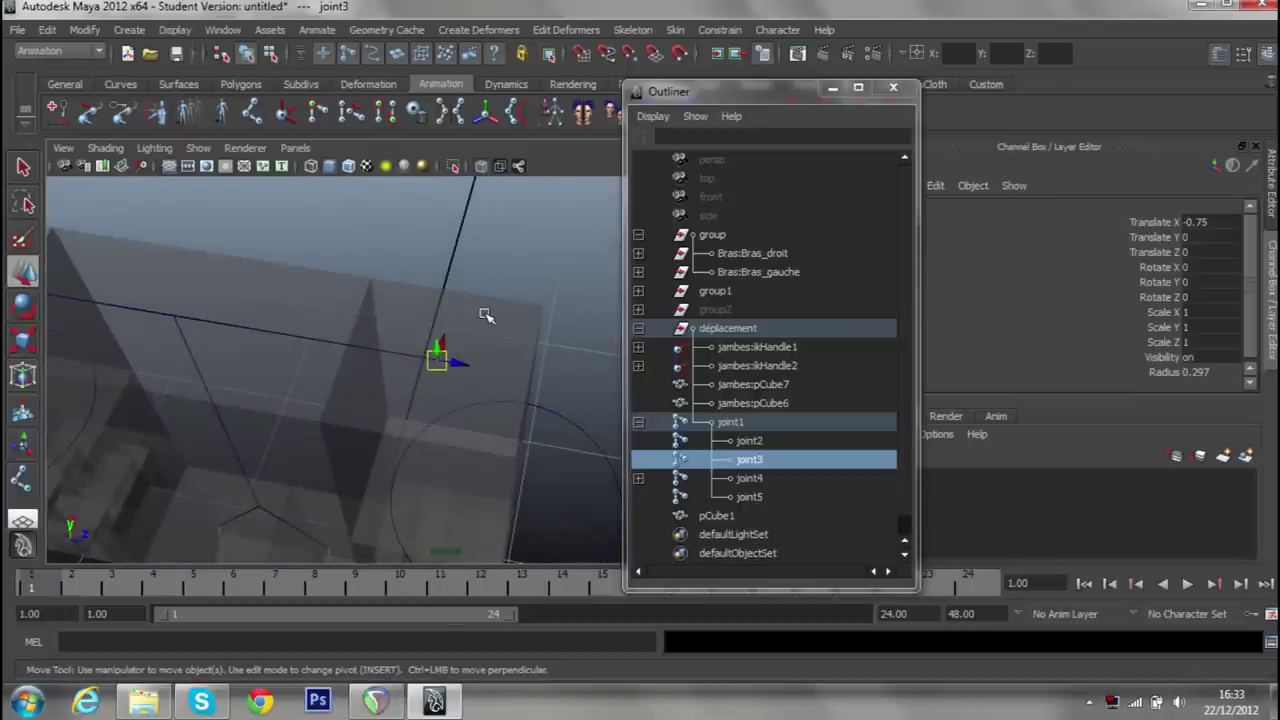
Point-snap the Bras:Bras_gauche pivot onto the face of its arm box.
{"action": "left_click_drag", "start_coordinate": [469, 263], "coordinate": [640, 358]}
{"action": "left_click", "coordinate": [760, 274]}
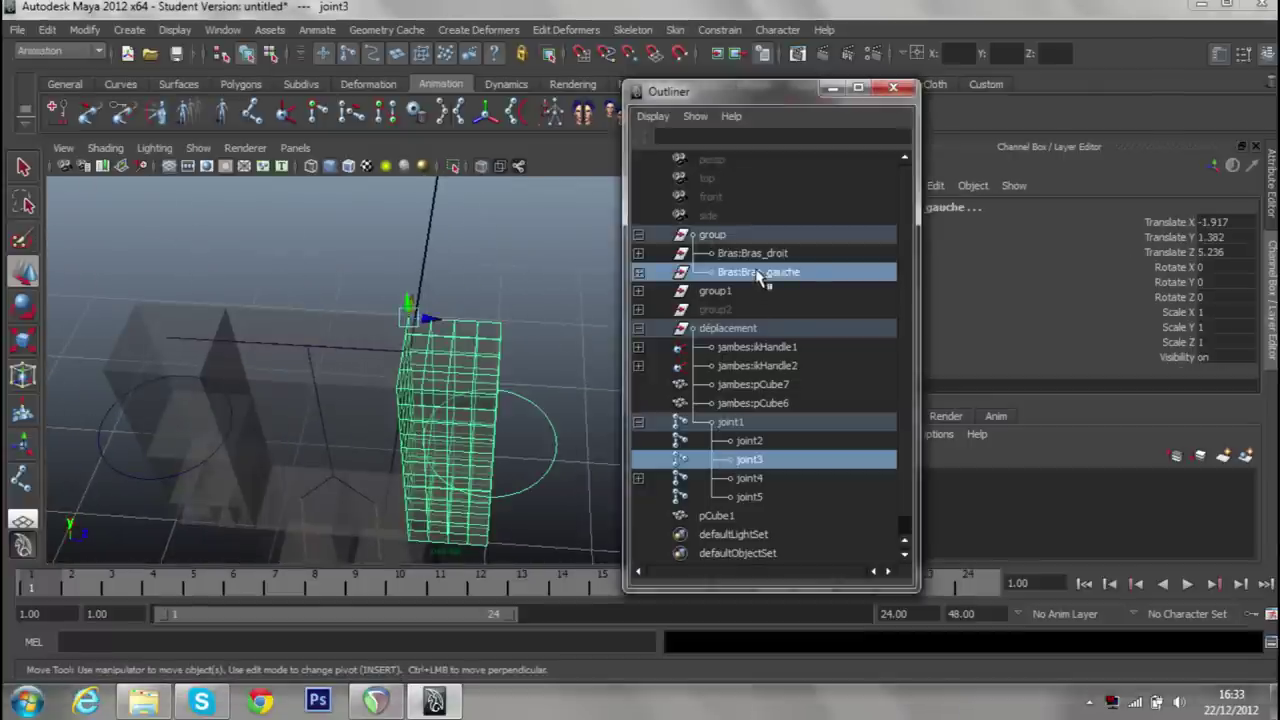
{"action": "left_click", "coordinate": [760, 272]}
{"action": "left_click_drag", "start_coordinate": [540, 320], "coordinate": [586, 320]}
{"action": "key", "text": "Insert"}
{"action": "key", "text": "v"}
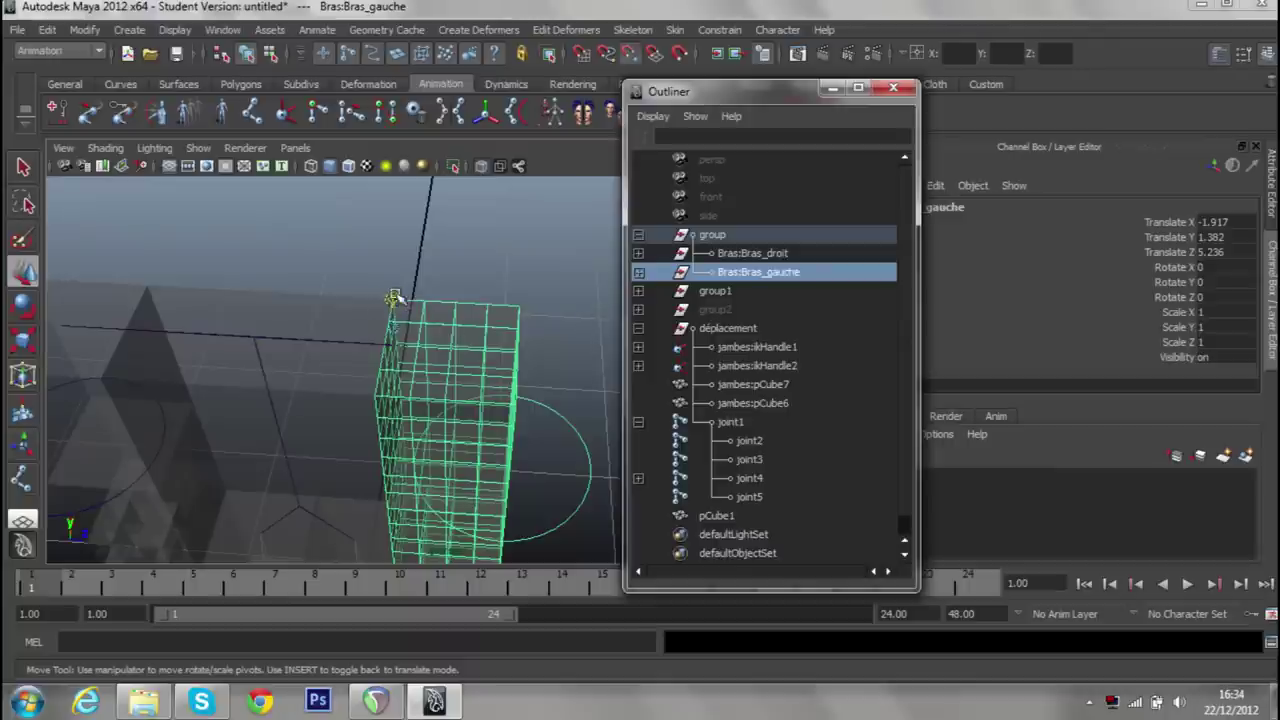
{"action": "left_click_drag", "start_coordinate": [395, 298], "coordinate": [447, 348]}
{"action": "key", "text": "Insert"}
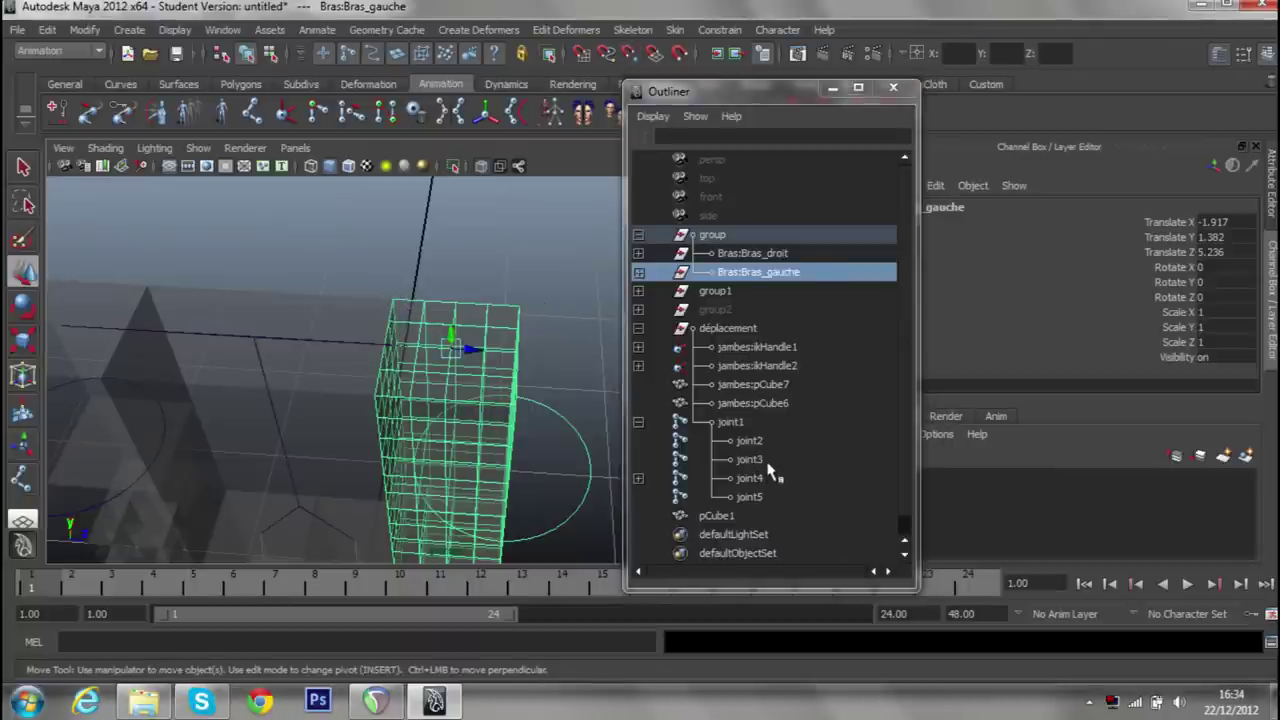
Select joint3, then Bras:Bras_gauche, and apply a point constraint.
{"action": "left_click", "coordinate": [750, 459]}
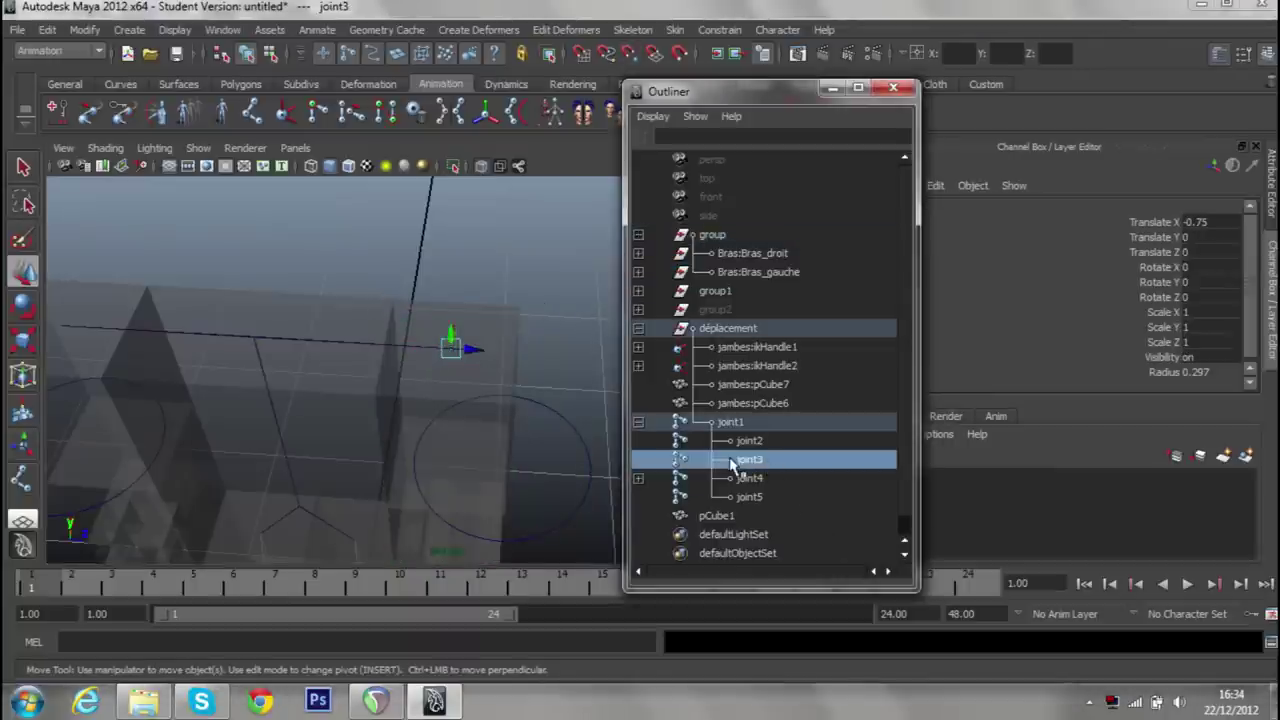
{"action": "left_click_drag", "start_coordinate": [709, 470], "coordinate": [877, 318]}
{"action": "left_click", "coordinate": [775, 278]}
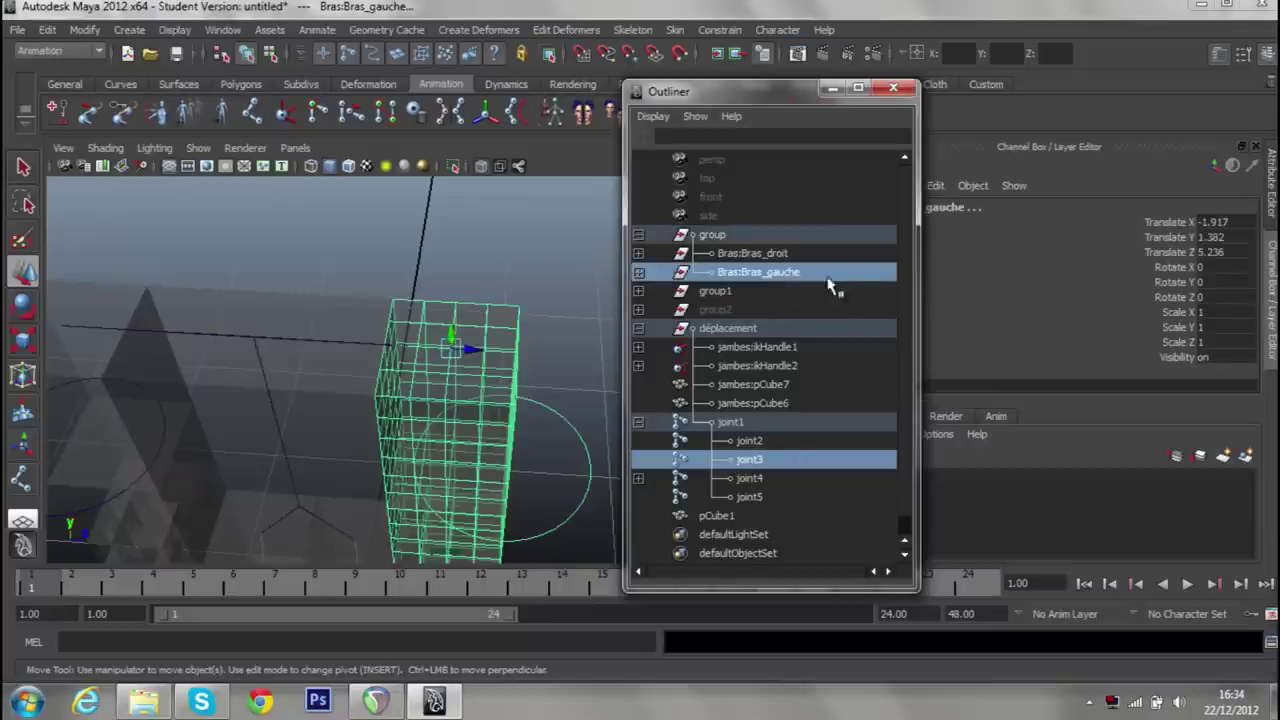
{"action": "left_click", "coordinate": [719, 30]}
{"action": "left_click", "coordinate": [728, 57]}
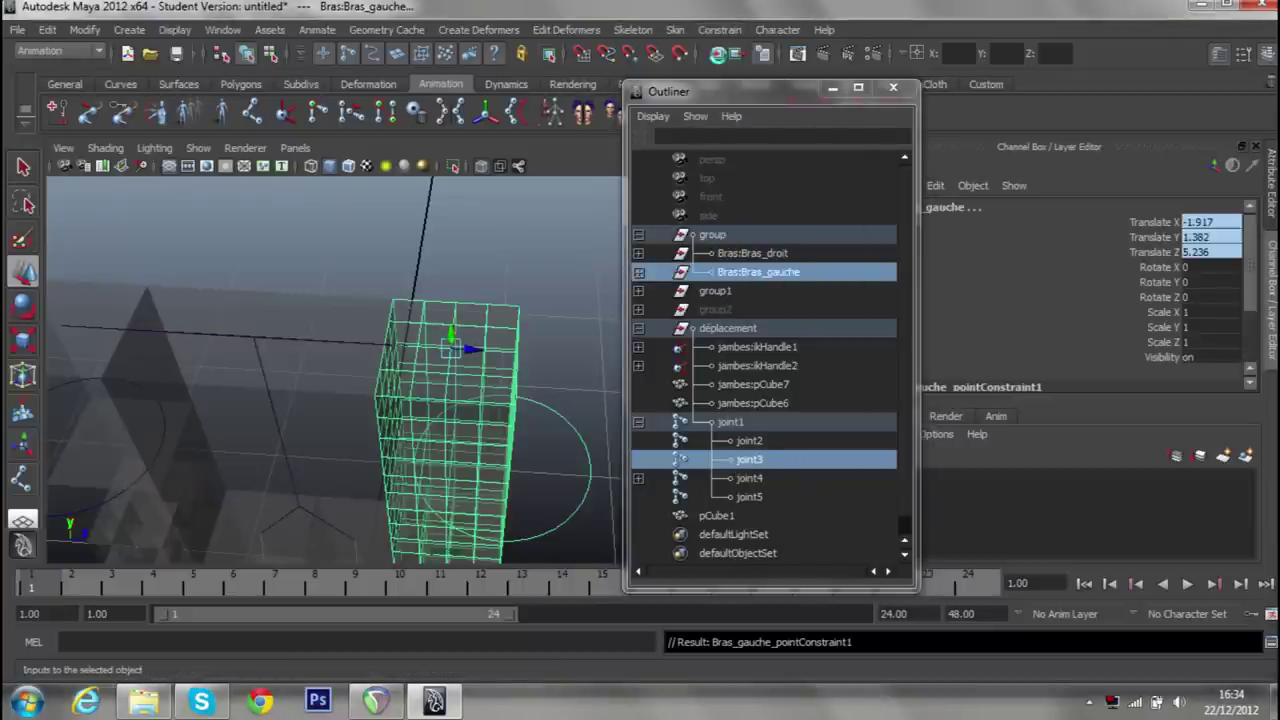
{"action": "scroll", "scroll_direction": "up", "scroll_amount": 3}
Point-snap the right arm Bras:Bras_droit's pivot onto its arm box.
{"action": "scroll", "scroll_direction": "down", "scroll_amount": 3}
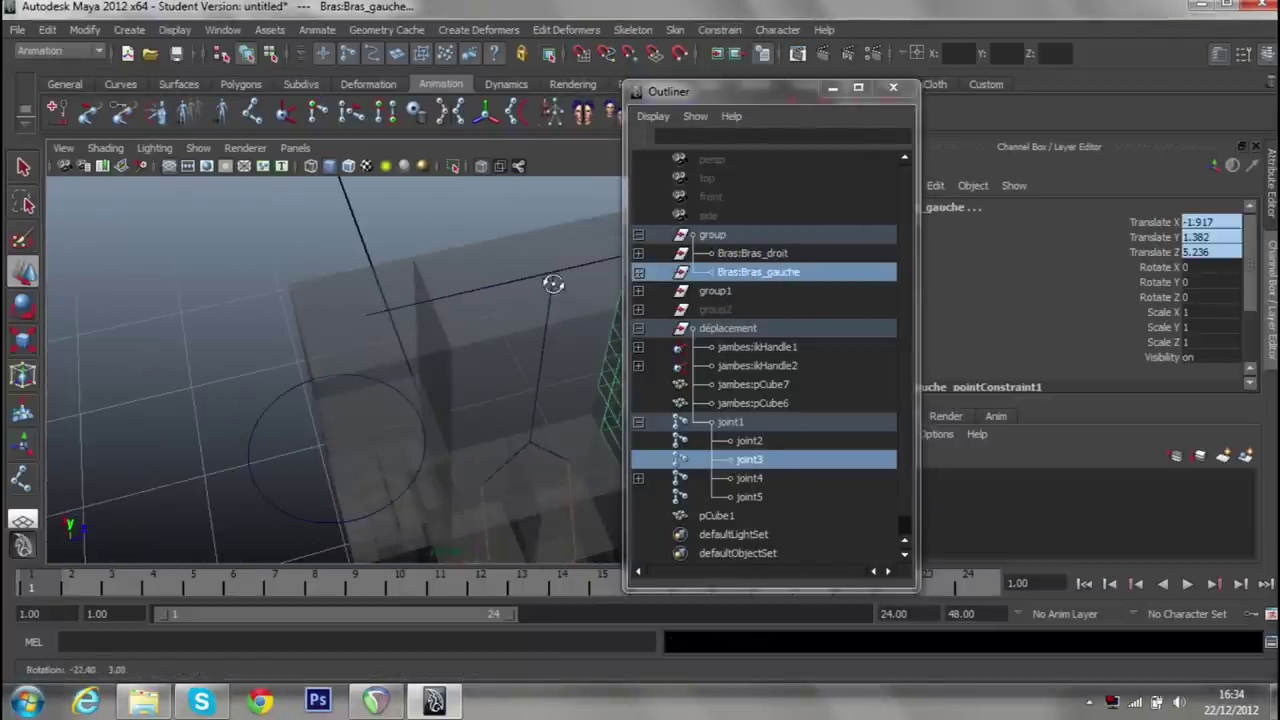
{"action": "left_click", "coordinate": [430, 290]}
{"action": "key", "text": "Insert"}
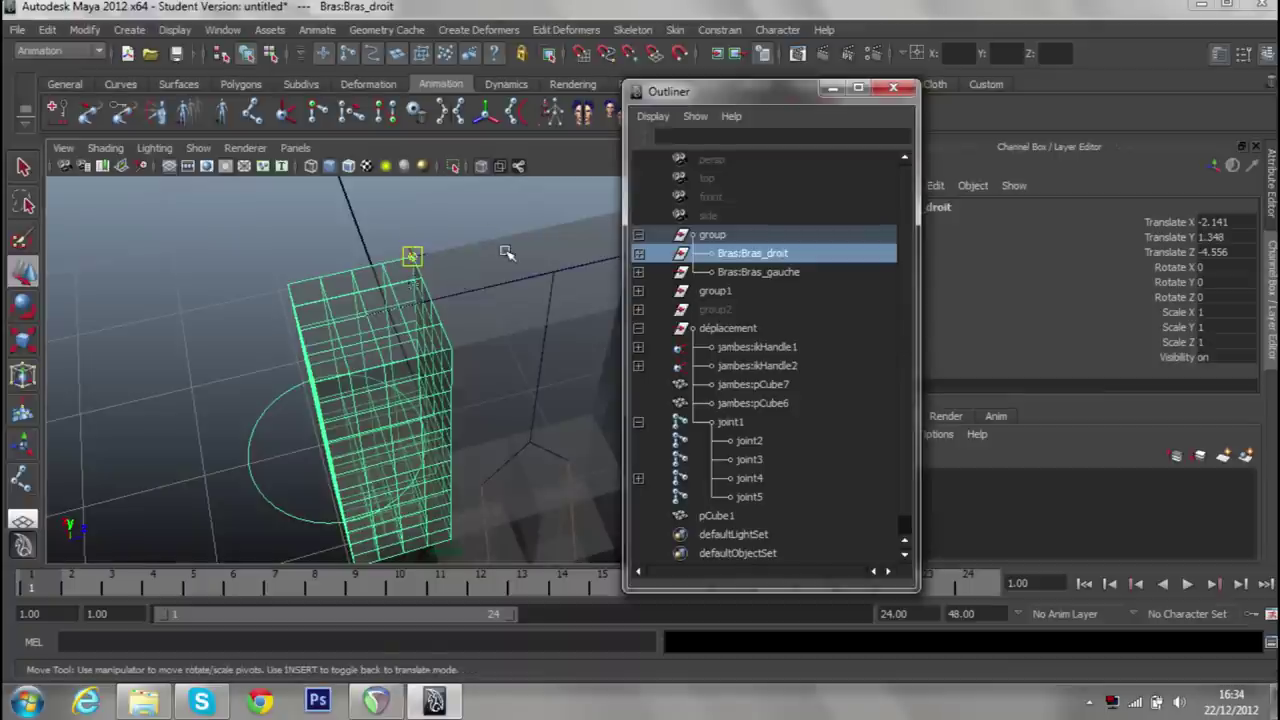
{"action": "key", "text": "v"}
{"action": "left_click_drag", "start_coordinate": [421, 261], "coordinate": [368, 316]}
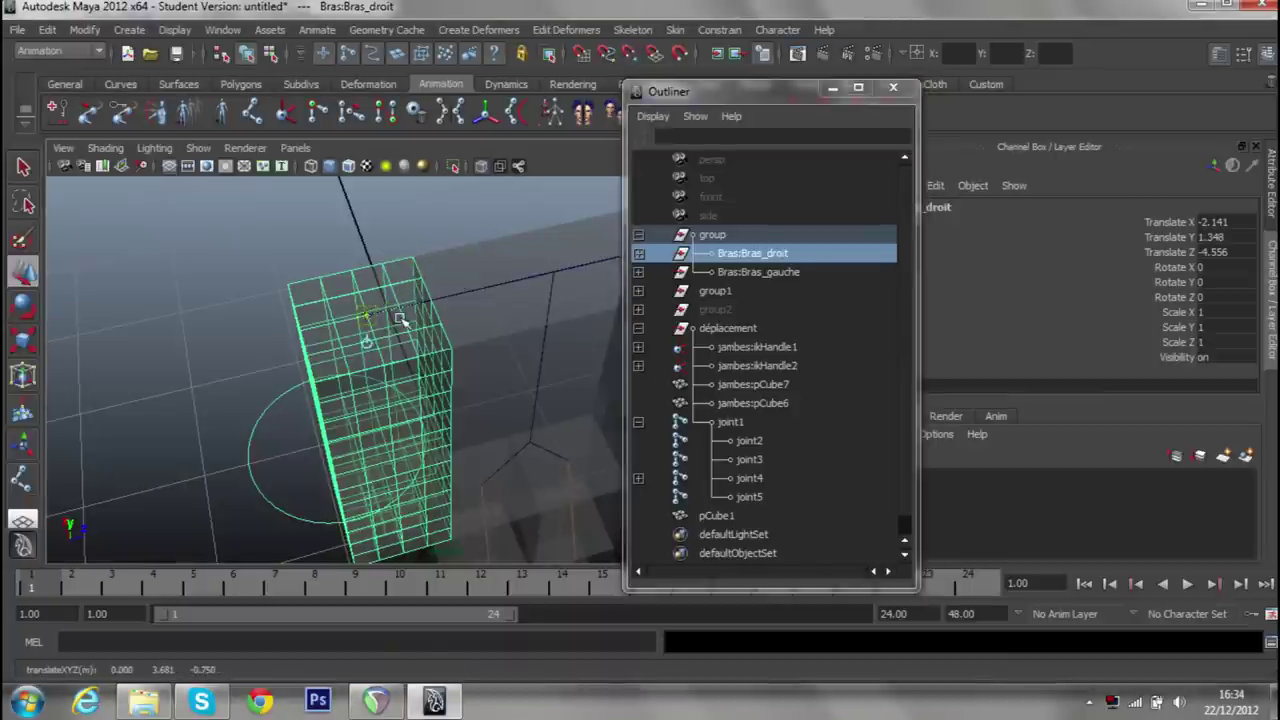
{"action": "key", "text": "Insert"}
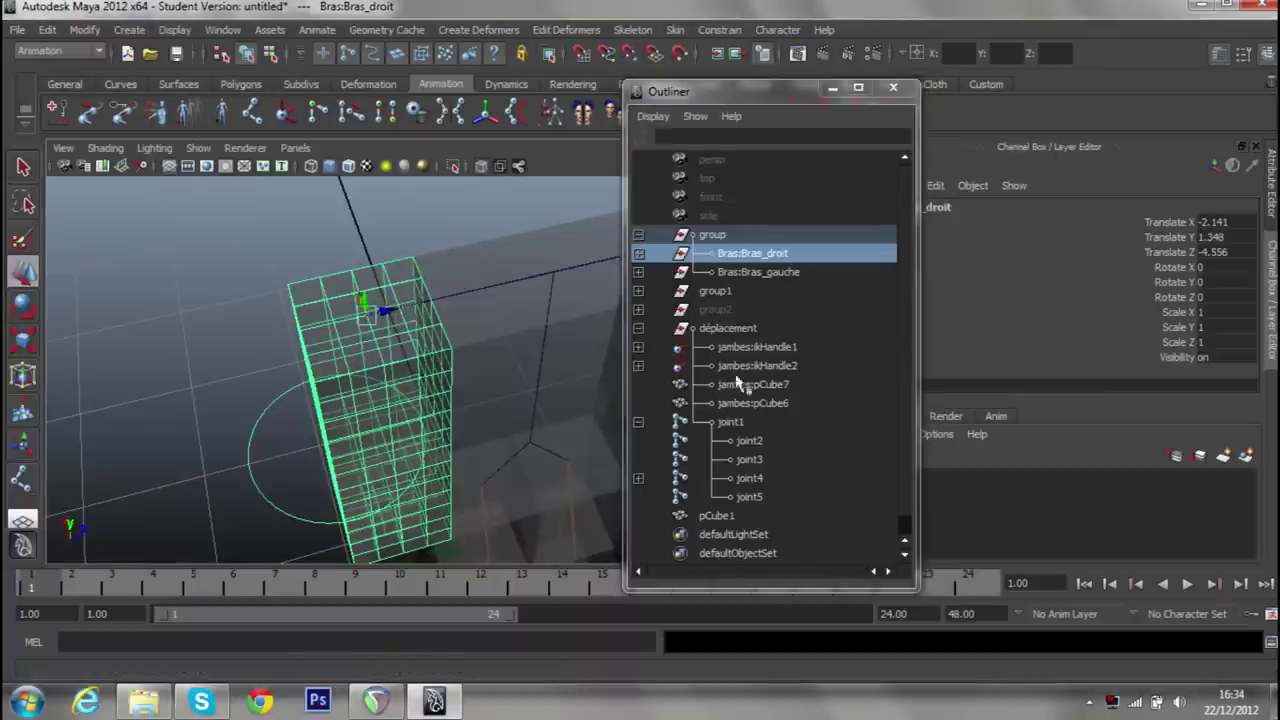
Point-constrain Bras:Bras_droit to joint2, undo after a joint1 test move, and reapply.
{"action": "left_click", "coordinate": [752, 444]}
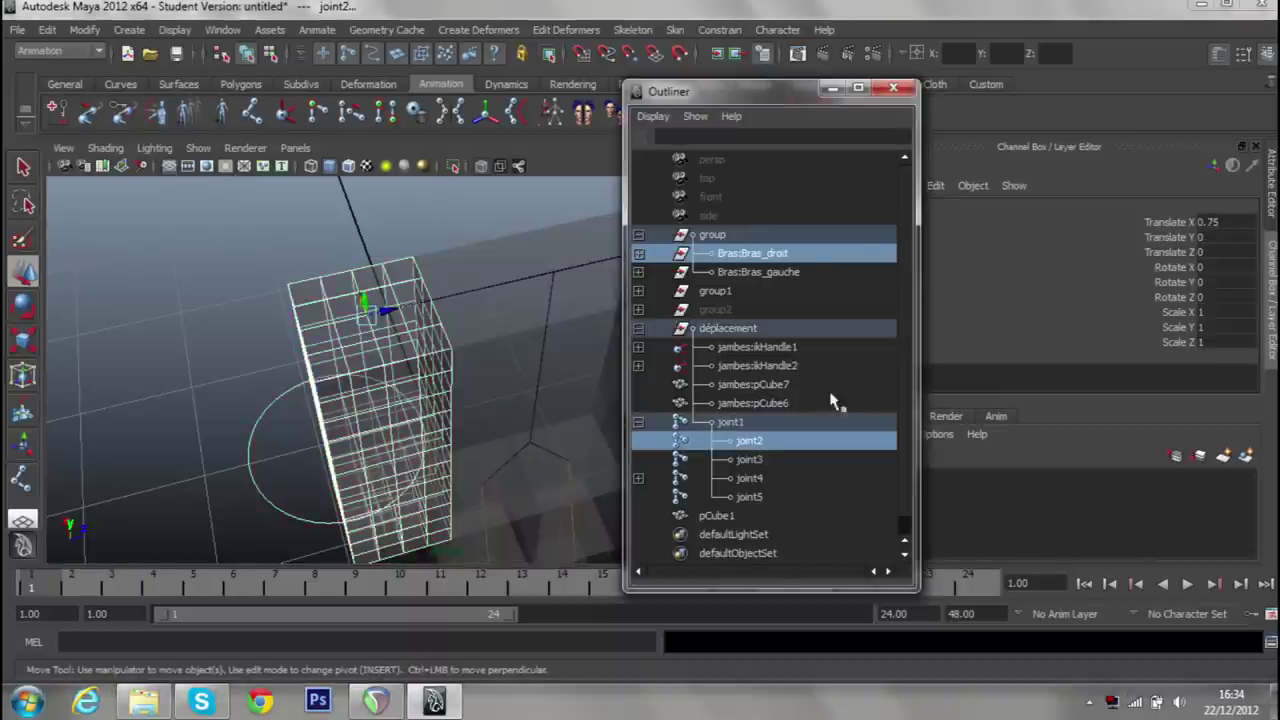
{"action": "left_click", "coordinate": [719, 29]}
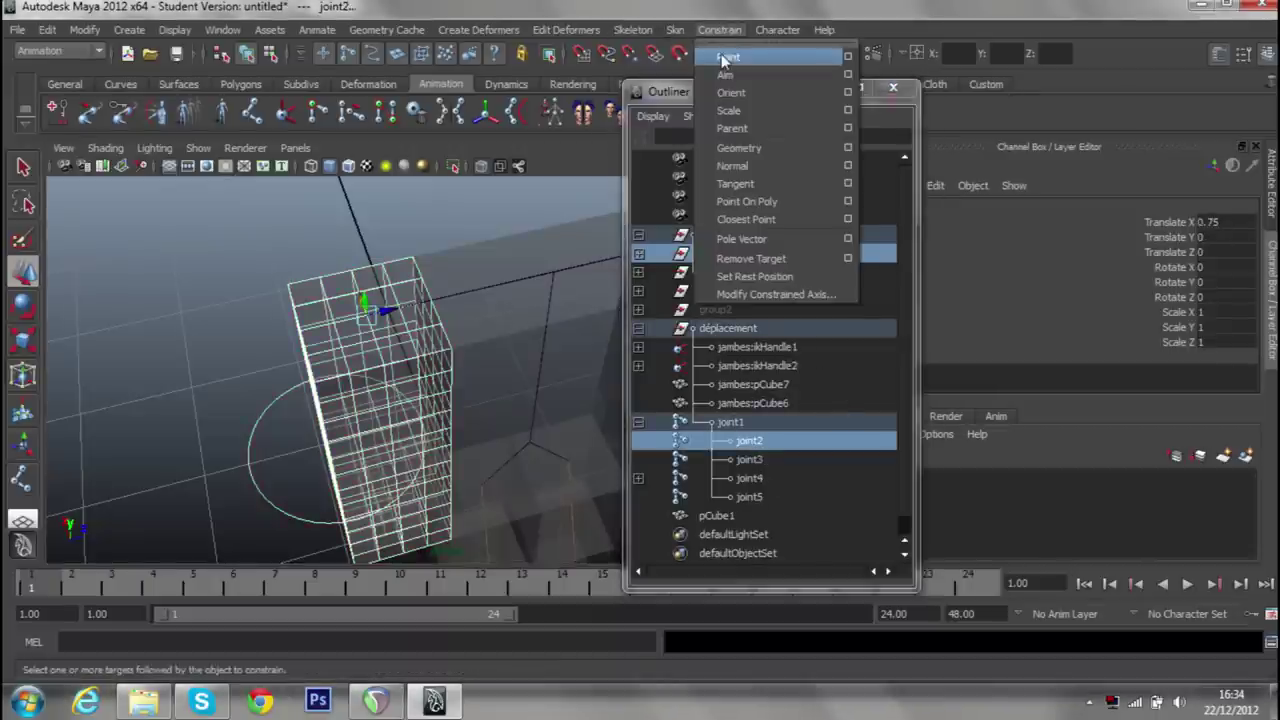
{"action": "left_click", "coordinate": [655, 56]}
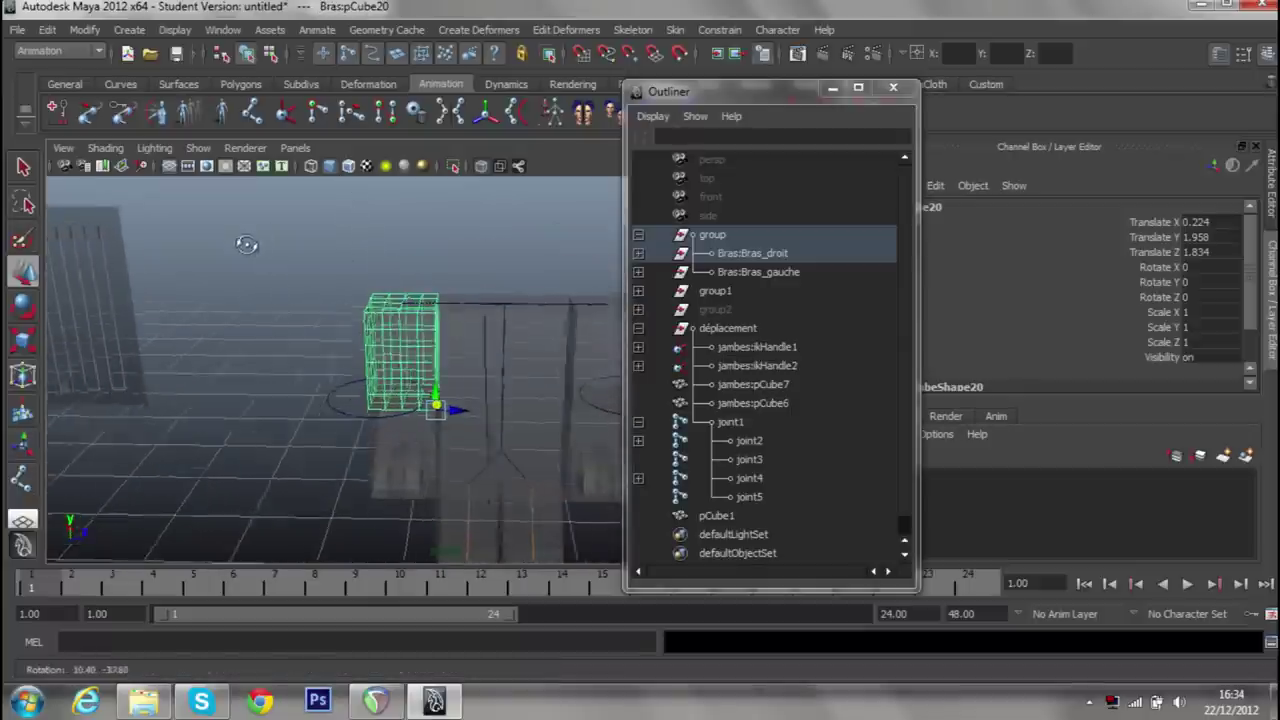
{"action": "left_click", "coordinate": [728, 422]}
{"action": "left_click_drag", "start_coordinate": [488, 329], "coordinate": [528, 366]}
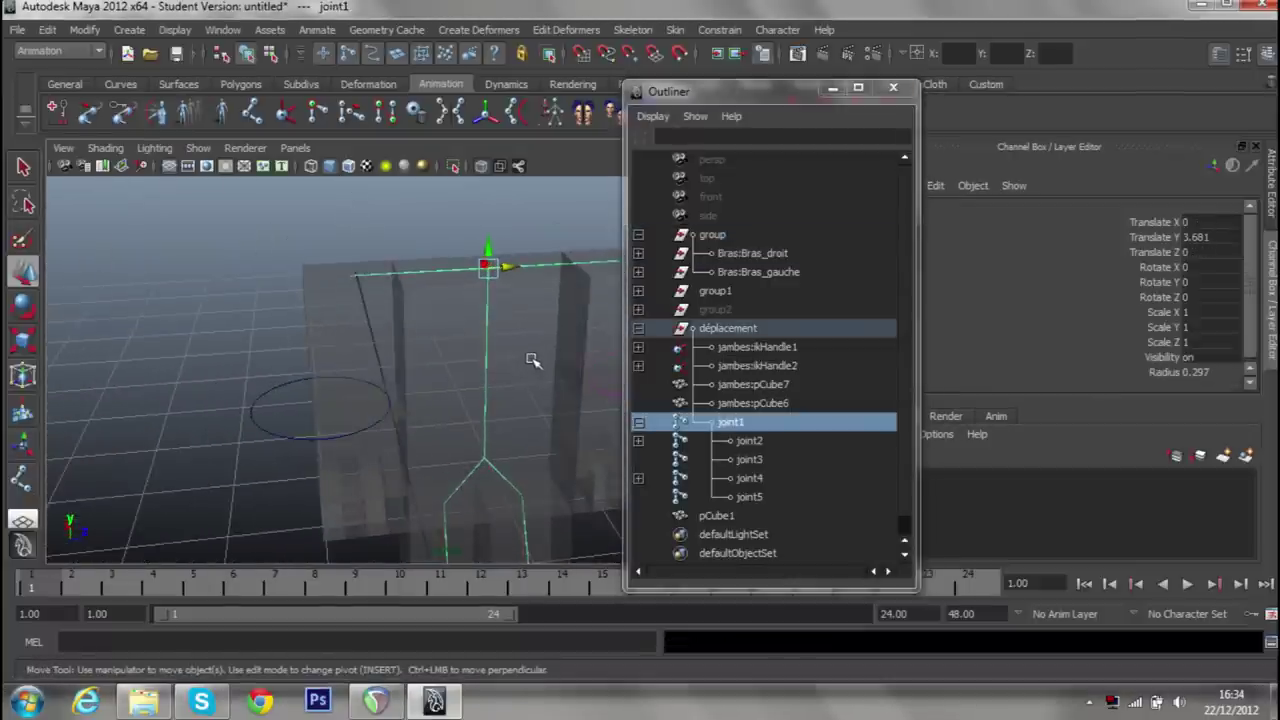
{"action": "key", "text": "ctrl+z"}
{"action": "key", "text": "ctrl+z"}
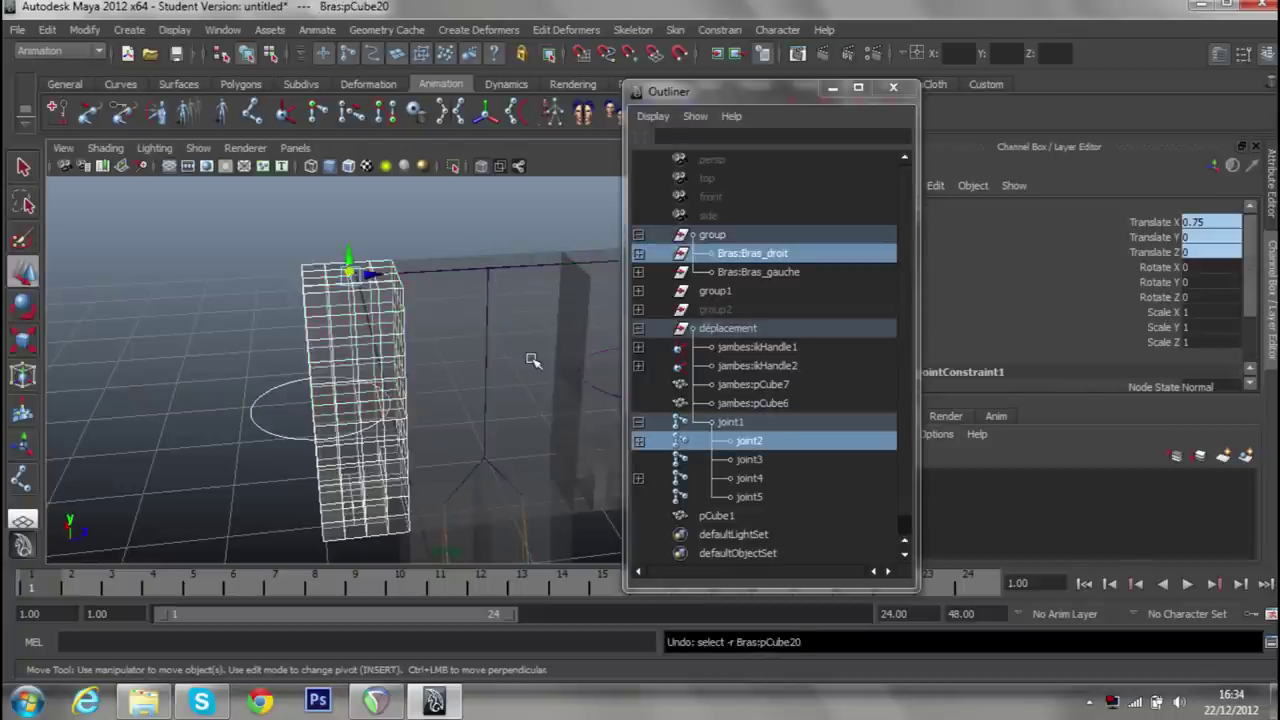
{"action": "key", "text": "ctrl+z"}
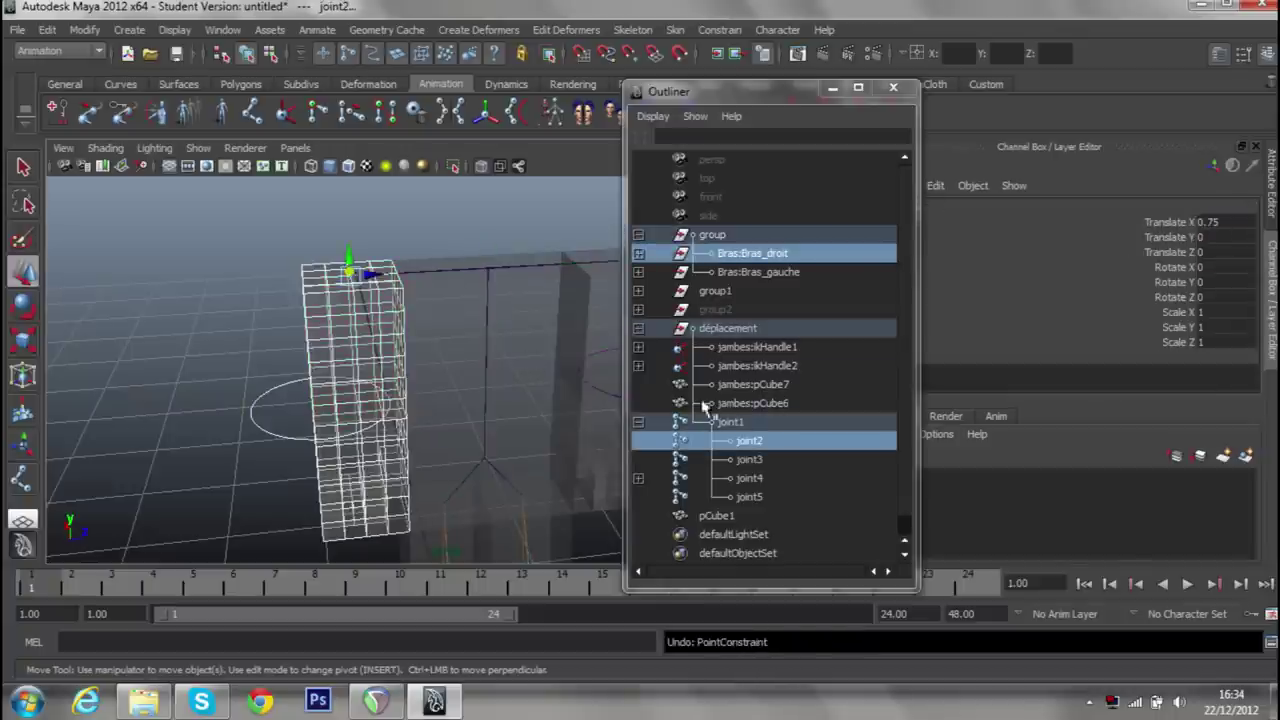
{"action": "left_click", "coordinate": [718, 29]}
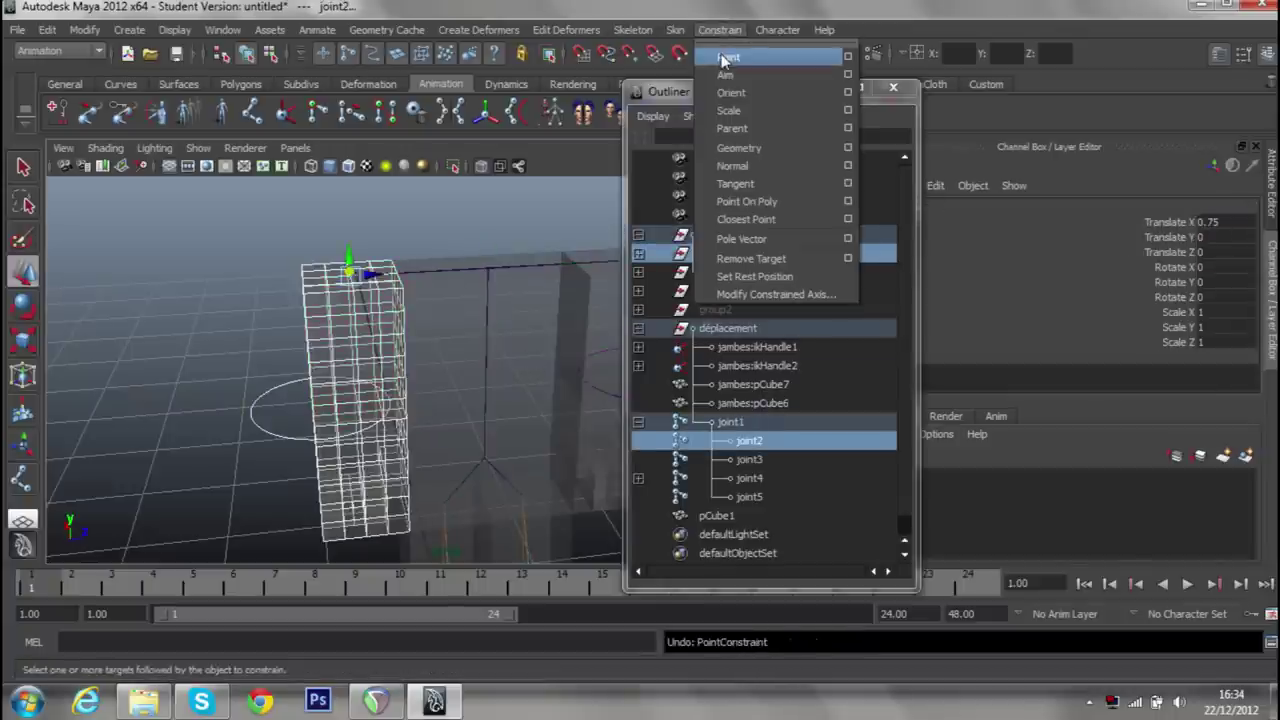
{"action": "left_click", "coordinate": [724, 58]}
Test the arm constraints by moving joint1 twice, undoing each move.
{"action": "left_click", "coordinate": [740, 441]}
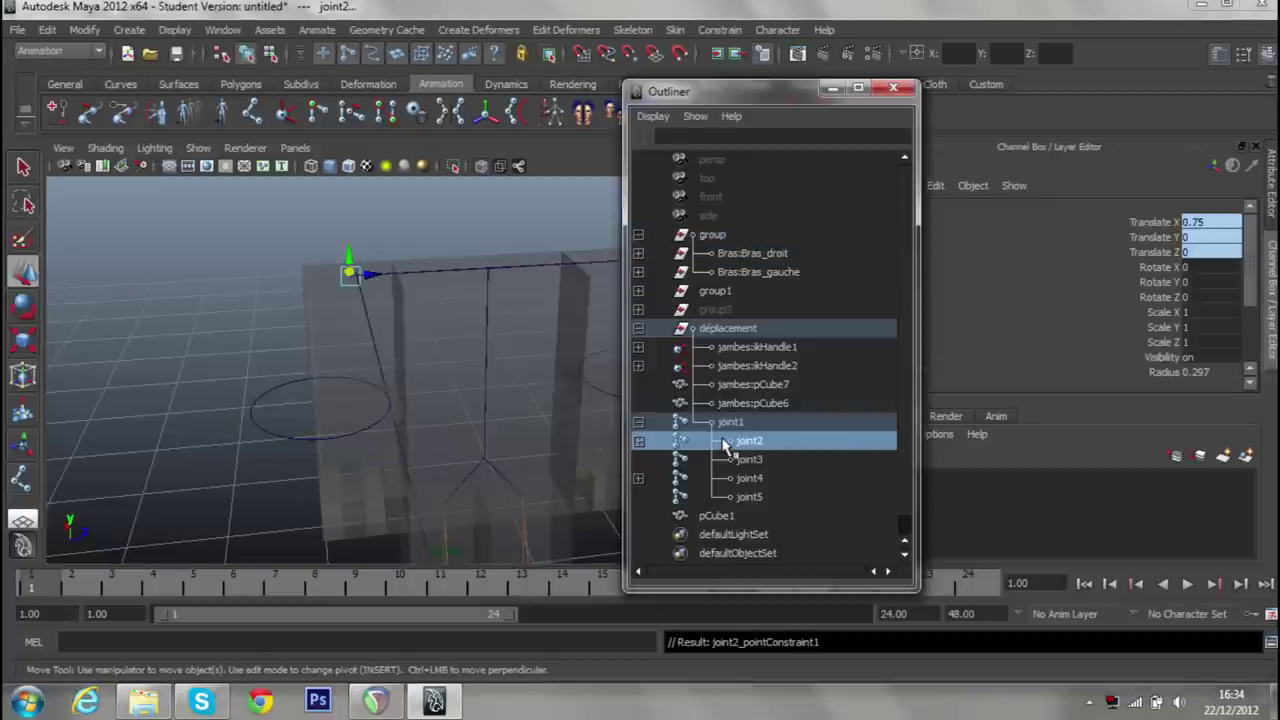
{"action": "left_click", "coordinate": [728, 422]}
{"action": "left_click_drag", "start_coordinate": [509, 268], "coordinate": [478, 344]}
{"action": "key", "text": "ctrl+z"}
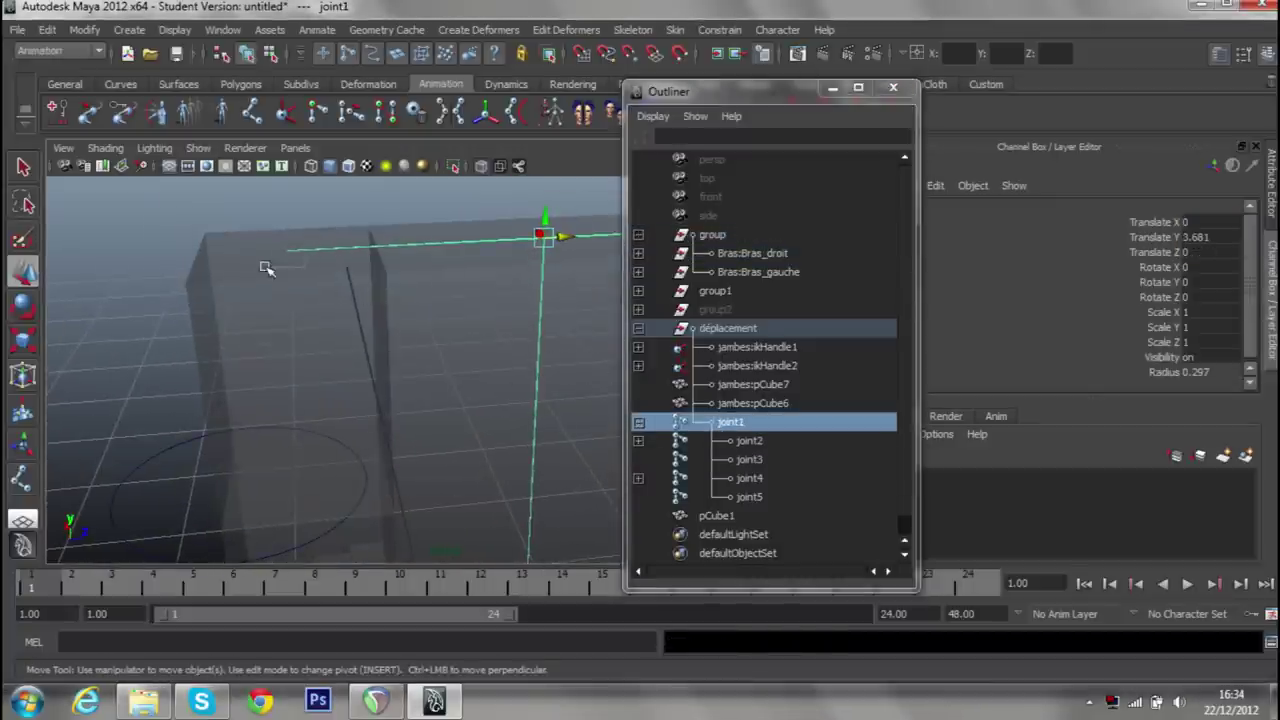
{"action": "left_click_drag", "start_coordinate": [540, 246], "coordinate": [462, 289]}
{"action": "key", "text": "ctrl+z"}
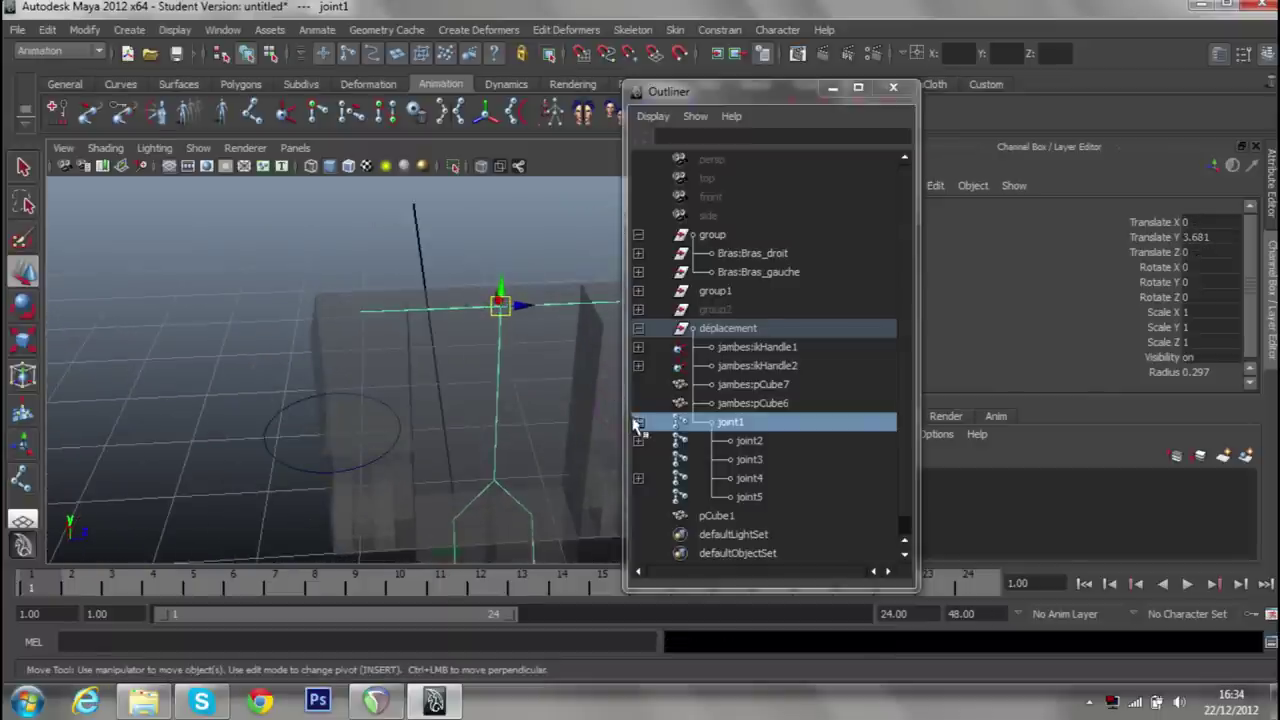
Expand joint1 and joint2 in the Outliner to review joint2_pointConstraint1.
{"action": "left_click", "coordinate": [638, 422]}
{"action": "left_click", "coordinate": [638, 422]}
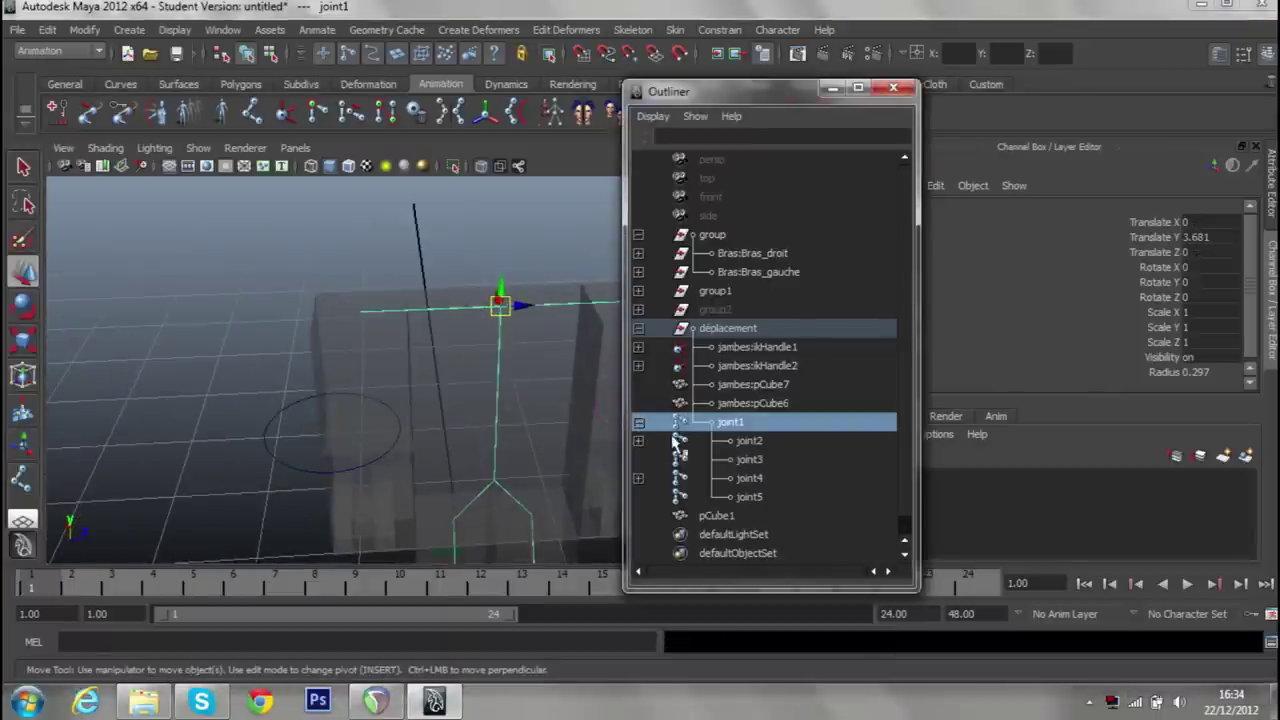
{"action": "left_click", "coordinate": [678, 440]}
{"action": "left_click", "coordinate": [639, 441]}
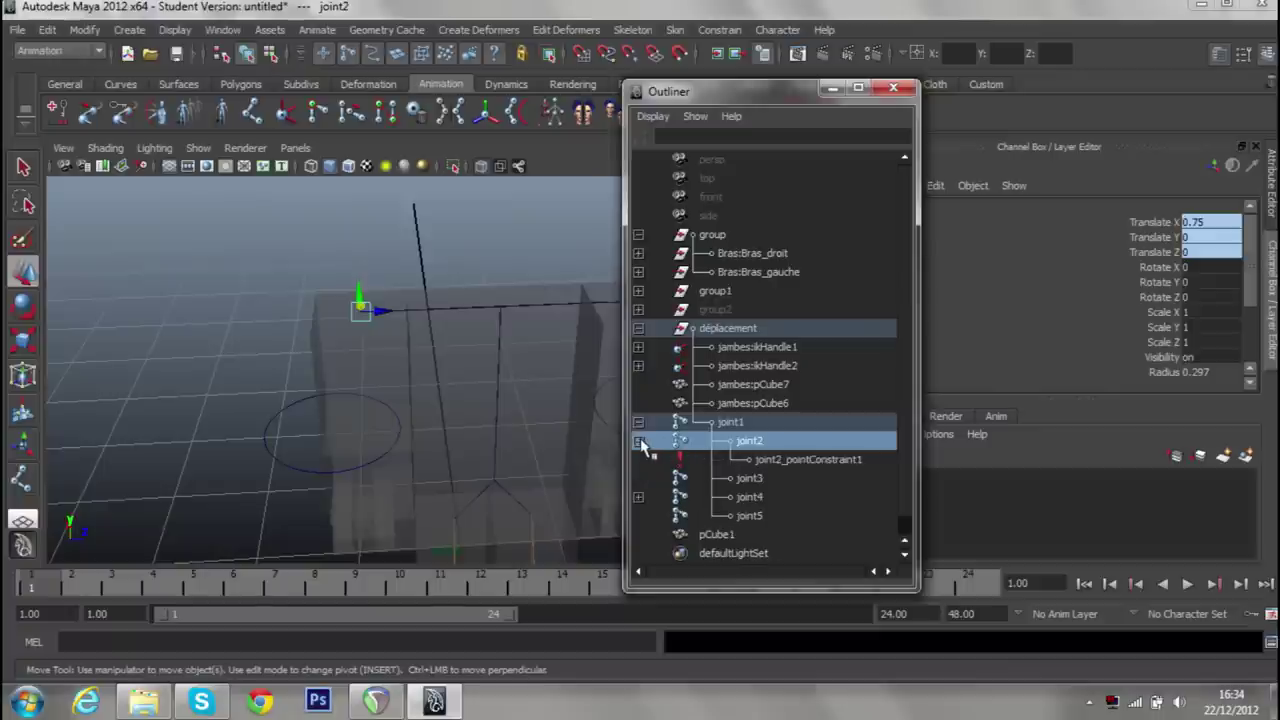
{"action": "left_click", "coordinate": [639, 441]}
{"action": "left_click", "coordinate": [639, 478]}
{"action": "left_click", "coordinate": [639, 477]}
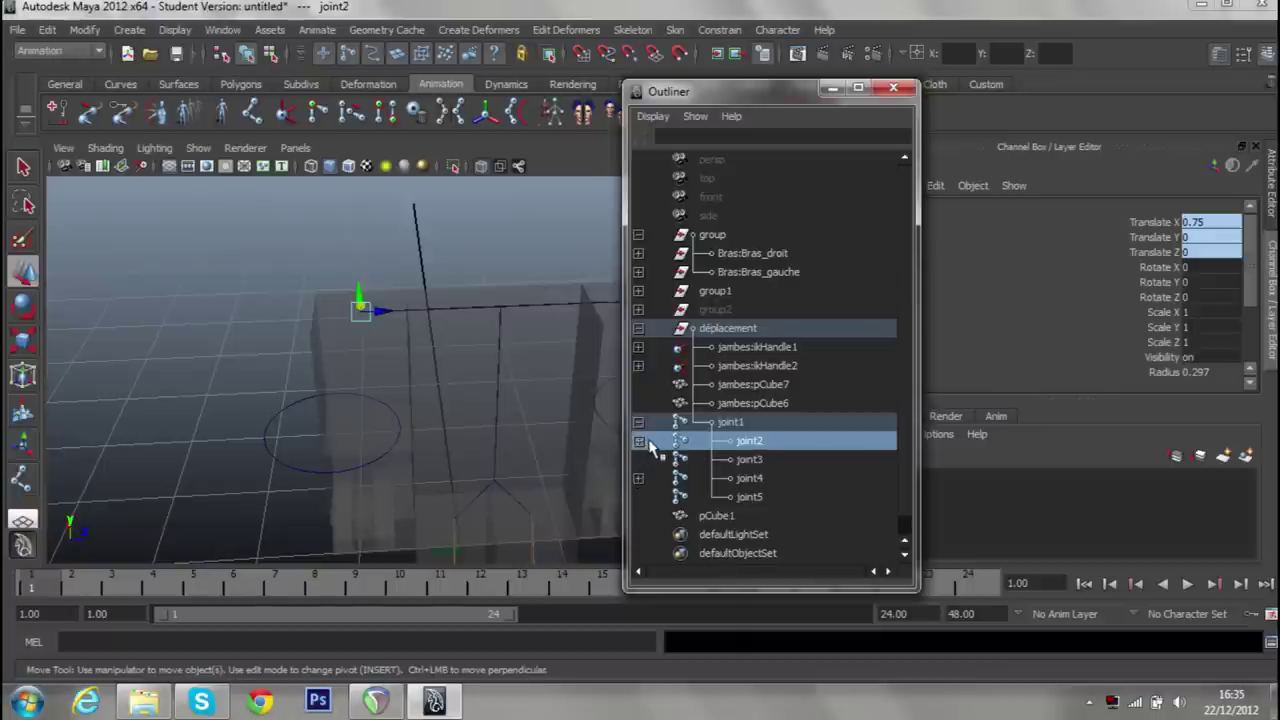
{"action": "key", "text": "ctrl+z"}
{"action": "key", "text": "ctrl+z"}
{"action": "key", "text": "ctrl+z"}
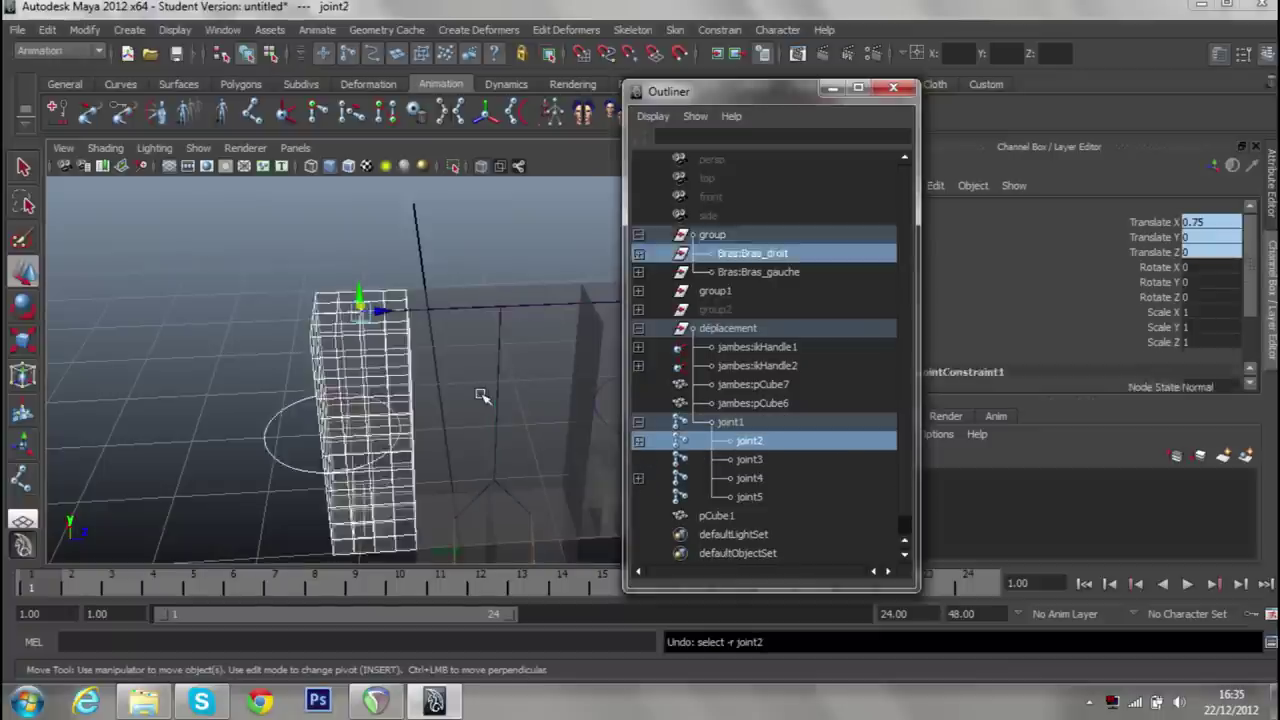
Select joint2, then Bras:Bras_droit, and apply Constrain > Point.
{"action": "scroll", "scroll_direction": "up", "scroll_amount": 3}
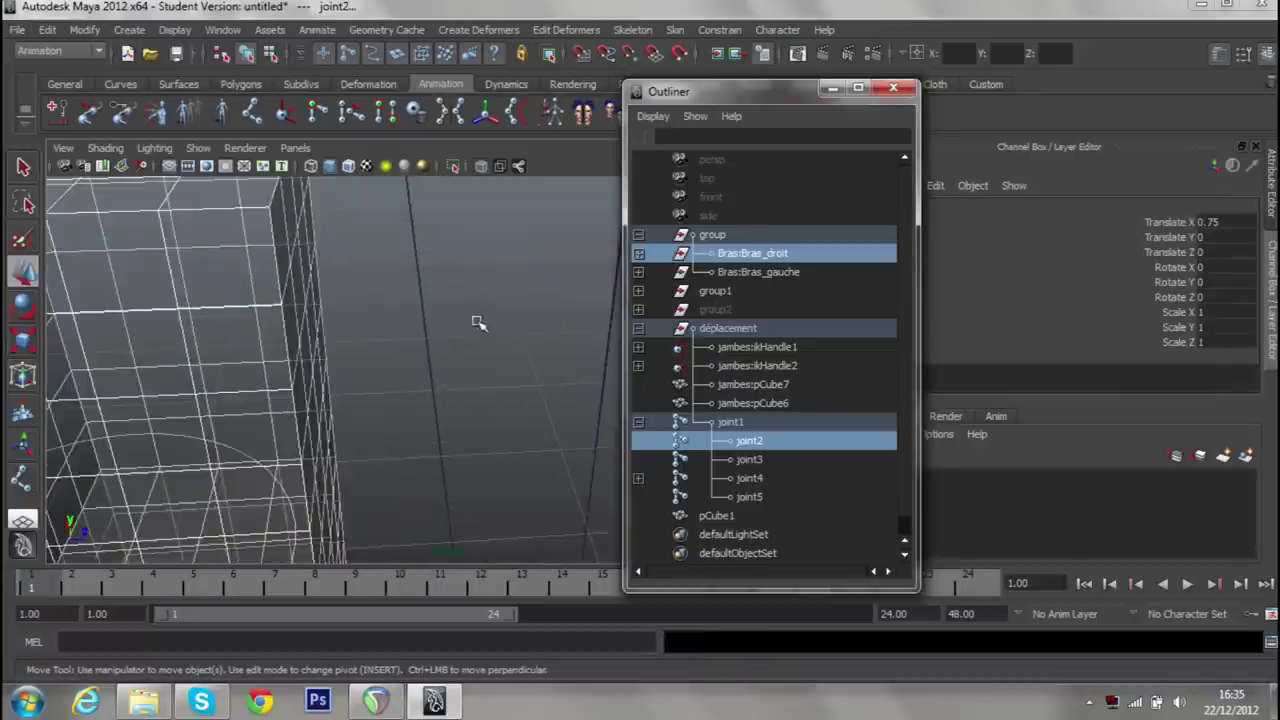
{"action": "scroll", "scroll_direction": "down", "scroll_amount": 3}
{"action": "left_click_drag", "start_coordinate": [566, 443], "coordinate": [690, 360]}
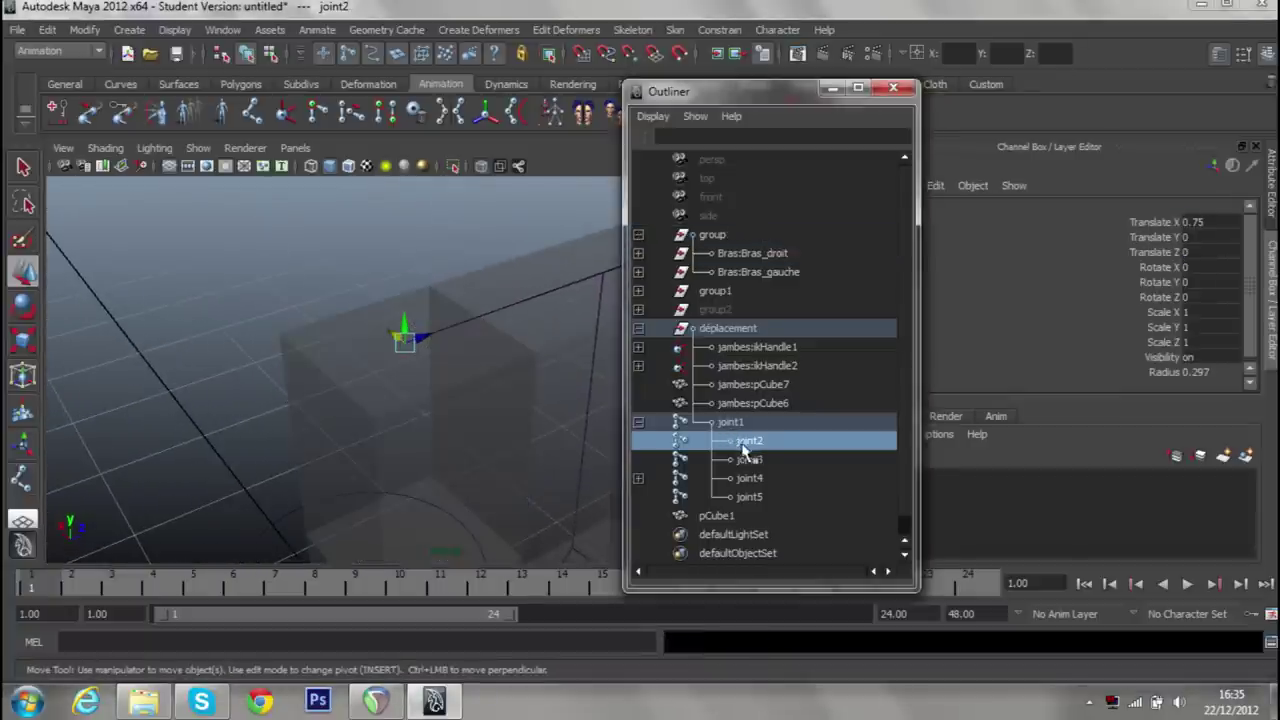
{"action": "left_click", "coordinate": [752, 273]}
{"action": "left_click", "coordinate": [752, 253]}
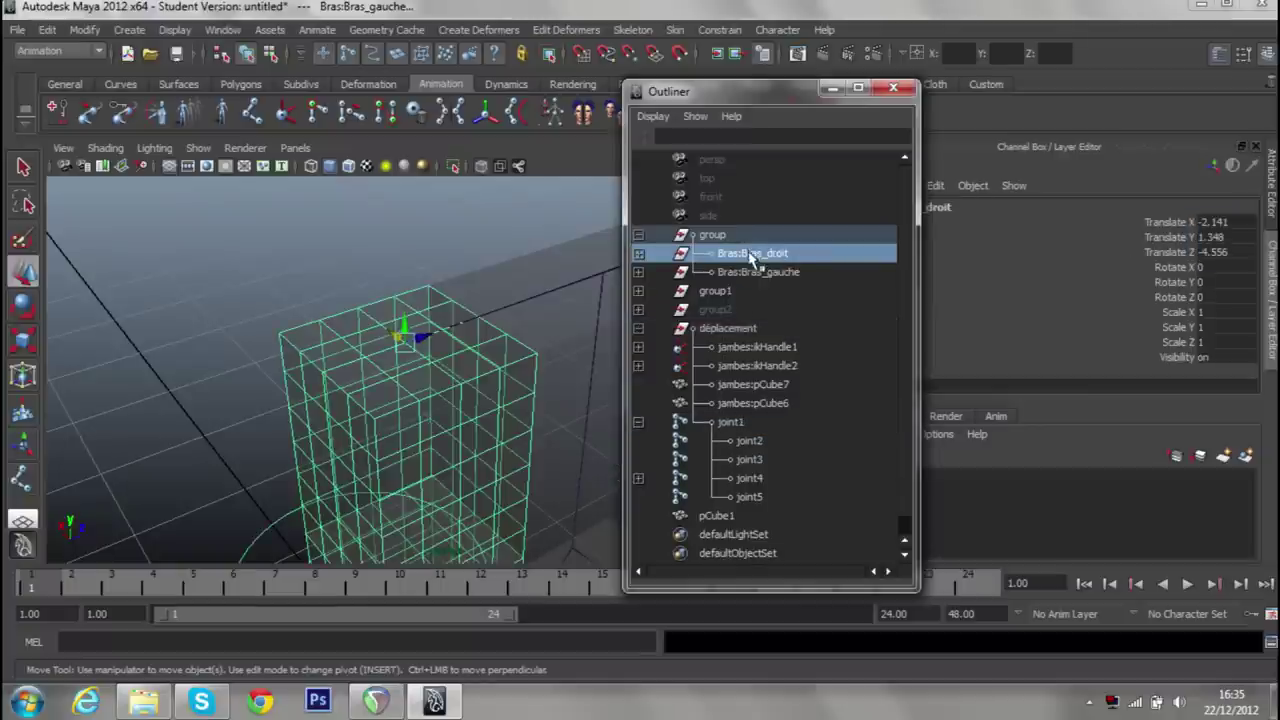
{"action": "left_click", "coordinate": [745, 441]}
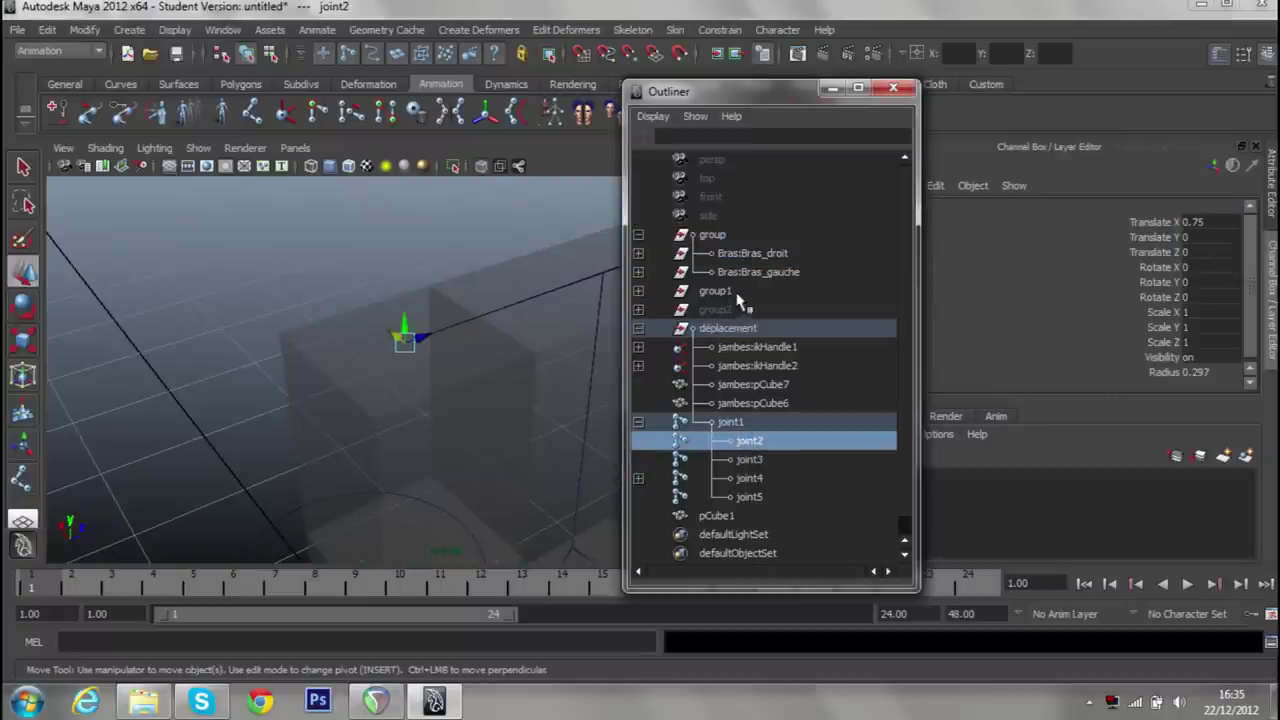
{"action": "left_click", "coordinate": [752, 253]}
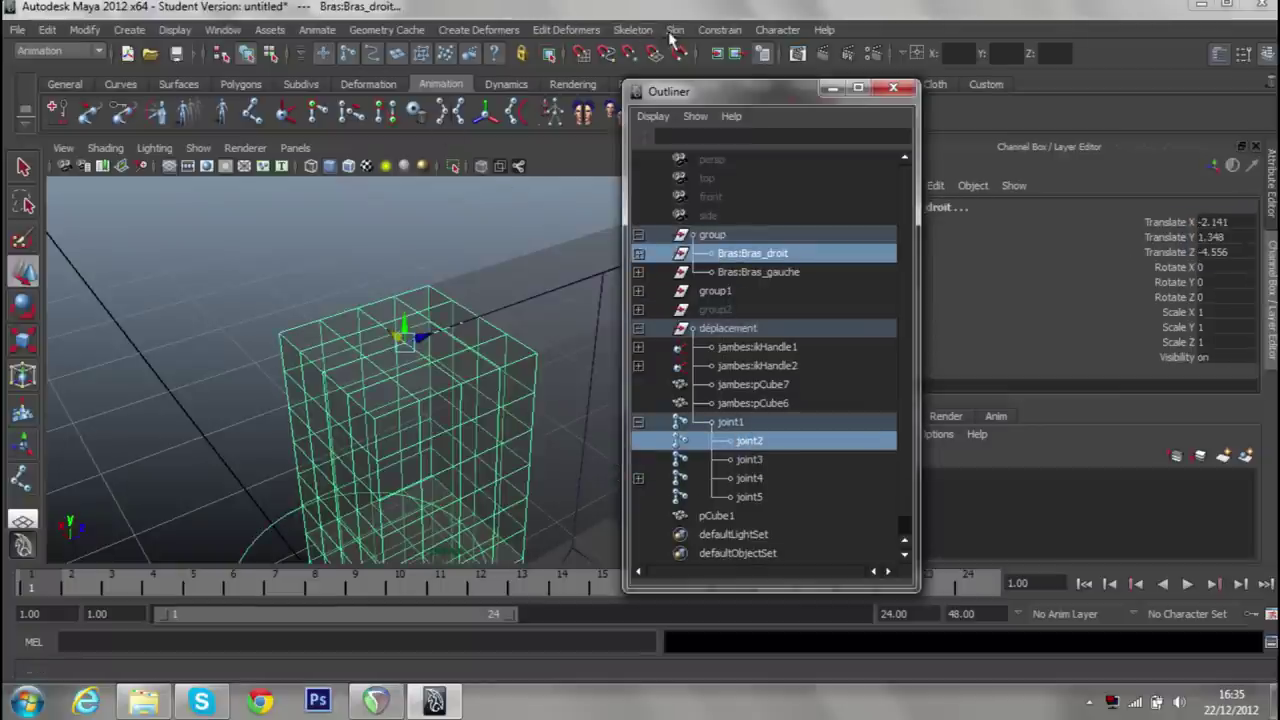
{"action": "left_click", "coordinate": [719, 29]}
{"action": "left_click", "coordinate": [700, 53]}
Frame joint1, test-move it to check the arms follow, undo, and collapse déplacement.
{"action": "left_click", "coordinate": [731, 423]}
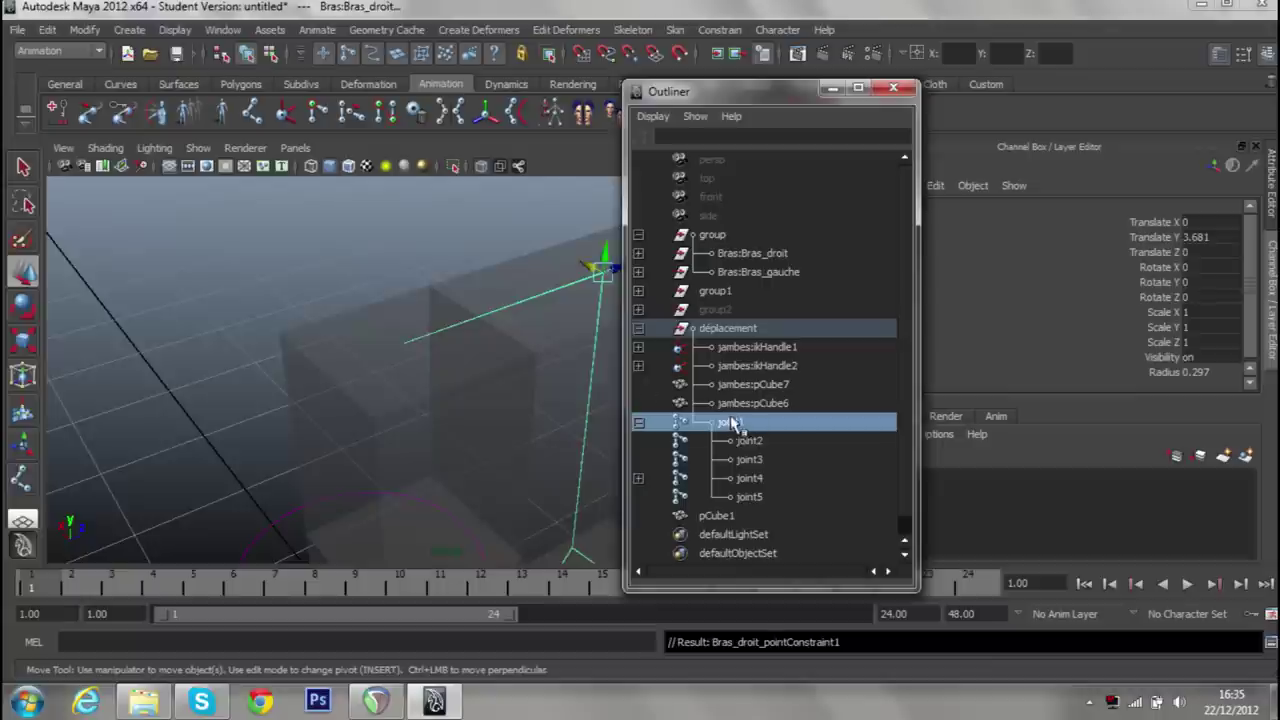
{"action": "key", "text": "f"}
{"action": "left_click_drag", "start_coordinate": [471, 337], "coordinate": [533, 382]}
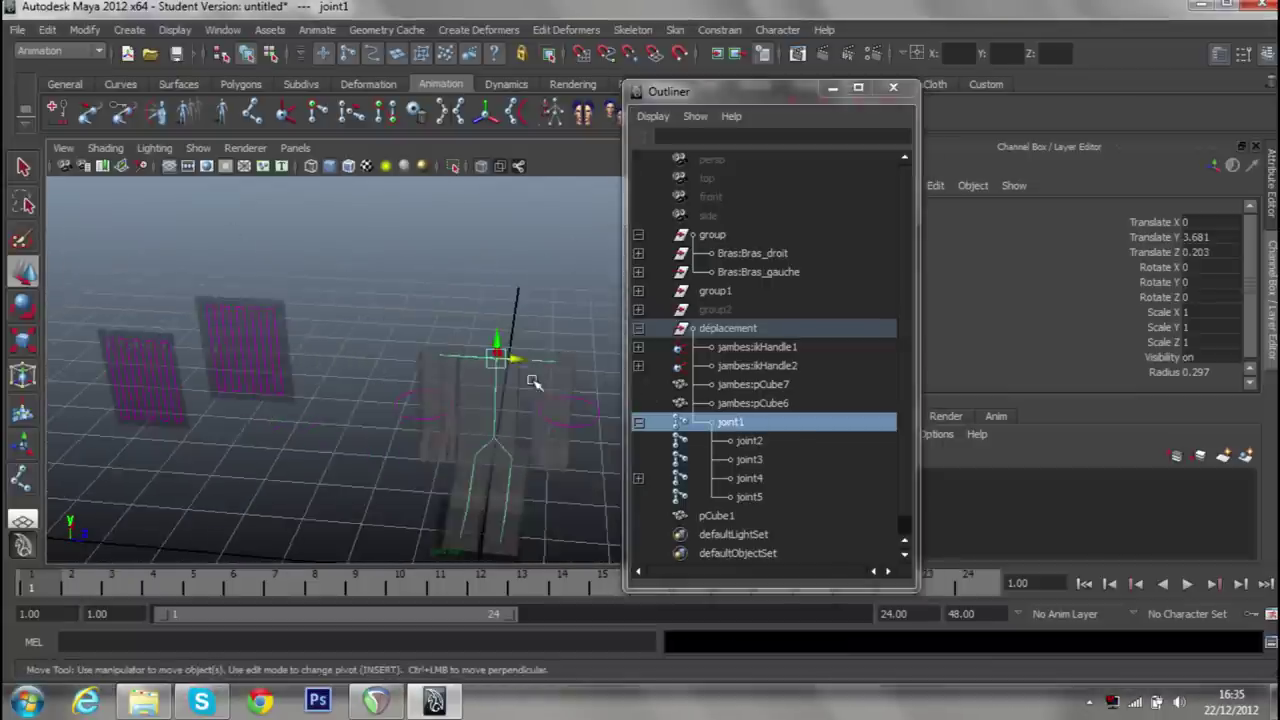
{"action": "left_click_drag", "start_coordinate": [533, 382], "coordinate": [478, 318]}
{"action": "left_click_drag", "start_coordinate": [473, 300], "coordinate": [551, 340]}
{"action": "key", "text": "ctrl+z"}
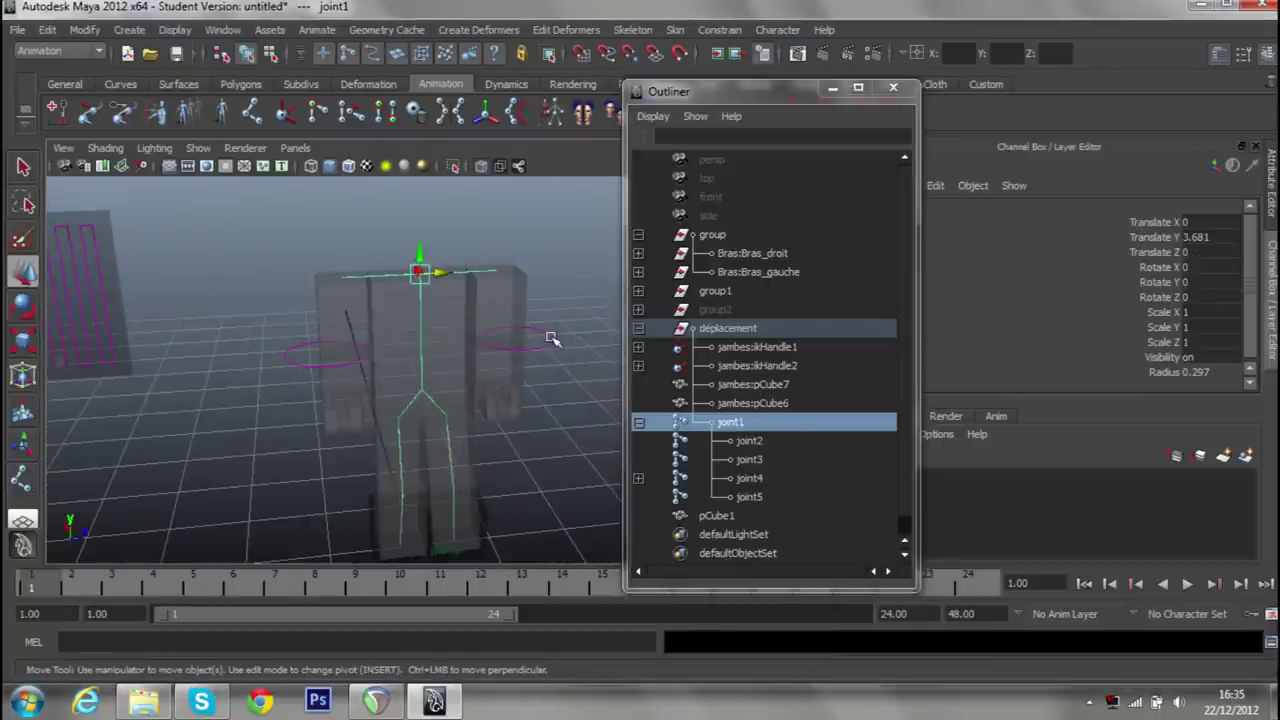
{"action": "left_click", "coordinate": [640, 330]}
Test-move the déplacement rig group along Z, undo it, and frame the rig.
{"action": "left_click", "coordinate": [667, 330]}
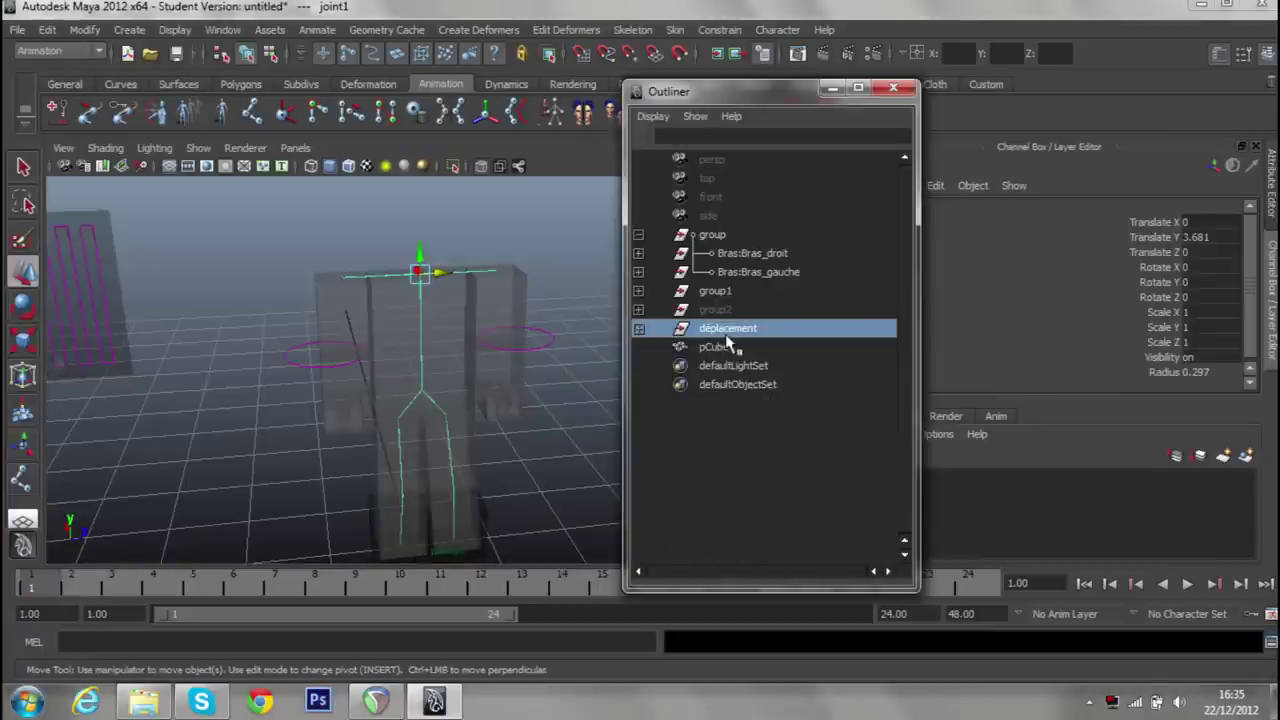
{"action": "scroll", "scroll_direction": "down", "scroll_amount": 3}
{"action": "scroll", "scroll_direction": "up", "scroll_amount": 3}
{"action": "left_click_drag", "start_coordinate": [483, 462], "coordinate": [443, 323]}
{"action": "key", "text": "ctrl+z"}
{"action": "key", "text": "f"}
Set pCube1's polyCube1 Subdivisions Depth and Width to 1 in the Channel Box.
{"action": "left_click", "coordinate": [416, 350]}
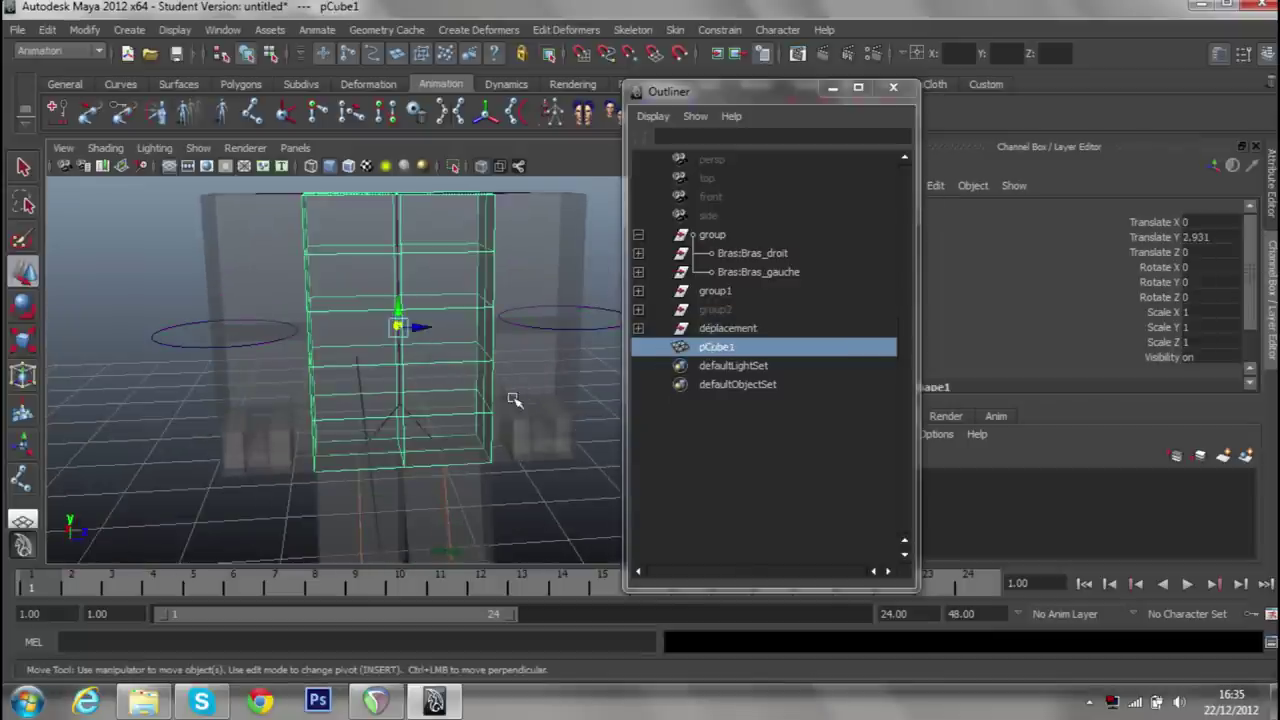
{"action": "left_click", "coordinate": [832, 87]}
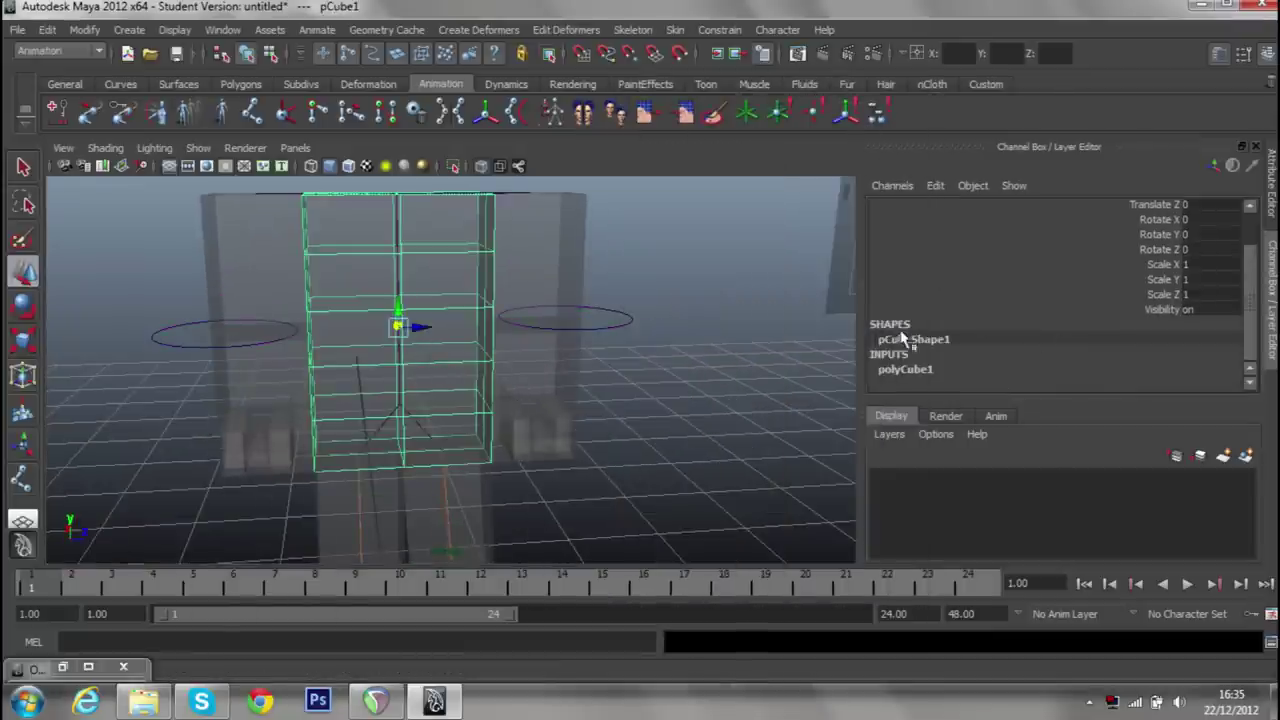
{"action": "left_click", "coordinate": [905, 369]}
{"action": "double_click", "coordinate": [1190, 354]}
{"action": "type", "text": "1"}
{"action": "double_click", "coordinate": [1190, 324]}
{"action": "type", "text": "0"}
{"action": "key", "text": "Return"}
Select joint1 with pCube1 and apply Skin > Bind Skin > Smooth Bind.
{"action": "left_click", "coordinate": [62, 667]}
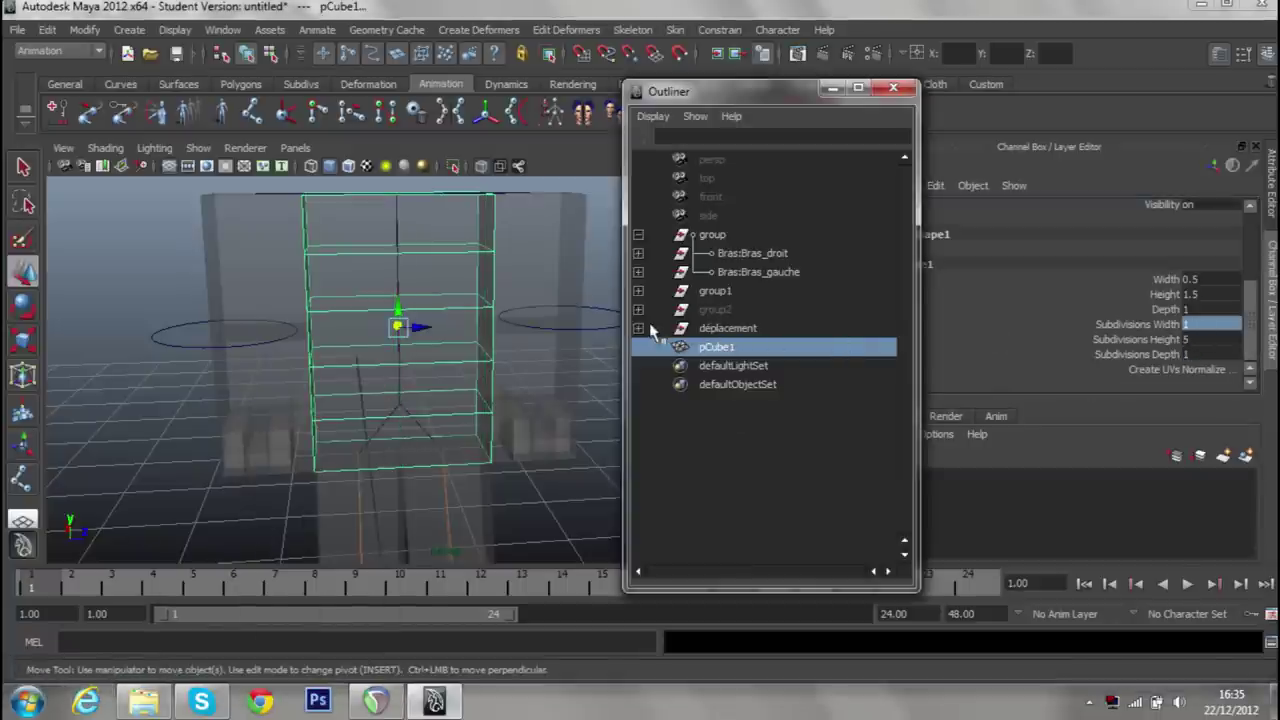
{"action": "left_click", "coordinate": [638, 328]}
{"action": "left_click", "coordinate": [745, 428]}
{"action": "left_click_drag", "start_coordinate": [538, 340], "coordinate": [480, 323]}
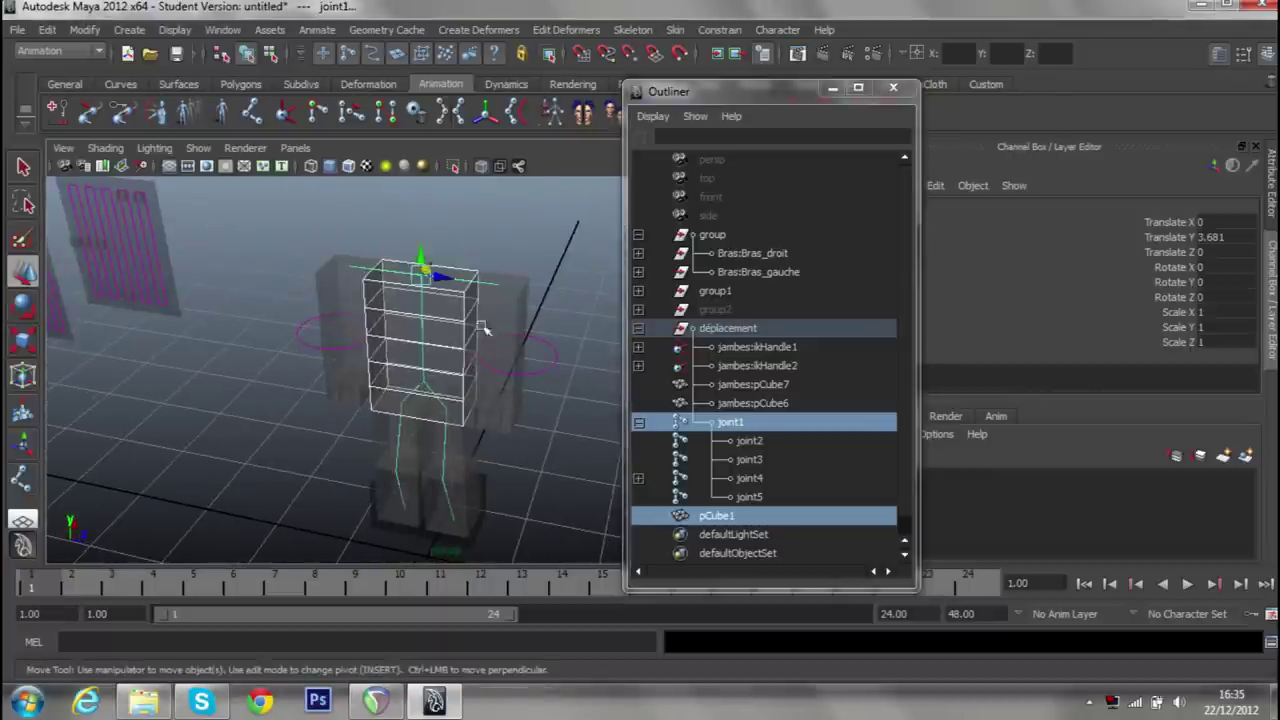
{"action": "left_click", "coordinate": [675, 30]}
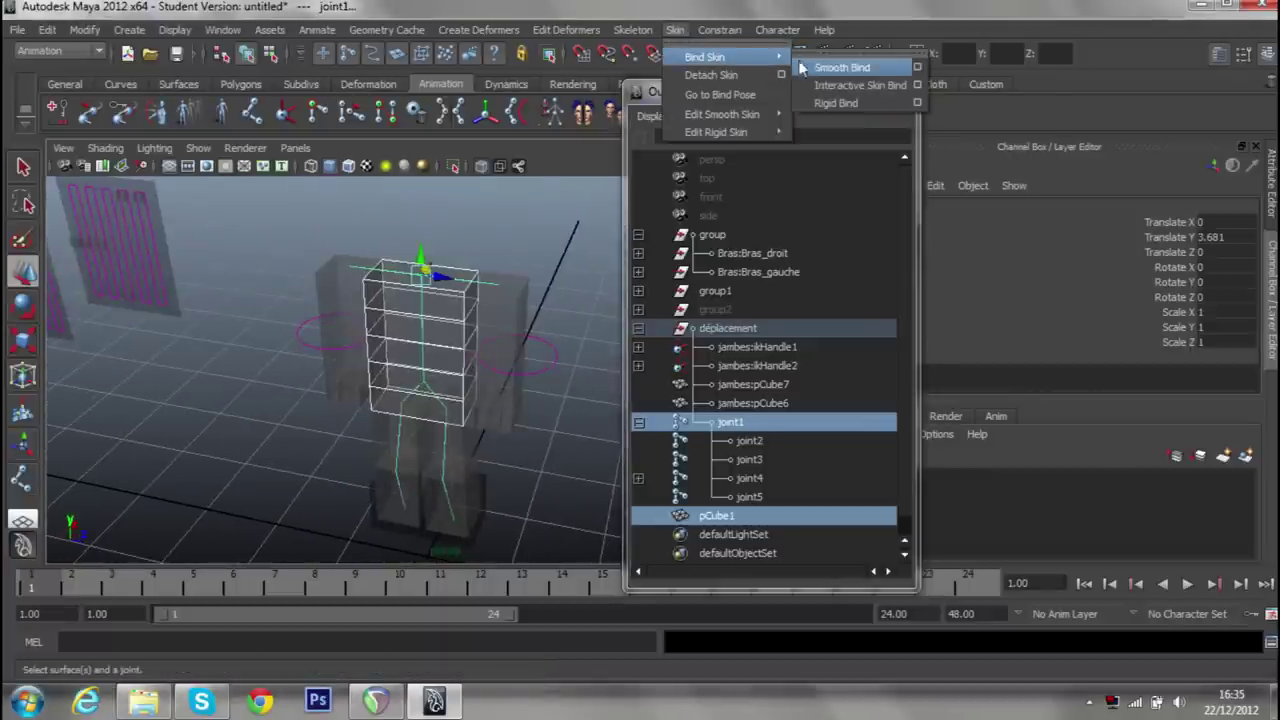
{"action": "left_click", "coordinate": [905, 60]}
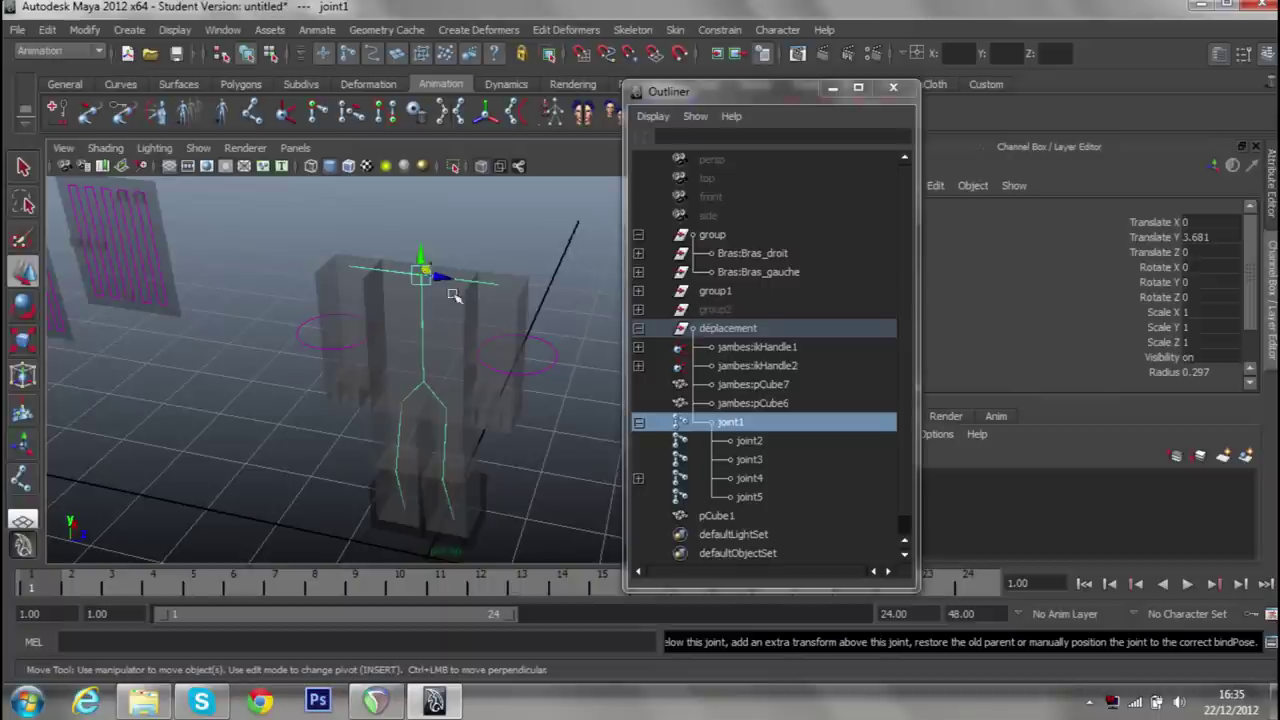
{"action": "left_click", "coordinate": [730, 332]}
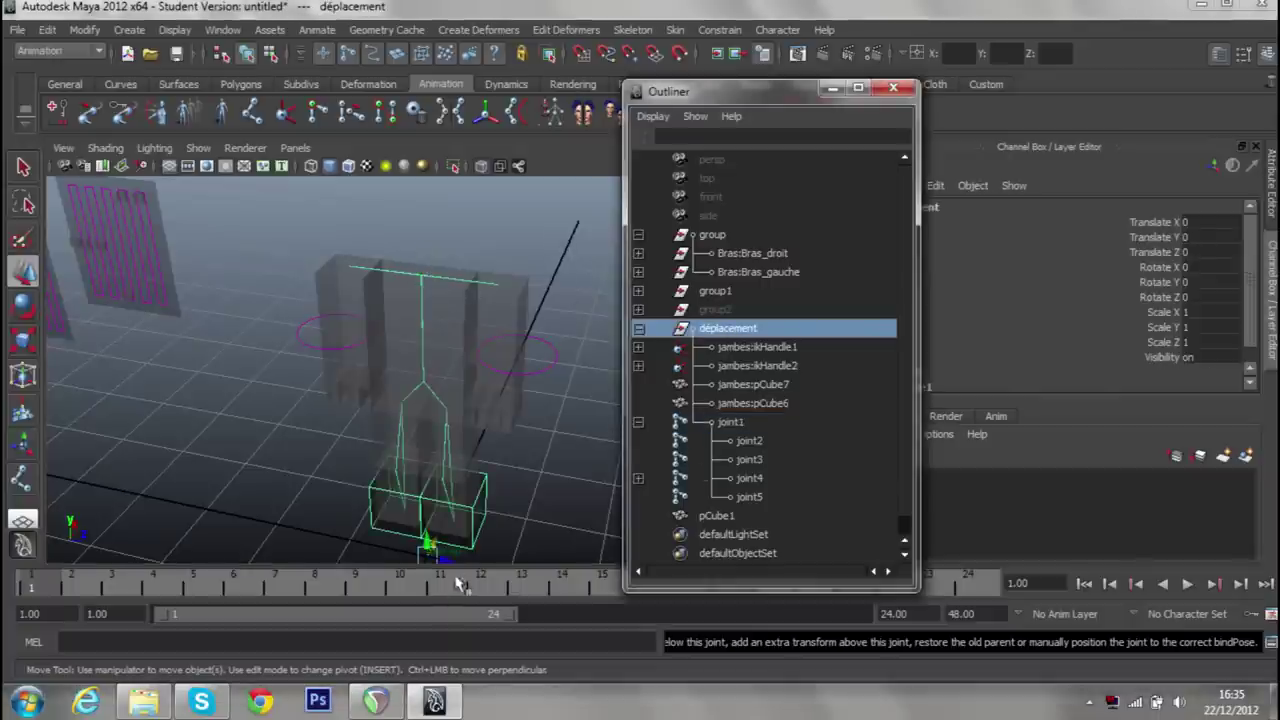
{"action": "scroll", "scroll_direction": "down", "scroll_amount": 3}
{"action": "left_click_drag", "start_coordinate": [455, 500], "coordinate": [420, 472]}
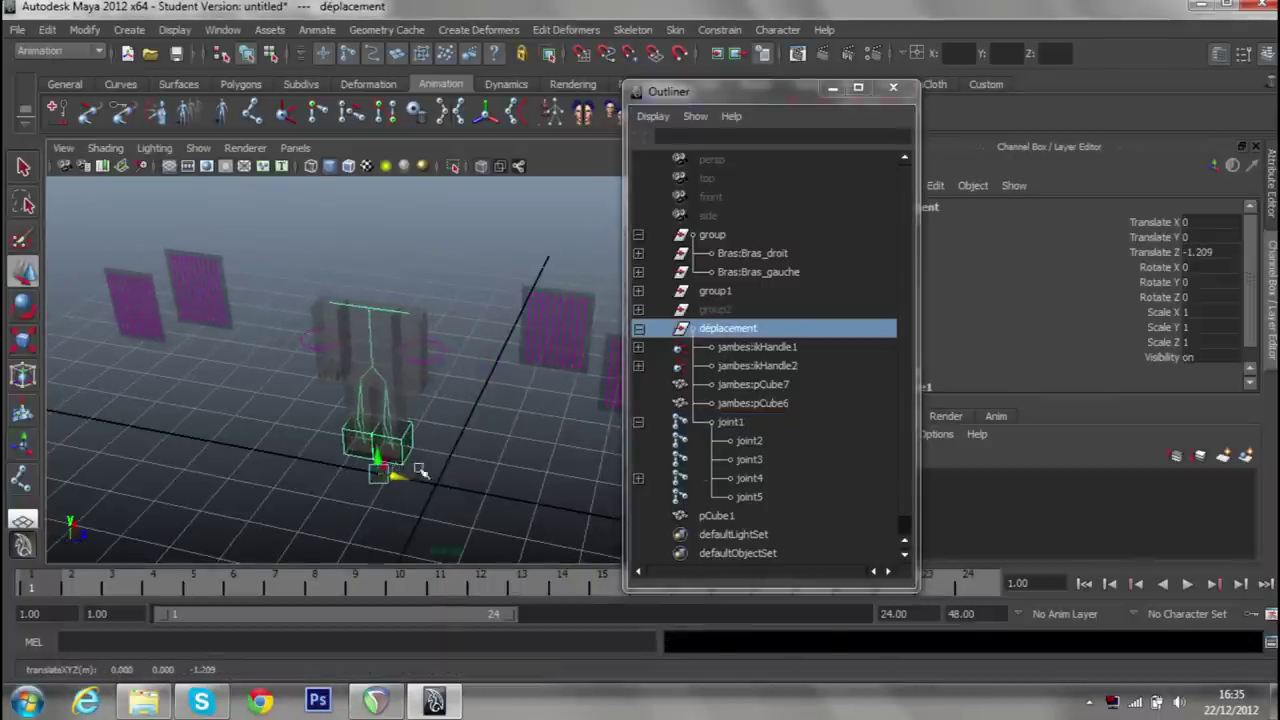
{"action": "key", "text": "ctrl+z"}
{"action": "left_click", "coordinate": [639, 328]}
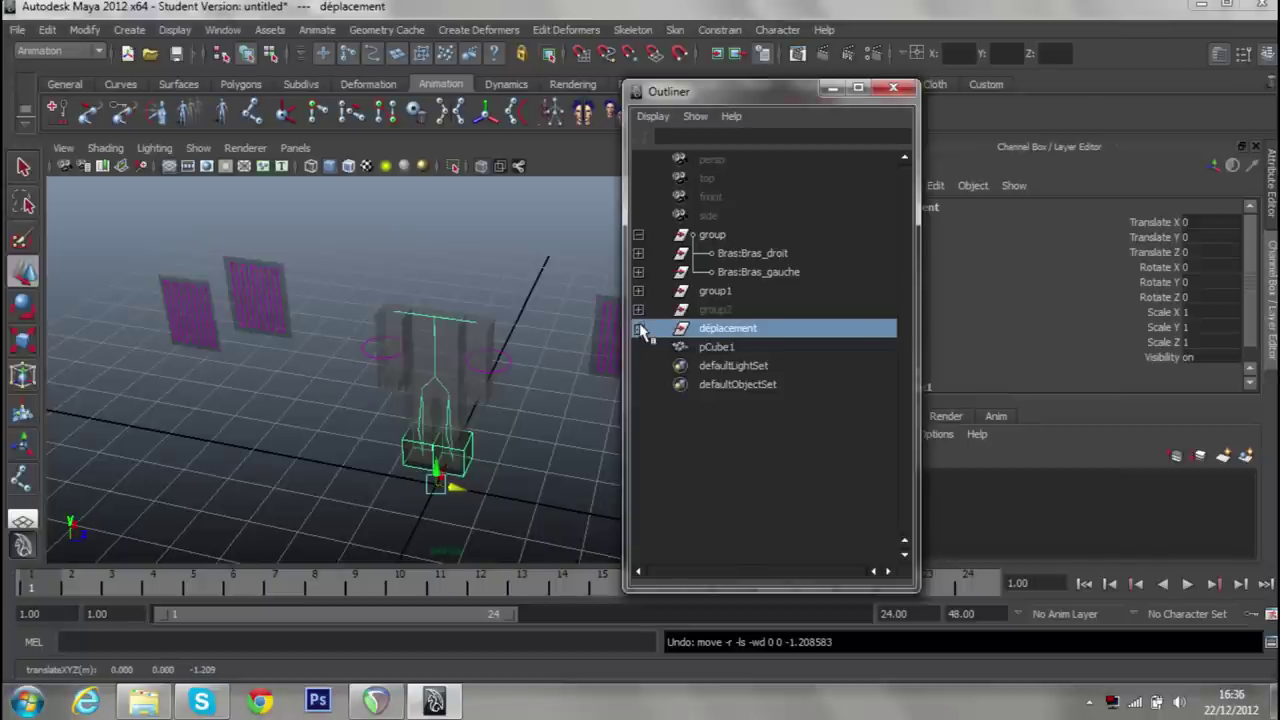
{"action": "scroll", "scroll_direction": "up", "scroll_amount": 3}
{"action": "left_click_drag", "start_coordinate": [314, 337], "coordinate": [437, 337]}
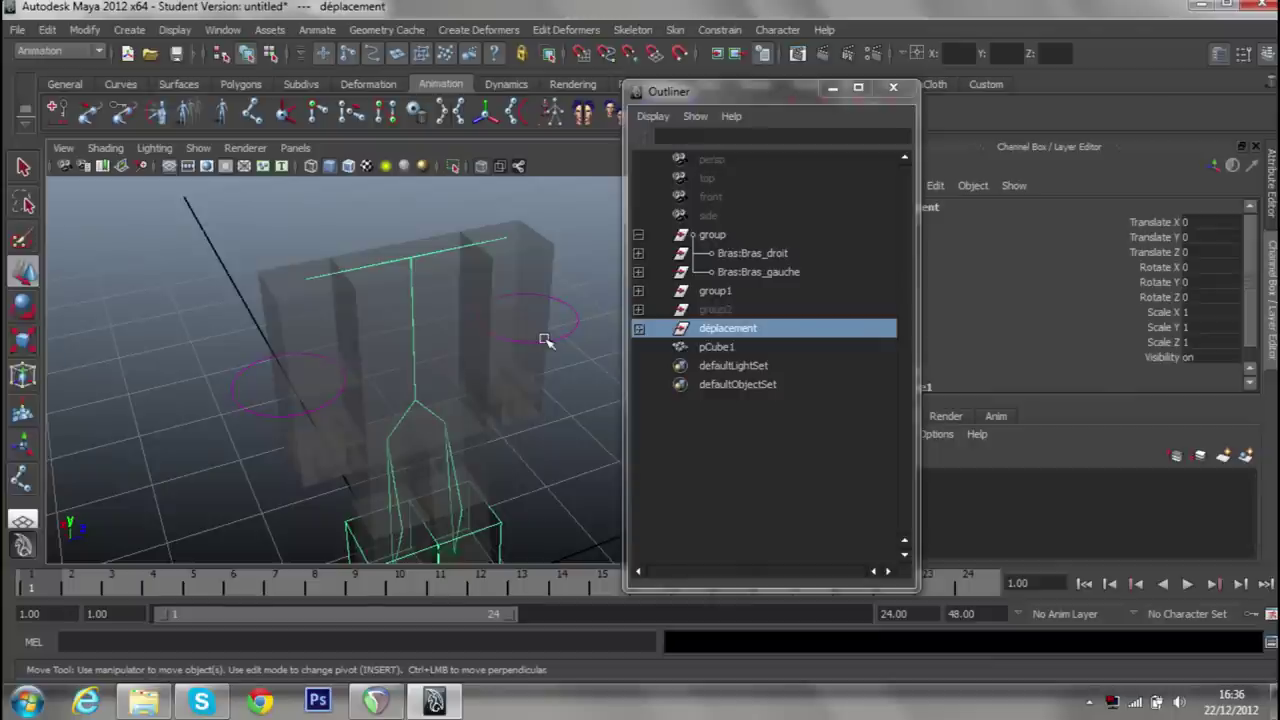
{"action": "scroll", "scroll_direction": "up", "scroll_amount": 3}
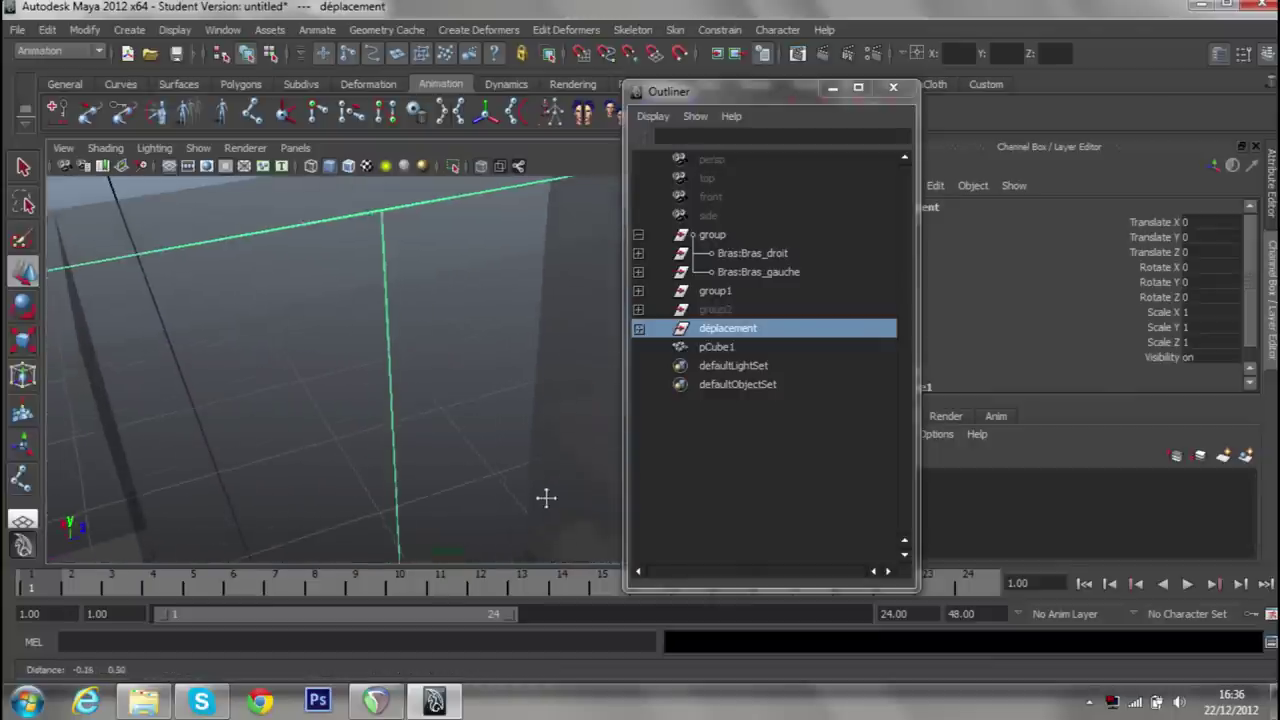
Turn on group2's Visibility to show the head.
{"action": "left_click", "coordinate": [714, 311]}
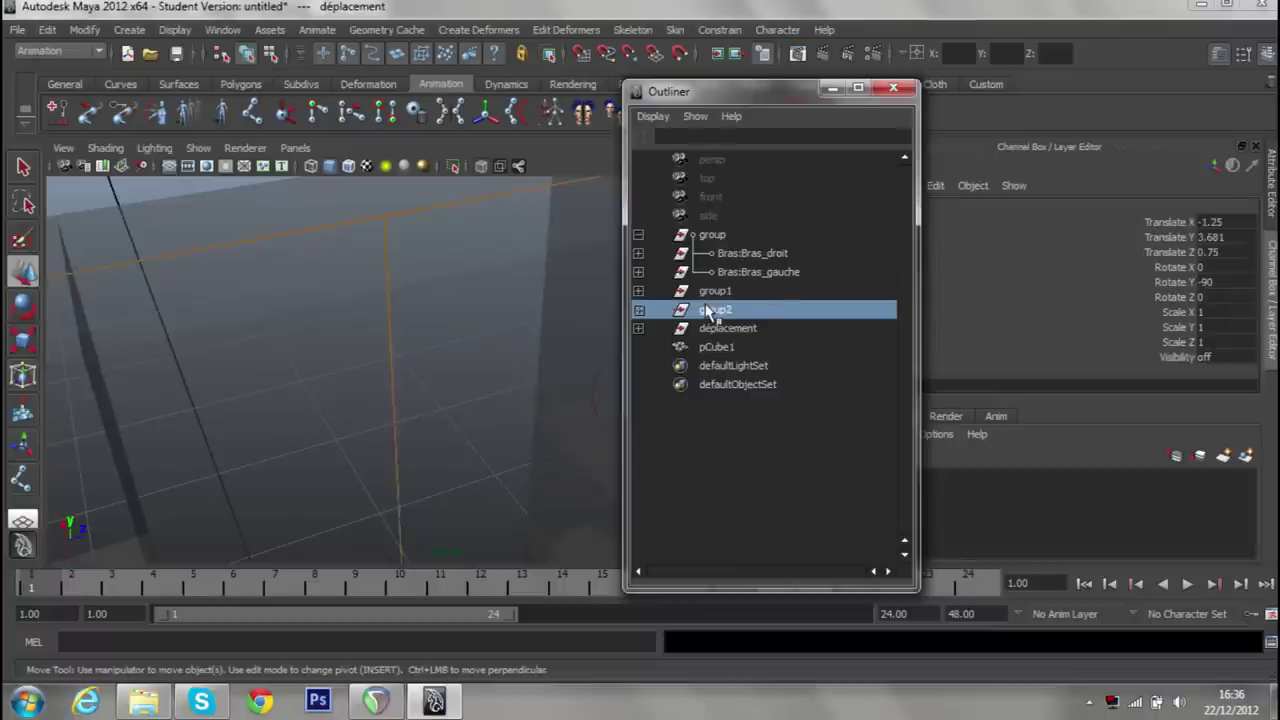
{"action": "double_click", "coordinate": [1228, 357]}
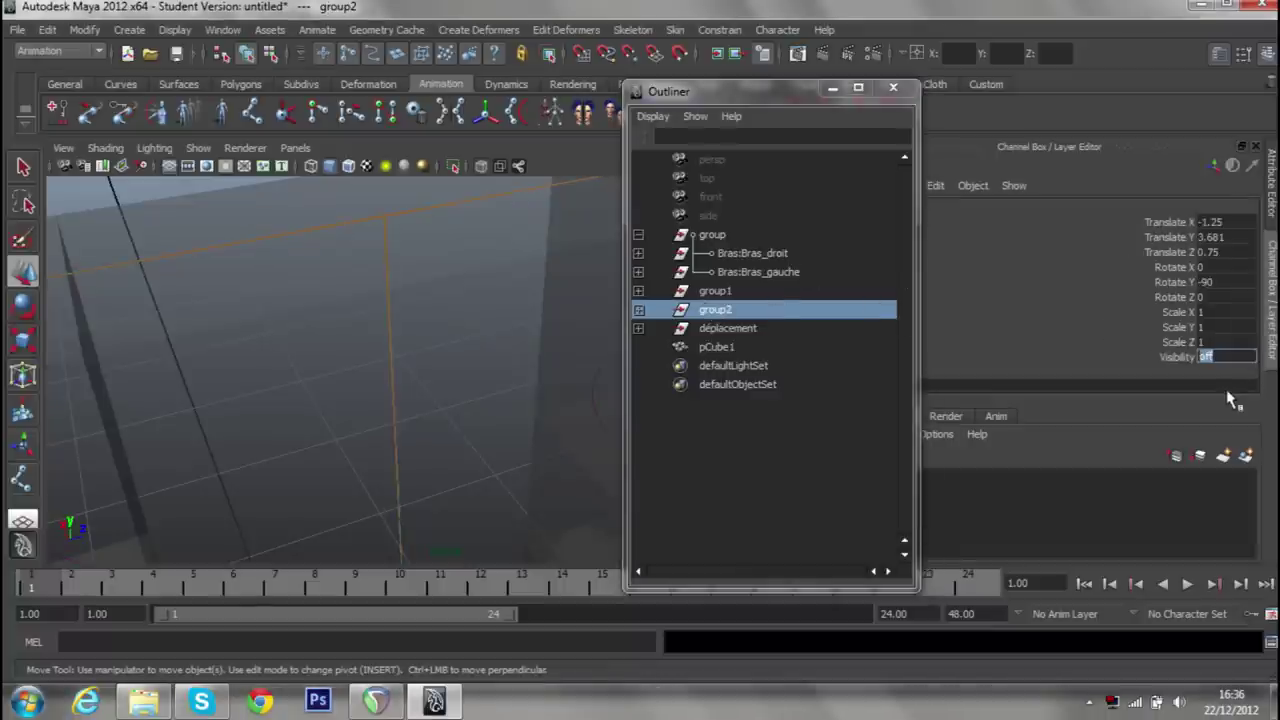
{"action": "type", "text": "on"}
{"action": "key", "text": "Return"}
{"action": "left_click_drag", "start_coordinate": [263, 463], "coordinate": [612, 407]}
Expand the déplacement group and select joint5 at the top of the spine.
{"action": "left_click", "coordinate": [638, 328]}
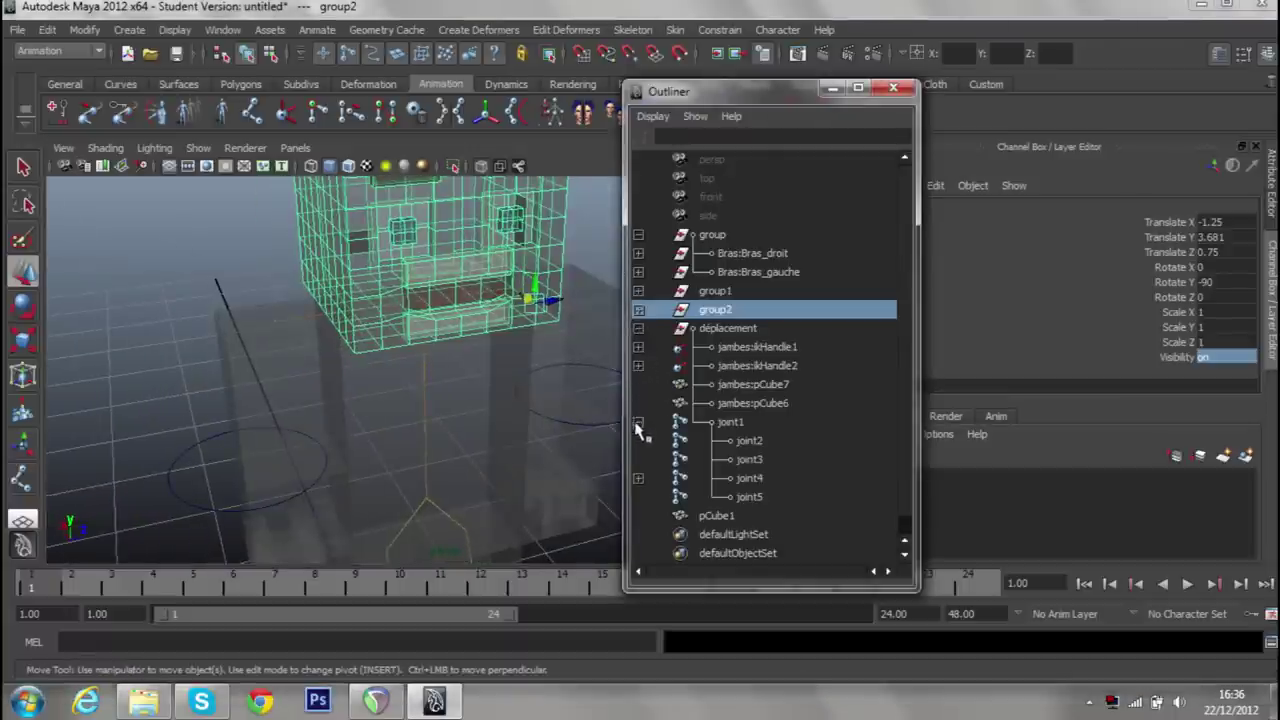
{"action": "left_click", "coordinate": [714, 497]}
{"action": "left_click_drag", "start_coordinate": [557, 437], "coordinate": [457, 391]}
{"action": "left_click_drag", "start_coordinate": [457, 391], "coordinate": [407, 490]}
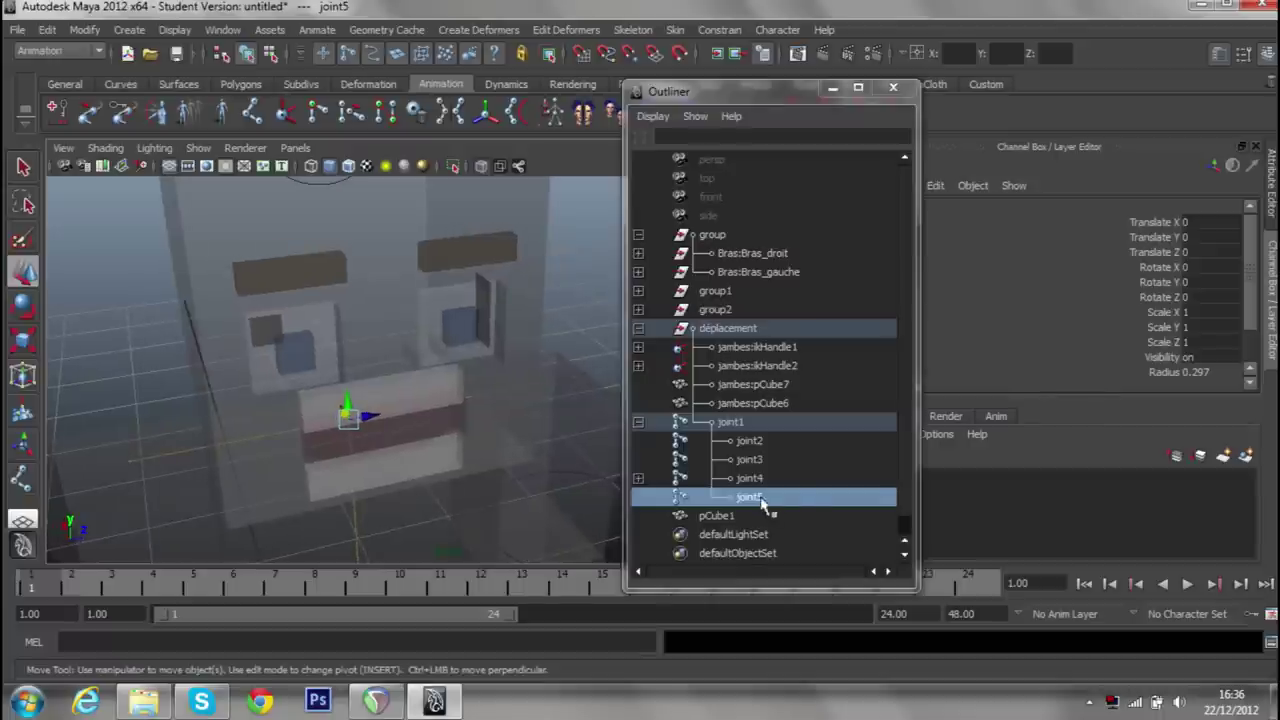
Add head group2 after joint5 and bring up the constraint types list.
{"action": "left_click", "coordinate": [729, 291]}
{"action": "scroll", "scroll_direction": "down", "scroll_amount": 3}
{"action": "scroll", "scroll_direction": "down", "scroll_amount": 3}
{"action": "scroll", "scroll_direction": "down", "scroll_amount": 3}
{"action": "left_click", "coordinate": [720, 291]}
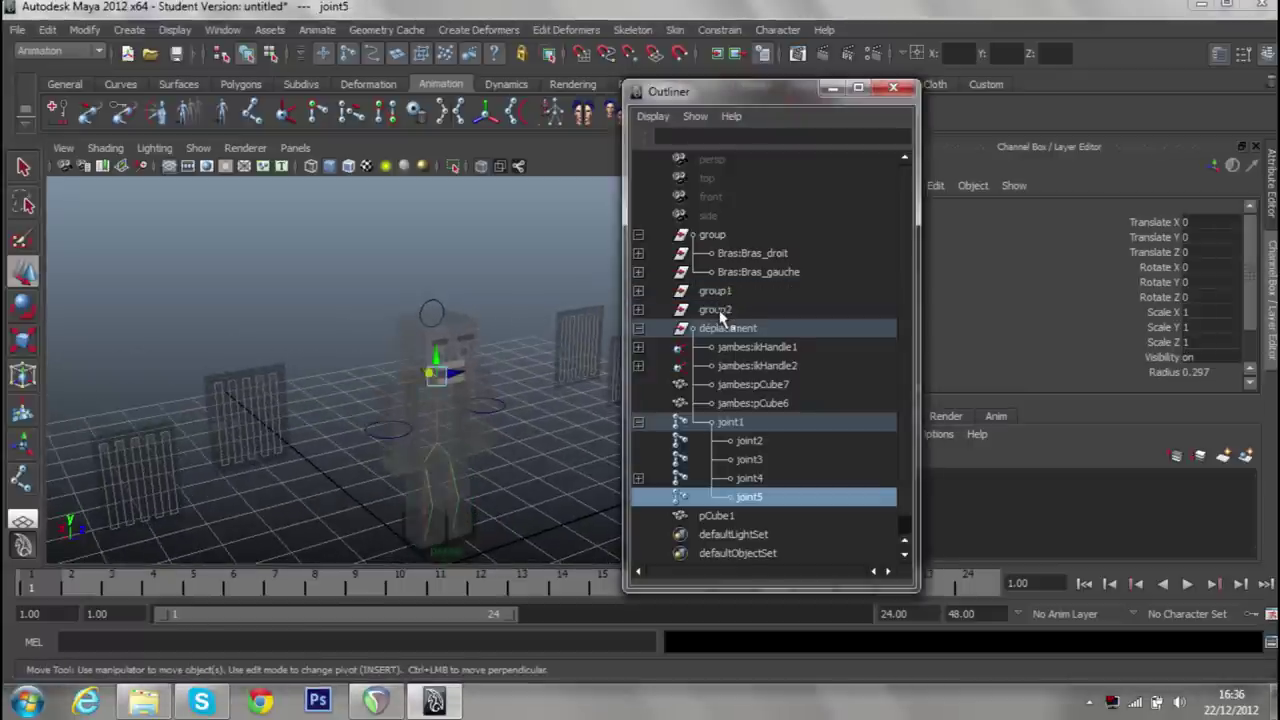
{"action": "left_click", "coordinate": [720, 310]}
{"action": "left_click", "coordinate": [720, 310]}
{"action": "left_click", "coordinate": [720, 310]}
{"action": "key", "text": "f"}
{"action": "left_click_drag", "start_coordinate": [443, 371], "coordinate": [496, 400]}
{"action": "key", "text": "q"}
{"action": "left_click", "coordinate": [706, 31]}
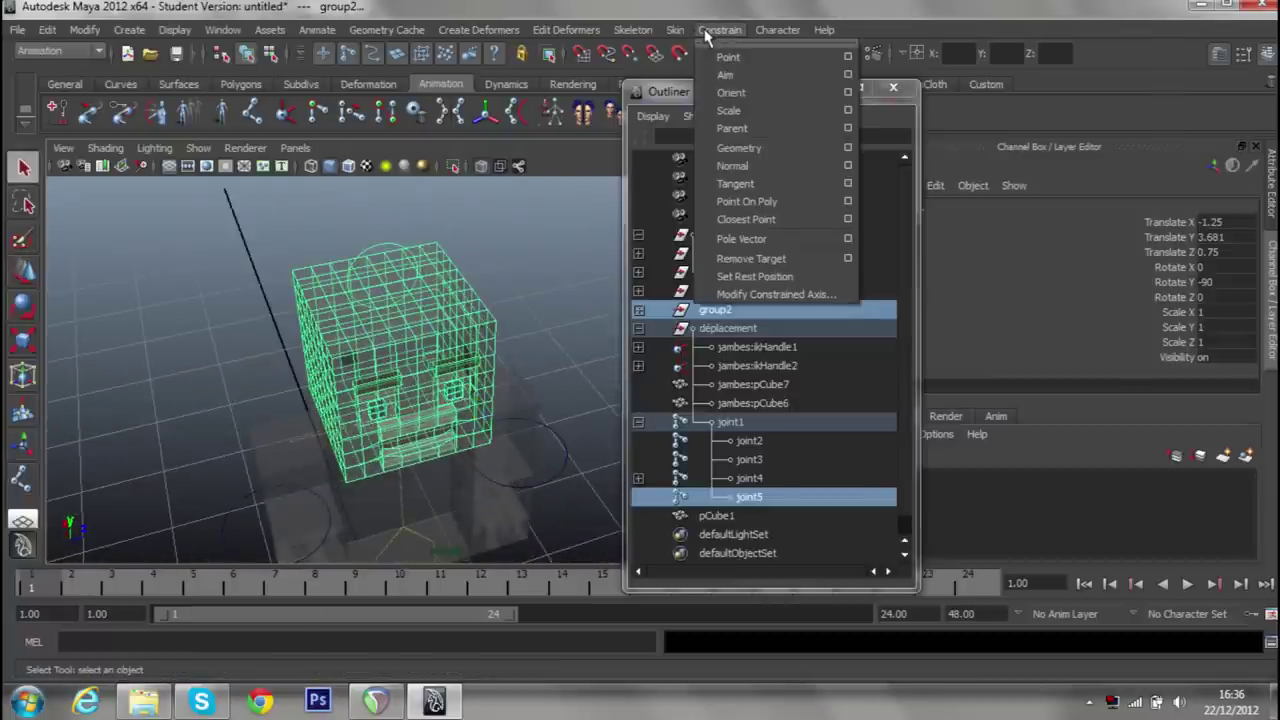
Point-constrain group2 to joint5, then undo that constraint.
{"action": "left_click", "coordinate": [722, 57]}
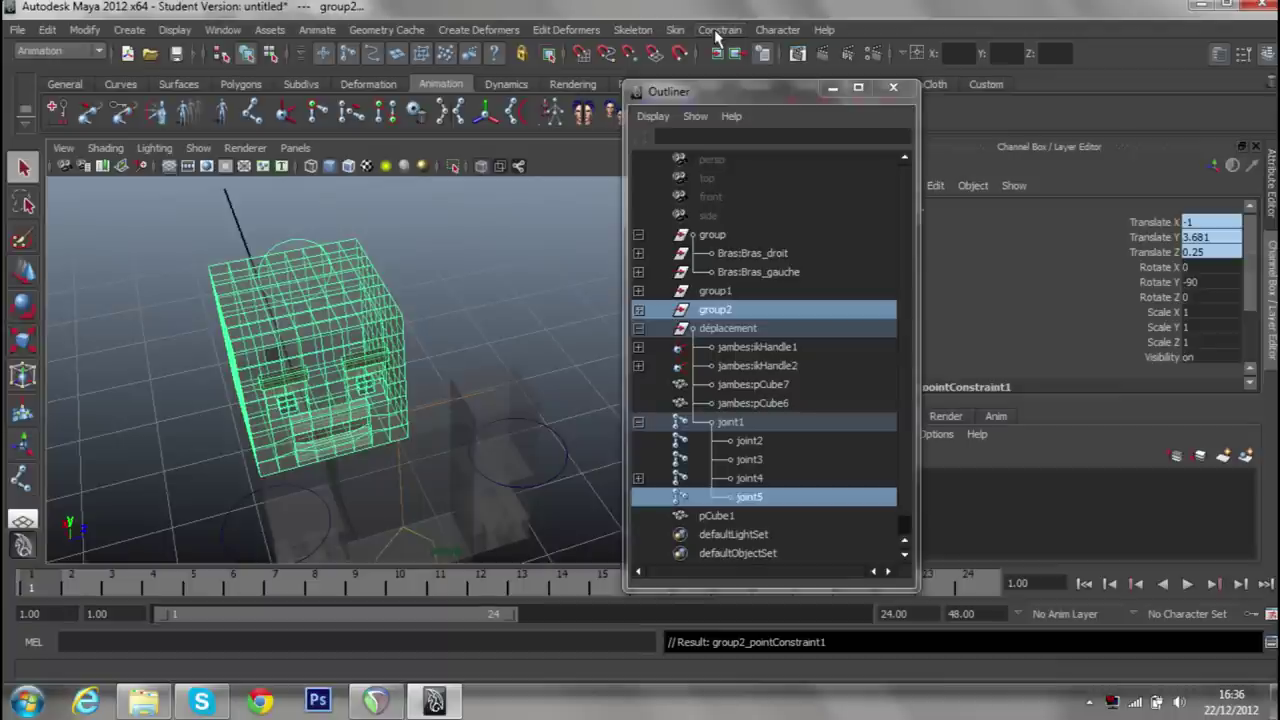
{"action": "left_click", "coordinate": [716, 31]}
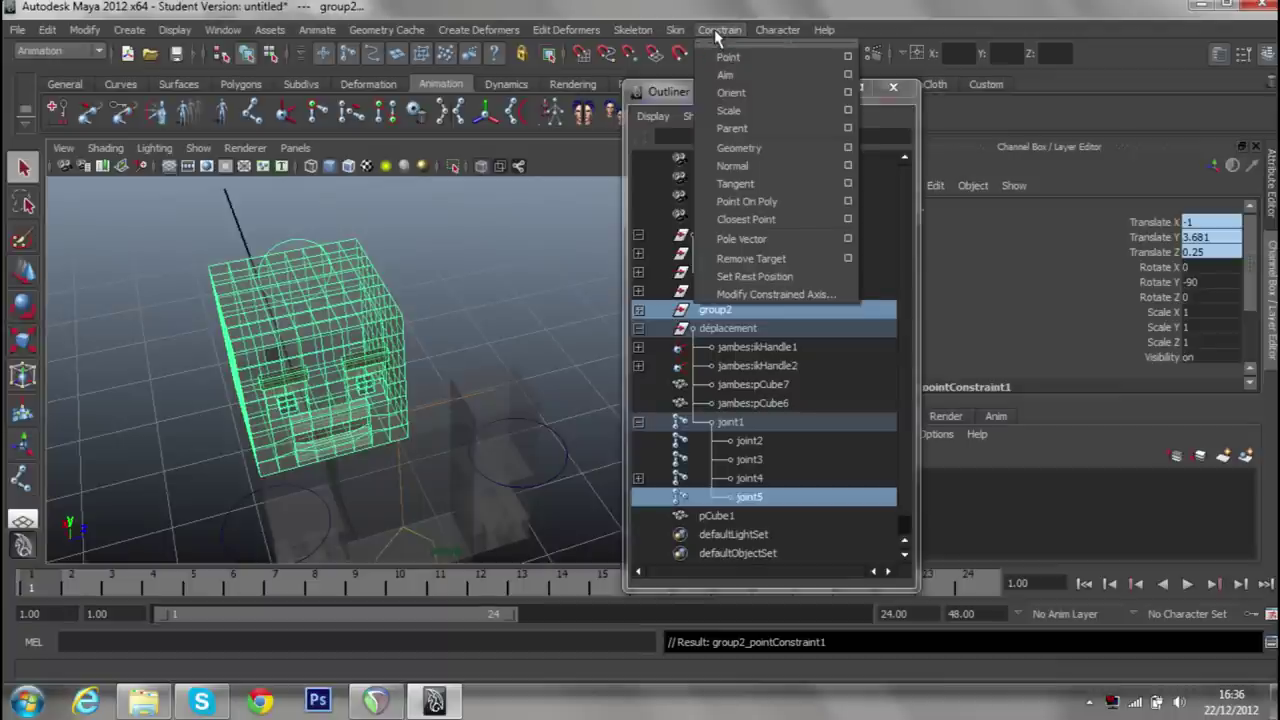
{"action": "left_click", "coordinate": [716, 33]}
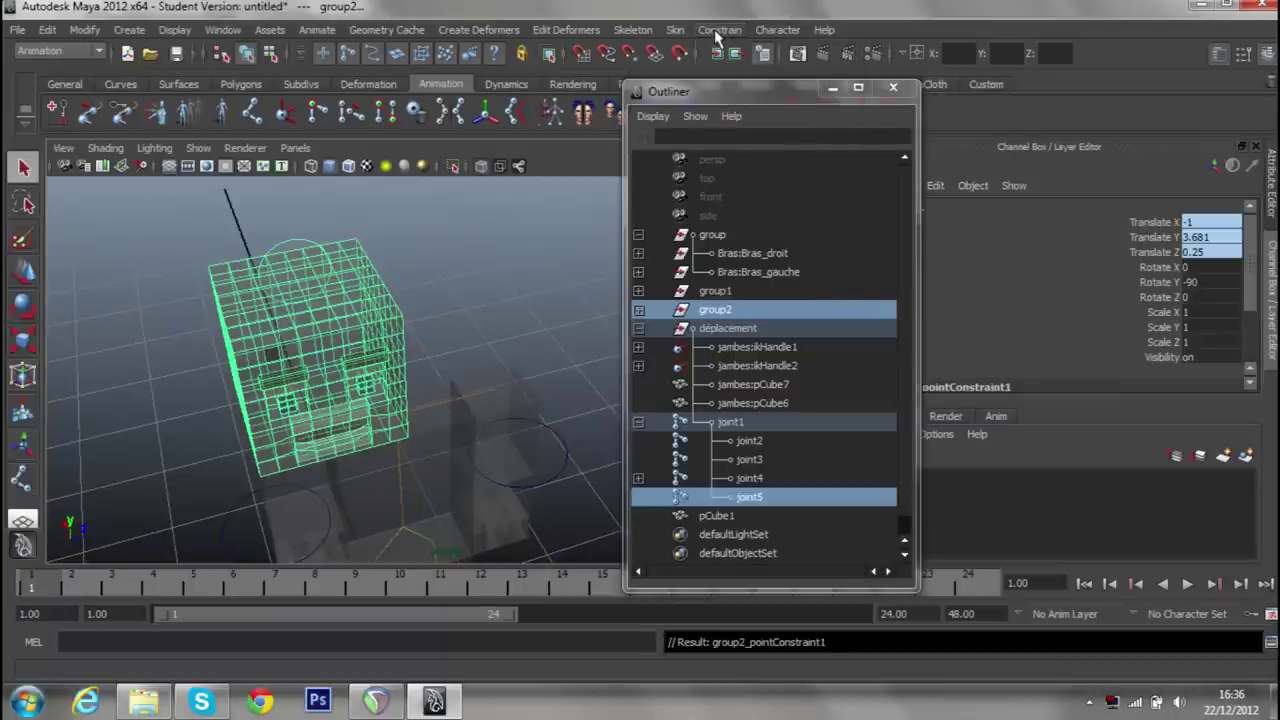
{"action": "key", "text": "ctrl+z"}
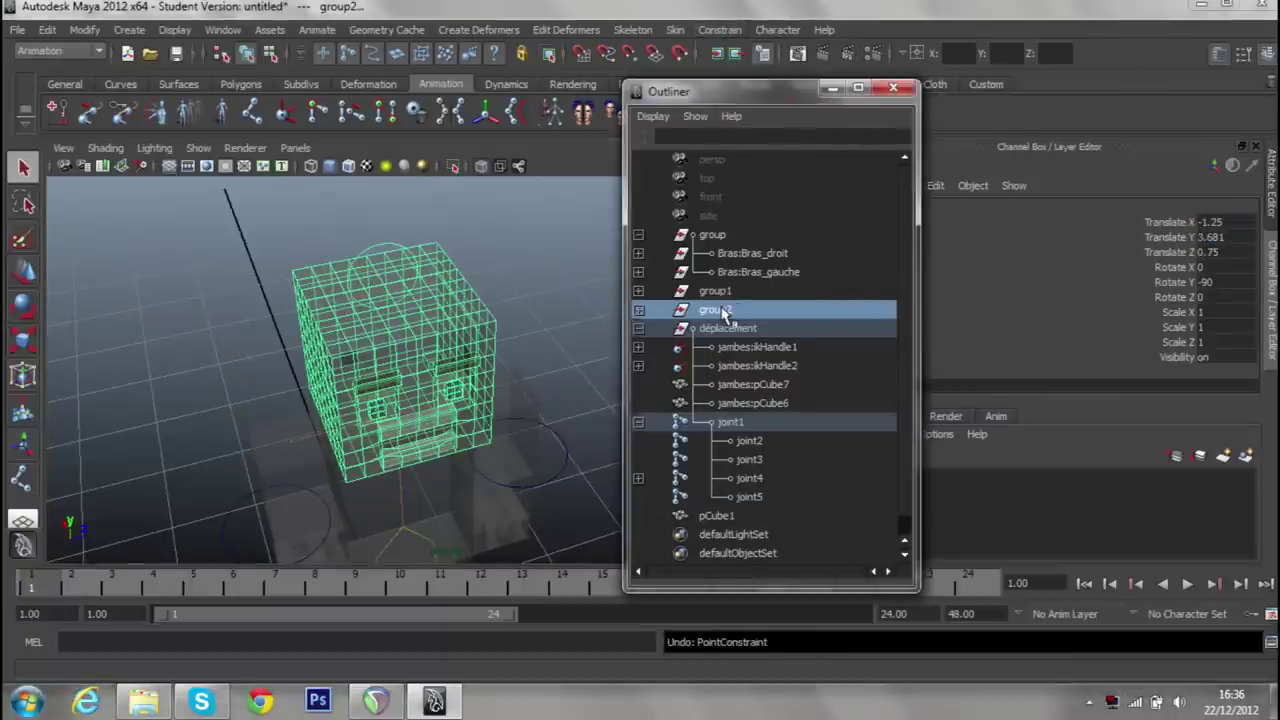
Move group2's pivot down to the base of the head, then select joint5.
{"action": "left_click", "coordinate": [715, 310]}
{"action": "key", "text": "f"}
{"action": "left_click_drag", "start_coordinate": [420, 350], "coordinate": [406, 314]}
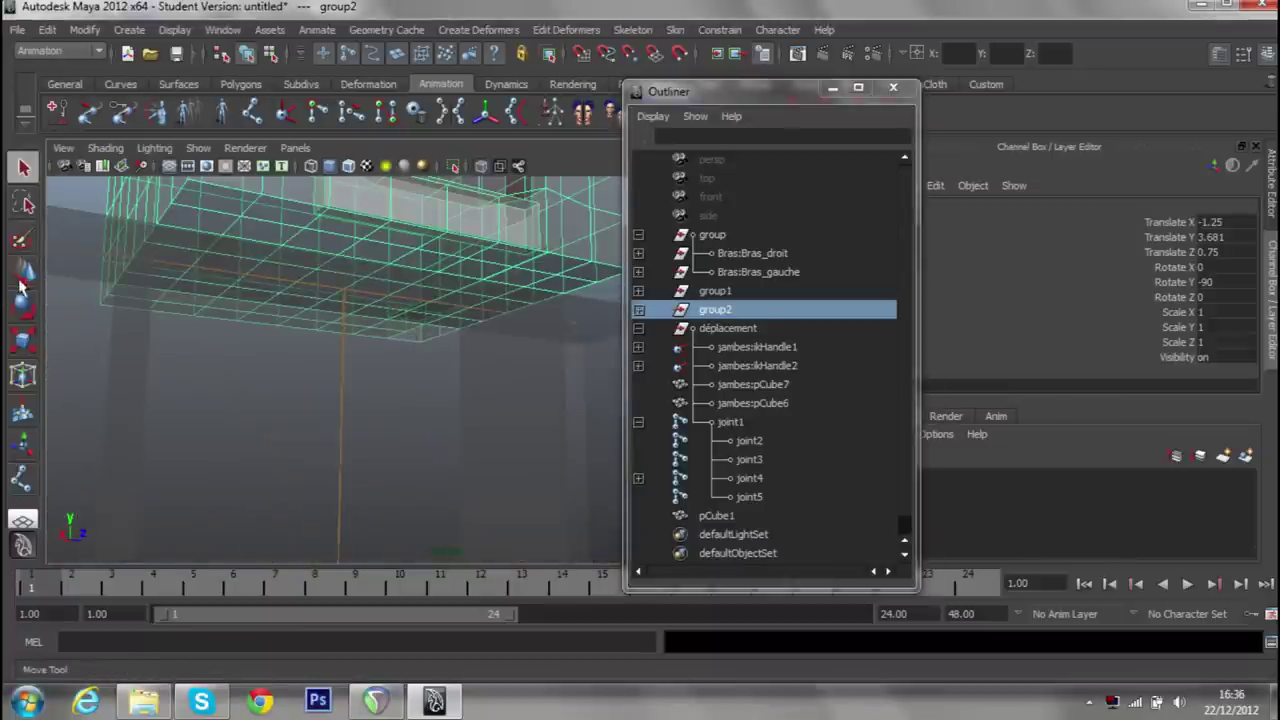
{"action": "key", "text": "w"}
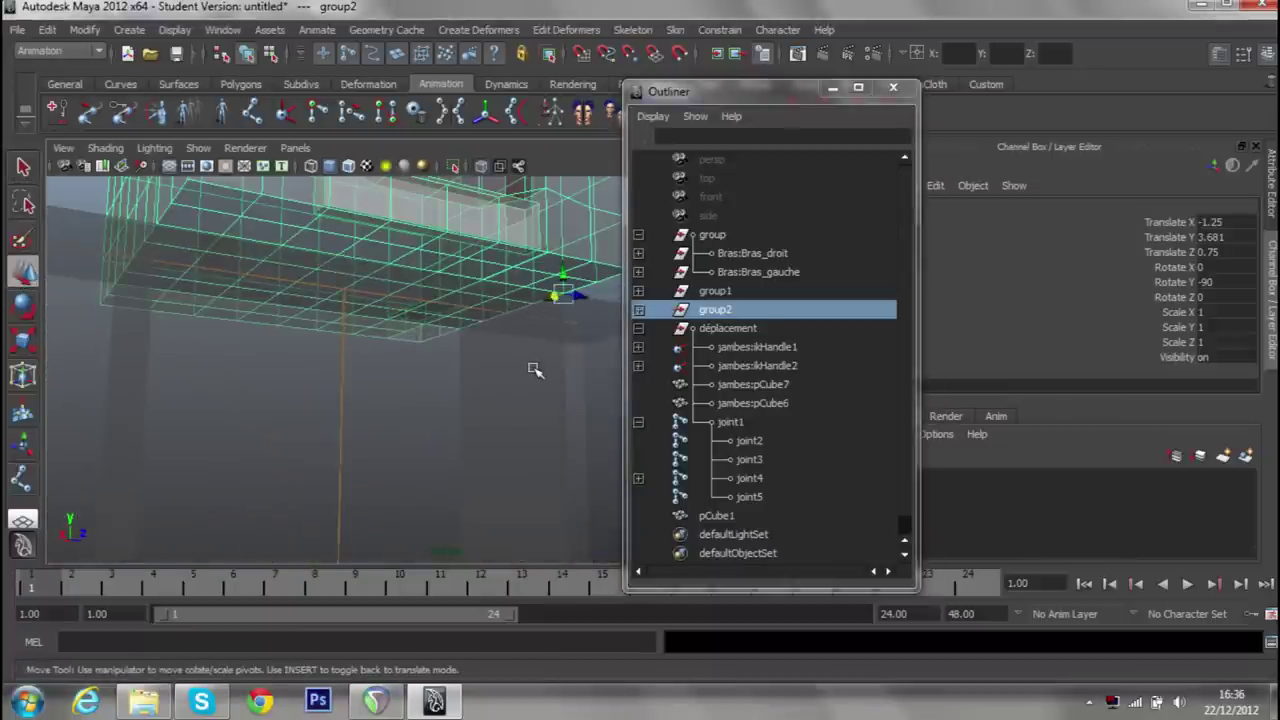
{"action": "left_click", "coordinate": [561, 293]}
{"action": "left_click_drag", "start_coordinate": [561, 293], "coordinate": [370, 422]}
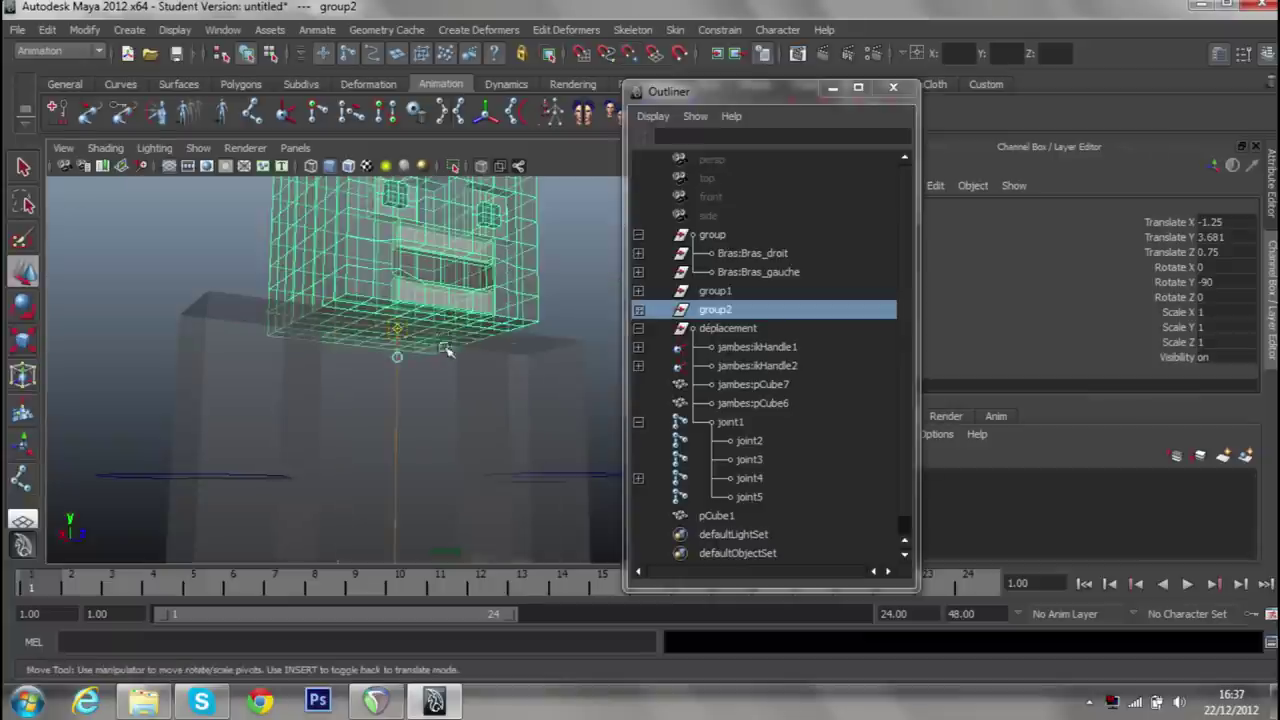
{"action": "key", "text": "Insert"}
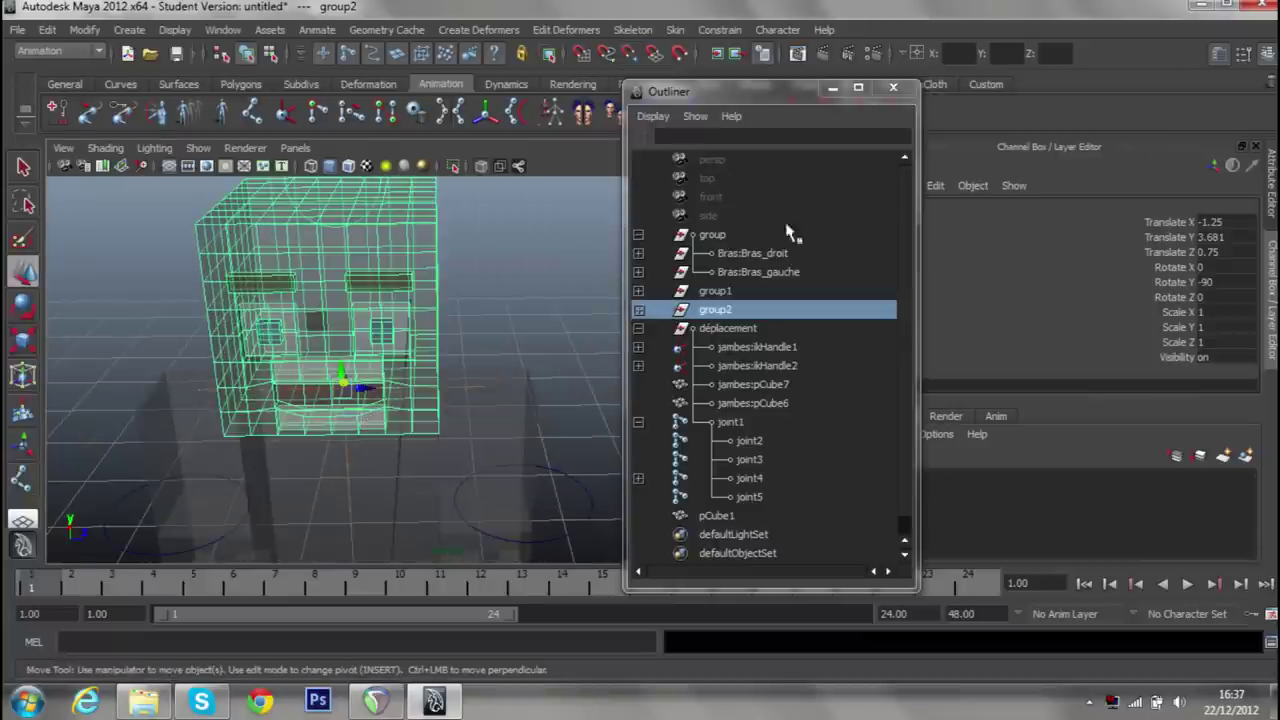
{"action": "left_click", "coordinate": [728, 497]}
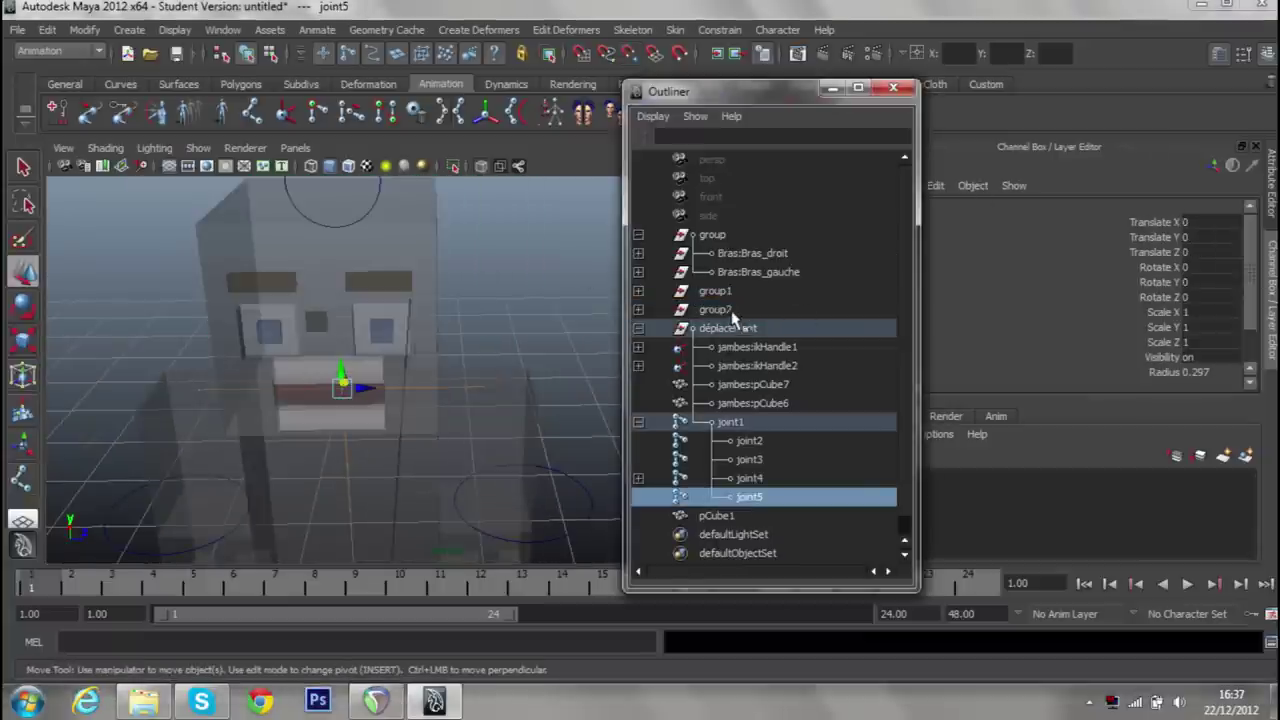
Apply both a point and an orient constraint from joint5 to group2.
{"action": "left_click", "coordinate": [729, 310]}
{"action": "left_click", "coordinate": [670, 32]}
{"action": "mouse_move", "coordinate": [719, 30]}
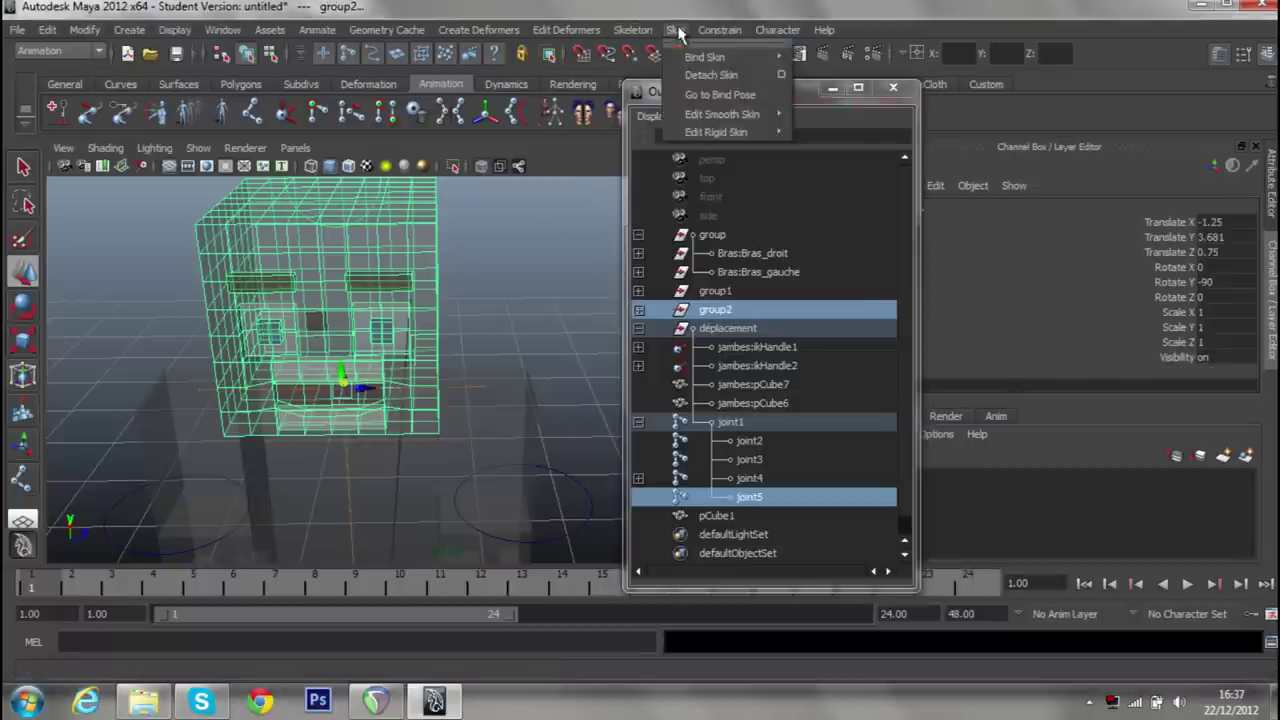
{"action": "left_click", "coordinate": [728, 57]}
{"action": "left_click", "coordinate": [720, 30]}
{"action": "left_click", "coordinate": [738, 92]}
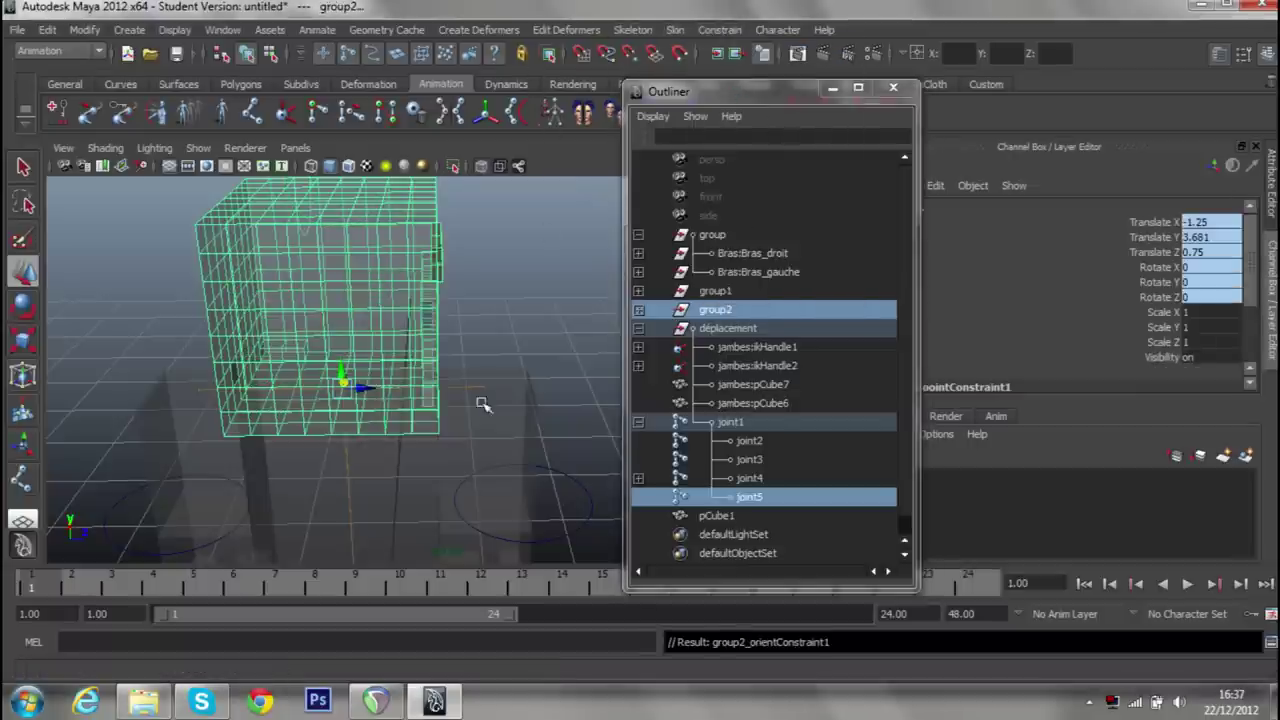
{"action": "left_click_drag", "start_coordinate": [518, 312], "coordinate": [529, 314]}
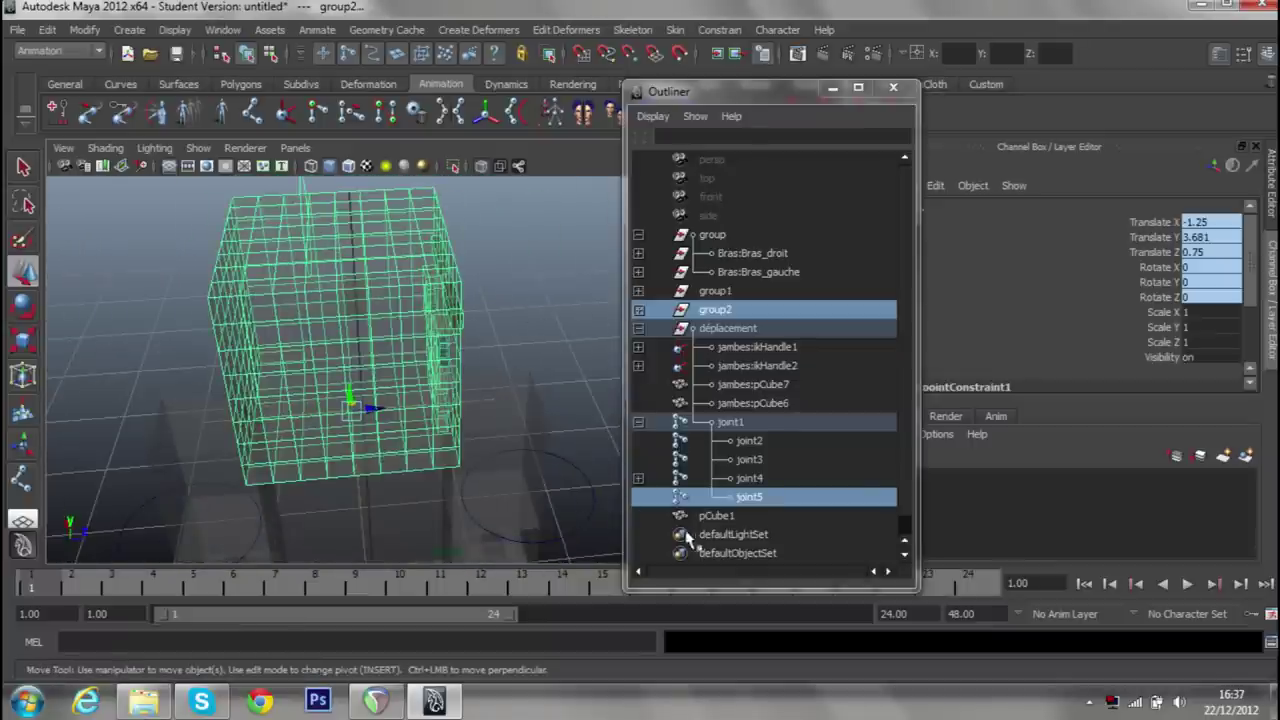
Test-move and test-rotate joint5 to confirm the head follows, undoing each.
{"action": "left_click", "coordinate": [708, 498]}
{"action": "left_click_drag", "start_coordinate": [371, 416], "coordinate": [466, 403]}
{"action": "key", "text": "ctrl+z"}
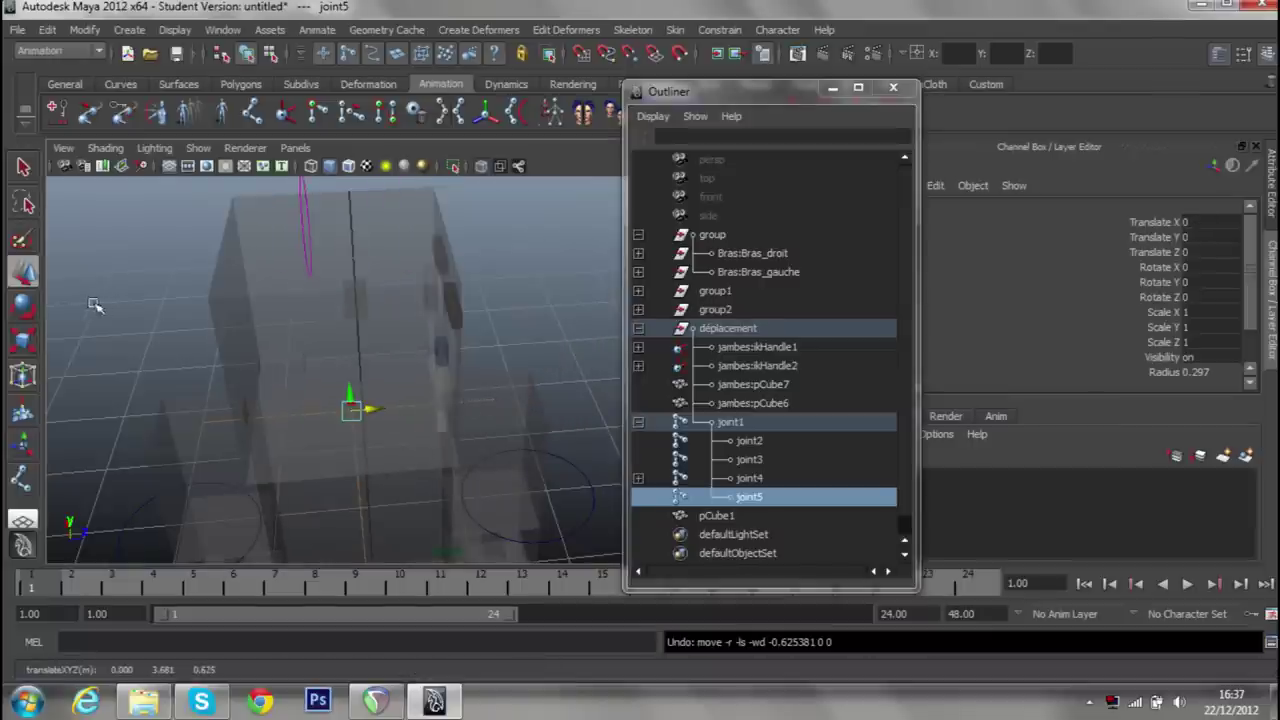
{"action": "left_click", "coordinate": [40, 310]}
{"action": "left_click_drag", "start_coordinate": [372, 420], "coordinate": [445, 400]}
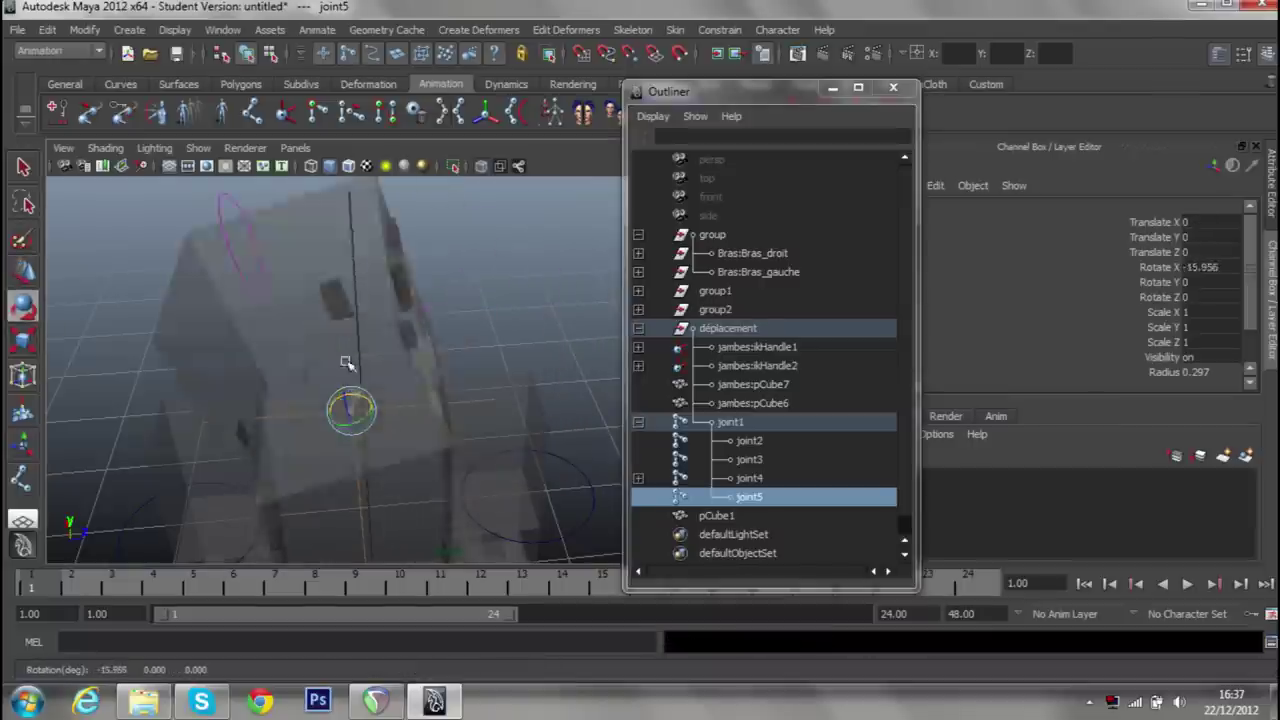
{"action": "key", "text": "ctrl+z"}
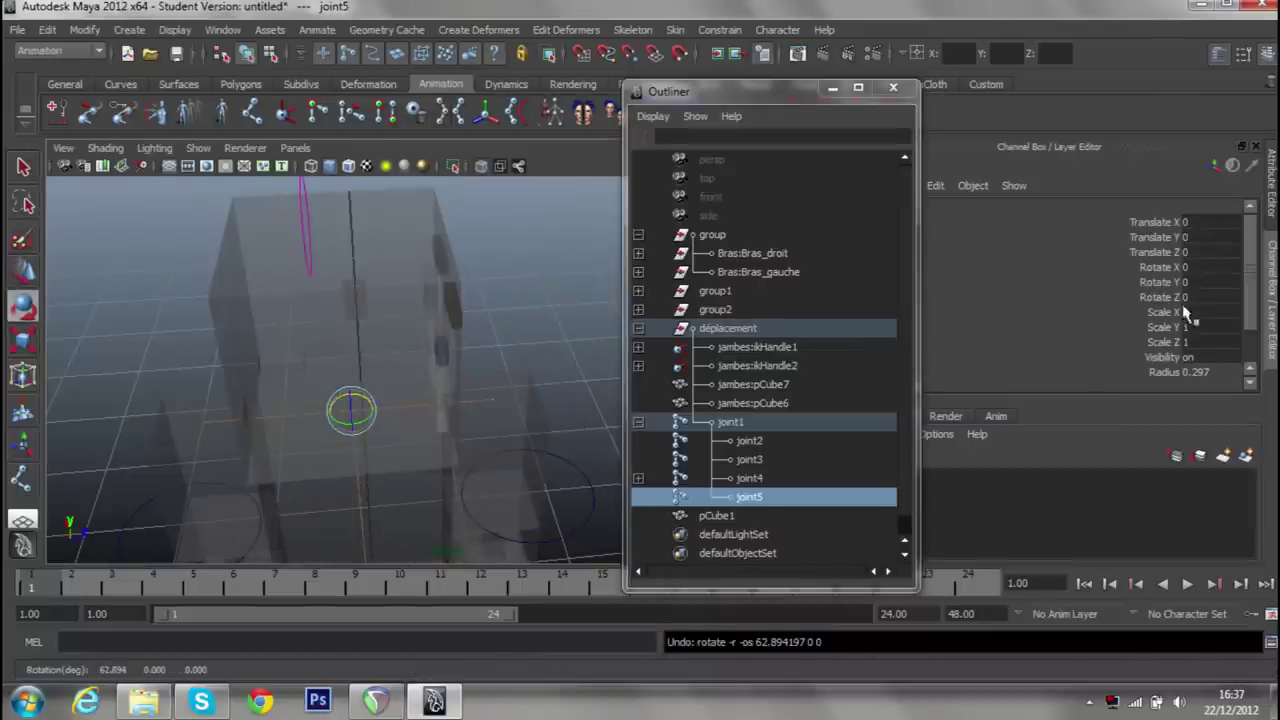
Set joint5's Rotate Y to -90 in the Channel Box.
{"action": "left_click", "coordinate": [1208, 282]}
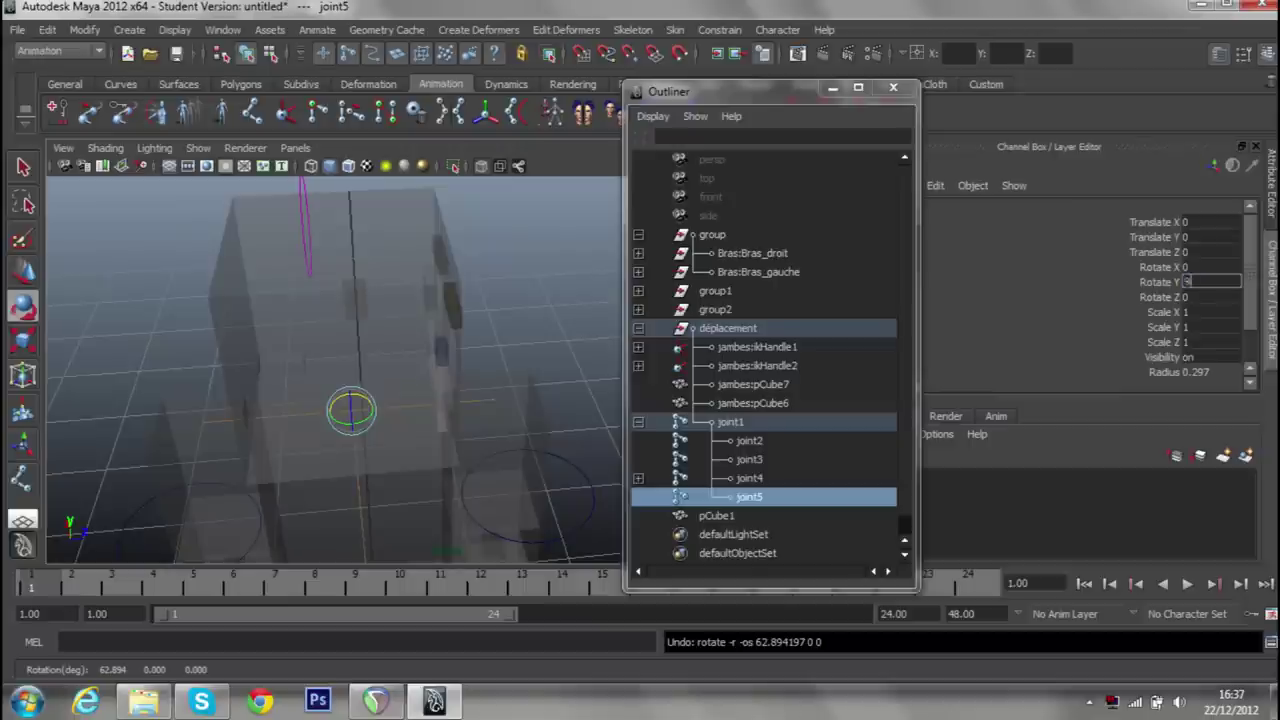
{"action": "type", "text": "0"}
{"action": "key", "text": "Return"}
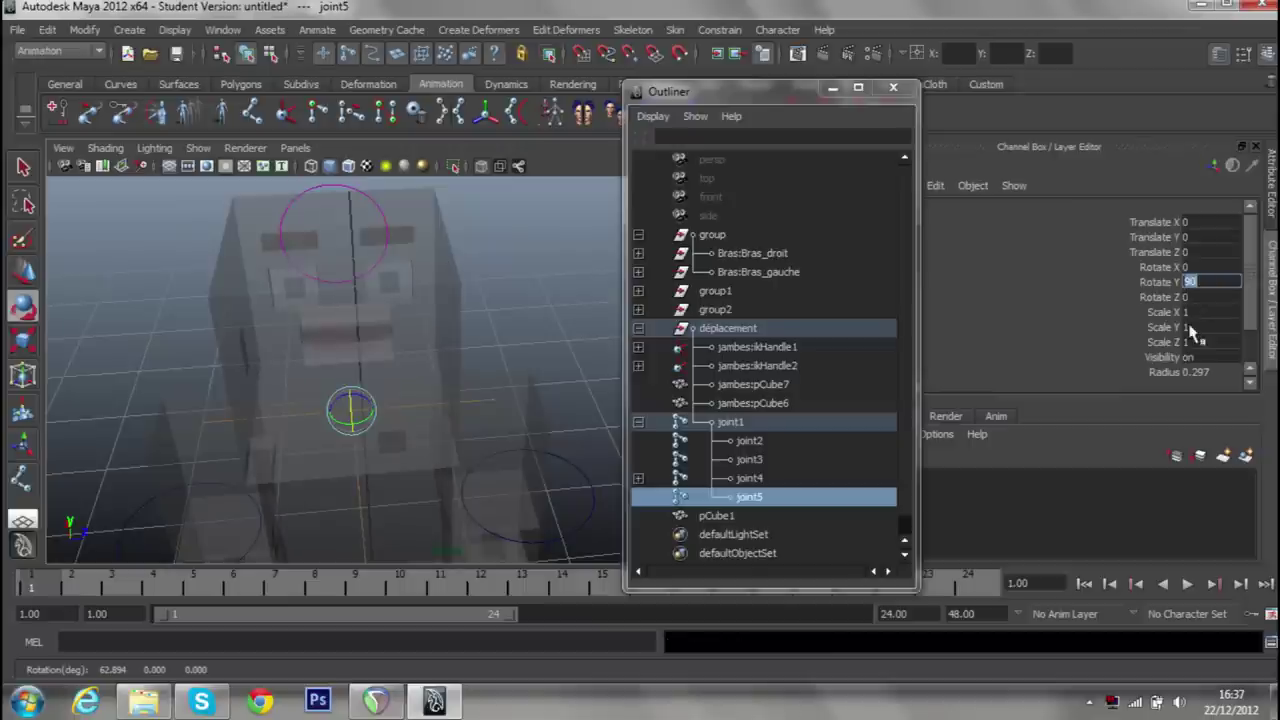
{"action": "type", "text": "0"}
{"action": "key", "text": "Return"}
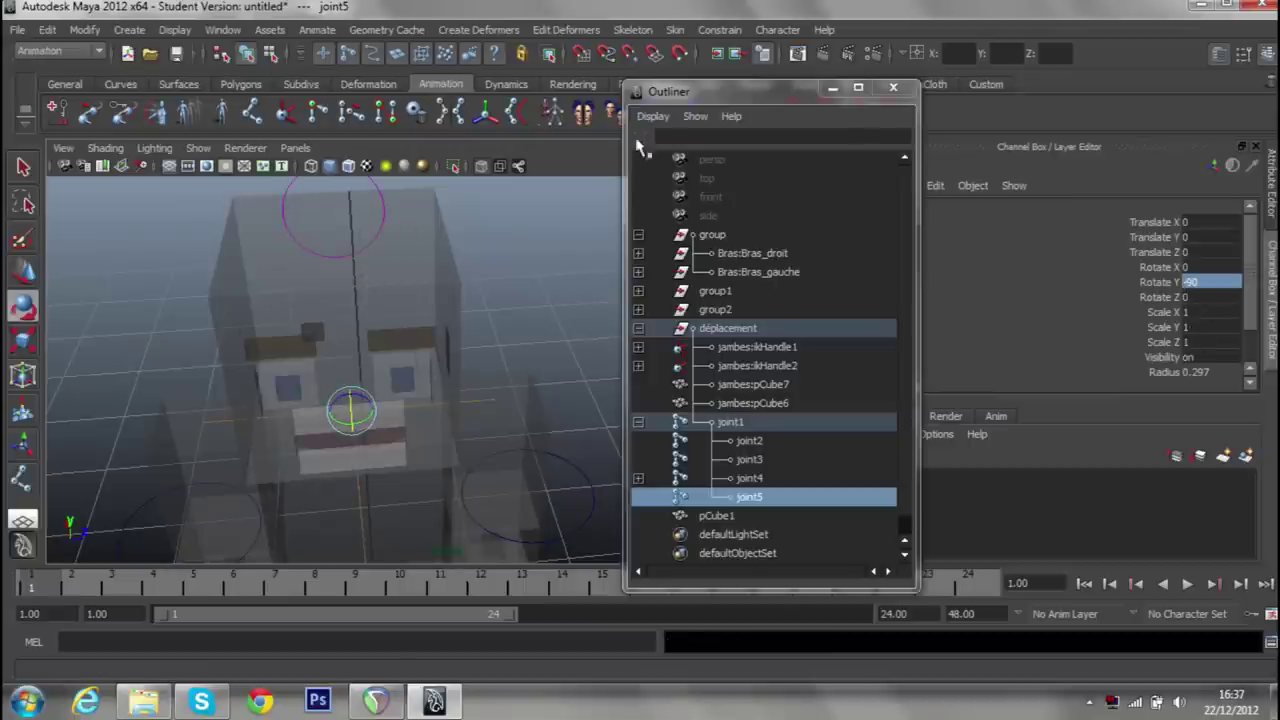
{"action": "left_click_drag", "start_coordinate": [450, 330], "coordinate": [550, 292]}
{"action": "scroll", "scroll_direction": "up", "scroll_amount": 3}
{"action": "scroll", "scroll_direction": "up", "scroll_amount": 3}
{"action": "left_click_drag", "start_coordinate": [437, 360], "coordinate": [521, 336]}
{"action": "scroll", "scroll_direction": "up", "scroll_amount": 3}
{"action": "scroll", "scroll_direction": "up", "scroll_amount": 3}
{"action": "left_click_drag", "start_coordinate": [486, 411], "coordinate": [400, 391]}
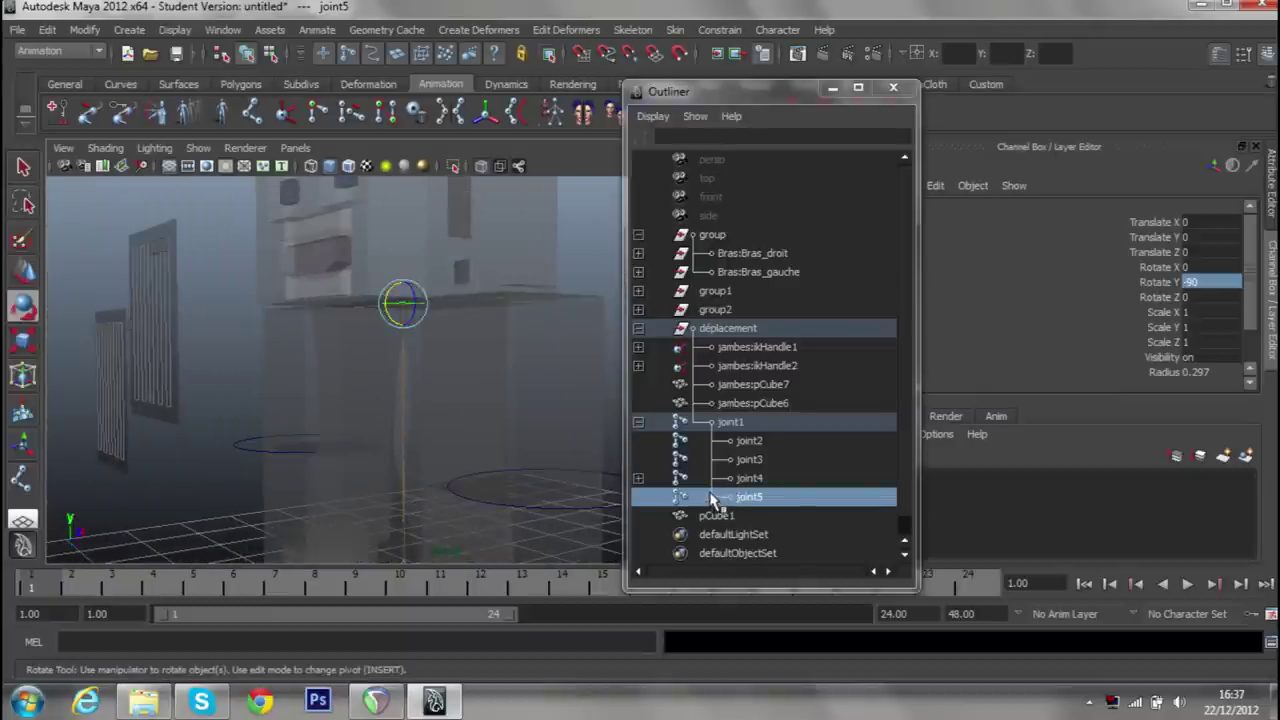
Reorder joint5 in the Outliner to be joint1's first child, ahead of joint2.
{"action": "left_click_drag", "start_coordinate": [714, 497], "coordinate": [714, 442]}
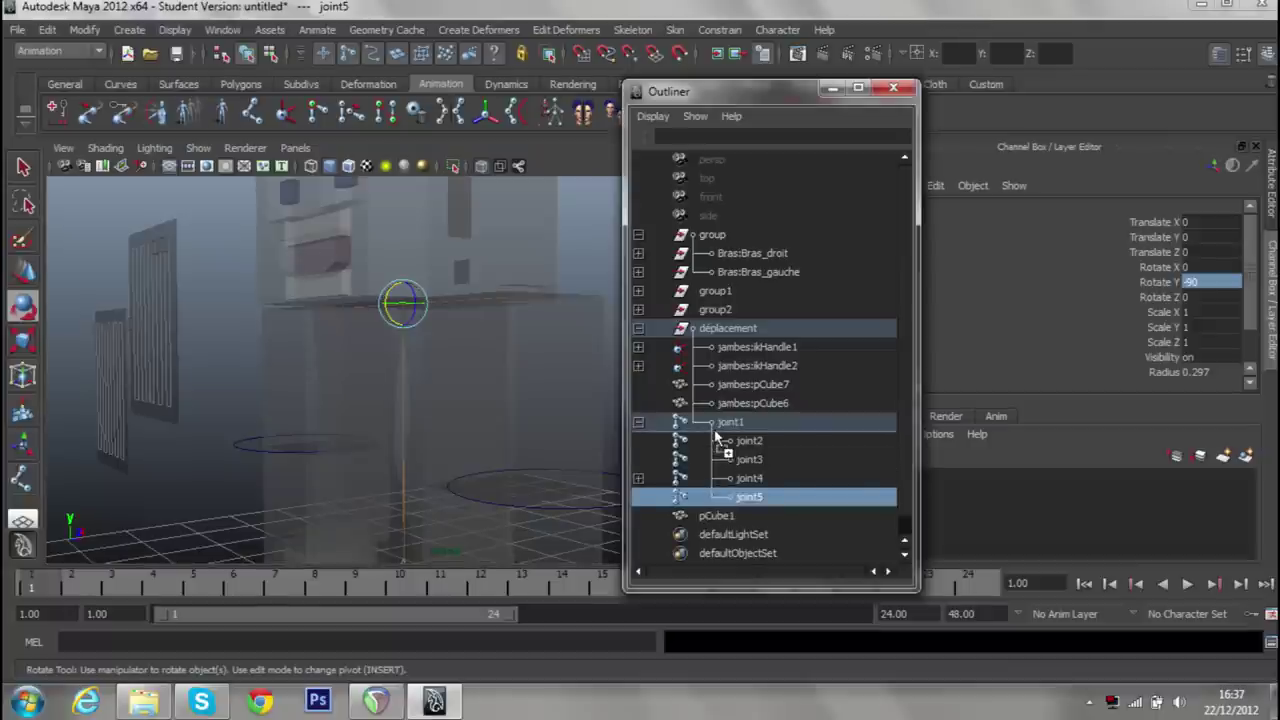
{"action": "left_click_drag", "start_coordinate": [524, 461], "coordinate": [566, 466]}
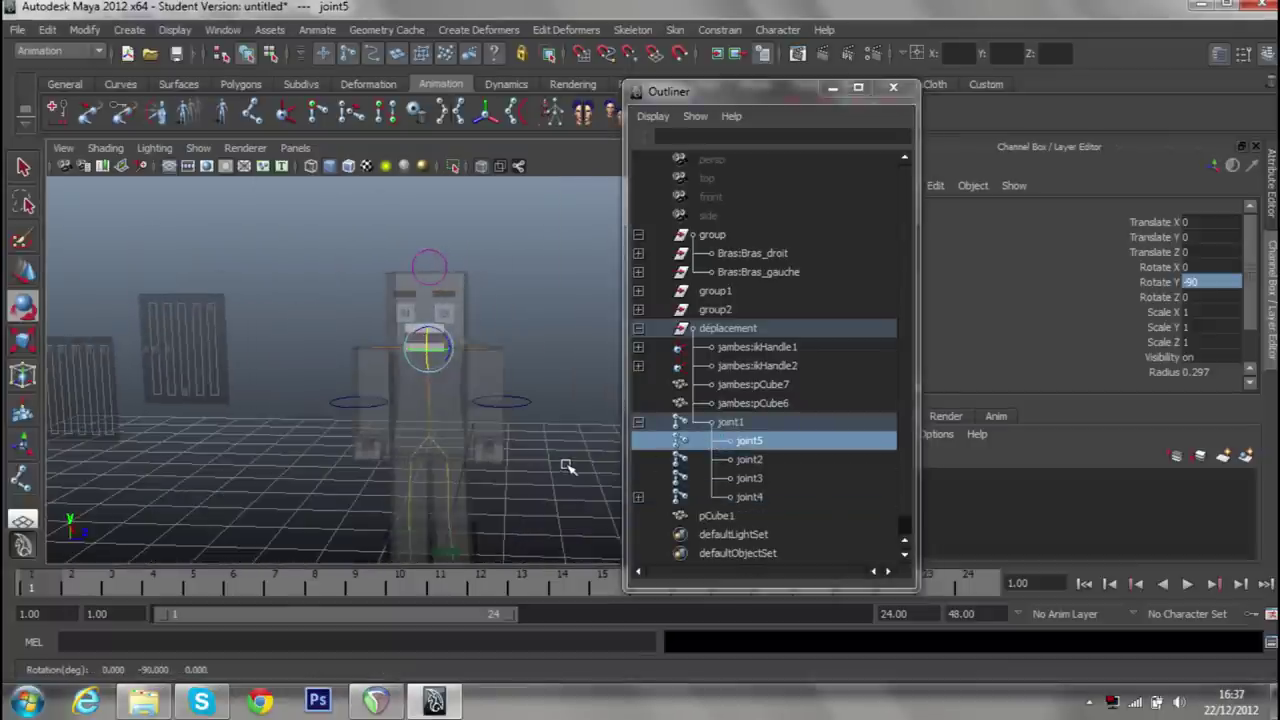
{"action": "left_click", "coordinate": [24, 167]}
{"action": "left_click", "coordinate": [271, 215]}
{"action": "left_click_drag", "start_coordinate": [271, 215], "coordinate": [302, 323]}
Select joint5 and test-move it sideways, then undo the test move.
{"action": "left_click", "coordinate": [708, 498]}
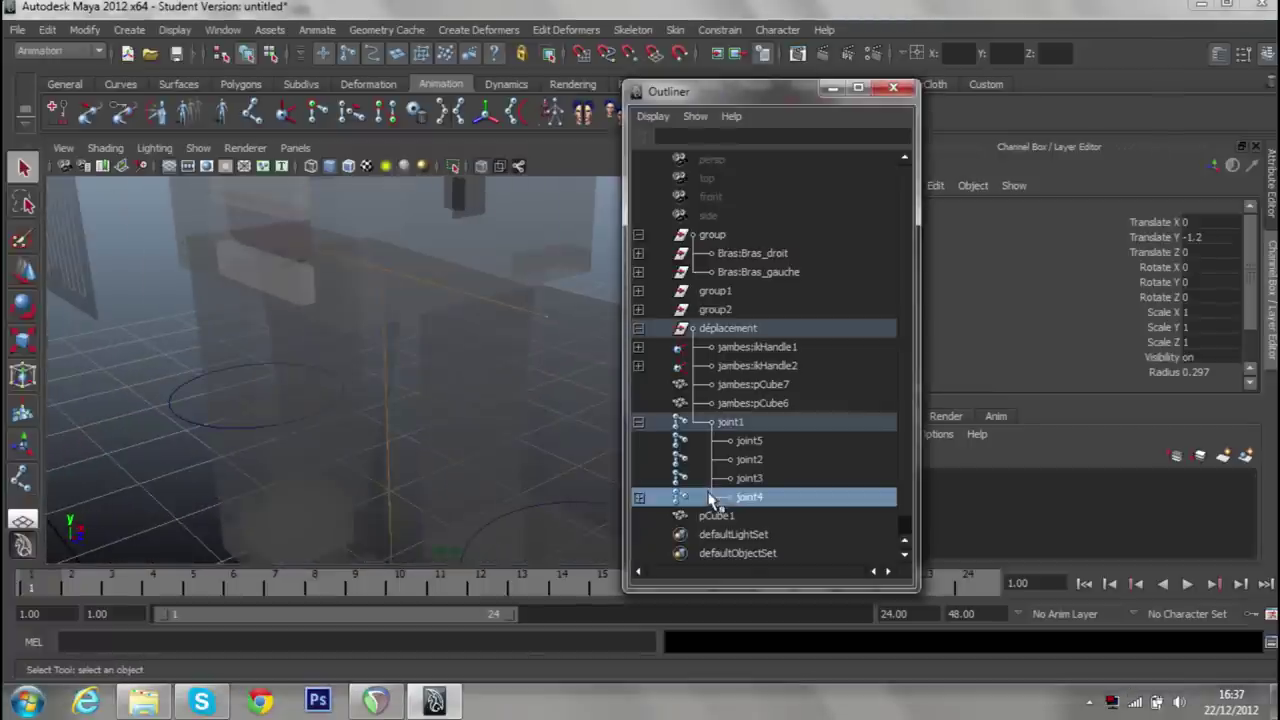
{"action": "left_click_drag", "start_coordinate": [458, 405], "coordinate": [545, 386]}
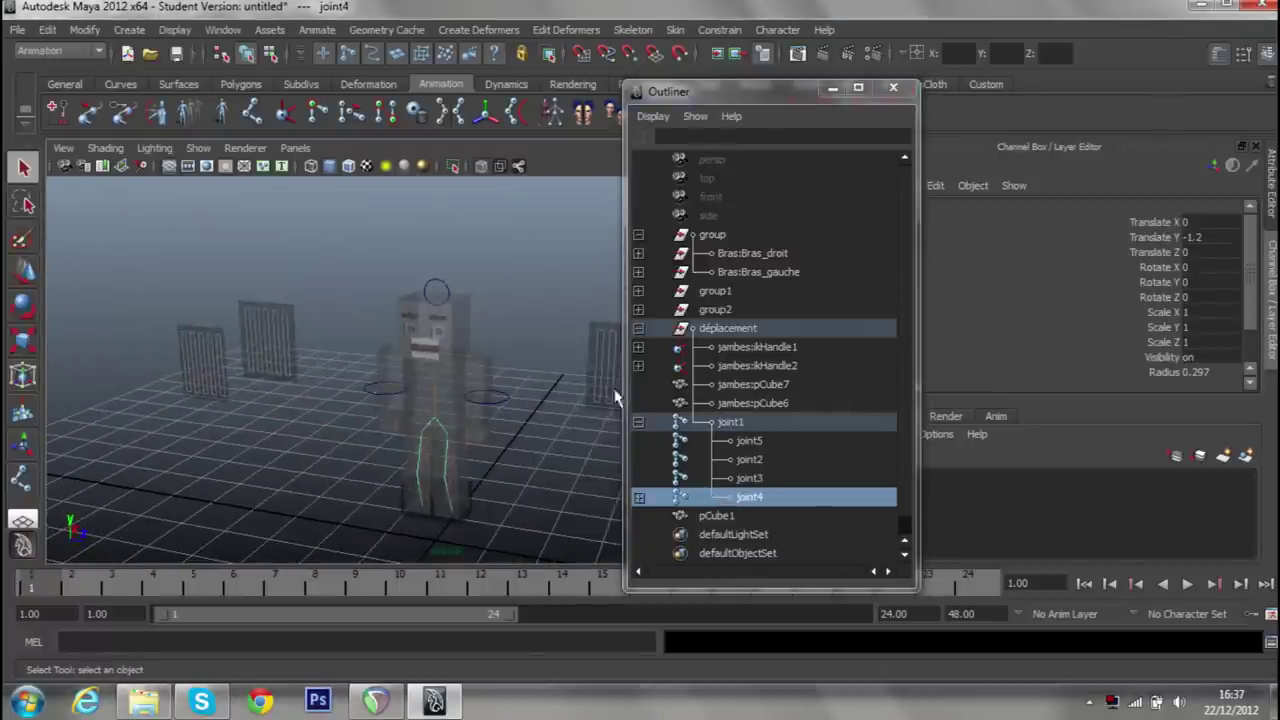
{"action": "left_click", "coordinate": [695, 424]}
{"action": "left_click", "coordinate": [710, 445]}
{"action": "key", "text": "f"}
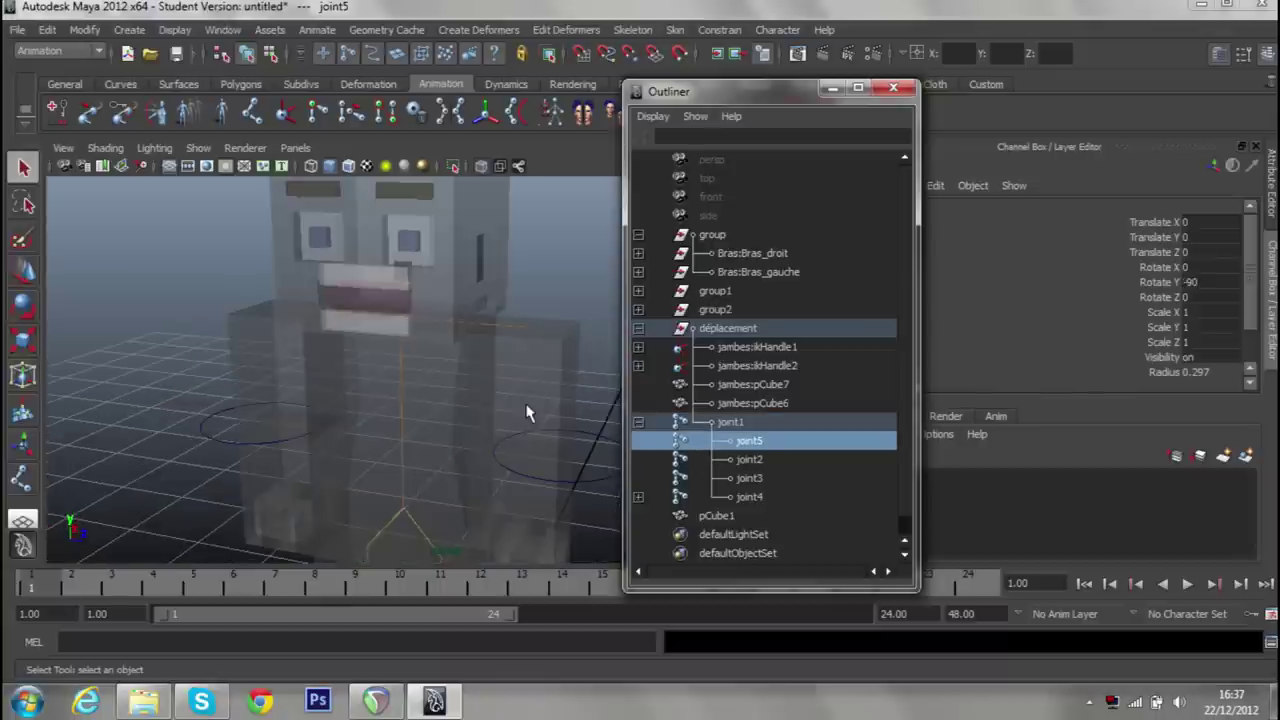
{"action": "left_click", "coordinate": [24, 270]}
{"action": "left_click_drag", "start_coordinate": [417, 320], "coordinate": [466, 323]}
{"action": "key", "text": "ctrl+z"}
{"action": "key", "text": "ctrl+z"}
{"action": "key", "text": "ctrl+z"}
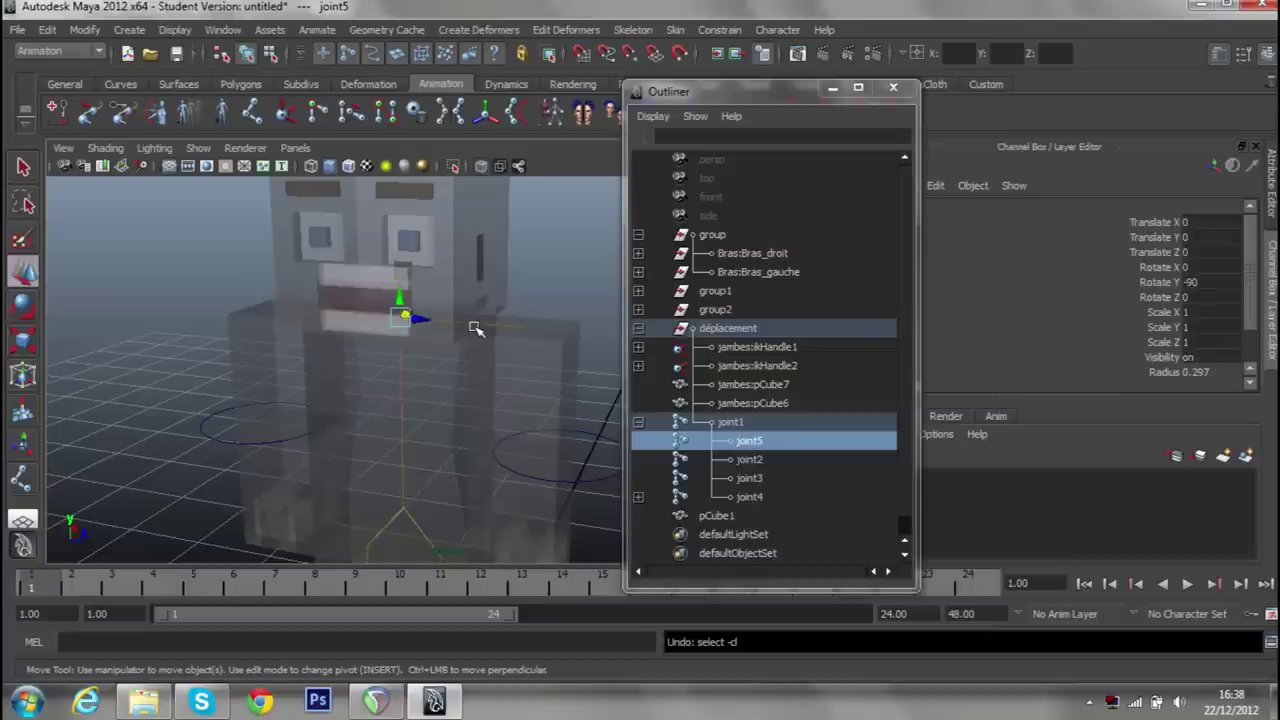
Undo joint5's reordering and its -90 and 90 Rotate Y edits.
{"action": "left_click_drag", "start_coordinate": [443, 320], "coordinate": [457, 309]}
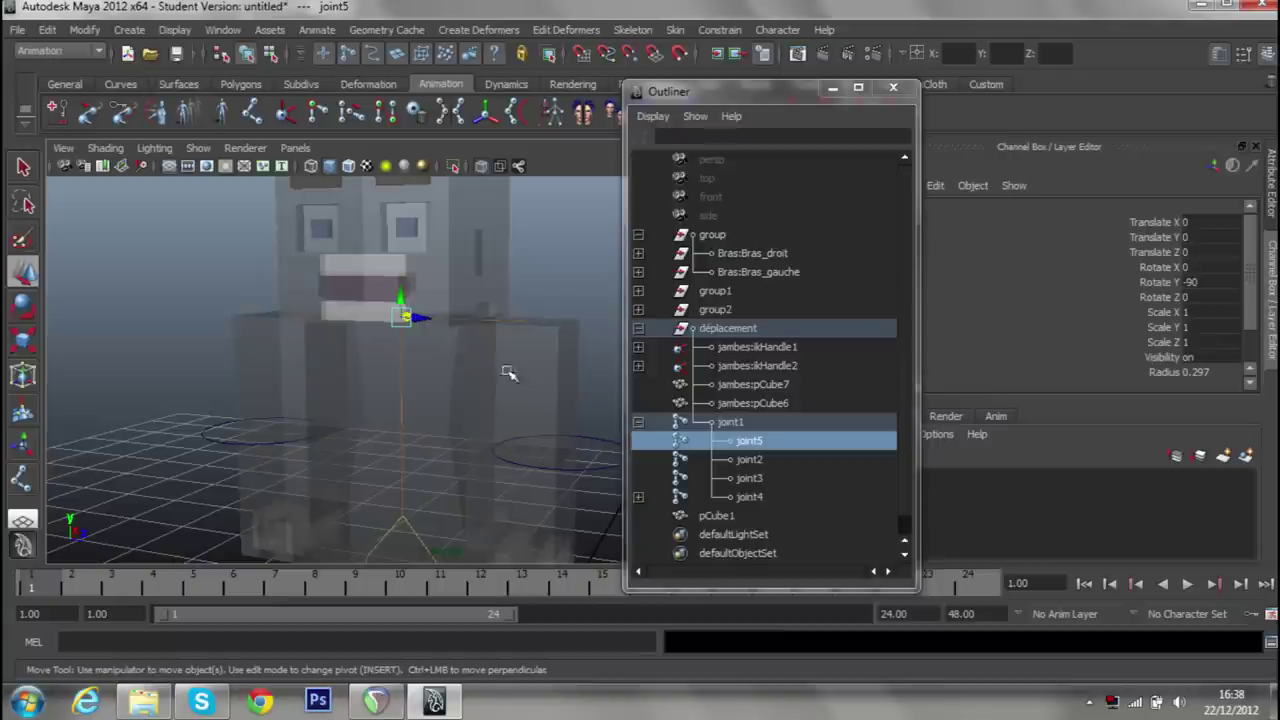
{"action": "key", "text": "ctrl+z"}
{"action": "key", "text": "ctrl+z"}
{"action": "key", "text": "ctrl+z"}
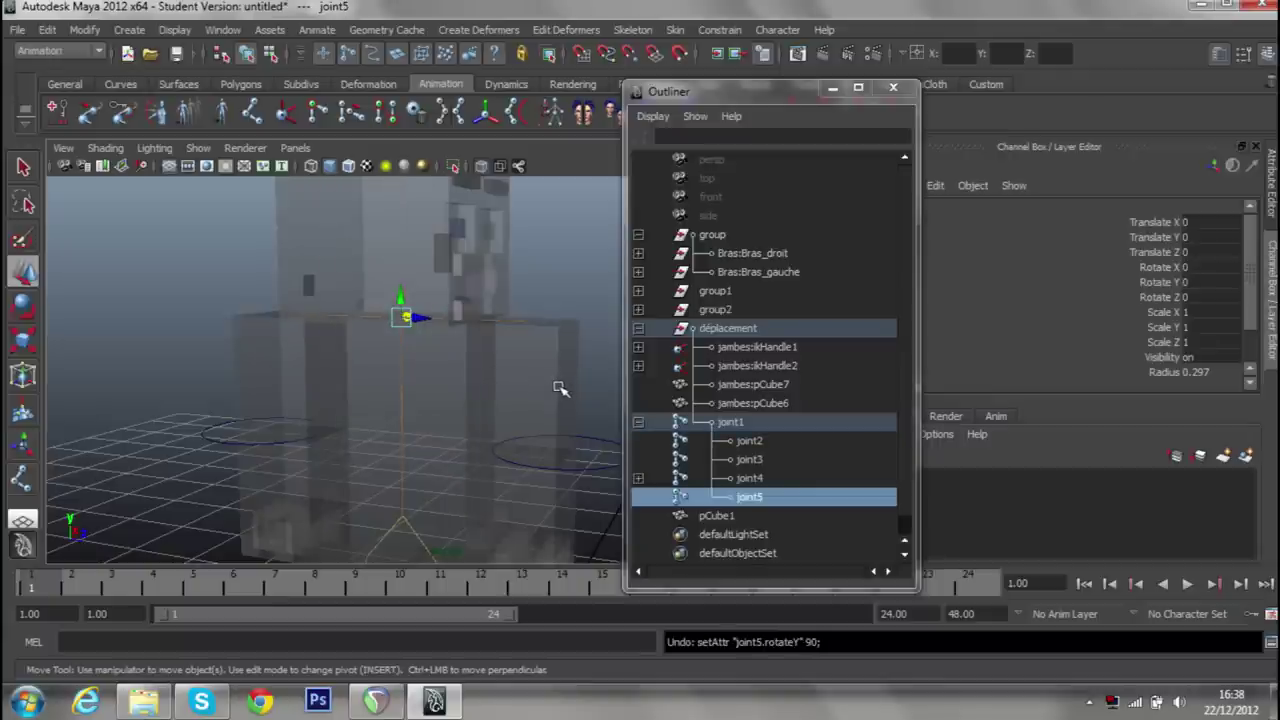
{"action": "key", "text": "ctrl+z"}
{"action": "key", "text": "ctrl+z"}
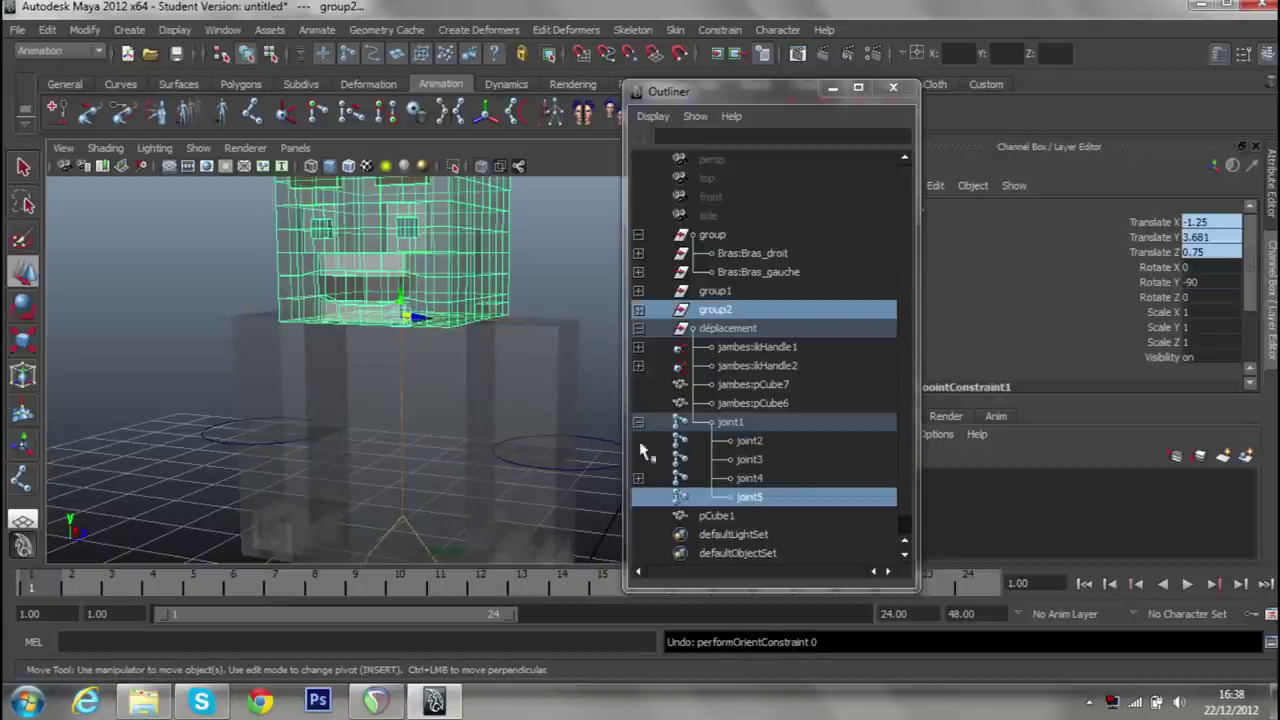
Undo group2's point constraint to joint5, test-move joint5 along X and undo it, then select group2.
{"action": "left_click_drag", "start_coordinate": [486, 361], "coordinate": [594, 374]}
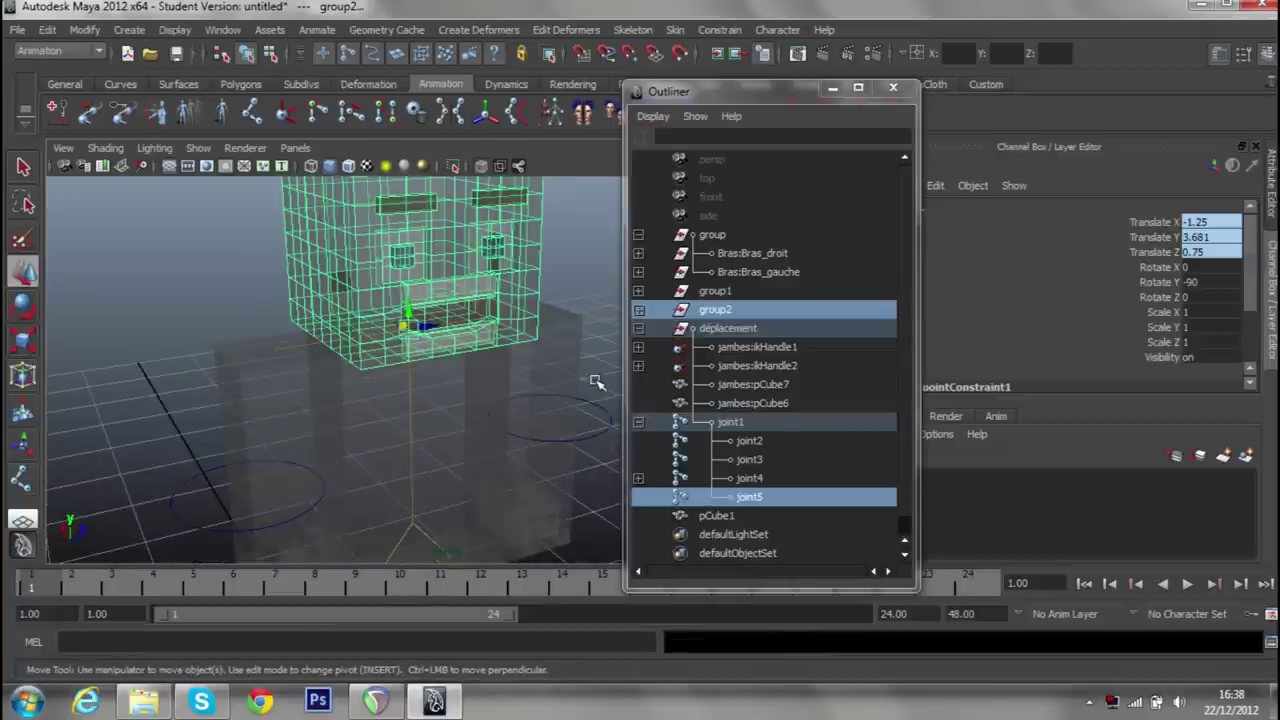
{"action": "key", "text": "ctrl+z"}
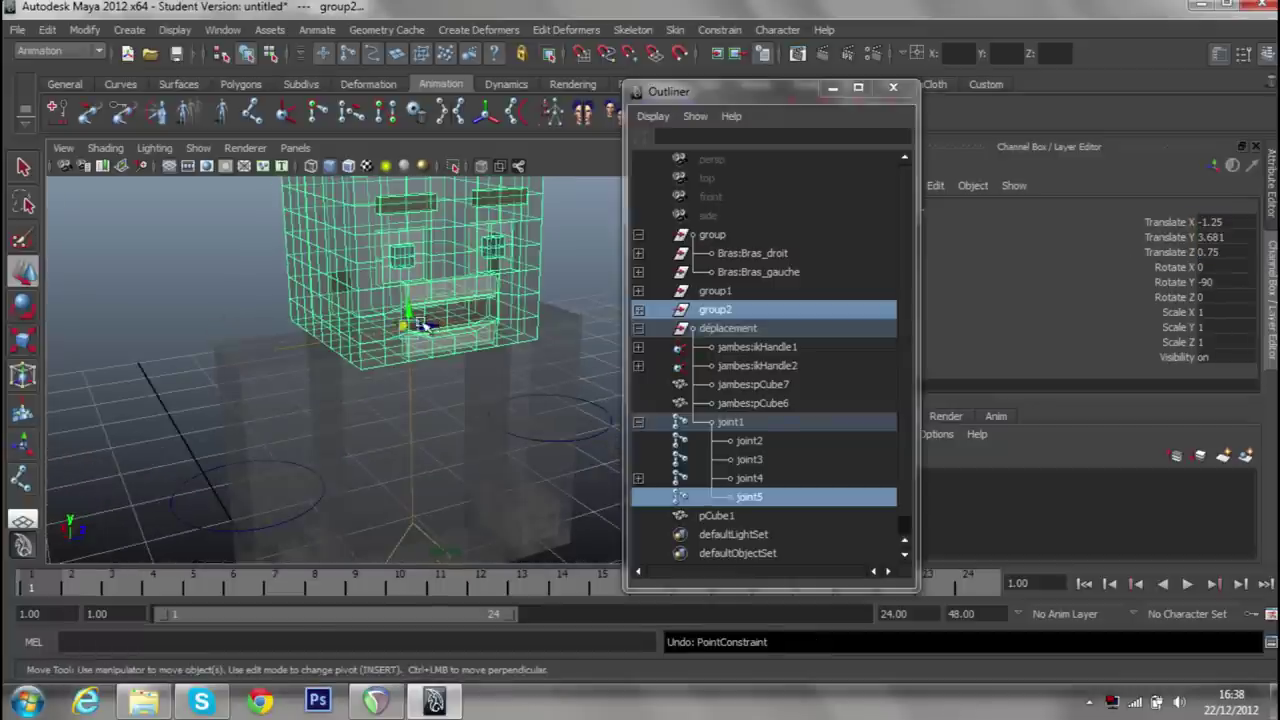
{"action": "left_click", "coordinate": [746, 498]}
{"action": "left_click_drag", "start_coordinate": [448, 314], "coordinate": [596, 296]}
{"action": "key", "text": "ctrl+z"}
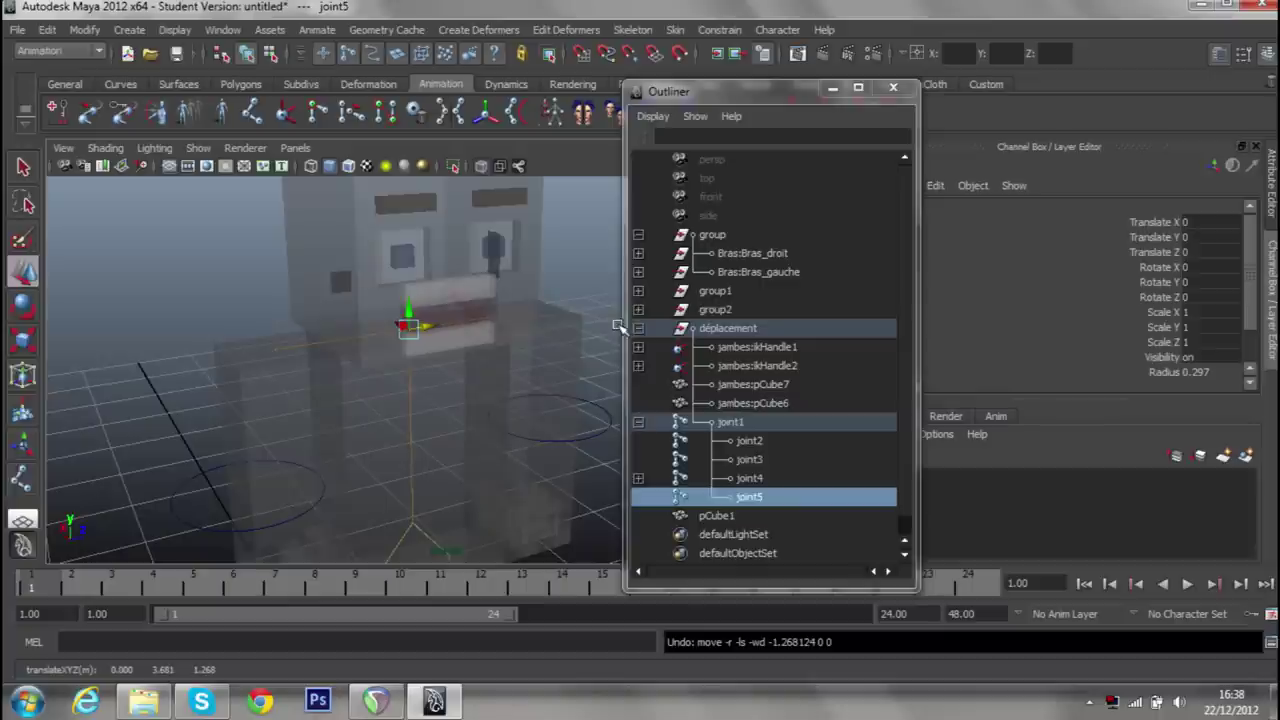
{"action": "key", "text": "f"}
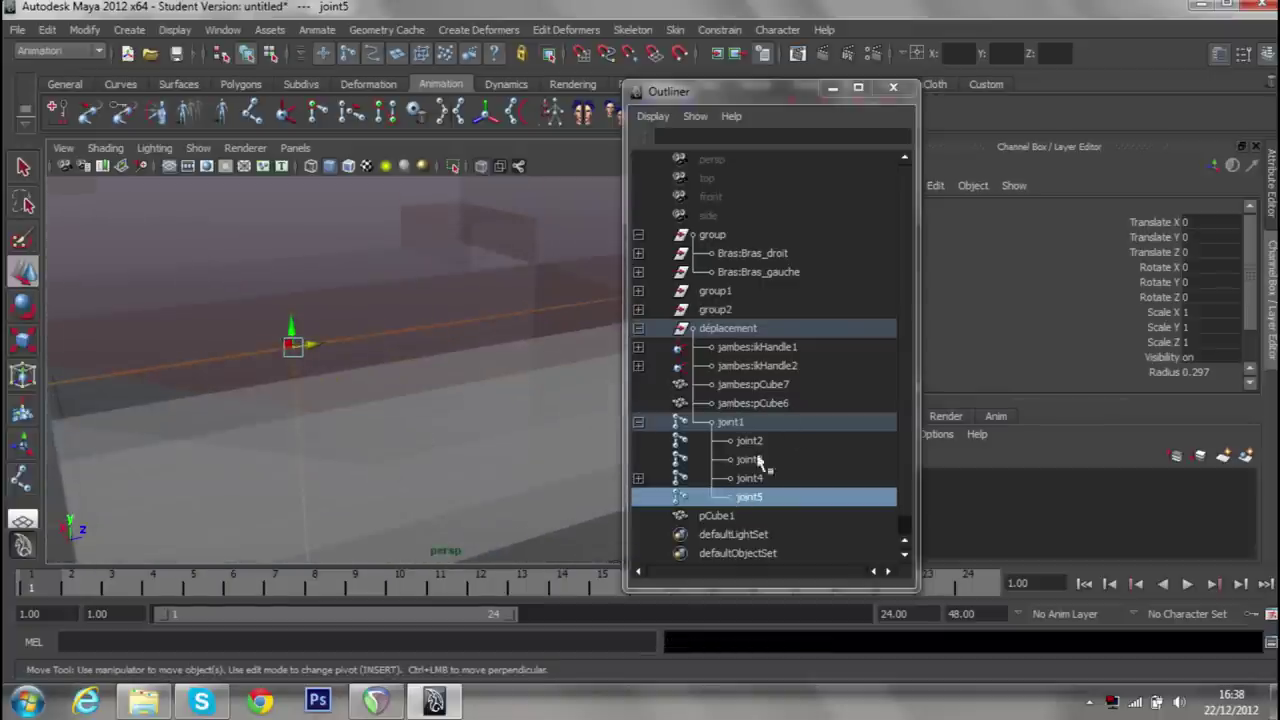
{"action": "left_click_drag", "start_coordinate": [535, 346], "coordinate": [474, 357]}
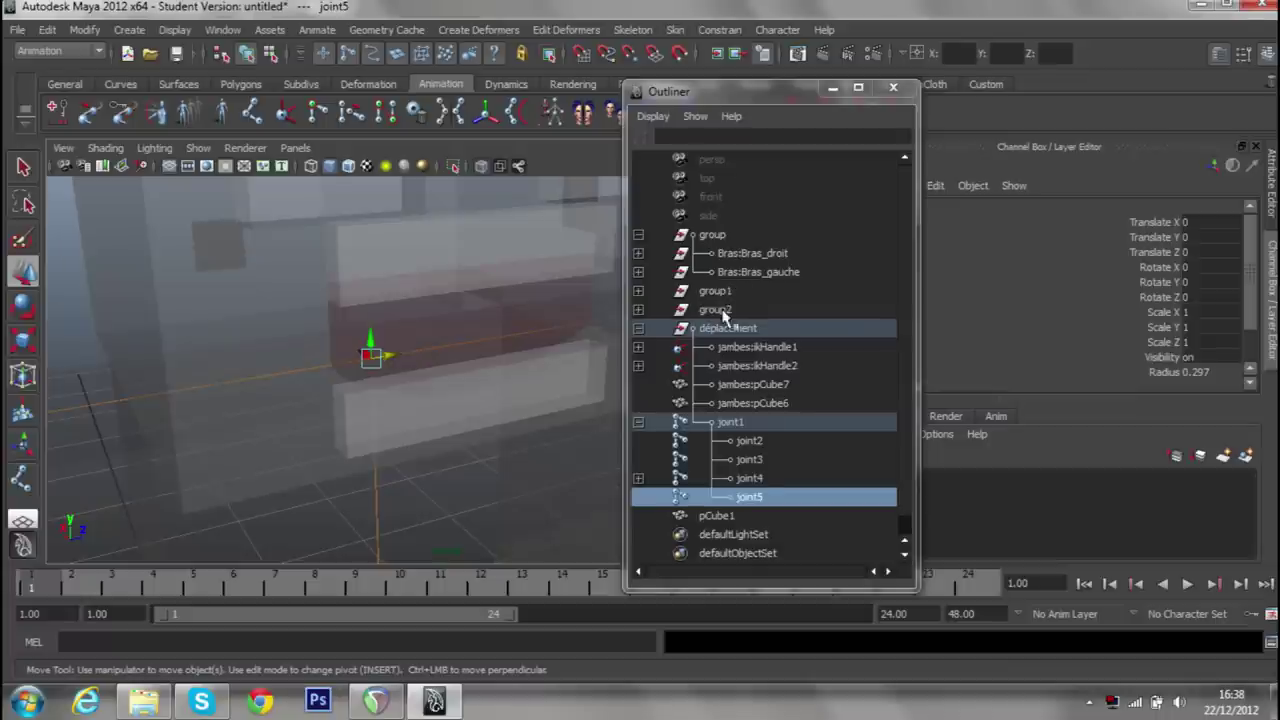
{"action": "left_click", "coordinate": [718, 310]}
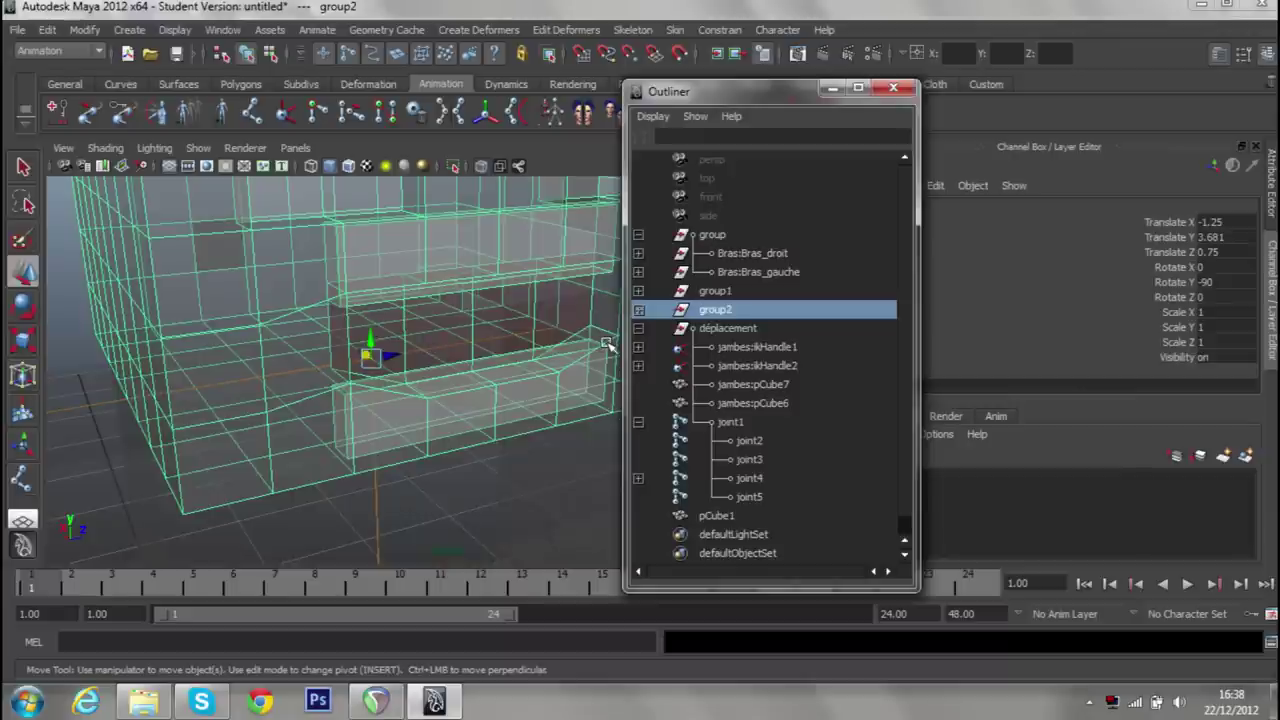
Set group2's Rotate Y to 0 in the Channel Box.
{"action": "double_click", "coordinate": [1210, 282]}
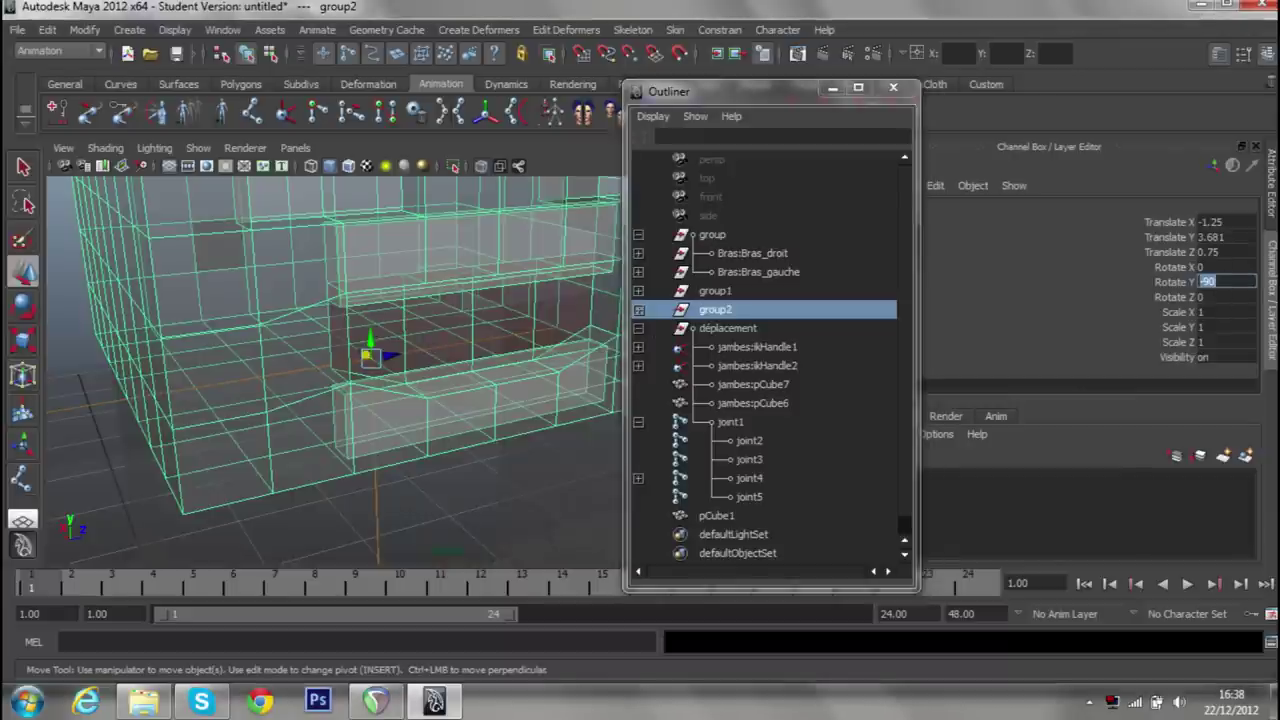
{"action": "type", "text": "0"}
{"action": "key", "text": "Return"}
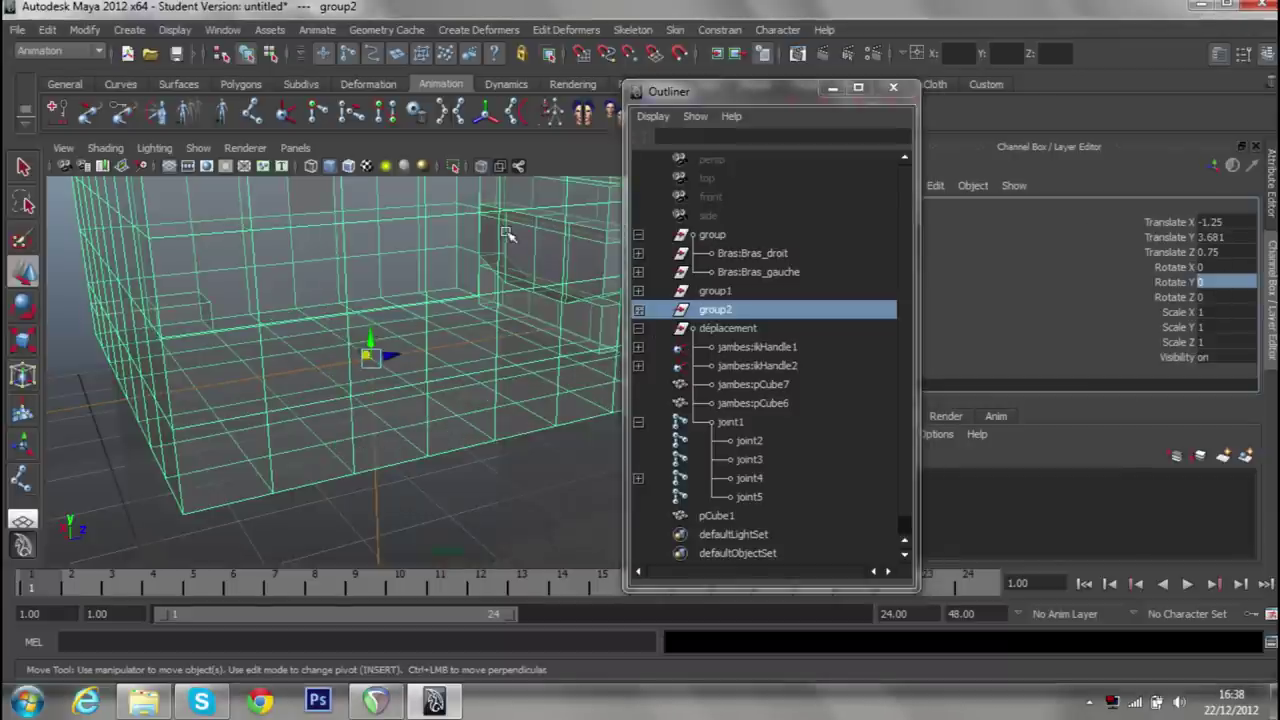
{"action": "scroll", "scroll_direction": "down", "scroll_amount": 3}
Try a Rotate Y of 90 on joint5, check it, then undo the rotation.
{"action": "left_click_drag", "start_coordinate": [531, 391], "coordinate": [405, 360]}
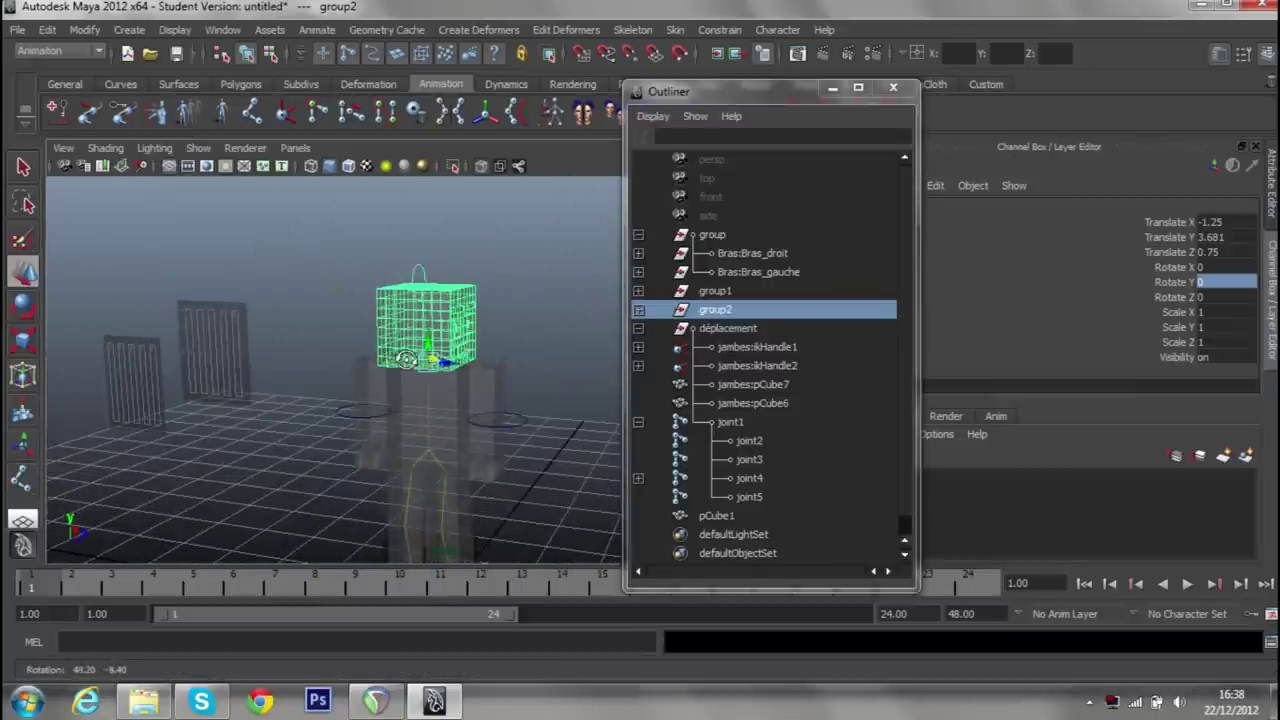
{"action": "left_click", "coordinate": [748, 497]}
{"action": "key", "text": "f"}
{"action": "left_click_drag", "start_coordinate": [474, 405], "coordinate": [525, 401]}
{"action": "left_click", "coordinate": [1200, 282]}
{"action": "type", "text": "0"}
{"action": "key", "text": "Return"}
{"action": "left_click_drag", "start_coordinate": [408, 422], "coordinate": [376, 409]}
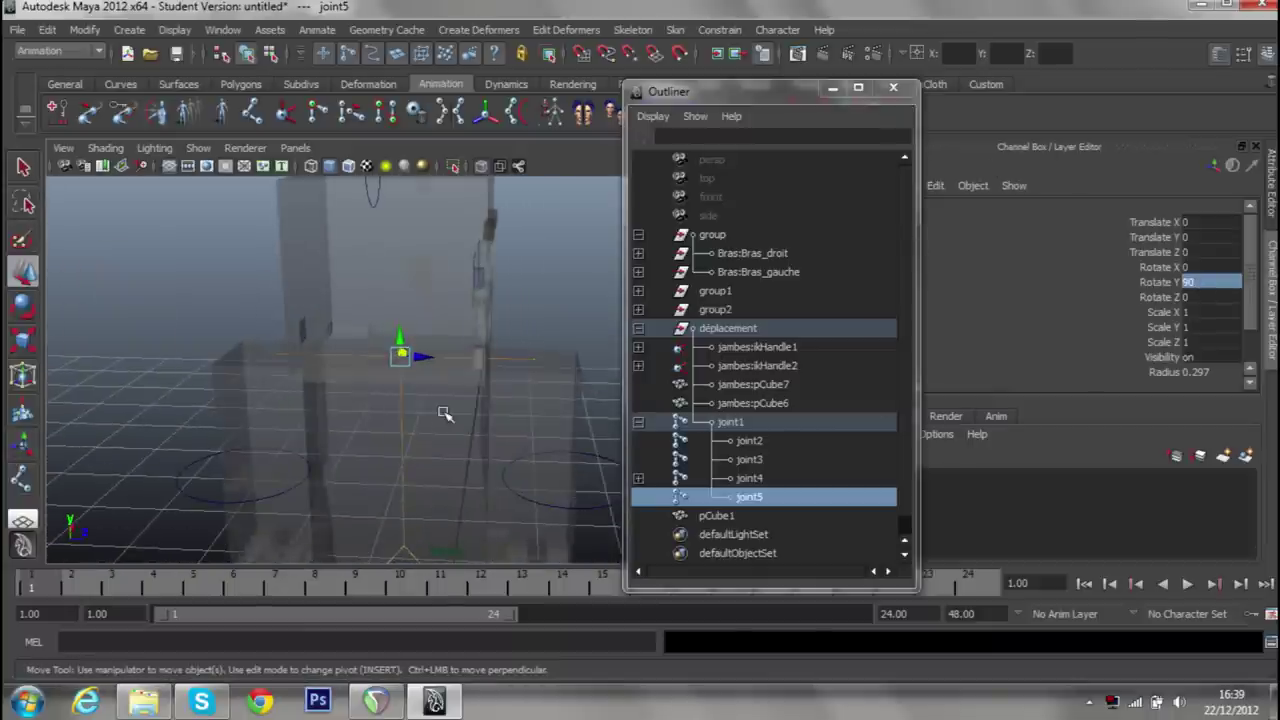
{"action": "key", "text": "ctrl+z"}
{"action": "key", "text": "f"}
{"action": "left_click_drag", "start_coordinate": [535, 367], "coordinate": [557, 368]}
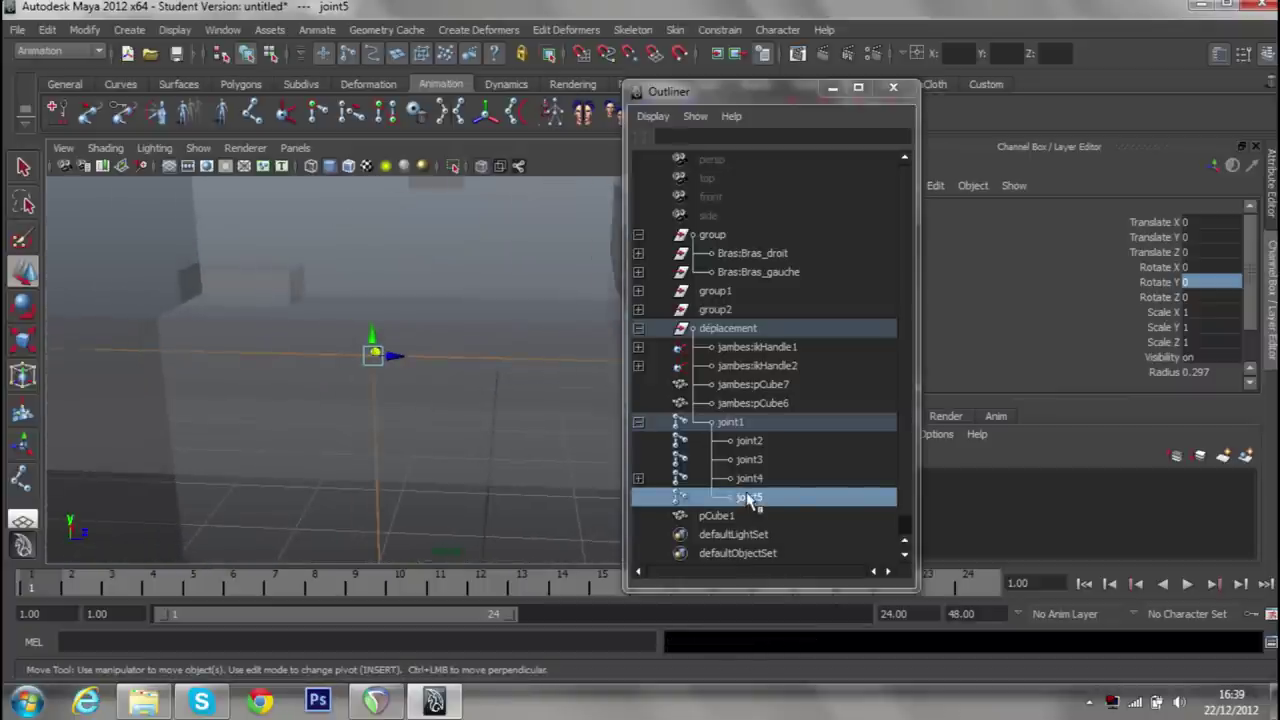
Delete joint5 and place a new joint in the head area on the character's centre line.
{"action": "key", "text": "Delete"}
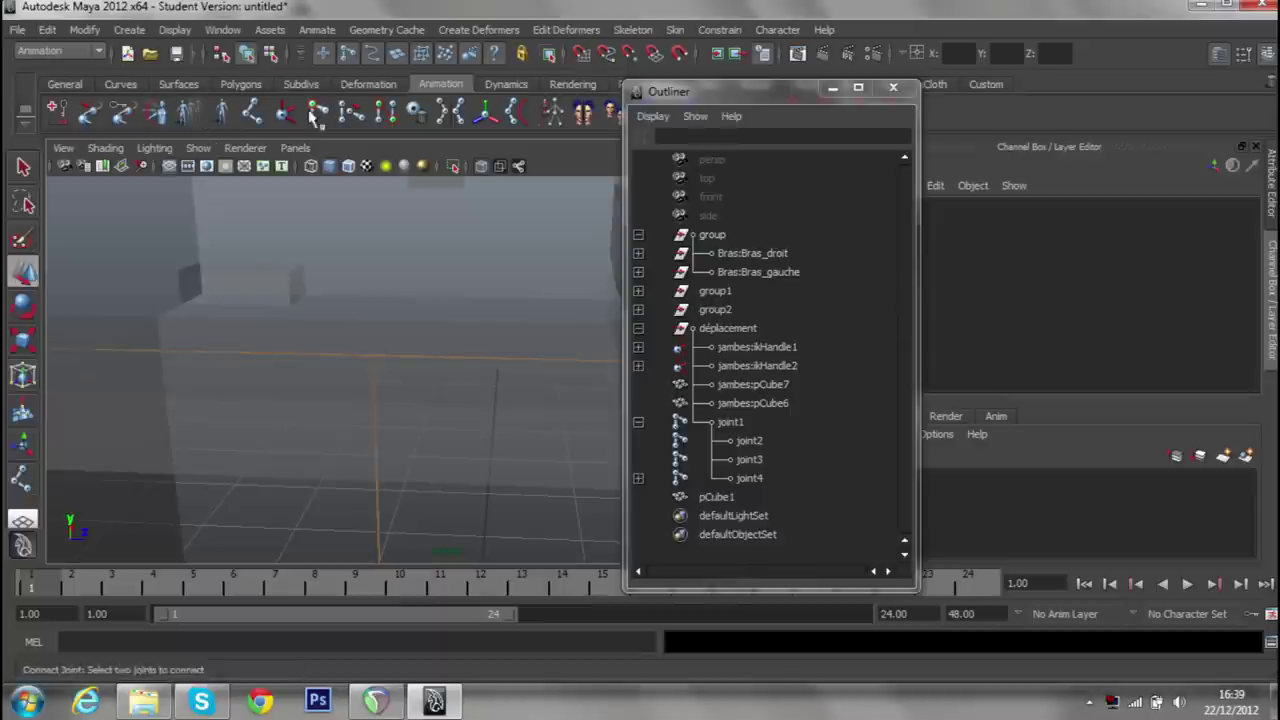
{"action": "left_click", "coordinate": [254, 111]}
{"action": "left_click_drag", "start_coordinate": [368, 370], "coordinate": [447, 426]}
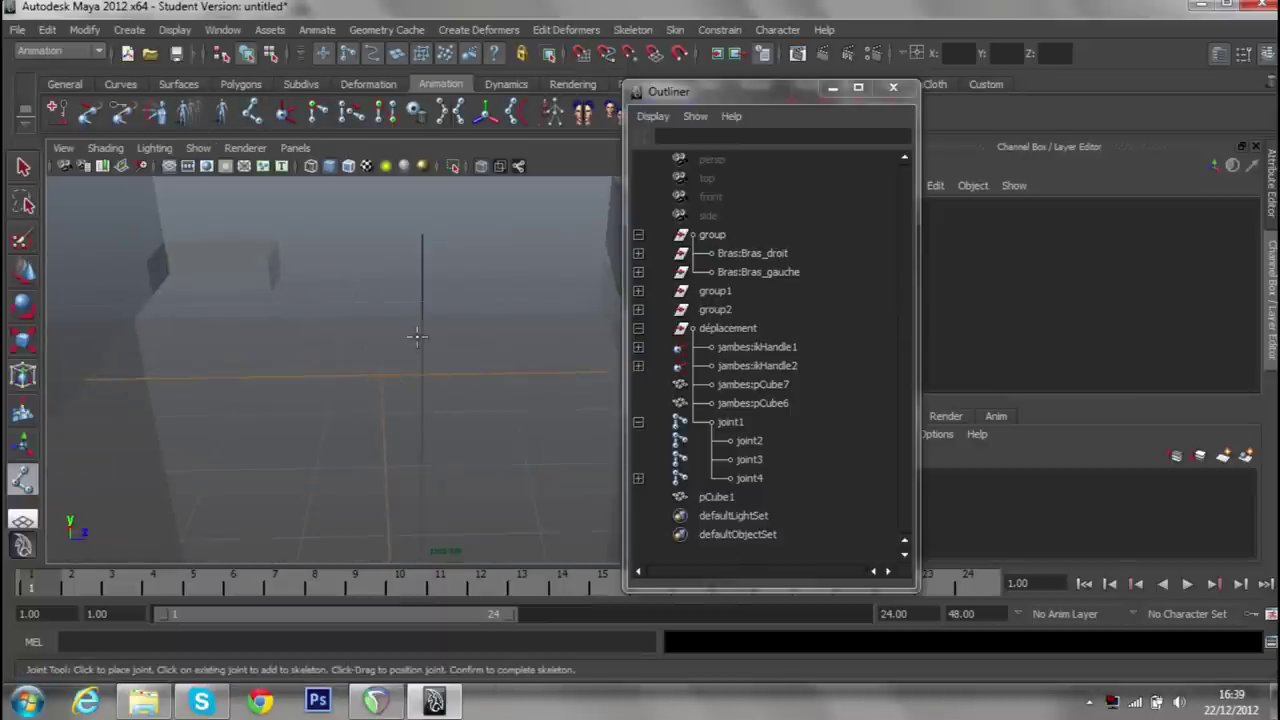
{"action": "left_click", "coordinate": [370, 328]}
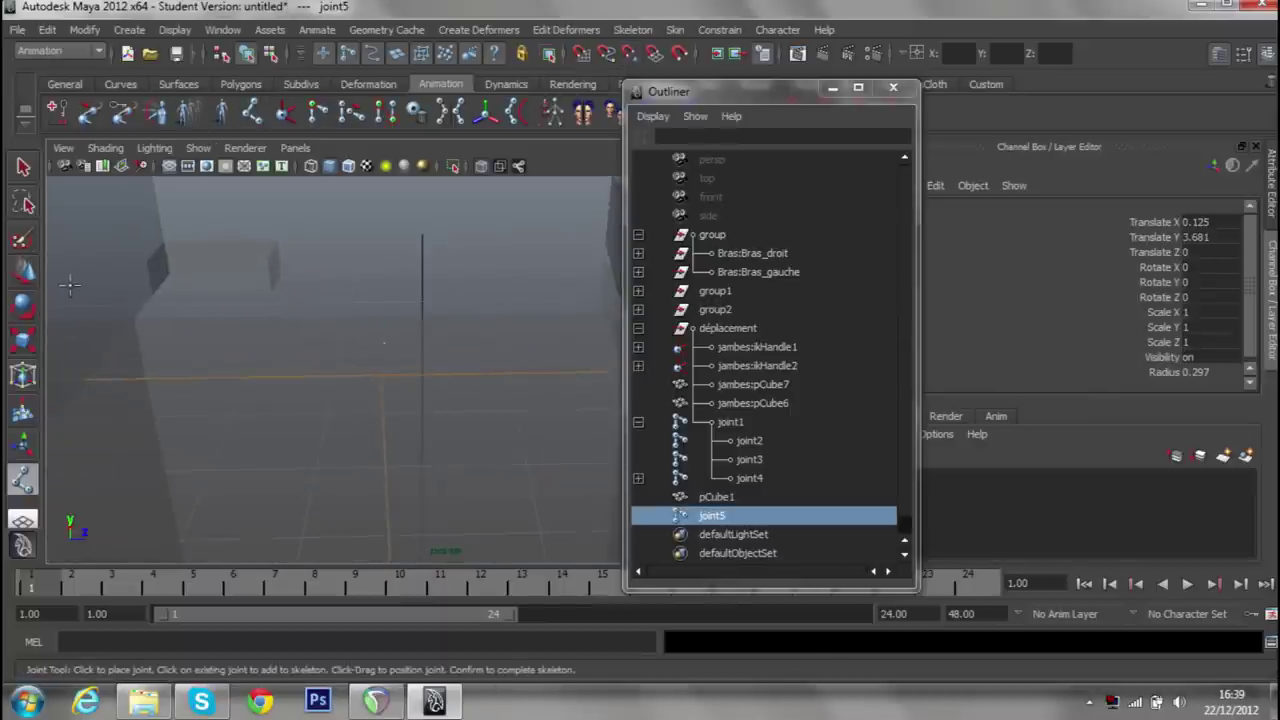
{"action": "left_click", "coordinate": [26, 274]}
{"action": "left_click_drag", "start_coordinate": [271, 334], "coordinate": [161, 339]}
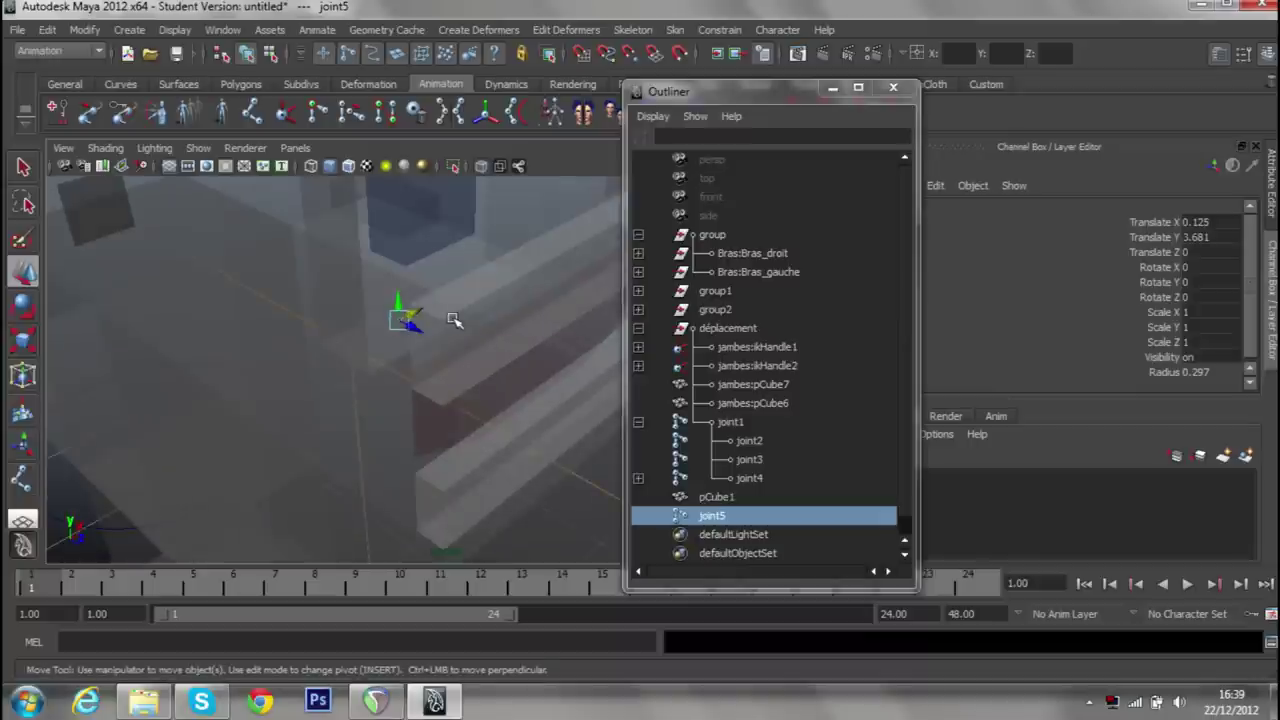
{"action": "left_click_drag", "start_coordinate": [425, 312], "coordinate": [360, 348]}
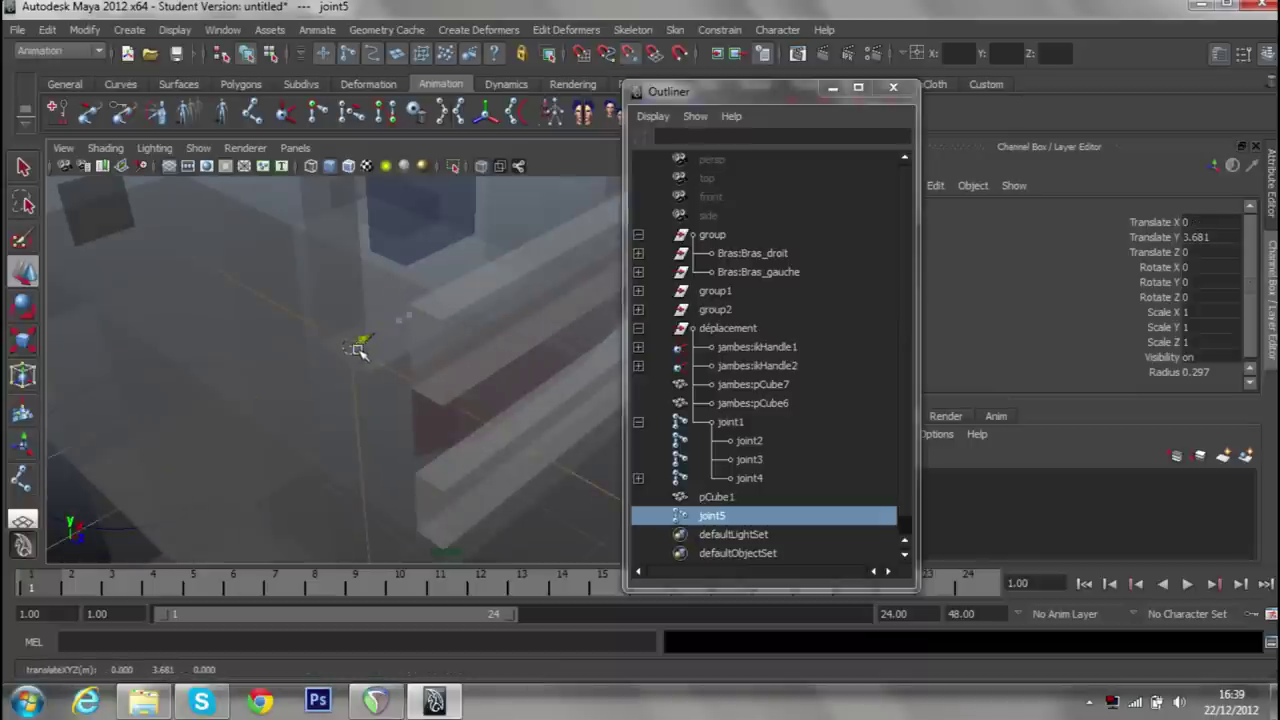
Set the new joint's Rotate Y to -90 and freeze its transformations.
{"action": "double_click", "coordinate": [1195, 282]}
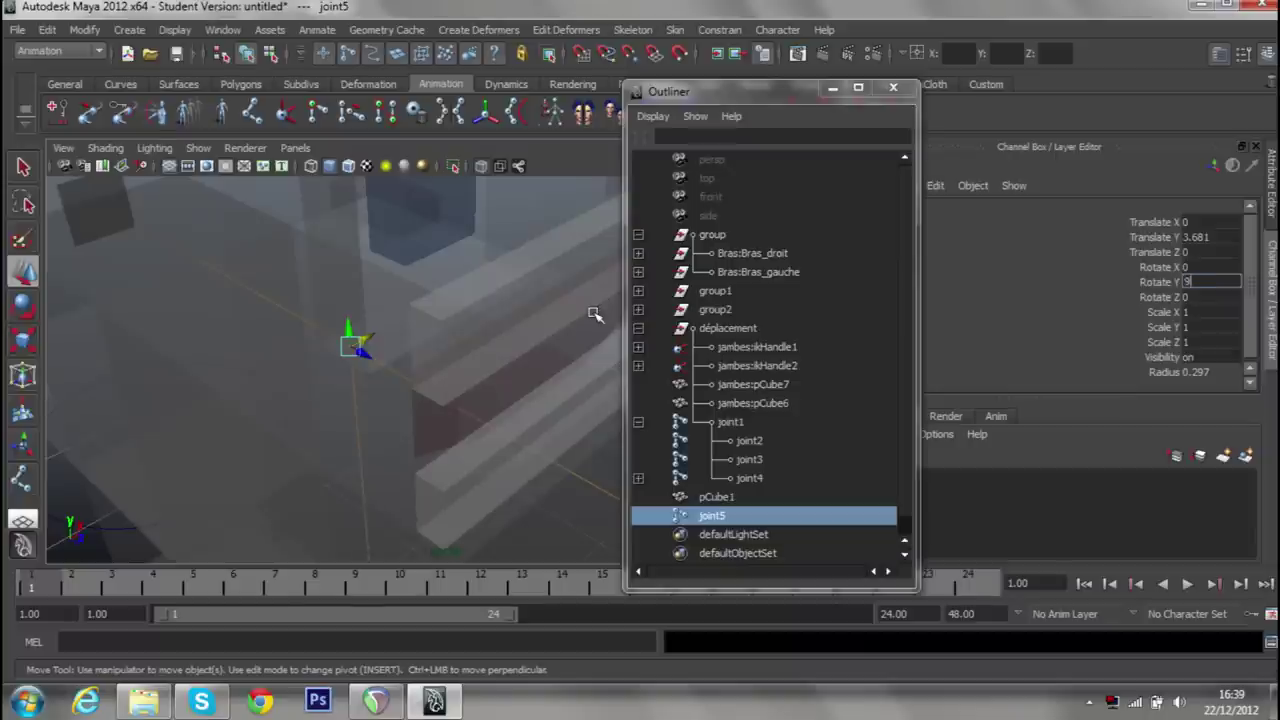
{"action": "type", "text": "-90"}
{"action": "key", "text": "Return"}
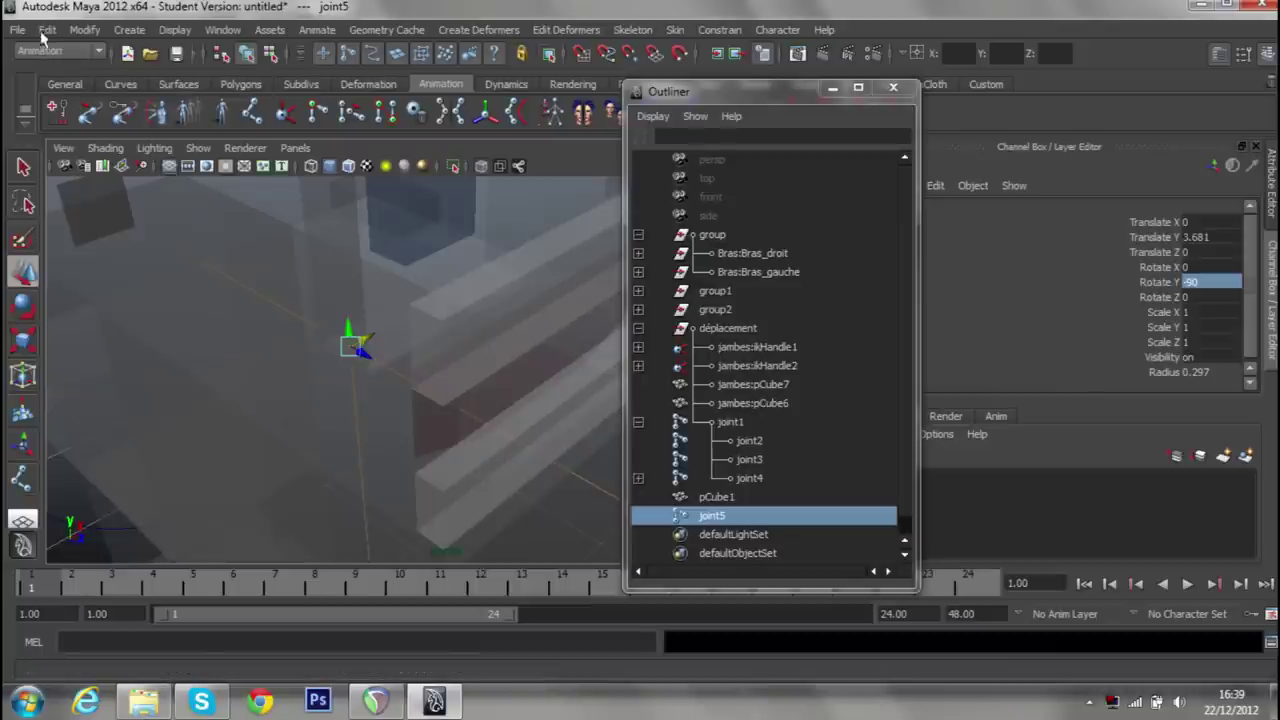
{"action": "left_click", "coordinate": [83, 29]}
{"action": "left_click", "coordinate": [123, 94]}
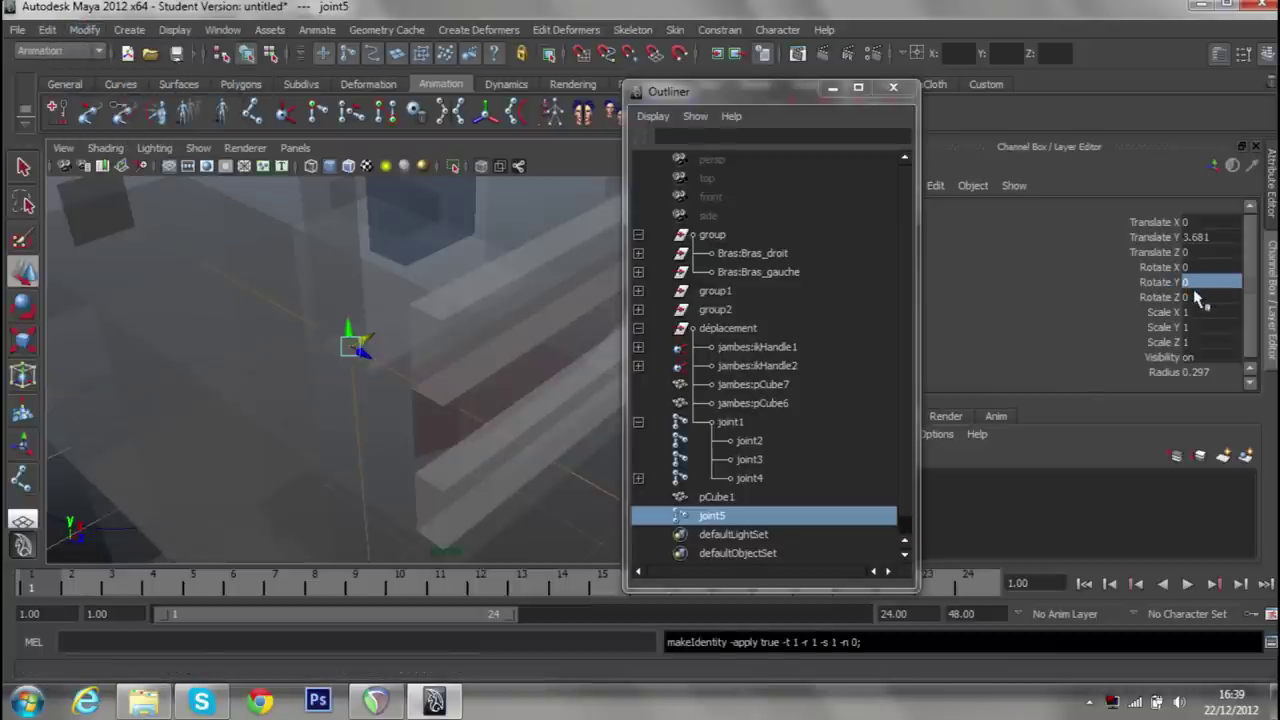
{"action": "left_click_drag", "start_coordinate": [451, 323], "coordinate": [457, 249]}
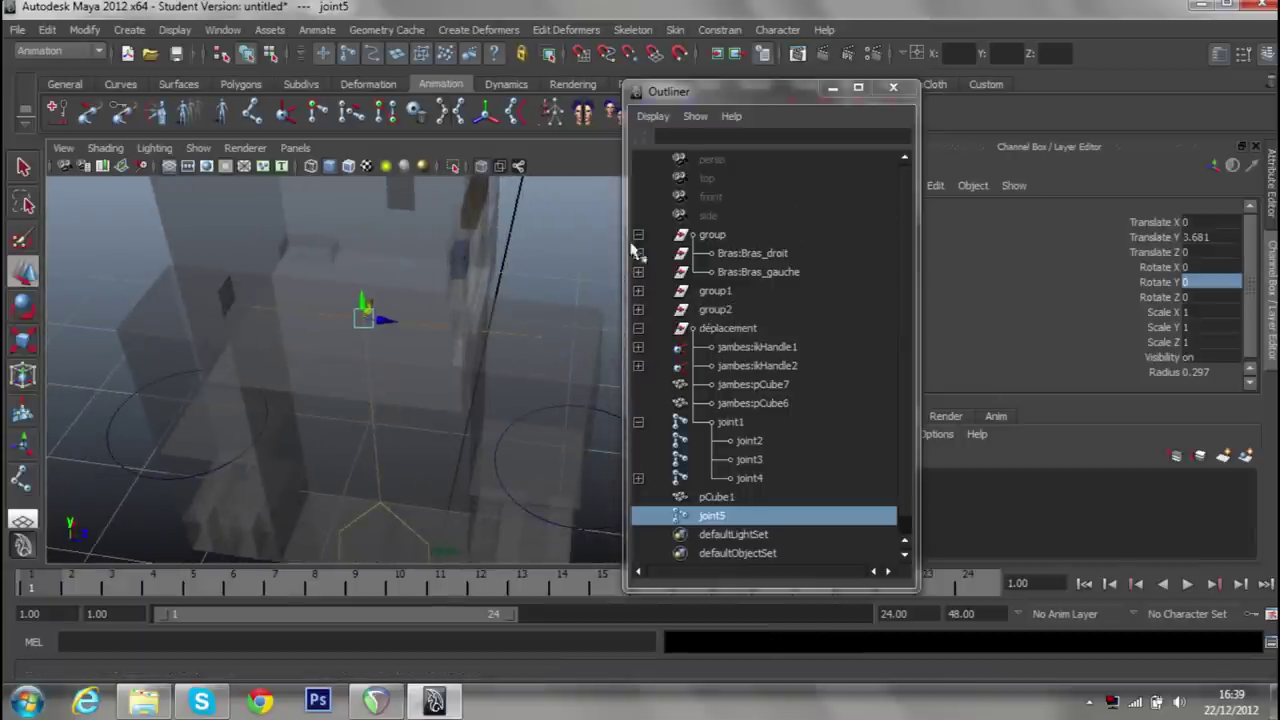
Point- and orient-constrain group2 to joint5, then clear the selection.
{"action": "left_click", "coordinate": [737, 312]}
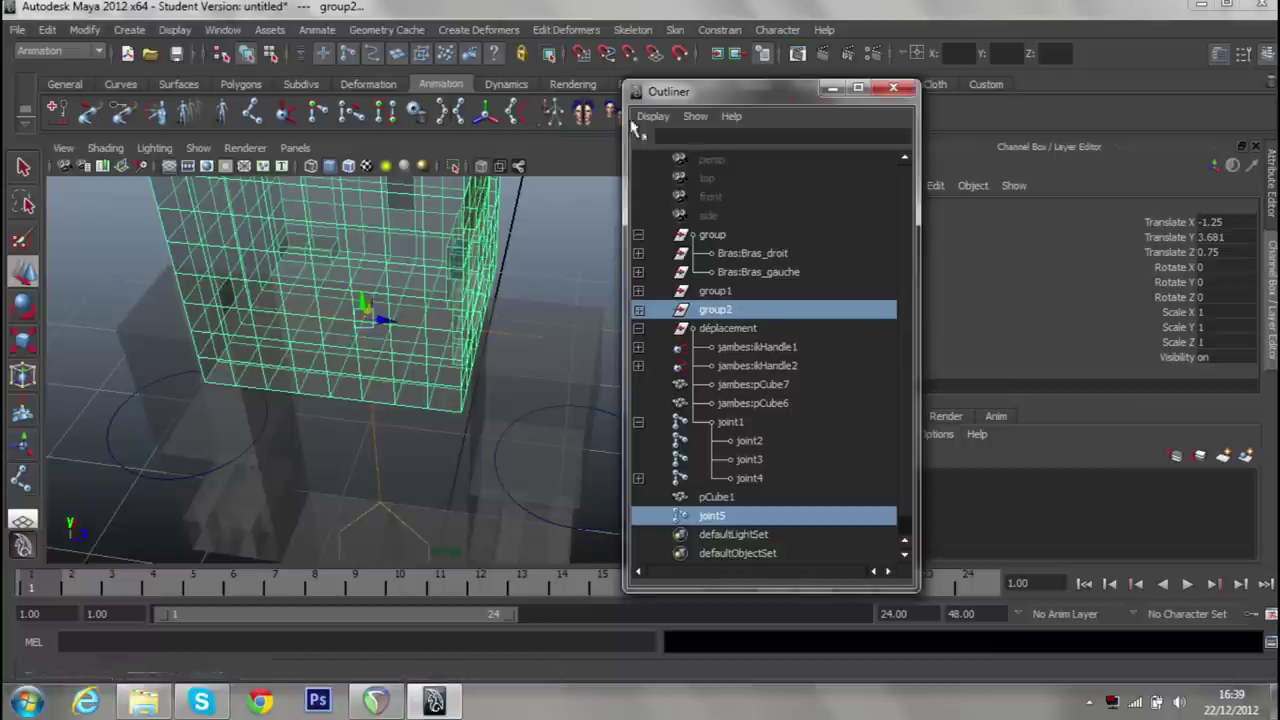
{"action": "left_click", "coordinate": [726, 32]}
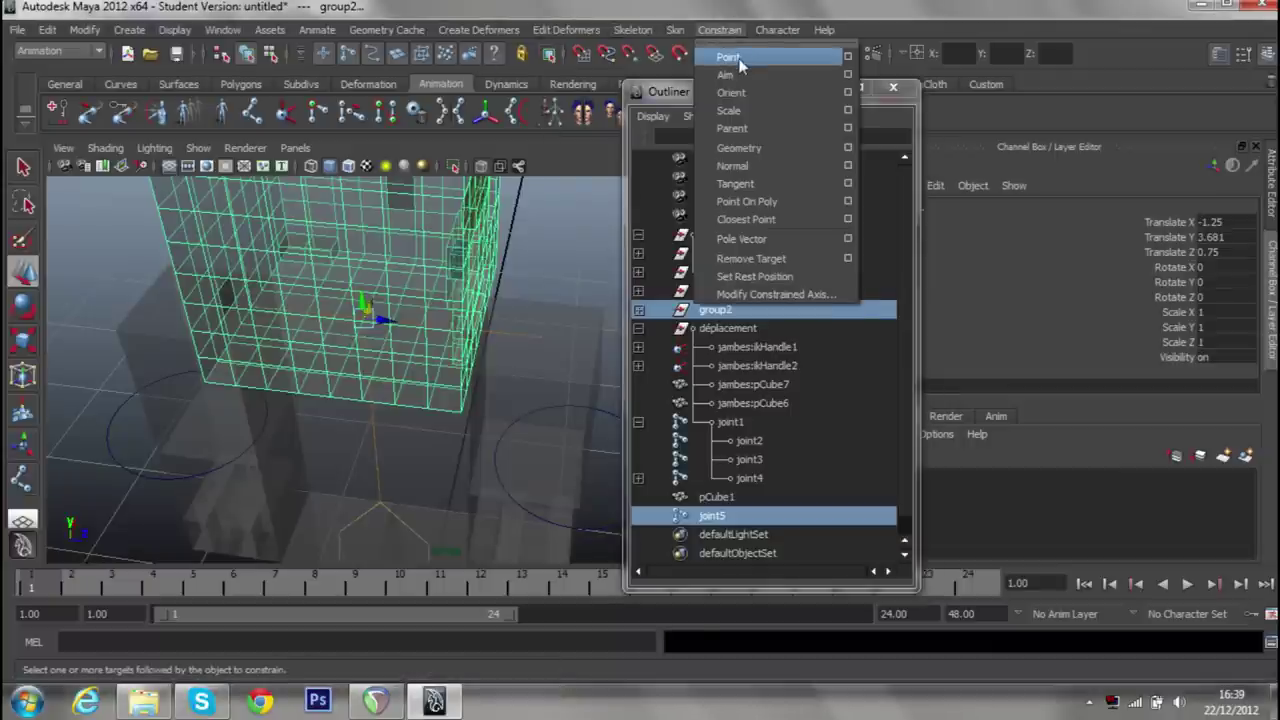
{"action": "left_click", "coordinate": [736, 57]}
{"action": "left_click", "coordinate": [720, 30]}
{"action": "left_click", "coordinate": [733, 92]}
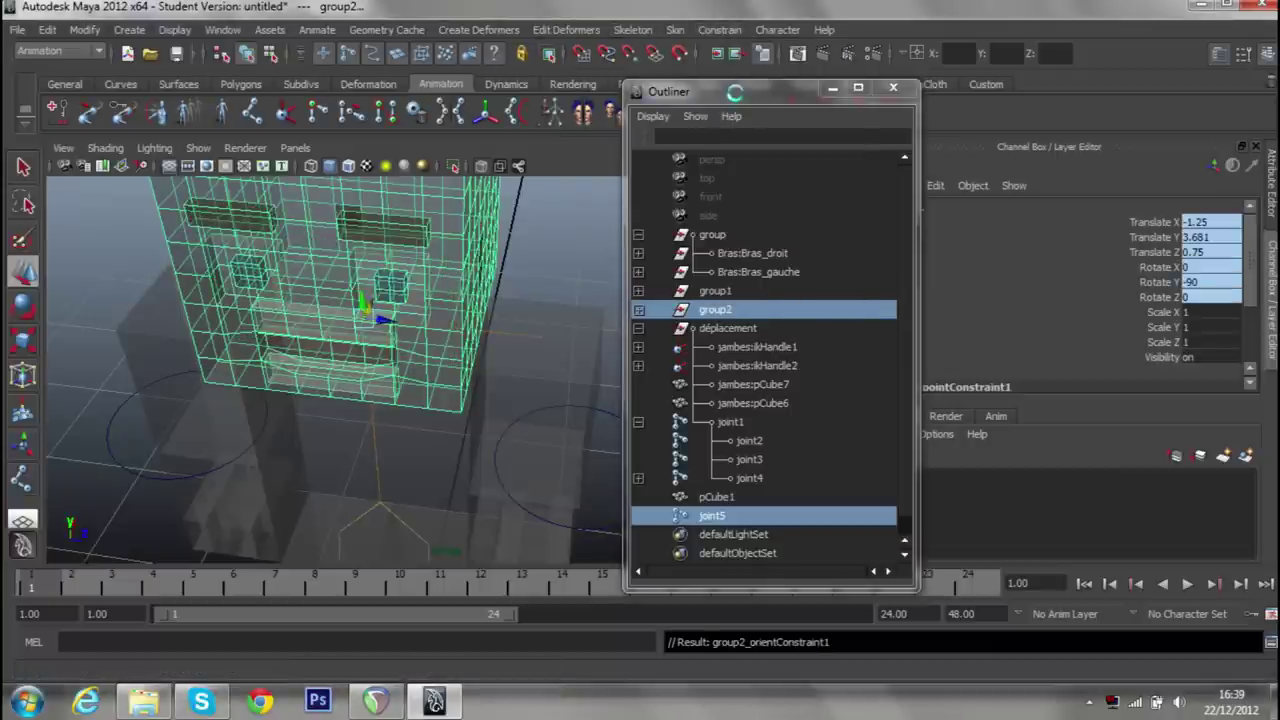
{"action": "left_click", "coordinate": [587, 218]}
{"action": "scroll", "scroll_direction": "down", "scroll_amount": 3}
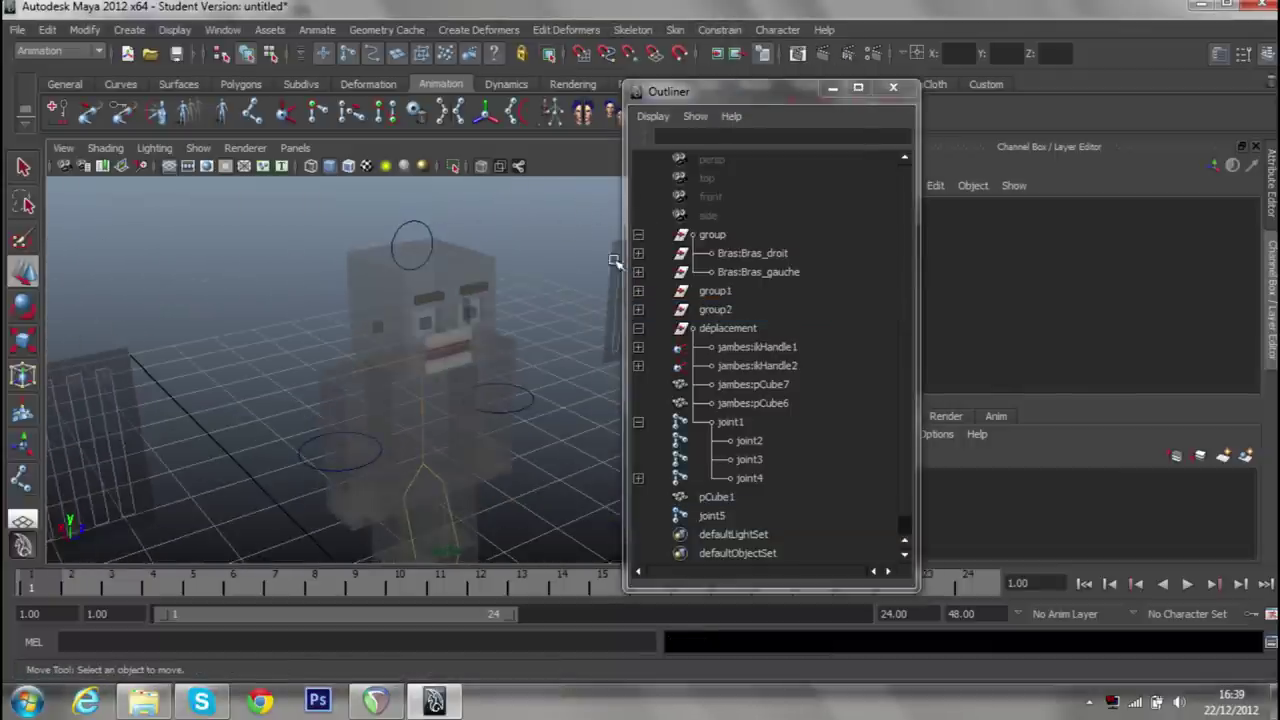
{"action": "left_click_drag", "start_coordinate": [617, 257], "coordinate": [503, 237]}
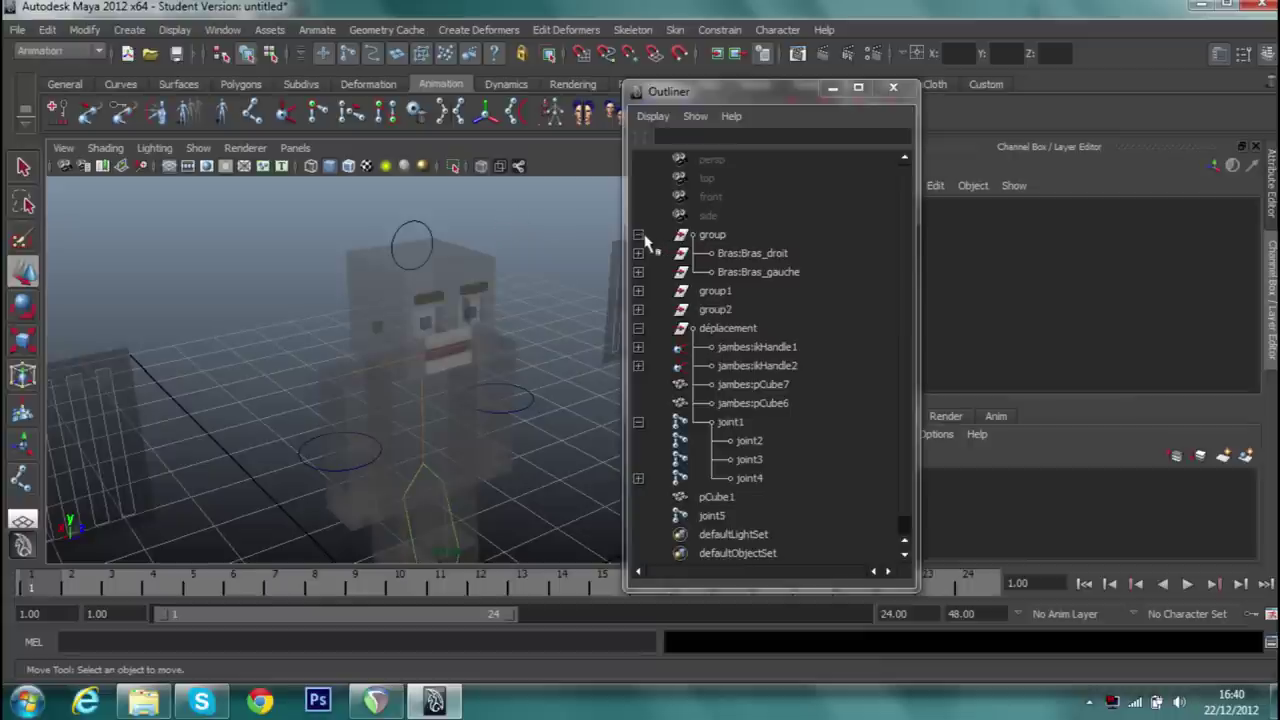
Collapse the group and déplacement nodes and minimize the Outliner.
{"action": "left_click", "coordinate": [638, 235]}
{"action": "left_click", "coordinate": [638, 290]}
{"action": "left_click_drag", "start_coordinate": [434, 302], "coordinate": [470, 320]}
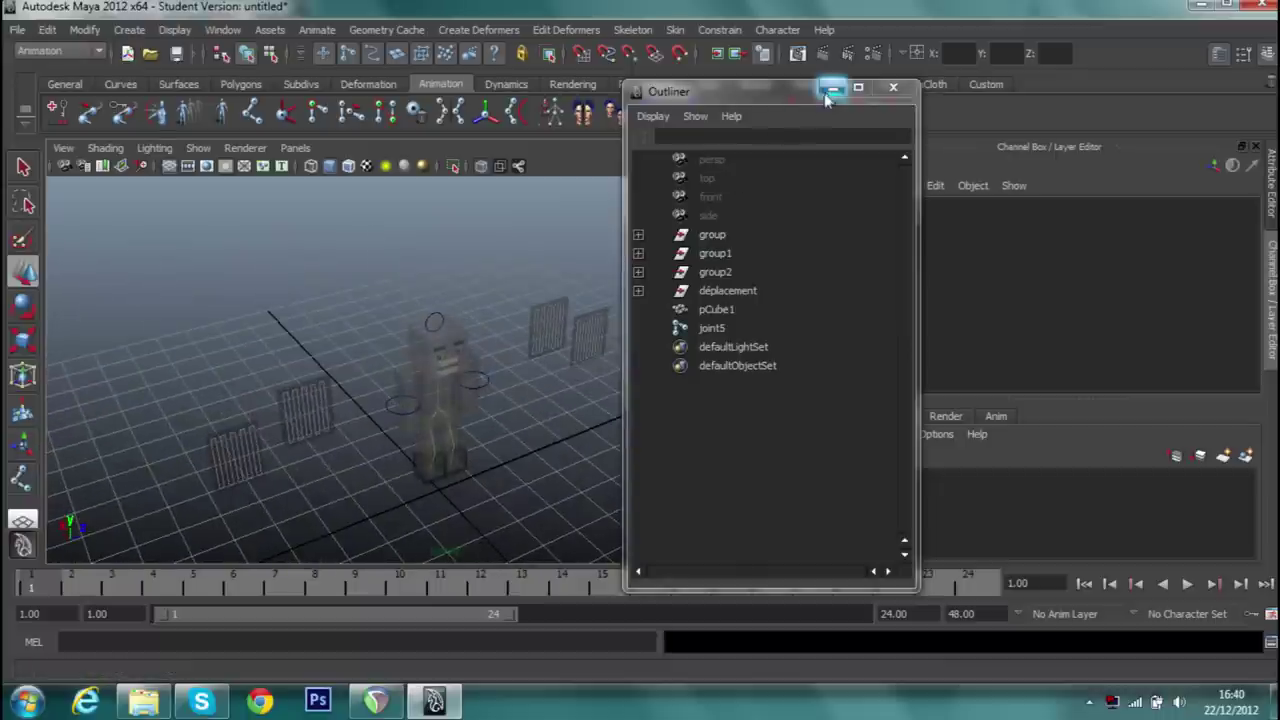
{"action": "left_click", "coordinate": [830, 92]}
Orbit around the character and turn off X-Ray shading so the model is opaque.
{"action": "left_click_drag", "start_coordinate": [674, 229], "coordinate": [534, 280]}
{"action": "scroll", "scroll_direction": "up", "scroll_amount": 3}
{"action": "scroll", "scroll_direction": "up", "scroll_amount": 3}
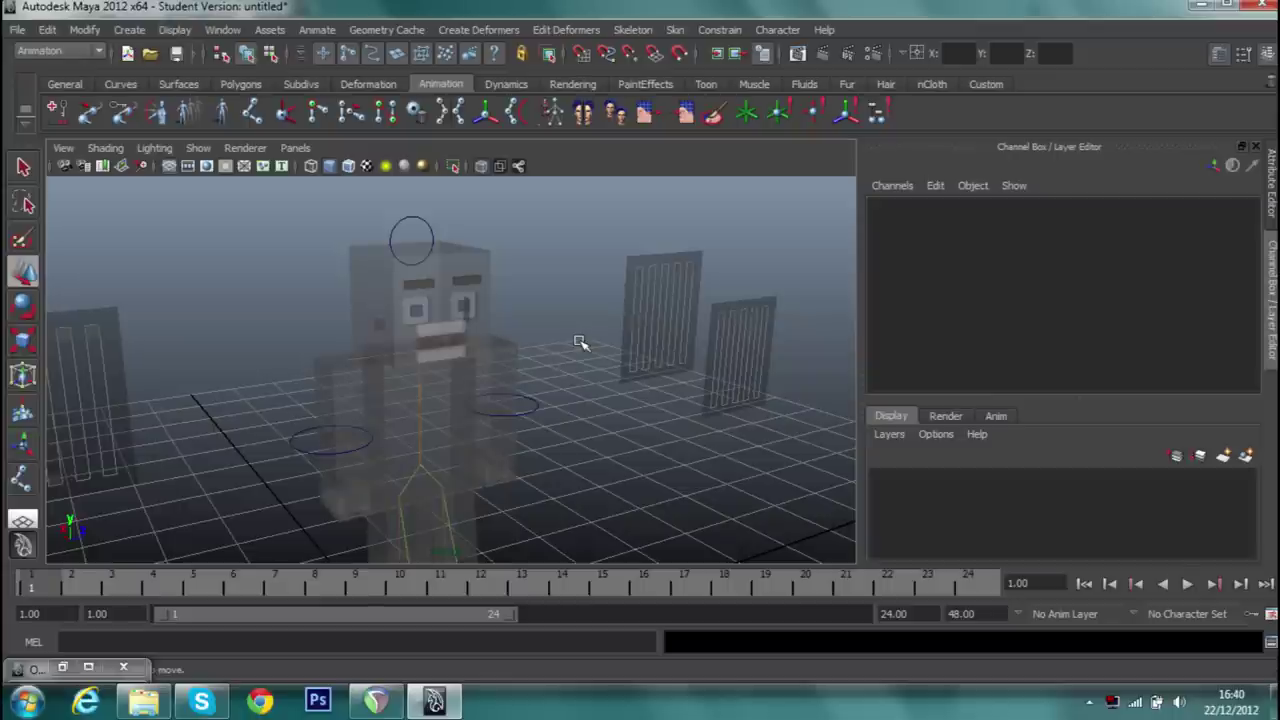
{"action": "left_click_drag", "start_coordinate": [595, 325], "coordinate": [498, 373]}
{"action": "left_click_drag", "start_coordinate": [498, 373], "coordinate": [531, 298]}
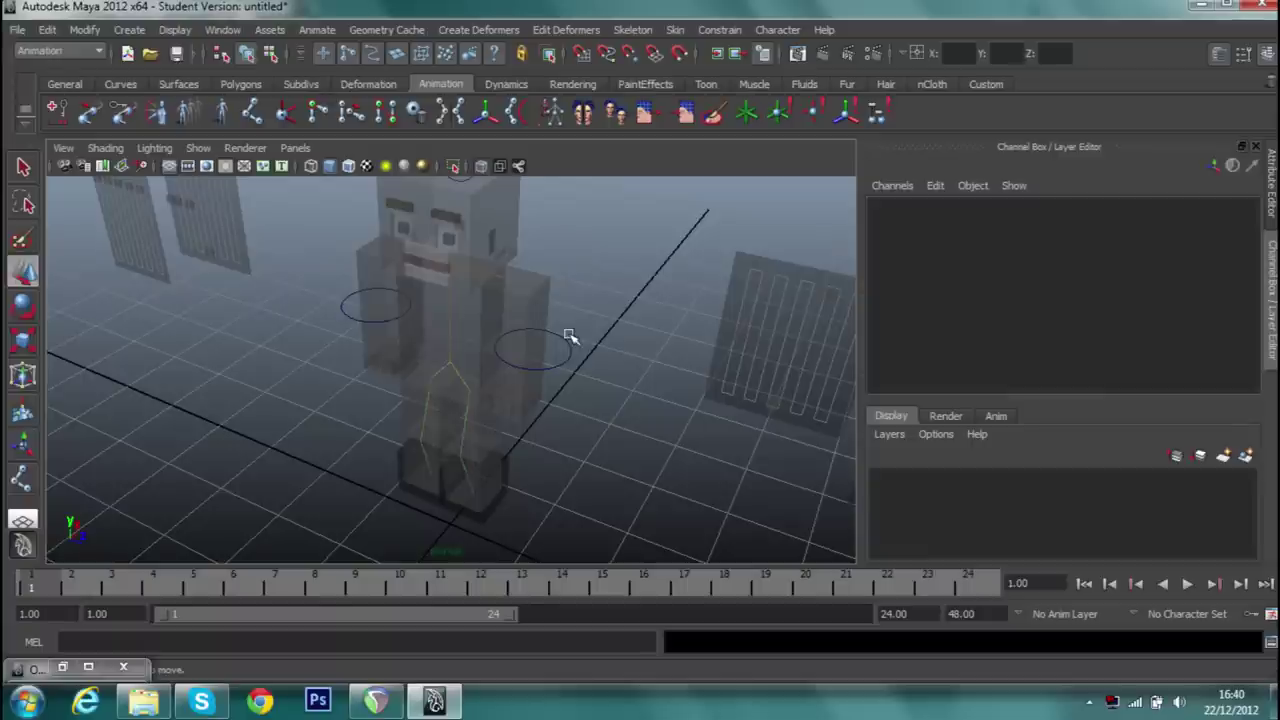
{"action": "scroll", "scroll_direction": "down", "scroll_amount": 3}
{"action": "left_click_drag", "start_coordinate": [551, 357], "coordinate": [740, 354]}
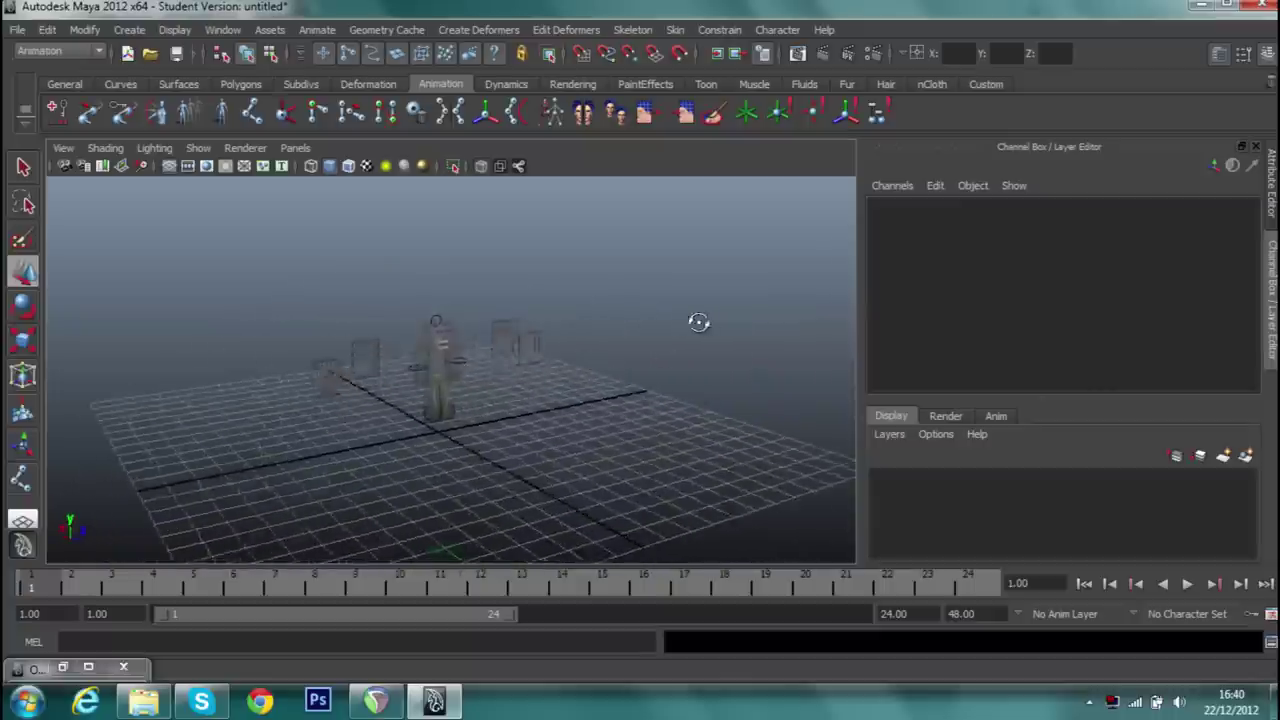
{"action": "scroll", "scroll_direction": "up", "scroll_amount": 3}
{"action": "scroll", "scroll_direction": "down", "scroll_amount": 3}
{"action": "scroll", "scroll_direction": "down", "scroll_amount": 3}
{"action": "left_click_drag", "start_coordinate": [617, 386], "coordinate": [508, 434]}
{"action": "scroll", "scroll_direction": "up", "scroll_amount": 3}
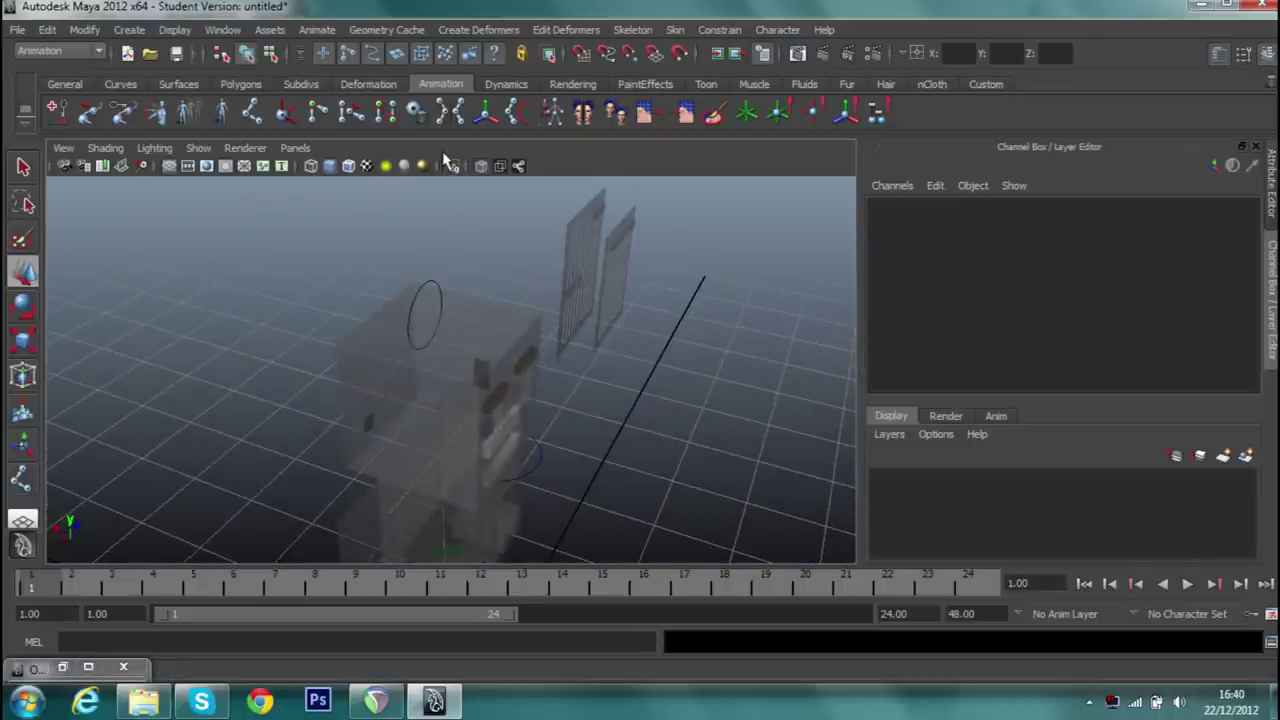
{"action": "left_click", "coordinate": [484, 166]}
{"action": "left_click_drag", "start_coordinate": [500, 285], "coordinate": [640, 313]}
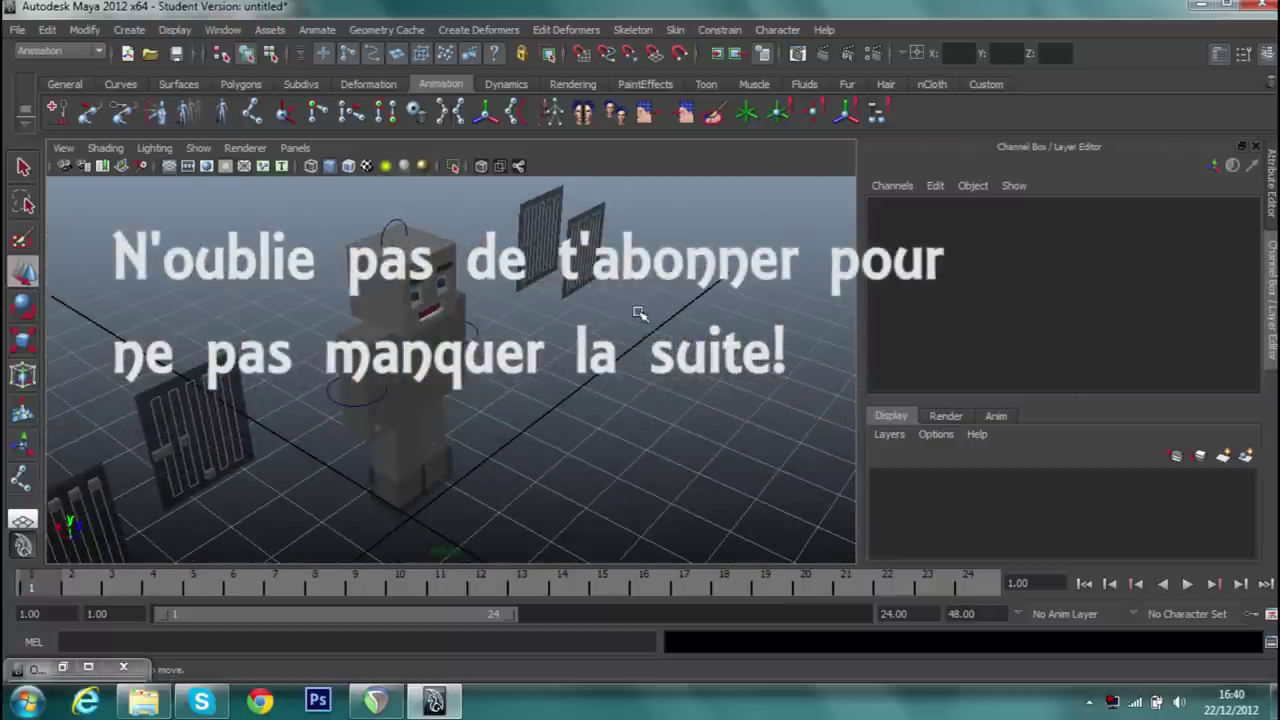
Select the head cube tête:Base and orbit around it for a close look.
{"action": "left_click", "coordinate": [347, 262]}
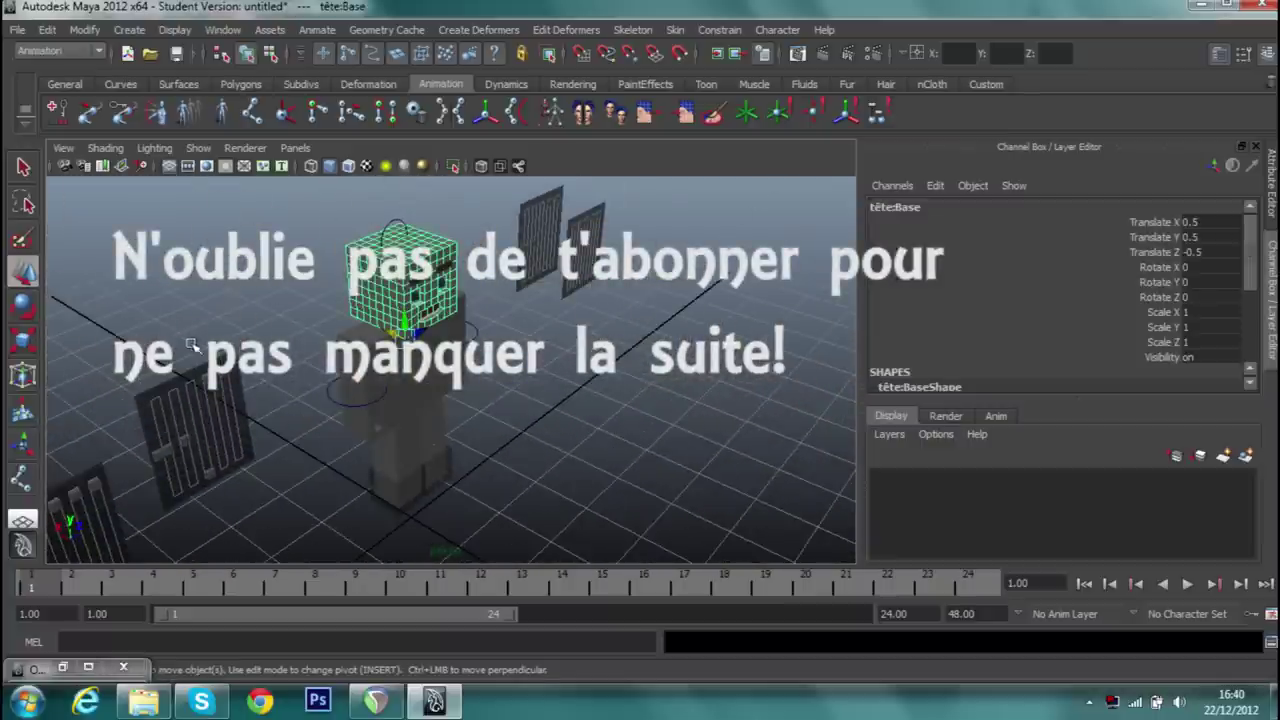
{"action": "scroll", "scroll_direction": "up", "scroll_amount": 3}
{"action": "scroll", "scroll_direction": "down", "scroll_amount": 3}
{"action": "left_click_drag", "start_coordinate": [228, 296], "coordinate": [282, 325]}
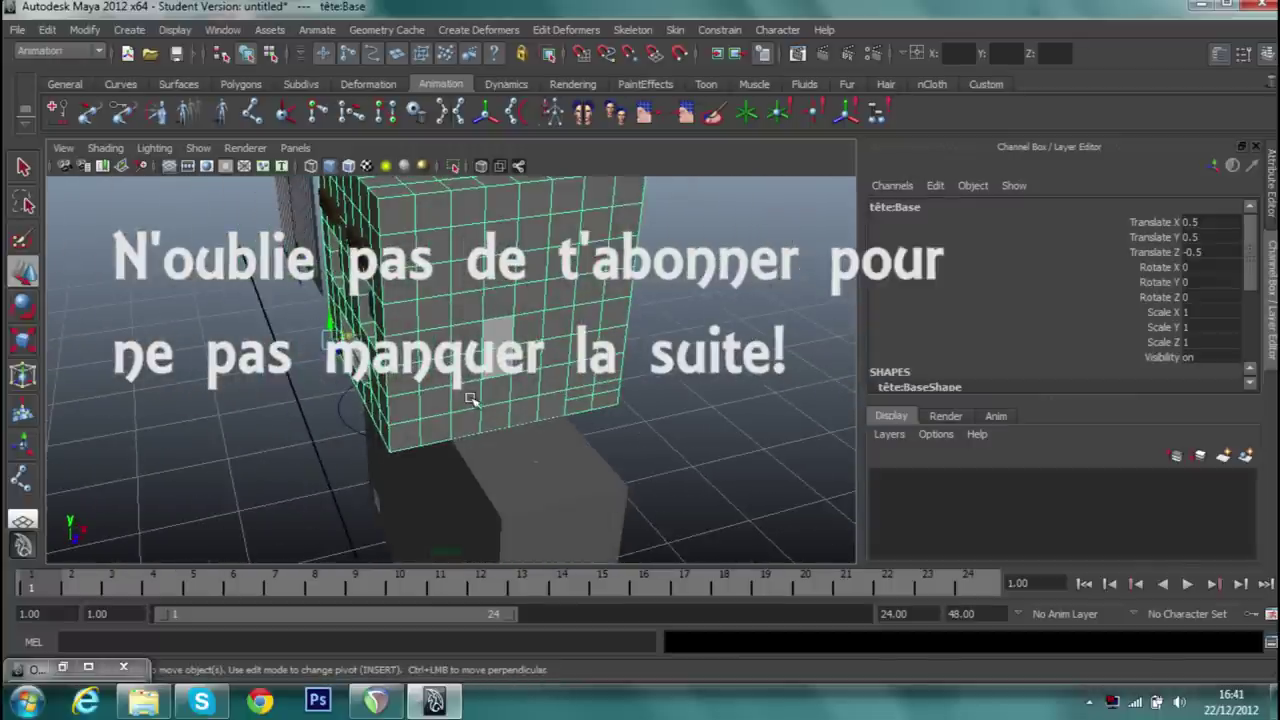